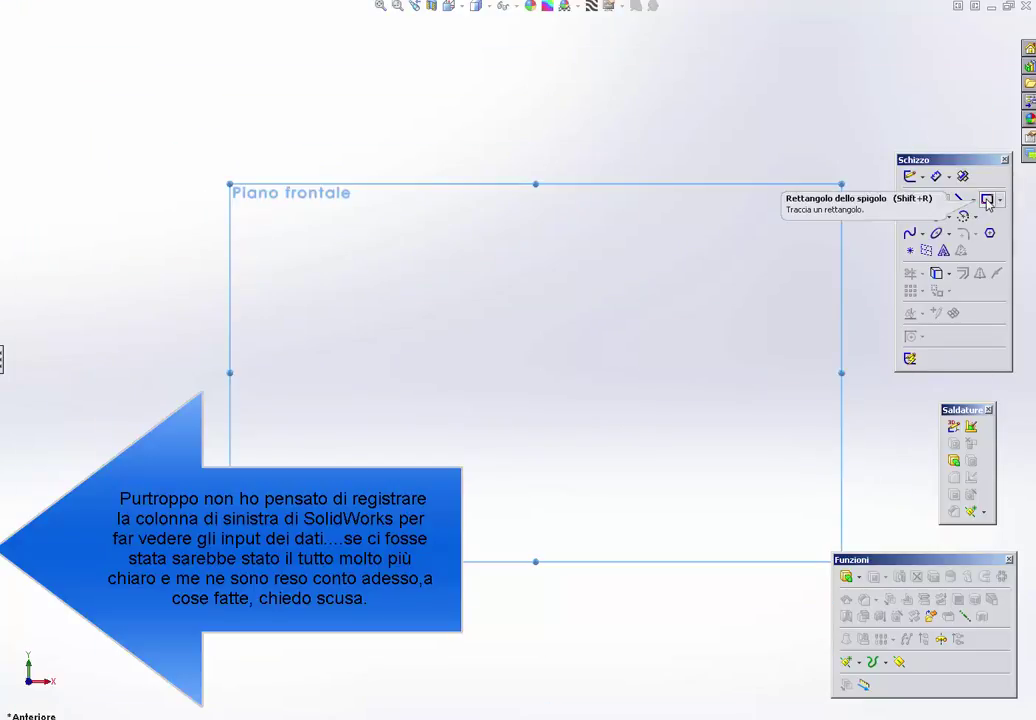
Step: Draw a small center rectangle around the origin on the front plane
{"action": "left_click", "coordinate": [986, 201]}
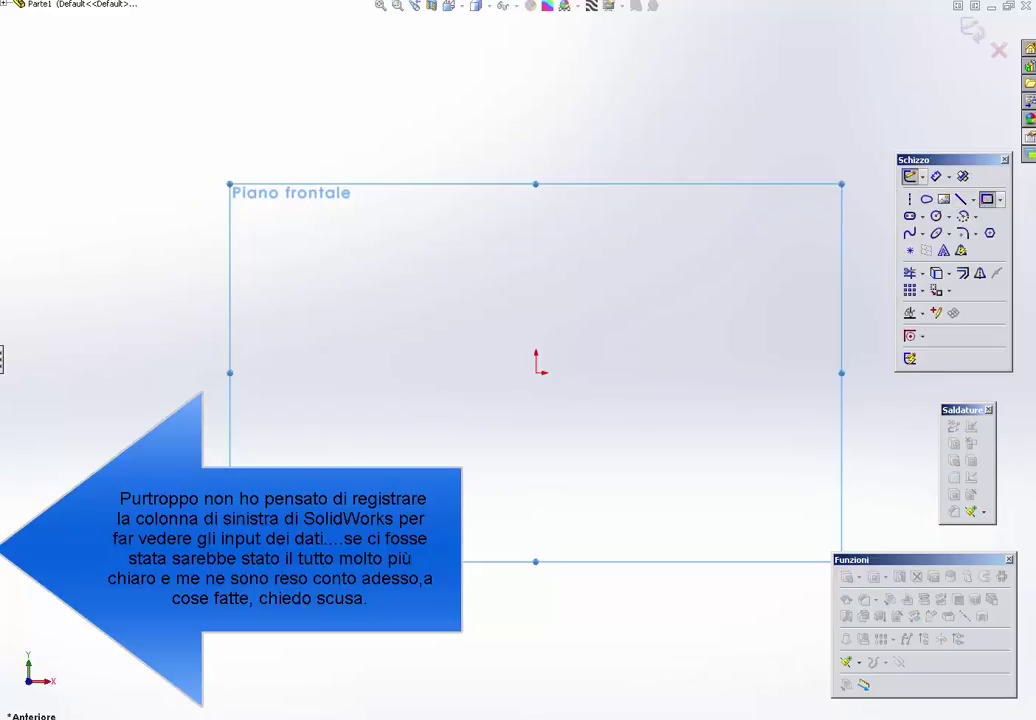
{"action": "left_click", "coordinate": [536, 373]}
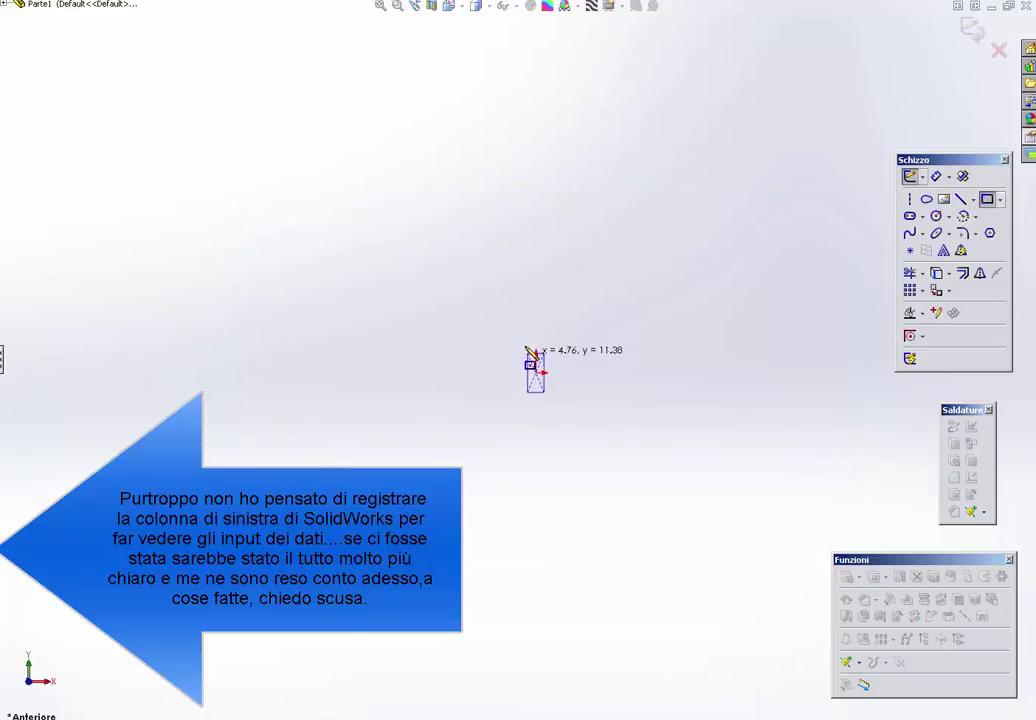
{"action": "left_click", "coordinate": [503, 316]}
{"action": "key", "text": "Escape"}
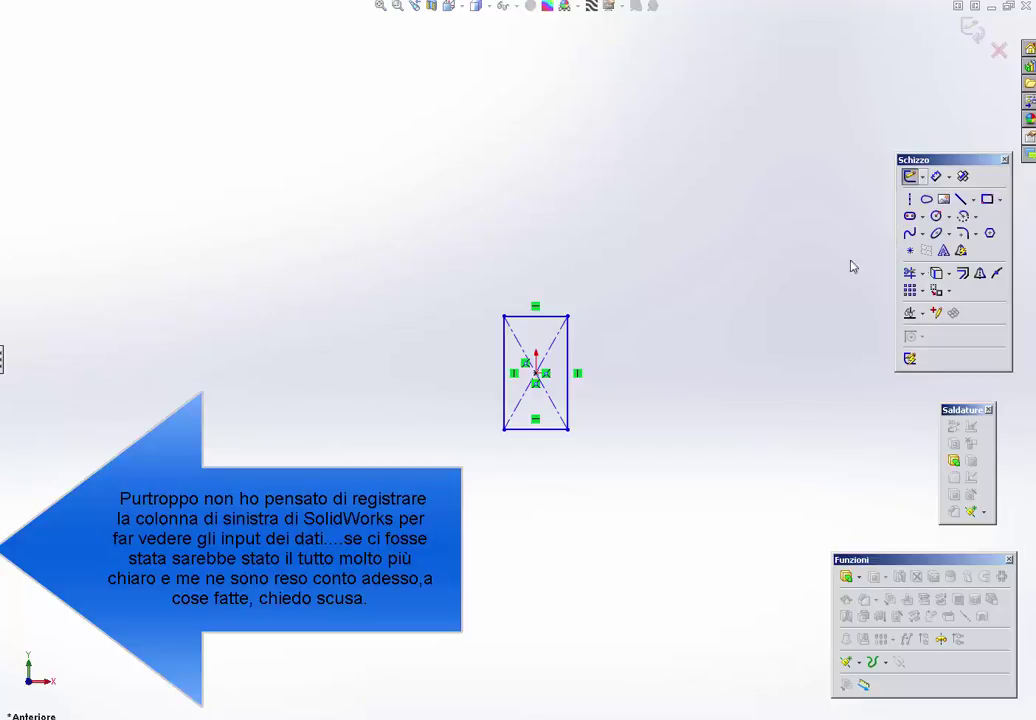
Step: Draw four circles, one centred on each rectangle corner
{"action": "left_click", "coordinate": [936, 216]}
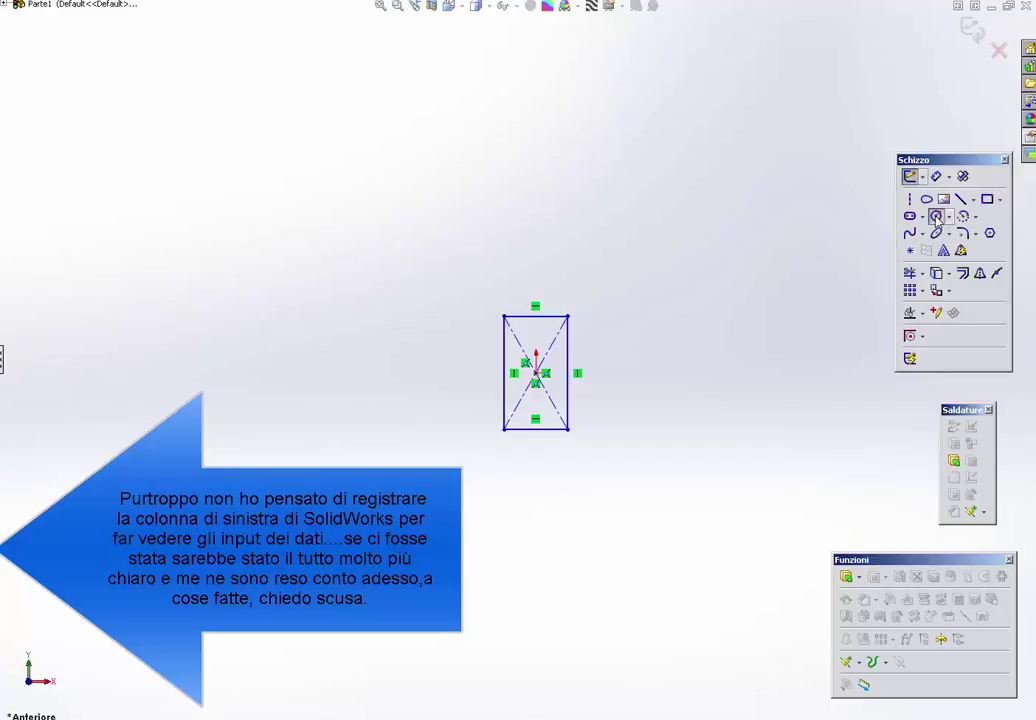
{"action": "scroll", "coordinate": [557, 296], "scroll_direction": "down", "scroll_amount": 1}
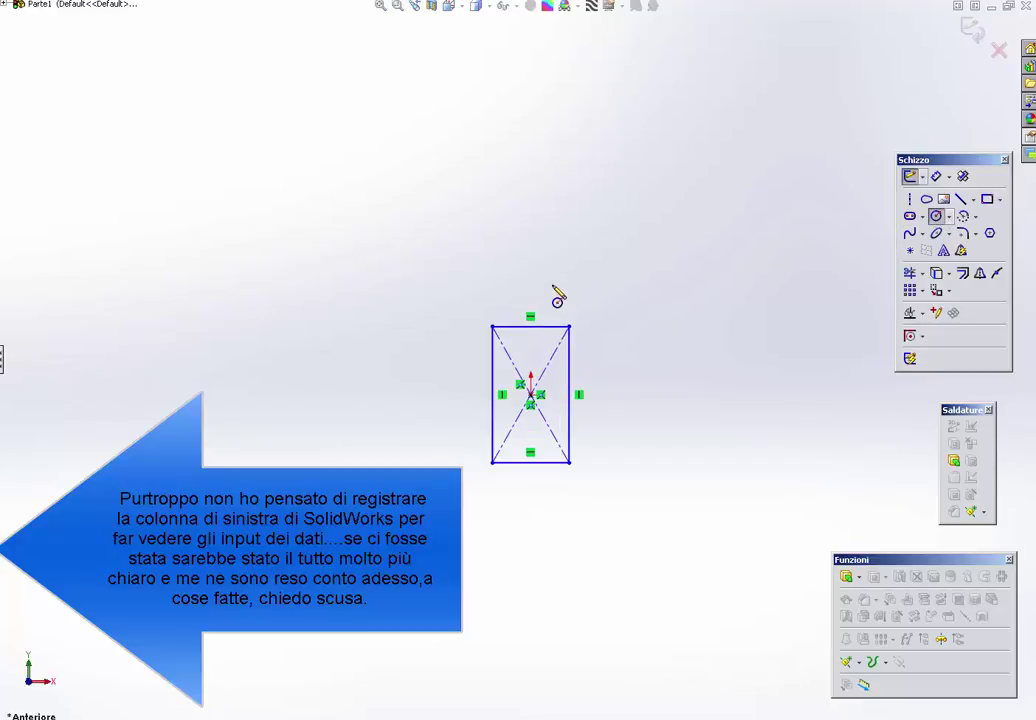
{"action": "left_click", "coordinate": [491, 326]}
{"action": "left_click", "coordinate": [502, 333]}
{"action": "scroll", "coordinate": [580, 320], "scroll_direction": "down", "scroll_amount": 1}
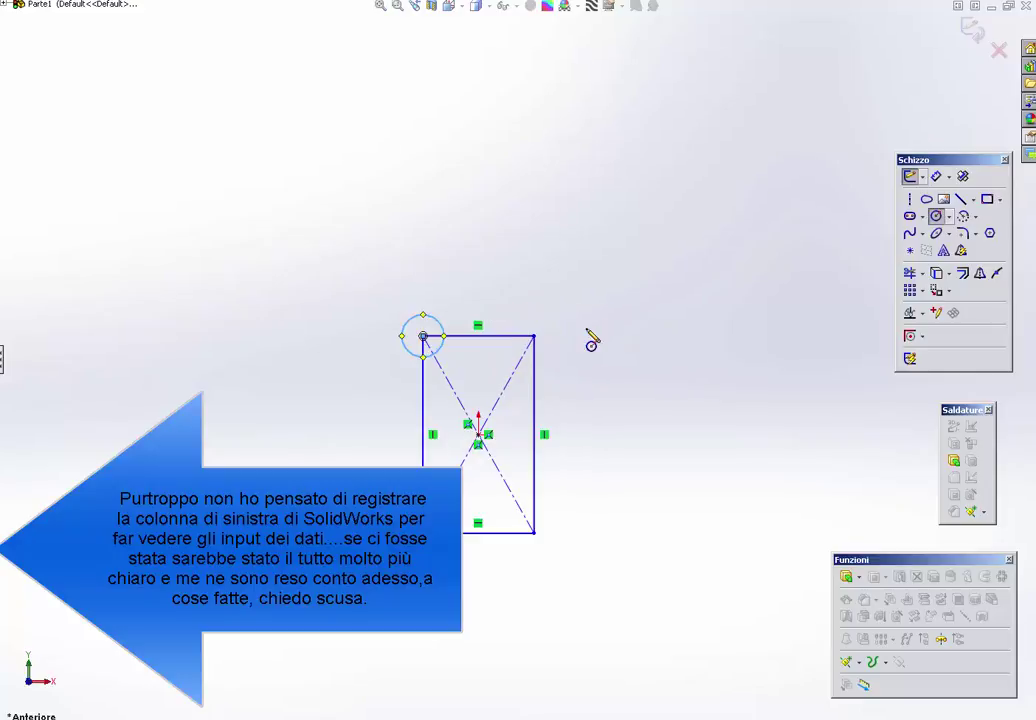
{"action": "left_click", "coordinate": [534, 336]}
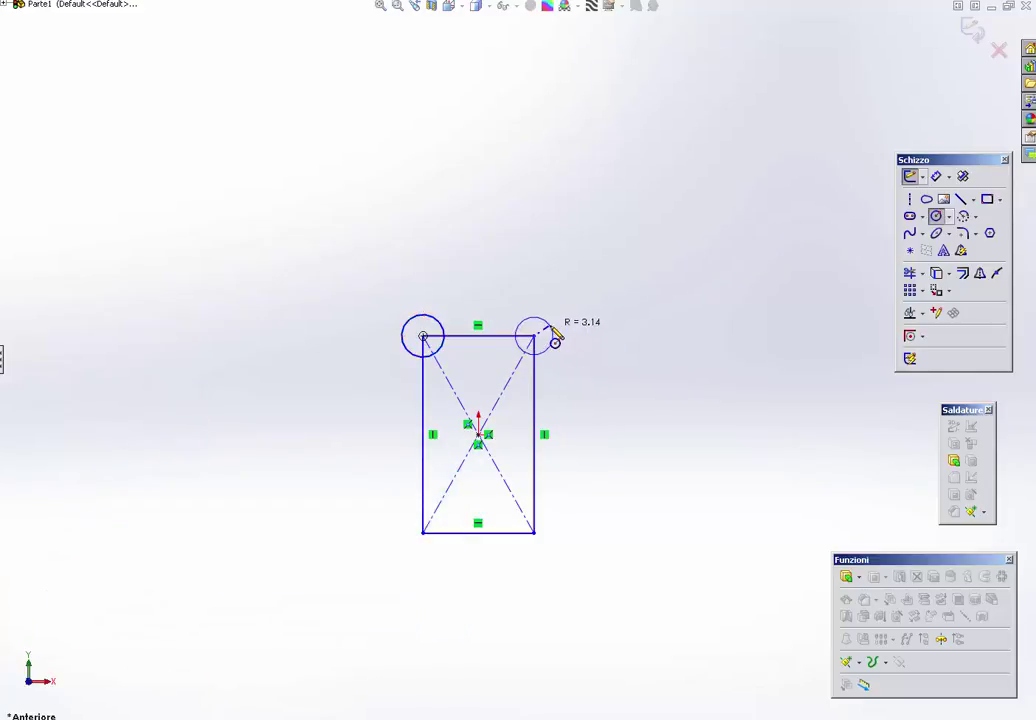
{"action": "left_click", "coordinate": [553, 336]}
{"action": "left_click", "coordinate": [423, 533]}
{"action": "left_click", "coordinate": [443, 533]}
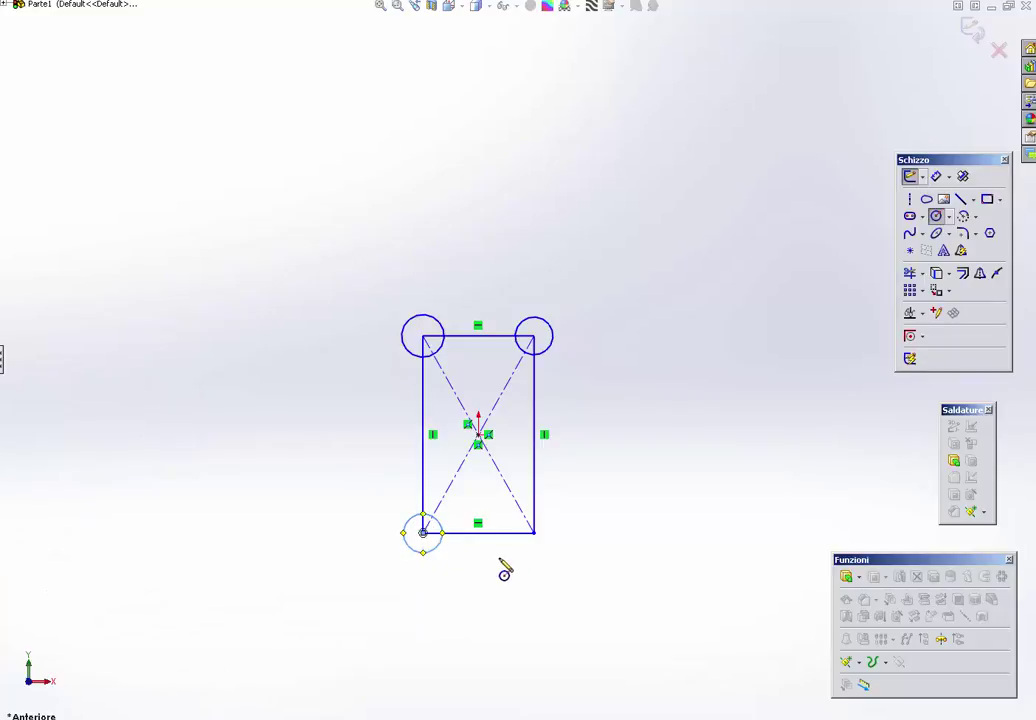
{"action": "left_click", "coordinate": [534, 533]}
{"action": "left_click", "coordinate": [550, 545]}
{"action": "key", "text": "Escape"}
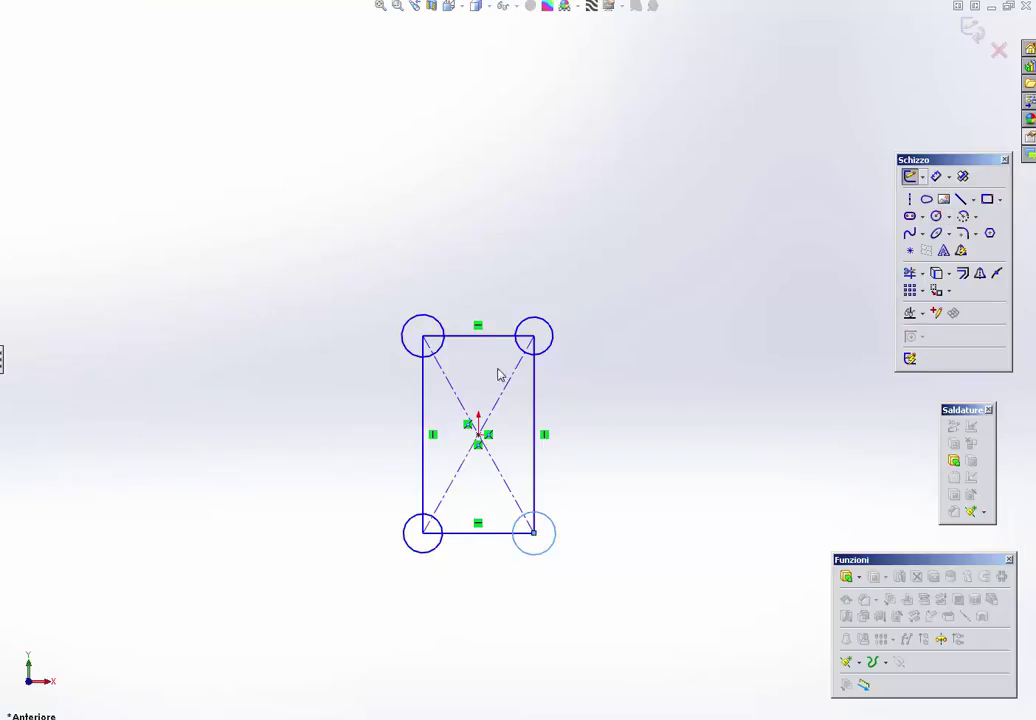
Step: Select all four corner circles together
{"action": "left_click", "coordinate": [443, 334]}
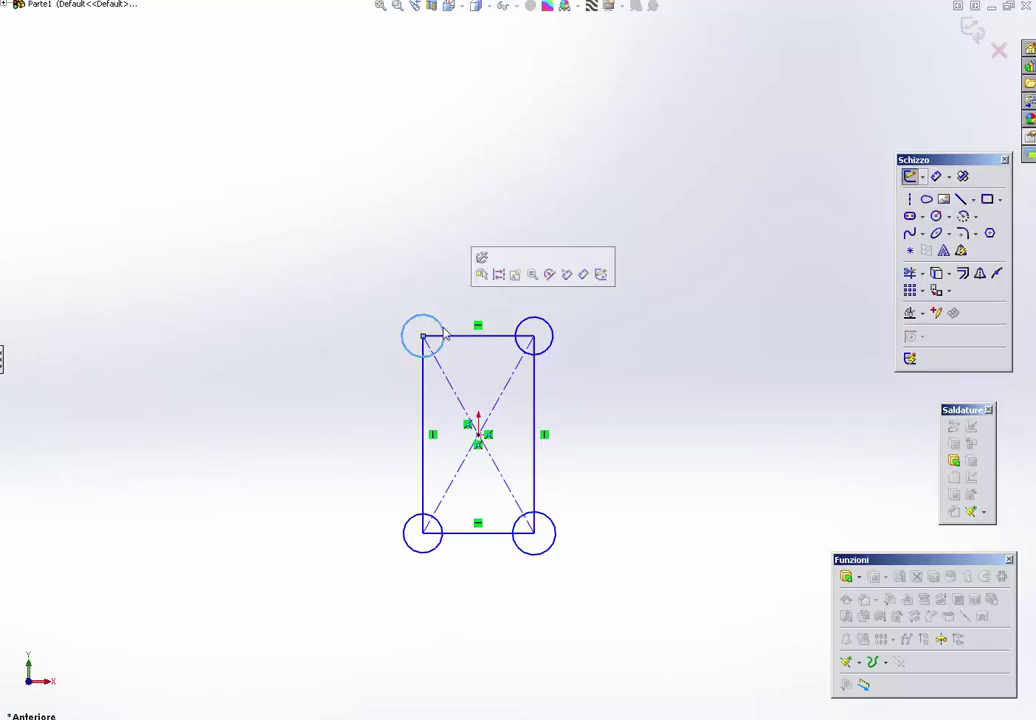
{"action": "left_click", "coordinate": [436, 520], "text": "ctrl"}
{"action": "left_click", "coordinate": [550, 352], "text": "ctrl"}
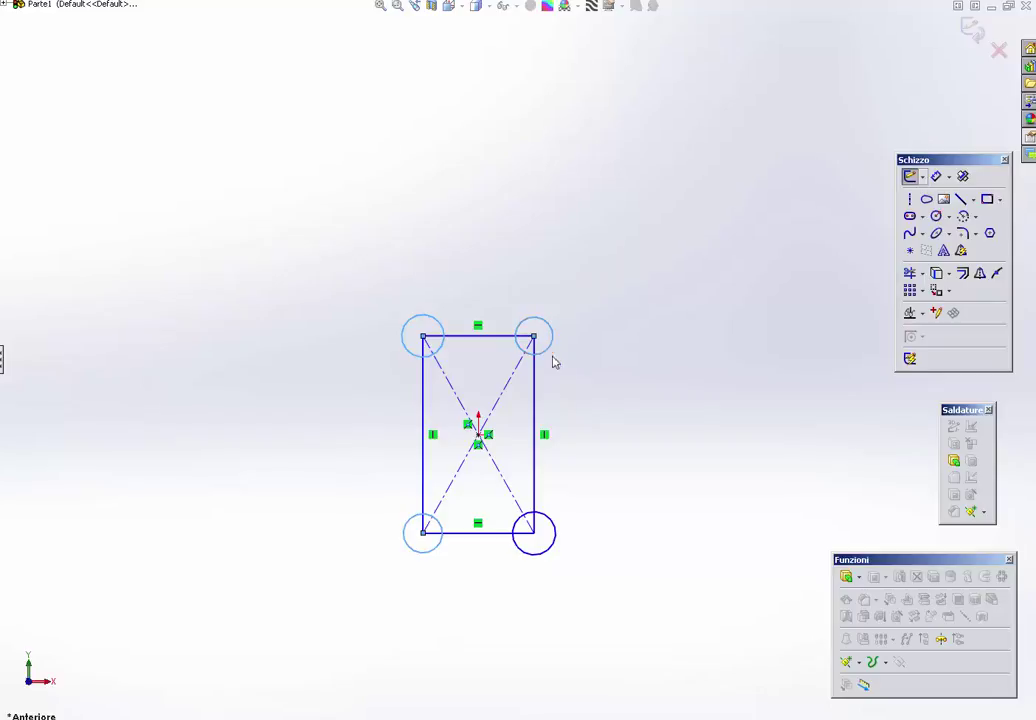
{"action": "left_click", "coordinate": [555, 546], "text": "ctrl"}
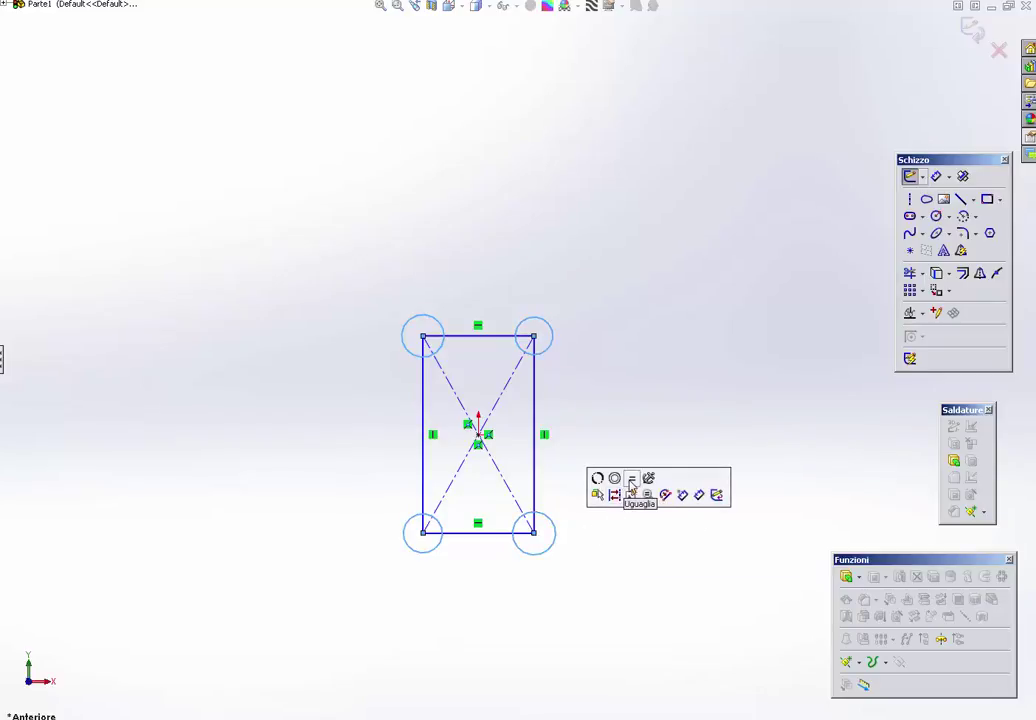
Step: Make the four circles equal, dimension one at Ø8, and adjust the rectangle's size
{"action": "left_click", "coordinate": [631, 478]}
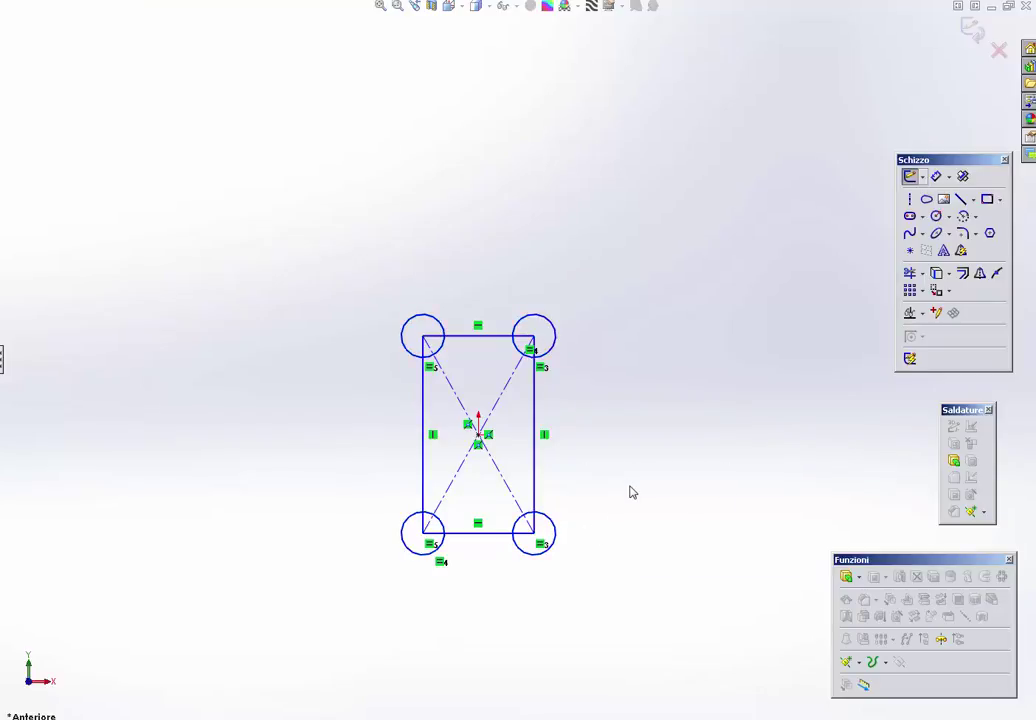
{"action": "left_click_drag", "start_coordinate": [424, 338], "coordinate": [427, 296]}
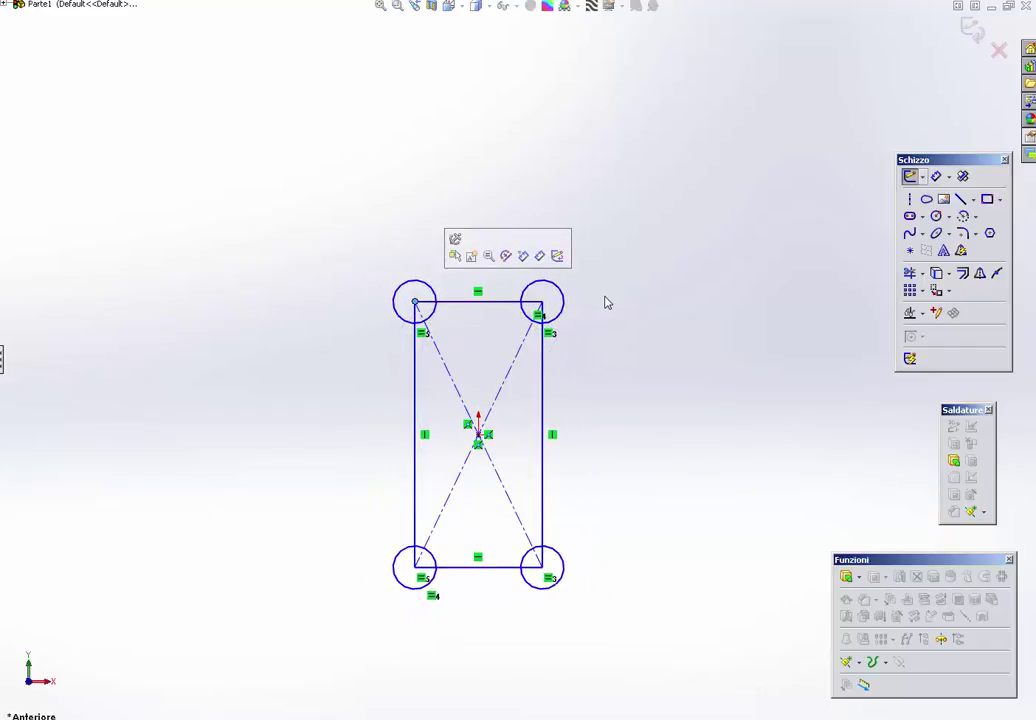
{"action": "key", "text": "d"}
{"action": "left_click", "coordinate": [561, 293]}
{"action": "left_click", "coordinate": [611, 269]}
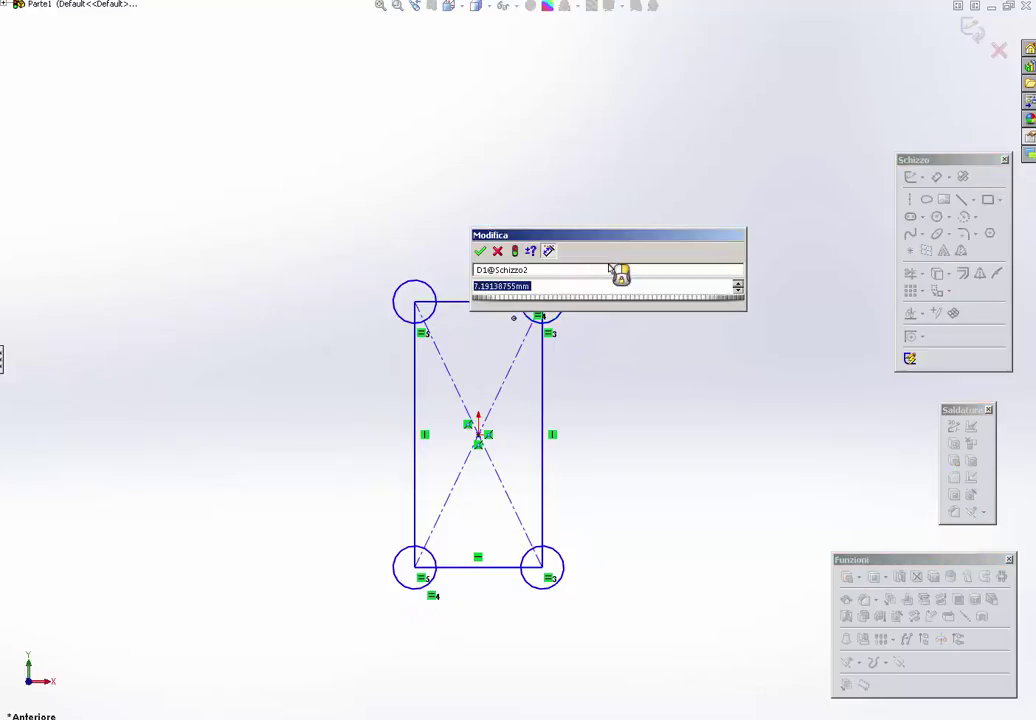
{"action": "type", "text": "8"}
{"action": "key", "text": "Return"}
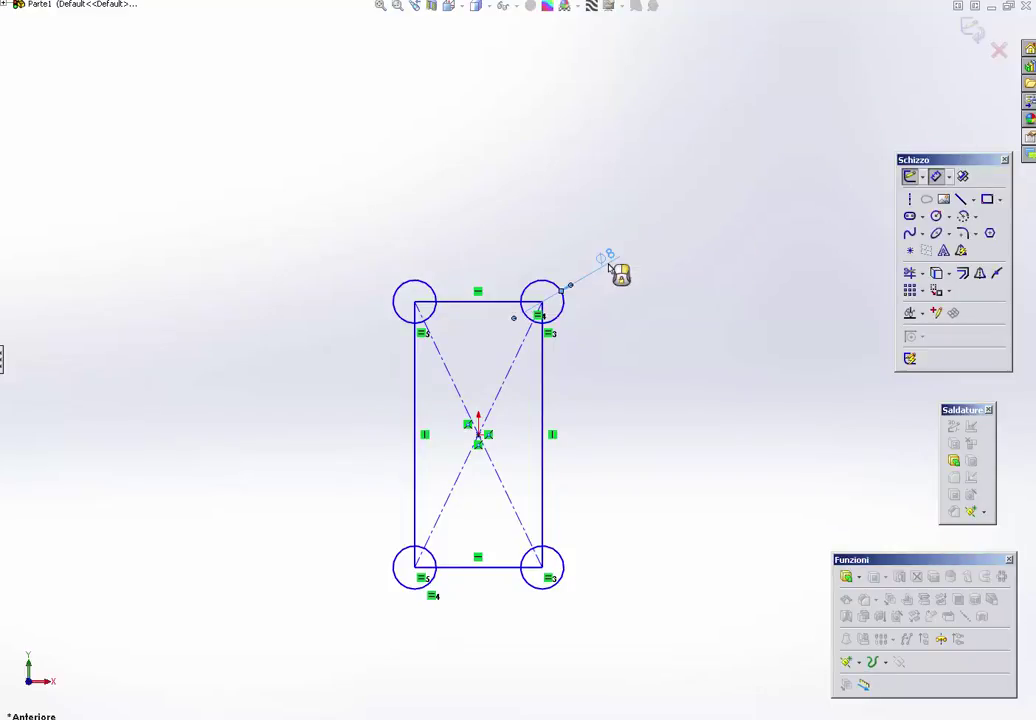
{"action": "key", "text": "Escape"}
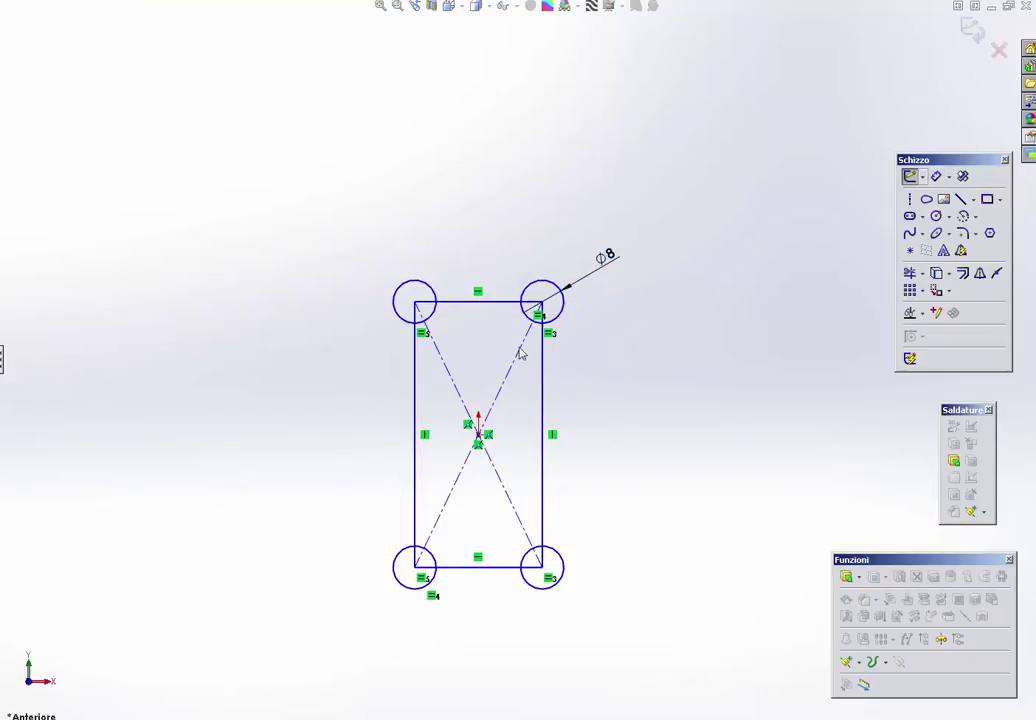
{"action": "left_click_drag", "start_coordinate": [416, 303], "coordinate": [427, 311]}
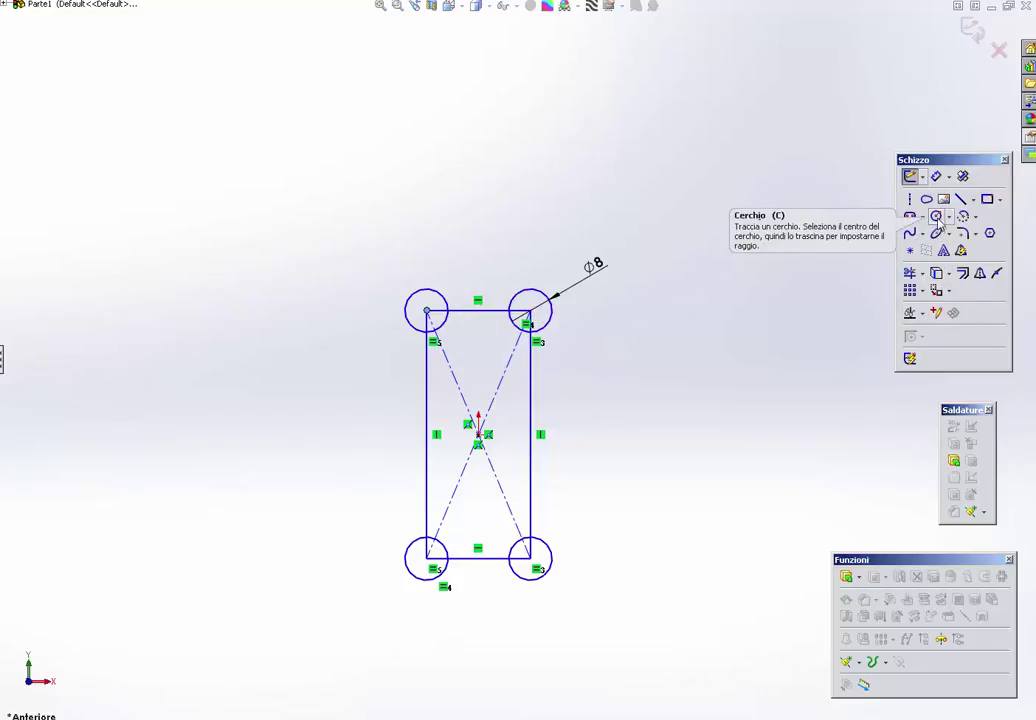
Step: Choose the Arco tangente tool from the arc dropdown in the Schizzo toolbar
{"action": "left_click", "coordinate": [947, 218]}
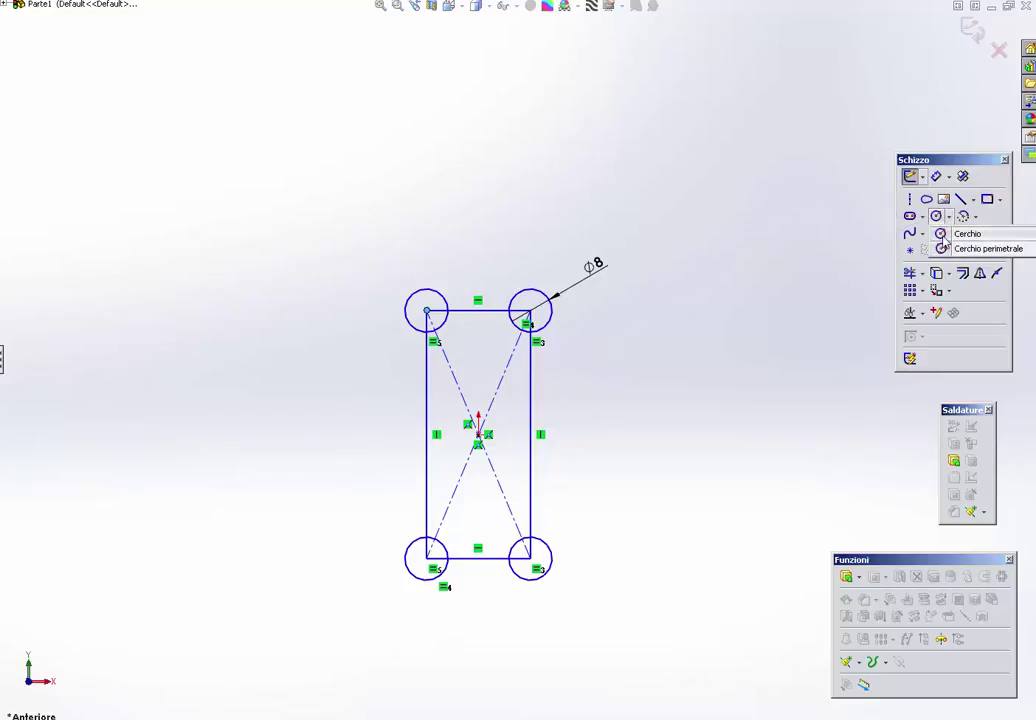
{"action": "left_click", "coordinate": [975, 218]}
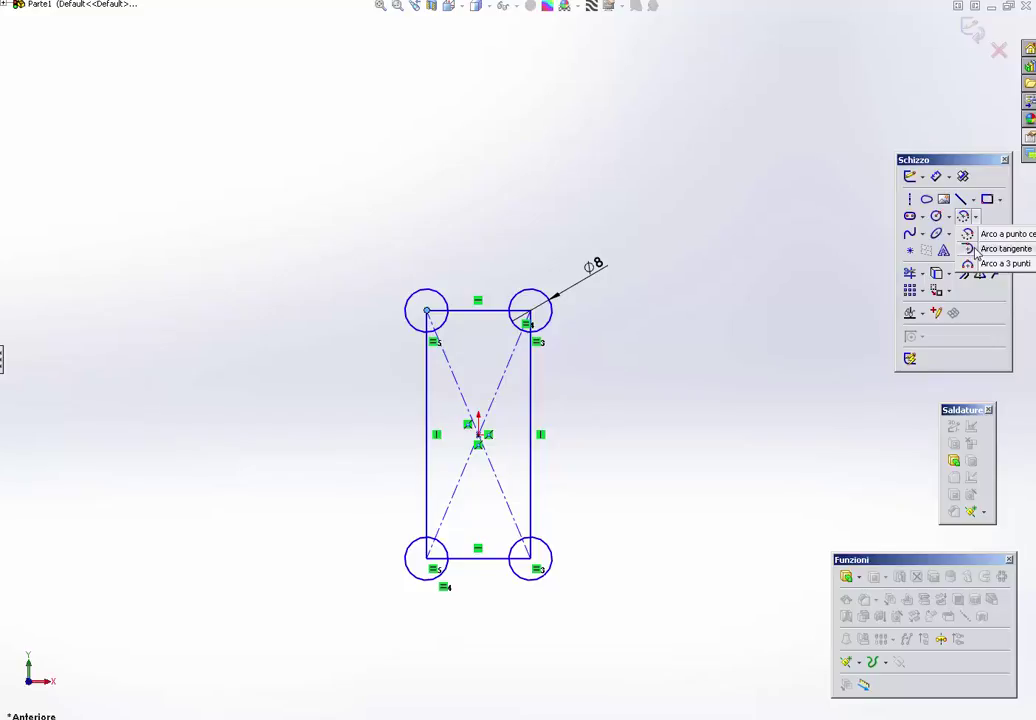
{"action": "left_click", "coordinate": [975, 250]}
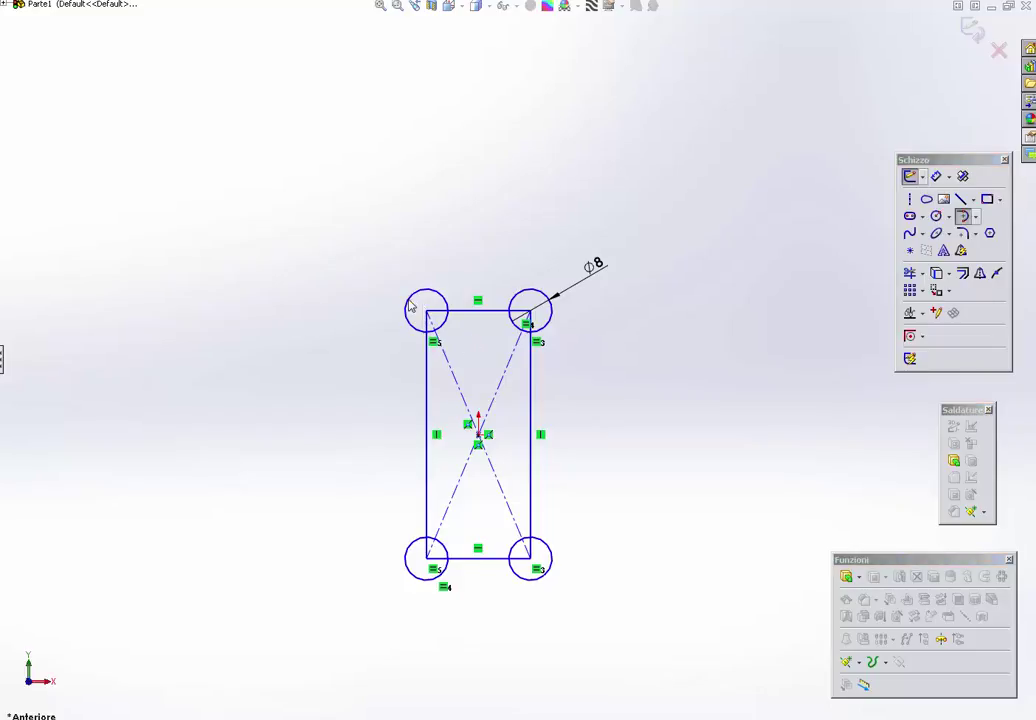
Step: Dismiss the endpoint warning shown when starting the tangent arc
{"action": "left_click", "coordinate": [467, 326]}
{"action": "left_click", "coordinate": [659, 360]}
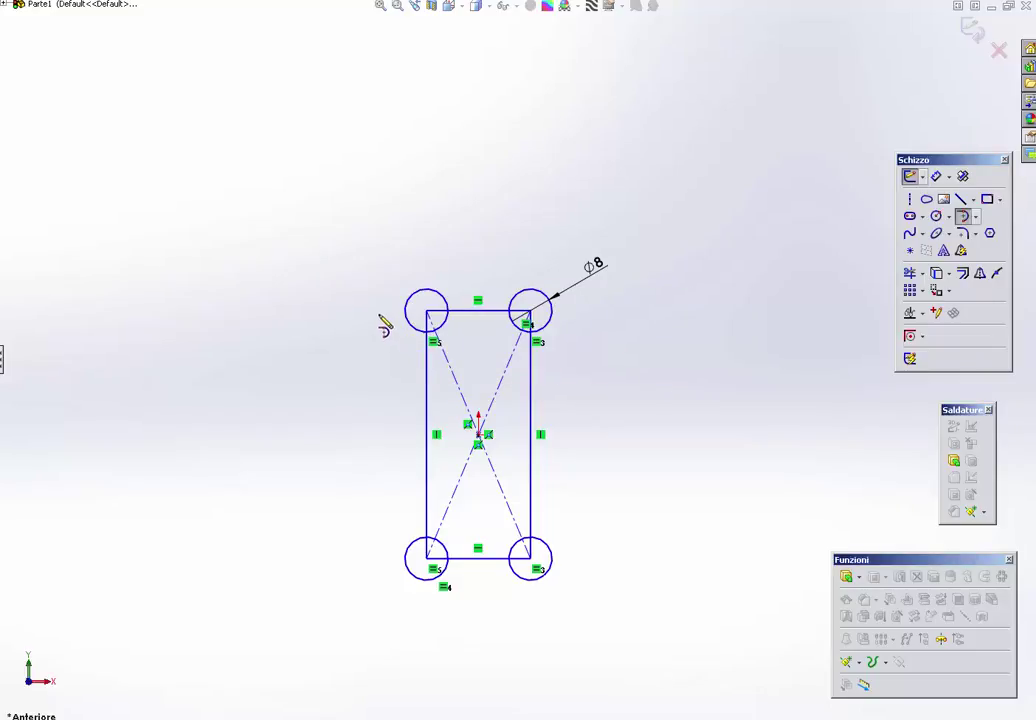
{"action": "left_click", "coordinate": [379, 330]}
{"action": "key", "text": "Return"}
Step: Draw a large tangent arc from the top-left corner, ending at the bottom-left circle
{"action": "left_click", "coordinate": [427, 311]}
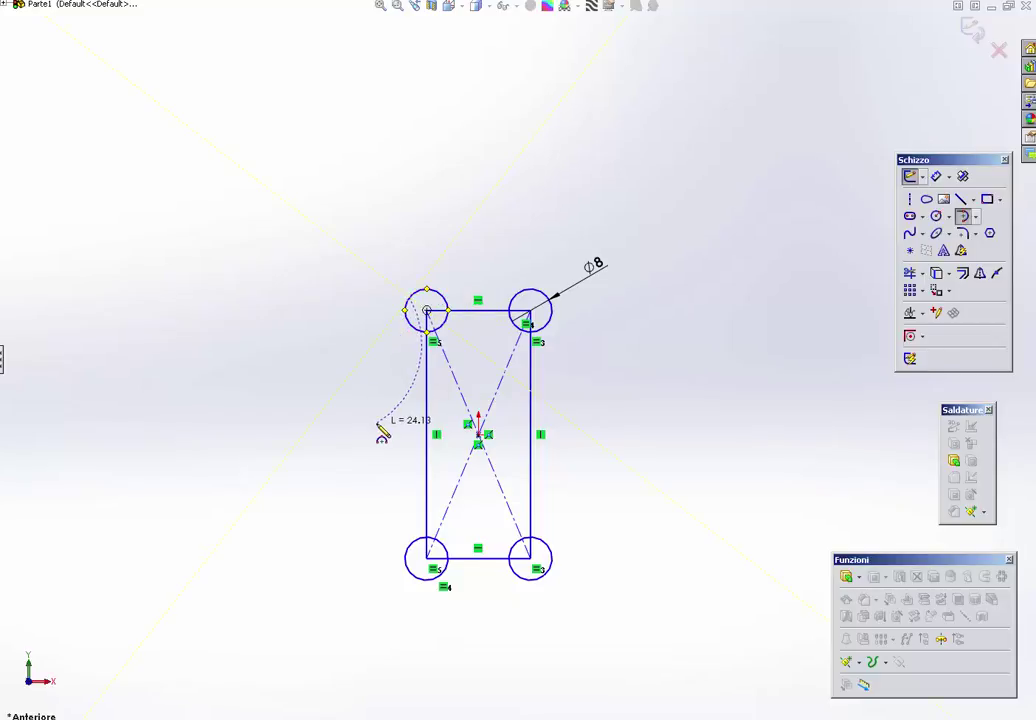
{"action": "left_click", "coordinate": [330, 232]}
{"action": "key", "text": "Escape"}
{"action": "left_click_drag", "start_coordinate": [377, 426], "coordinate": [404, 563]}
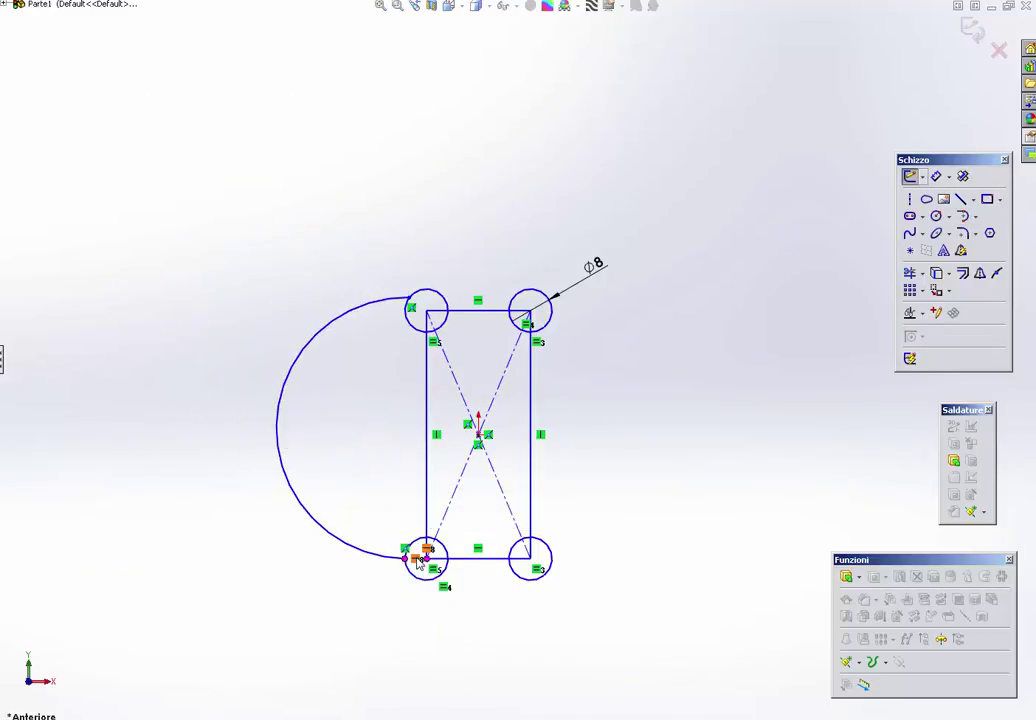
{"action": "scroll", "coordinate": [421, 555], "scroll_direction": "down", "scroll_amount": 3}
{"action": "left_click", "coordinate": [420, 502]}
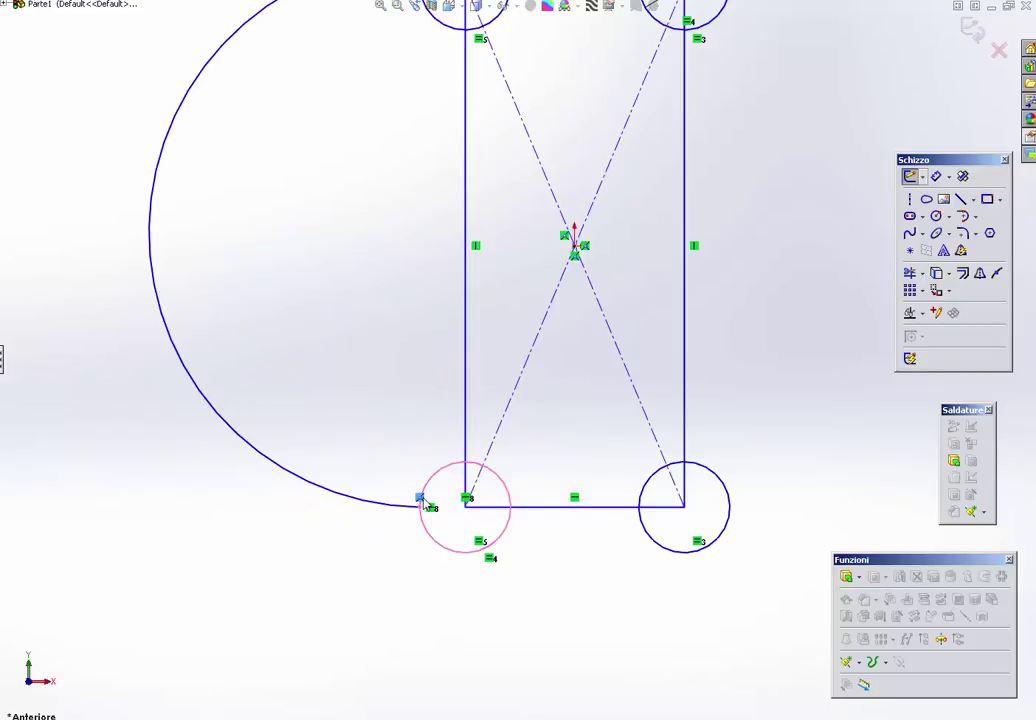
{"action": "left_click_drag", "start_coordinate": [421, 529], "coordinate": [426, 514]}
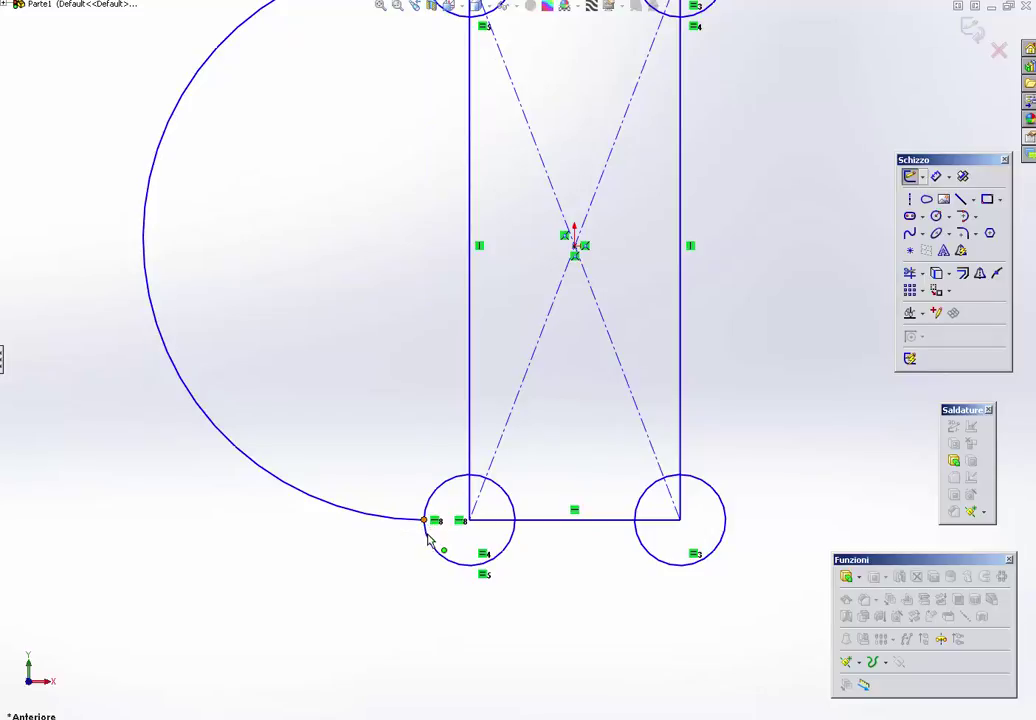
Step: Dimension the rectangle's right edge to a height of 50
{"action": "key", "text": "z"}
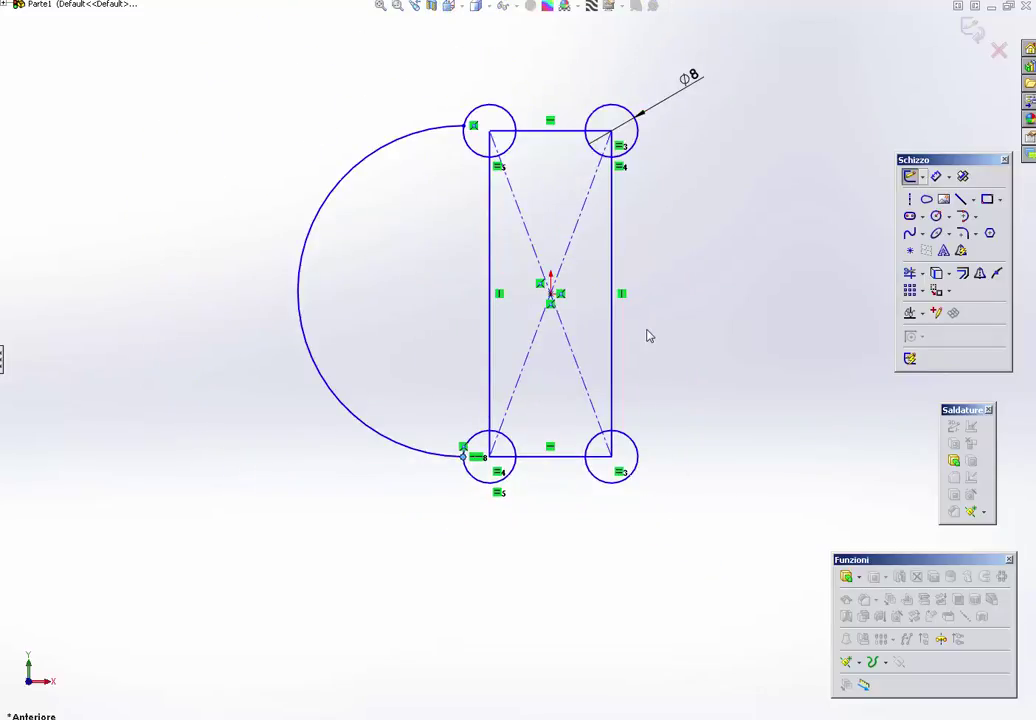
{"action": "key", "text": "d"}
{"action": "left_click", "coordinate": [613, 265]}
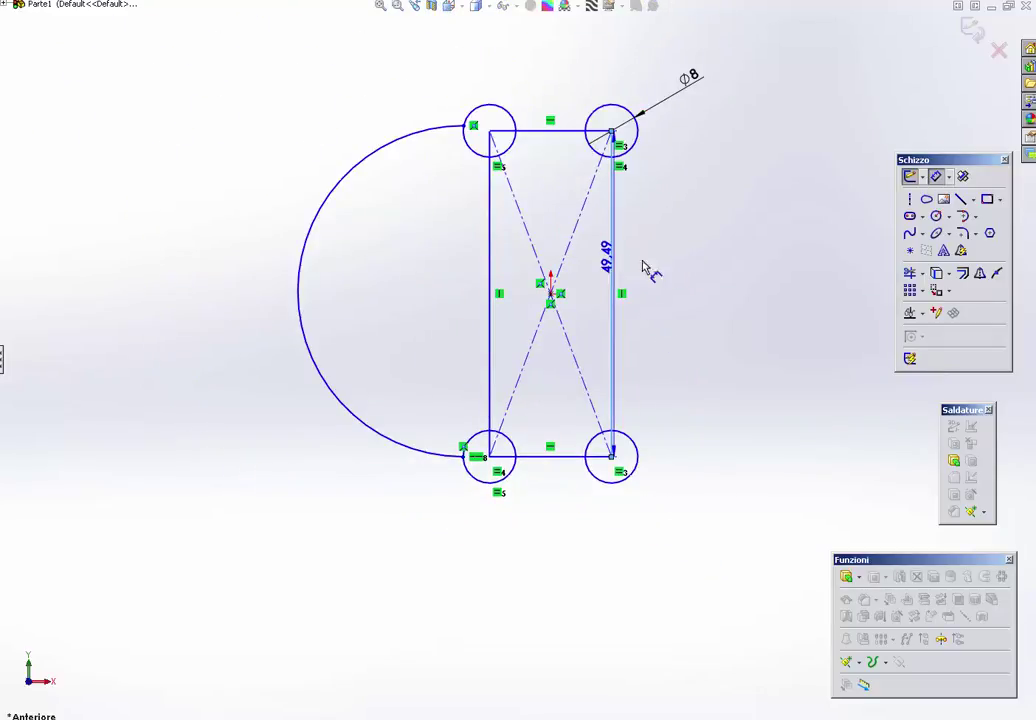
{"action": "left_click", "coordinate": [697, 277]}
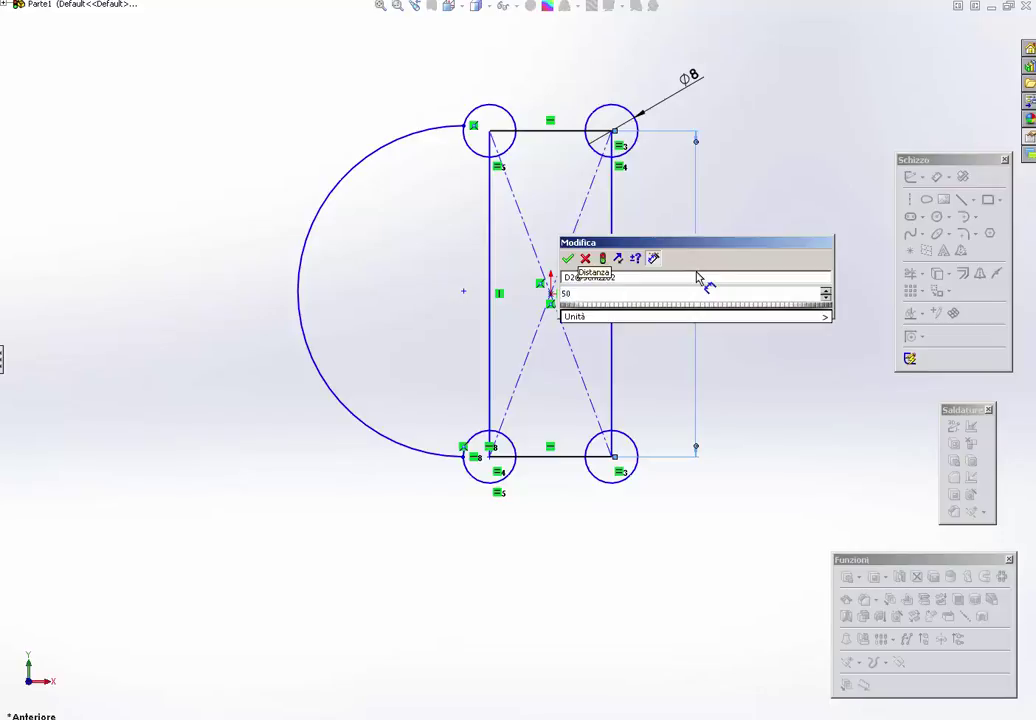
{"action": "type", "text": "5"}
{"action": "key", "text": "BackSpace"}
{"action": "type", "text": "50"}
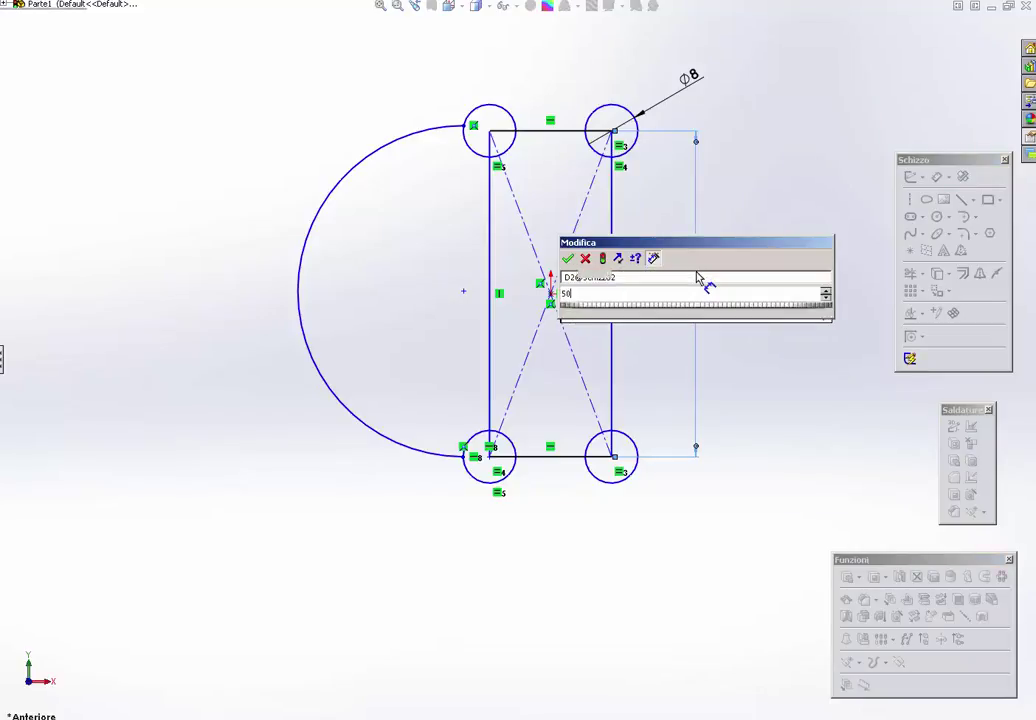
{"action": "key", "text": "Return"}
Step: Dimension the rectangle's top edge to a width of 30
{"action": "left_click", "coordinate": [555, 140]}
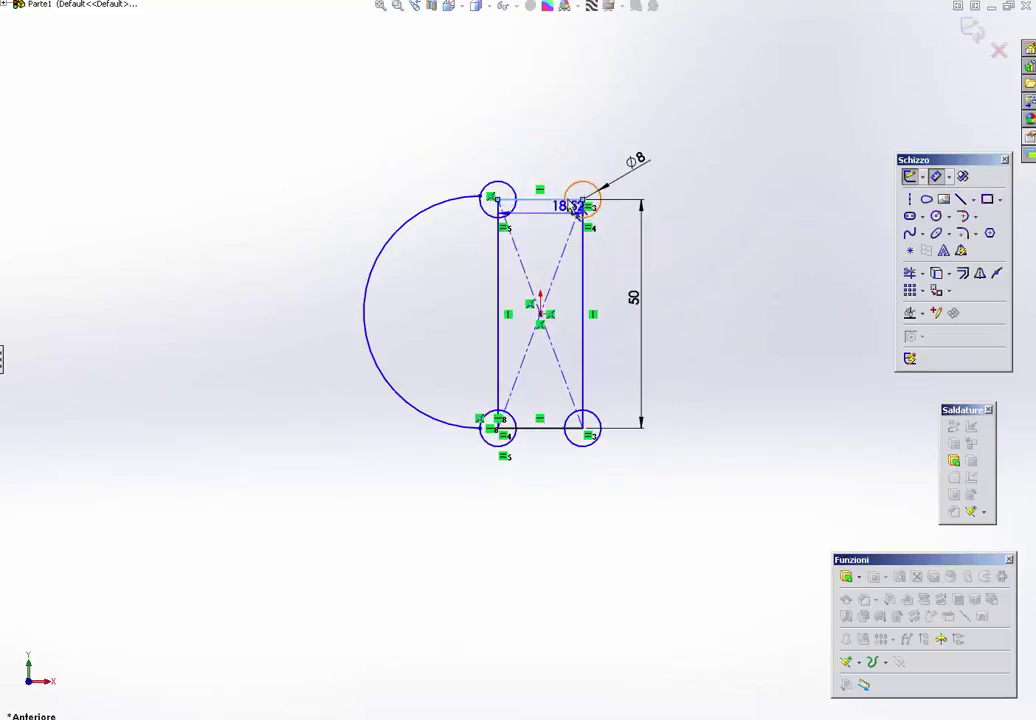
{"action": "left_click", "coordinate": [548, 145]}
{"action": "type", "text": "30"}
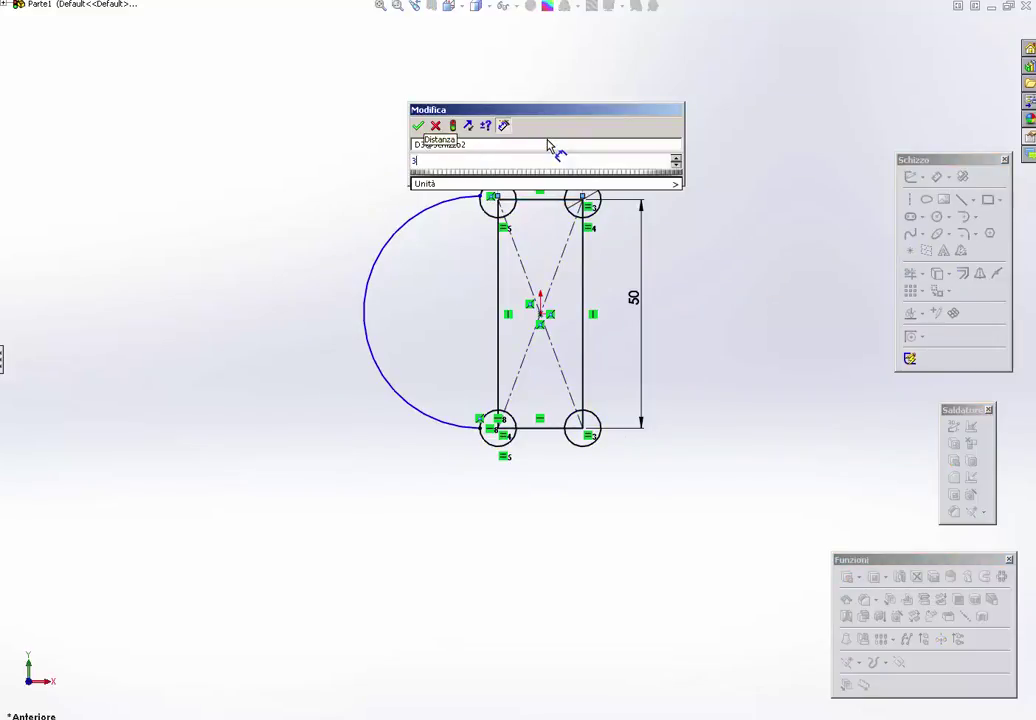
{"action": "key", "text": "Return"}
{"action": "scroll", "coordinate": [518, 236], "scroll_direction": "down", "scroll_amount": 1}
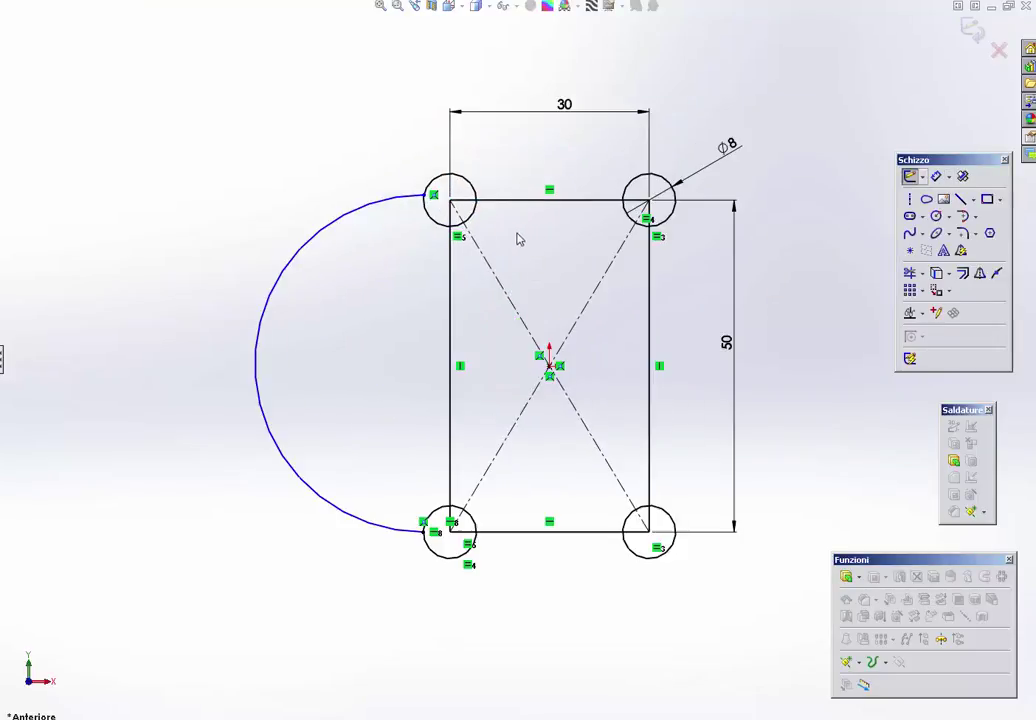
{"action": "scroll", "coordinate": [451, 220], "scroll_direction": "down", "scroll_amount": 3}
{"action": "scroll", "coordinate": [430, 212], "scroll_direction": "down", "scroll_amount": 2}
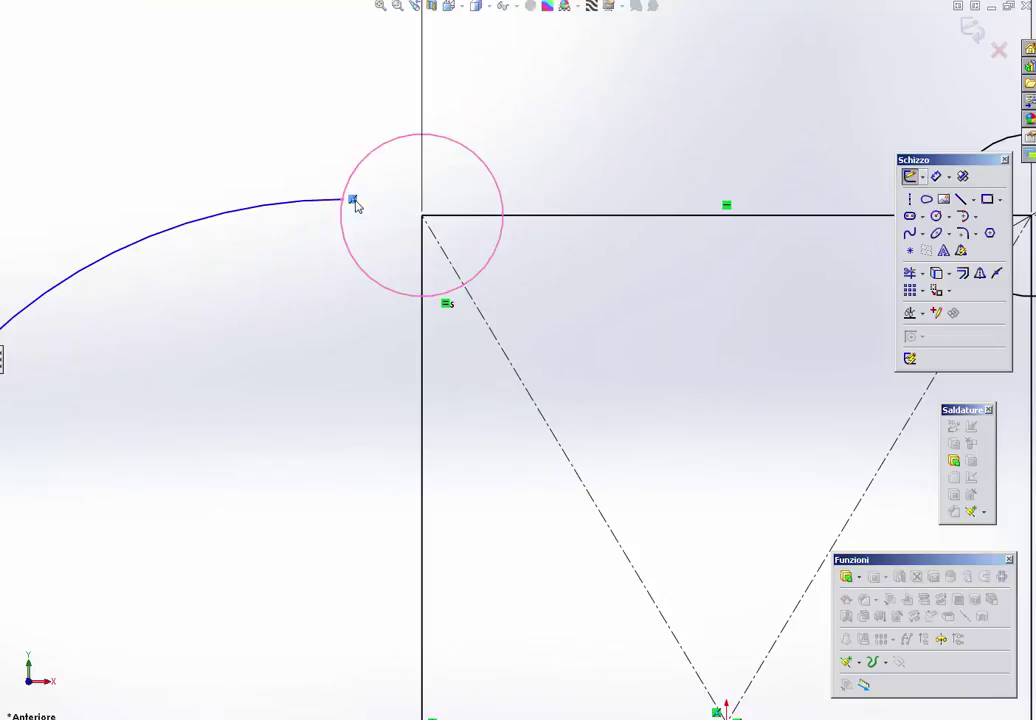
Step: Reattach the arc's ends onto the two left circles, deleting the wrong relation
{"action": "left_click_drag", "start_coordinate": [345, 201], "coordinate": [377, 153]}
{"action": "scroll", "coordinate": [453, 425], "scroll_direction": "up", "scroll_amount": 5}
{"action": "scroll", "coordinate": [504, 541], "scroll_direction": "up", "scroll_amount": 1}
{"action": "scroll", "coordinate": [435, 445], "scroll_direction": "down", "scroll_amount": 5}
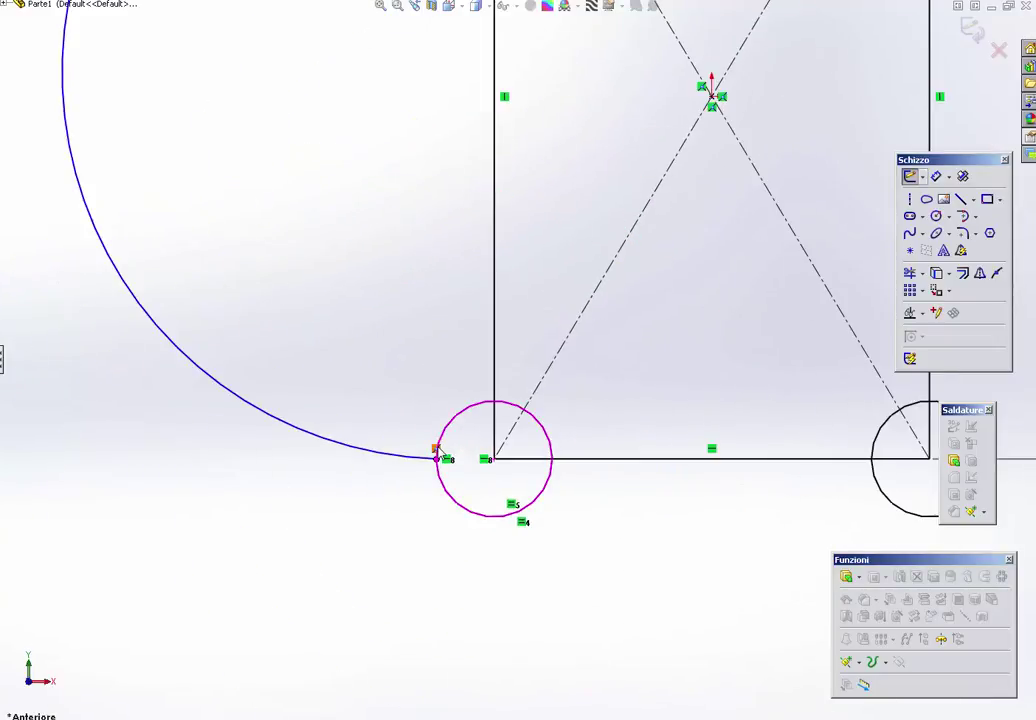
{"action": "left_click", "coordinate": [447, 460]}
{"action": "key", "text": "Delete"}
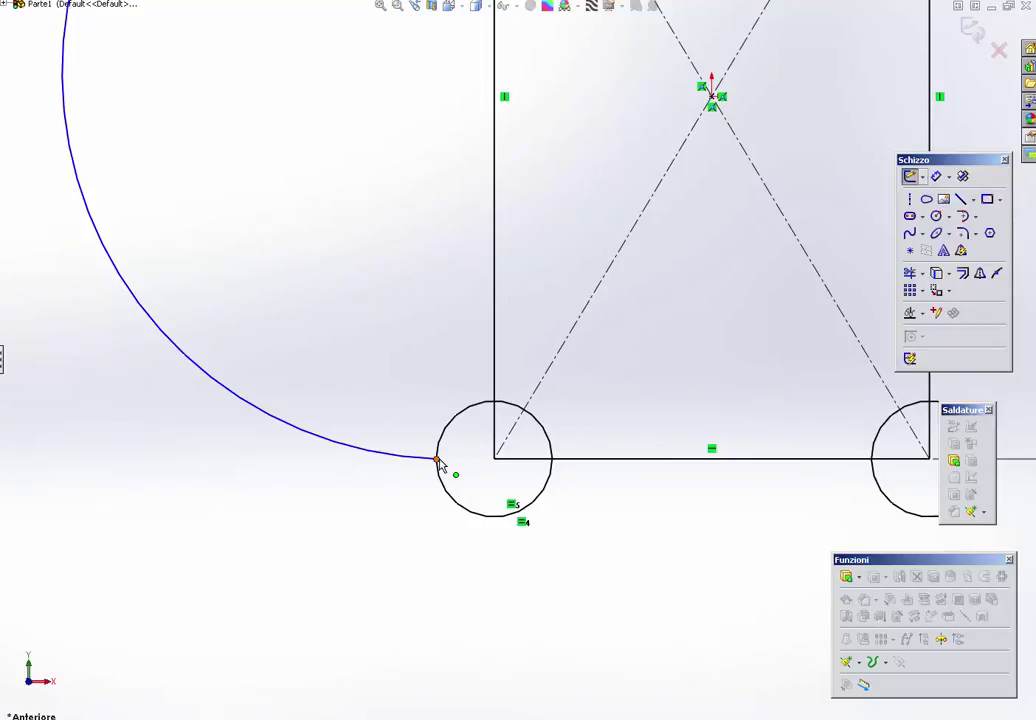
{"action": "left_click_drag", "start_coordinate": [438, 460], "coordinate": [456, 504]}
Step: Make the arc tangent to the bottom-left circle, then select it with the top-left circle
{"action": "scroll", "coordinate": [488, 510], "scroll_direction": "down", "scroll_amount": 3}
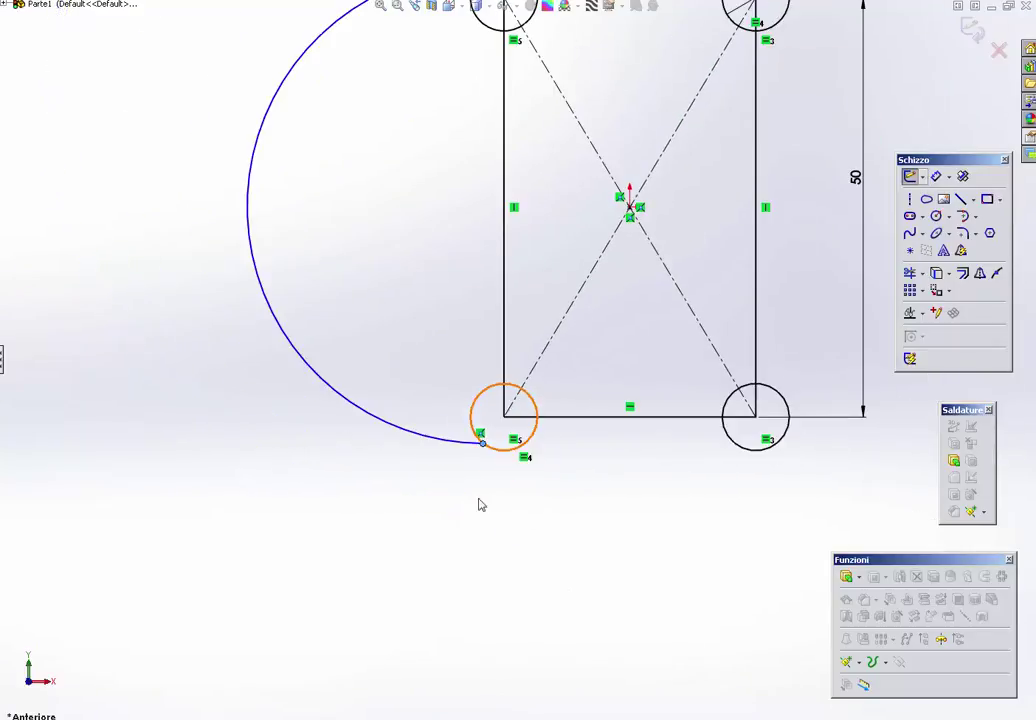
{"action": "left_click", "coordinate": [461, 450]}
{"action": "left_click", "coordinate": [470, 420], "text": "ctrl"}
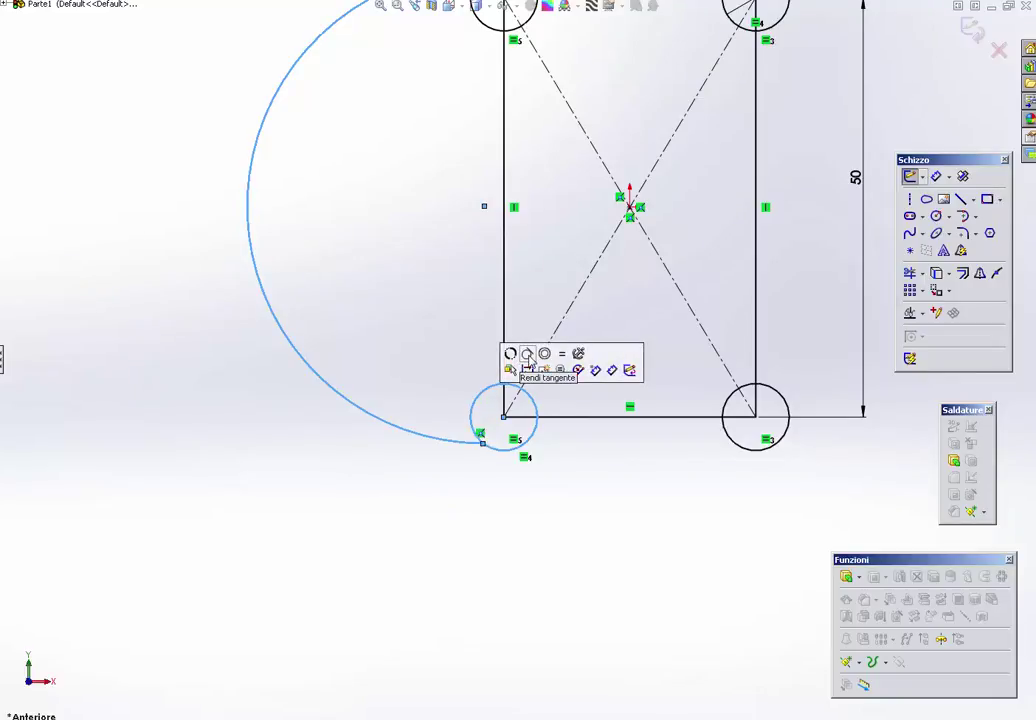
{"action": "left_click", "coordinate": [527, 355]}
{"action": "scroll", "coordinate": [420, 160], "scroll_direction": "up", "scroll_amount": 1}
{"action": "scroll", "coordinate": [495, 329], "scroll_direction": "down", "scroll_amount": 2}
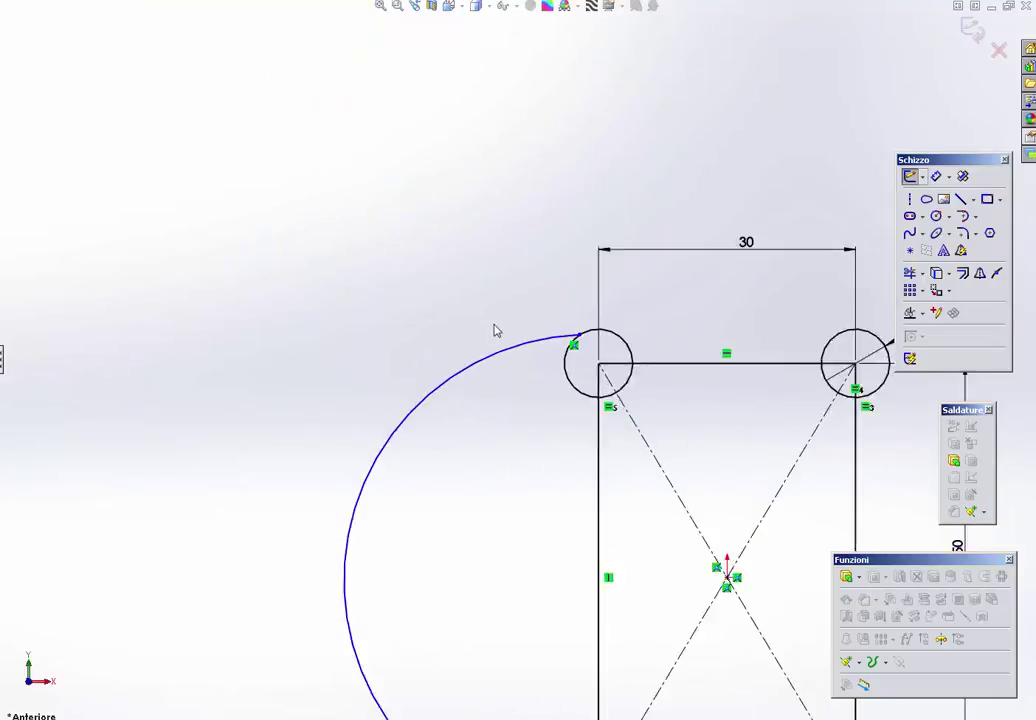
{"action": "scroll", "coordinate": [569, 354], "scroll_direction": "down", "scroll_amount": 1}
{"action": "left_click", "coordinate": [571, 357]}
{"action": "left_click", "coordinate": [584, 364], "text": "ctrl"}
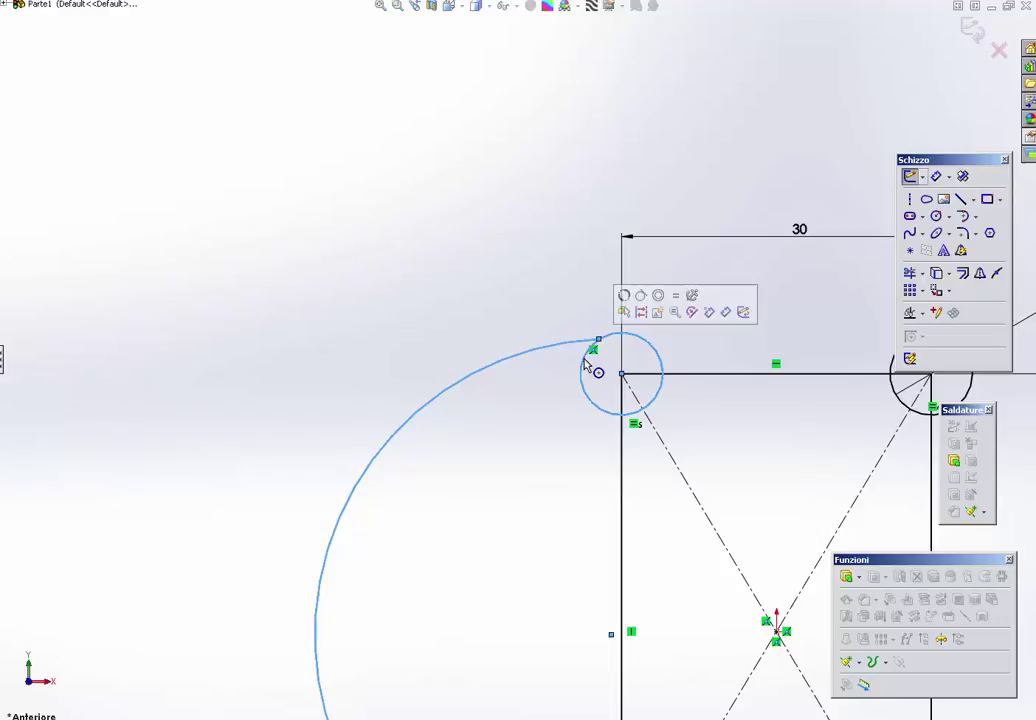
Step: Pull the arc closer to the rectangle and move the 50 dimension further right
{"action": "scroll", "coordinate": [570, 345], "scroll_direction": "up", "scroll_amount": 1}
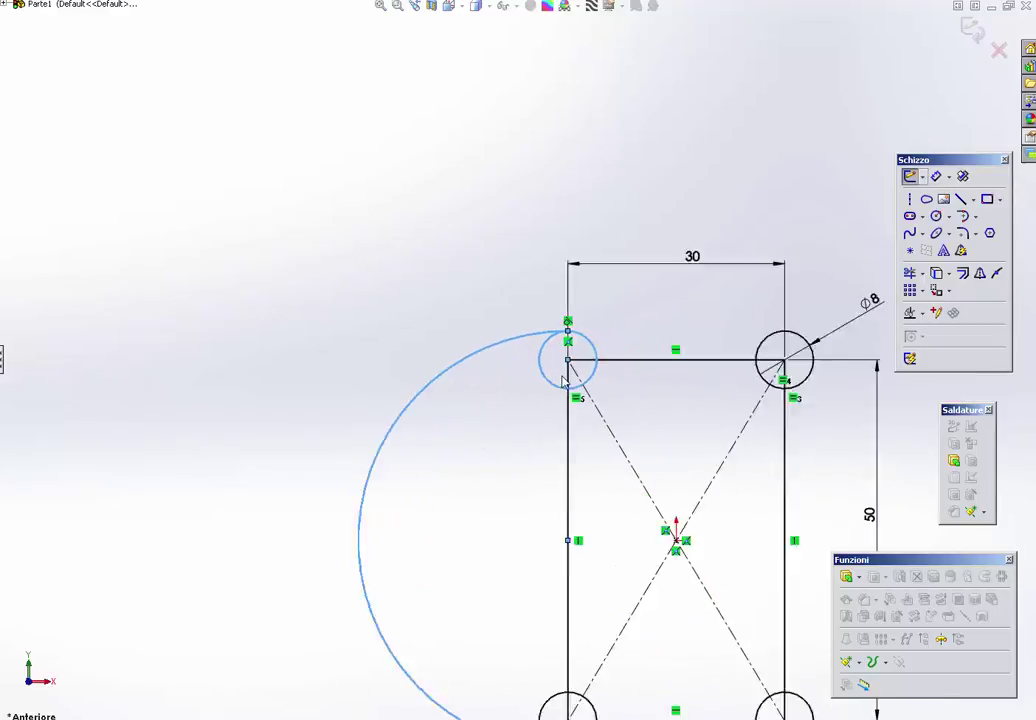
{"action": "scroll", "coordinate": [576, 333], "scroll_direction": "down", "scroll_amount": 1}
{"action": "left_click_drag", "start_coordinate": [257, 607], "coordinate": [363, 627]}
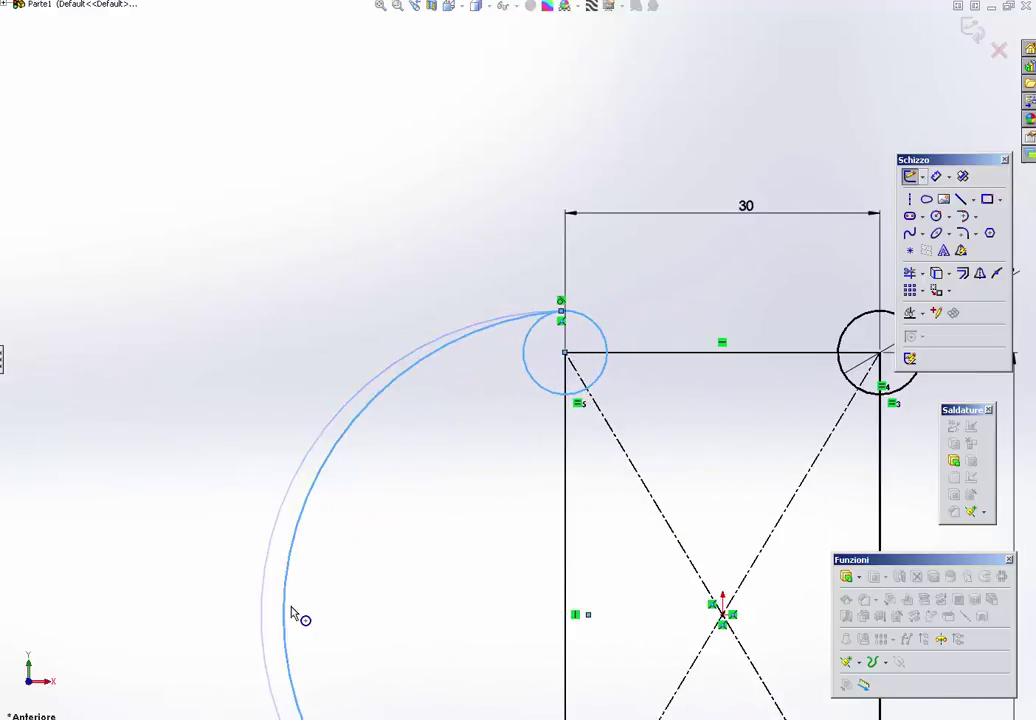
{"action": "scroll", "coordinate": [484, 612], "scroll_direction": "up", "scroll_amount": 5}
{"action": "scroll", "coordinate": [484, 612], "scroll_direction": "down", "scroll_amount": 3}
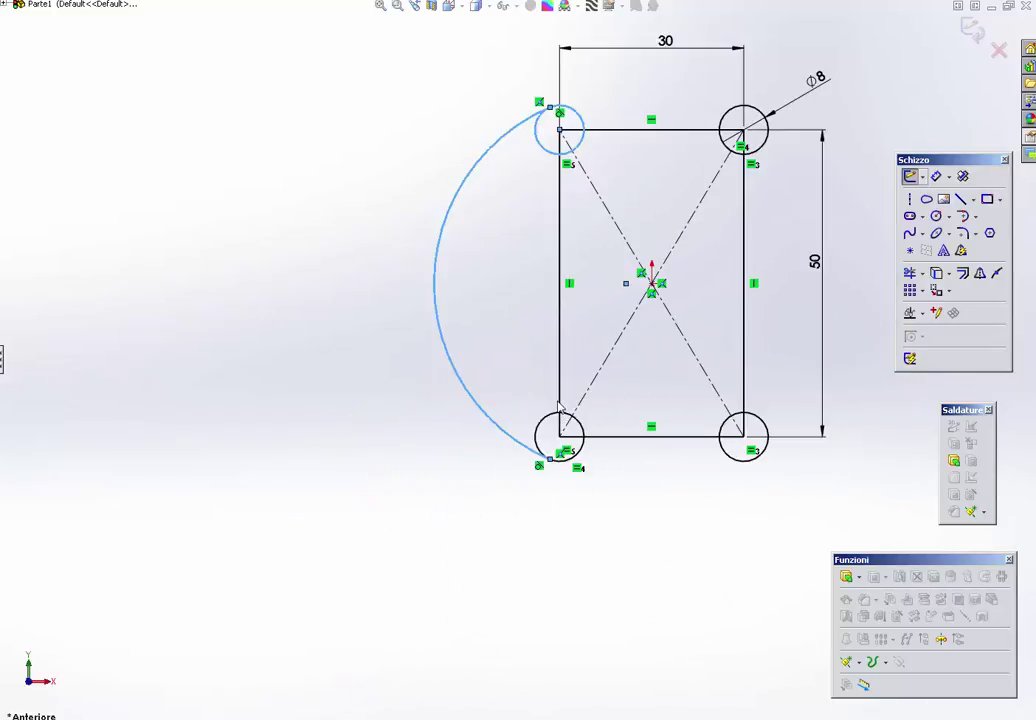
{"action": "scroll", "coordinate": [500, 320], "scroll_direction": "down", "scroll_amount": 2}
{"action": "left_click_drag", "start_coordinate": [371, 281], "coordinate": [640, 312]}
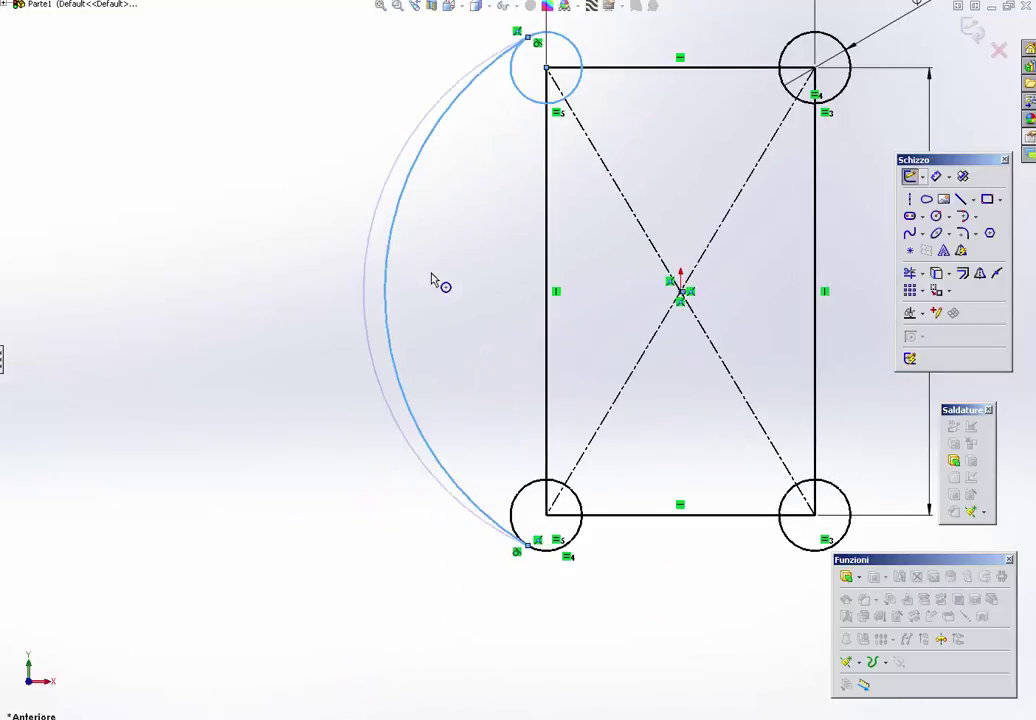
{"action": "scroll", "coordinate": [648, 318], "scroll_direction": "up", "scroll_amount": 1}
{"action": "scroll", "coordinate": [648, 318], "scroll_direction": "up", "scroll_amount": 3}
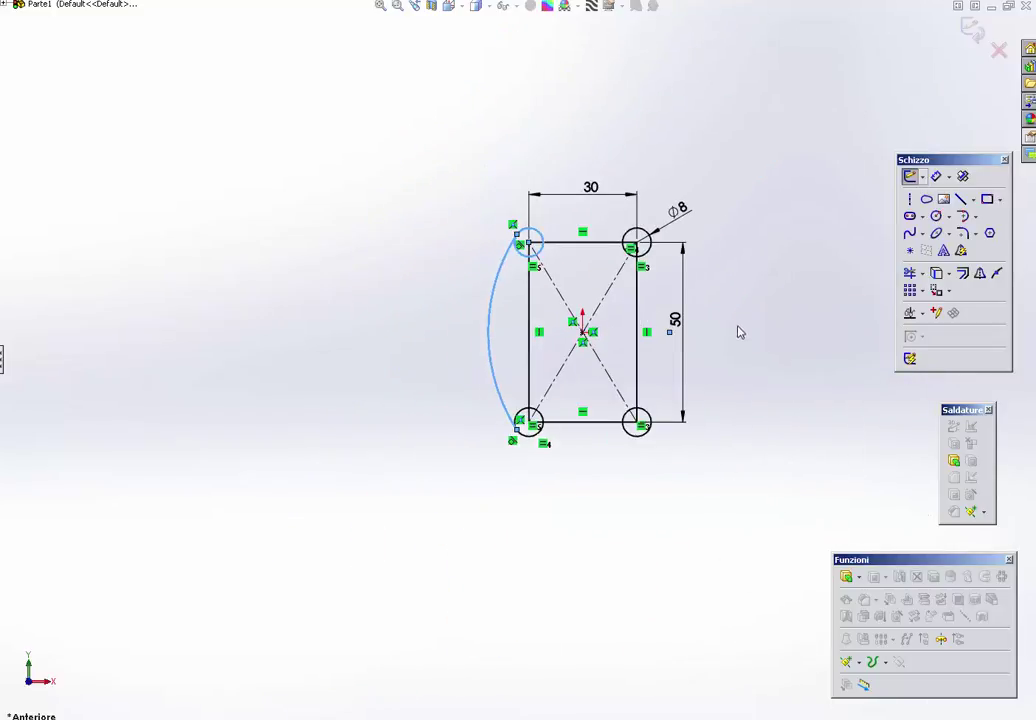
{"action": "left_click_drag", "start_coordinate": [682, 337], "coordinate": [740, 342]}
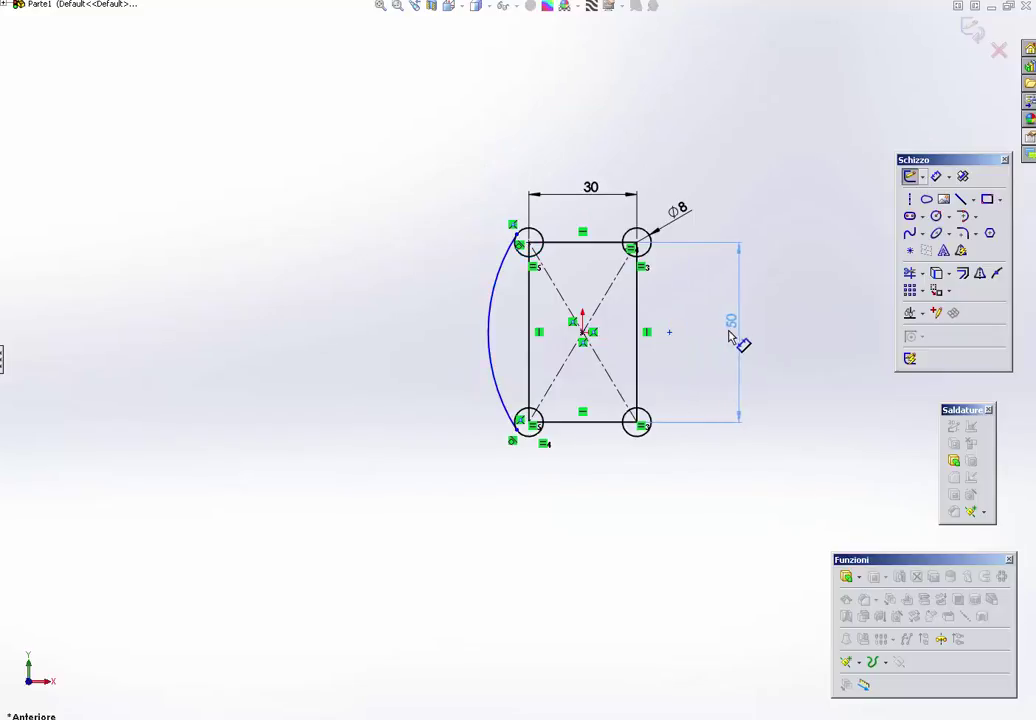
{"action": "left_click", "coordinate": [675, 337]}
Step: Add an R55 radius dimension to the left arc, then delete it
{"action": "key", "text": "z"}
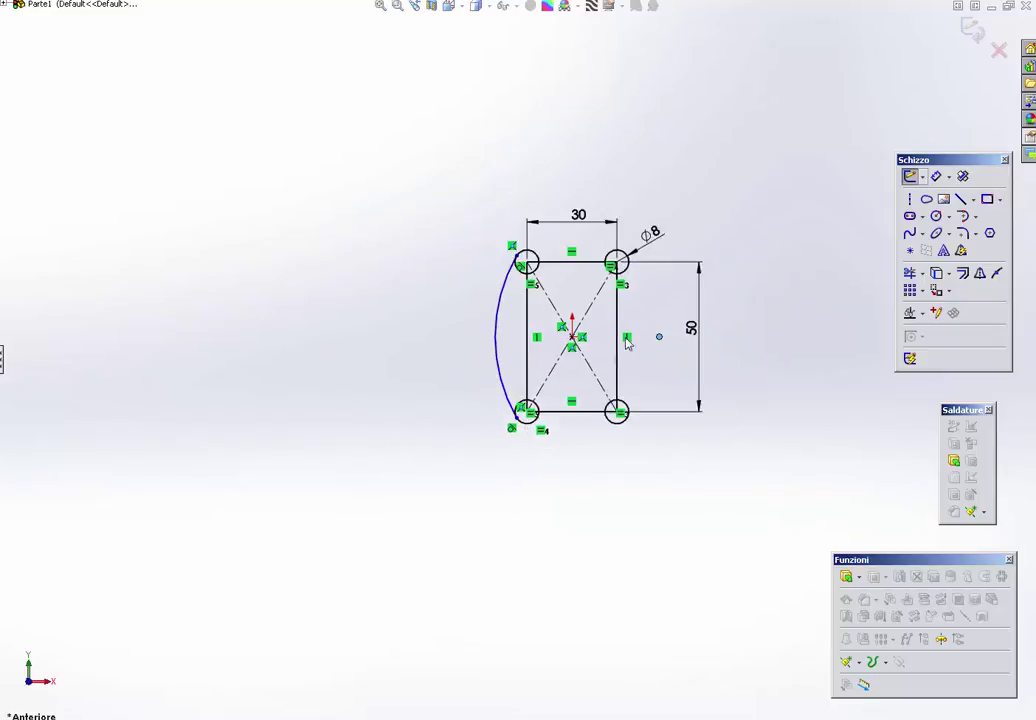
{"action": "scroll", "coordinate": [620, 330], "scroll_direction": "down", "scroll_amount": 2}
{"action": "scroll", "coordinate": [615, 330], "scroll_direction": "down", "scroll_amount": 2}
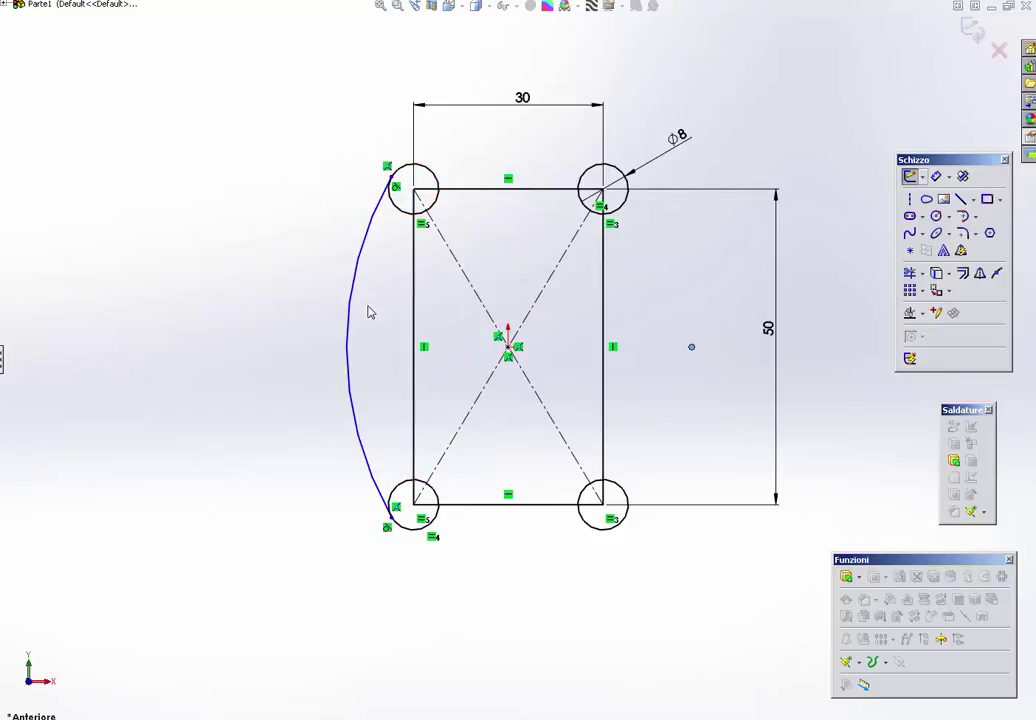
{"action": "right_click_drag", "start_coordinate": [382, 320], "coordinate": [359, 271]}
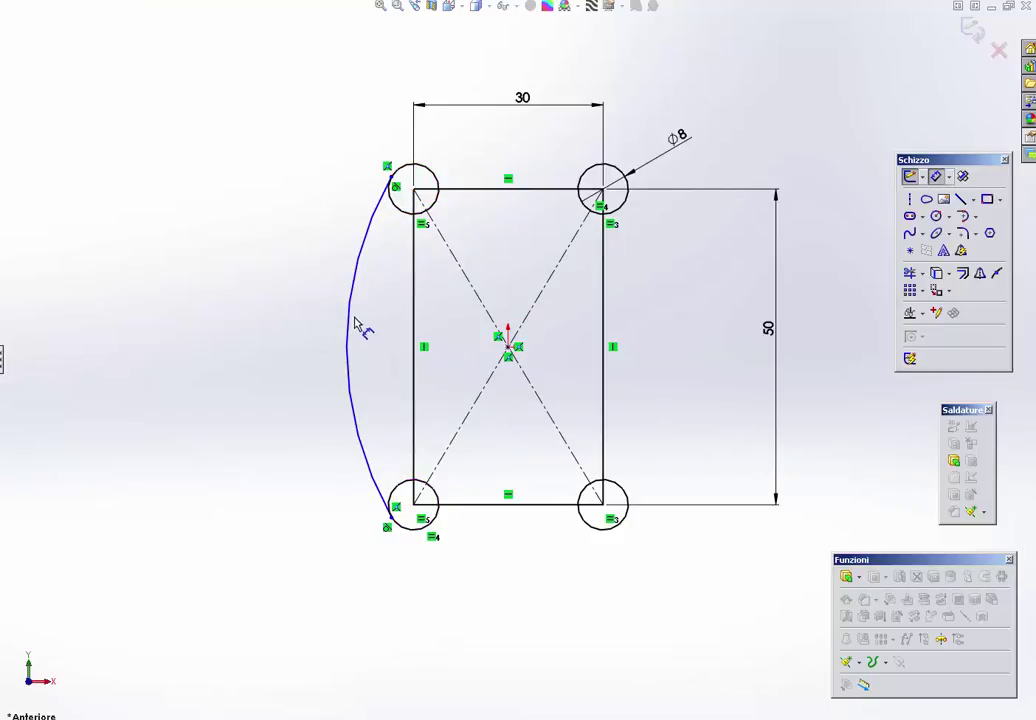
{"action": "left_click", "coordinate": [360, 325]}
{"action": "left_click", "coordinate": [389, 339]}
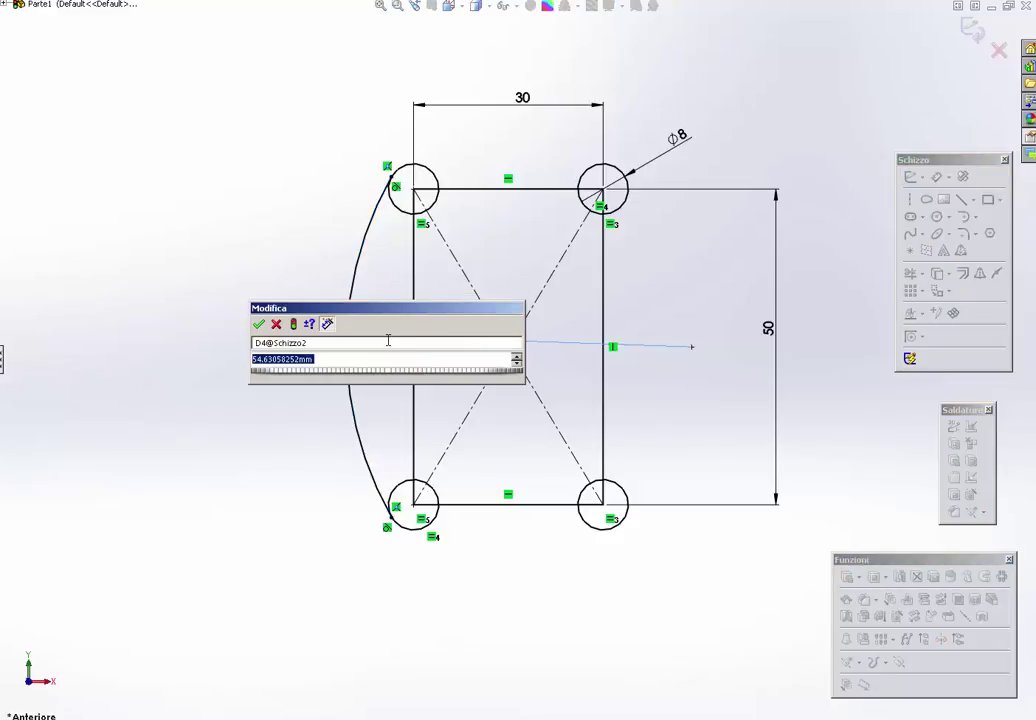
{"action": "type", "text": "55"}
{"action": "key", "text": "Return"}
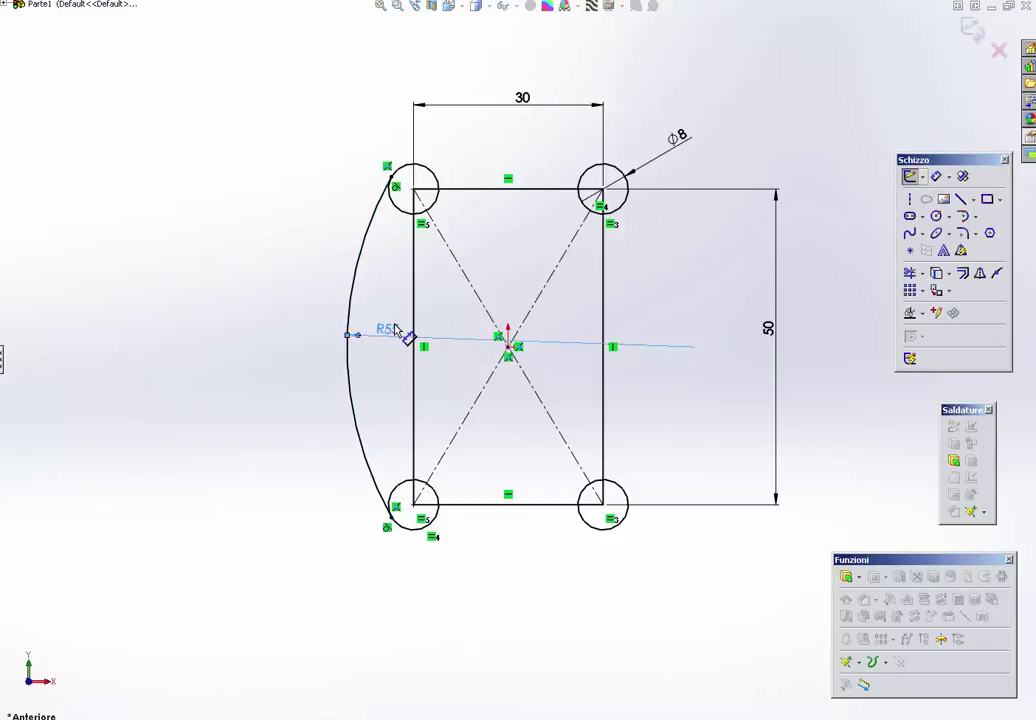
{"action": "left_click", "coordinate": [395, 330]}
{"action": "key", "text": "Delete"}
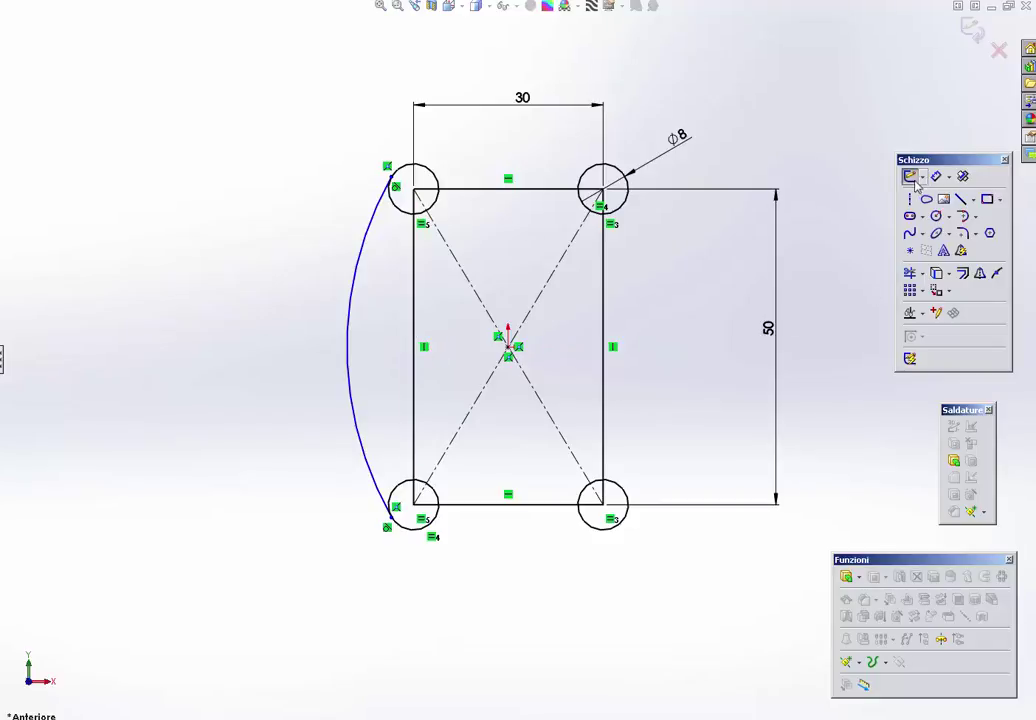
Step: Draw a vertical construction line left of the arc and make it tangent to the arc
{"action": "key", "text": "l"}
{"action": "left_click", "coordinate": [323, 188]}
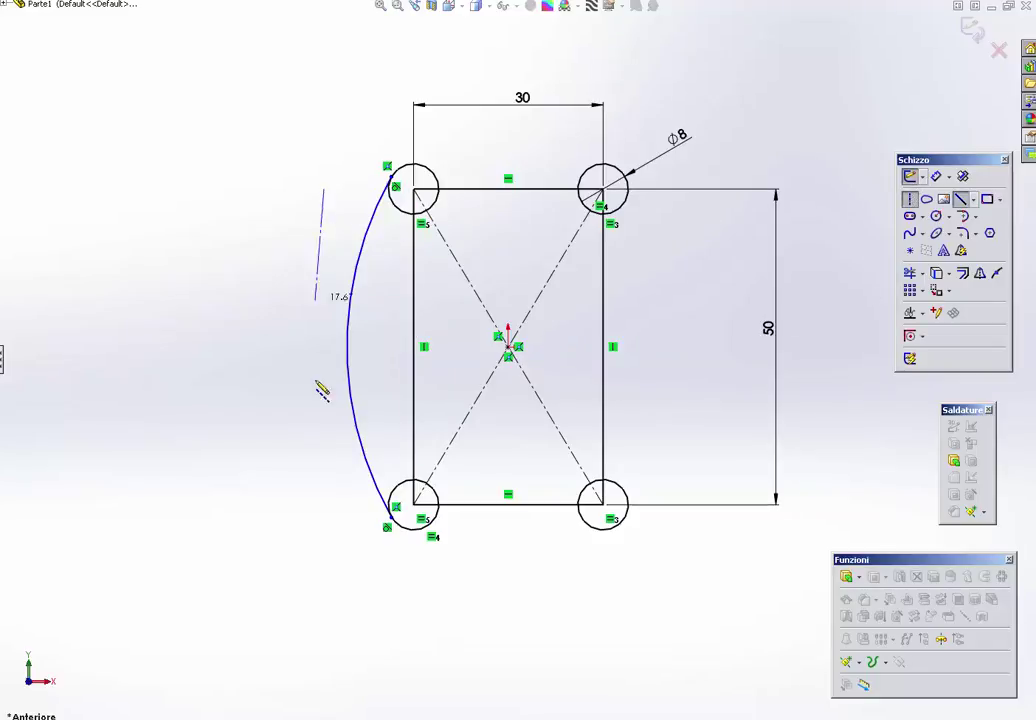
{"action": "left_click", "coordinate": [323, 504]}
{"action": "key", "text": "Escape"}
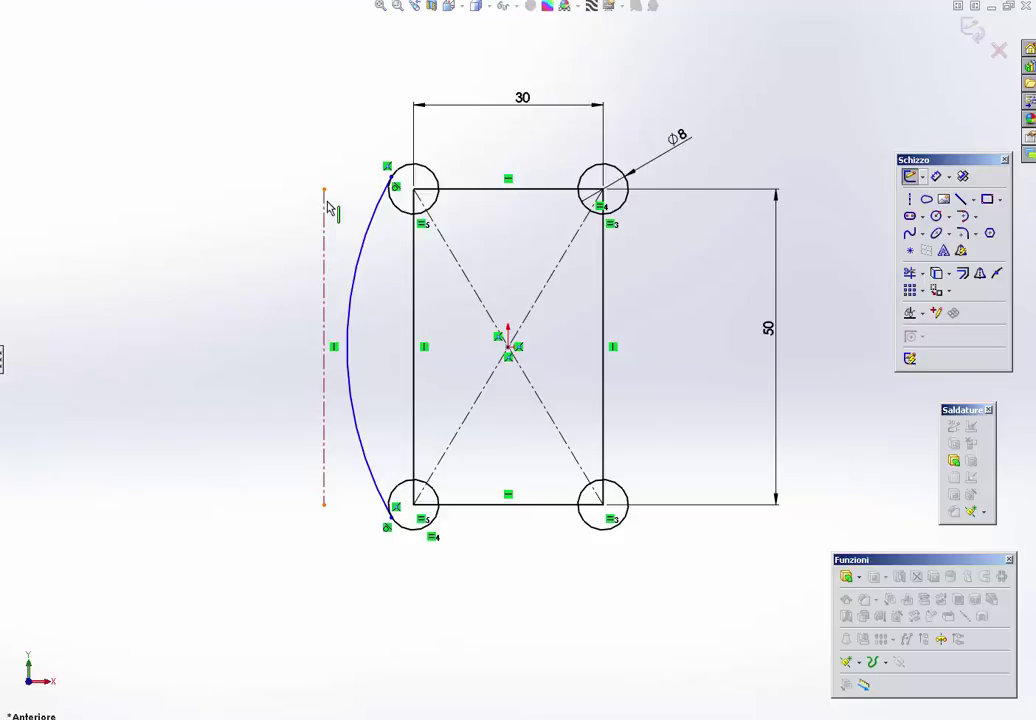
{"action": "left_click_drag", "start_coordinate": [327, 207], "coordinate": [297, 207]}
{"action": "left_click", "coordinate": [340, 335]}
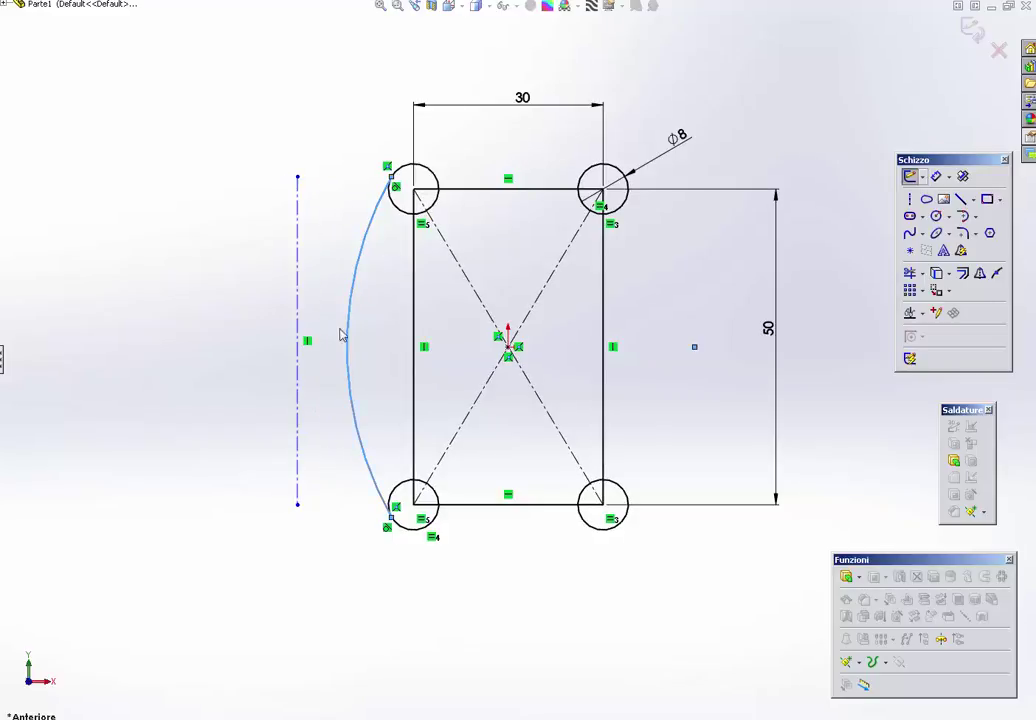
{"action": "left_click", "coordinate": [298, 300], "text": "ctrl"}
{"action": "left_click", "coordinate": [348, 244]}
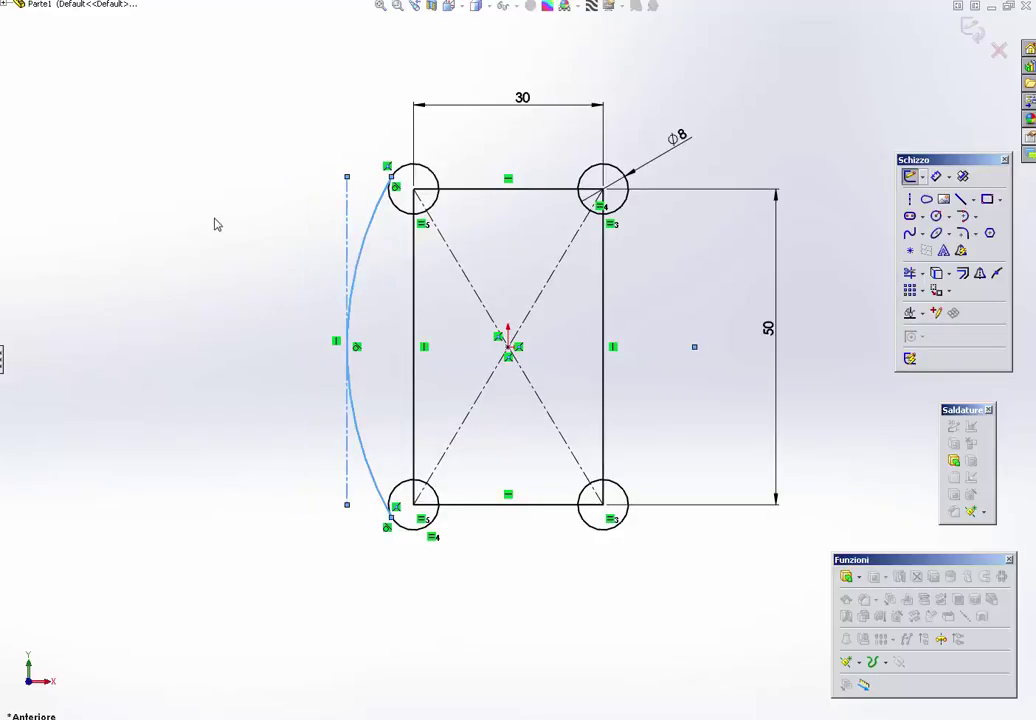
Step: Dimension the construction line 10 from the rectangle's left edge
{"action": "key", "text": "d"}
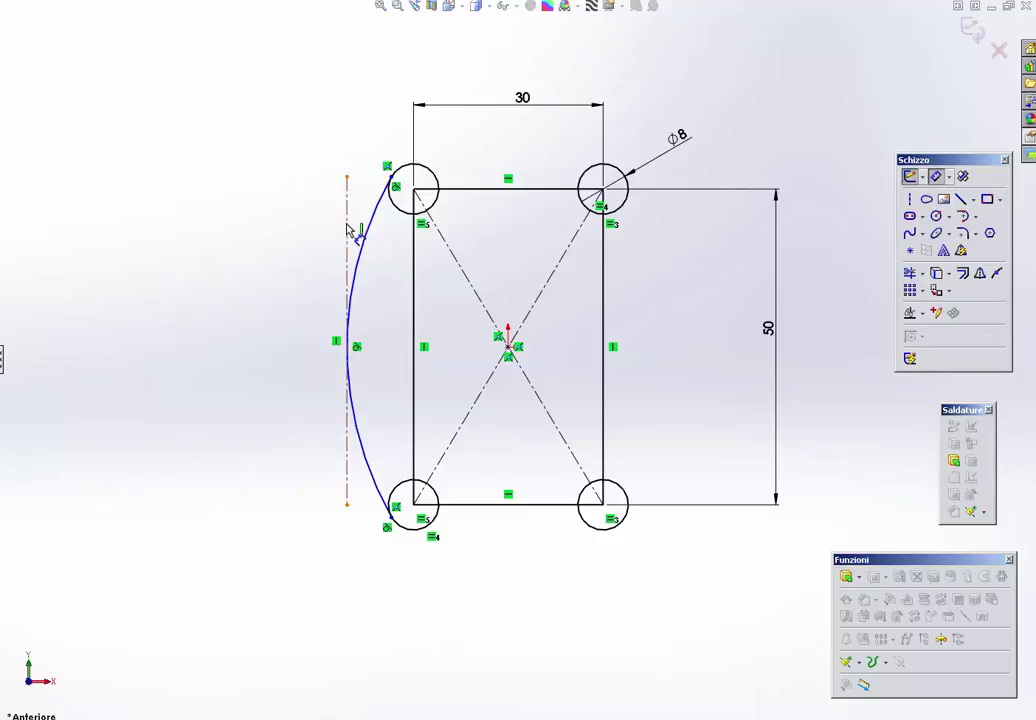
{"action": "left_click", "coordinate": [348, 230]}
{"action": "left_click", "coordinate": [396, 104]}
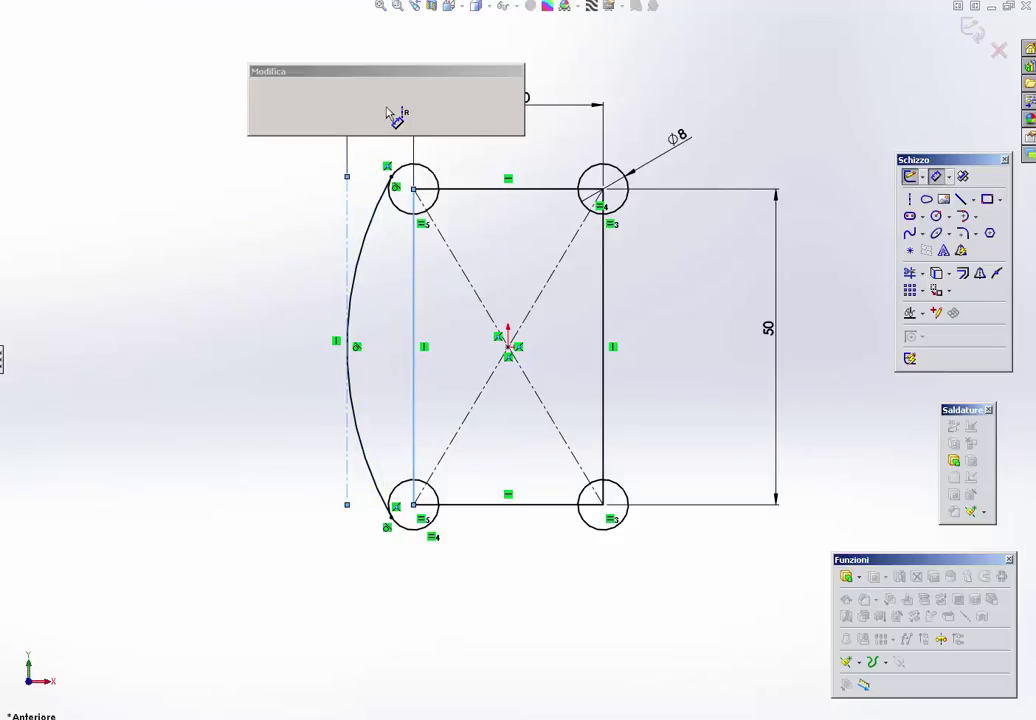
{"action": "type", "text": "10.54777846mm"}
{"action": "key", "text": "Return"}
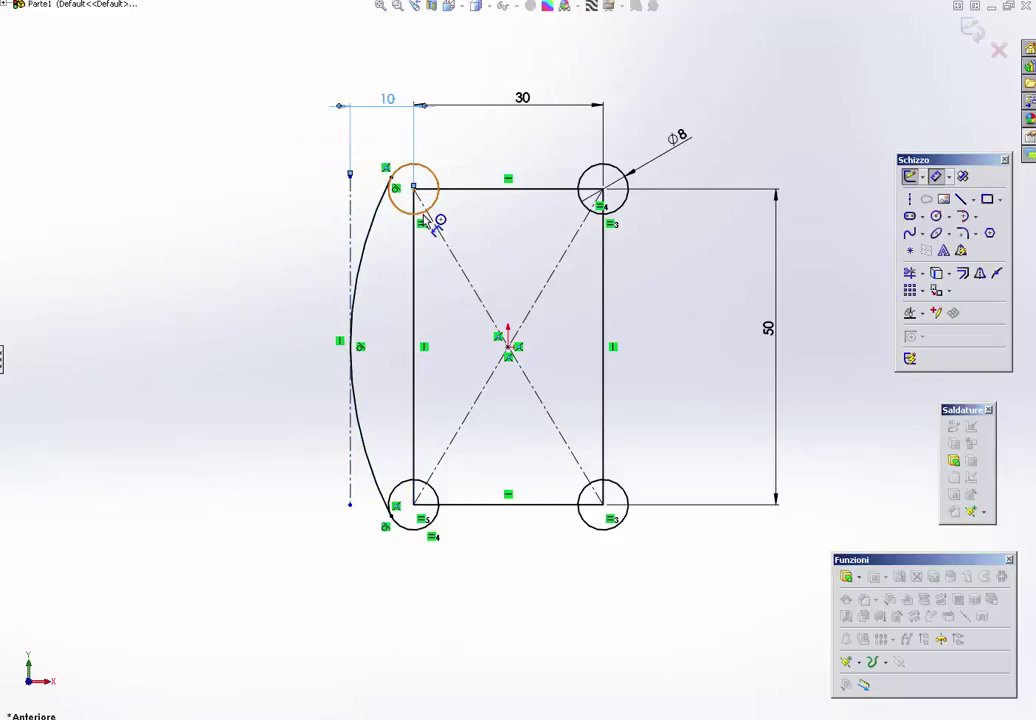
{"action": "key", "text": "Escape"}
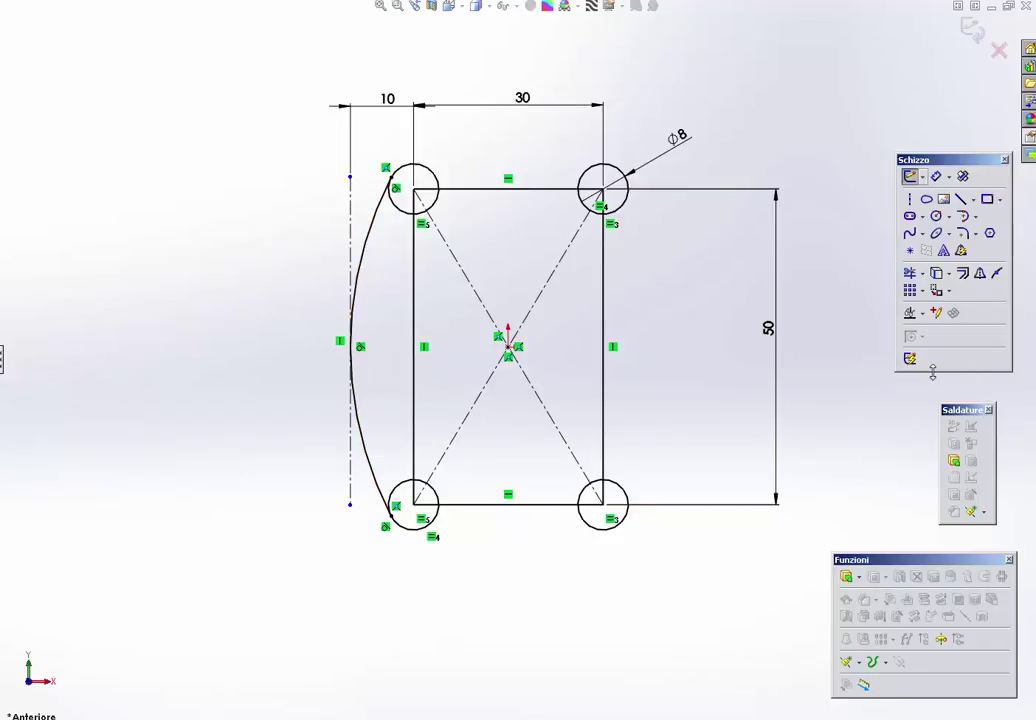
Step: Draw a vertical centerline up from the origin and mirror the left arc across it
{"action": "left_click", "coordinate": [960, 199]}
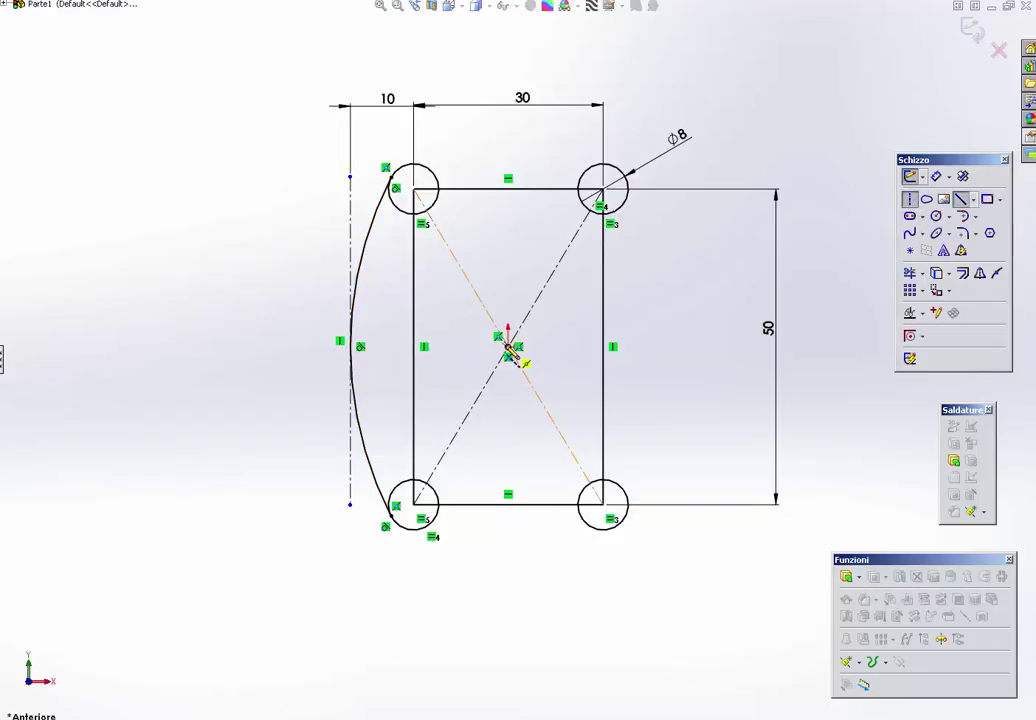
{"action": "left_click", "coordinate": [508, 345]}
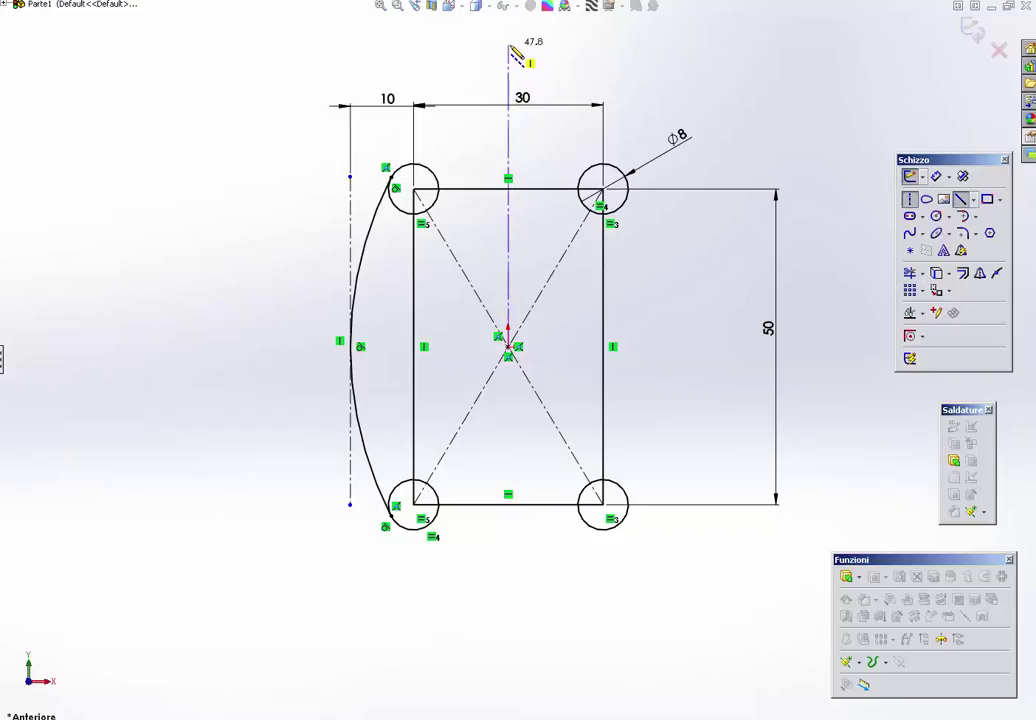
{"action": "left_click", "coordinate": [508, 44]}
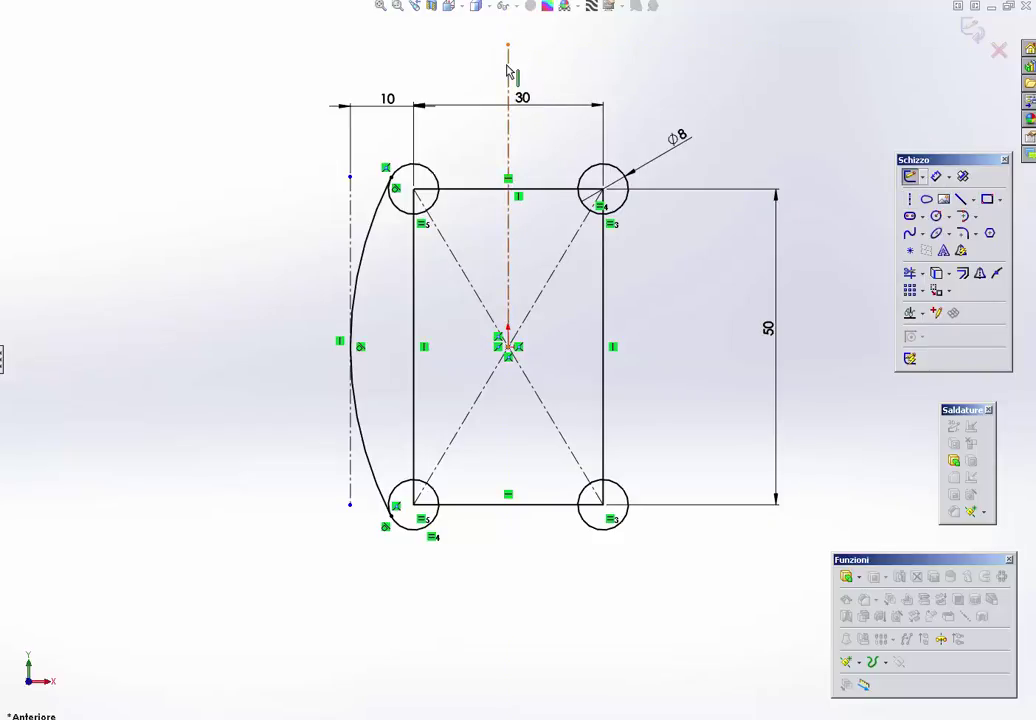
{"action": "key", "text": "Escape"}
{"action": "left_click", "coordinate": [368, 248]}
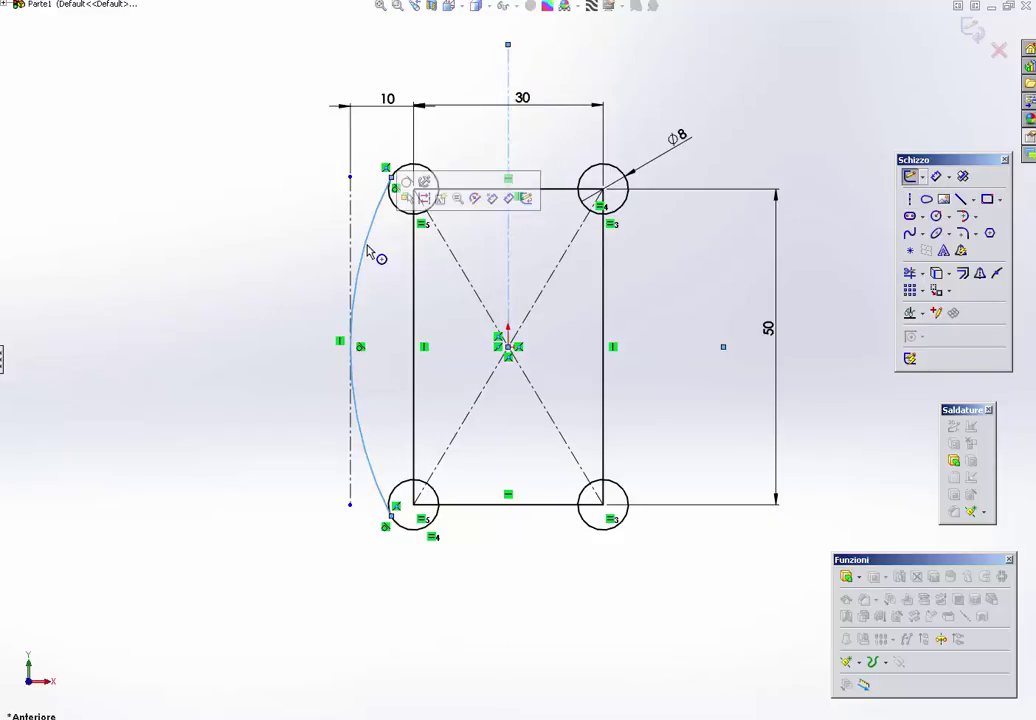
{"action": "left_click", "coordinate": [981, 275]}
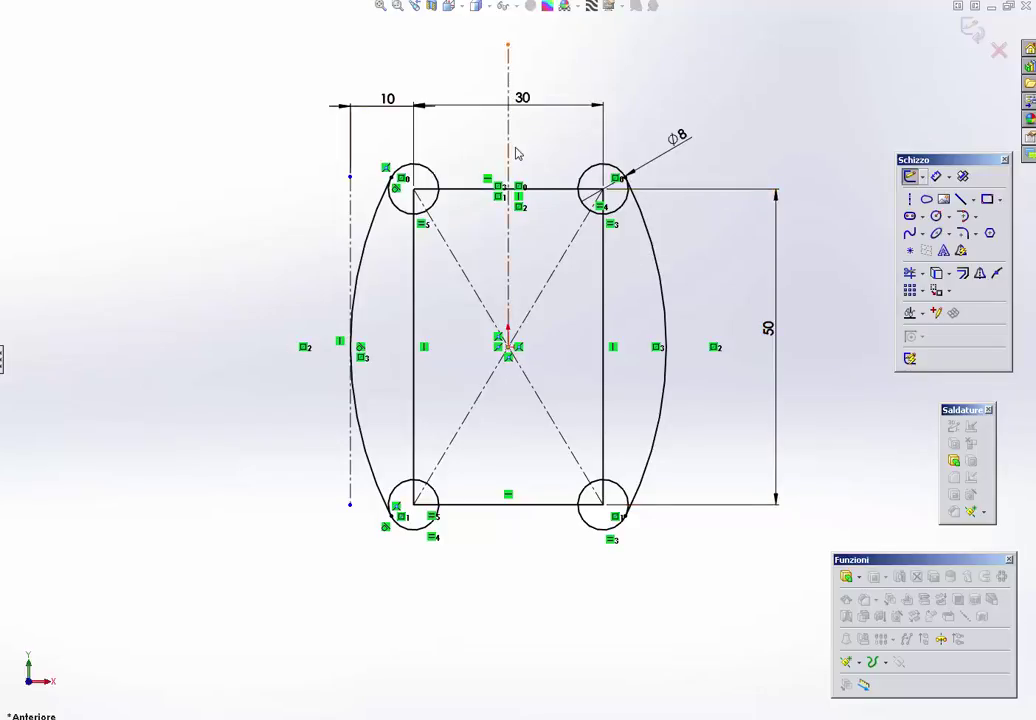
Step: Draw a three-point arc between the two upper circles, bulging above the top edge
{"action": "left_click", "coordinate": [975, 217]}
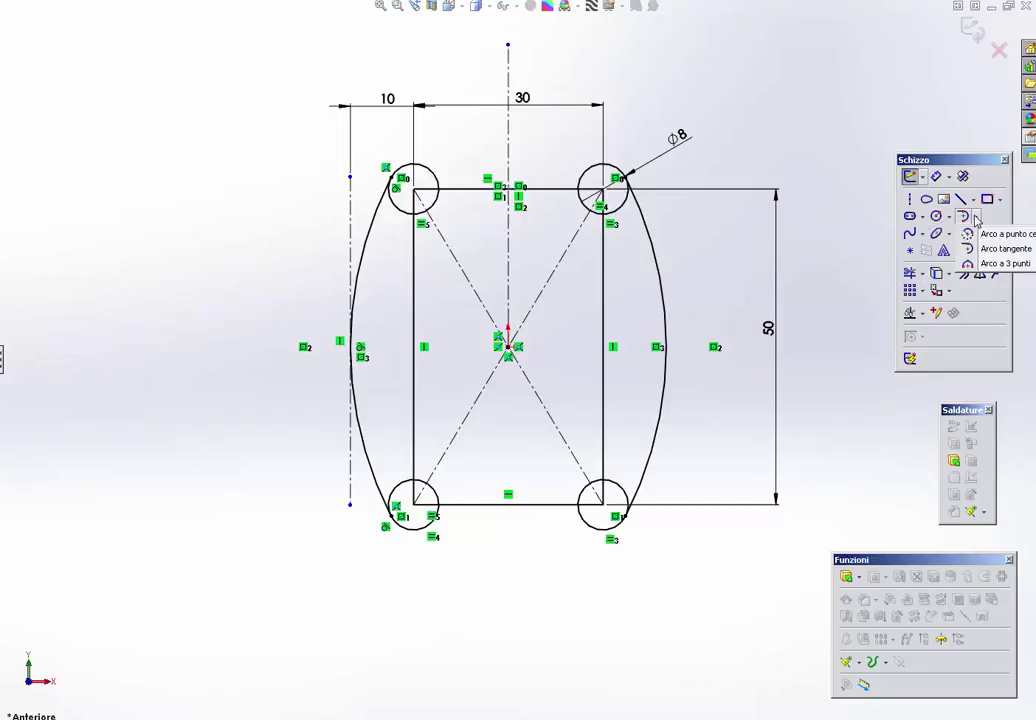
{"action": "left_click", "coordinate": [990, 263]}
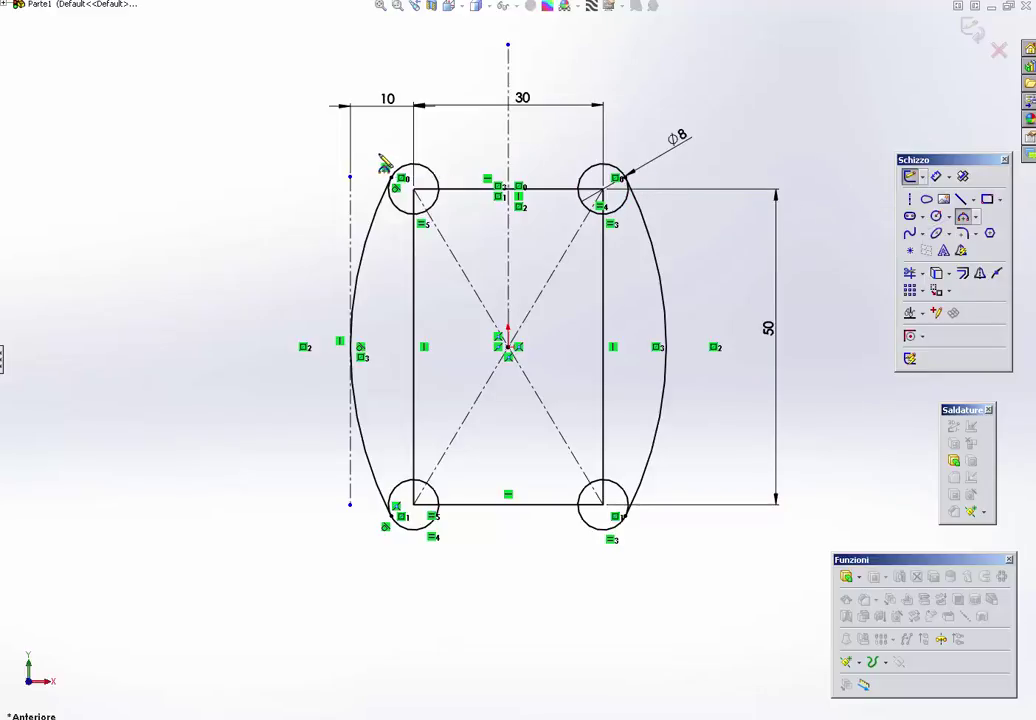
{"action": "scroll", "coordinate": [375, 150], "scroll_direction": "down", "scroll_amount": 3}
{"action": "scroll", "coordinate": [560, 260], "scroll_direction": "up", "scroll_amount": 3}
{"action": "scroll", "coordinate": [626, 247], "scroll_direction": "up", "scroll_amount": 1}
{"action": "scroll", "coordinate": [629, 247], "scroll_direction": "down", "scroll_amount": 4}
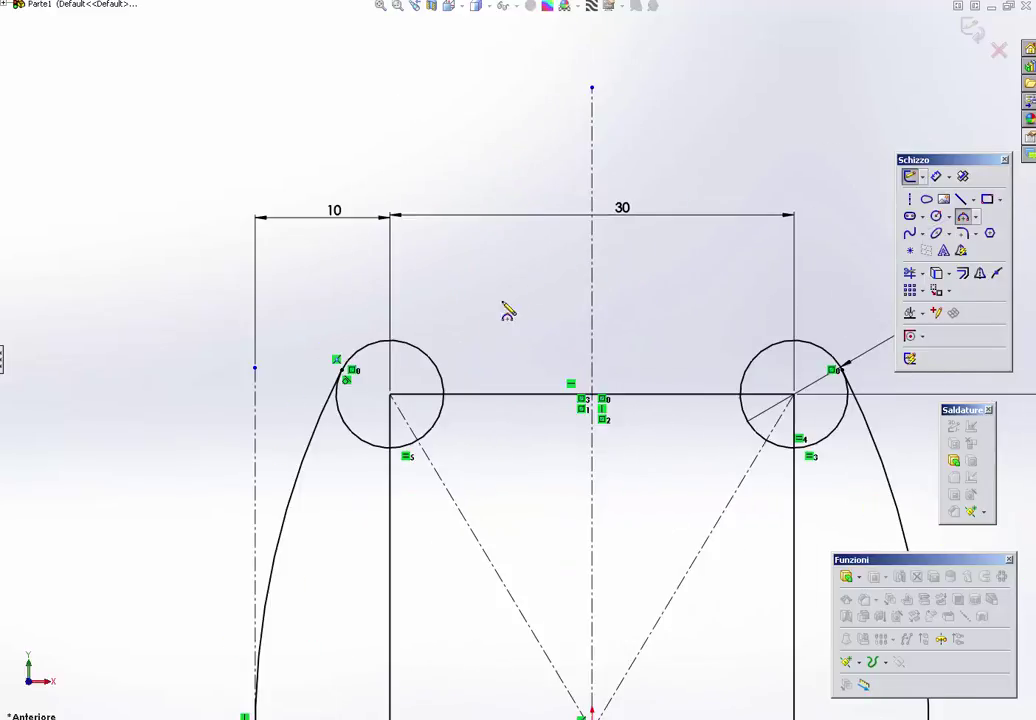
{"action": "left_click_drag", "start_coordinate": [405, 343], "coordinate": [807, 343]}
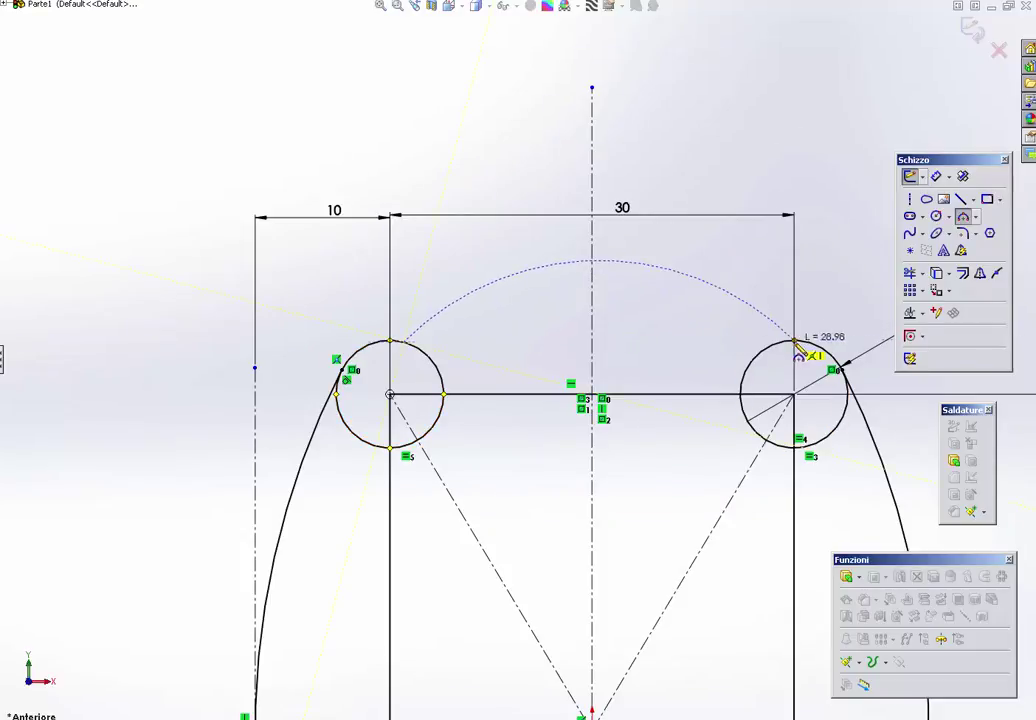
{"action": "left_click", "coordinate": [685, 311]}
{"action": "key", "text": "Escape"}
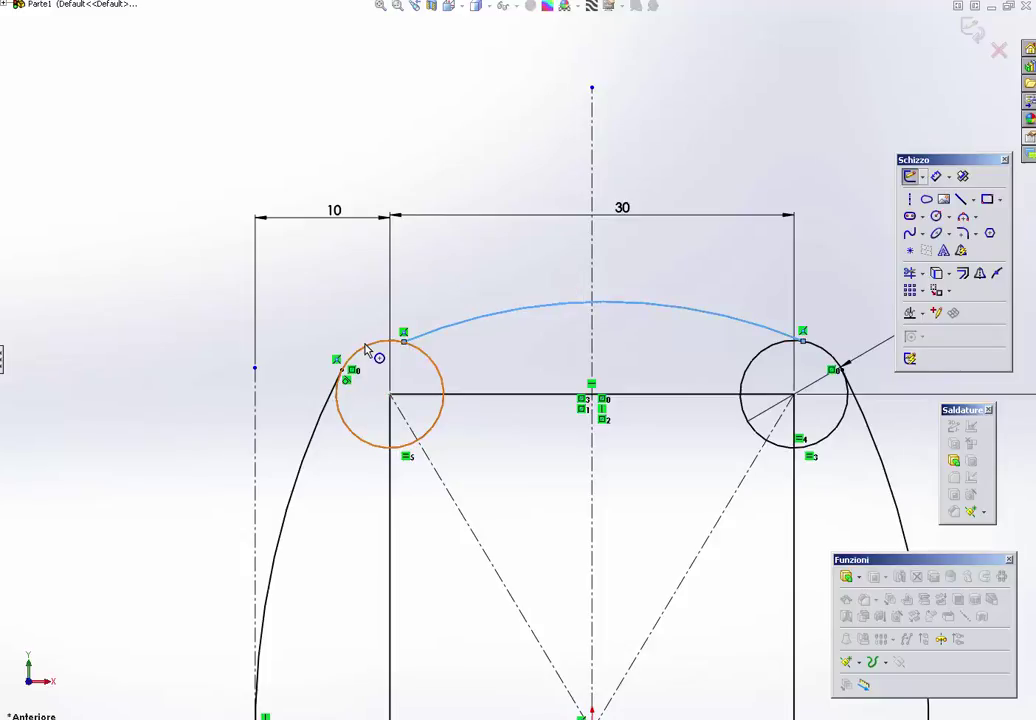
Step: Make the top arc tangent to the left and right upper circles, then test its movement
{"action": "left_click", "coordinate": [366, 350], "text": "ctrl"}
{"action": "left_click", "coordinate": [404, 282]}
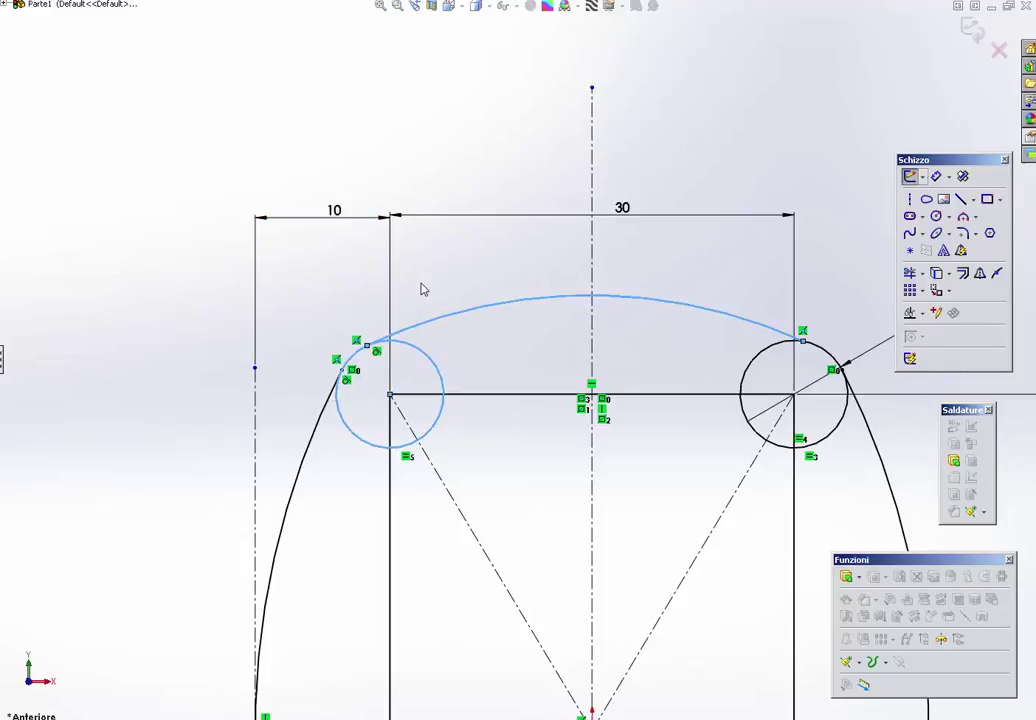
{"action": "key", "text": "Escape"}
{"action": "scroll", "coordinate": [637, 271], "scroll_direction": "down", "scroll_amount": 3}
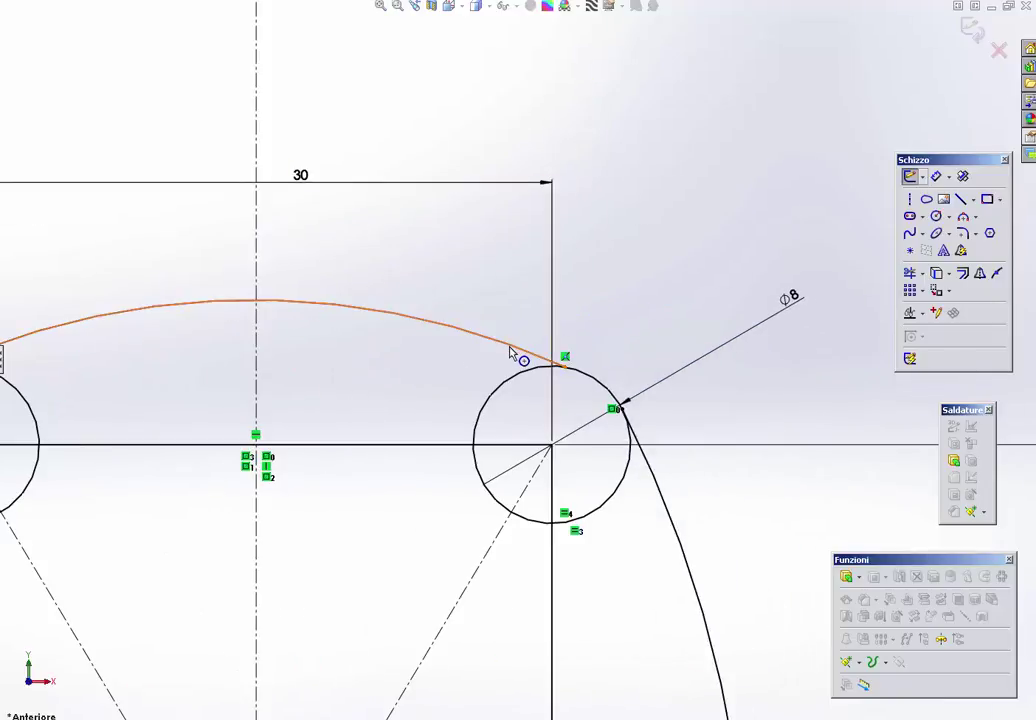
{"action": "left_click", "coordinate": [513, 347]}
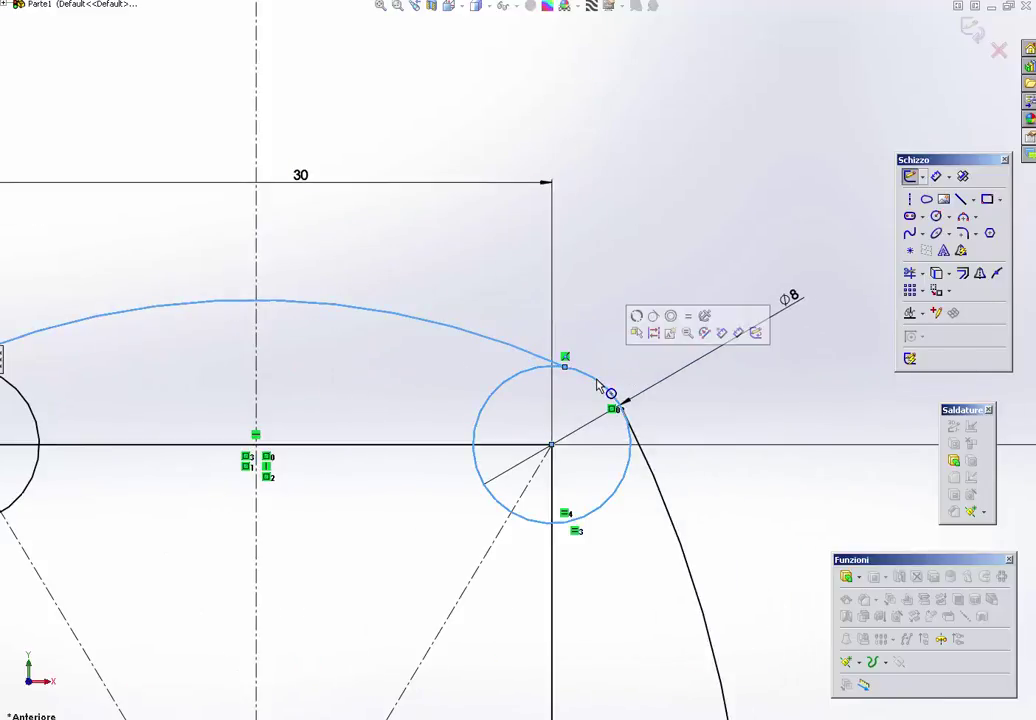
{"action": "left_click", "coordinate": [653, 332]}
{"action": "scroll", "coordinate": [277, 270], "scroll_direction": "up", "scroll_amount": 3}
{"action": "scroll", "coordinate": [557, 430], "scroll_direction": "down", "scroll_amount": 5}
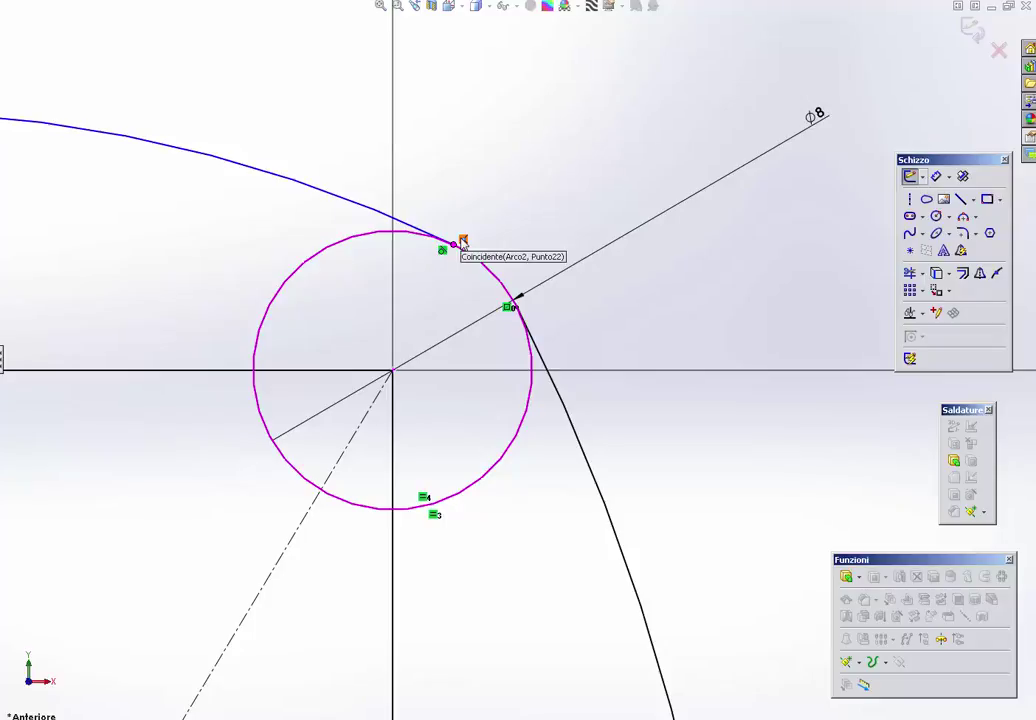
{"action": "scroll", "coordinate": [404, 306], "scroll_direction": "up", "scroll_amount": 3}
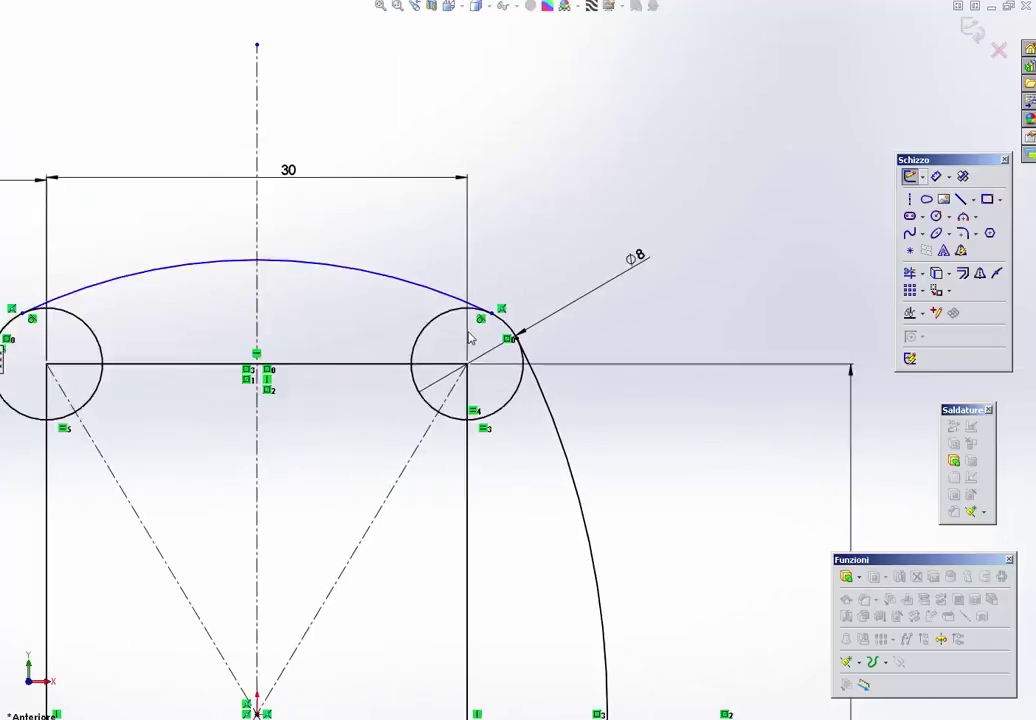
{"action": "mouse_move", "coordinate": [382, 300]}
{"action": "left_mouse_down"}
{"action": "mouse_move", "coordinate": [365, 306]}
{"action": "mouse_move", "coordinate": [365, 285]}
{"action": "left_mouse_up"}
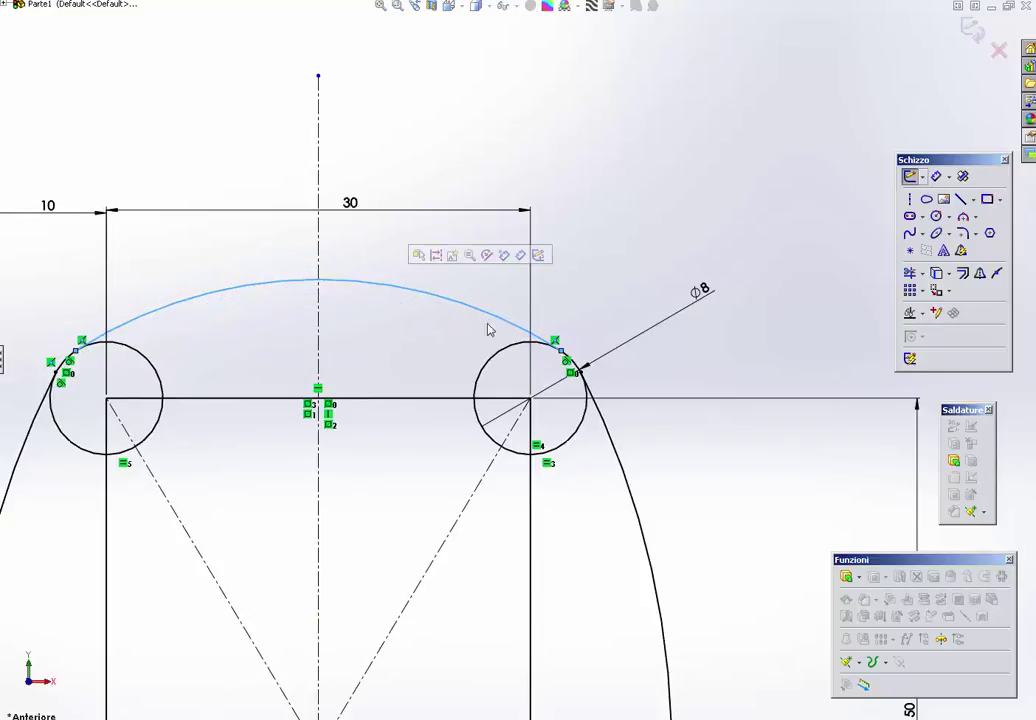
Step: Give the top arc a 30 mm radius dimension, then delete it again
{"action": "left_click", "coordinate": [661, 187]}
{"action": "key", "text": "d"}
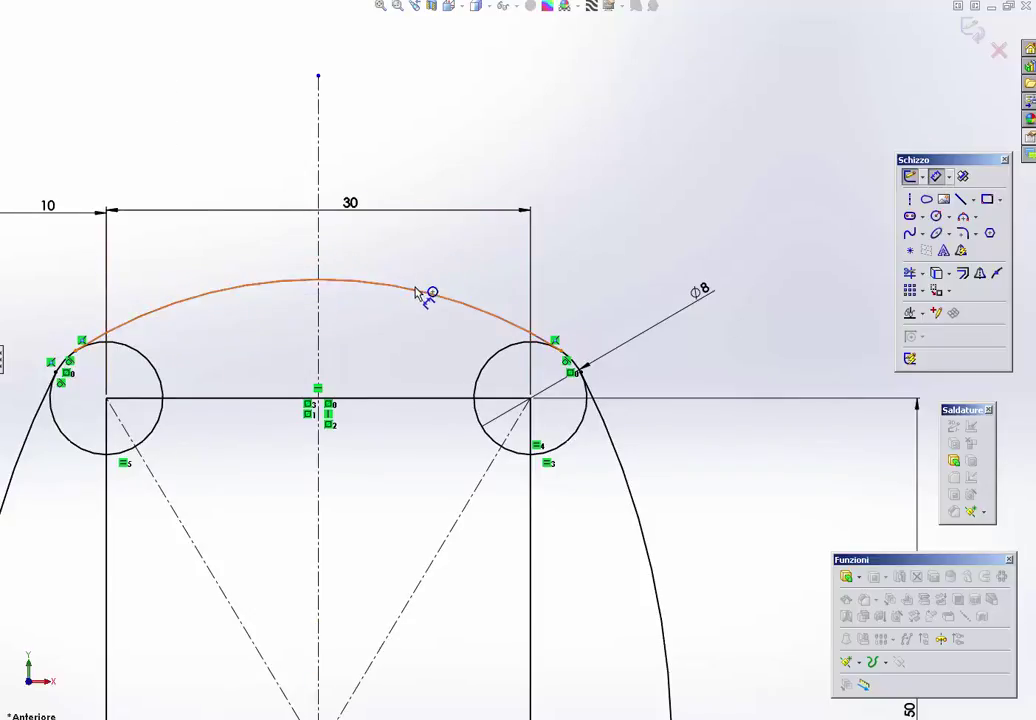
{"action": "left_click", "coordinate": [421, 293]}
{"action": "left_click", "coordinate": [397, 338]}
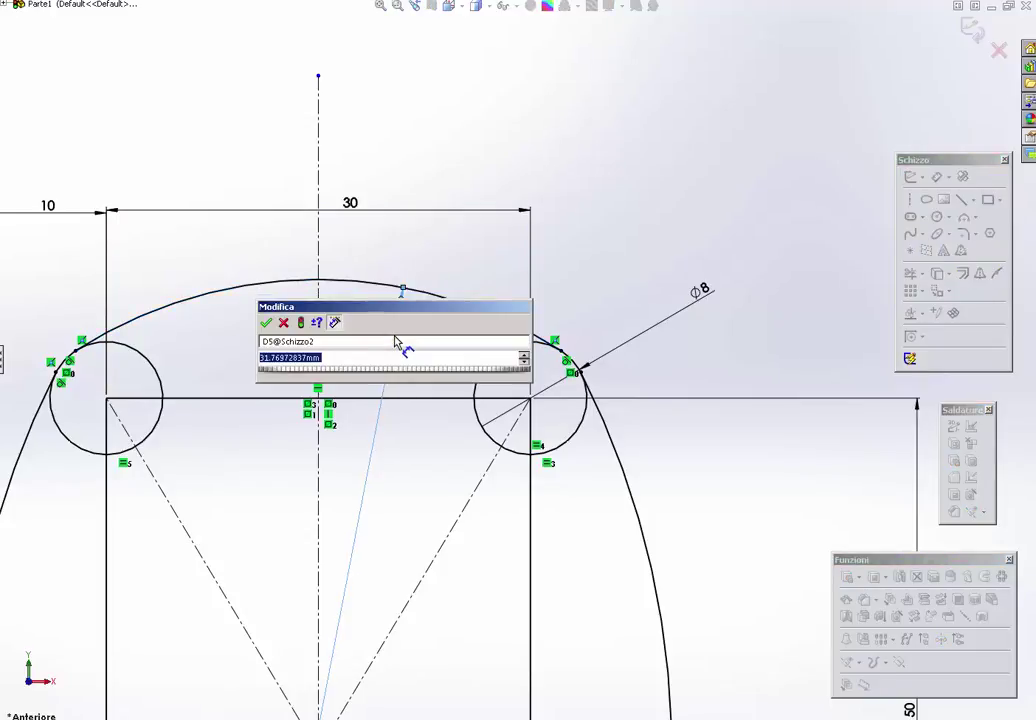
{"action": "type", "text": "30"}
{"action": "key", "text": "Return"}
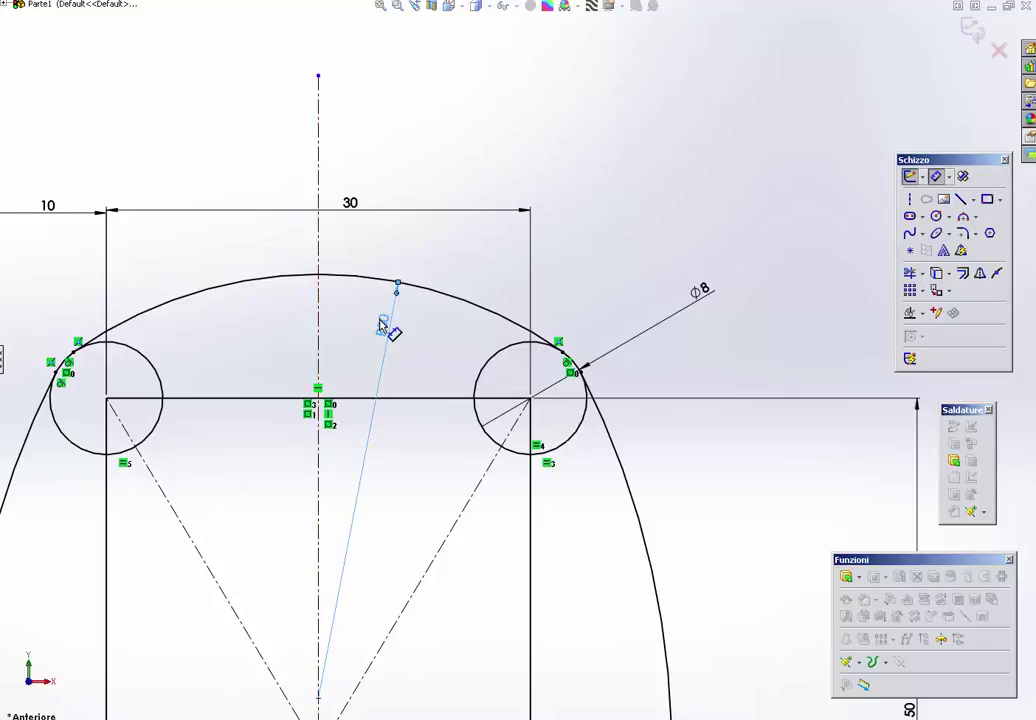
{"action": "key", "text": "Delete"}
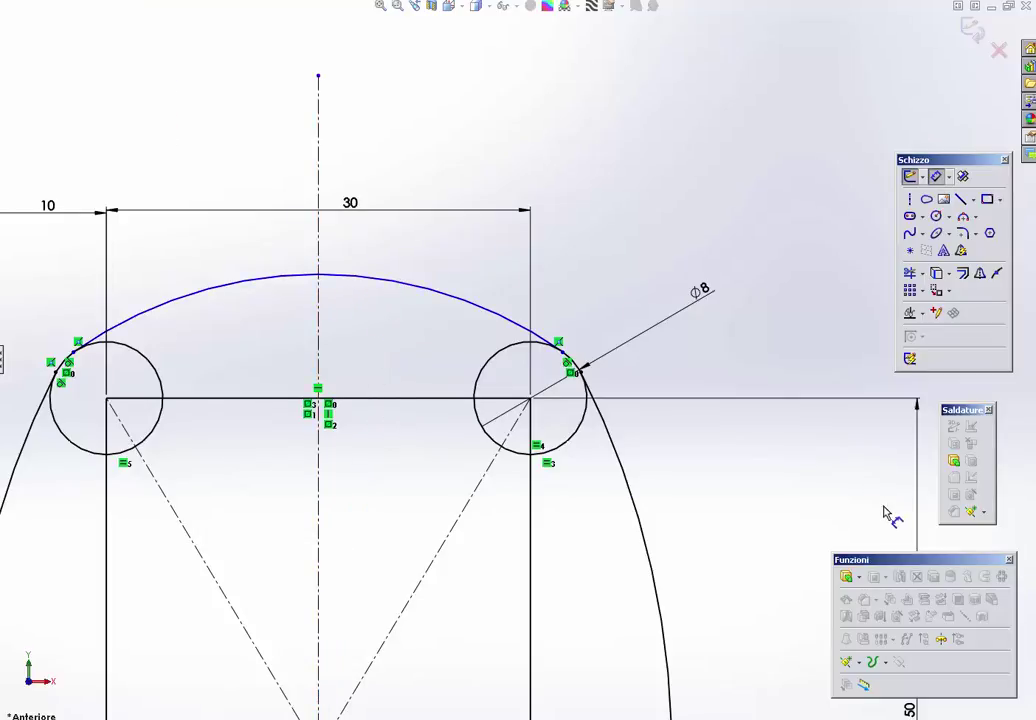
Step: Place a height dimension from the top arc's peak to the rectangle's top edge
{"action": "left_click", "coordinate": [961, 199]}
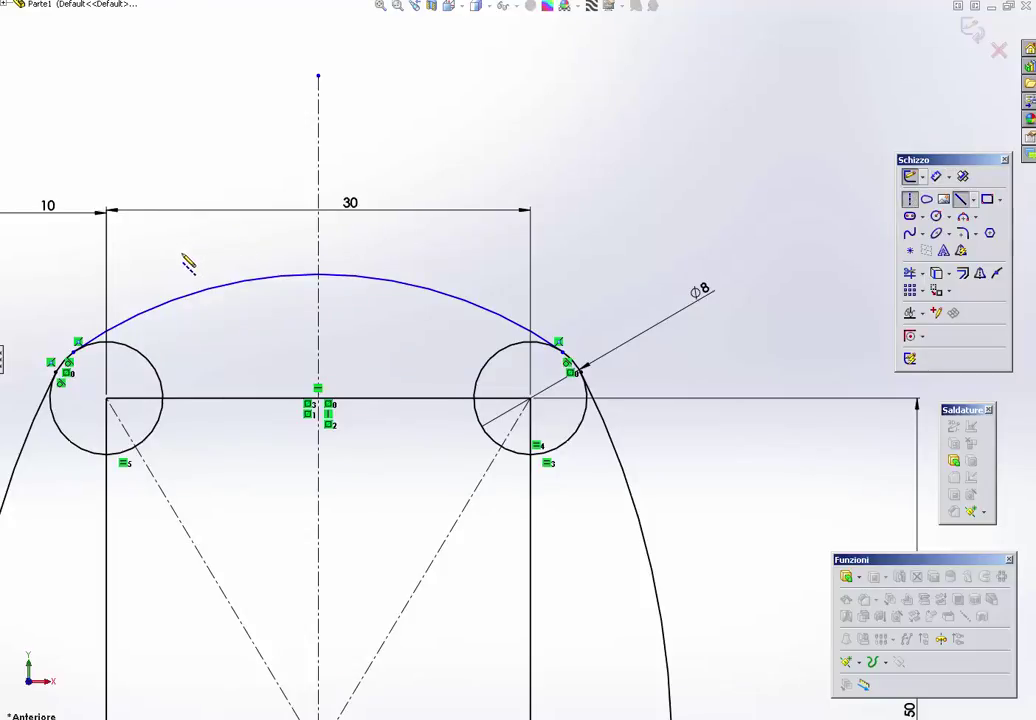
{"action": "key", "text": "f"}
{"action": "key", "text": "Escape"}
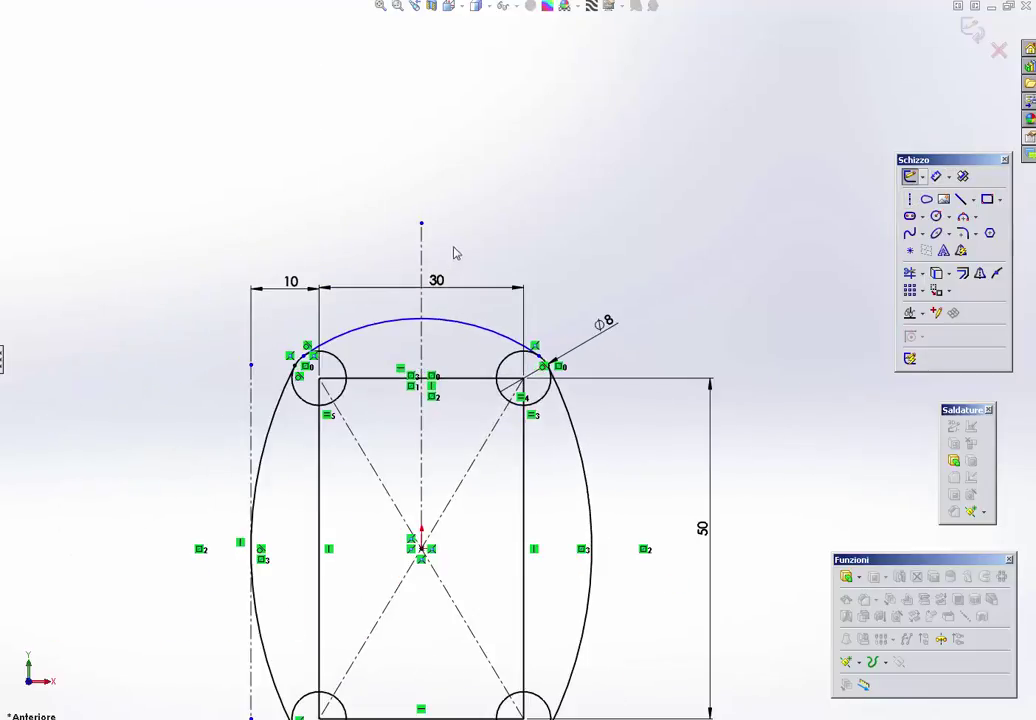
{"action": "scroll", "coordinate": [455, 250], "scroll_direction": "down", "scroll_amount": 2}
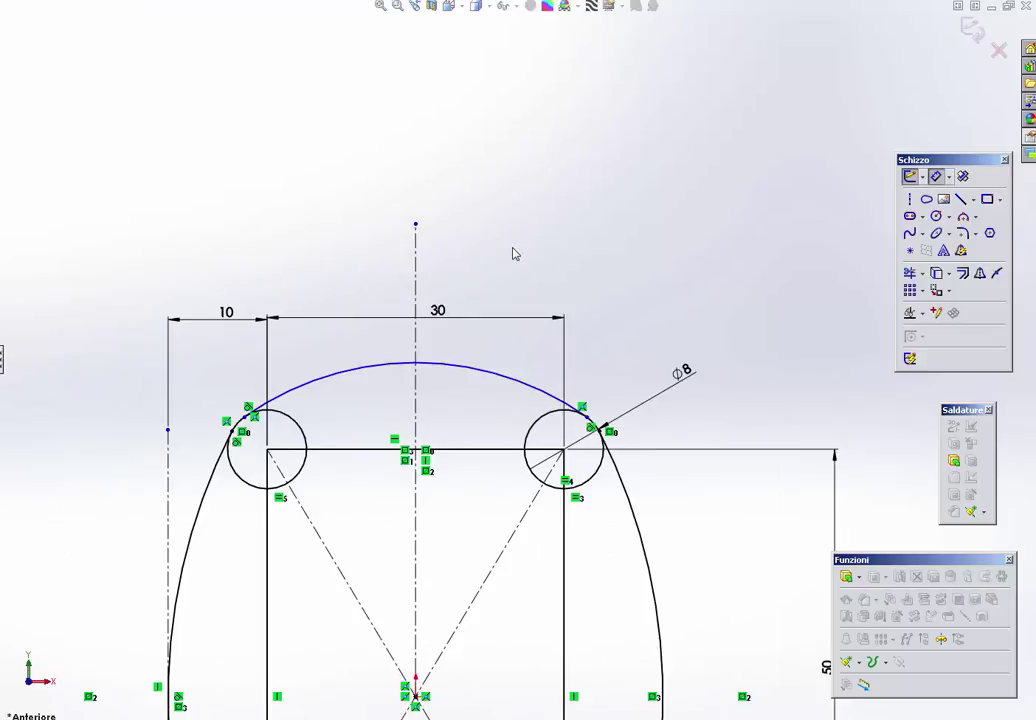
{"action": "left_click", "coordinate": [469, 367]}
{"action": "left_click", "coordinate": [463, 450]}
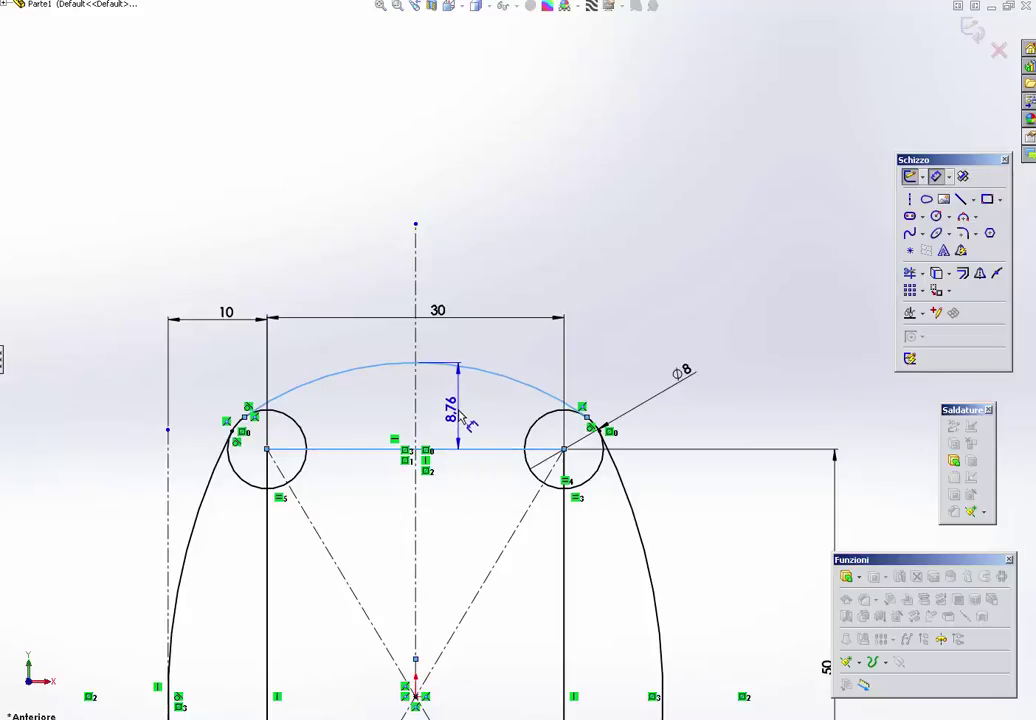
{"action": "left_click", "coordinate": [463, 418]}
{"action": "left_click_drag", "start_coordinate": [399, 385], "coordinate": [529, 185]}
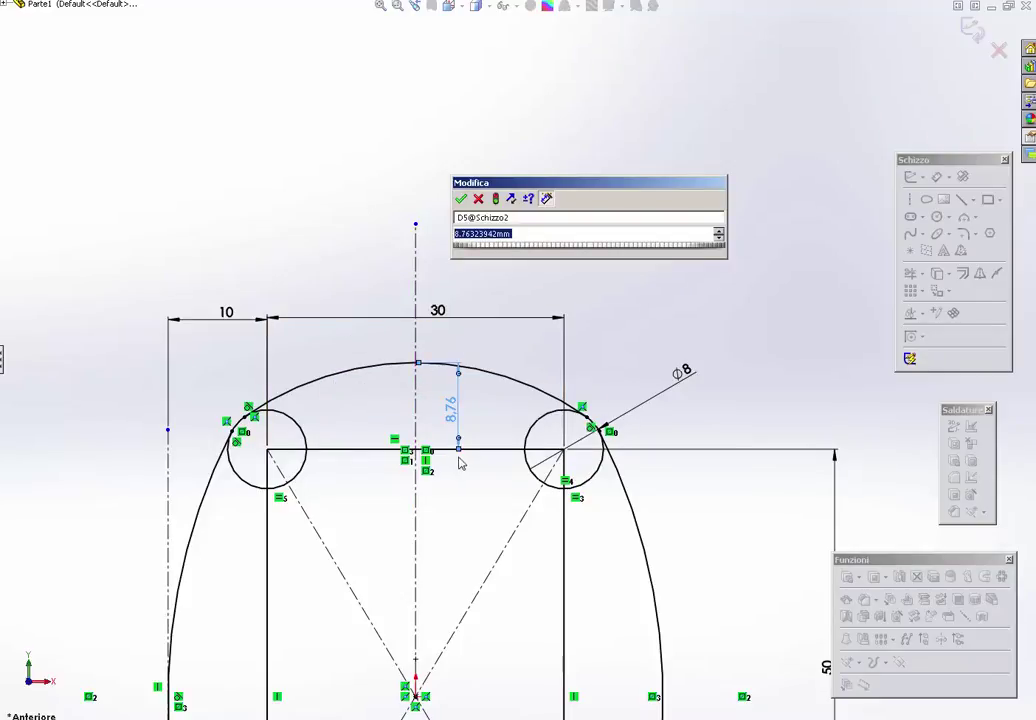
{"action": "scroll", "coordinate": [460, 462], "scroll_direction": "up", "scroll_amount": 3}
{"action": "scroll", "coordinate": [385, 450], "scroll_direction": "down", "scroll_amount": 3}
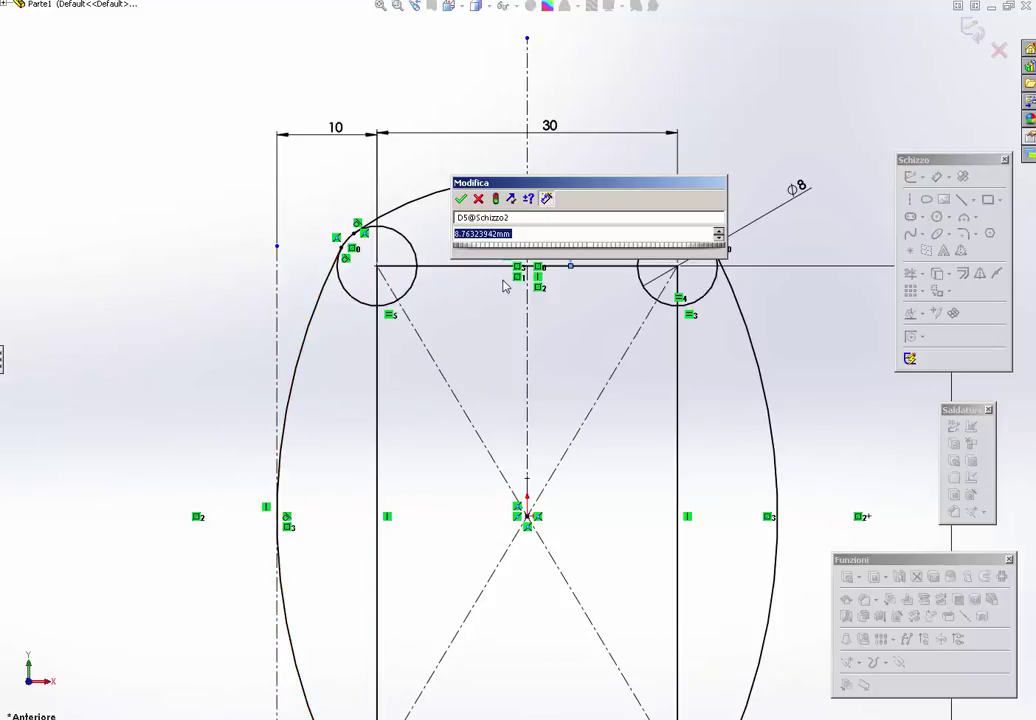
Step: Set the arc height dimension to 10 mm, then change it to 8 mm
{"action": "type", "text": "10"}
{"action": "key", "text": "Return"}
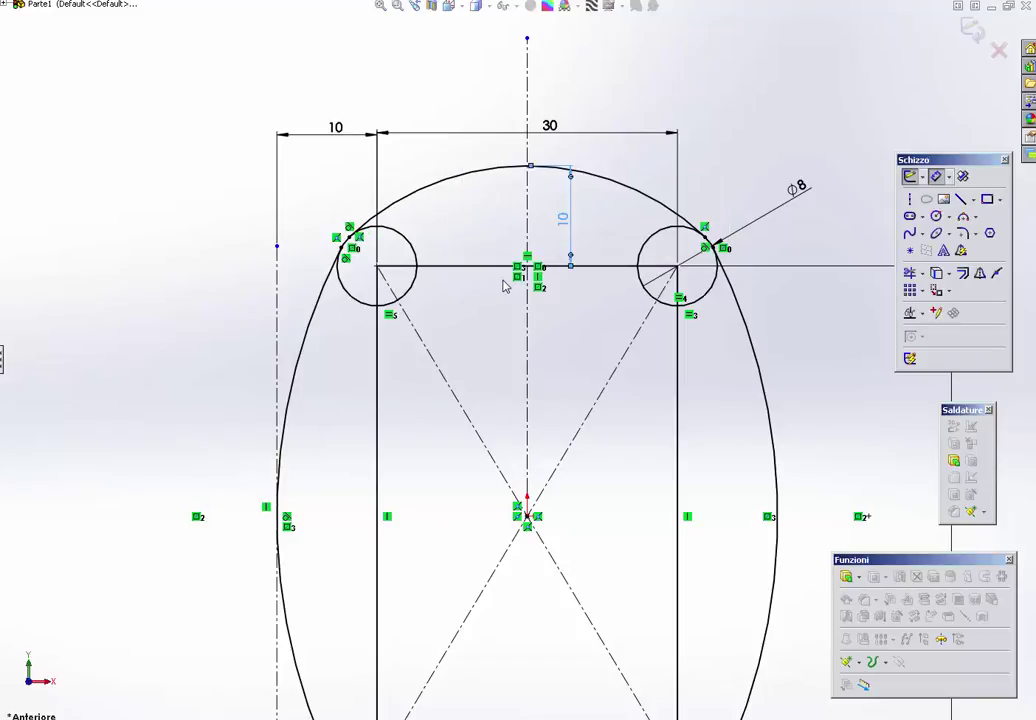
{"action": "double_click", "coordinate": [567, 226]}
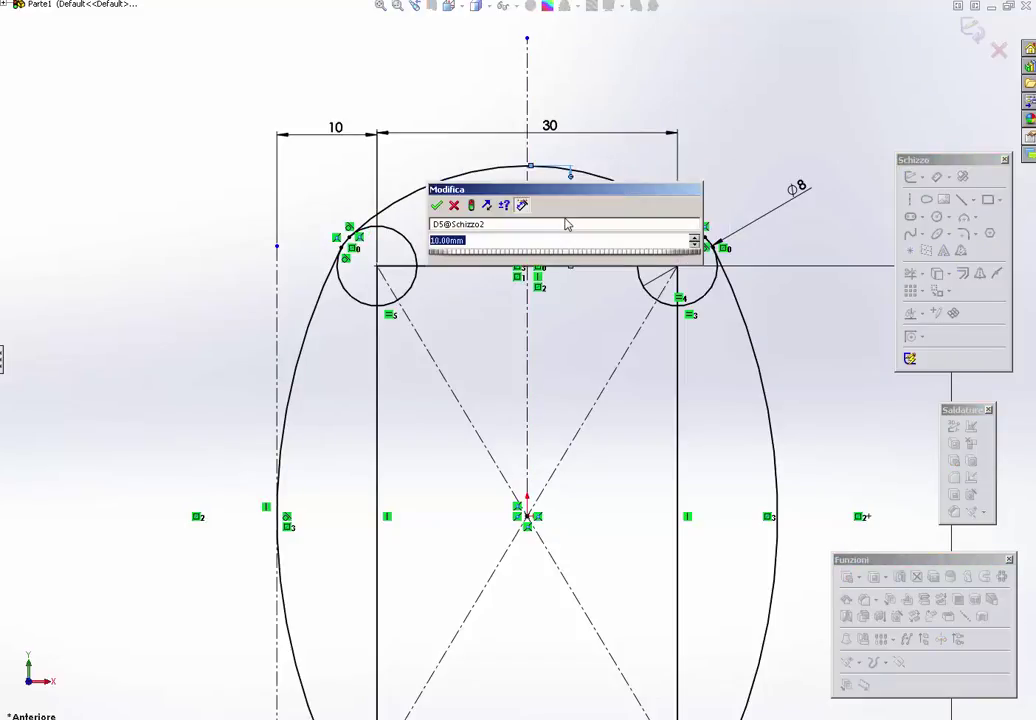
{"action": "type", "text": "8"}
{"action": "key", "text": "Return"}
{"action": "key", "text": "f"}
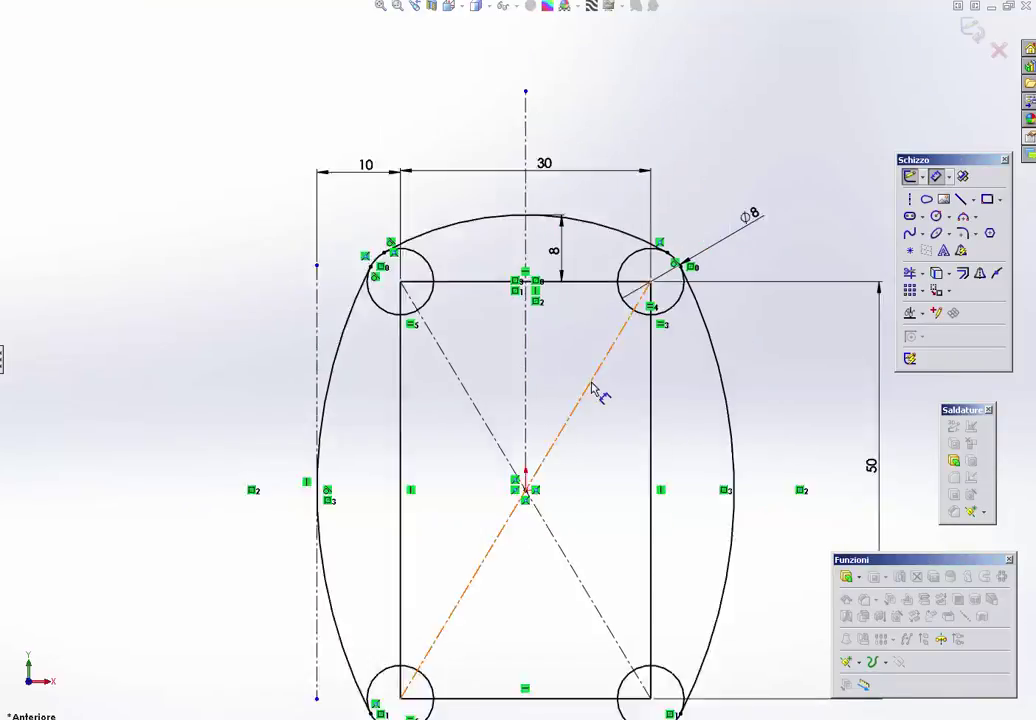
Step: Draw a horizontal centerline through the sketch centre and mirror the top arc across it
{"action": "left_click", "coordinate": [909, 198]}
{"action": "left_click", "coordinate": [501, 443]}
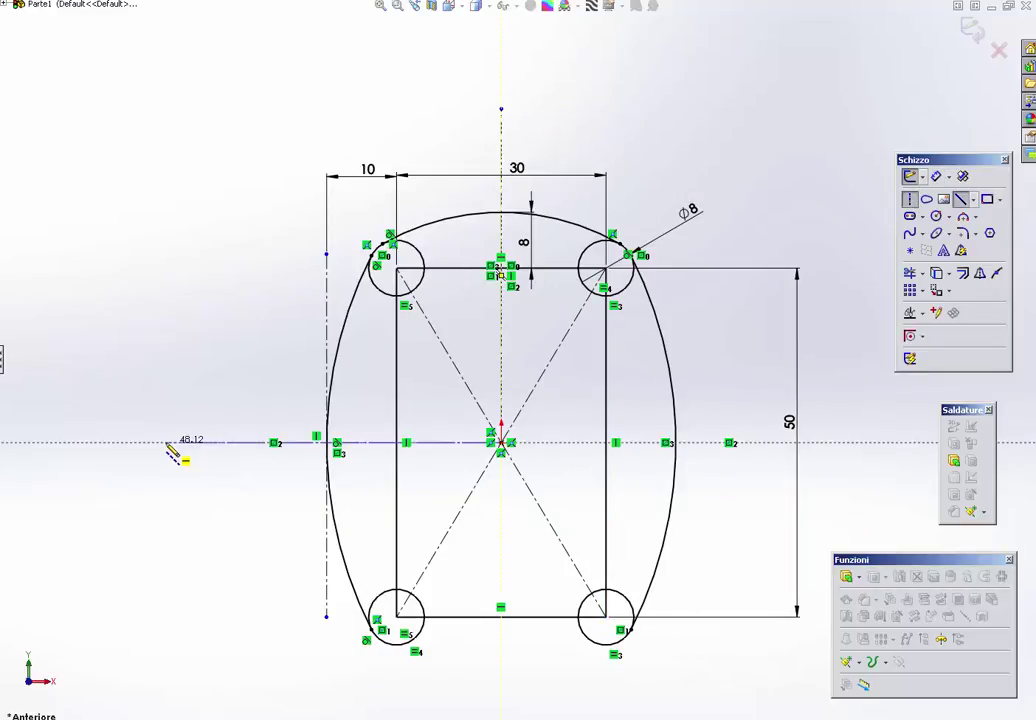
{"action": "left_click", "coordinate": [166, 442]}
{"action": "key", "text": "Escape"}
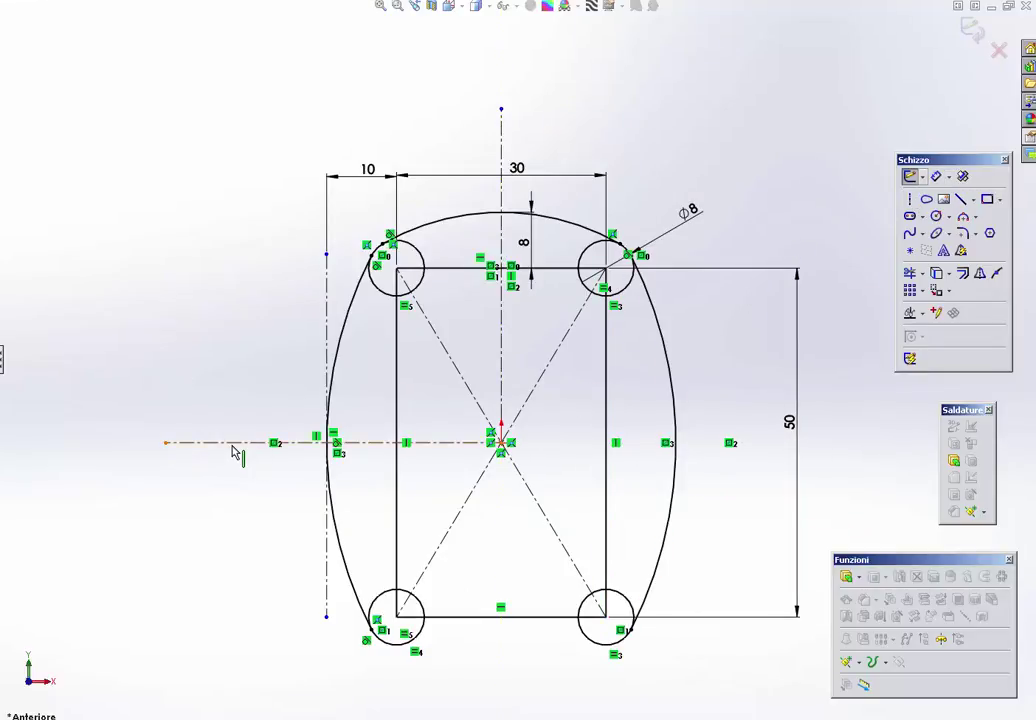
{"action": "left_click", "coordinate": [232, 447]}
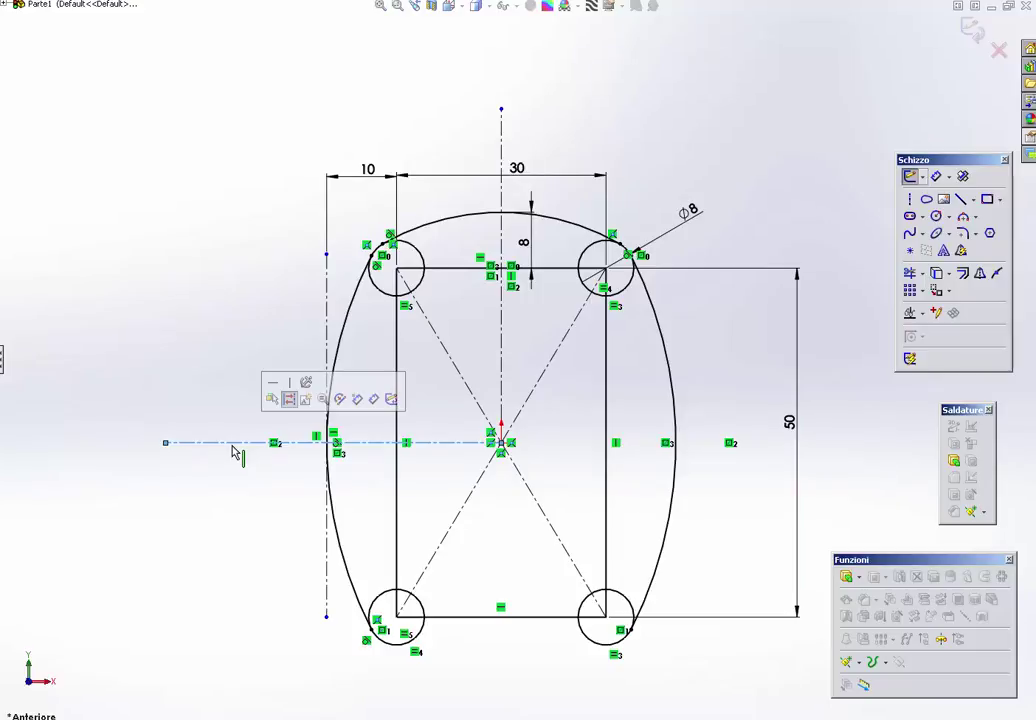
{"action": "left_click", "coordinate": [435, 232], "text": "ctrl"}
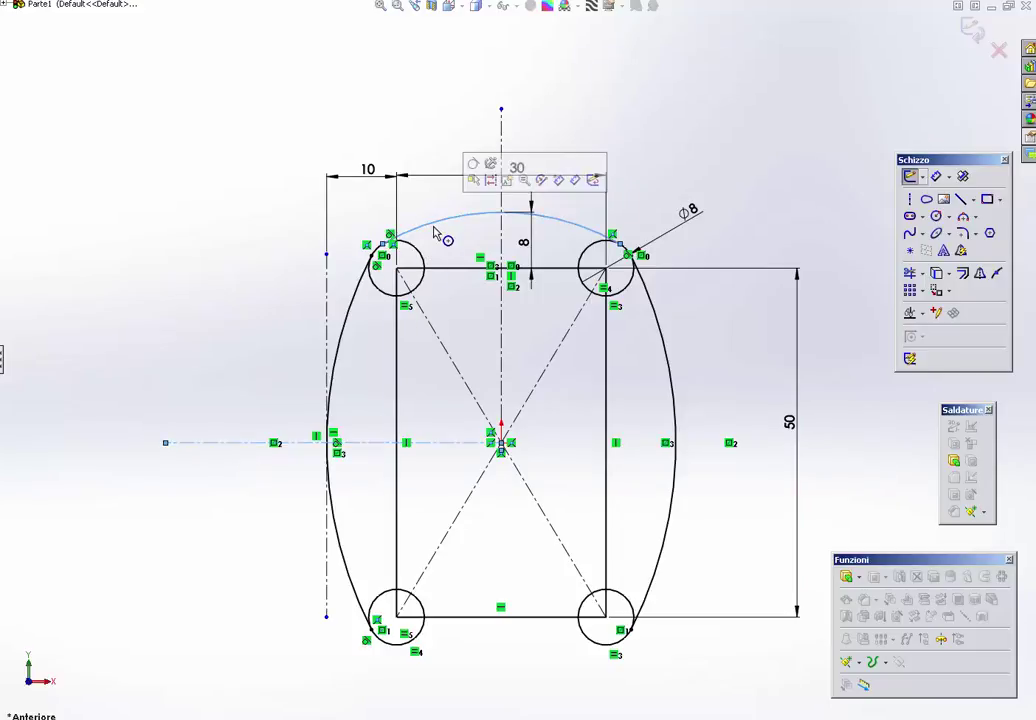
{"action": "left_click", "coordinate": [981, 274]}
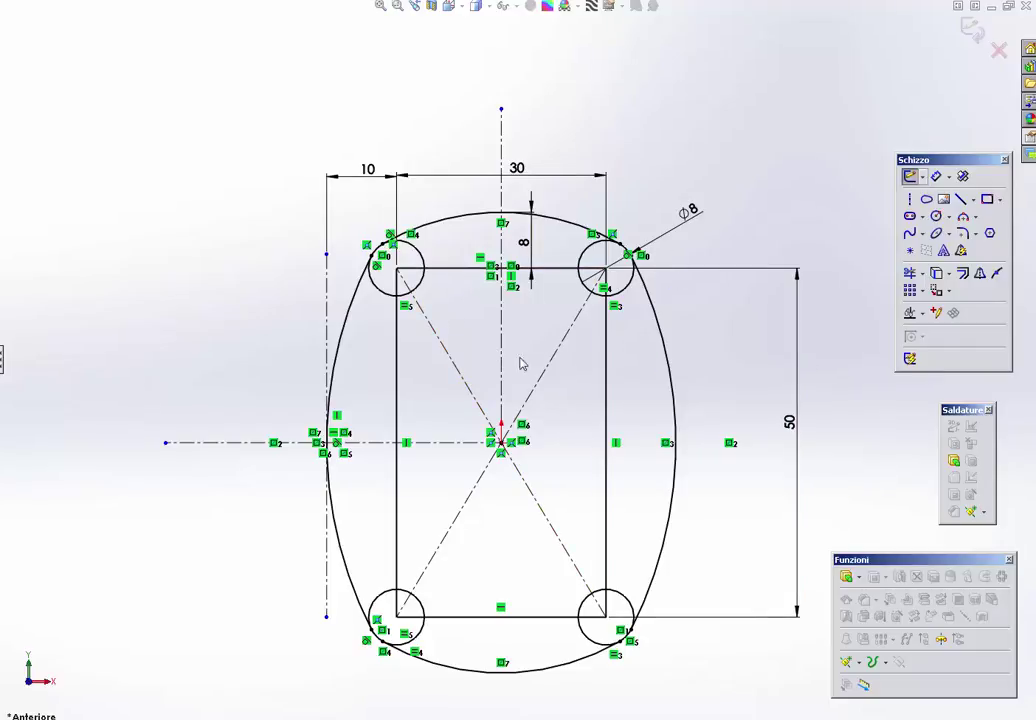
Step: Extrude the left, central and right sketch regions as a boss
{"action": "left_click", "coordinate": [850, 578]}
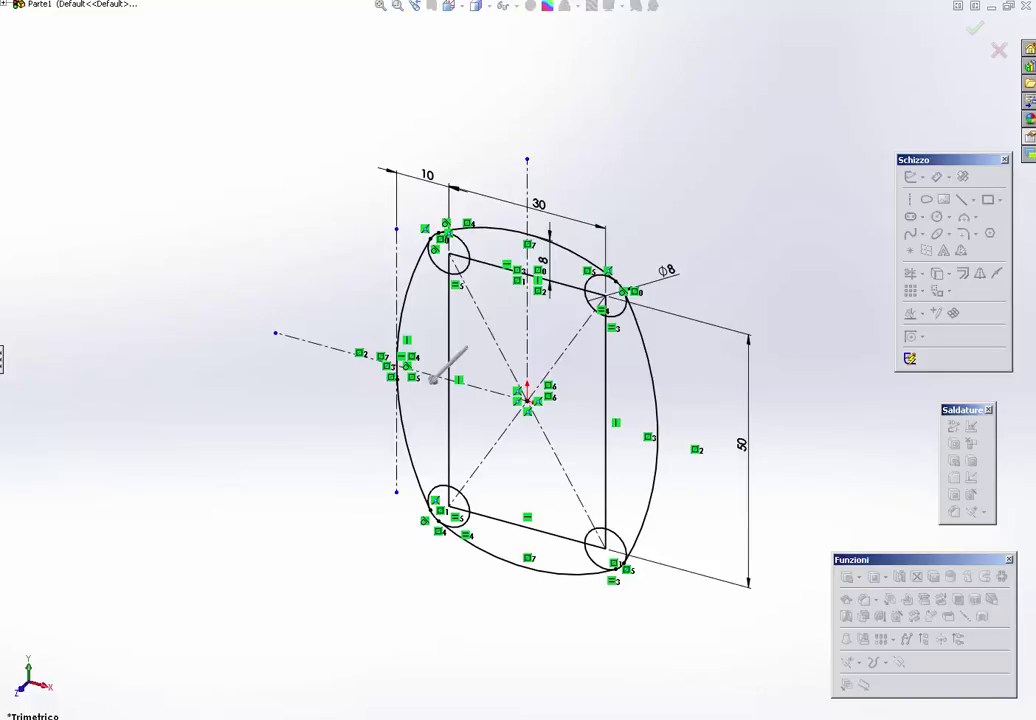
{"action": "left_click", "coordinate": [425, 345]}
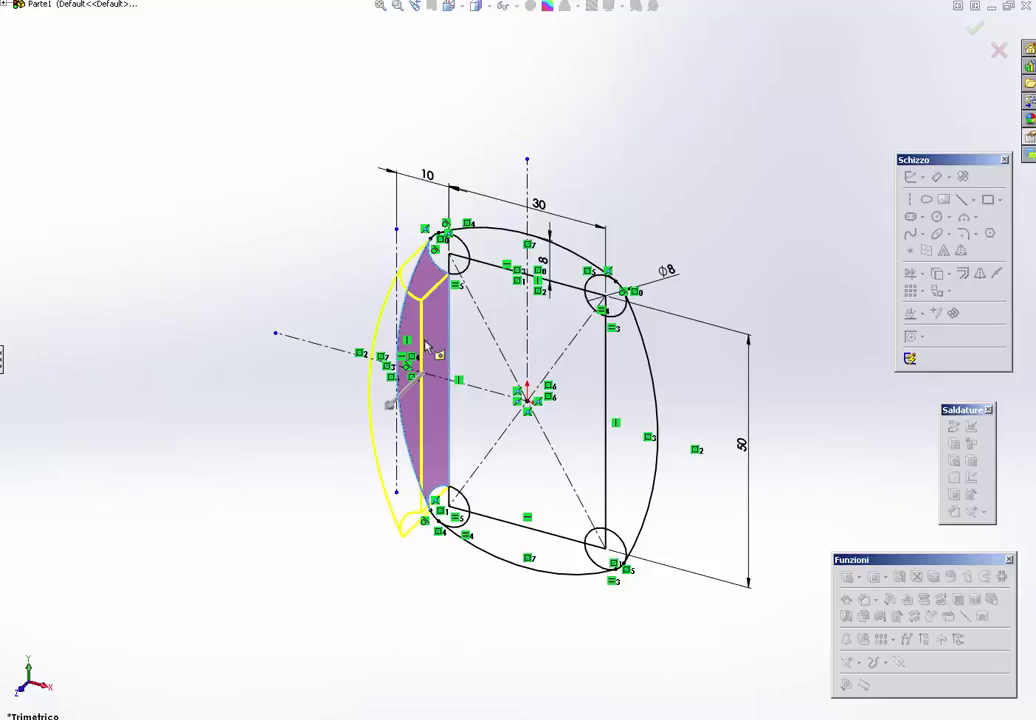
{"action": "middle_click_drag", "start_coordinate": [425, 345], "coordinate": [451, 331]}
{"action": "left_click", "coordinate": [468, 328]}
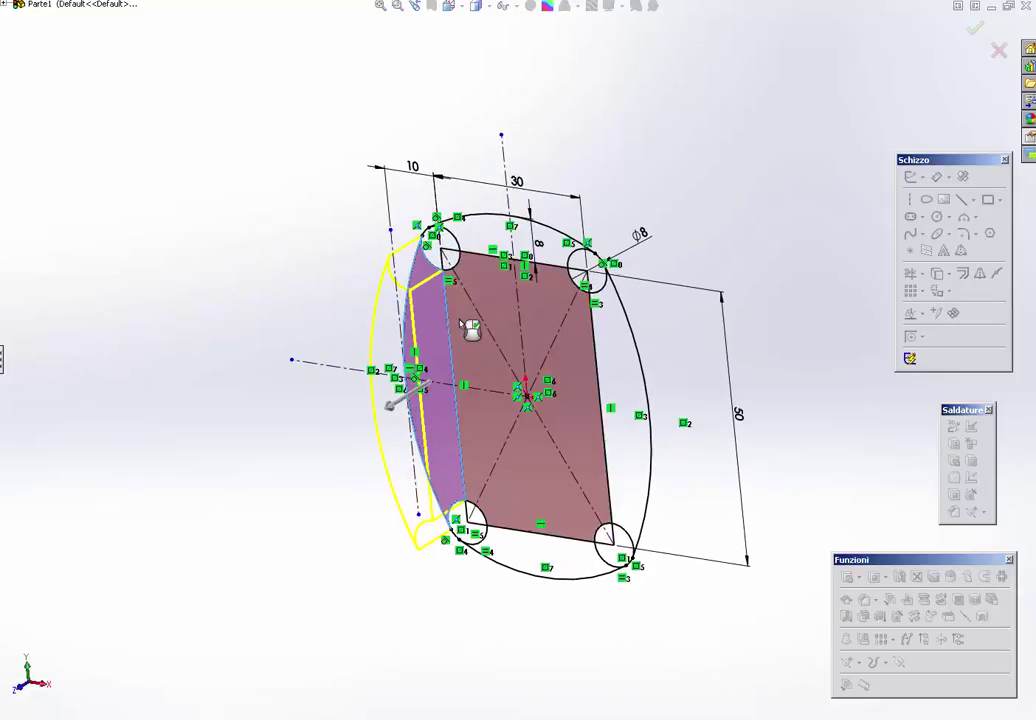
{"action": "left_click", "coordinate": [612, 340]}
{"action": "mouse_move", "coordinate": [486, 370]}
{"action": "middle_mouse_down"}
{"action": "mouse_move", "coordinate": [485, 416]}
{"action": "mouse_move", "coordinate": [32, 97]}
{"action": "middle_mouse_up"}
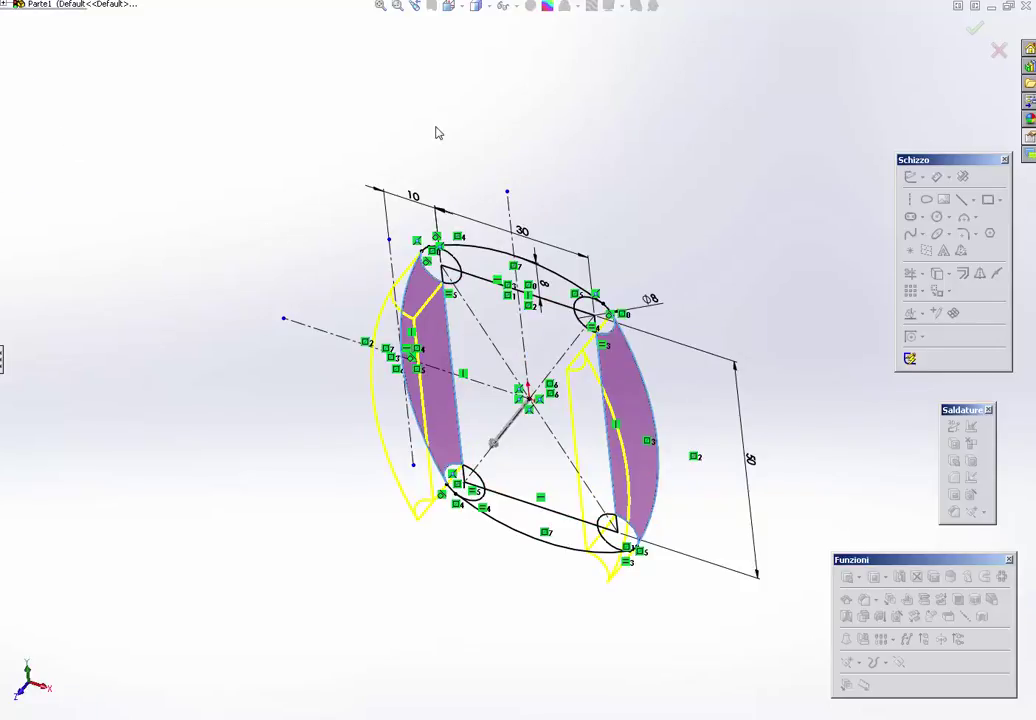
{"action": "key", "text": "Return"}
Step: Reopen the Estrusione1 extrusion with Edit Feature
{"action": "mouse_move", "coordinate": [497, 377]}
{"action": "middle_mouse_down"}
{"action": "mouse_move", "coordinate": [506, 296]}
{"action": "mouse_move", "coordinate": [470, 306]}
{"action": "mouse_move", "coordinate": [4, 273]}
{"action": "middle_mouse_up"}
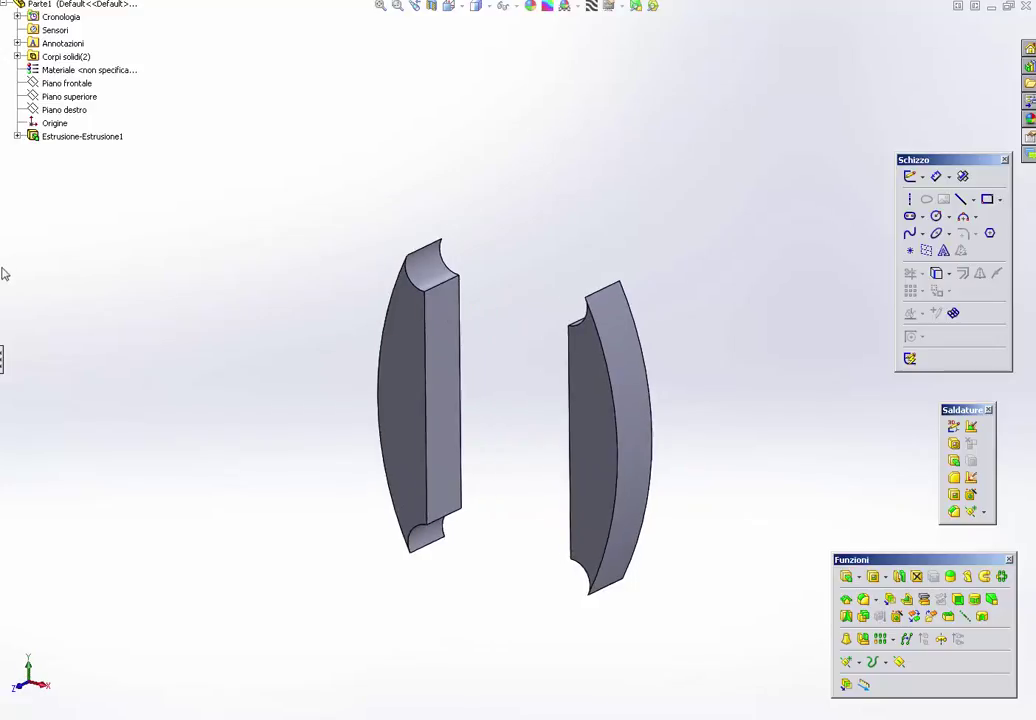
{"action": "right_click", "coordinate": [50, 136]}
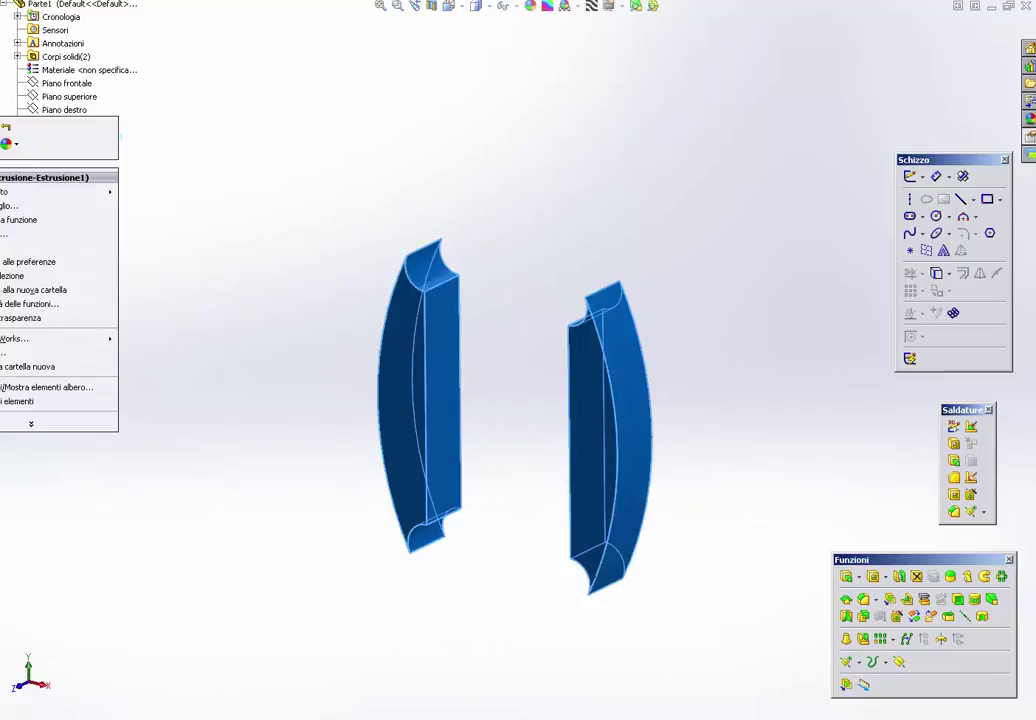
{"action": "left_click", "coordinate": [6, 126]}
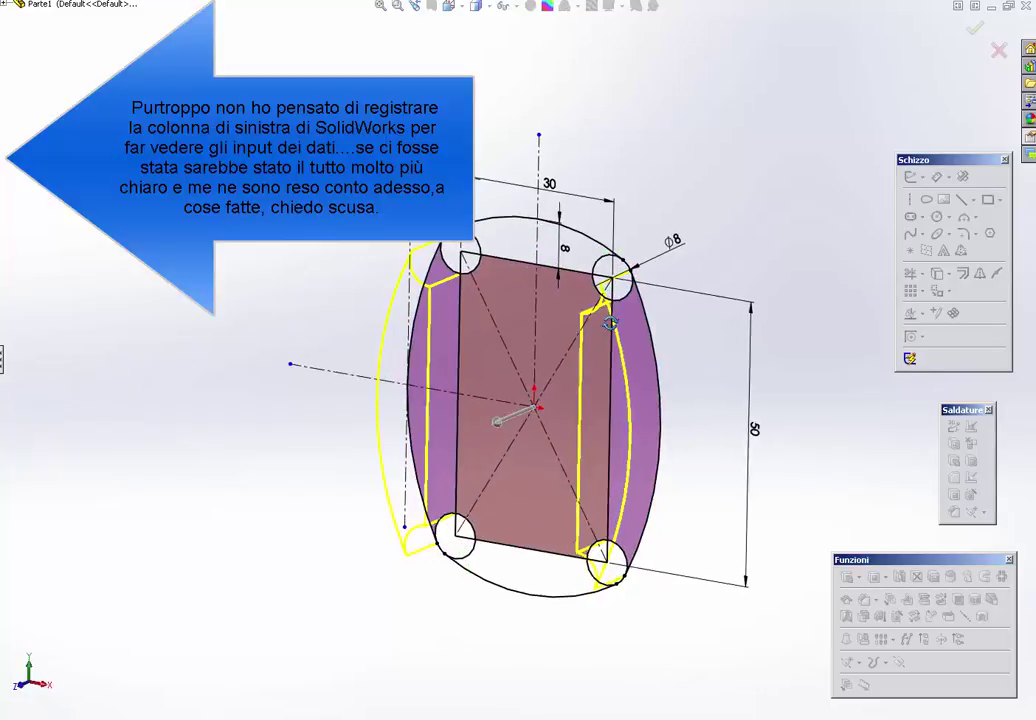
Step: In the front view, add the lower region under the arc to the extrusion
{"action": "scroll", "coordinate": [367, 245], "scroll_direction": "down", "scroll_amount": 2}
{"action": "scroll", "coordinate": [367, 245], "scroll_direction": "down", "scroll_amount": 4}
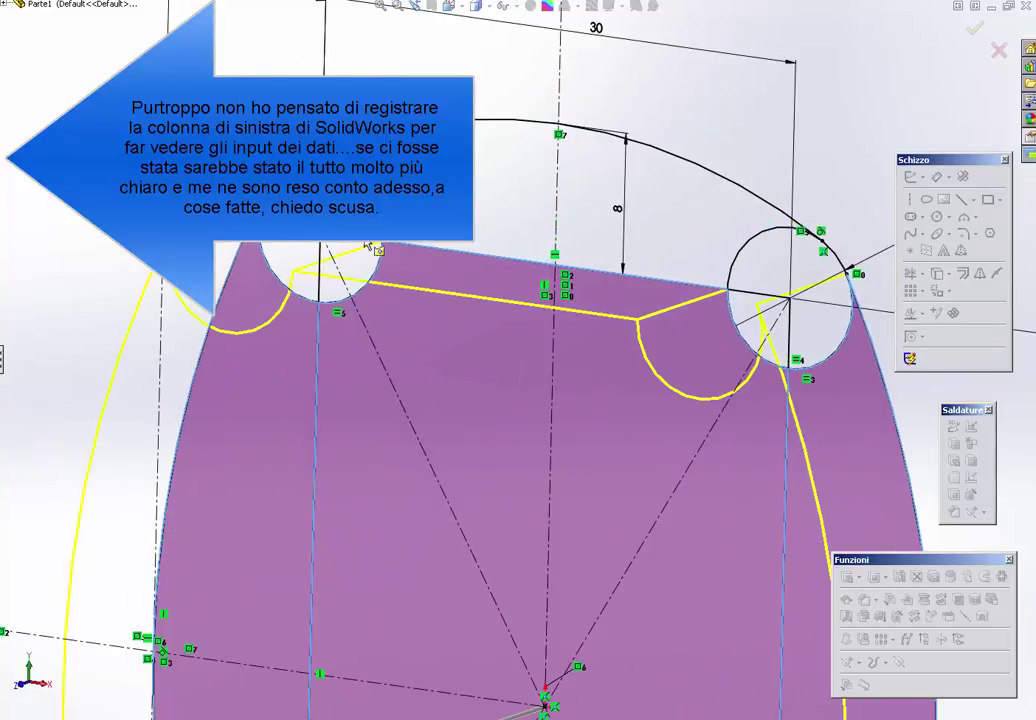
{"action": "middle_click_drag", "start_coordinate": [300, 206], "coordinate": [743, 413]}
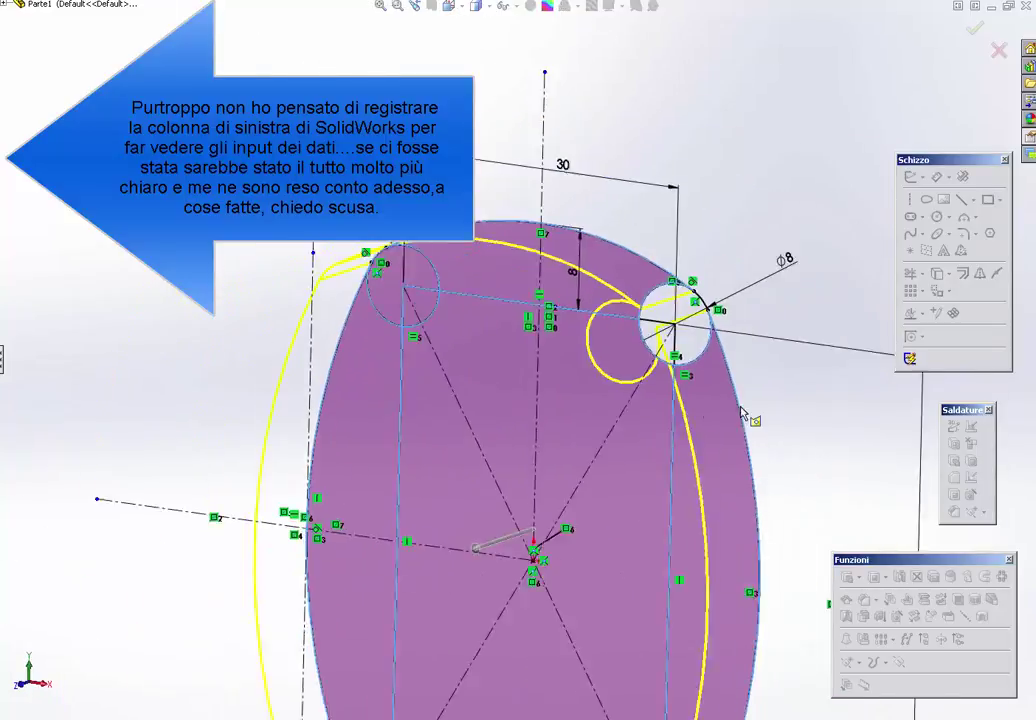
{"action": "scroll", "coordinate": [743, 413], "scroll_direction": "down", "scroll_amount": 2}
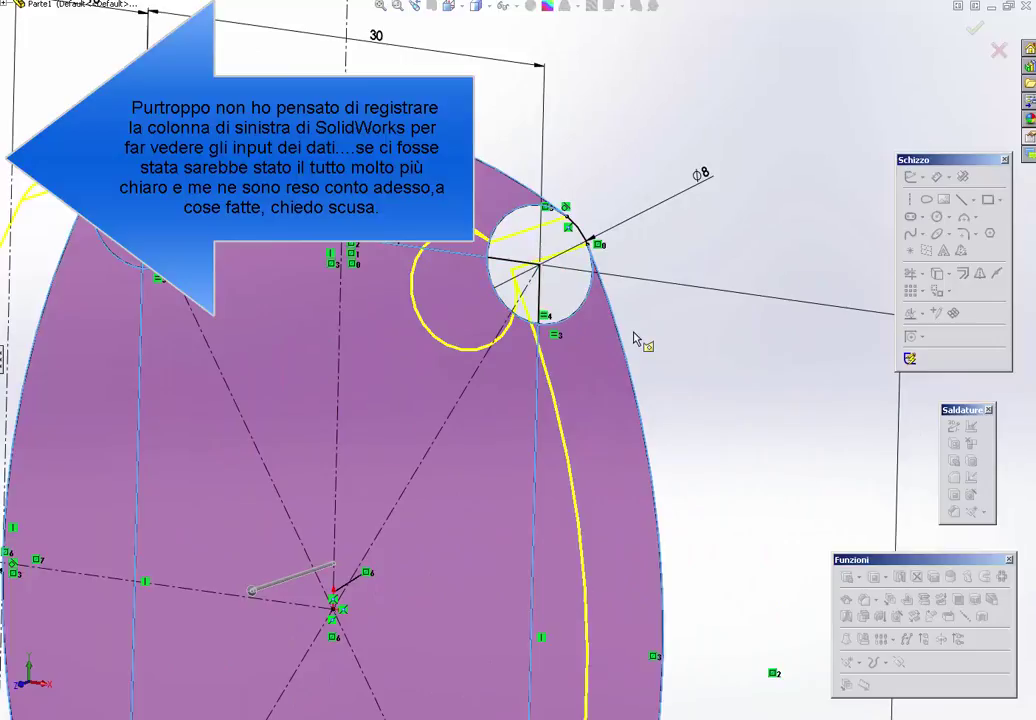
{"action": "key", "text": "ctrl+1"}
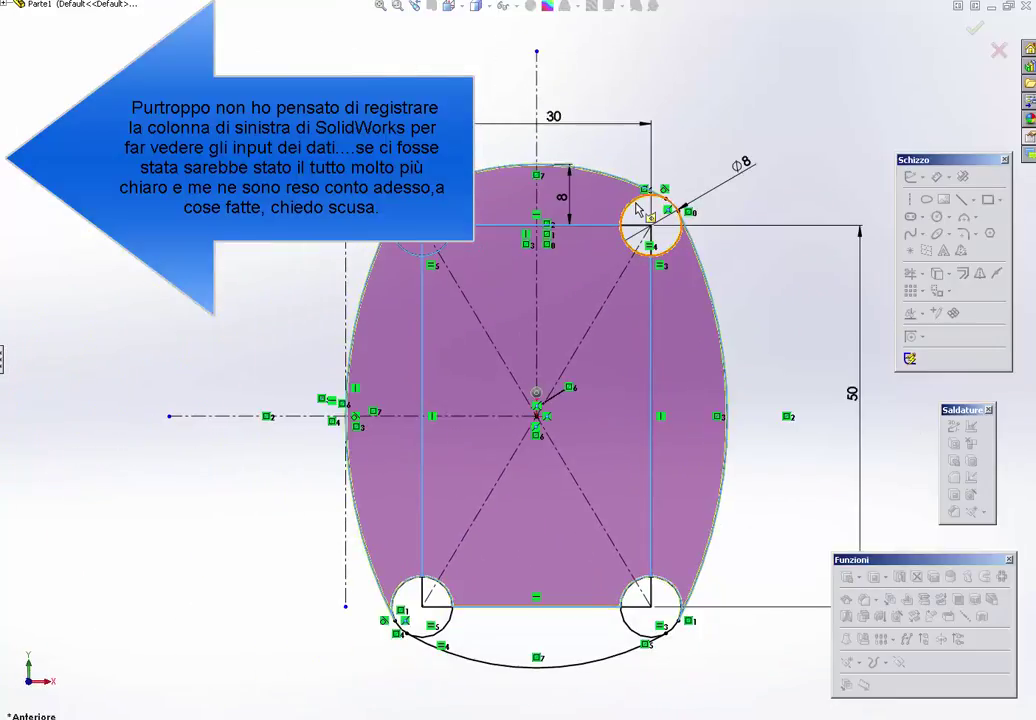
{"action": "scroll", "coordinate": [643, 224], "scroll_direction": "down", "scroll_amount": 2}
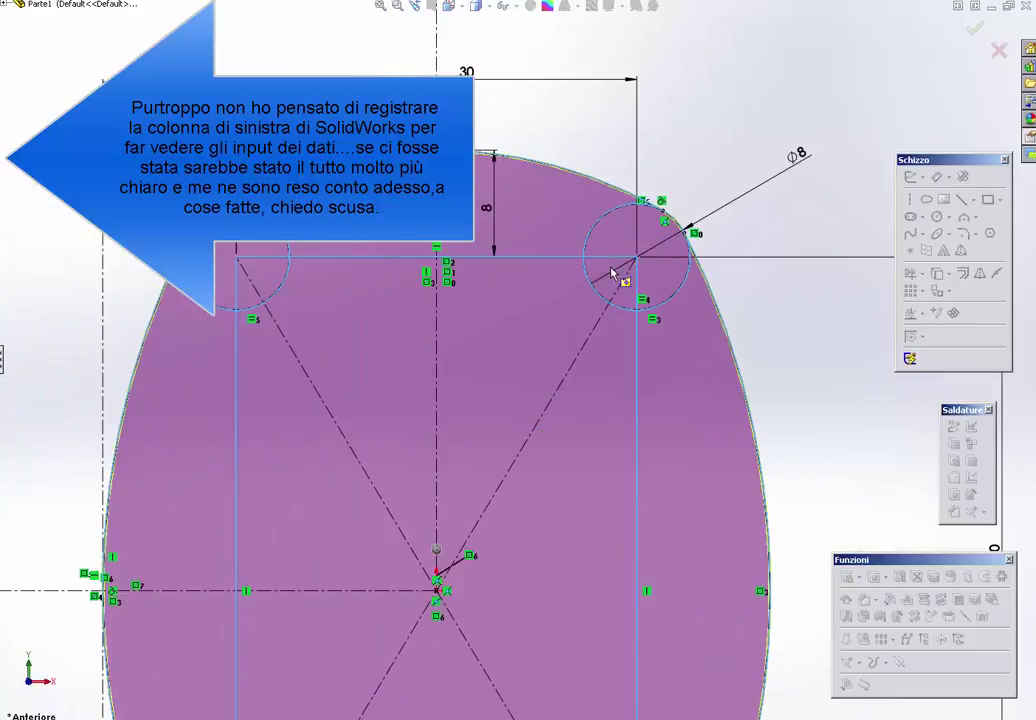
{"action": "key", "text": "z"}
{"action": "scroll", "coordinate": [528, 594], "scroll_direction": "down", "scroll_amount": 2}
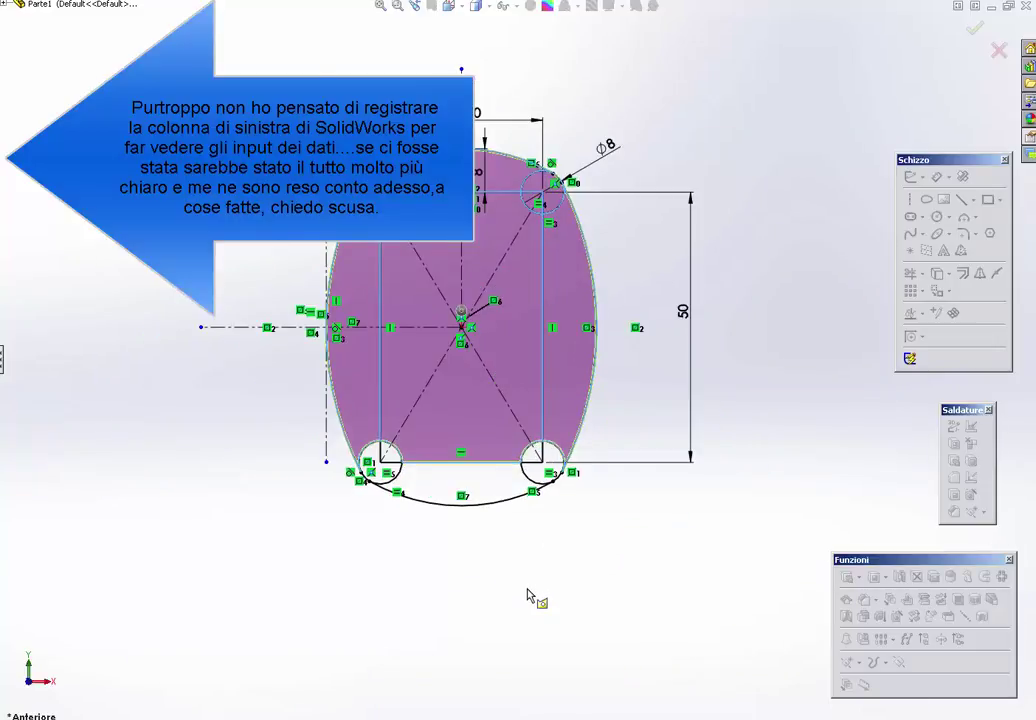
{"action": "scroll", "coordinate": [530, 595], "scroll_direction": "down", "scroll_amount": 2}
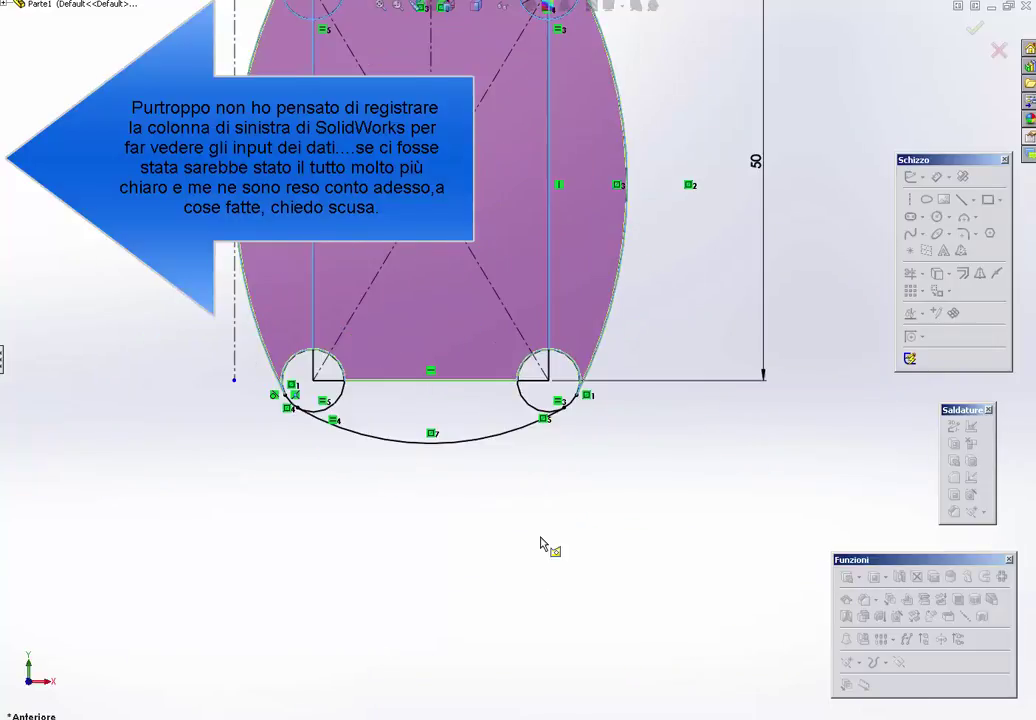
{"action": "left_click", "coordinate": [335, 376]}
Step: Drag the extrusion depth deeper and accept the edited extrusion
{"action": "scroll", "coordinate": [535, 395], "scroll_direction": "down", "scroll_amount": 2}
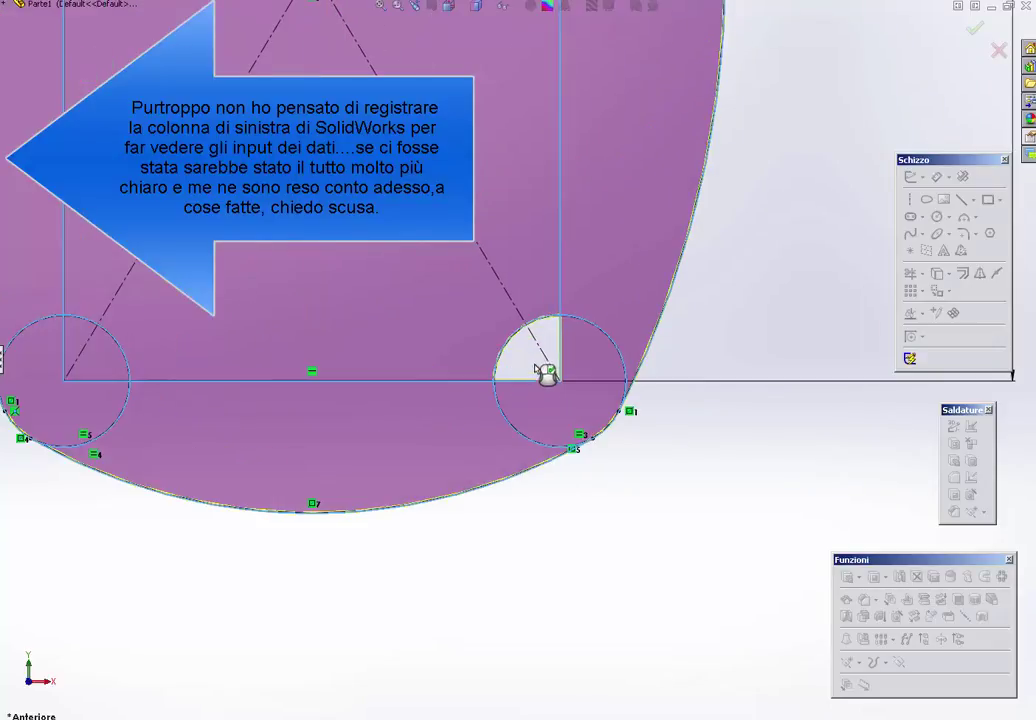
{"action": "scroll", "coordinate": [493, 352], "scroll_direction": "up", "scroll_amount": 5}
{"action": "mouse_move", "coordinate": [493, 352]}
{"action": "middle_mouse_down"}
{"action": "mouse_move", "coordinate": [460, 290]}
{"action": "mouse_move", "coordinate": [357, 277]}
{"action": "mouse_move", "coordinate": [411, 300]}
{"action": "mouse_move", "coordinate": [225, 240]}
{"action": "middle_mouse_up"}
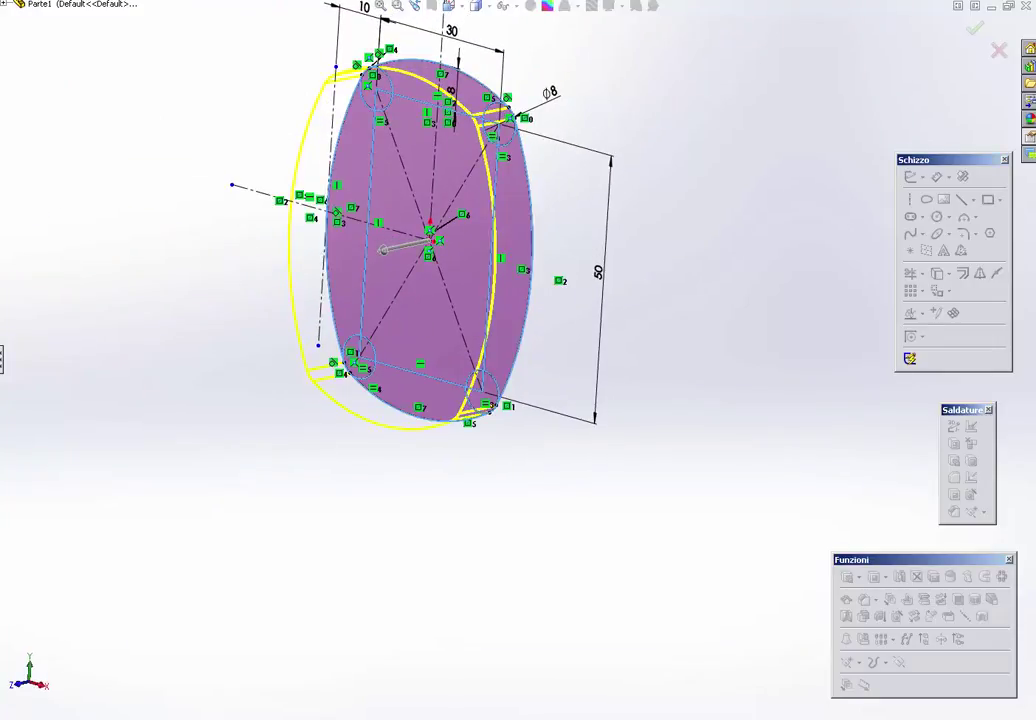
{"action": "left_click_drag", "start_coordinate": [383, 250], "coordinate": [327, 262]}
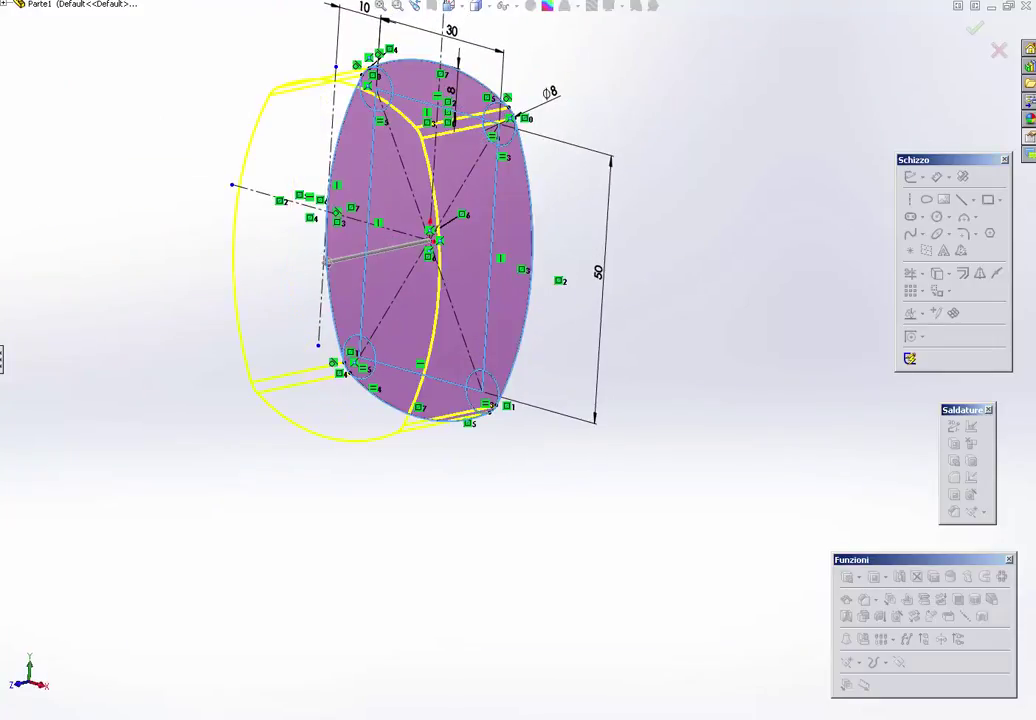
{"action": "left_click_drag", "start_coordinate": [326, 262], "coordinate": [308, 265]}
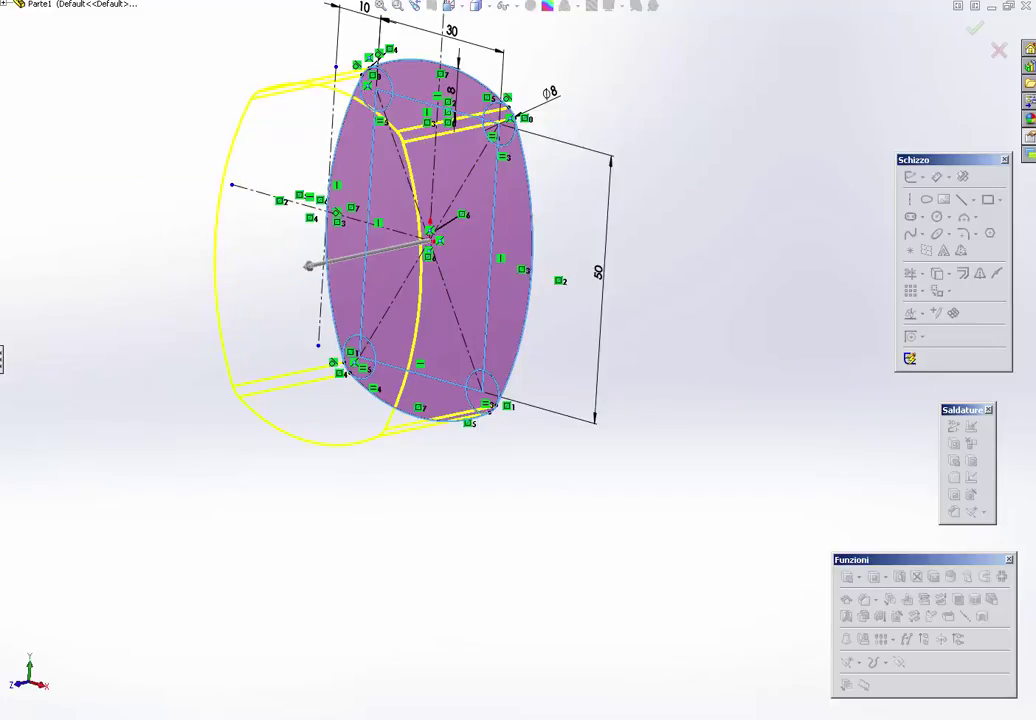
{"action": "key", "text": "Return"}
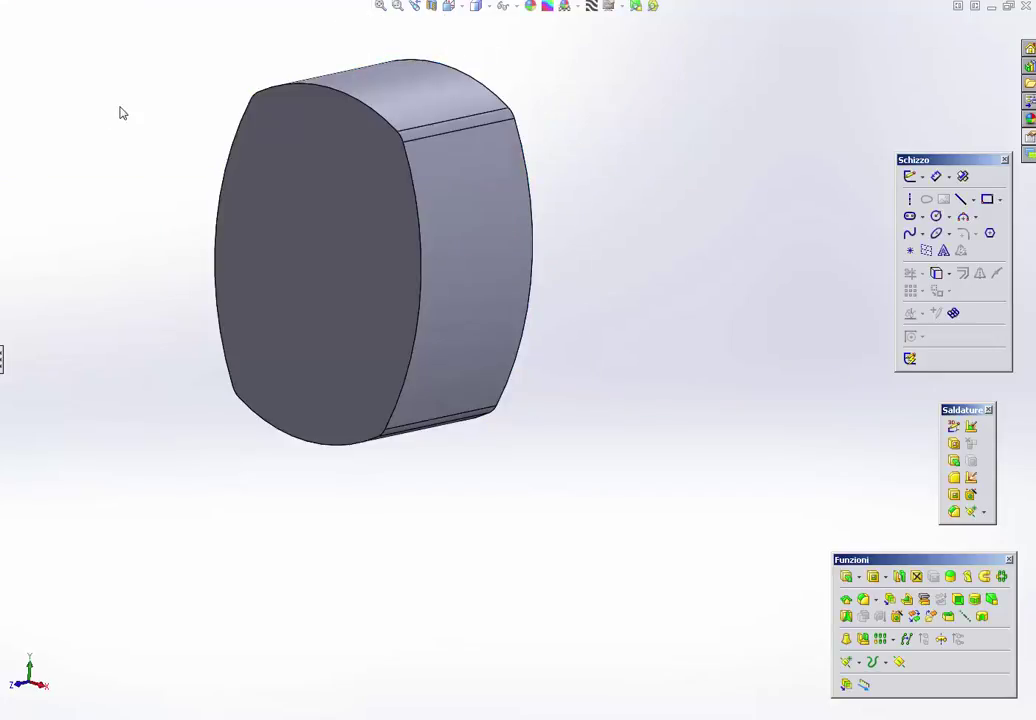
Step: Save the part under the file name 'prova'
{"action": "middle_click_drag", "start_coordinate": [119, 118], "coordinate": [165, 222]}
{"action": "middle_click_drag", "start_coordinate": [259, 200], "coordinate": [221, 214]}
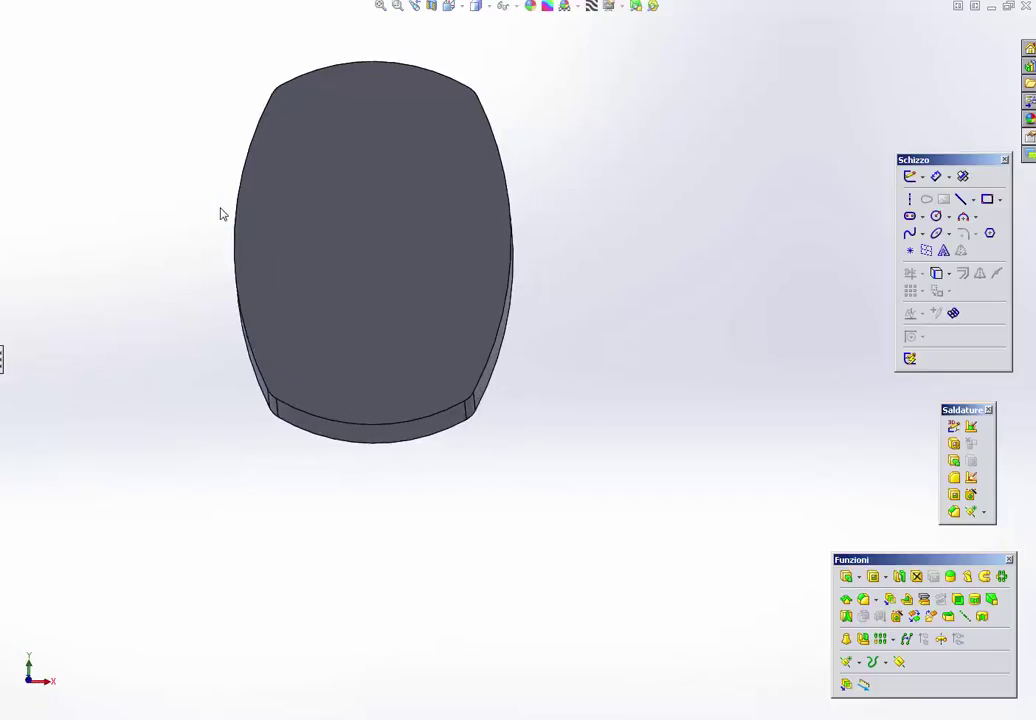
{"action": "key", "text": "ctrl+s"}
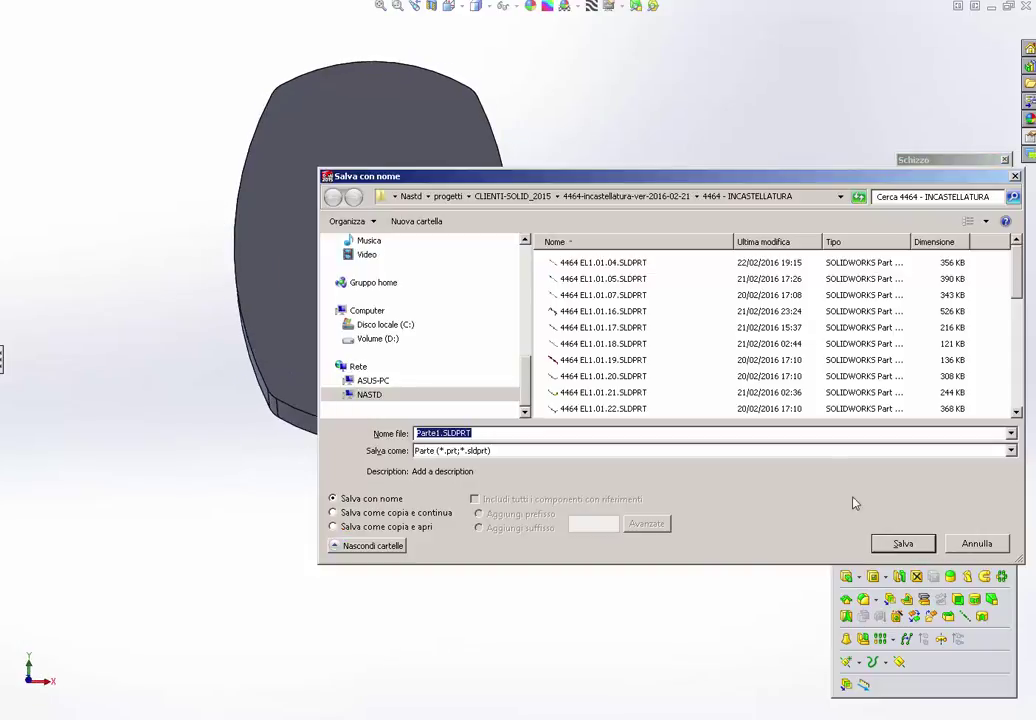
{"action": "type", "text": "prova"}
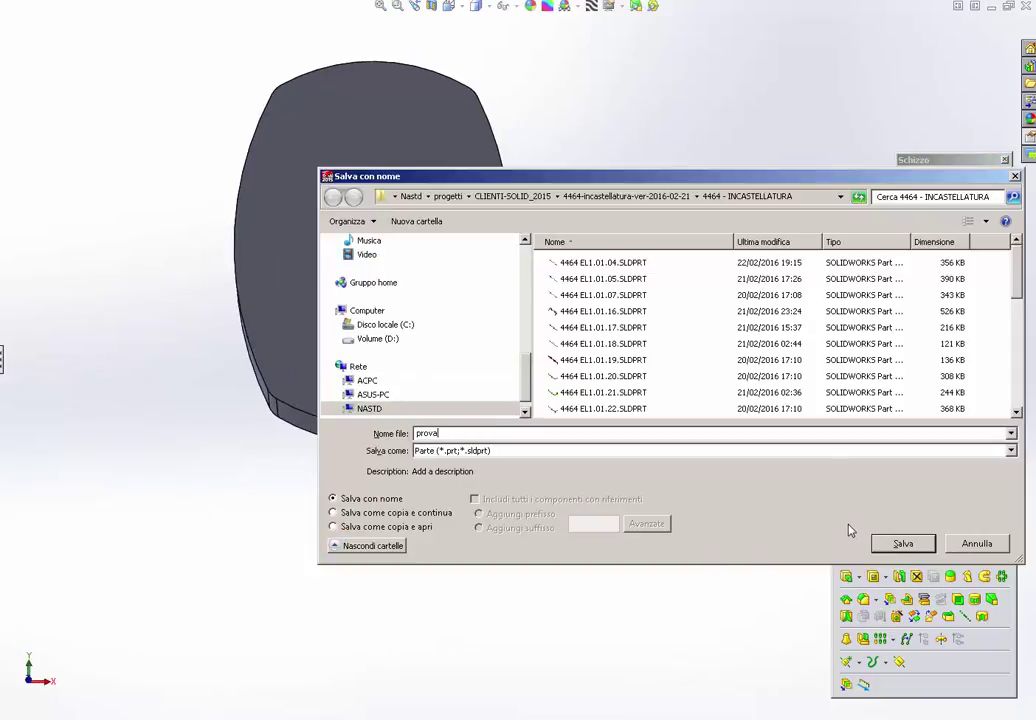
{"action": "key", "text": "Return"}
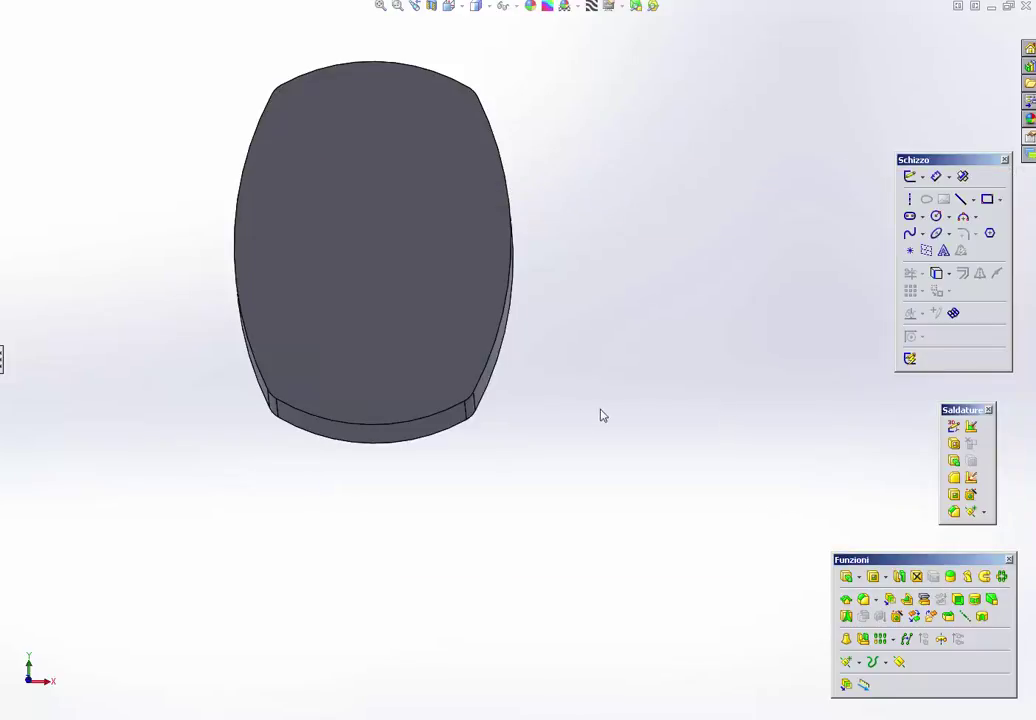
{"action": "mouse_move", "coordinate": [601, 414]}
{"action": "middle_mouse_down"}
{"action": "mouse_move", "coordinate": [578, 329]}
{"action": "mouse_move", "coordinate": [550, 318]}
{"action": "mouse_move", "coordinate": [606, 282]}
{"action": "middle_mouse_up"}
{"action": "scroll", "coordinate": [532, 306], "scroll_direction": "up", "scroll_amount": 3}
{"action": "middle_click_drag", "start_coordinate": [571, 340], "coordinate": [561, 266]}
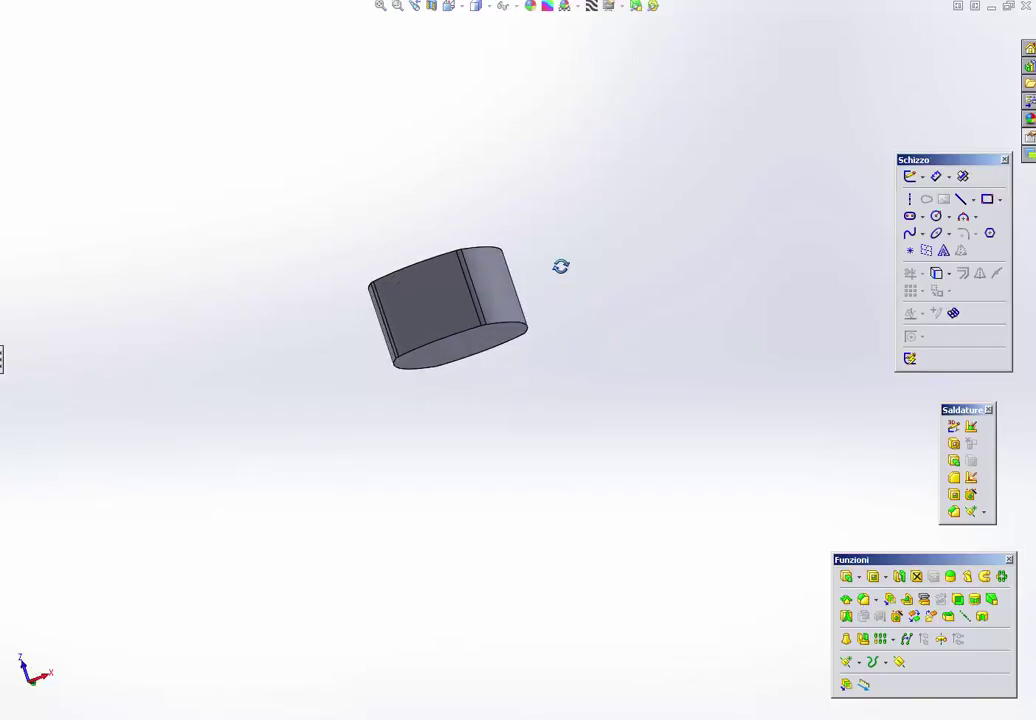
Step: Change the extrusion's depth dimension from 30 mm to 60 mm
{"action": "mouse_move", "coordinate": [507, 272]}
{"action": "middle_mouse_down"}
{"action": "mouse_move", "coordinate": [553, 296]}
{"action": "mouse_move", "coordinate": [611, 290]}
{"action": "middle_mouse_up"}
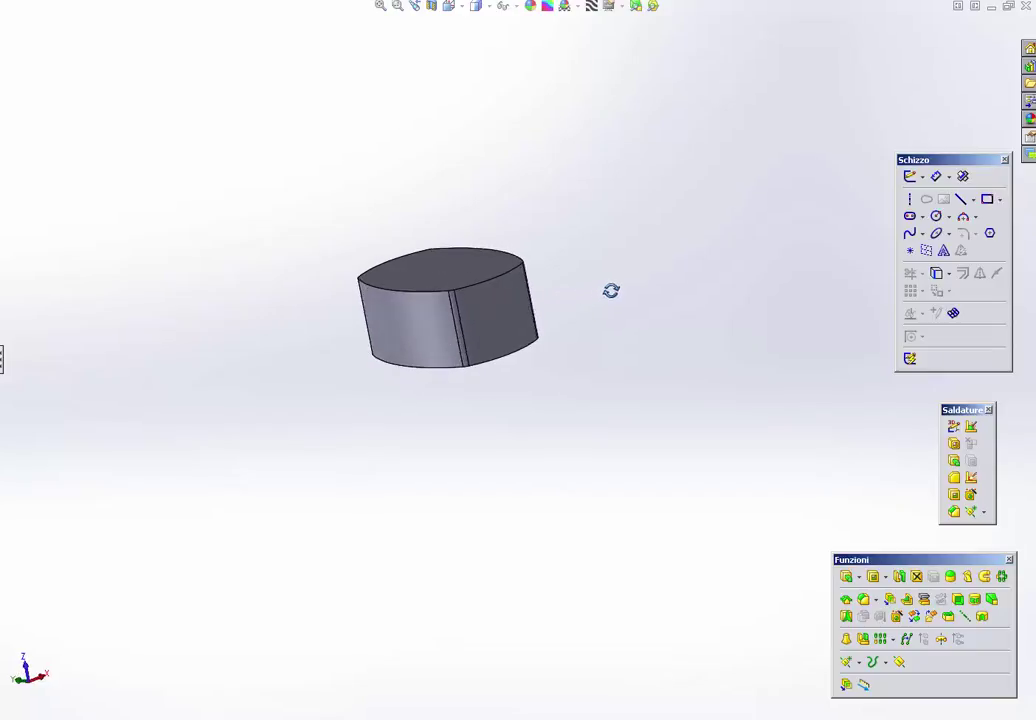
{"action": "middle_click_drag", "start_coordinate": [398, 324], "coordinate": [422, 313]}
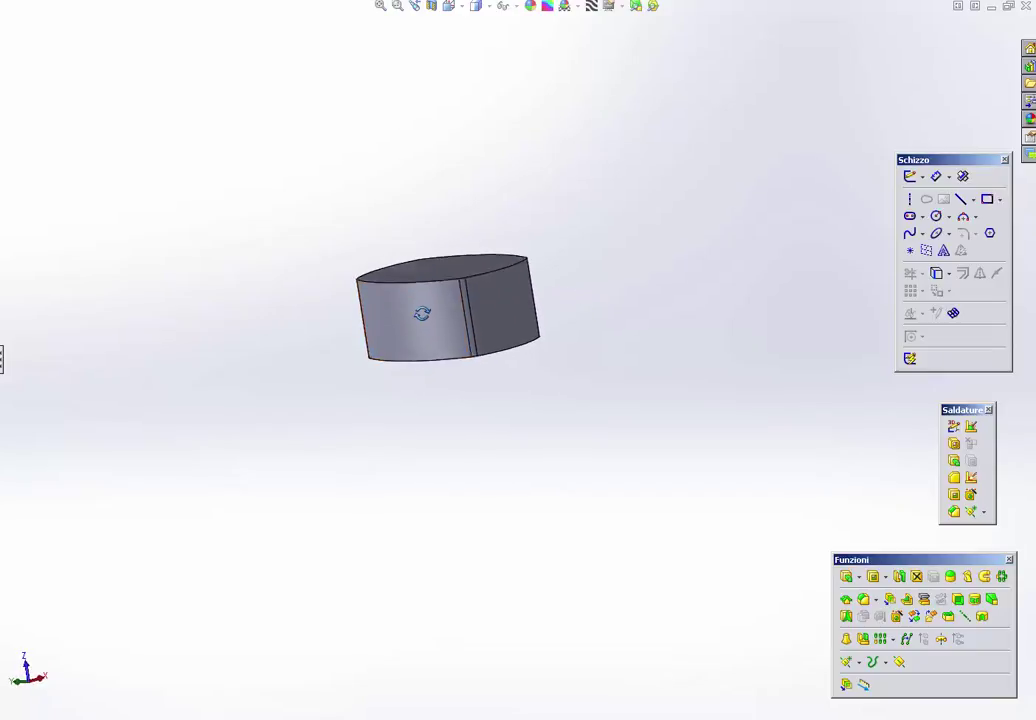
{"action": "double_click", "coordinate": [422, 313]}
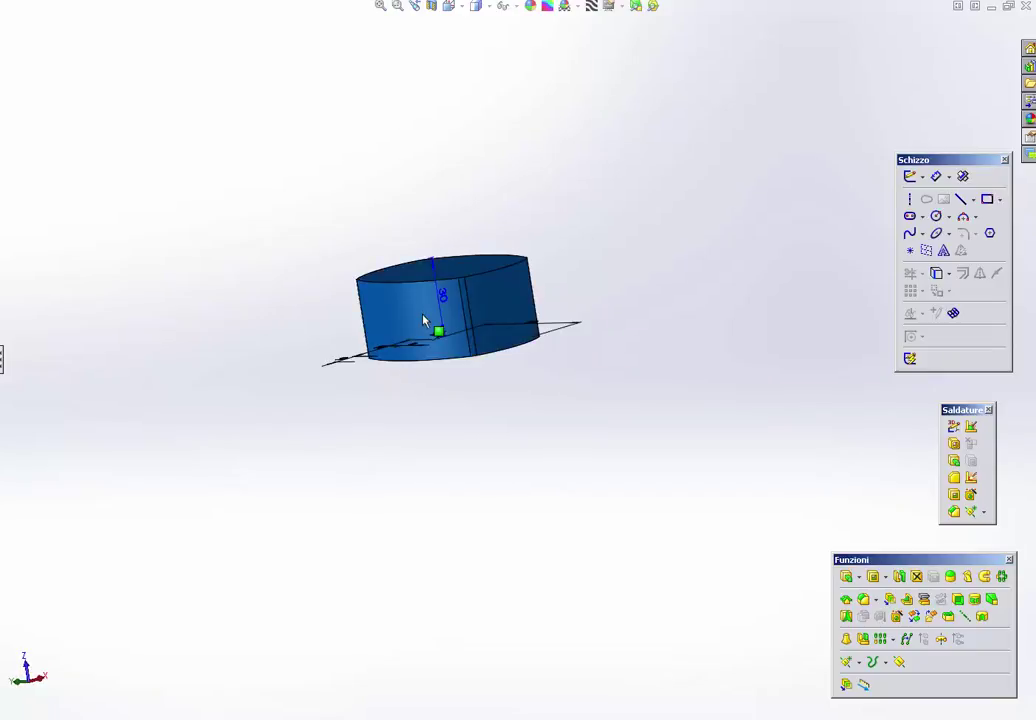
{"action": "middle_click_drag", "start_coordinate": [440, 300], "coordinate": [493, 353]}
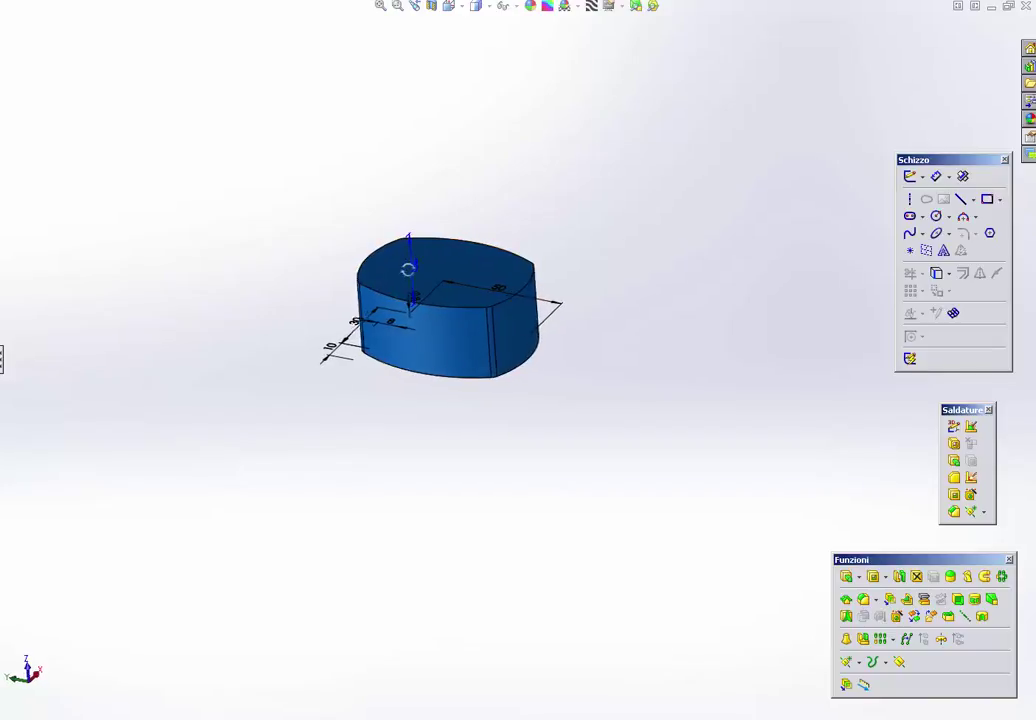
{"action": "mouse_move", "coordinate": [409, 268]}
{"action": "middle_mouse_down"}
{"action": "mouse_move", "coordinate": [435, 250]}
{"action": "mouse_move", "coordinate": [484, 279]}
{"action": "middle_mouse_up"}
{"action": "left_click", "coordinate": [453, 270]}
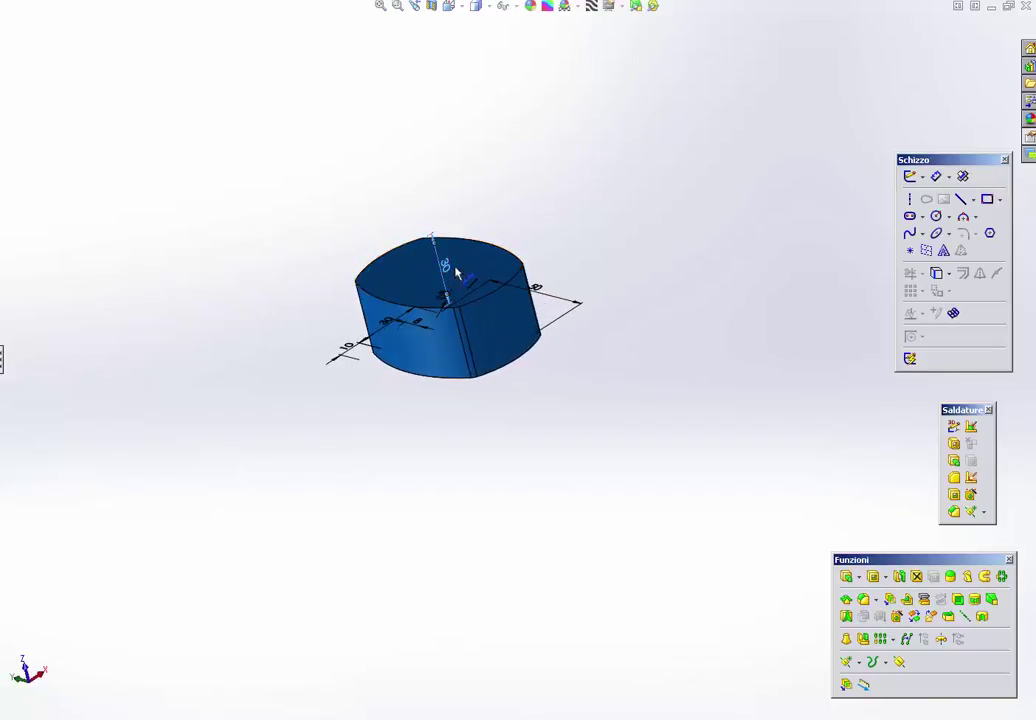
{"action": "left_click", "coordinate": [537, 230]}
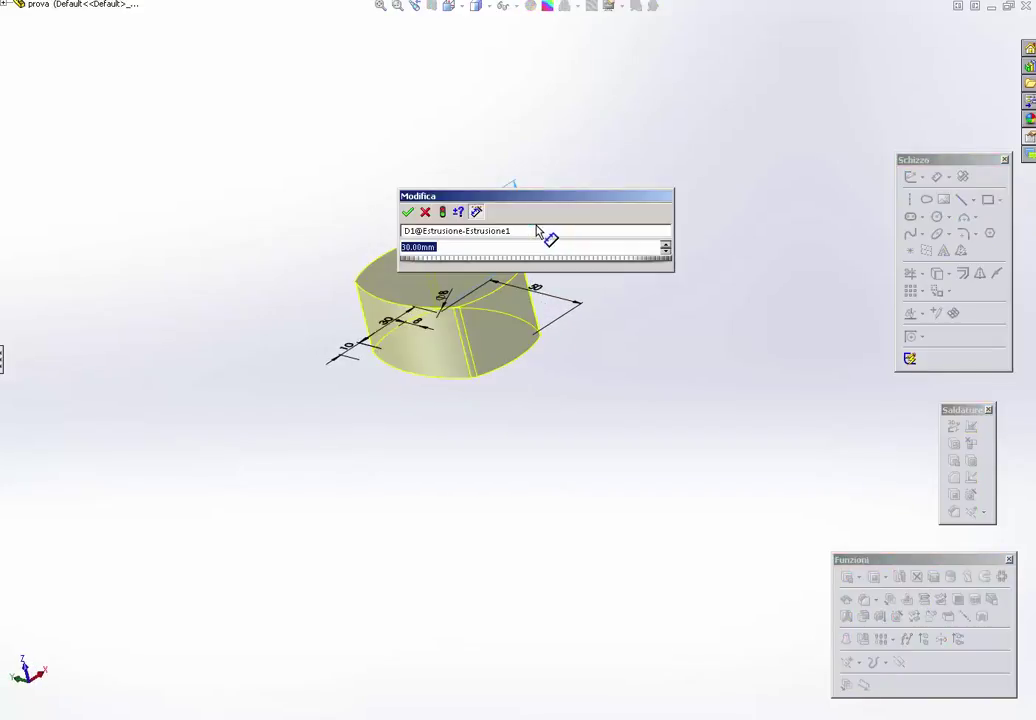
{"action": "type", "text": "60"}
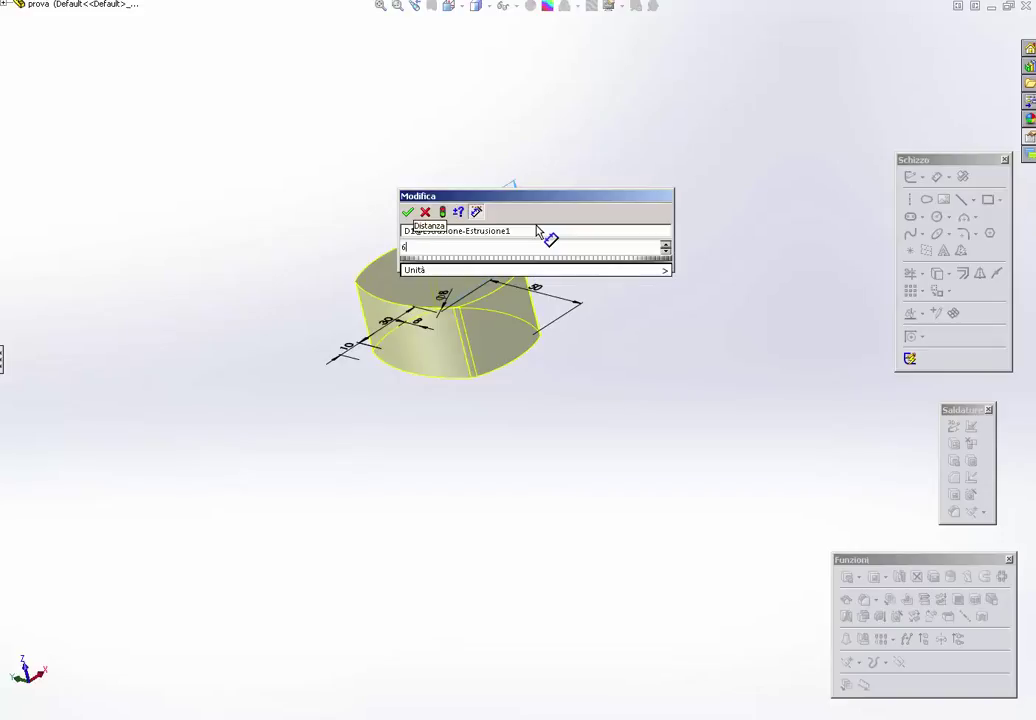
{"action": "key", "text": "Return"}
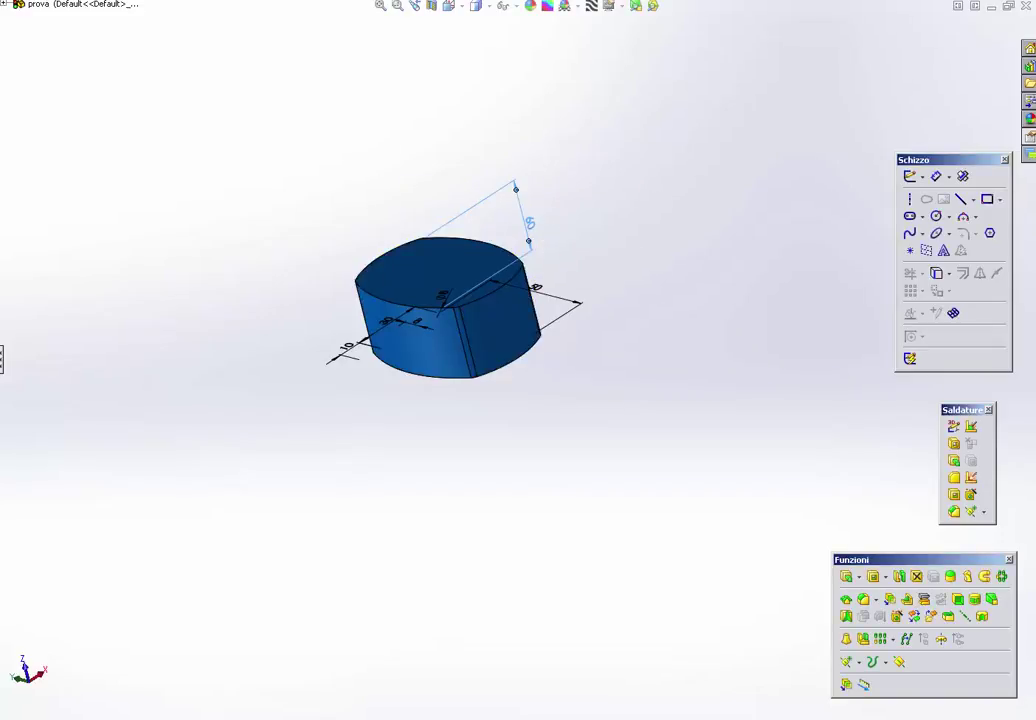
{"action": "left_click", "coordinate": [183, 80]}
{"action": "middle_click_drag", "start_coordinate": [183, 80], "coordinate": [270, 171]}
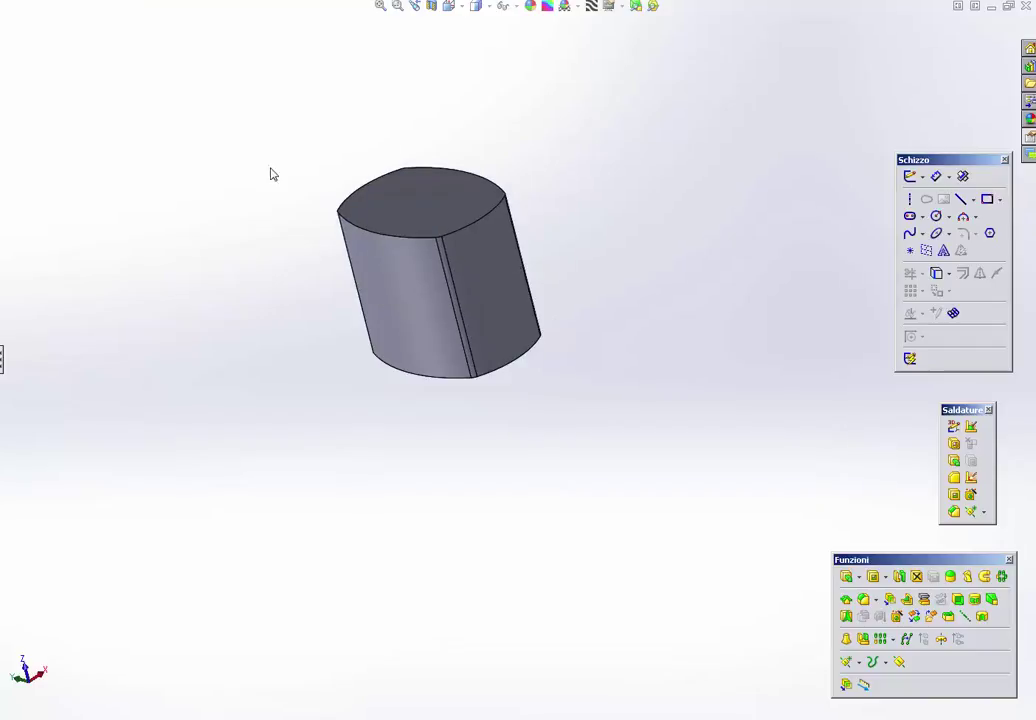
{"action": "mouse_move", "coordinate": [381, 282]}
{"action": "middle_mouse_down"}
{"action": "mouse_move", "coordinate": [405, 224]}
{"action": "mouse_move", "coordinate": [342, 192]}
{"action": "mouse_move", "coordinate": [388, 247]}
{"action": "mouse_move", "coordinate": [410, 318]}
{"action": "middle_mouse_up"}
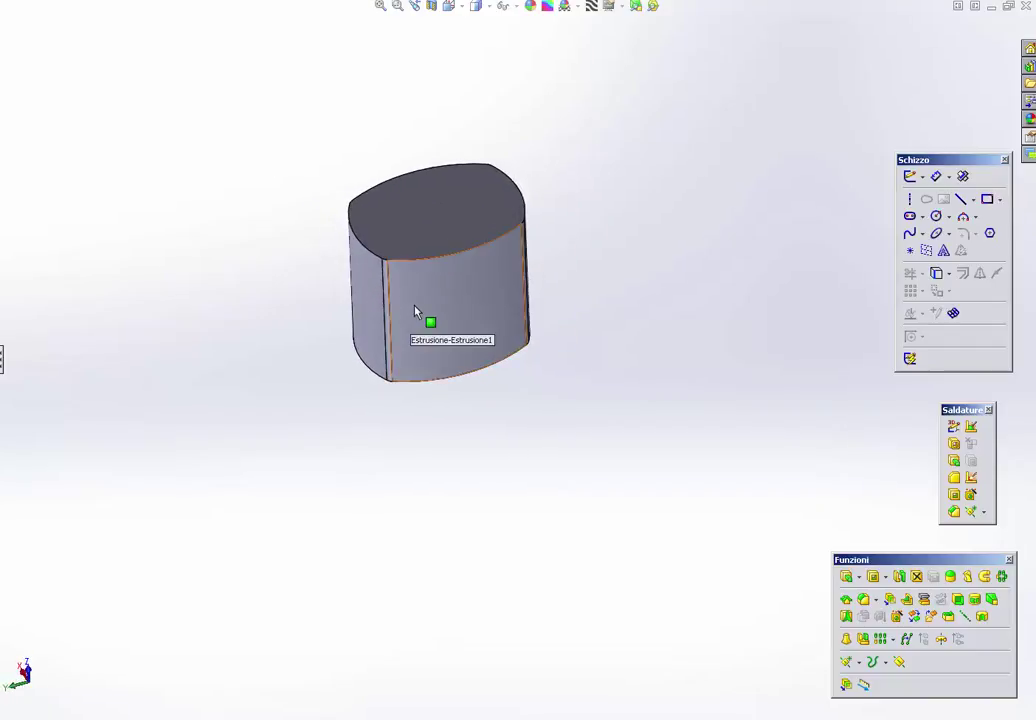
{"action": "scroll", "coordinate": [415, 311], "scroll_direction": "down", "scroll_amount": 4}
{"action": "scroll", "coordinate": [423, 222], "scroll_direction": "down", "scroll_amount": 2}
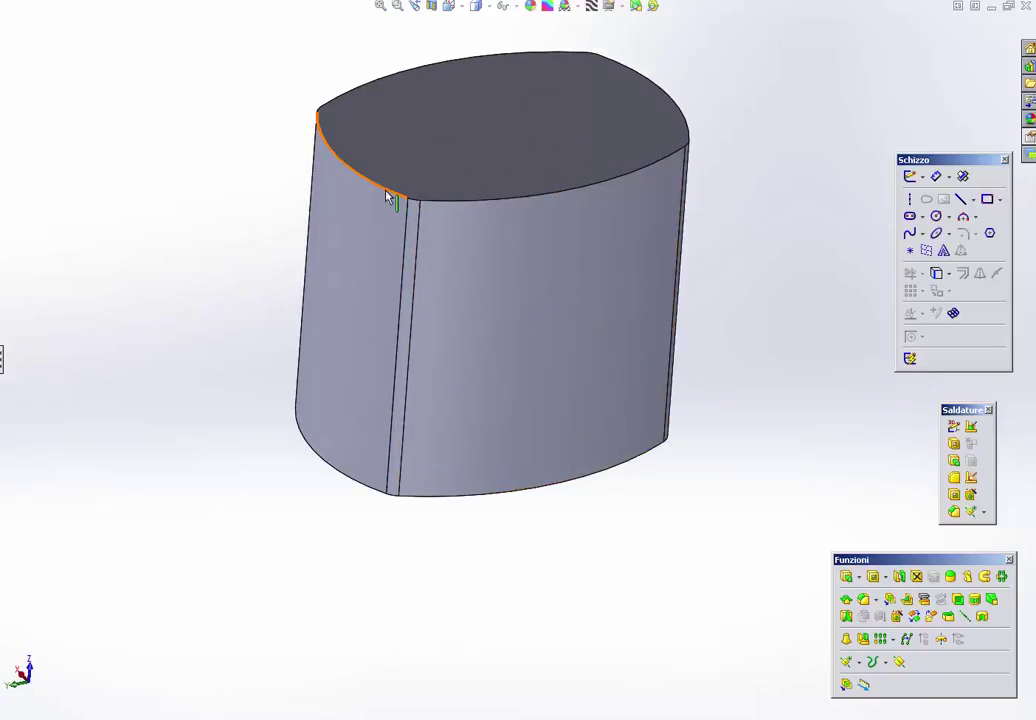
{"action": "scroll", "coordinate": [525, 270], "scroll_direction": "up", "scroll_amount": 1}
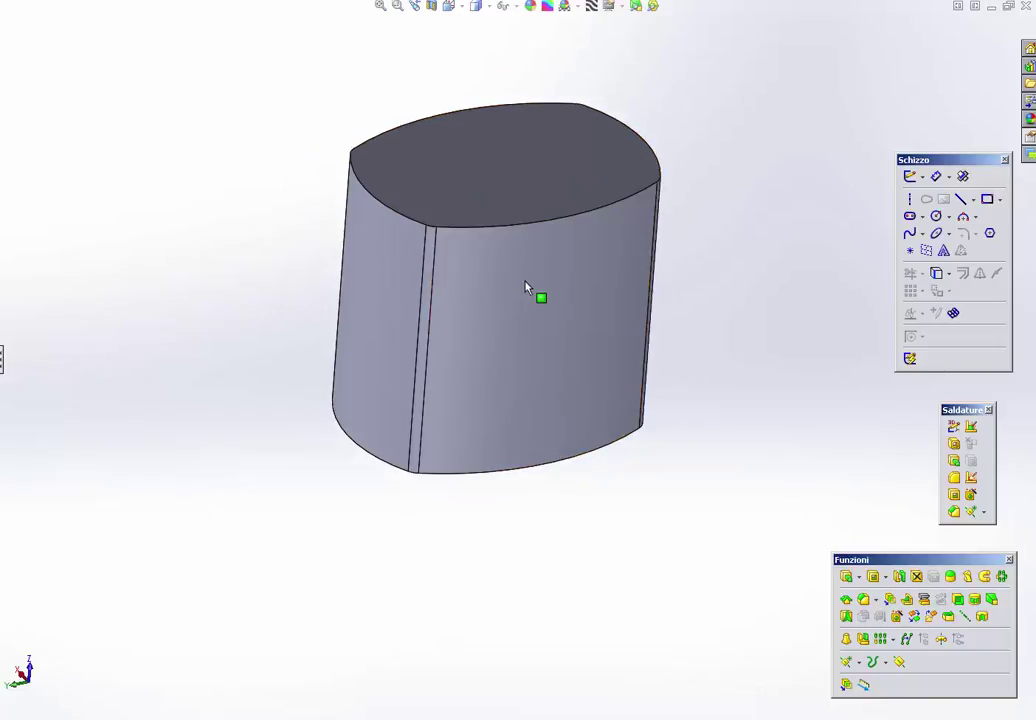
{"action": "left_click", "coordinate": [514, 187]}
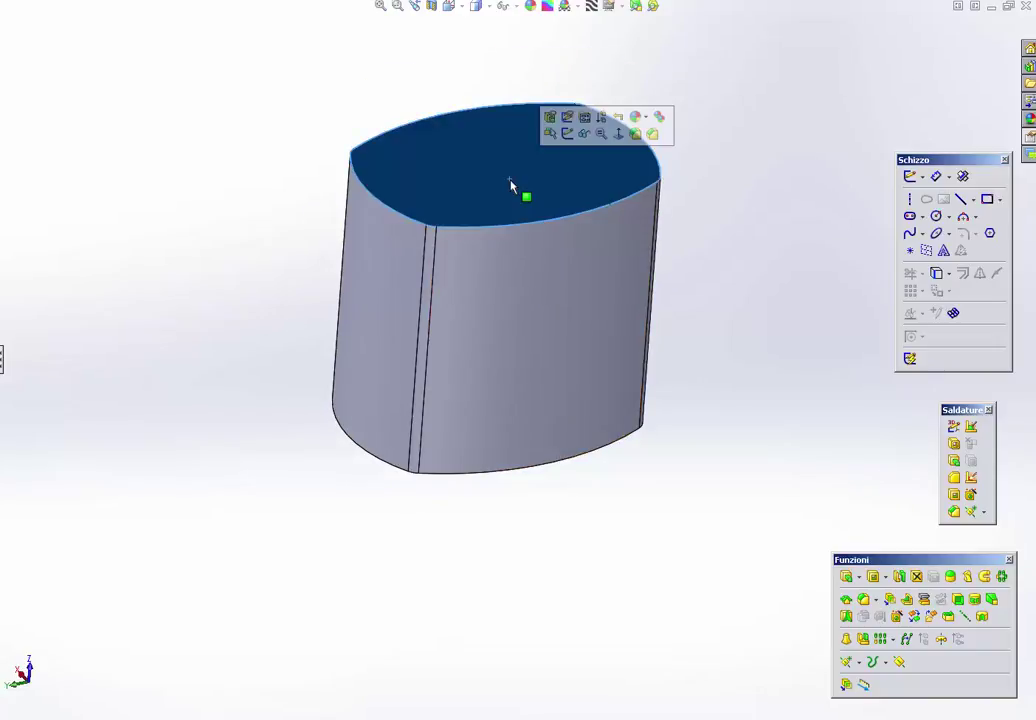
{"action": "left_click", "coordinate": [638, 140]}
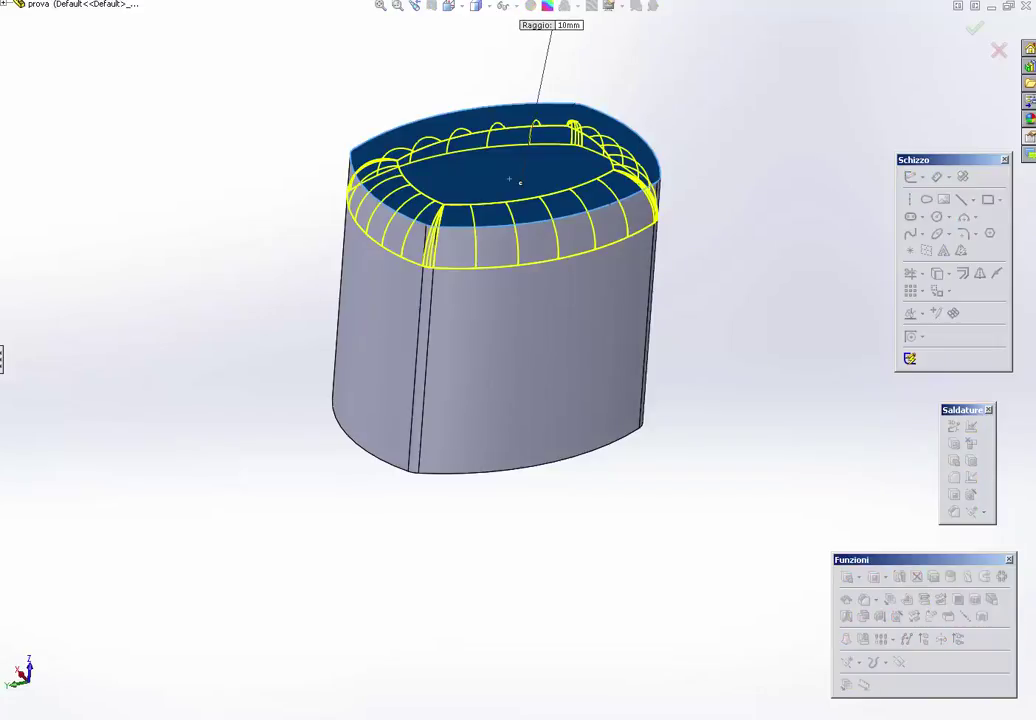
{"action": "key", "text": "Escape"}
{"action": "key", "text": "Escape"}
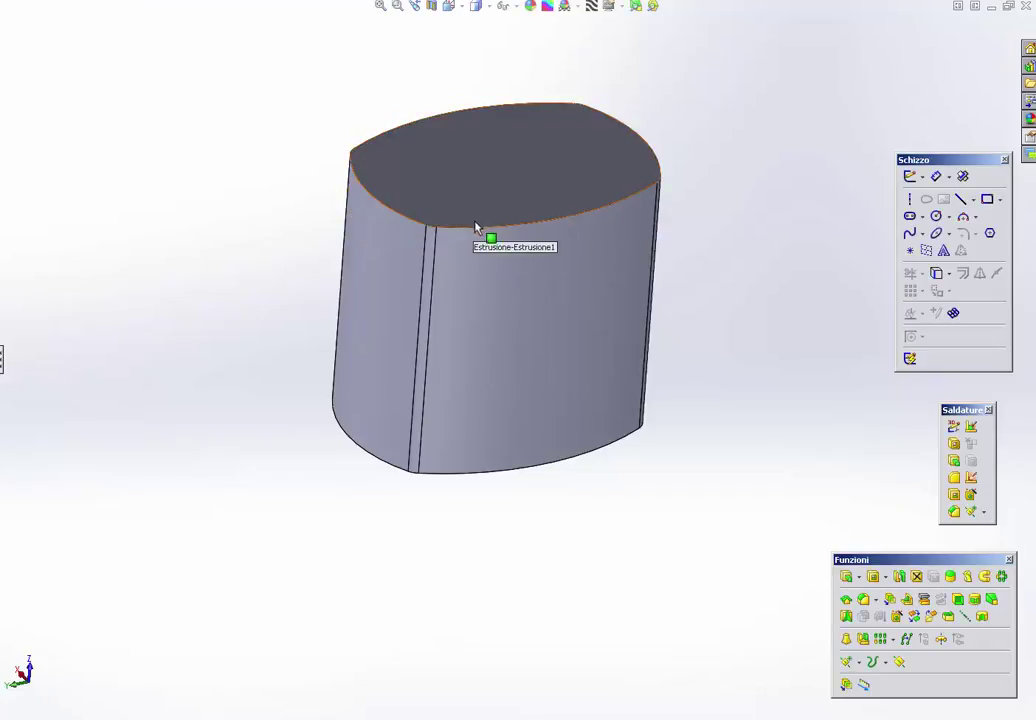
{"action": "left_click", "coordinate": [478, 232]}
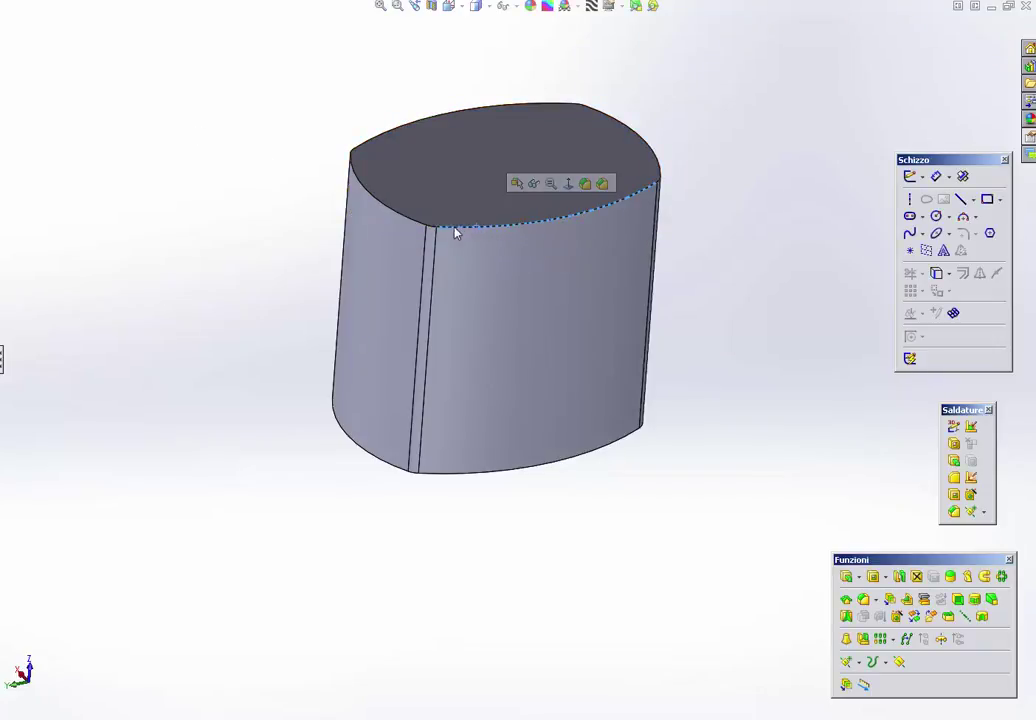
{"action": "scroll", "coordinate": [455, 231], "scroll_direction": "down", "scroll_amount": 5}
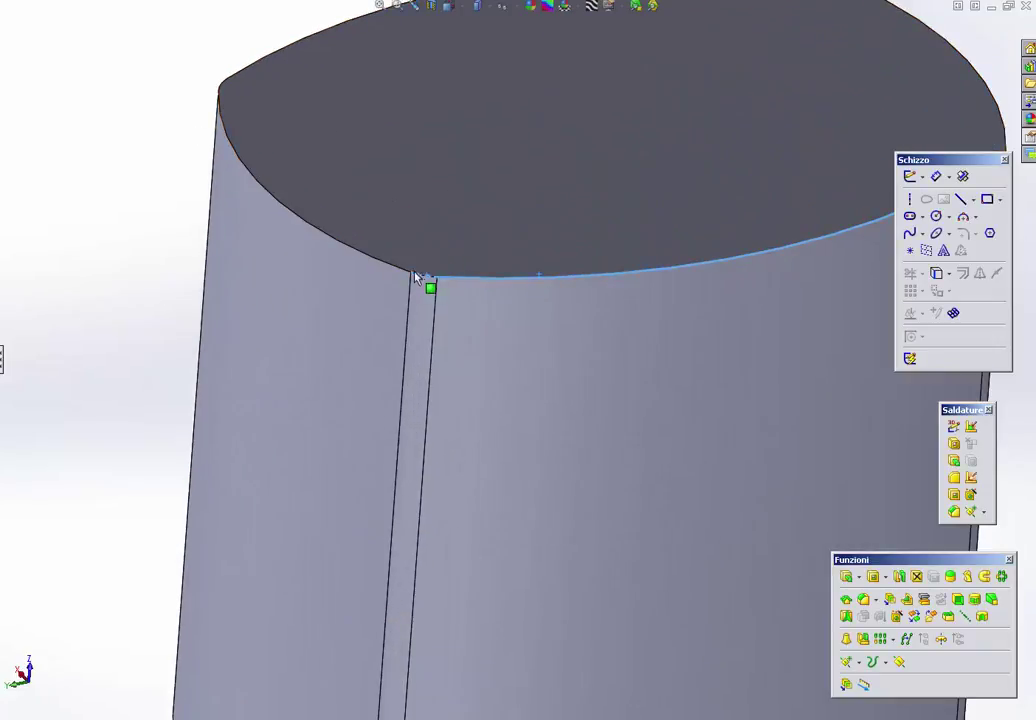
{"action": "scroll", "coordinate": [412, 277], "scroll_direction": "up", "scroll_amount": 5}
{"action": "left_click", "coordinate": [506, 292]}
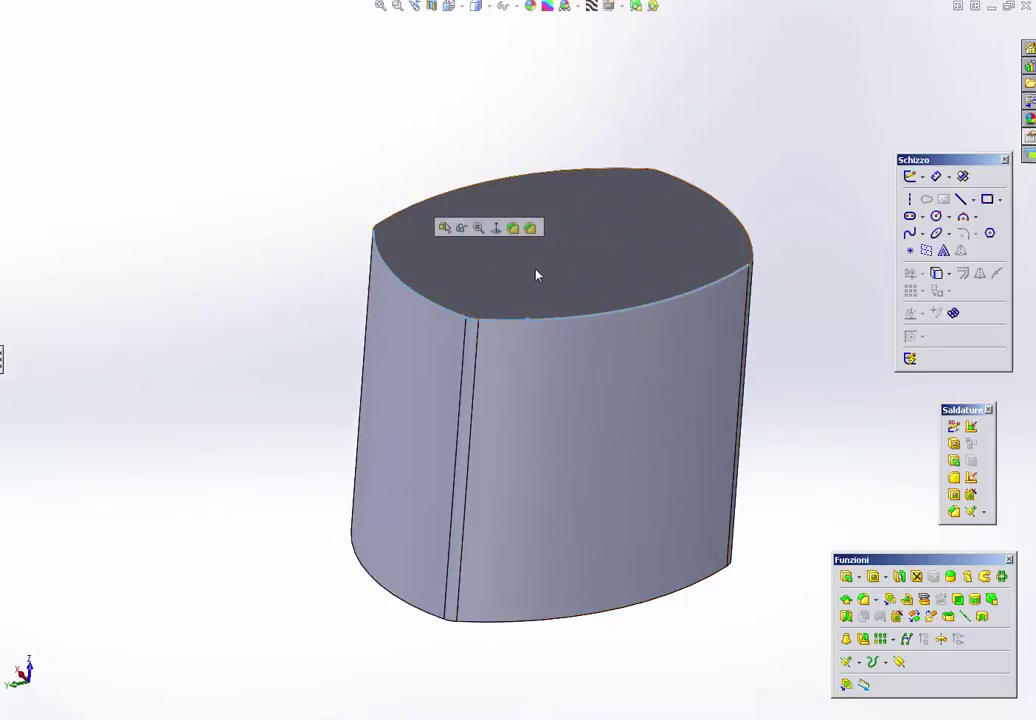
{"action": "left_click", "coordinate": [345, 167]}
{"action": "middle_click_drag", "start_coordinate": [548, 203], "coordinate": [536, 187]}
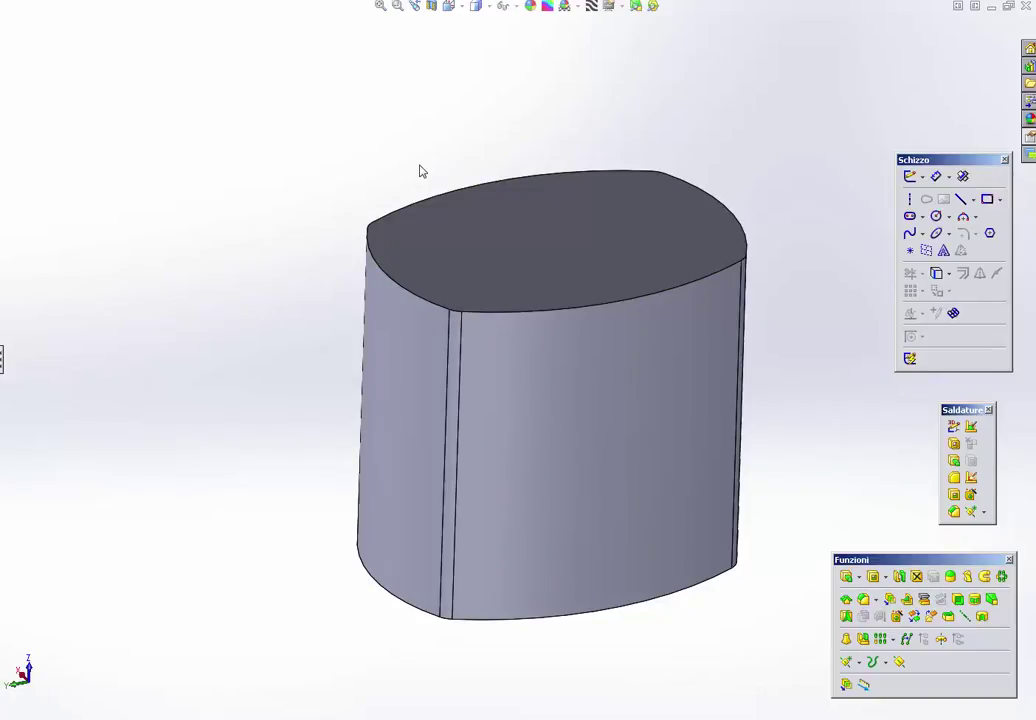
{"action": "key", "text": "w"}
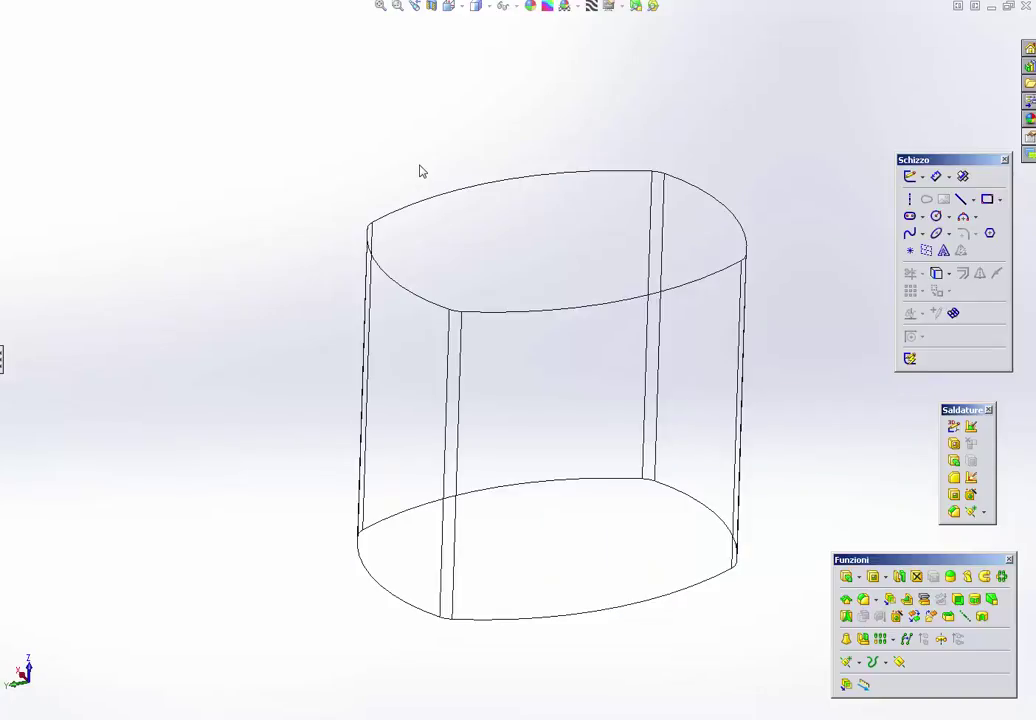
{"action": "key", "text": "s"}
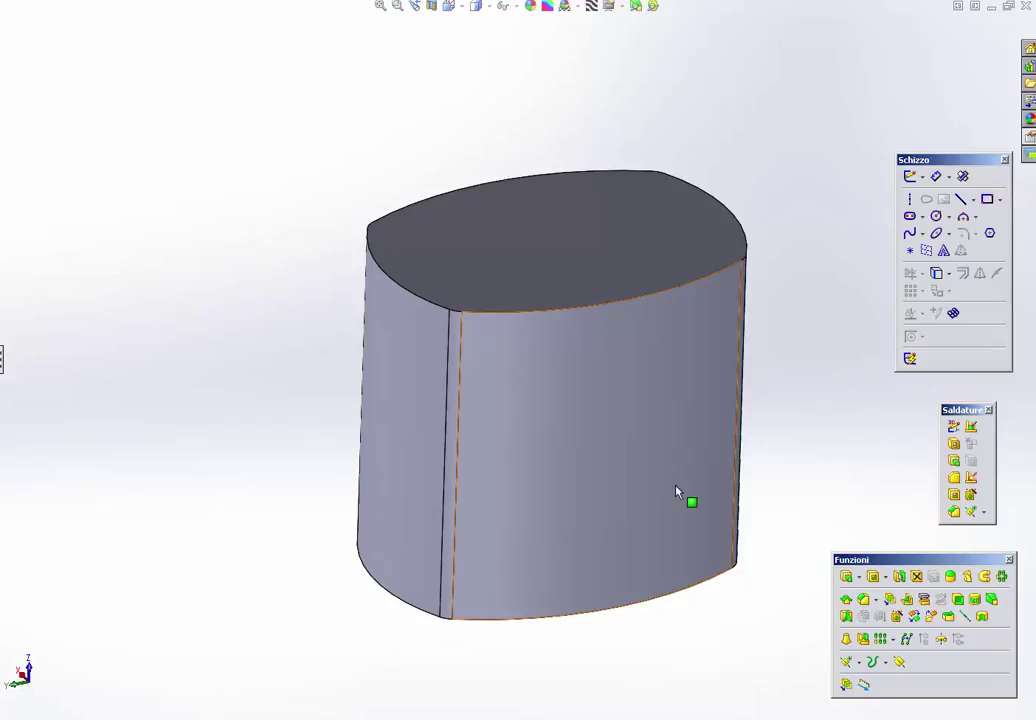
{"action": "key", "text": "w"}
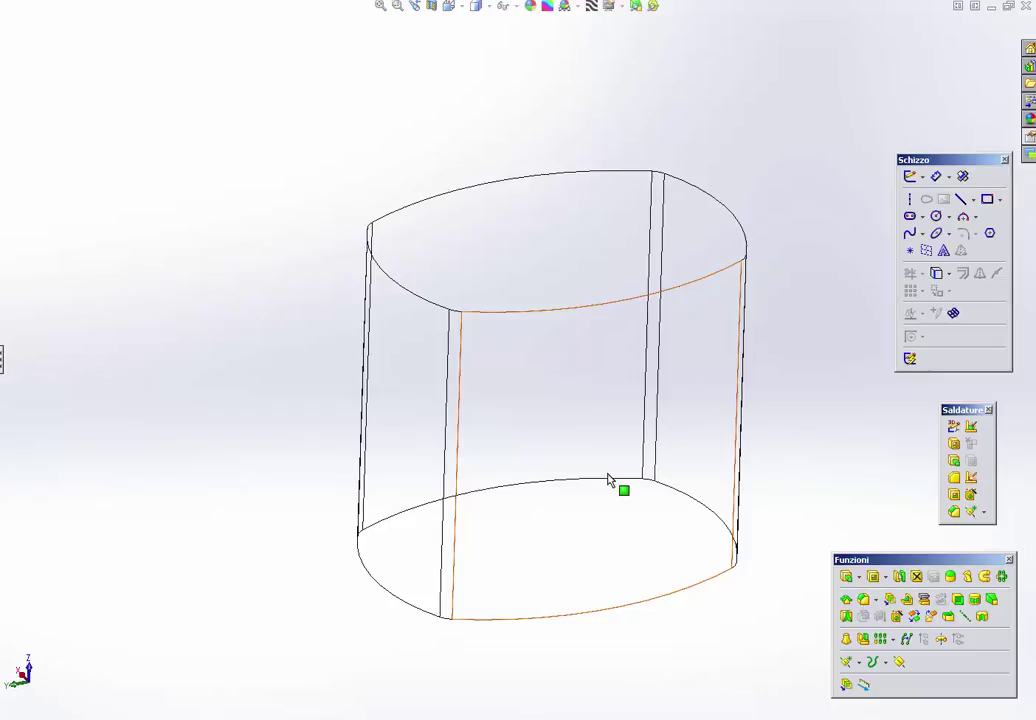
{"action": "key", "text": "w"}
{"action": "mouse_move", "coordinate": [608, 488]}
{"action": "middle_mouse_down"}
{"action": "mouse_move", "coordinate": [546, 322]}
{"action": "mouse_move", "coordinate": [474, 254]}
{"action": "mouse_move", "coordinate": [562, 354]}
{"action": "mouse_move", "coordinate": [610, 428]}
{"action": "mouse_move", "coordinate": [624, 483]}
{"action": "mouse_move", "coordinate": [578, 432]}
{"action": "mouse_move", "coordinate": [585, 418]}
{"action": "mouse_move", "coordinate": [576, 433]}
{"action": "middle_mouse_up"}
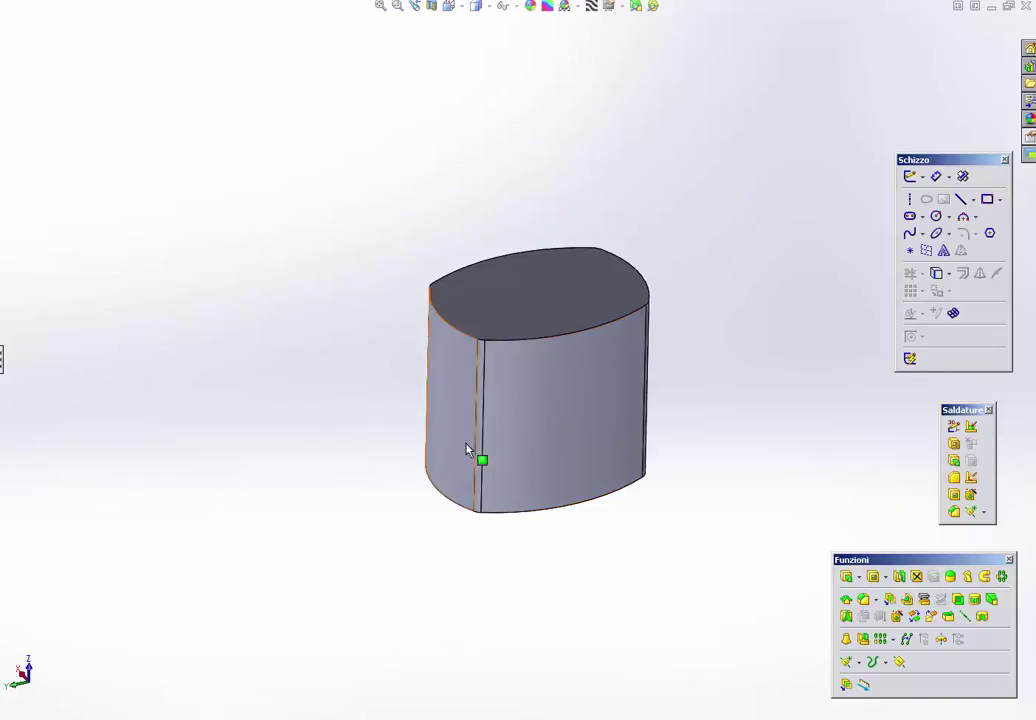
{"action": "scroll", "coordinate": [469, 451], "scroll_direction": "down", "scroll_amount": 3}
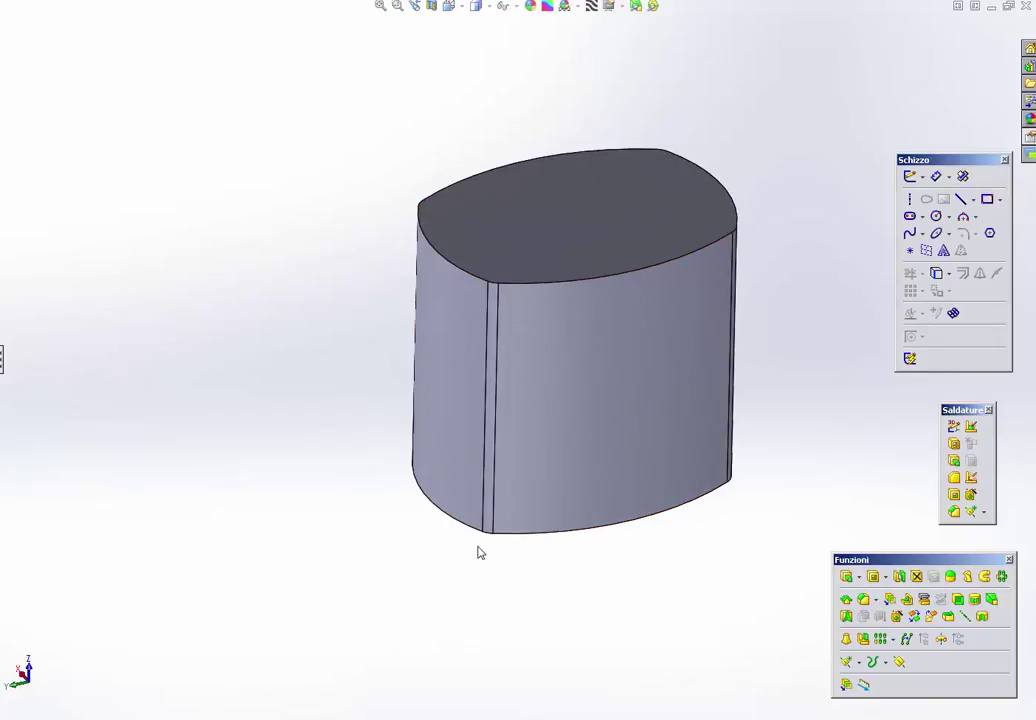
{"action": "mouse_move", "coordinate": [490, 546]}
{"action": "middle_mouse_down"}
{"action": "mouse_move", "coordinate": [534, 342]}
{"action": "mouse_move", "coordinate": [537, 382]}
{"action": "middle_mouse_up"}
{"action": "left_click", "coordinate": [535, 382]}
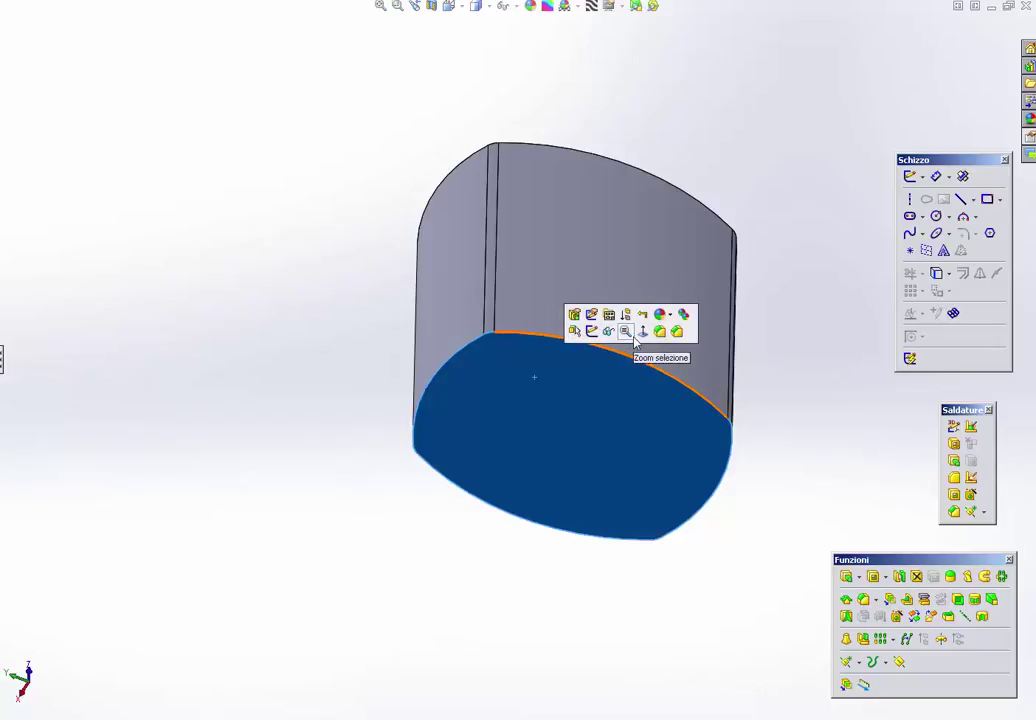
{"action": "left_click", "coordinate": [820, 266]}
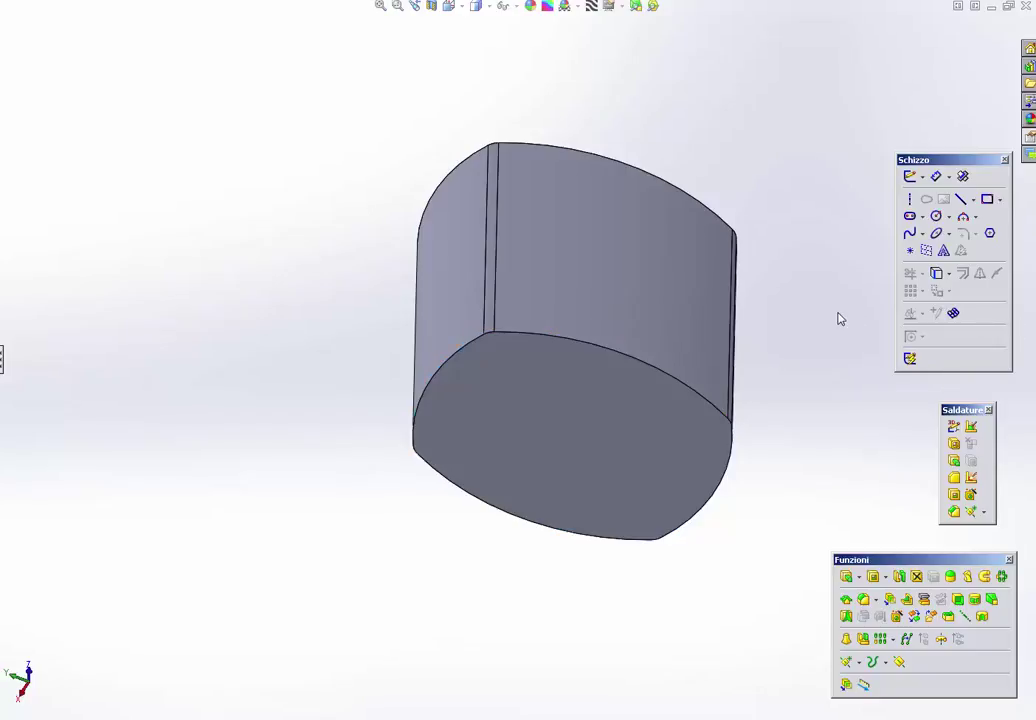
{"action": "middle_click_drag", "start_coordinate": [838, 317], "coordinate": [840, 318]}
{"action": "key", "text": "ctrl+1"}
{"action": "left_click", "coordinate": [605, 276]}
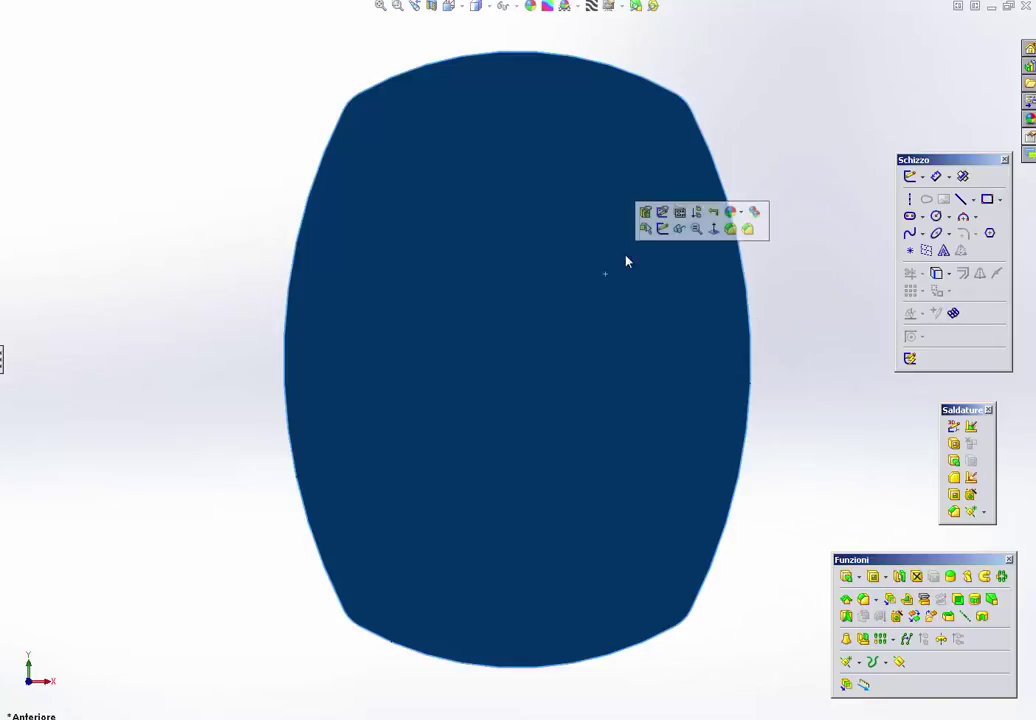
Step: Apply a 10 mm fillet (Raccordo1) to the edges of the selected end face
{"action": "left_click", "coordinate": [730, 228]}
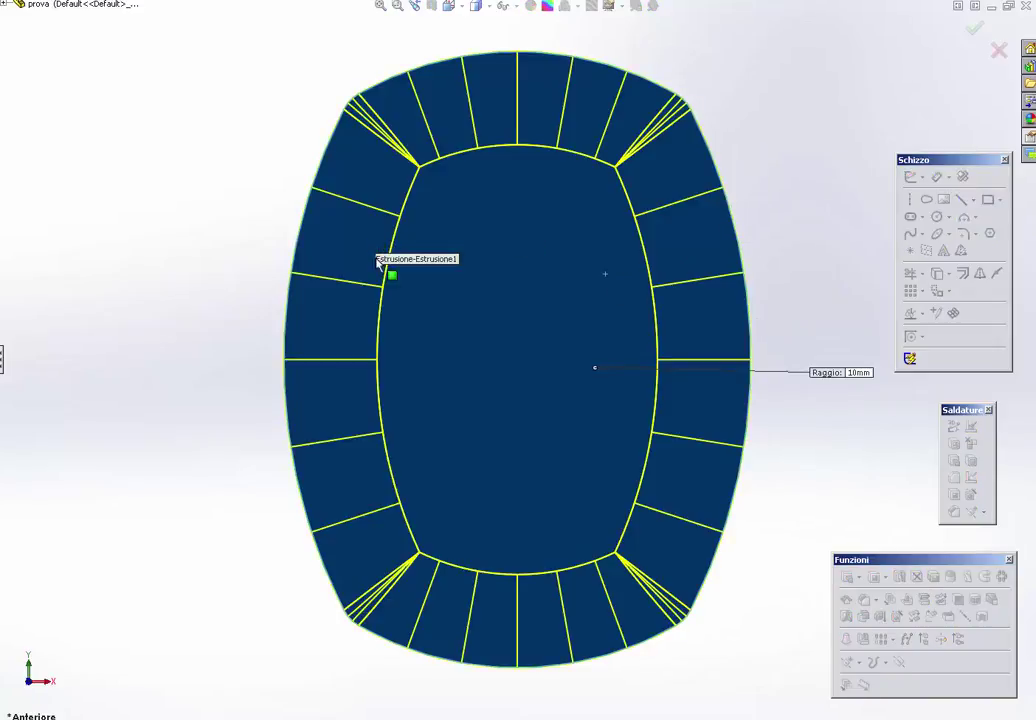
{"action": "mouse_move", "coordinate": [390, 270]}
{"action": "middle_mouse_down"}
{"action": "mouse_move", "coordinate": [420, 142]}
{"action": "mouse_move", "coordinate": [414, 115]}
{"action": "middle_mouse_up"}
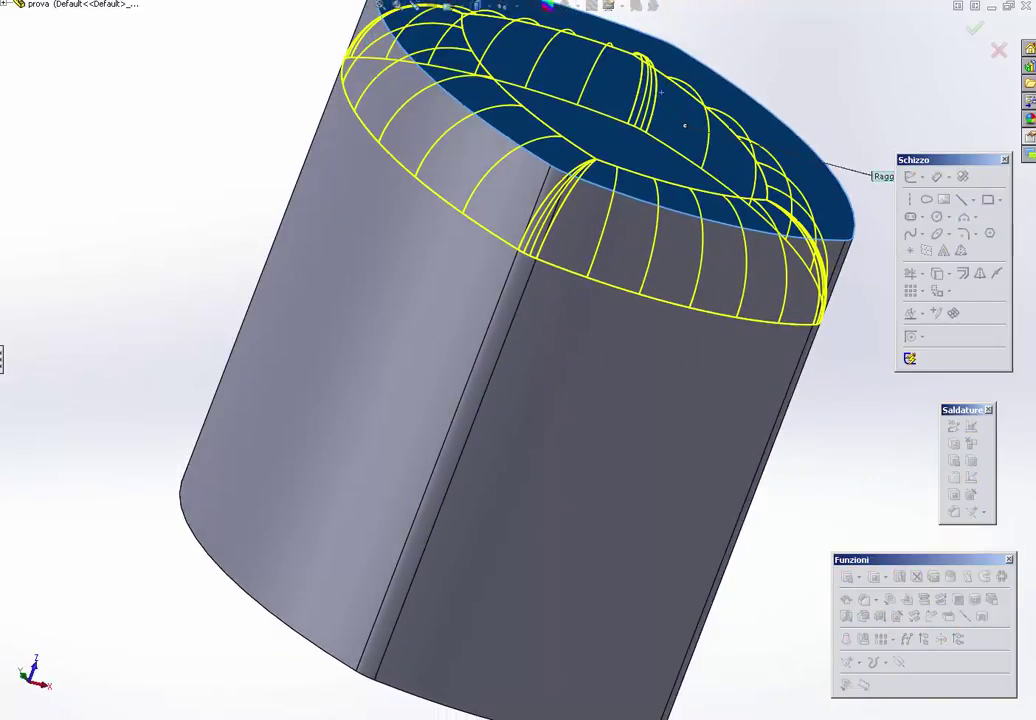
{"action": "key", "text": "Return"}
{"action": "middle_click_drag", "start_coordinate": [462, 330], "coordinate": [503, 262]}
{"action": "scroll", "coordinate": [503, 264], "scroll_direction": "up", "scroll_amount": 3}
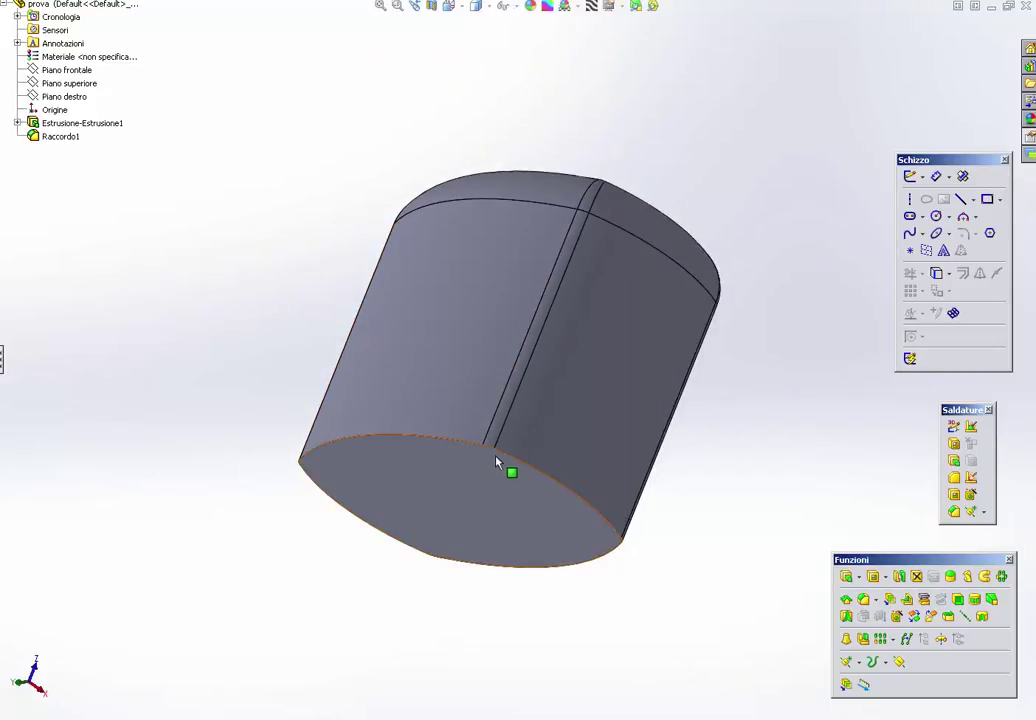
Step: Turn the solid to face an end head-on and select its flat end face
{"action": "mouse_move", "coordinate": [497, 462]}
{"action": "middle_mouse_down"}
{"action": "mouse_move", "coordinate": [493, 479]}
{"action": "mouse_move", "coordinate": [505, 372]}
{"action": "middle_mouse_up"}
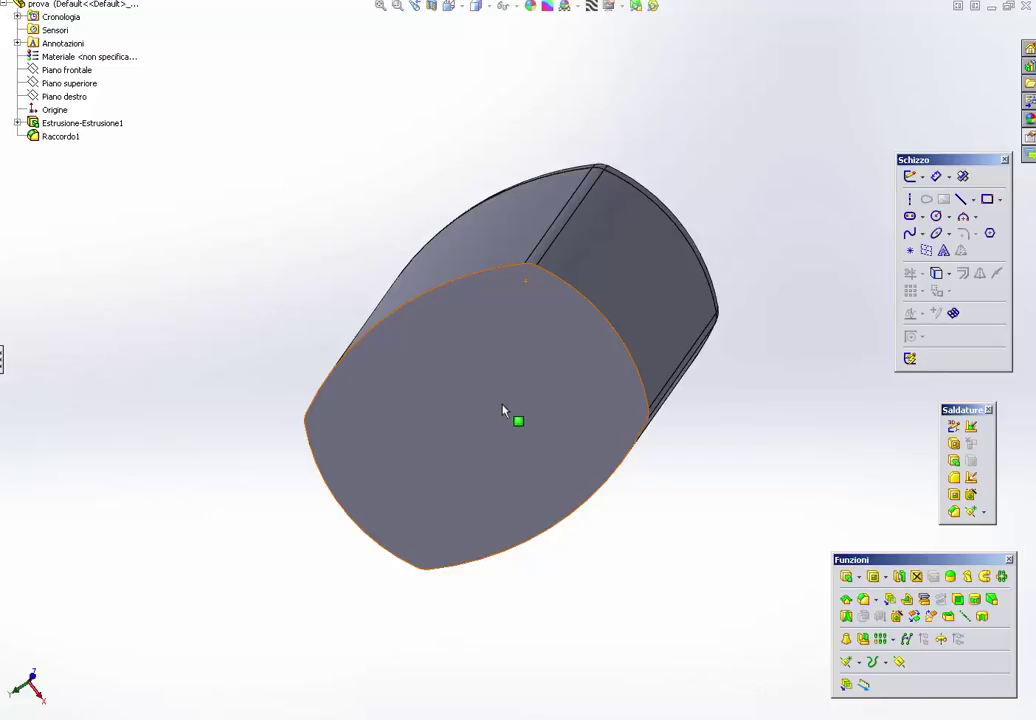
{"action": "mouse_move", "coordinate": [507, 410]}
{"action": "middle_mouse_down"}
{"action": "mouse_move", "coordinate": [606, 335]}
{"action": "mouse_move", "coordinate": [580, 429]}
{"action": "middle_mouse_up"}
{"action": "left_click", "coordinate": [577, 318]}
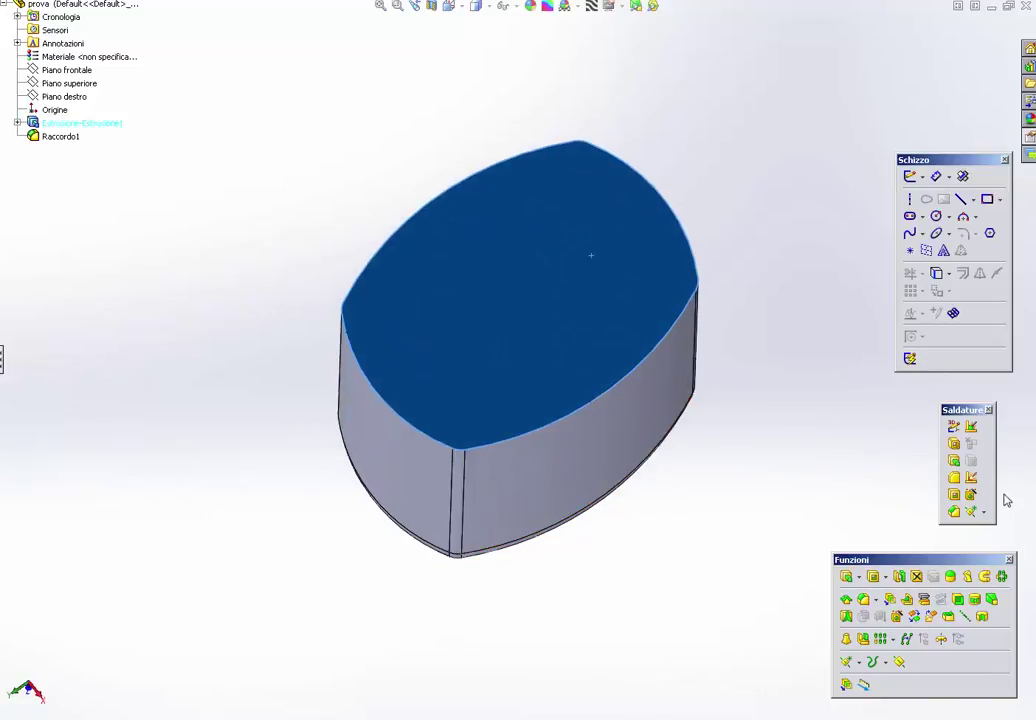
Step: Start sketch Schizzo3 on the selected top face and preview an inward Offset Entities outline
{"action": "left_click", "coordinate": [910, 176]}
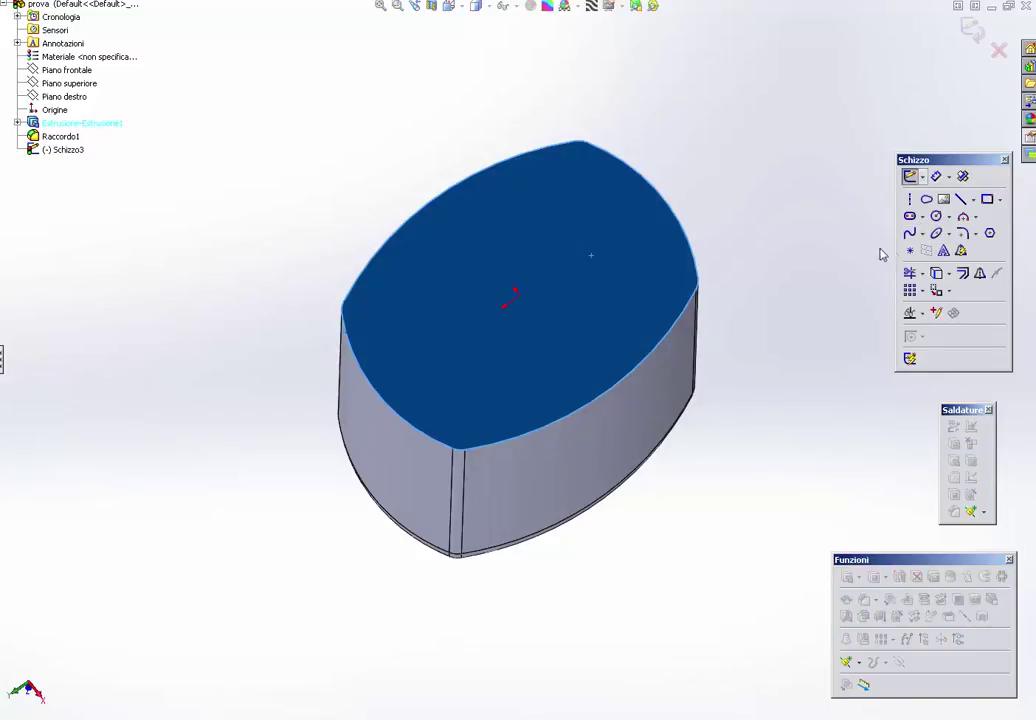
{"action": "scroll", "coordinate": [659, 317], "scroll_direction": "down", "scroll_amount": 3}
{"action": "scroll", "coordinate": [659, 317], "scroll_direction": "down", "scroll_amount": 3}
{"action": "mouse_move", "coordinate": [388, 555]}
{"action": "middle_mouse_down"}
{"action": "mouse_move", "coordinate": [384, 513]}
{"action": "mouse_move", "coordinate": [372, 553]}
{"action": "middle_mouse_up"}
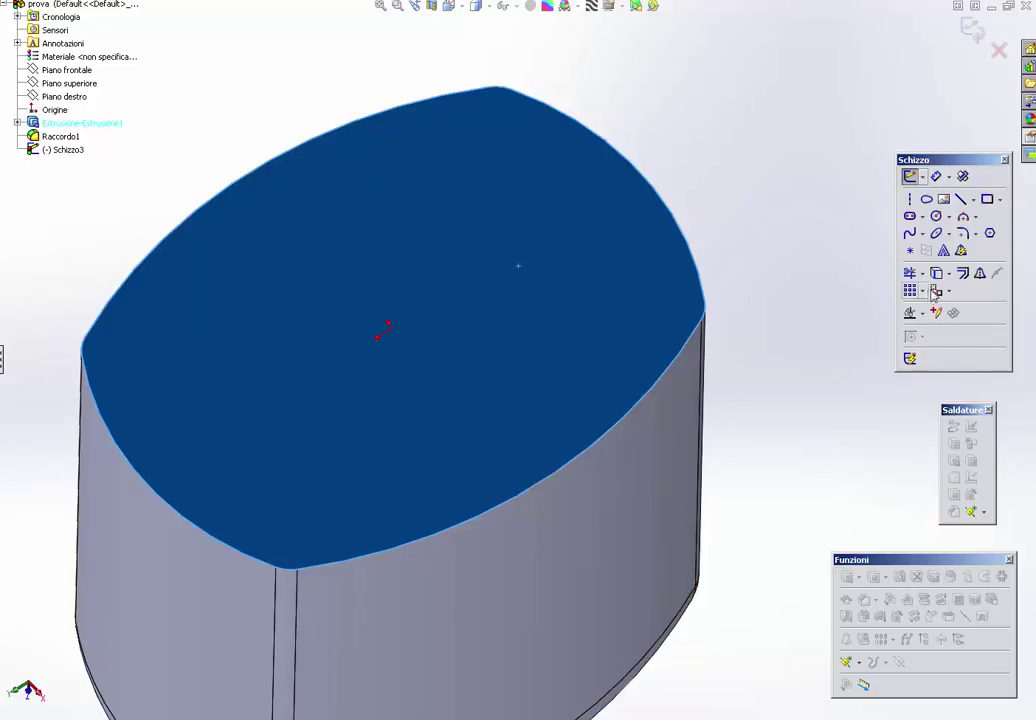
{"action": "left_click", "coordinate": [962, 276]}
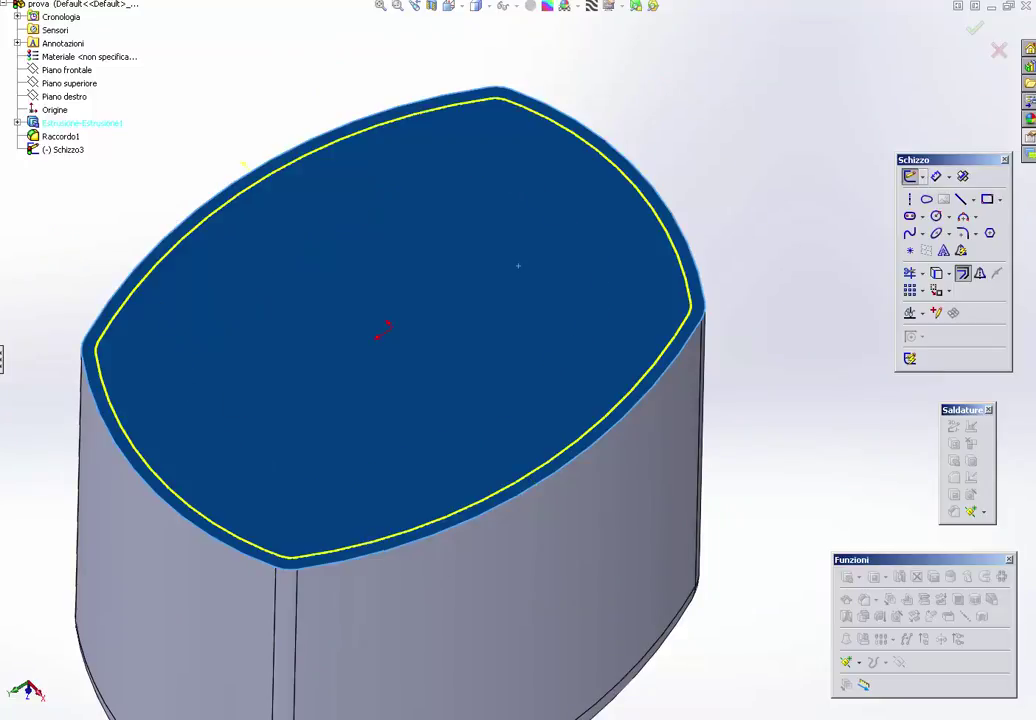
Step: Confirm the inward offset and move its 1.50 dimension clear of the edge
{"action": "left_click", "coordinate": [243, 164]}
{"action": "scroll", "coordinate": [580, 490], "scroll_direction": "down", "scroll_amount": 3}
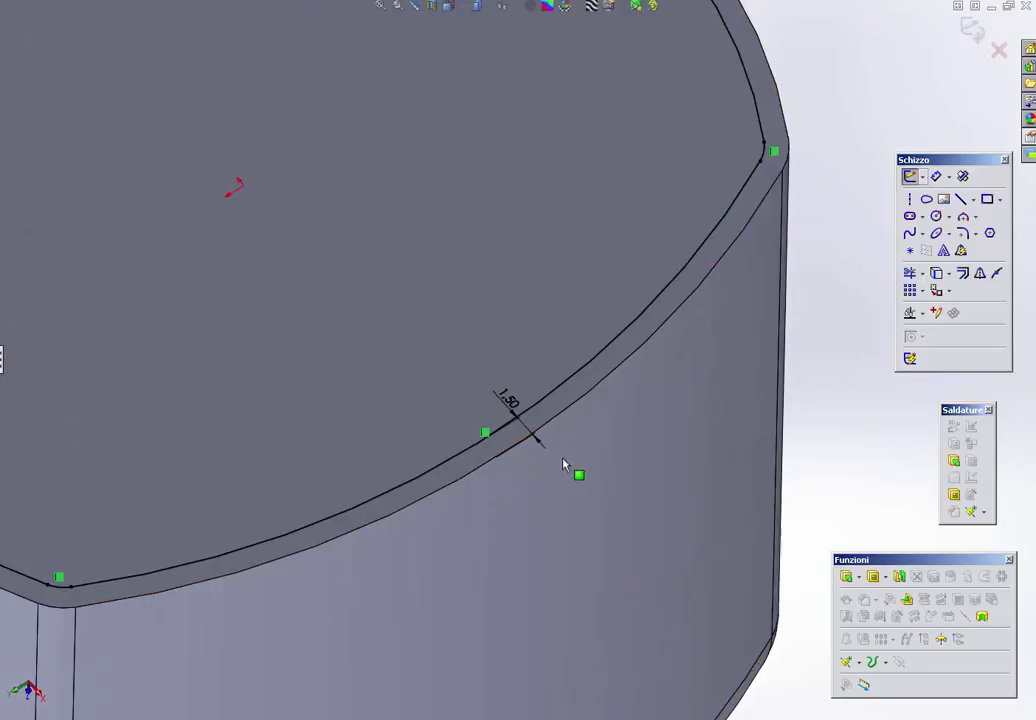
{"action": "left_click", "coordinate": [489, 438]}
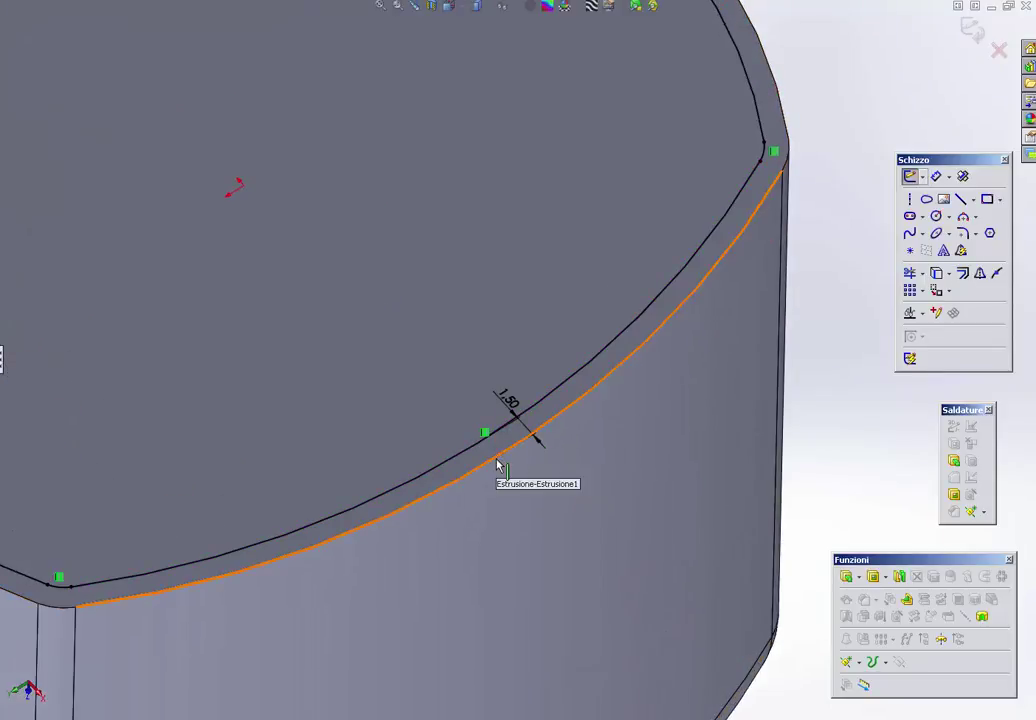
{"action": "left_click_drag", "start_coordinate": [509, 398], "coordinate": [590, 450]}
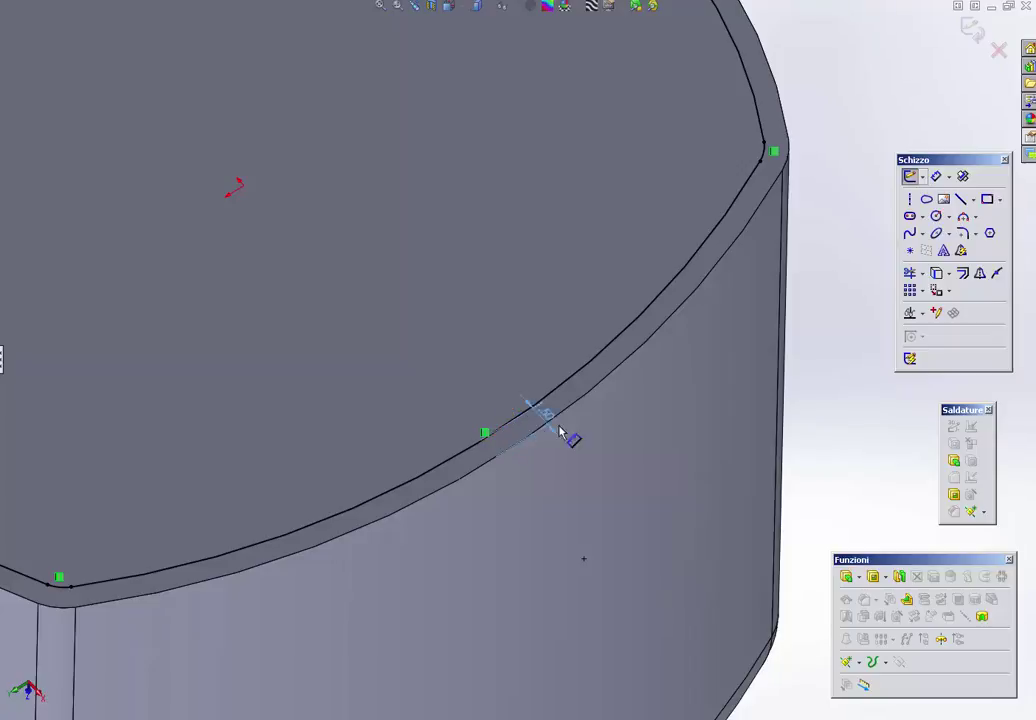
{"action": "left_click", "coordinate": [486, 433]}
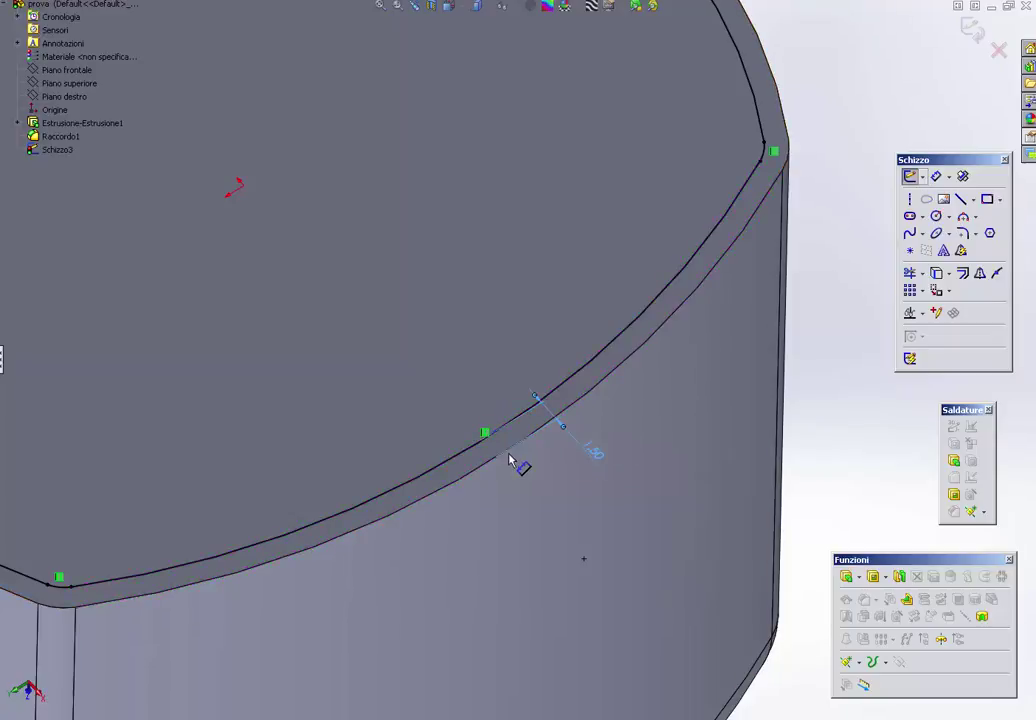
{"action": "scroll", "coordinate": [543, 380], "scroll_direction": "up", "scroll_amount": 3}
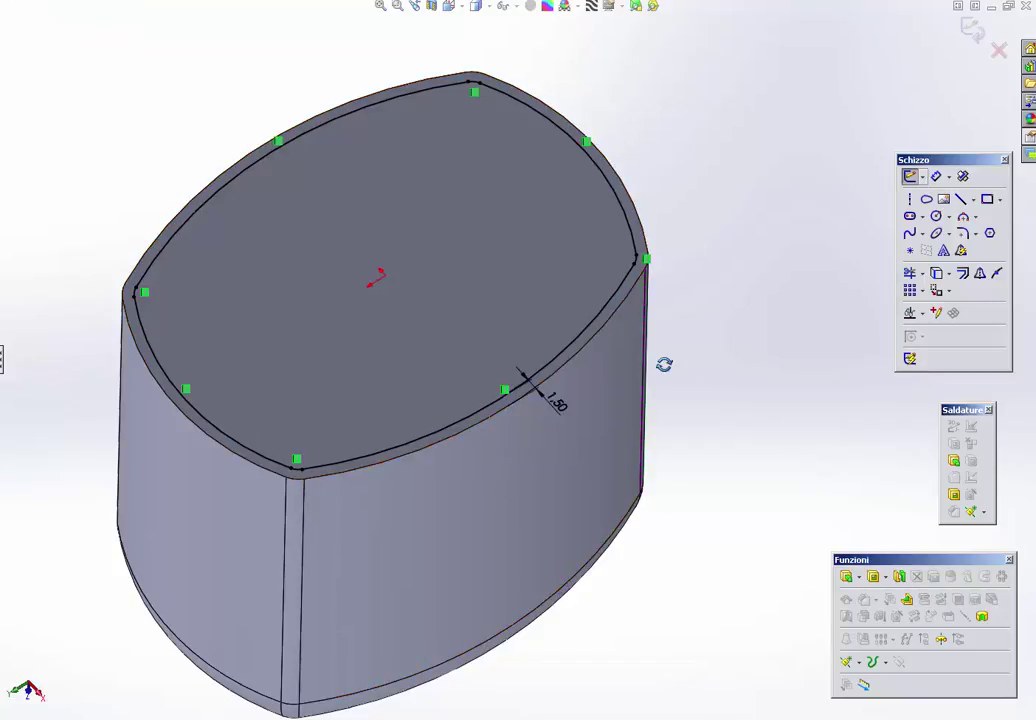
{"action": "middle_click_drag", "start_coordinate": [663, 363], "coordinate": [688, 346]}
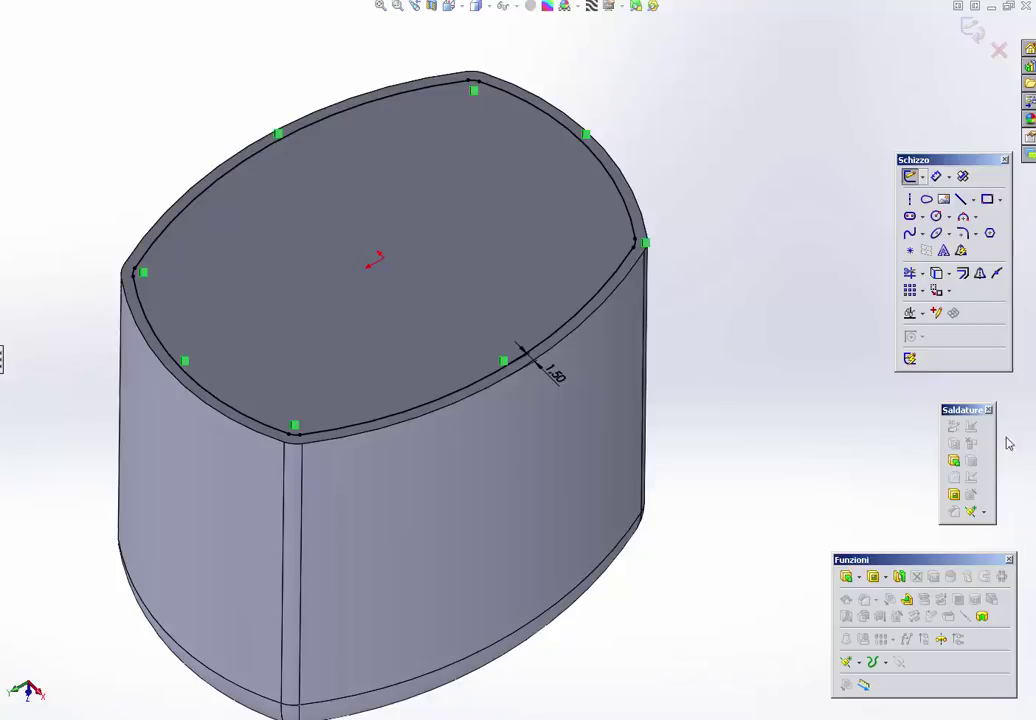
Step: Cut the inset profile down into the body as Taglio-Estrusione1, leaving a floor
{"action": "left_click", "coordinate": [875, 578]}
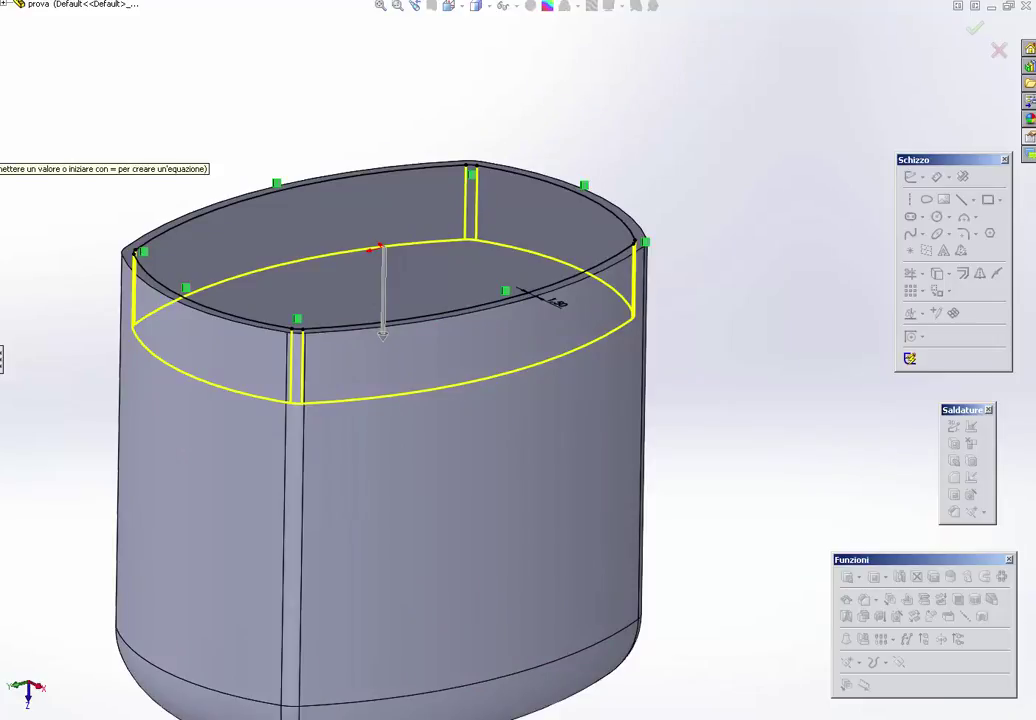
{"action": "key", "text": "Return"}
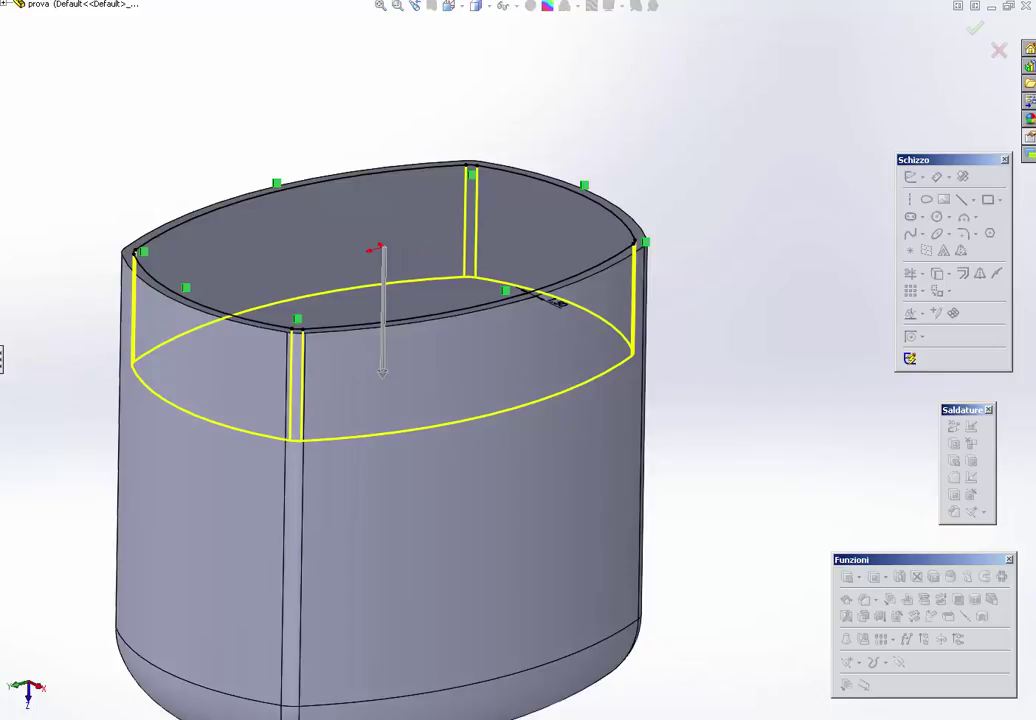
{"action": "key", "text": "Return"}
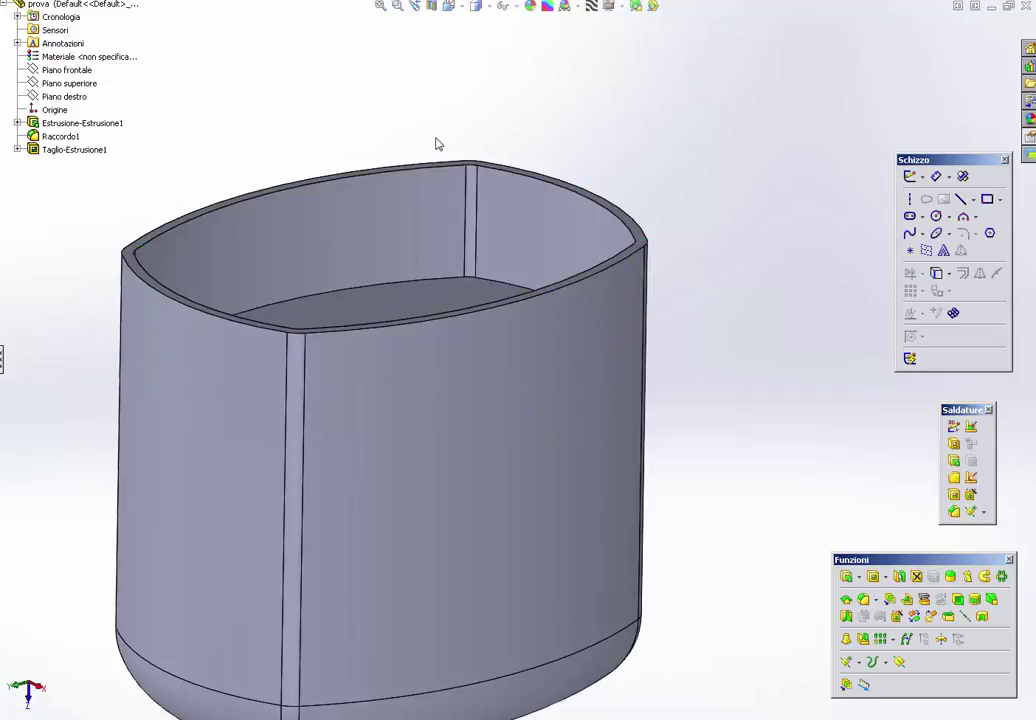
{"action": "mouse_move", "coordinate": [435, 143]}
{"action": "middle_mouse_down"}
{"action": "mouse_move", "coordinate": [377, 386]}
{"action": "mouse_move", "coordinate": [358, 394]}
{"action": "middle_mouse_up"}
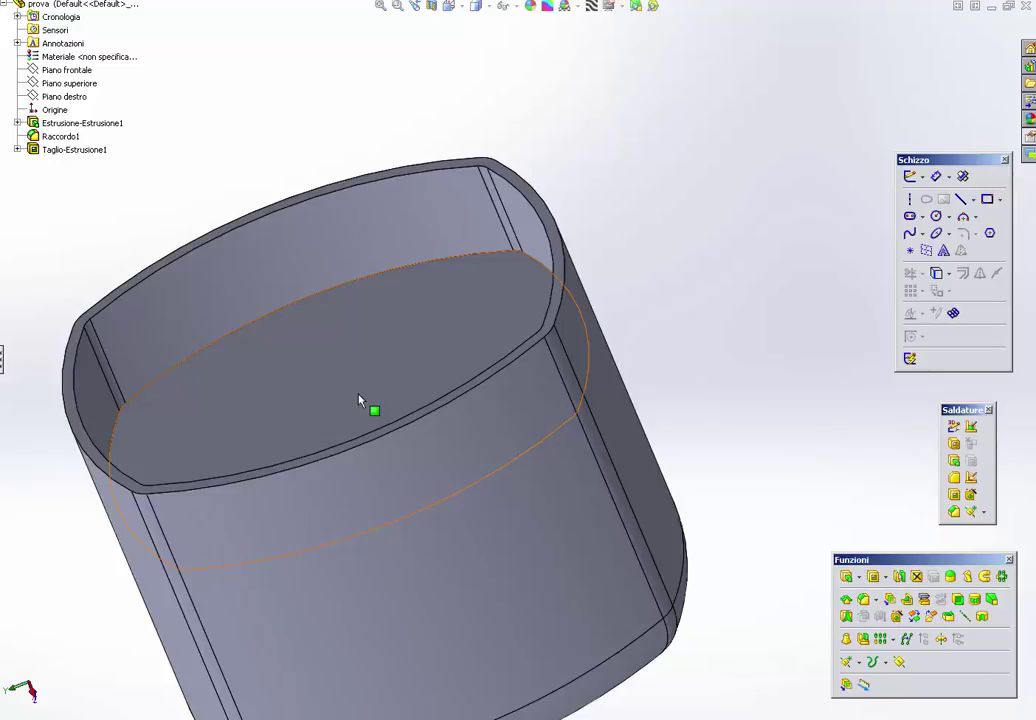
Step: Select the inner floor face and view it Normal To
{"action": "left_click", "coordinate": [360, 400]}
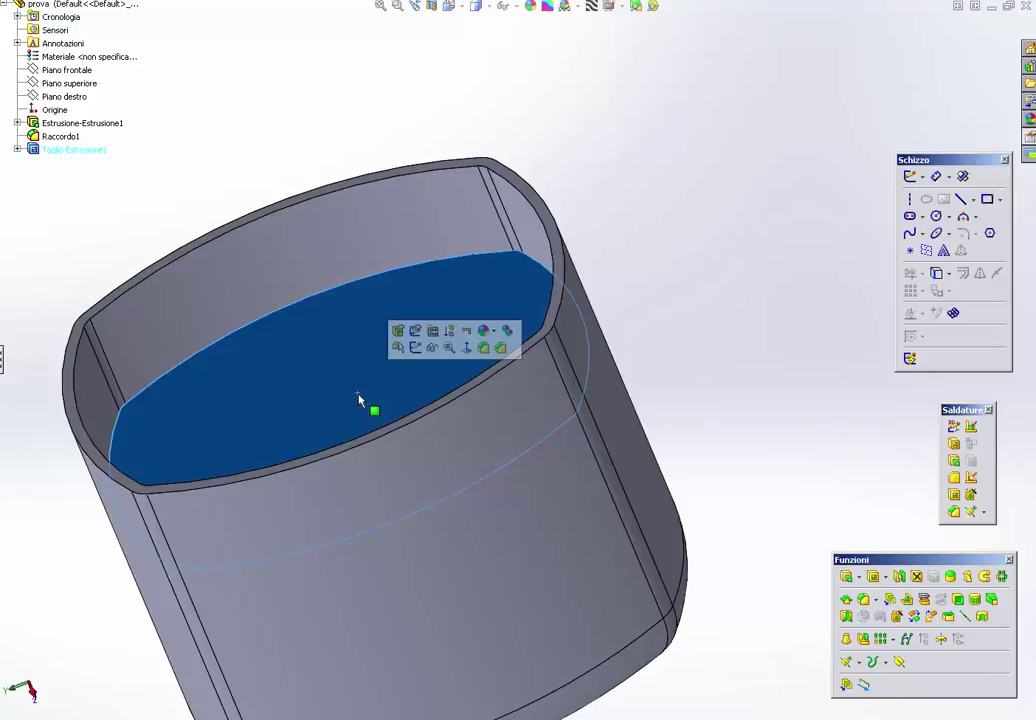
{"action": "key", "text": "ctrl+8"}
{"action": "left_click", "coordinate": [200, 291]}
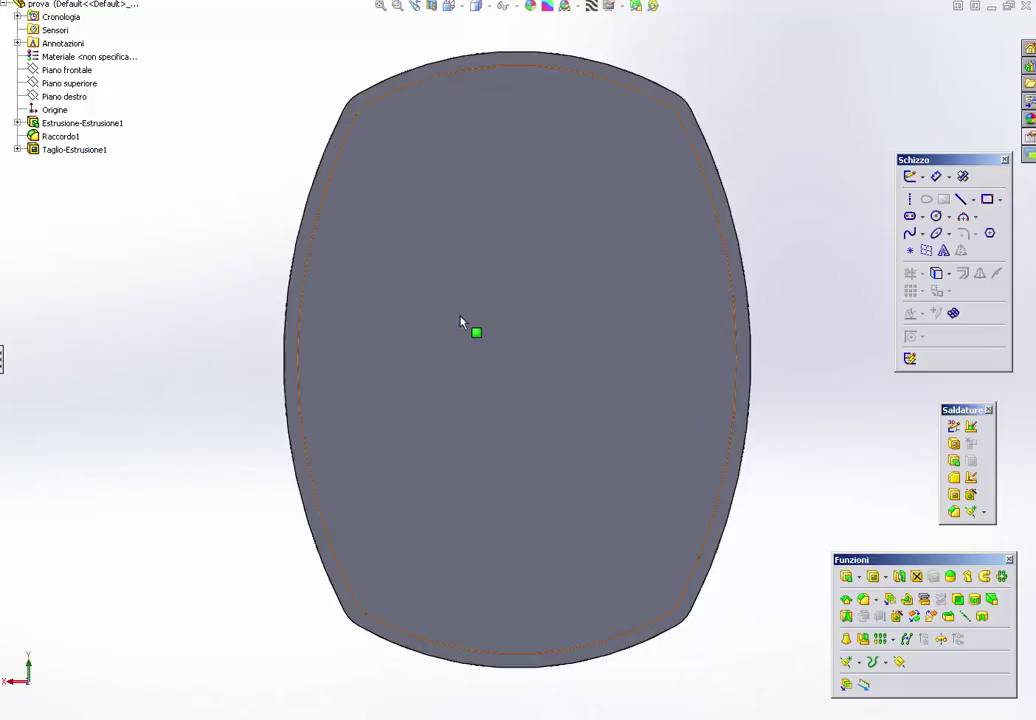
{"action": "left_click", "coordinate": [461, 321]}
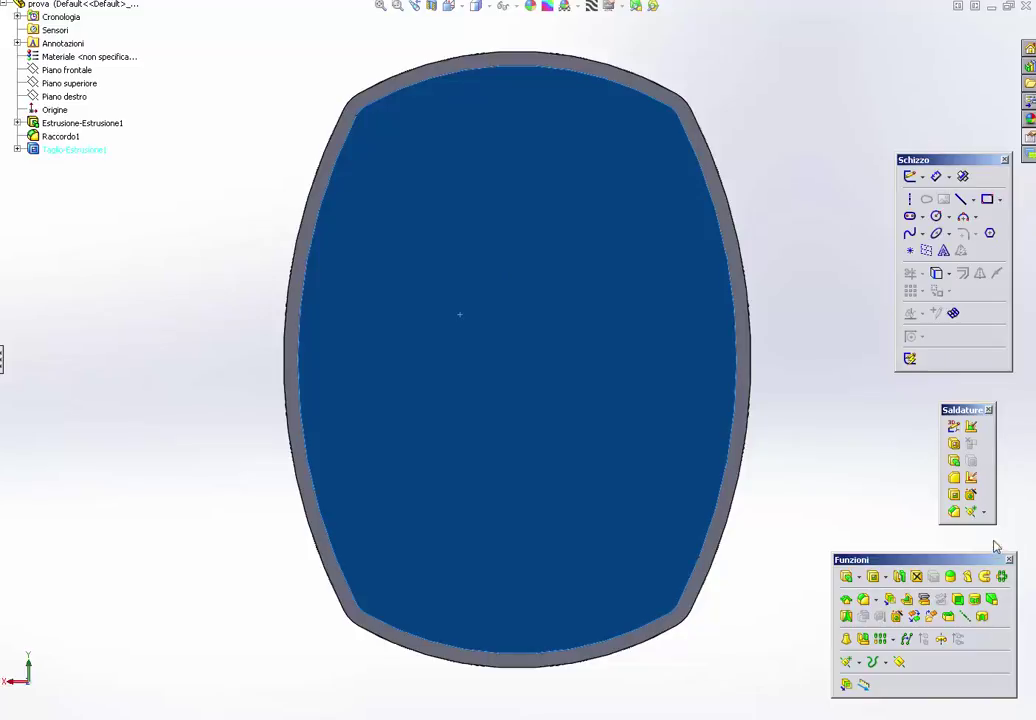
Step: Place an M8 socket-head counterbore hole on the inner floor face, then orbit to check it
{"action": "left_click", "coordinate": [972, 497]}
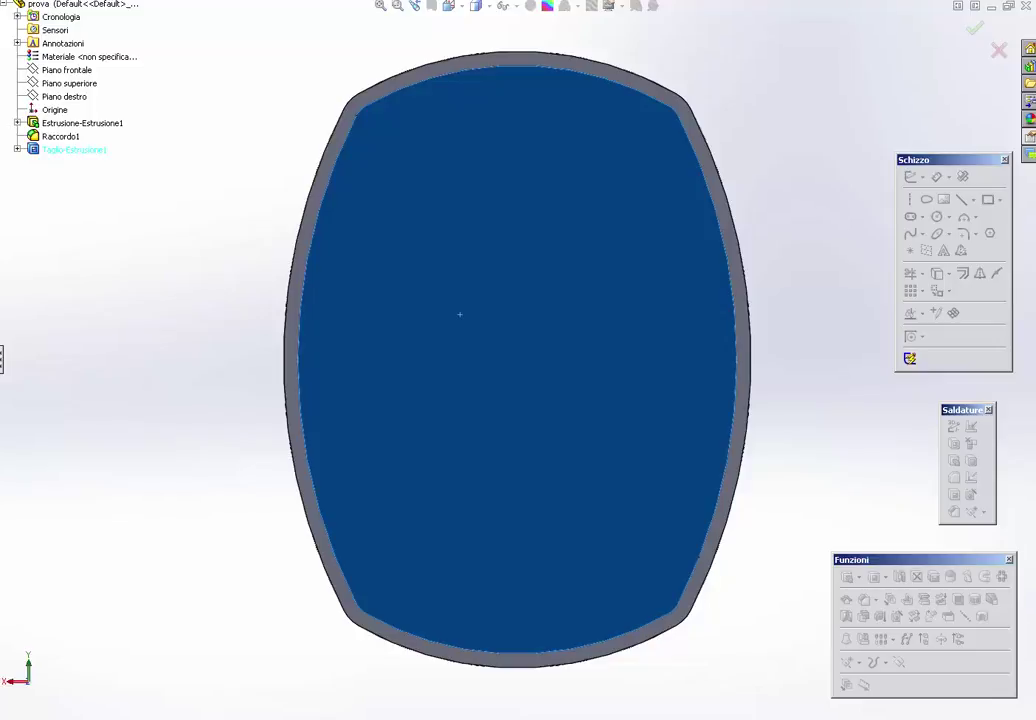
{"action": "left_click", "coordinate": [460, 314]}
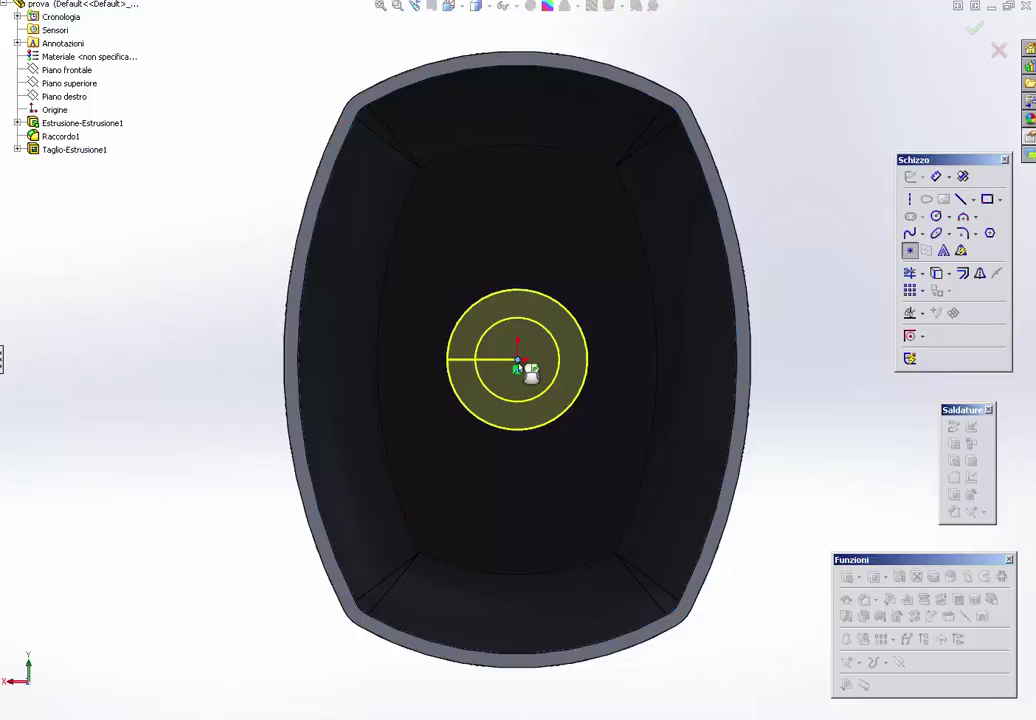
{"action": "left_click_drag", "start_coordinate": [532, 370], "coordinate": [517, 400]}
{"action": "middle_click_drag", "start_coordinate": [517, 400], "coordinate": [15, 231]}
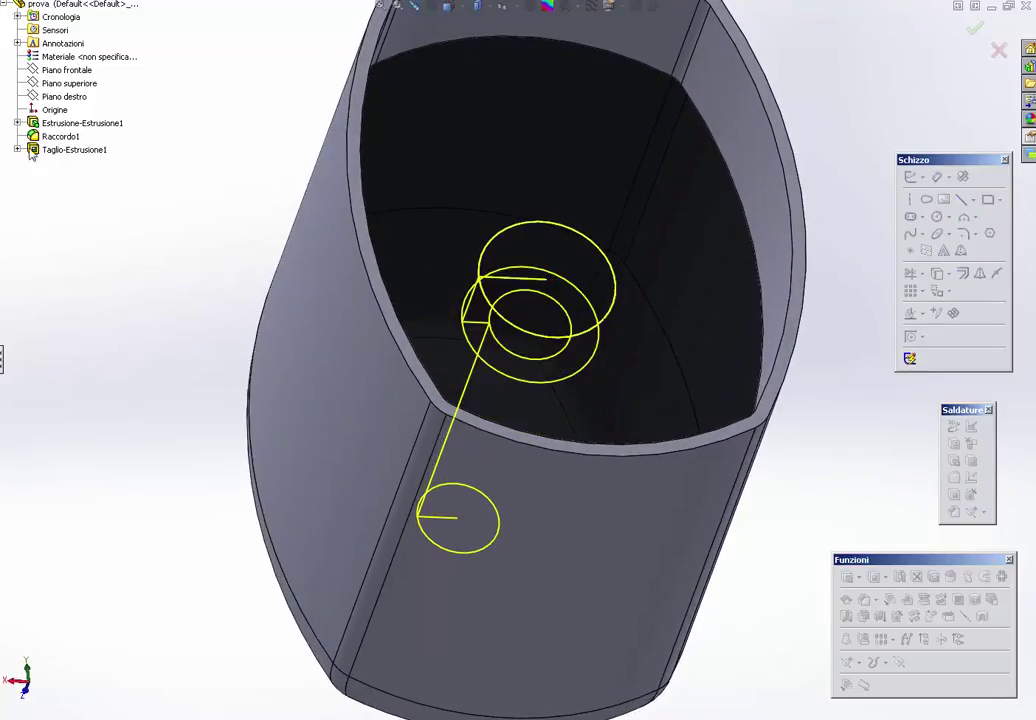
{"action": "mouse_move", "coordinate": [15, 231]}
{"action": "middle_mouse_down"}
{"action": "mouse_move", "coordinate": [418, 411]}
{"action": "mouse_move", "coordinate": [425, 440]}
{"action": "mouse_move", "coordinate": [571, 421]}
{"action": "mouse_move", "coordinate": [540, 601]}
{"action": "mouse_move", "coordinate": [539, 497]}
{"action": "mouse_move", "coordinate": [555, 439]}
{"action": "middle_mouse_up"}
{"action": "scroll", "coordinate": [530, 314], "scroll_direction": "down", "scroll_amount": 5}
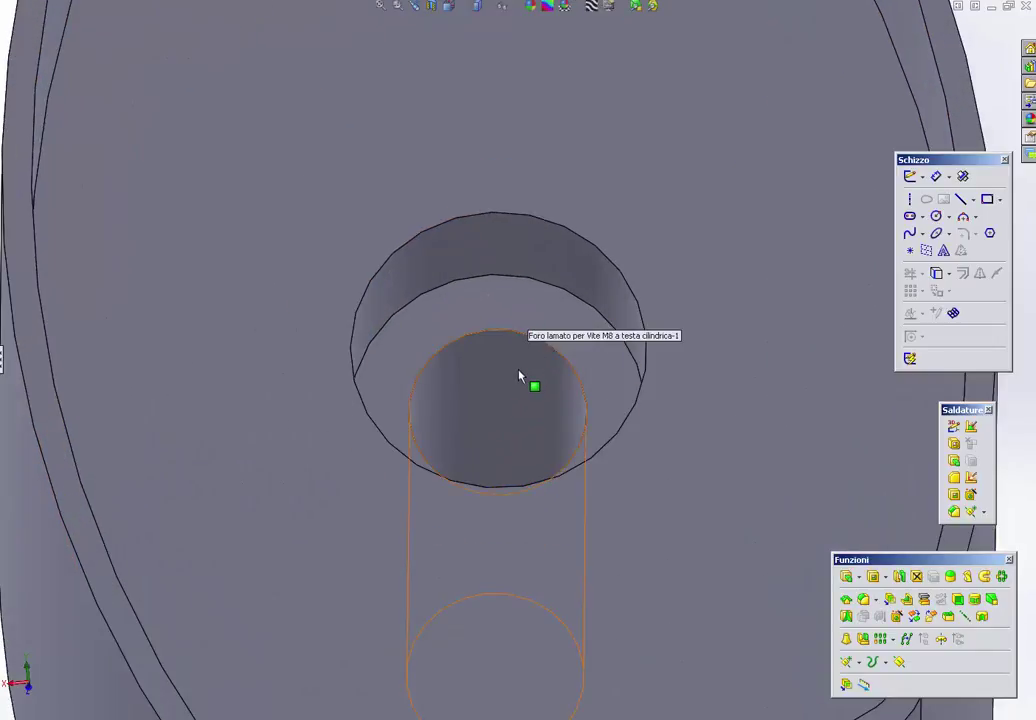
{"action": "key", "text": "m"}
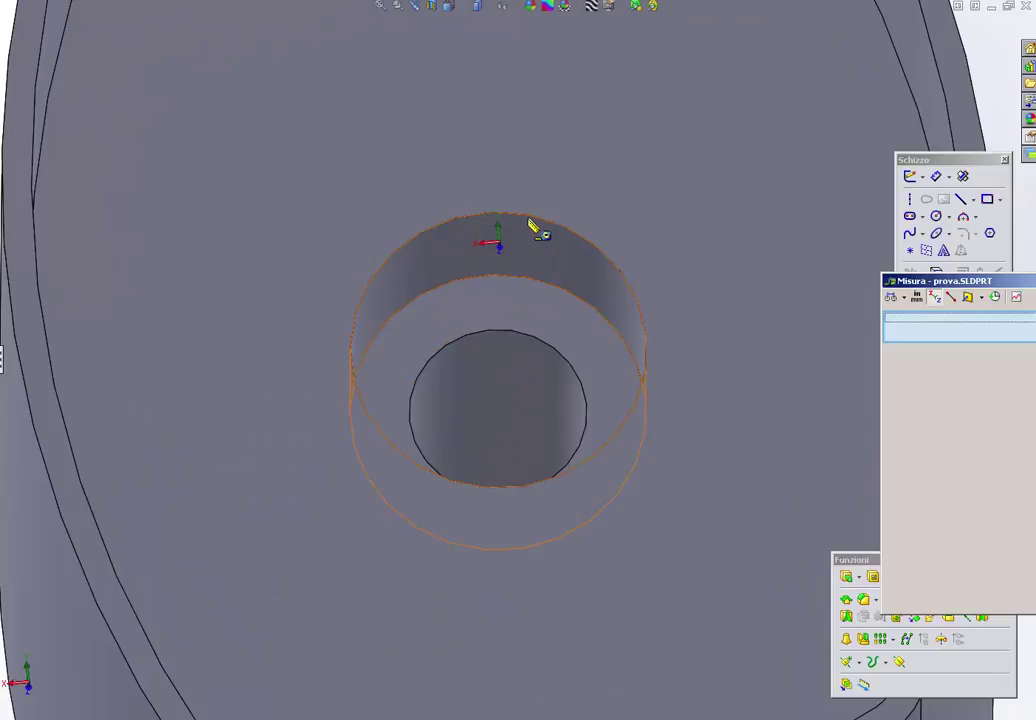
{"action": "left_click", "coordinate": [508, 343]}
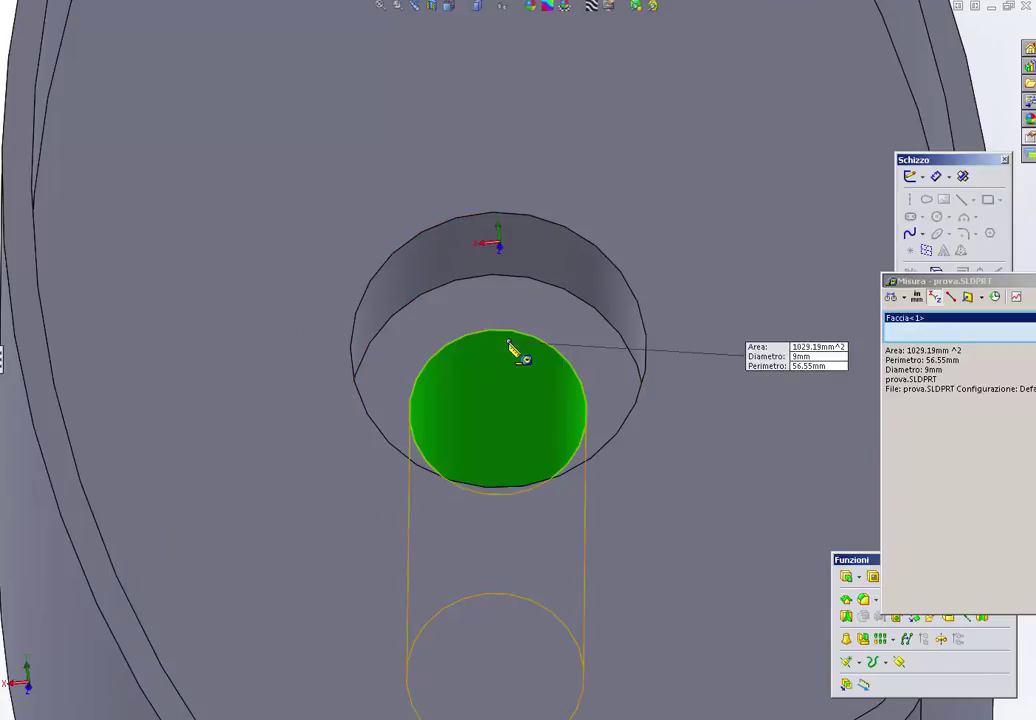
{"action": "key", "text": "Escape"}
{"action": "key", "text": "m"}
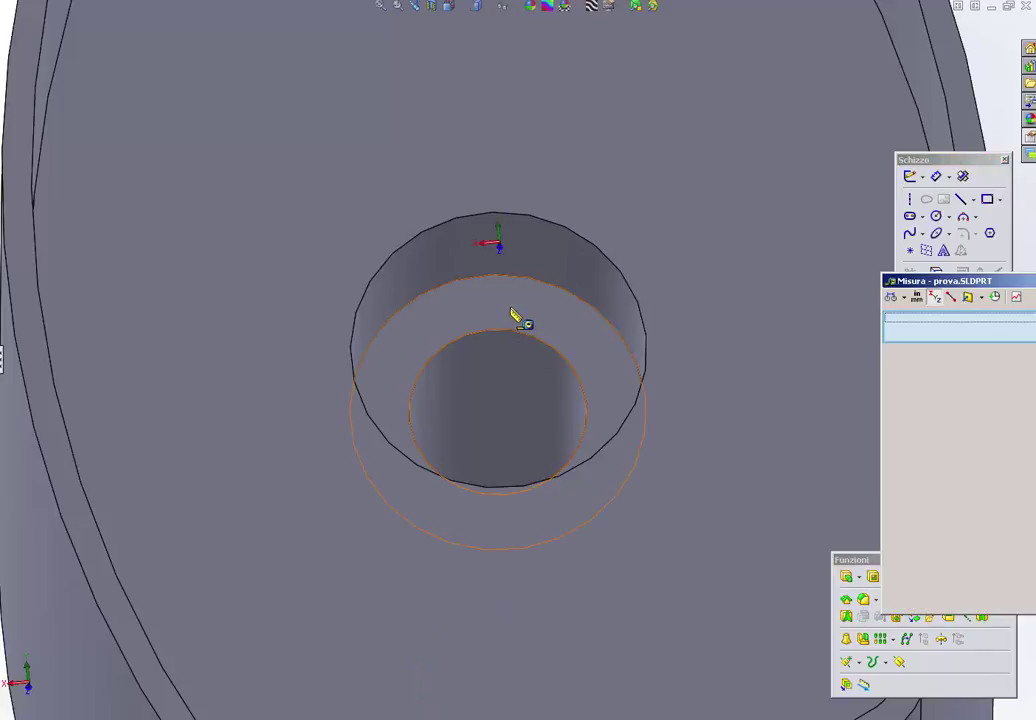
{"action": "left_click", "coordinate": [510, 309]}
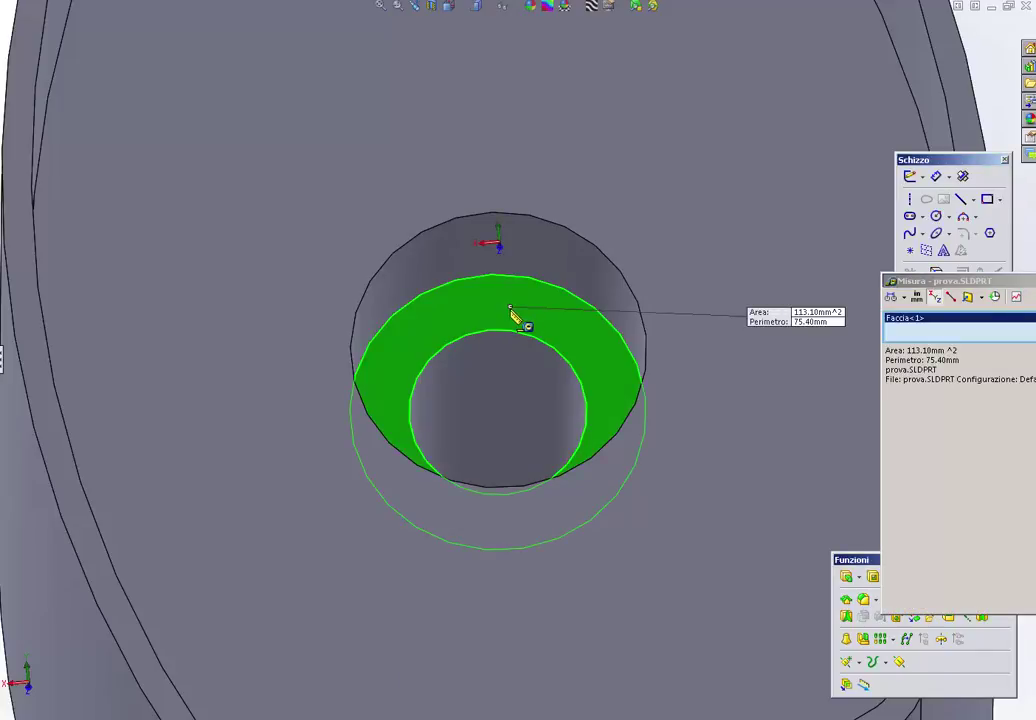
{"action": "left_click", "coordinate": [508, 154]}
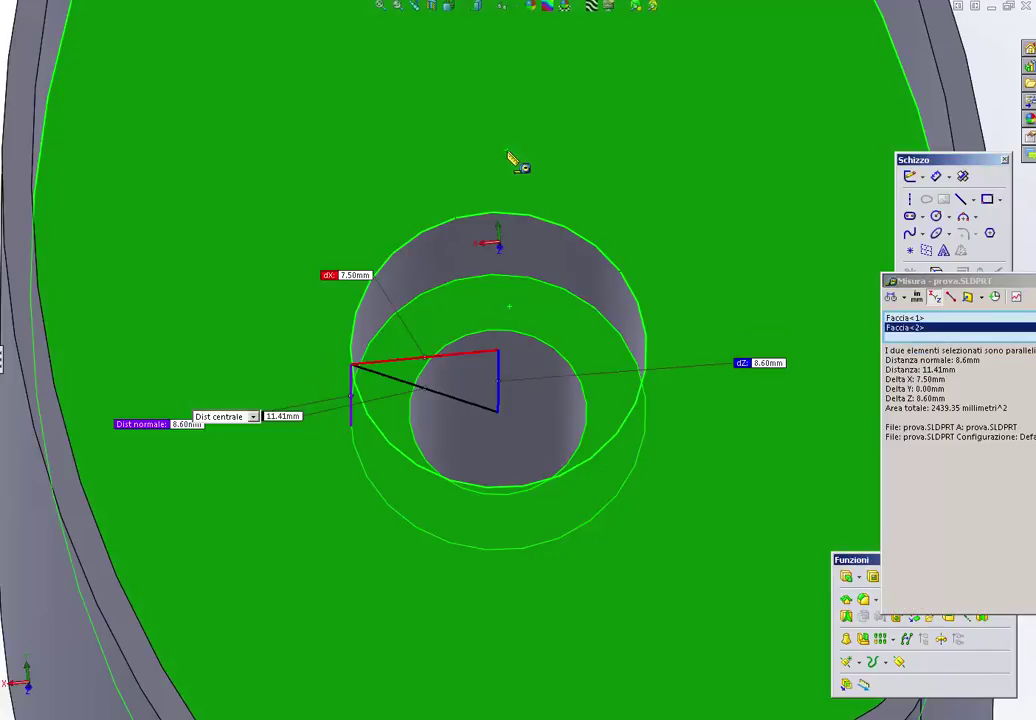
{"action": "key", "text": "Escape"}
{"action": "middle_click_drag", "start_coordinate": [513, 294], "coordinate": [488, 283]}
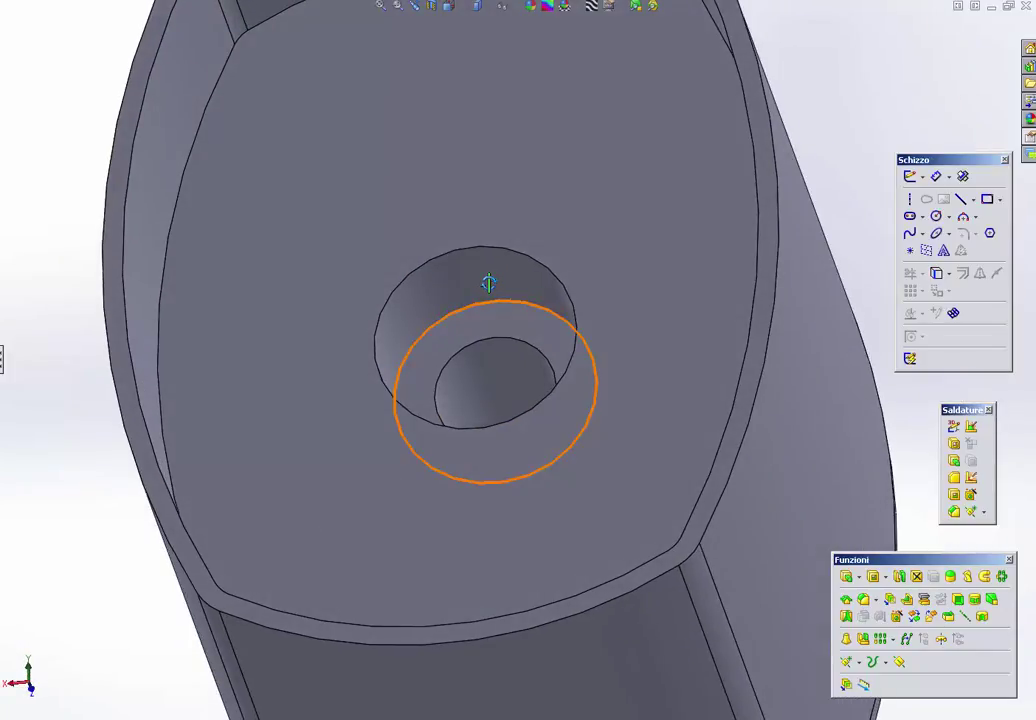
{"action": "key", "text": "Return"}
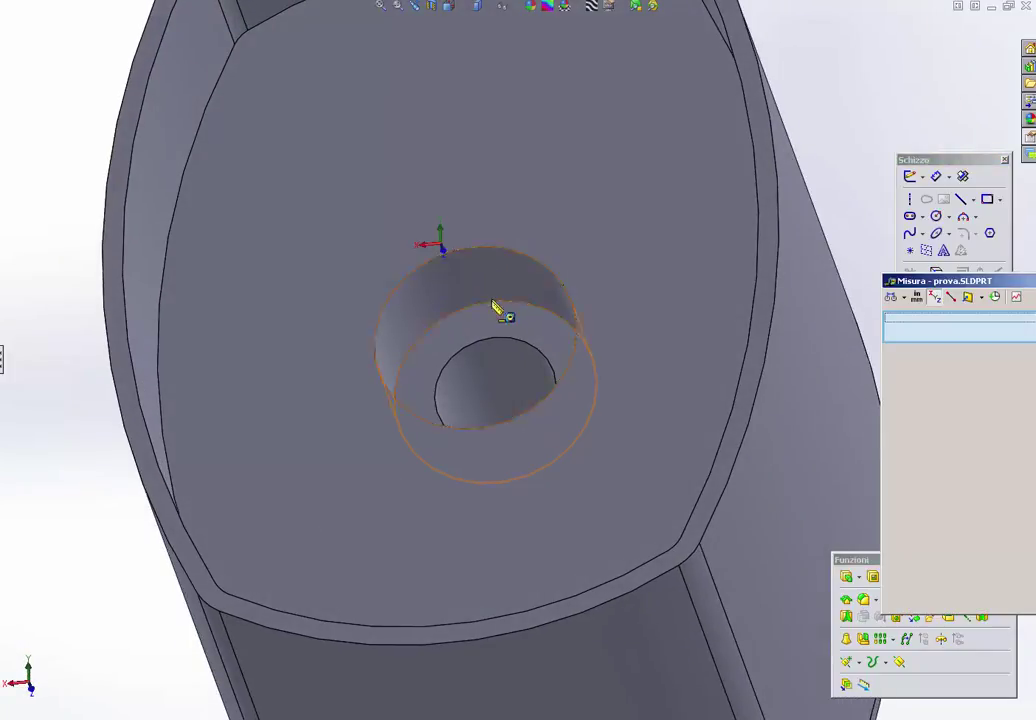
{"action": "left_click", "coordinate": [493, 317]}
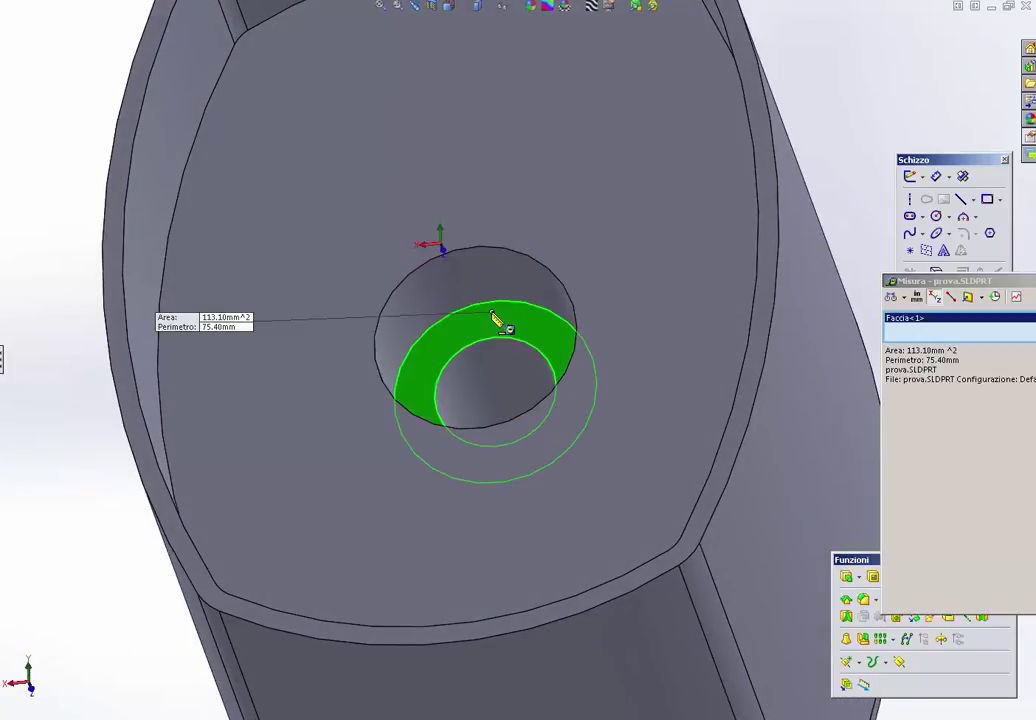
{"action": "left_click", "coordinate": [487, 242]}
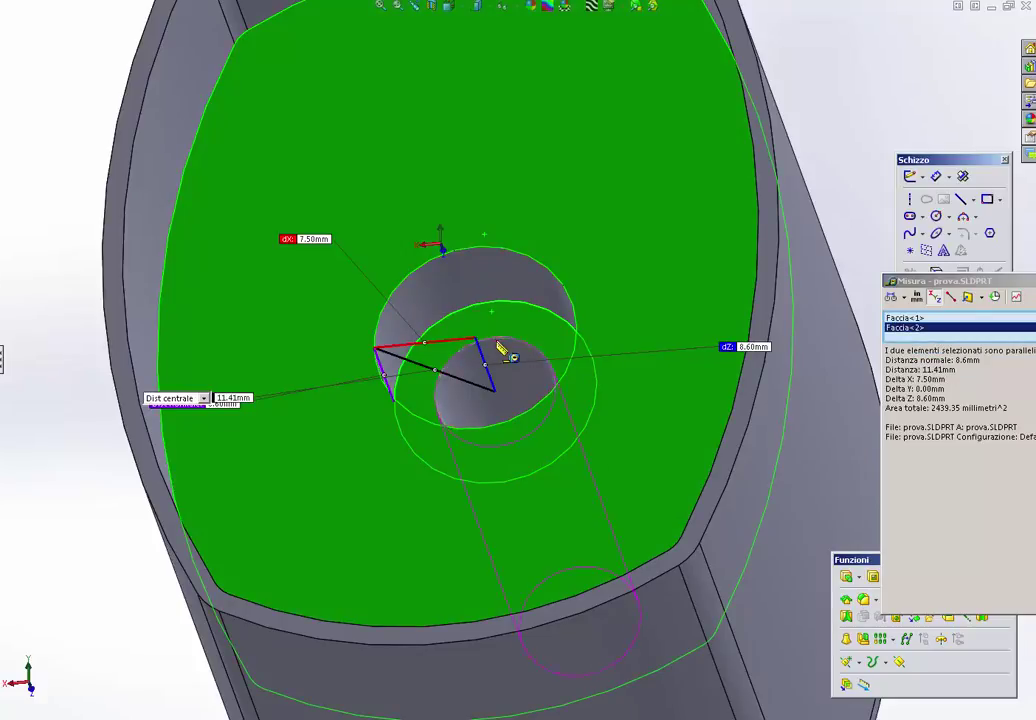
{"action": "middle_click_drag", "start_coordinate": [504, 353], "coordinate": [537, 333]}
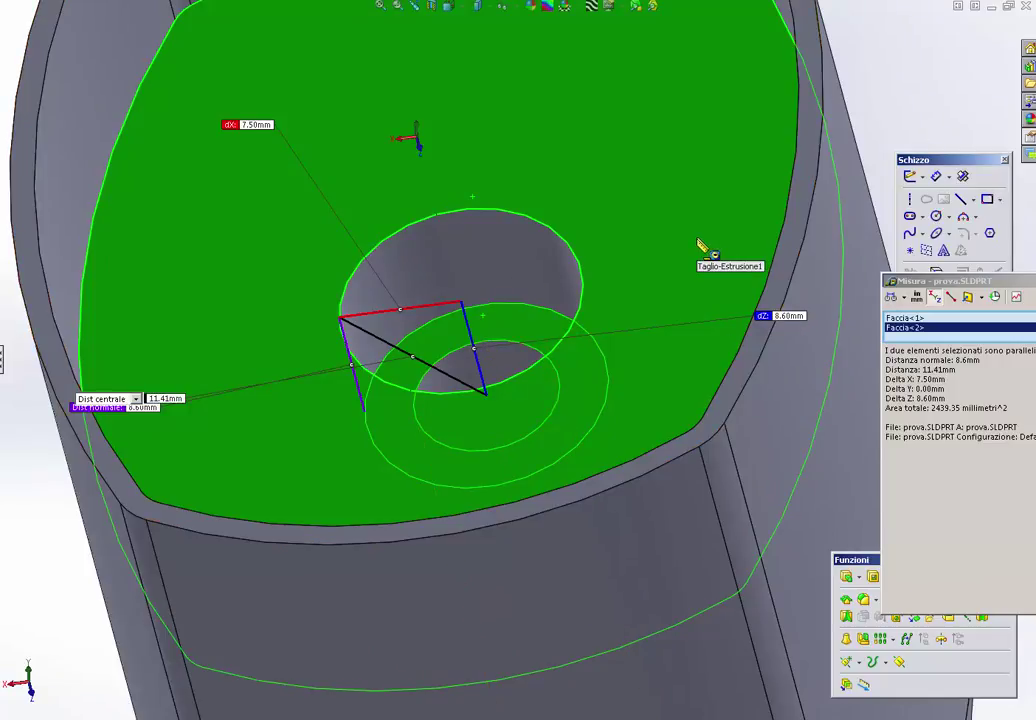
{"action": "key", "text": "Escape"}
{"action": "key", "text": "f"}
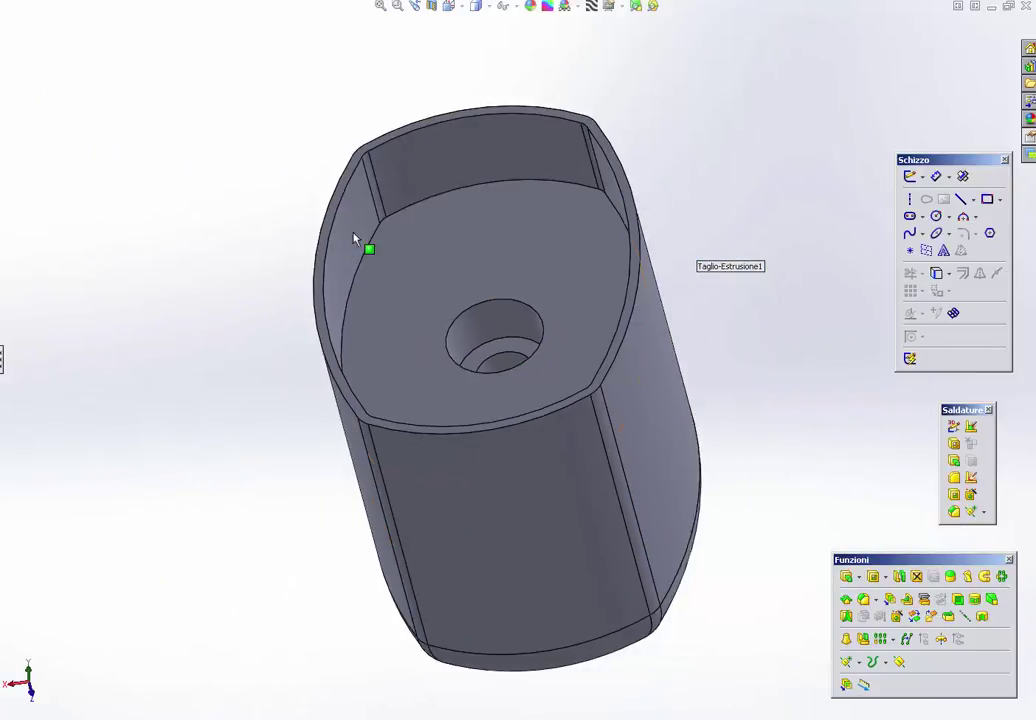
{"action": "left_click", "coordinate": [10, 196]}
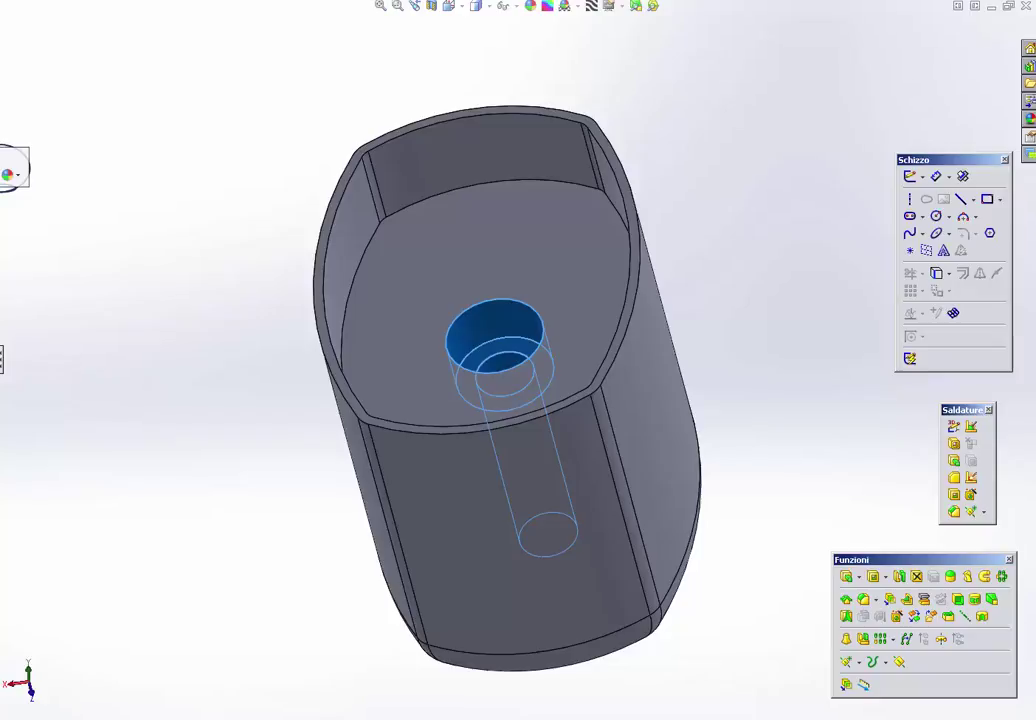
{"action": "left_click", "coordinate": [85, 205]}
{"action": "left_click", "coordinate": [10, 193]}
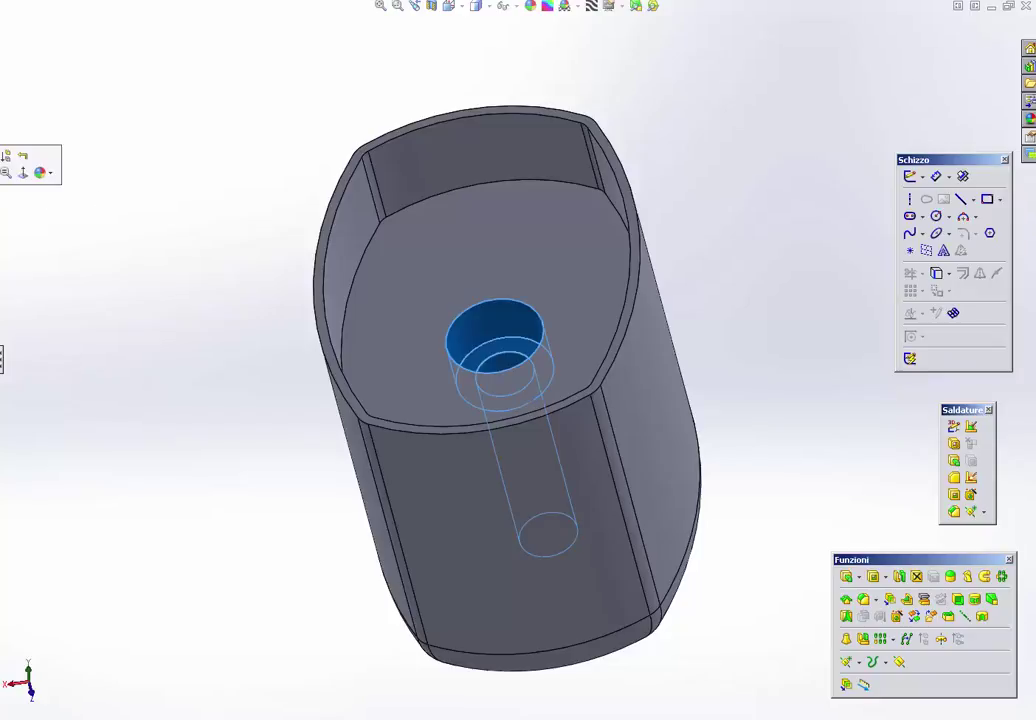
{"action": "key", "text": "Delete"}
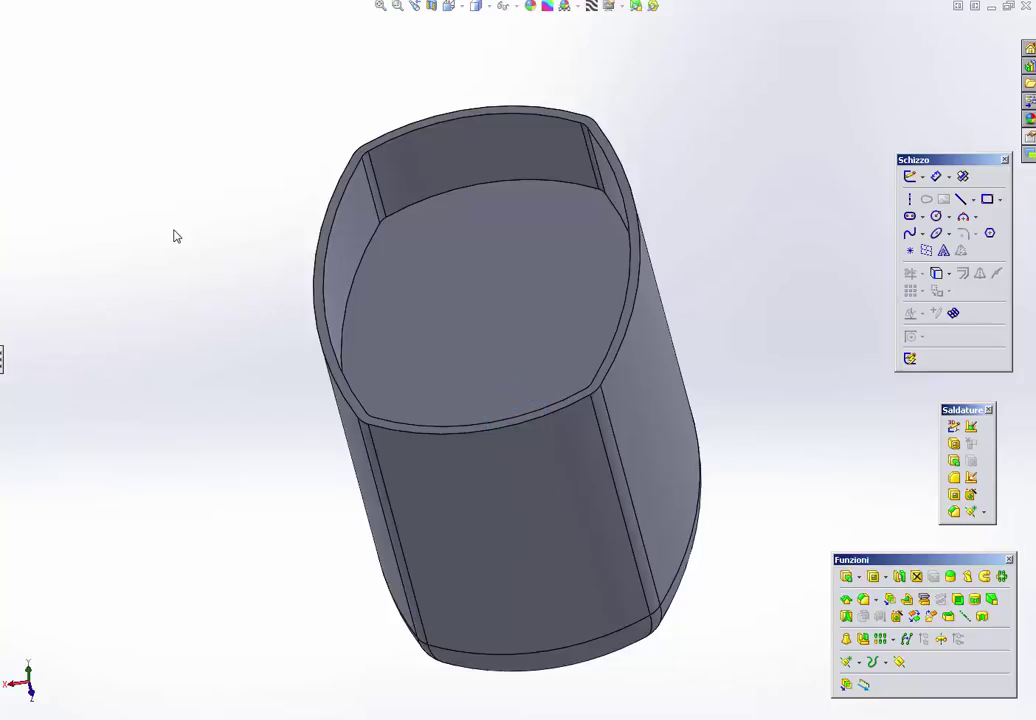
{"action": "middle_click_drag", "start_coordinate": [173, 234], "coordinate": [273, 271]}
{"action": "key", "text": "ctrl+3"}
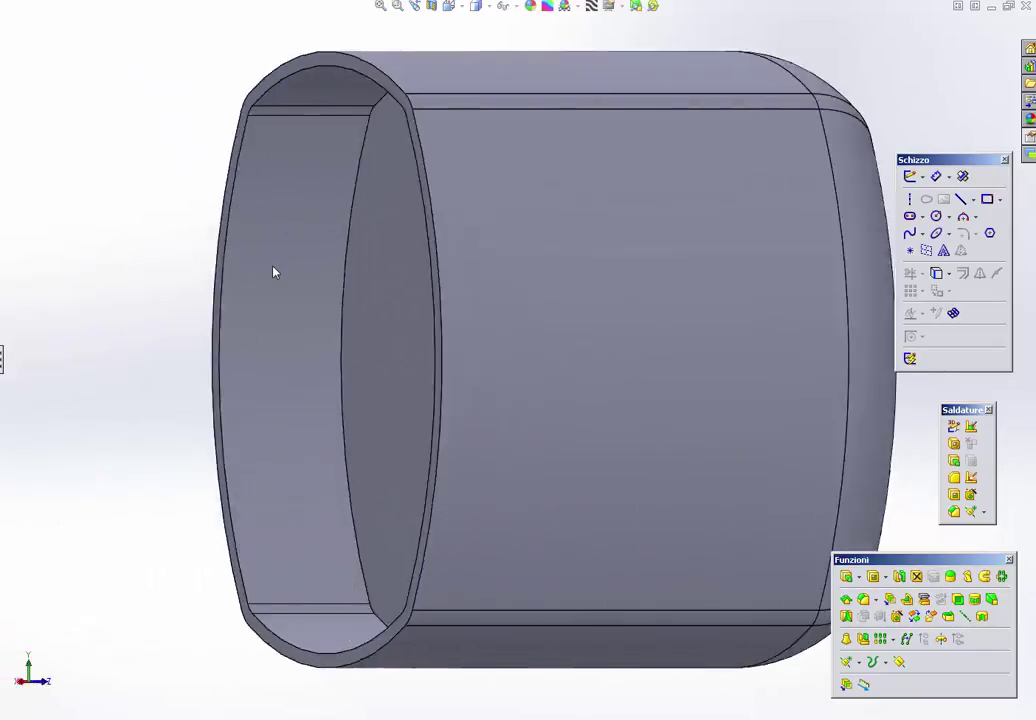
{"action": "left_click", "coordinate": [27, 686]}
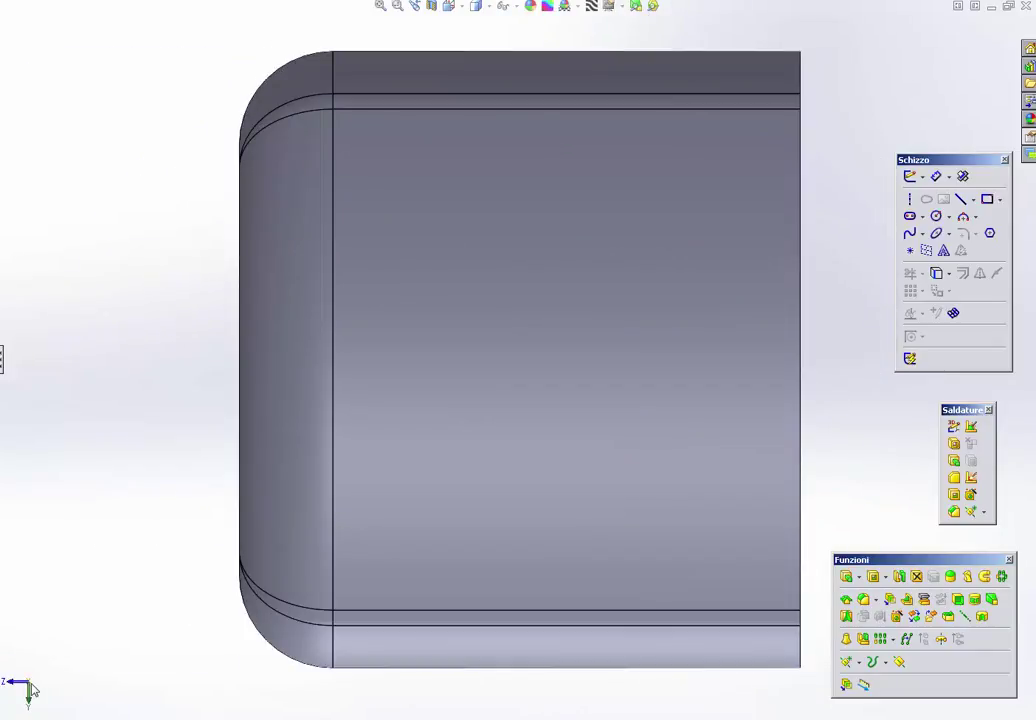
{"action": "key", "text": "f"}
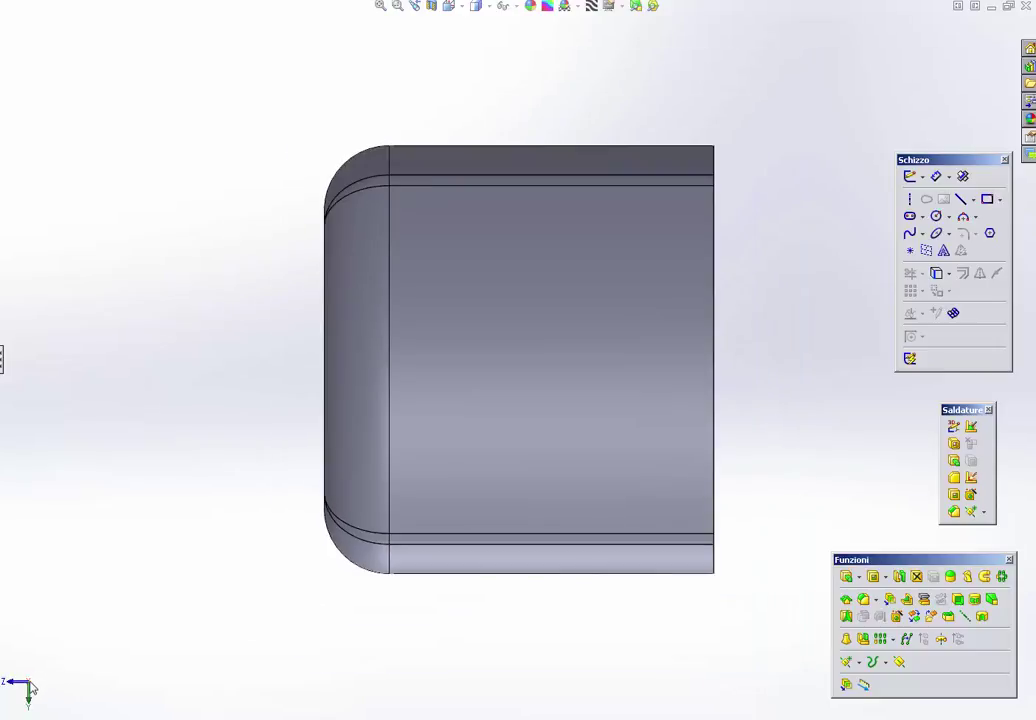
{"action": "left_click", "coordinate": [30, 686]}
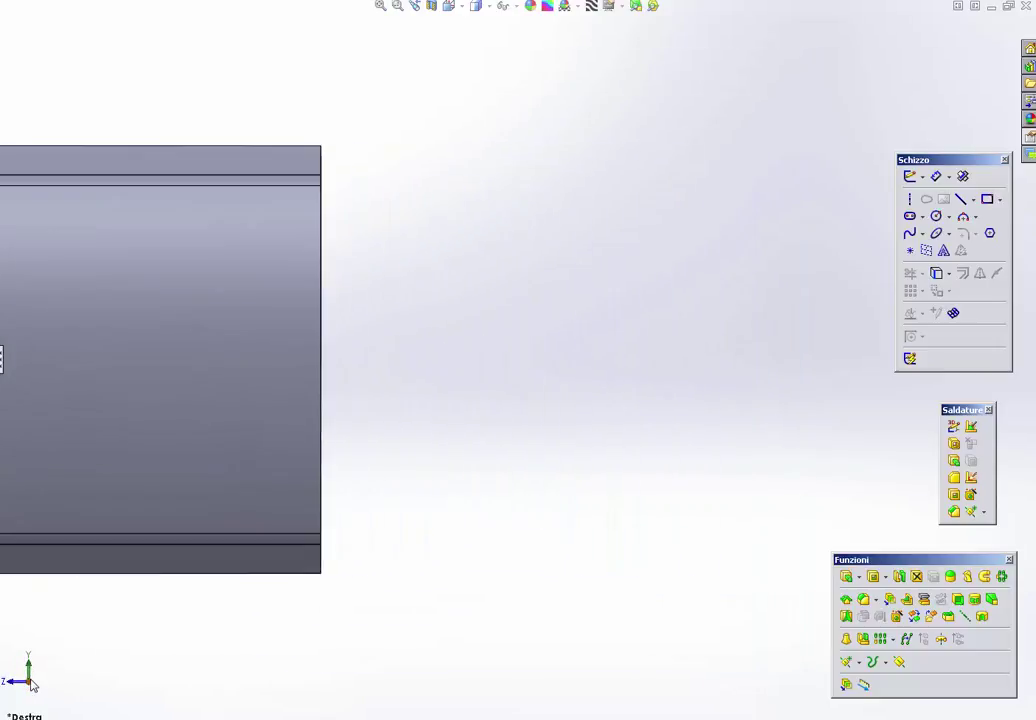
{"action": "left_click", "coordinate": [31, 684]}
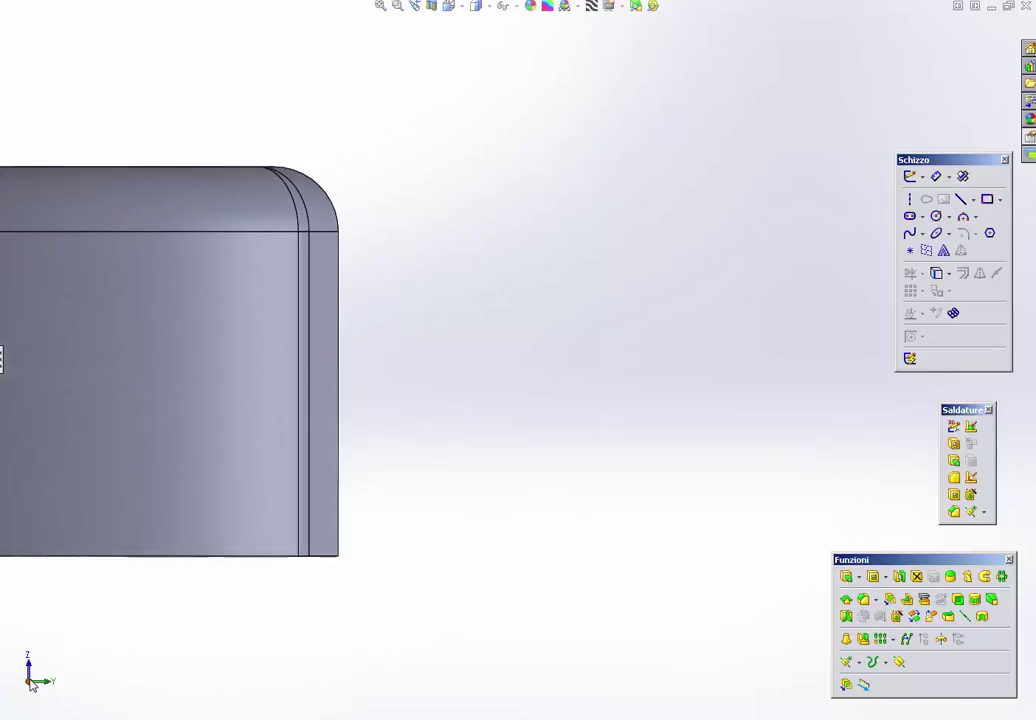
{"action": "left_click", "coordinate": [31, 684]}
{"action": "scroll", "coordinate": [180, 607], "scroll_direction": "down", "scroll_amount": 2}
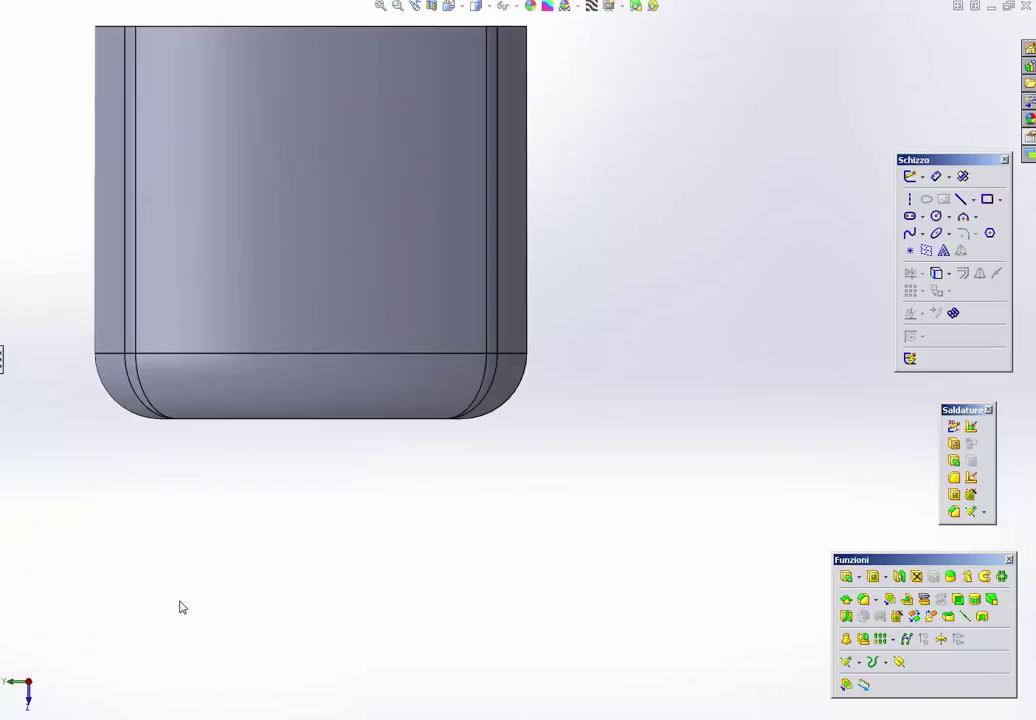
{"action": "key", "text": "f"}
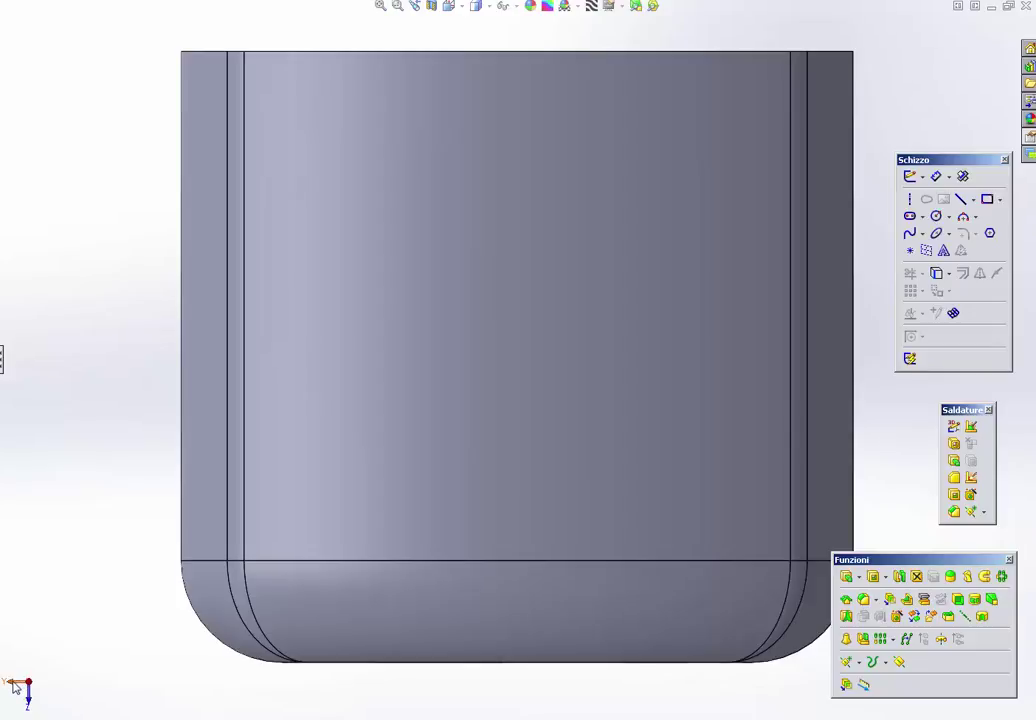
{"action": "left_click", "coordinate": [15, 686]}
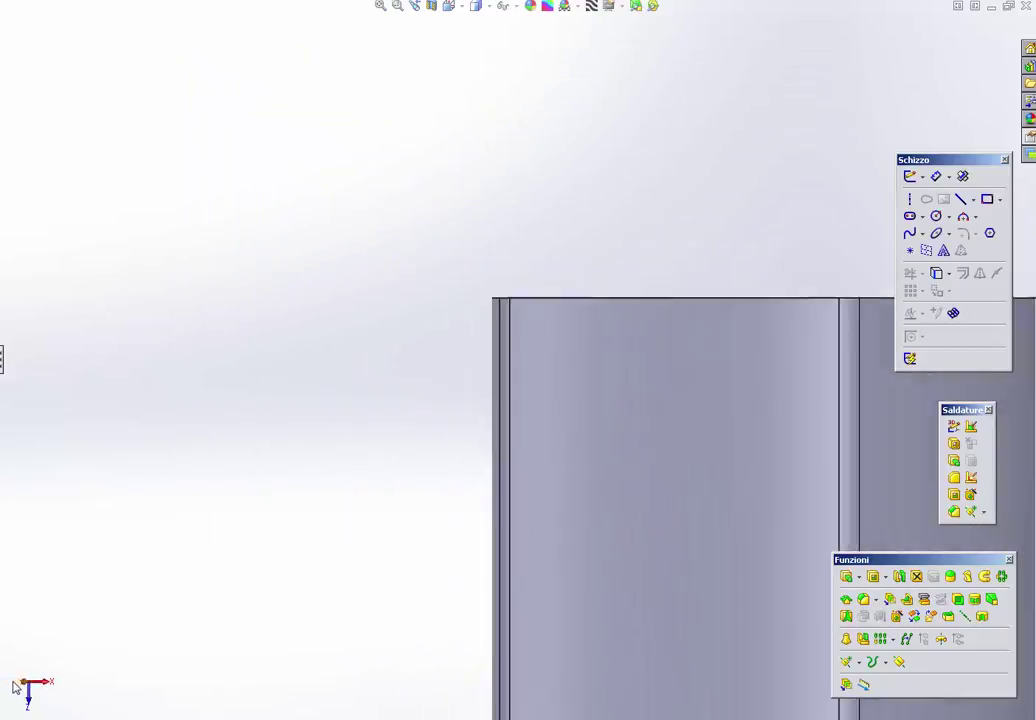
{"action": "scroll", "coordinate": [539, 583], "scroll_direction": "up", "scroll_amount": 3}
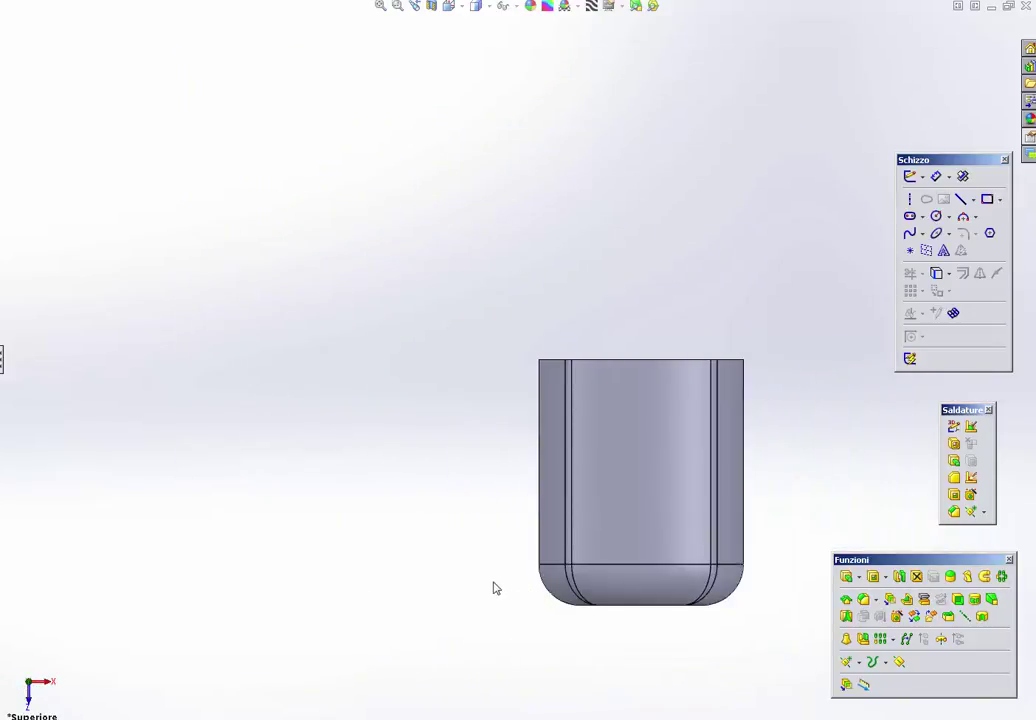
{"action": "left_click", "coordinate": [52, 684]}
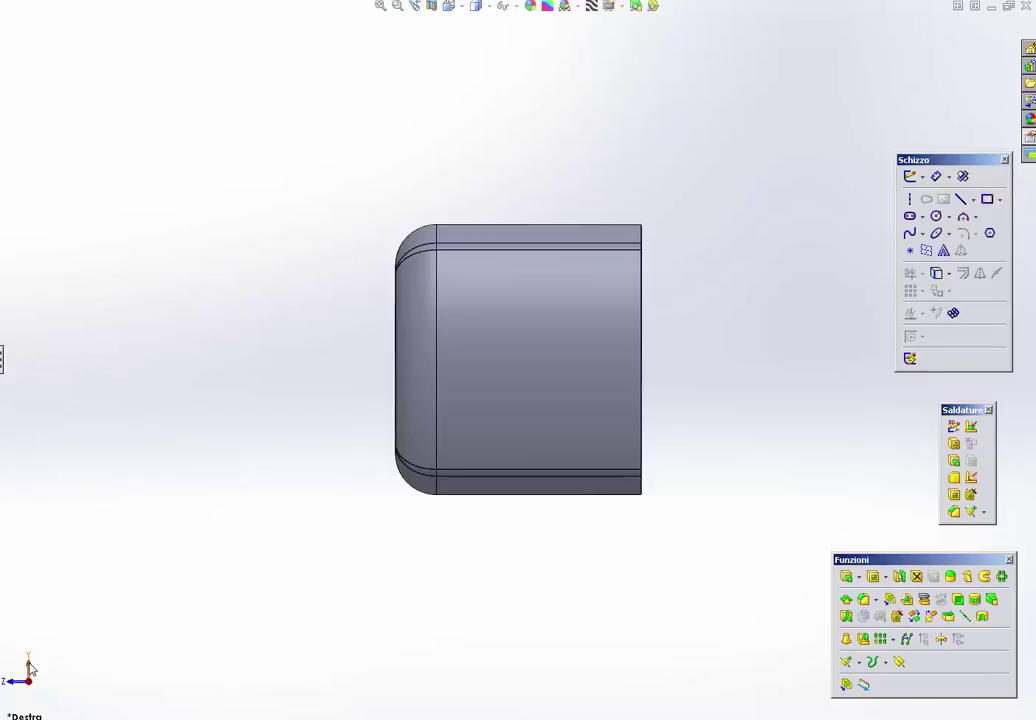
{"action": "left_click", "coordinate": [30, 666]}
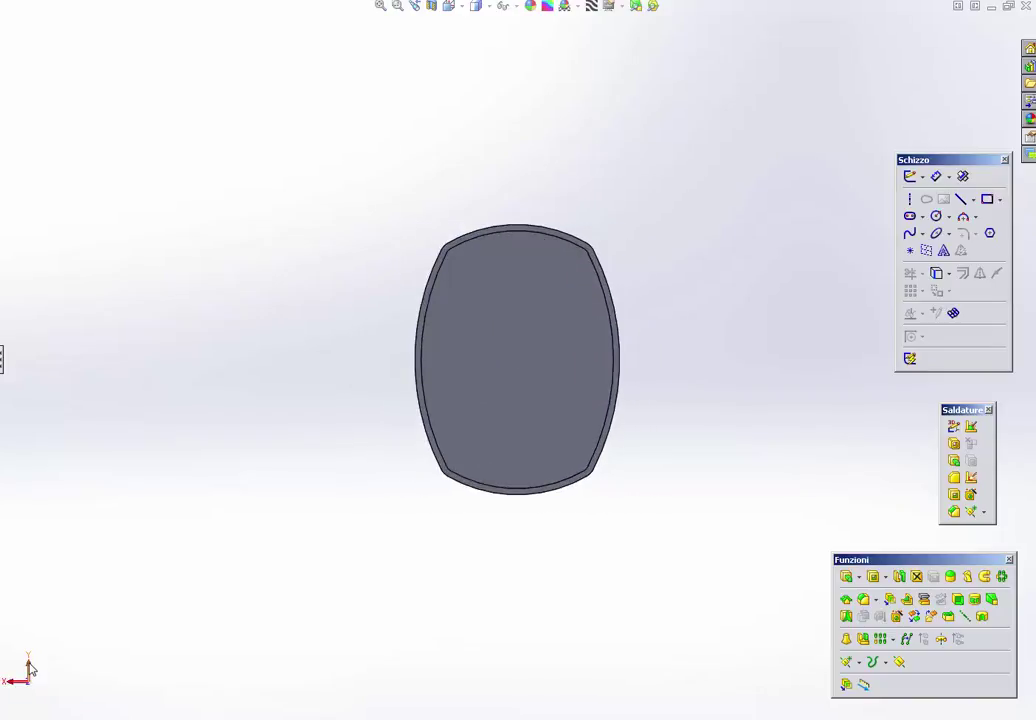
{"action": "left_click", "coordinate": [30, 666]}
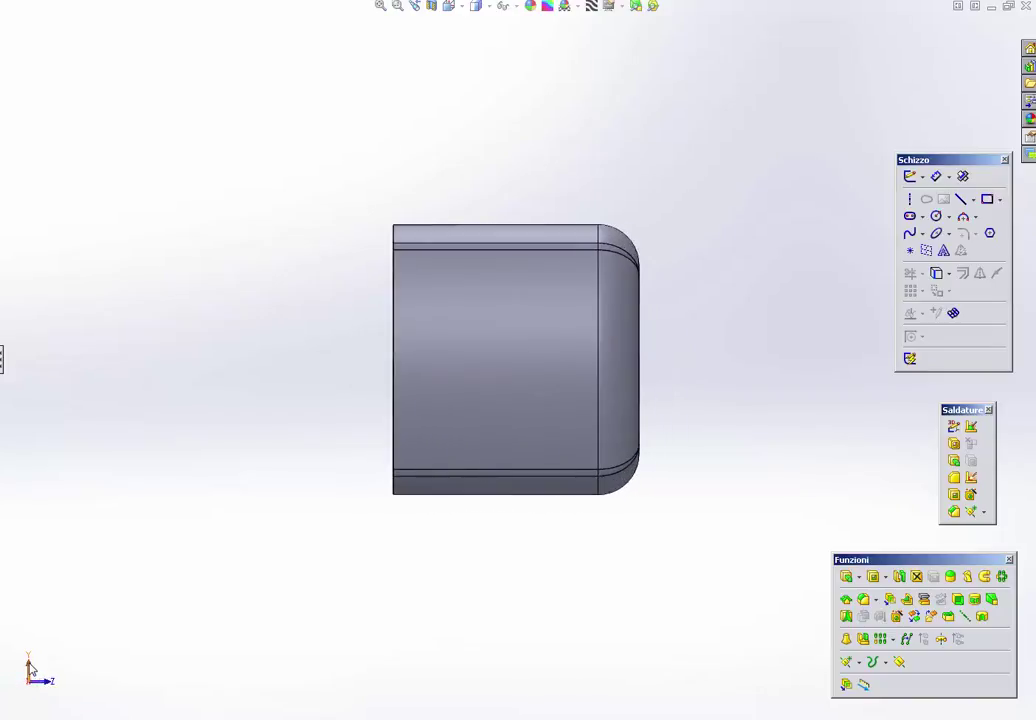
{"action": "left_click", "coordinate": [30, 666]}
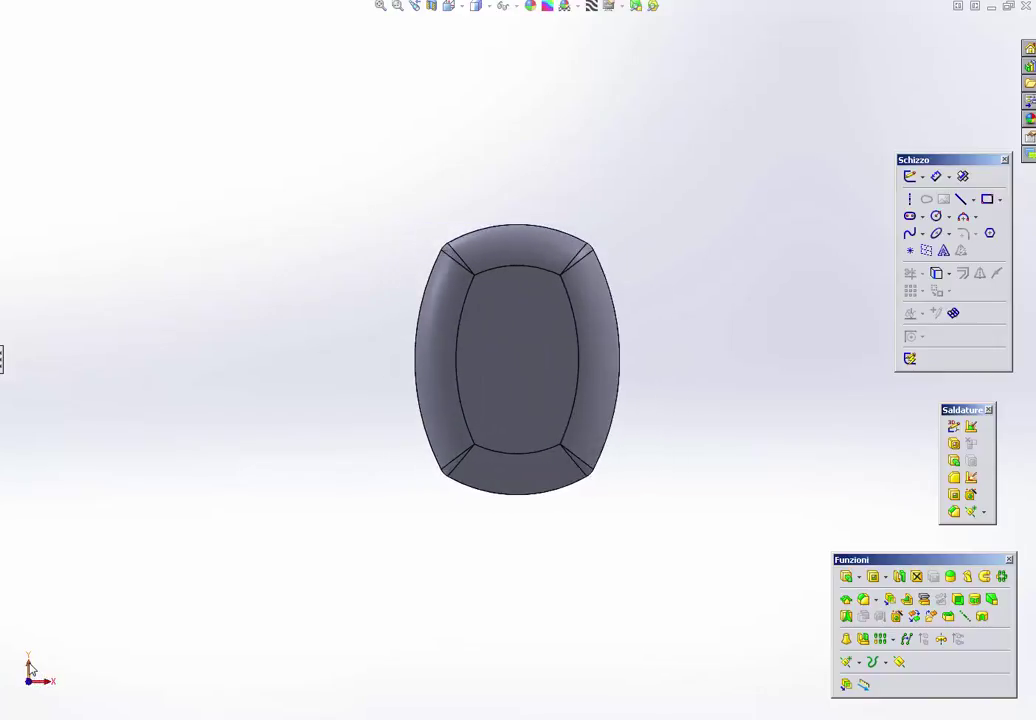
{"action": "left_click", "coordinate": [30, 666]}
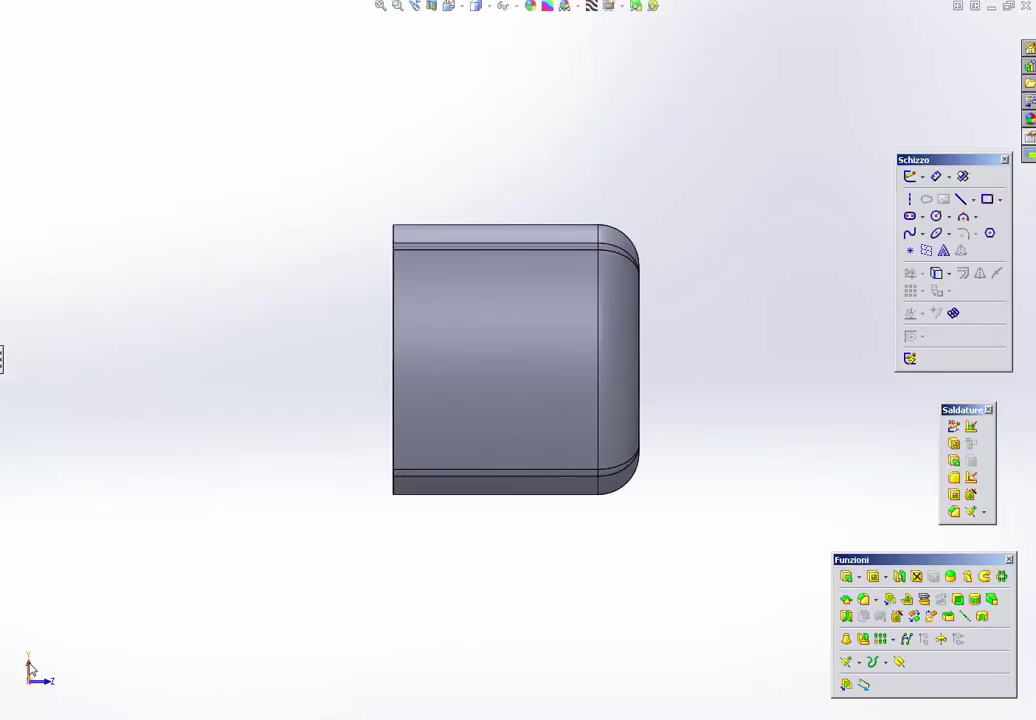
{"action": "left_click", "coordinate": [30, 666]}
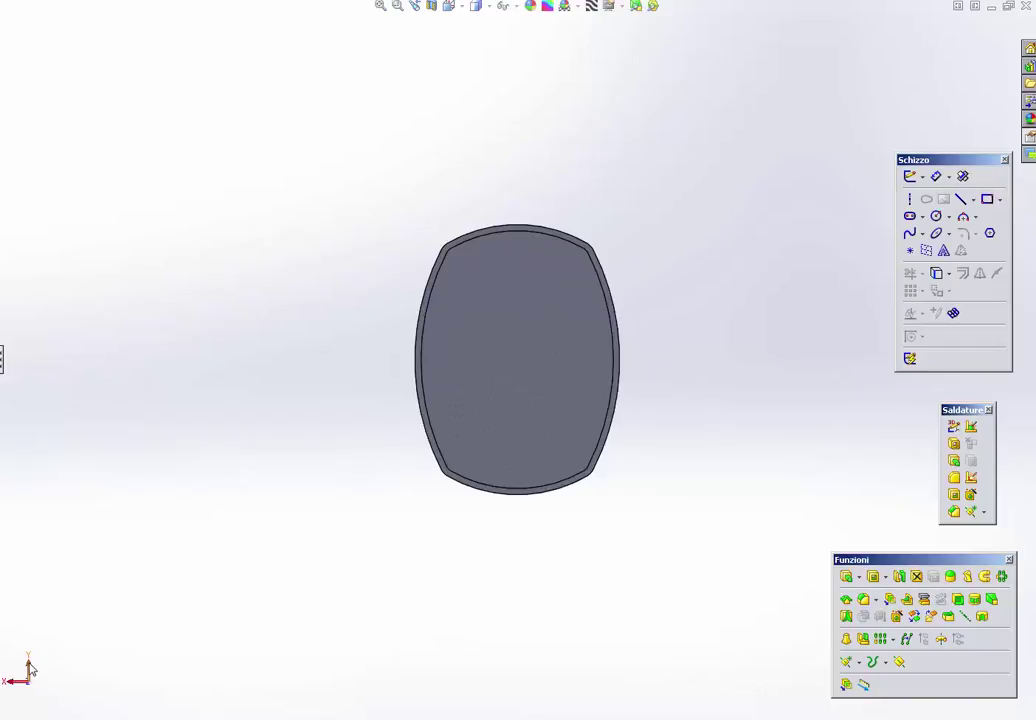
{"action": "left_click", "coordinate": [30, 666]}
Step: Start a new sketch on the Piano superiore plane, viewed from the top
{"action": "mouse_move", "coordinate": [326, 601]}
{"action": "middle_mouse_down"}
{"action": "mouse_move", "coordinate": [341, 598]}
{"action": "mouse_move", "coordinate": [194, 537]}
{"action": "middle_mouse_up"}
{"action": "left_click", "coordinate": [473, 384]}
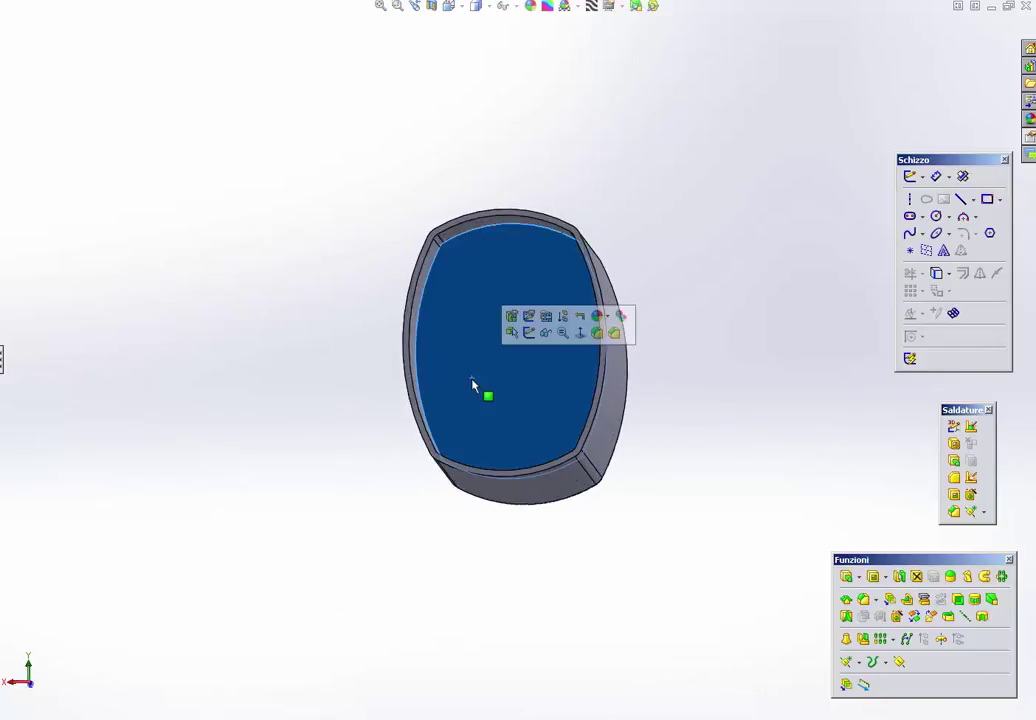
{"action": "key", "text": "ctrl+8"}
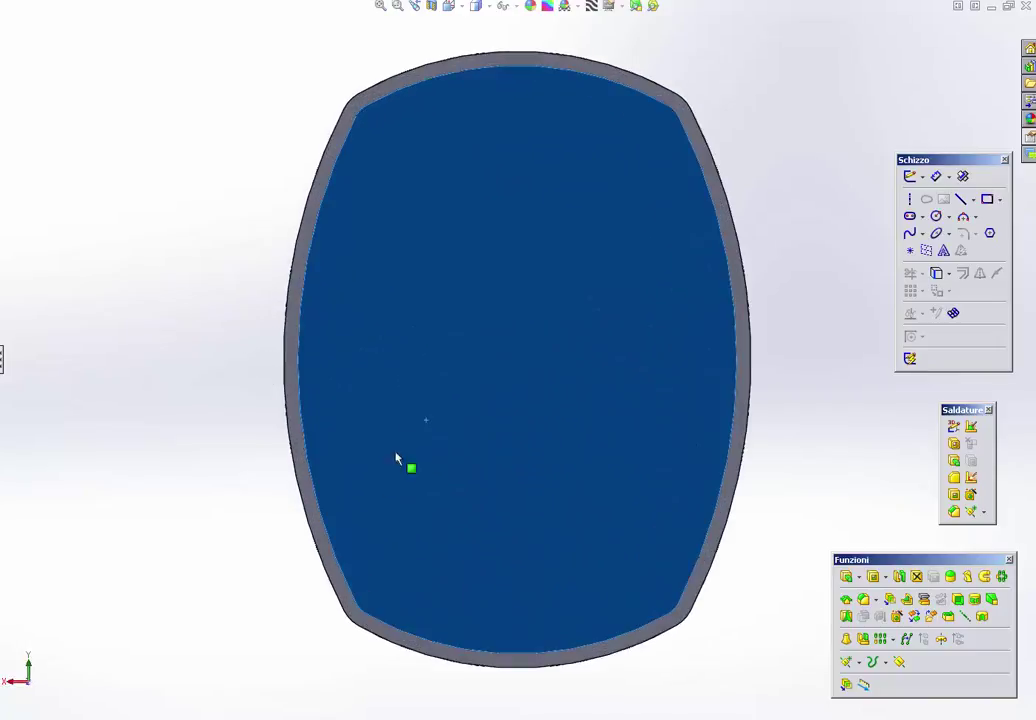
{"action": "middle_click_drag", "start_coordinate": [398, 455], "coordinate": [500, 411]}
{"action": "scroll", "coordinate": [500, 411], "scroll_direction": "up", "scroll_amount": 4}
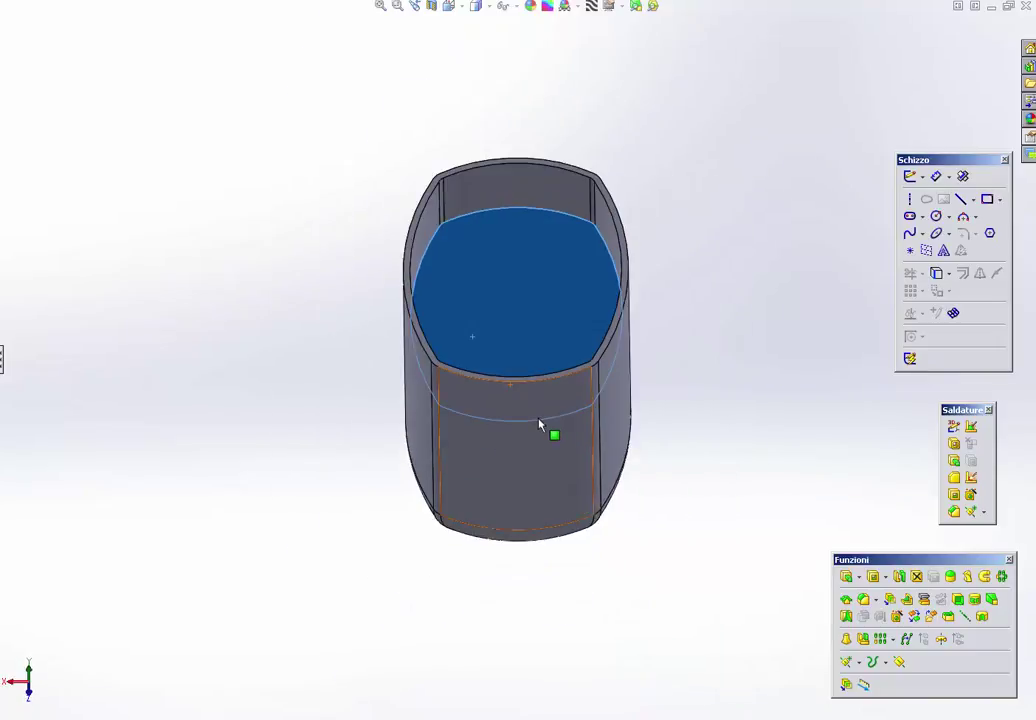
{"action": "left_click", "coordinate": [472, 336]}
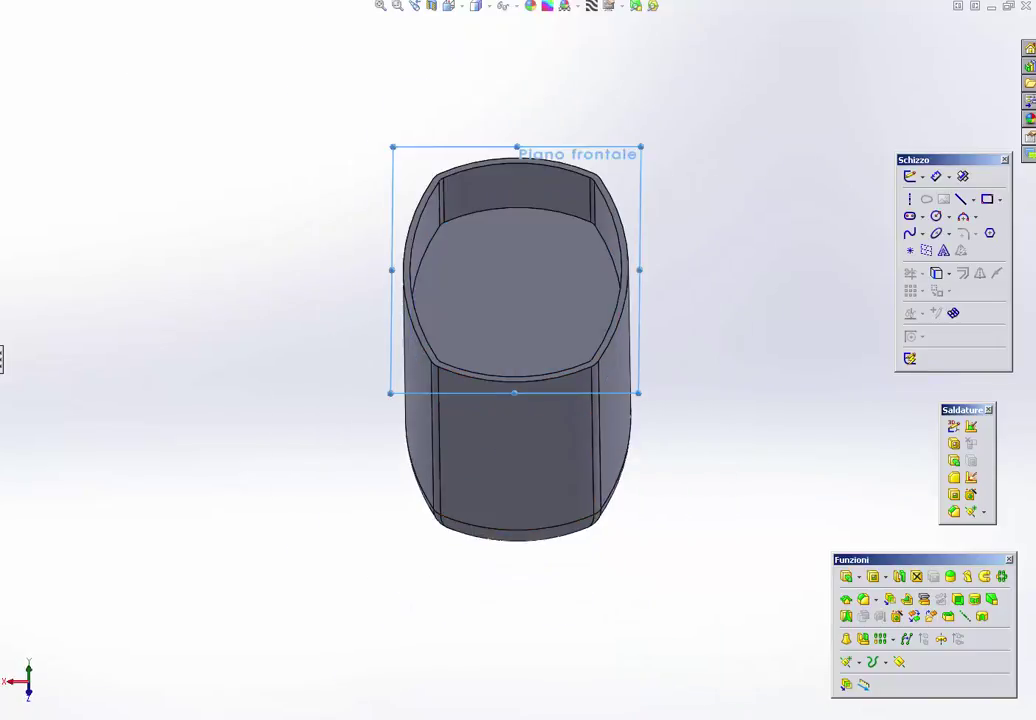
{"action": "middle_click_drag", "start_coordinate": [296, 245], "coordinate": [335, 198]}
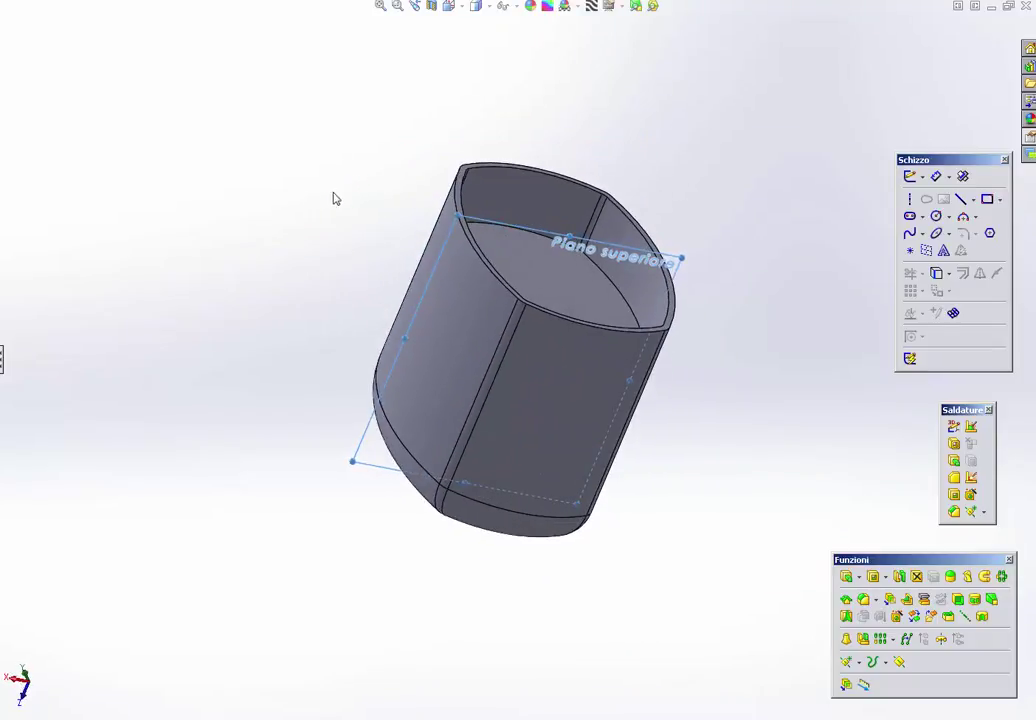
{"action": "key", "text": "ctrl+5"}
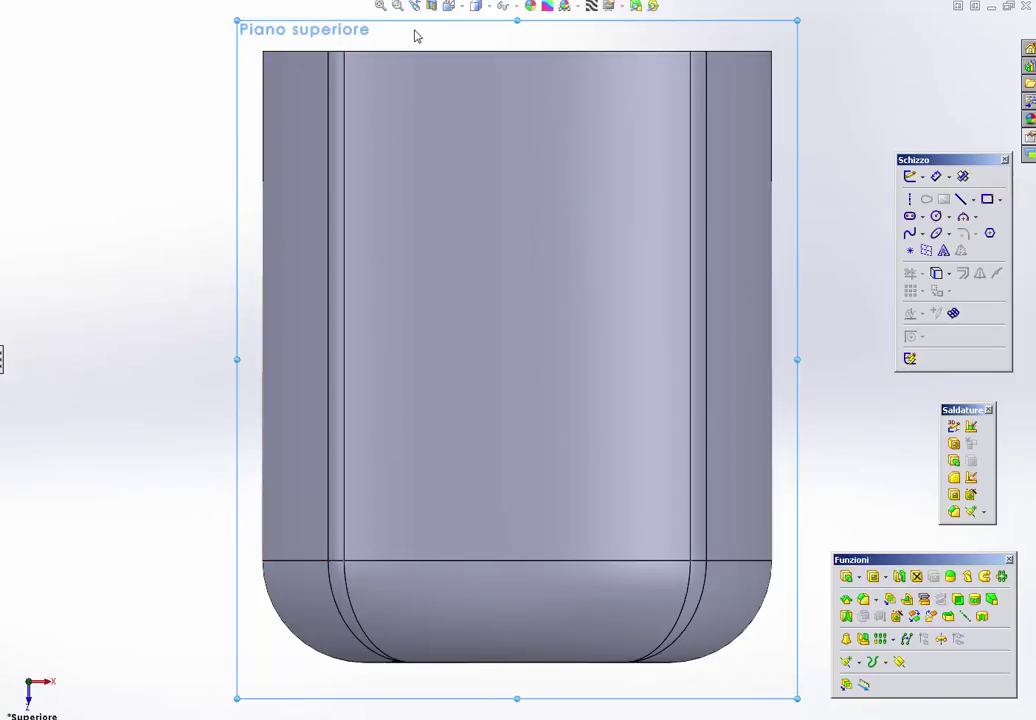
{"action": "left_click", "coordinate": [910, 177]}
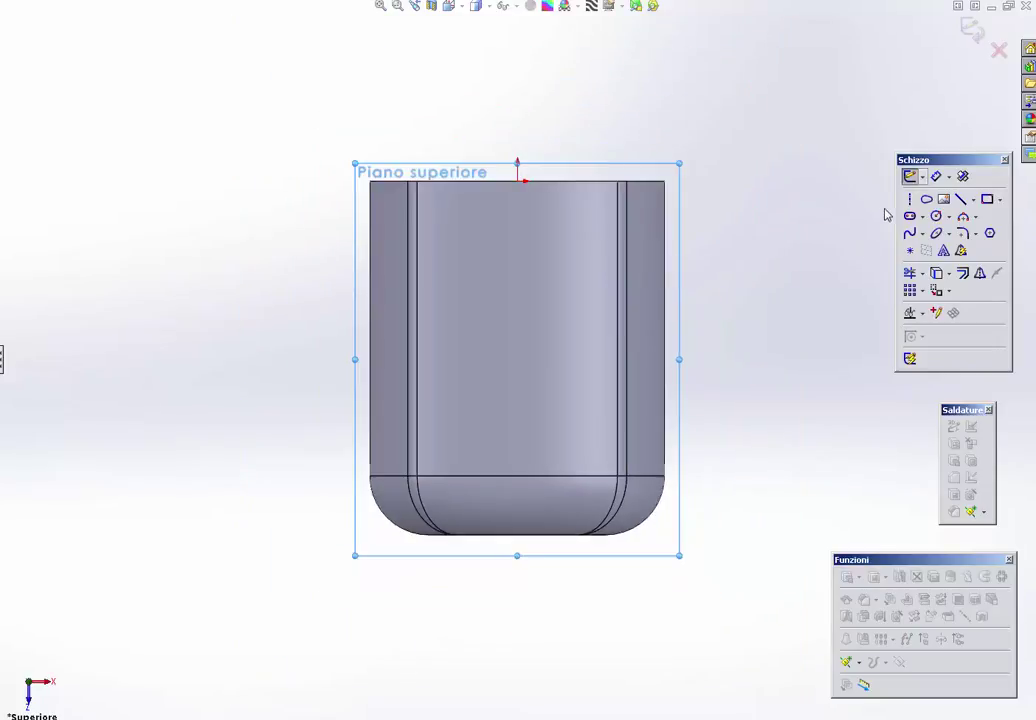
Step: Draw a vertical centerline from the origin down through the part and show the model in wireframe
{"action": "left_click", "coordinate": [910, 200]}
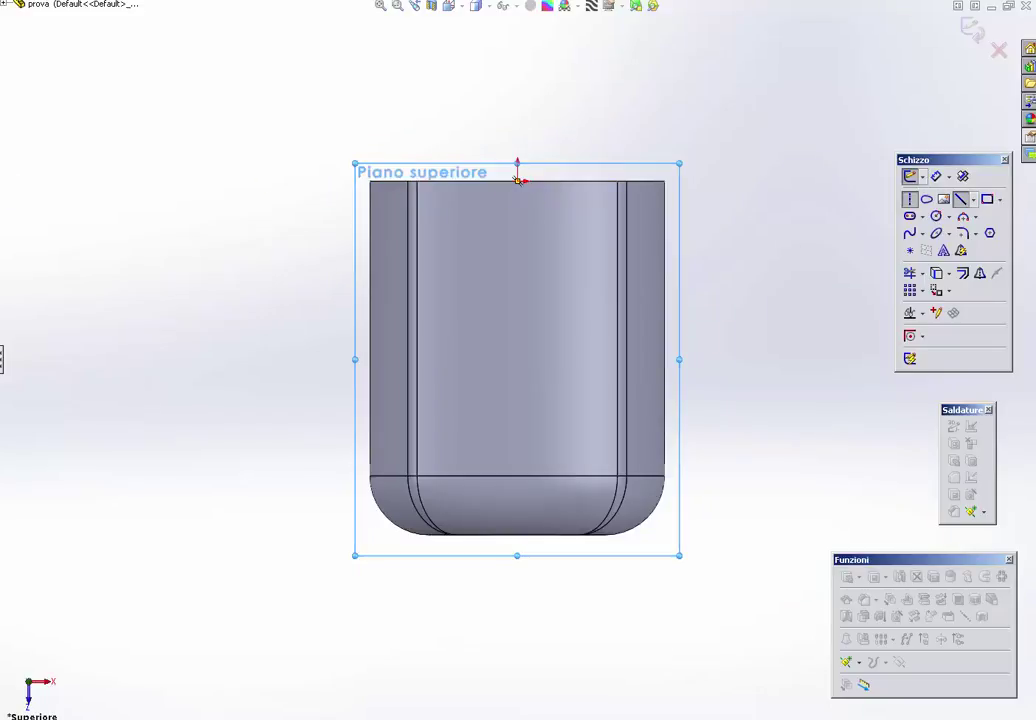
{"action": "scroll", "coordinate": [532, 194], "scroll_direction": "down", "scroll_amount": 1}
{"action": "left_click", "coordinate": [513, 189]}
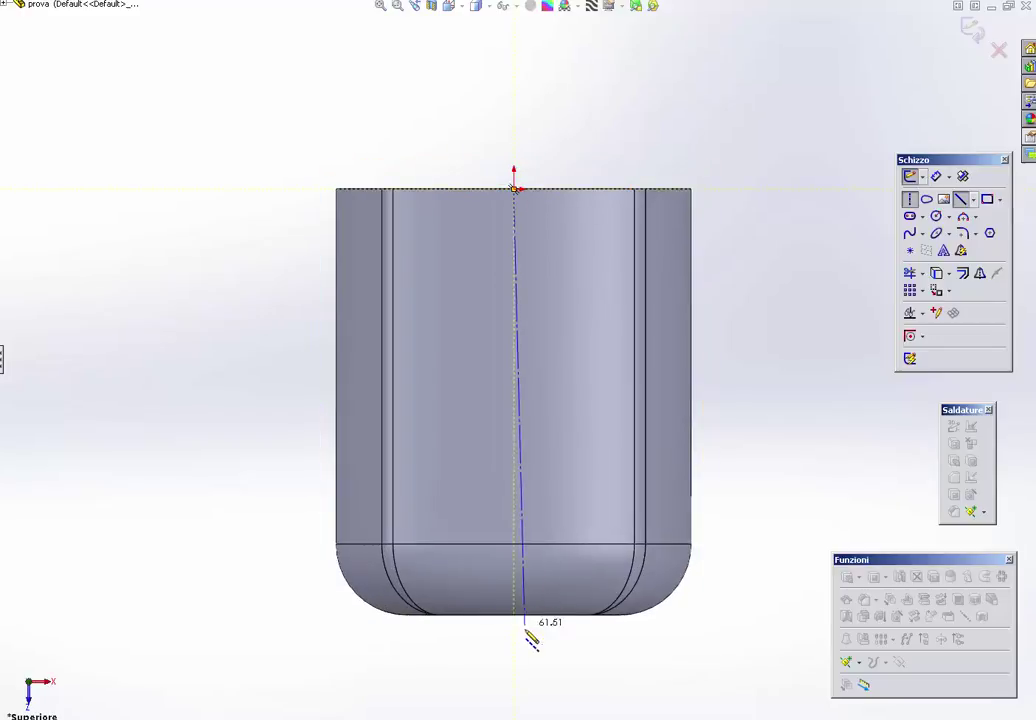
{"action": "left_click", "coordinate": [513, 672]}
{"action": "key", "text": "Escape"}
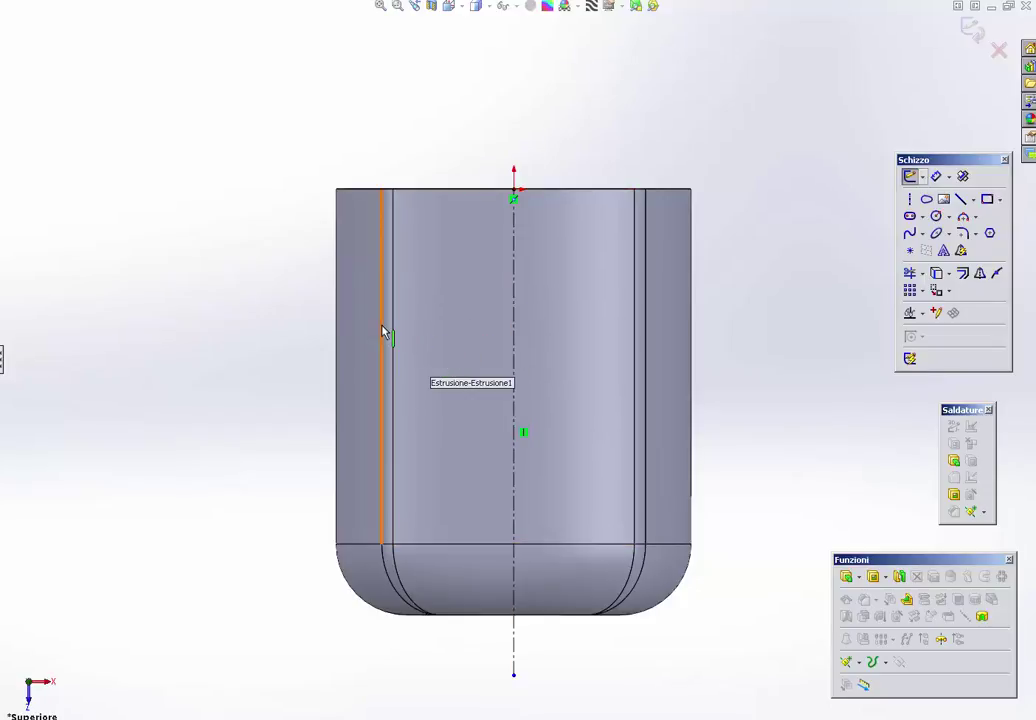
{"action": "key", "text": "w"}
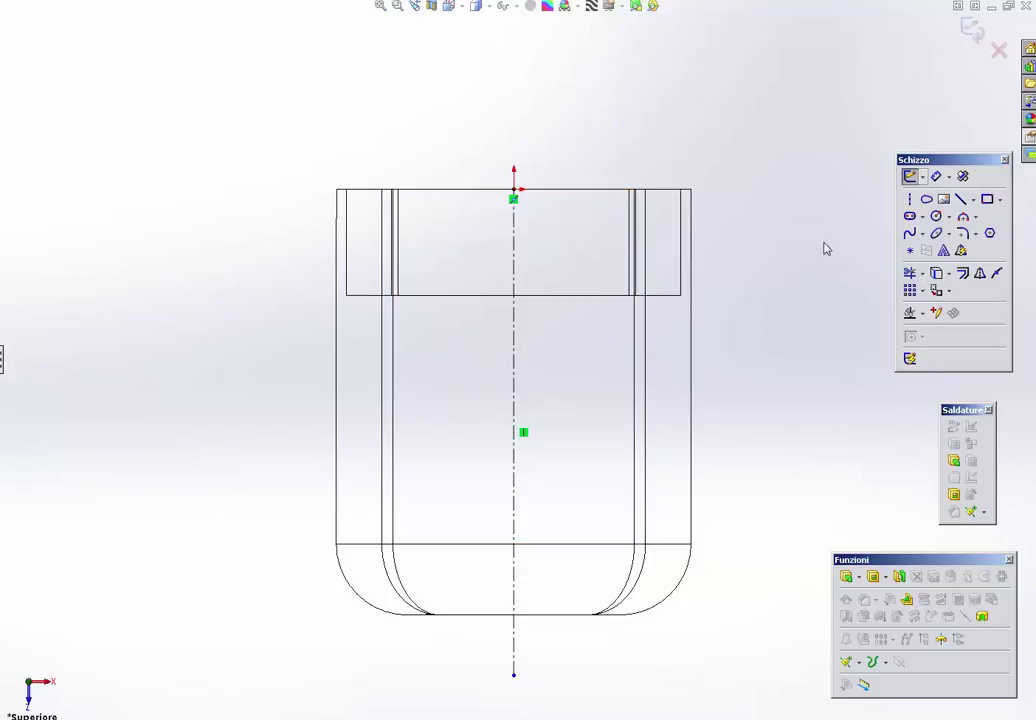
{"action": "left_click", "coordinate": [961, 199]}
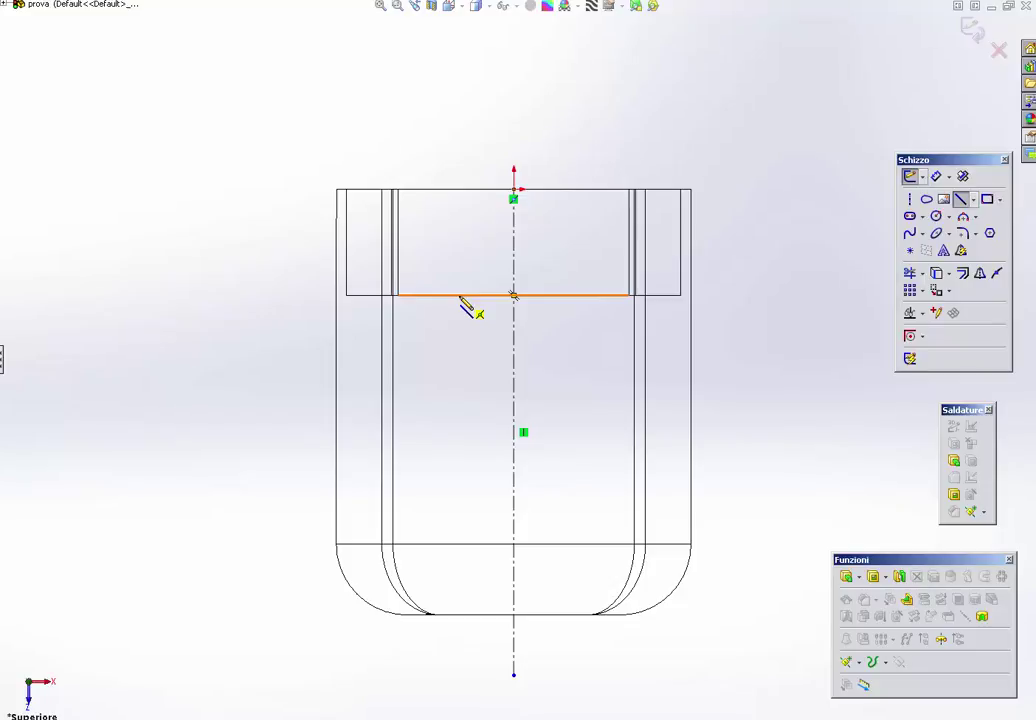
Step: Draw the closed zigzag stepped half-profile of lines, with its inner edge running along the centerline
{"action": "left_click", "coordinate": [460, 297]}
{"action": "left_click", "coordinate": [459, 334]}
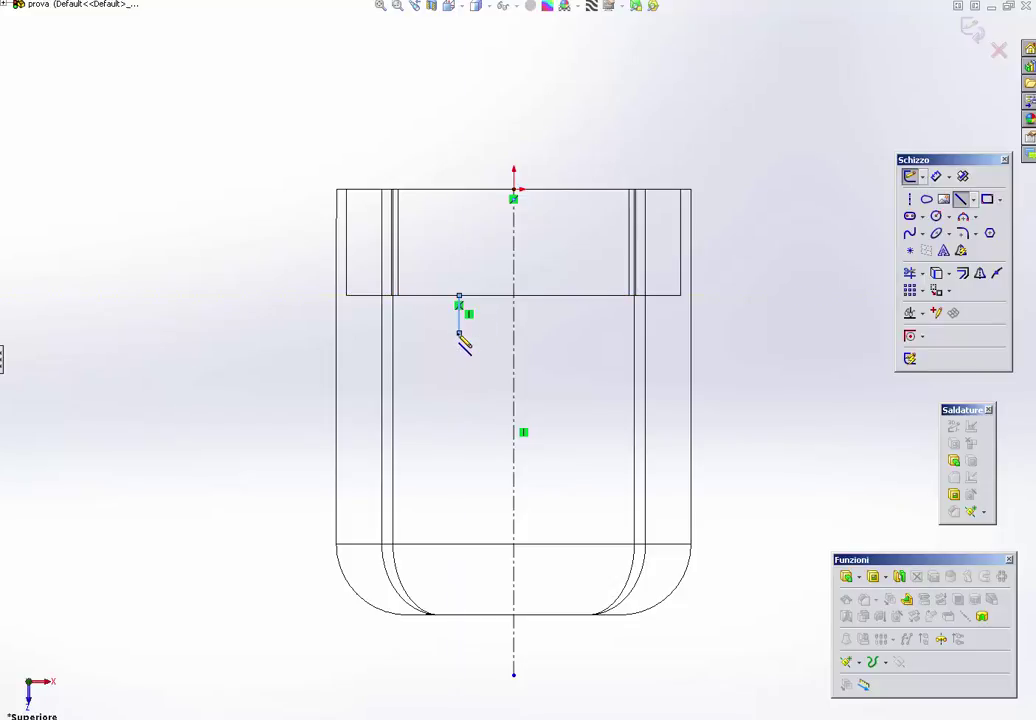
{"action": "left_click", "coordinate": [472, 357]}
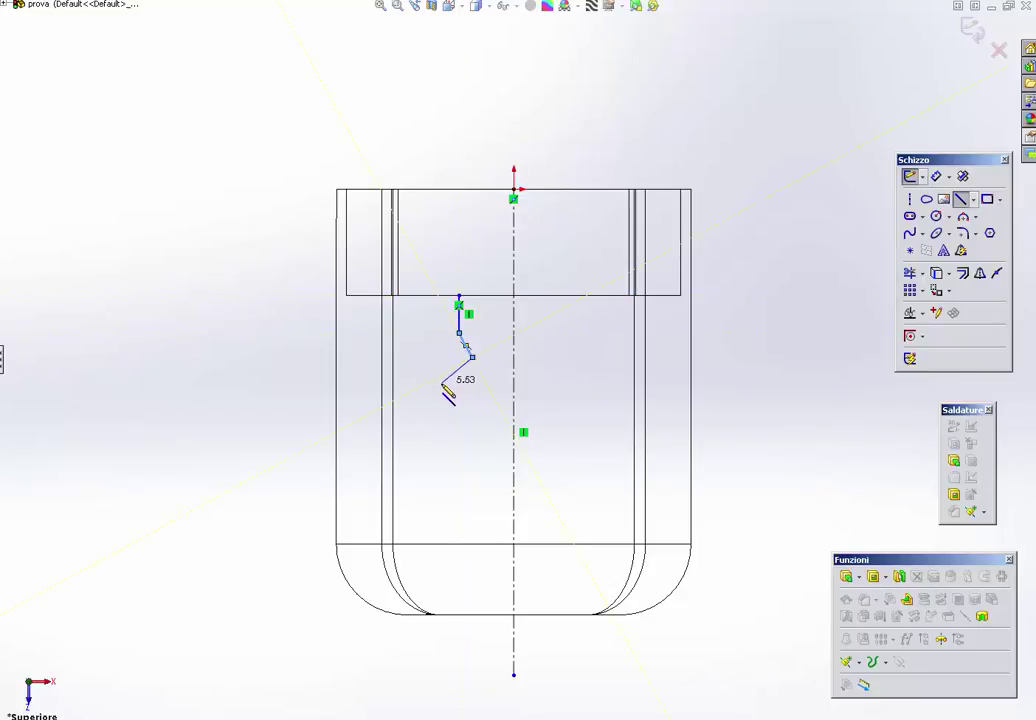
{"action": "left_click", "coordinate": [431, 392]}
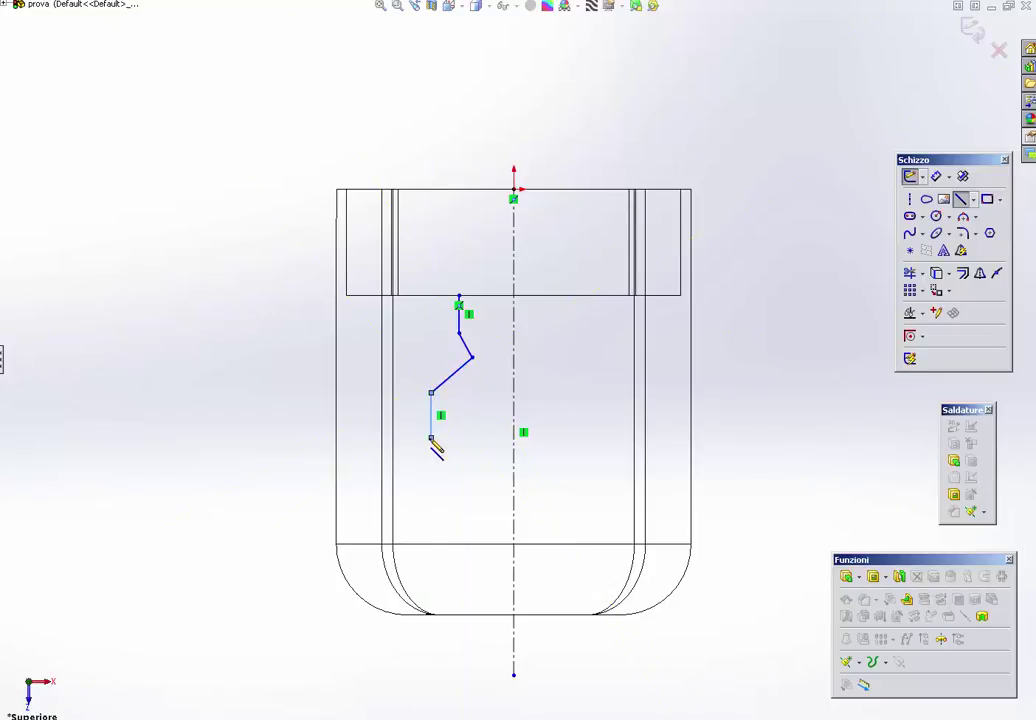
{"action": "left_click", "coordinate": [431, 437]}
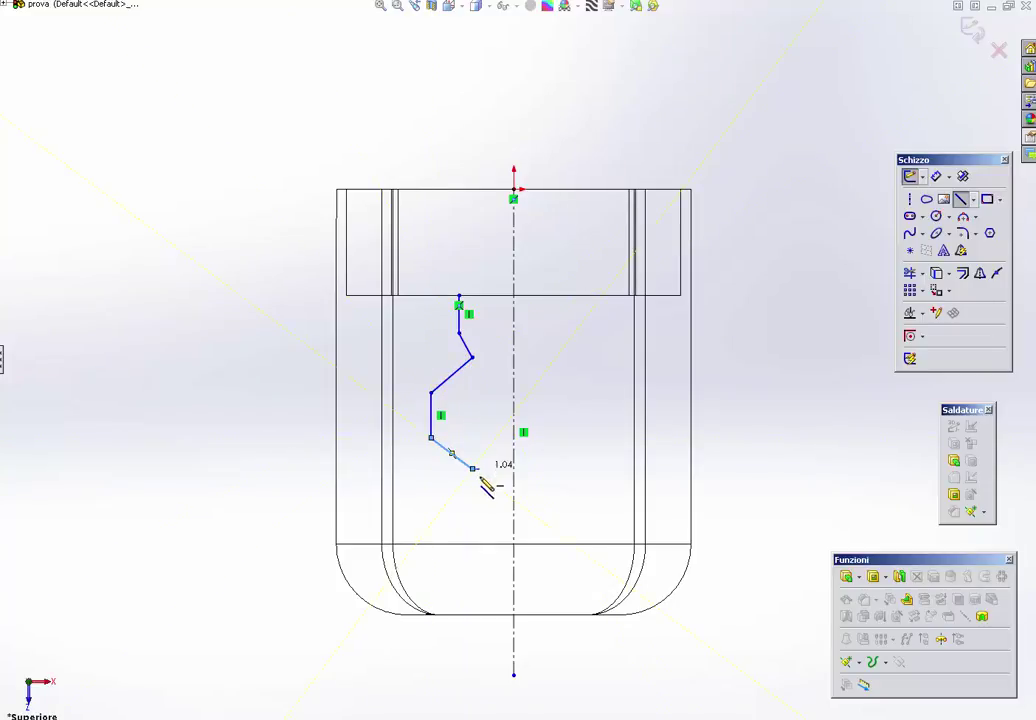
{"action": "left_click", "coordinate": [473, 468]}
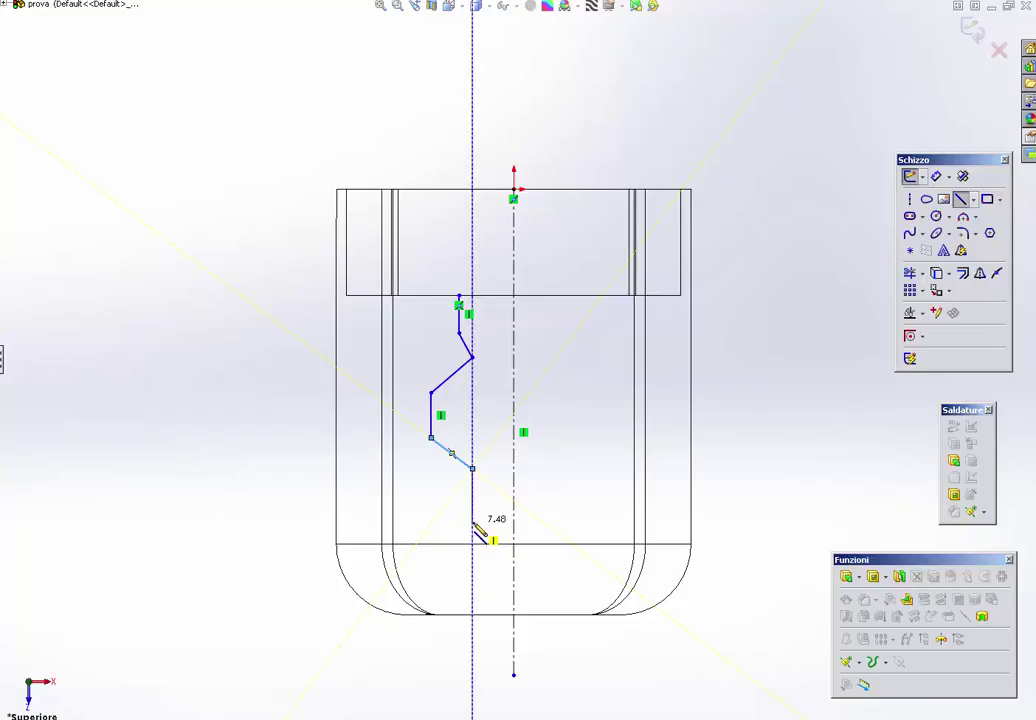
{"action": "left_click", "coordinate": [472, 521]}
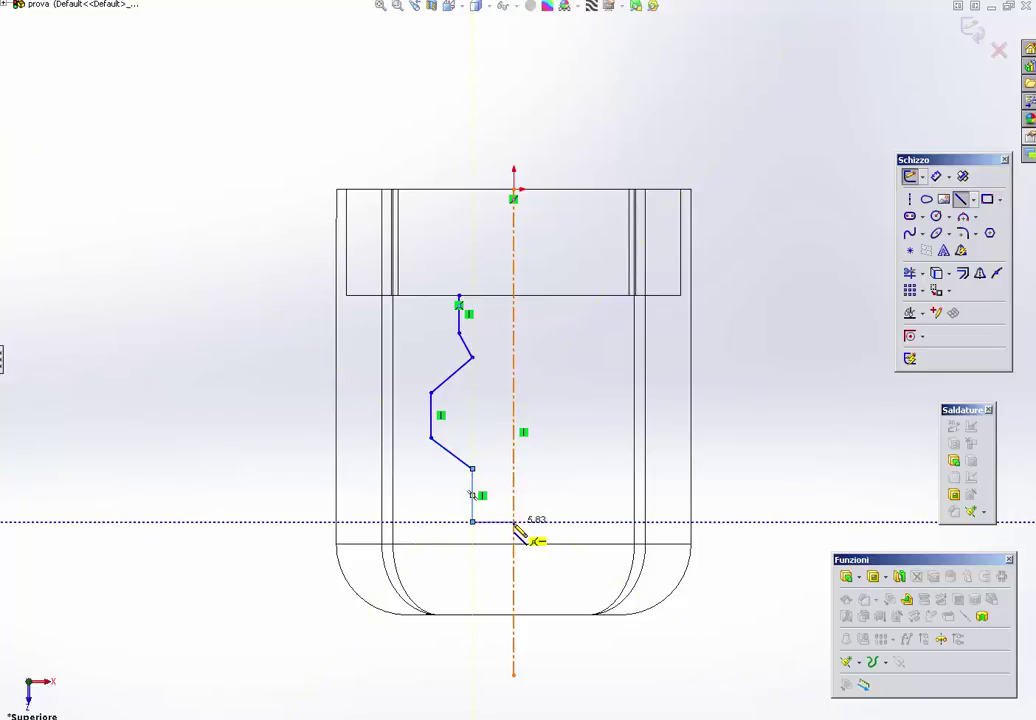
{"action": "left_click", "coordinate": [513, 521]}
{"action": "left_click", "coordinate": [513, 295]}
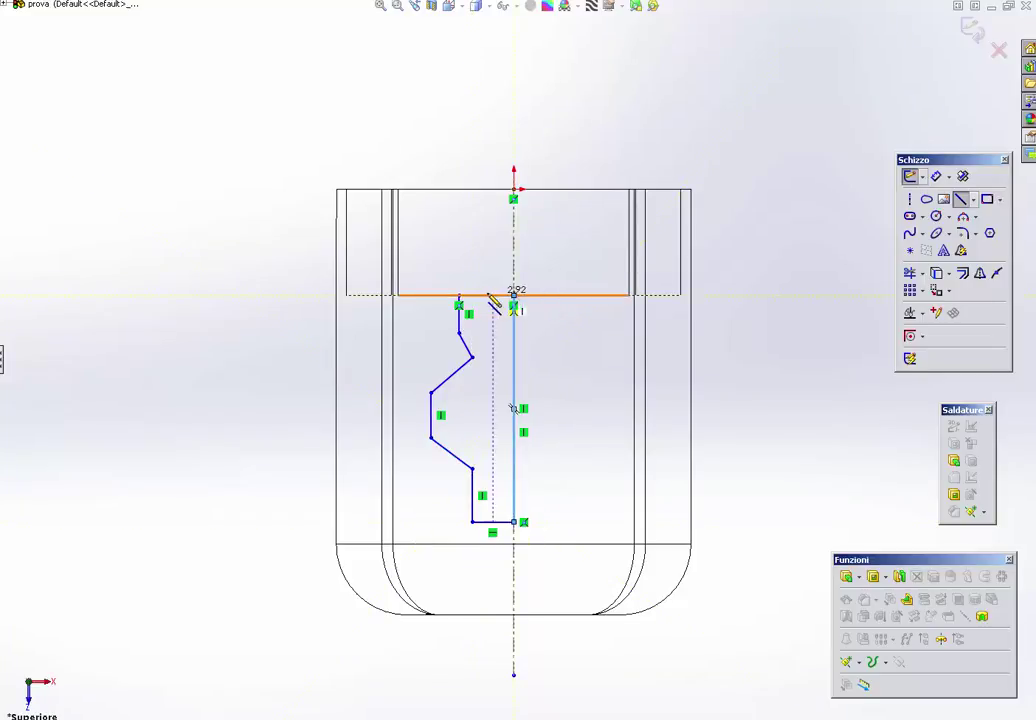
{"action": "left_click", "coordinate": [459, 296]}
{"action": "key", "text": "Escape"}
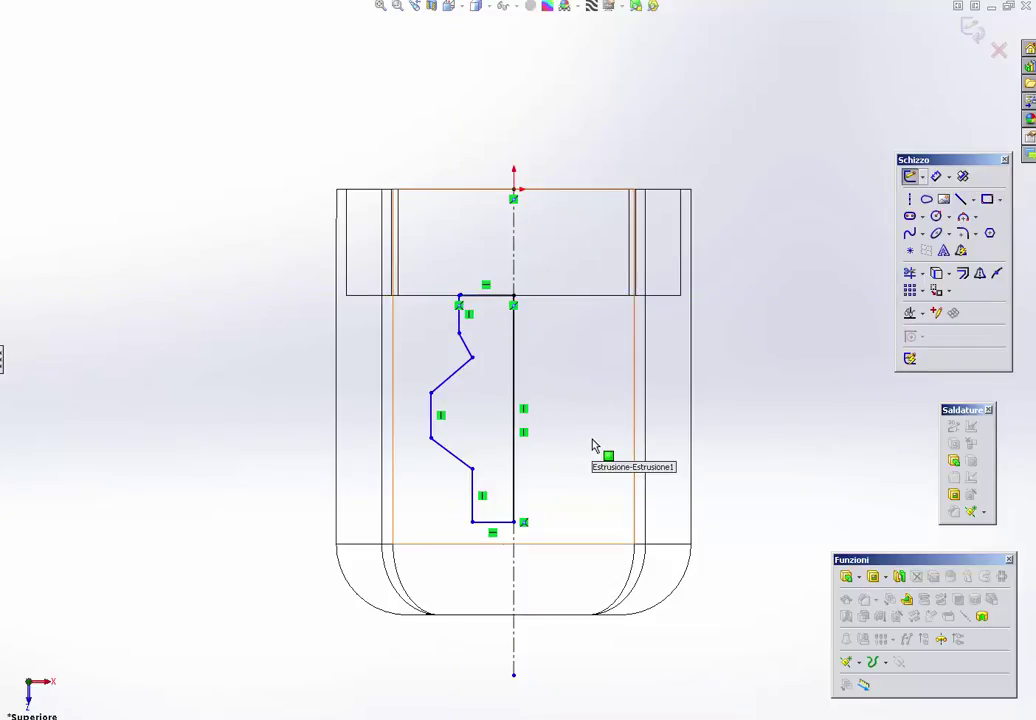
Step: Try a revolved cut about the centreline, then back out and refit the view
{"action": "left_click", "coordinate": [884, 577]}
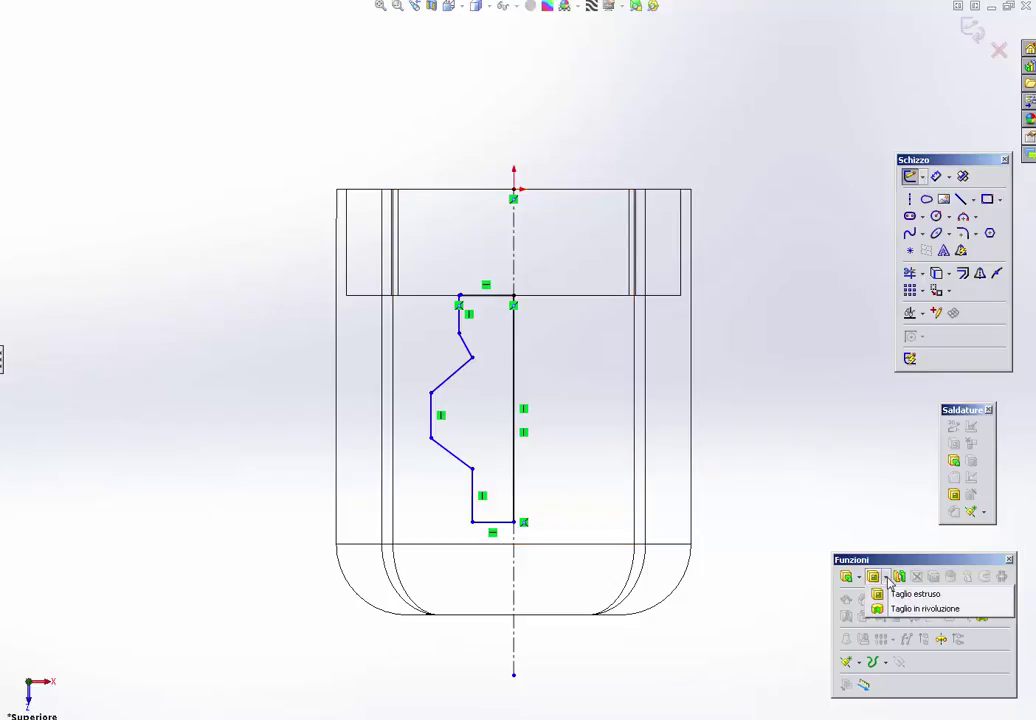
{"action": "left_click", "coordinate": [895, 610]}
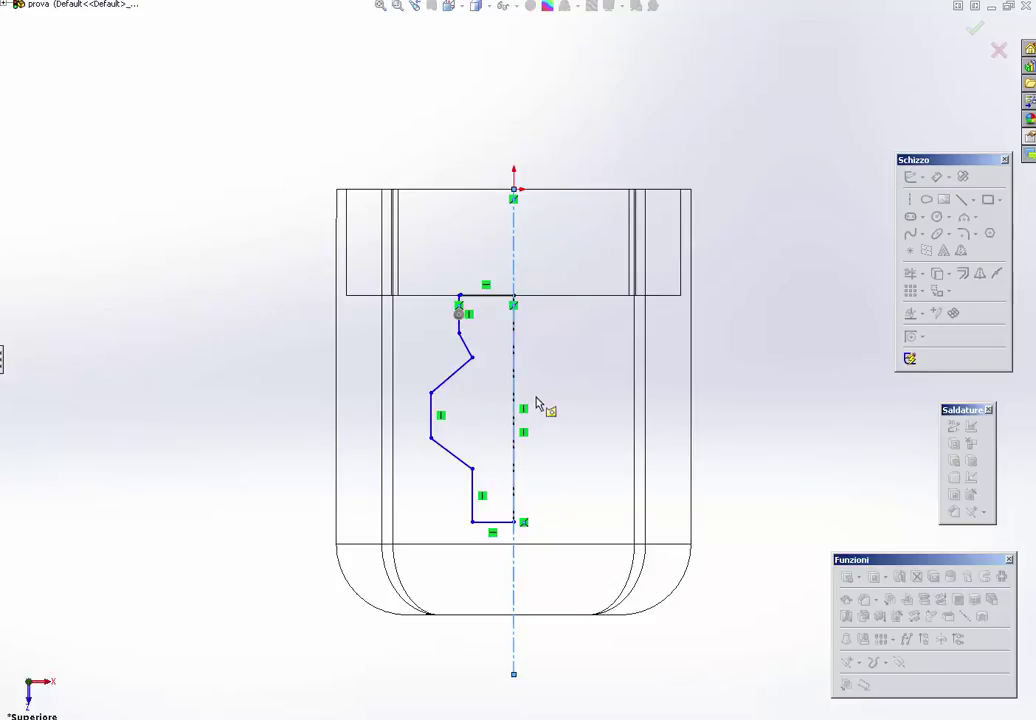
{"action": "mouse_move", "coordinate": [539, 407]}
{"action": "middle_mouse_down"}
{"action": "mouse_move", "coordinate": [522, 437]}
{"action": "mouse_move", "coordinate": [534, 424]}
{"action": "middle_mouse_up"}
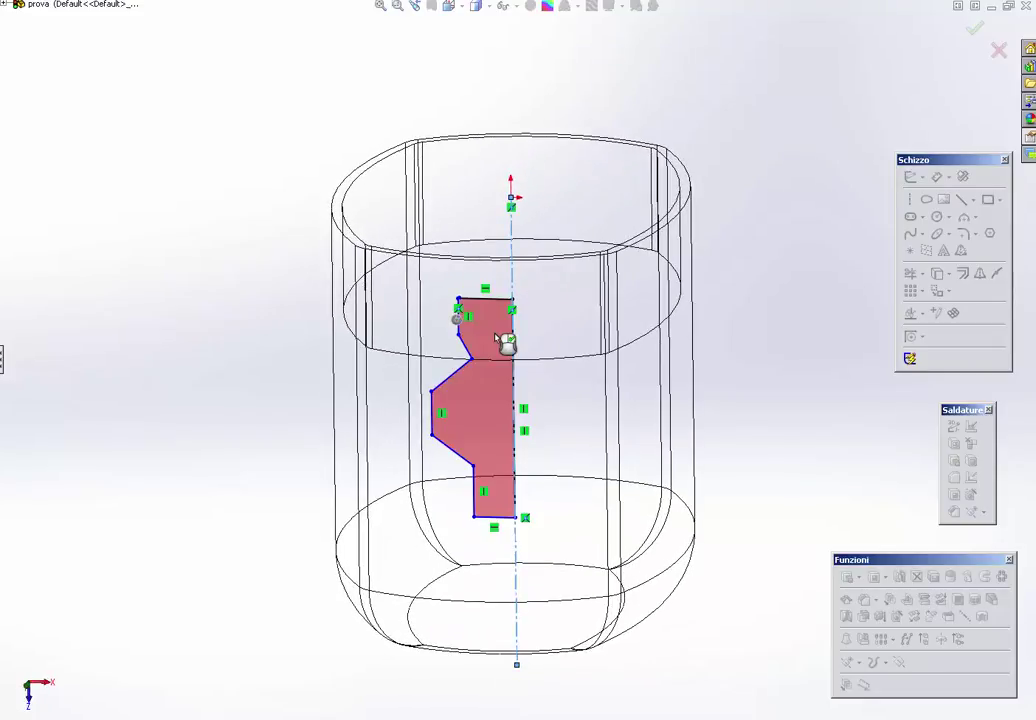
{"action": "left_click", "coordinate": [511, 250]}
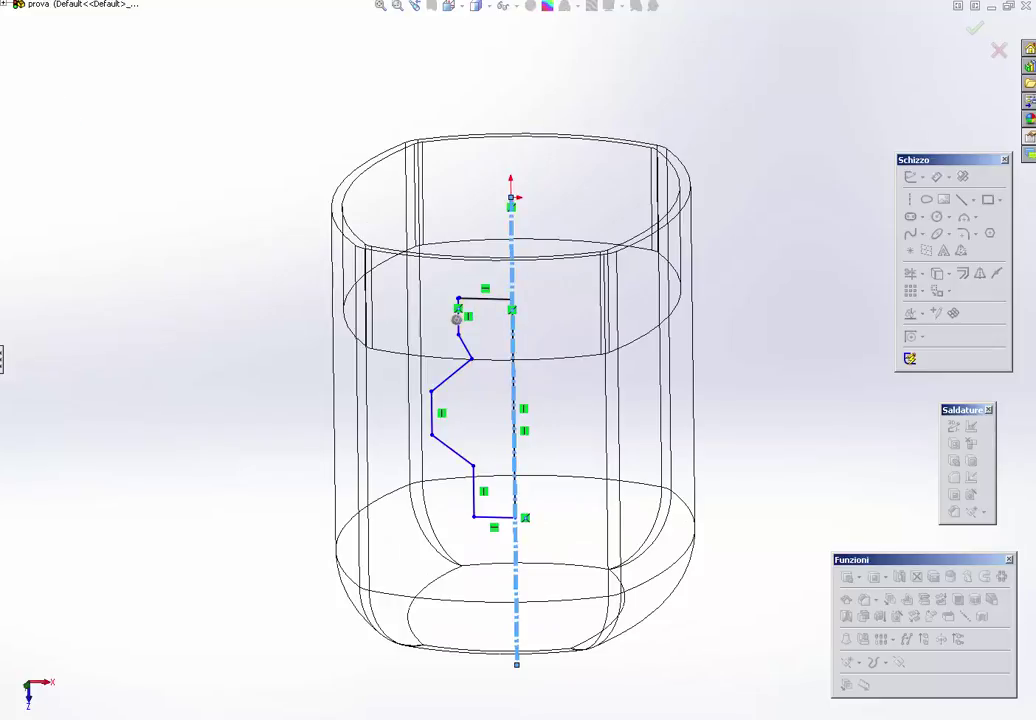
{"action": "key", "text": "ctrl+8"}
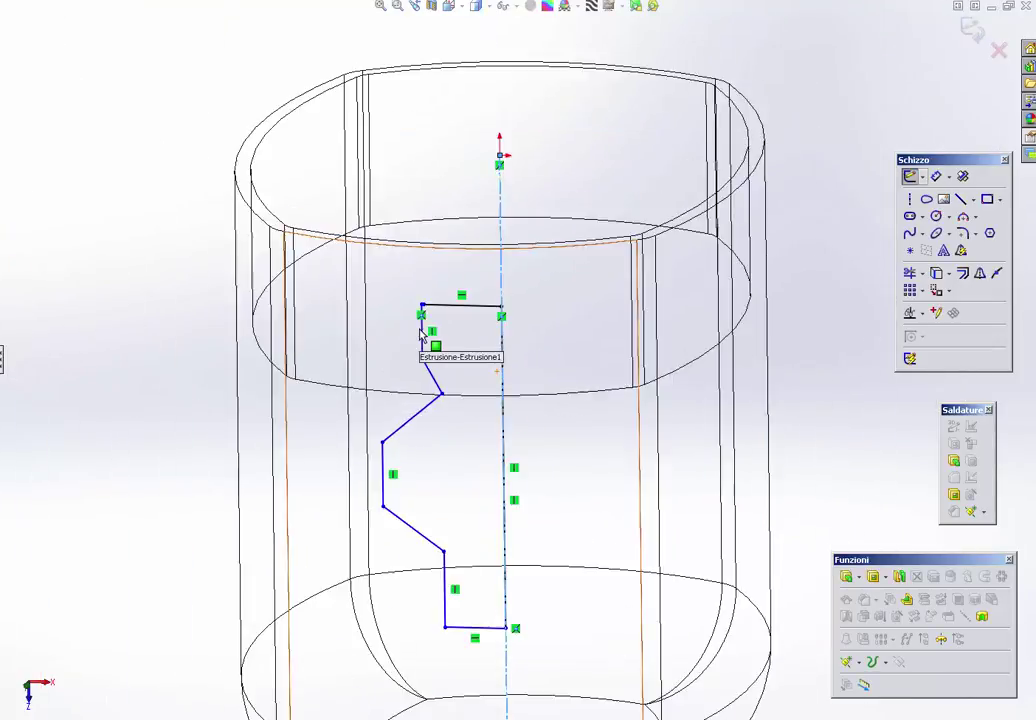
{"action": "key", "text": "f"}
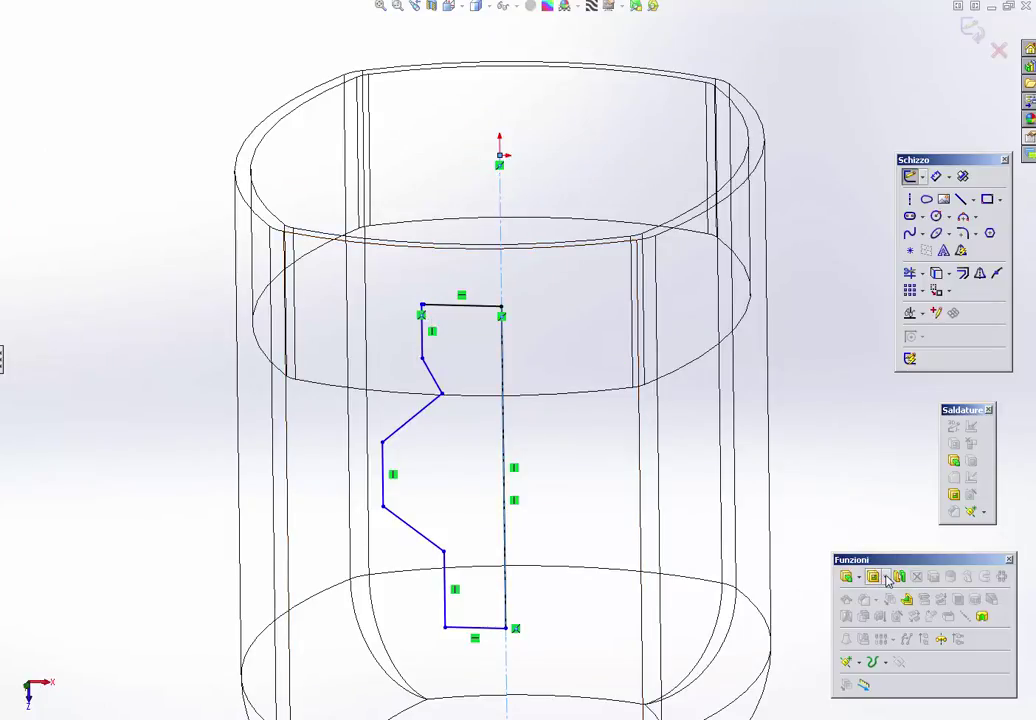
Step: Revolve-cut the stepped profile about the centreline to carve the stepped pocket
{"action": "left_click", "coordinate": [884, 577]}
{"action": "left_click", "coordinate": [915, 608]}
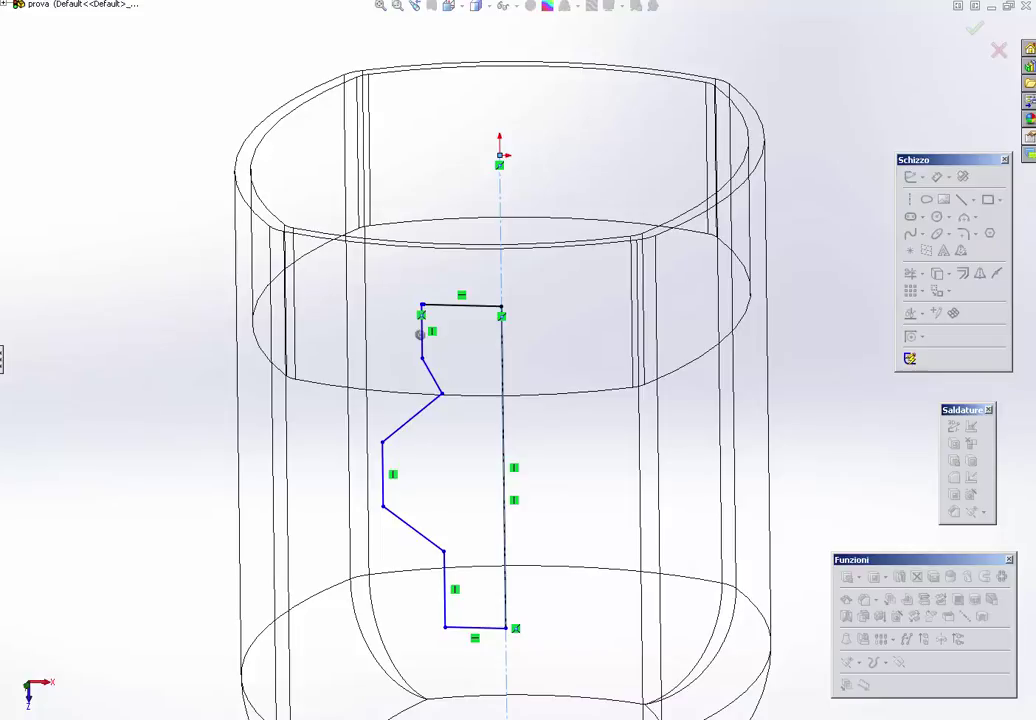
{"action": "left_click", "coordinate": [489, 344]}
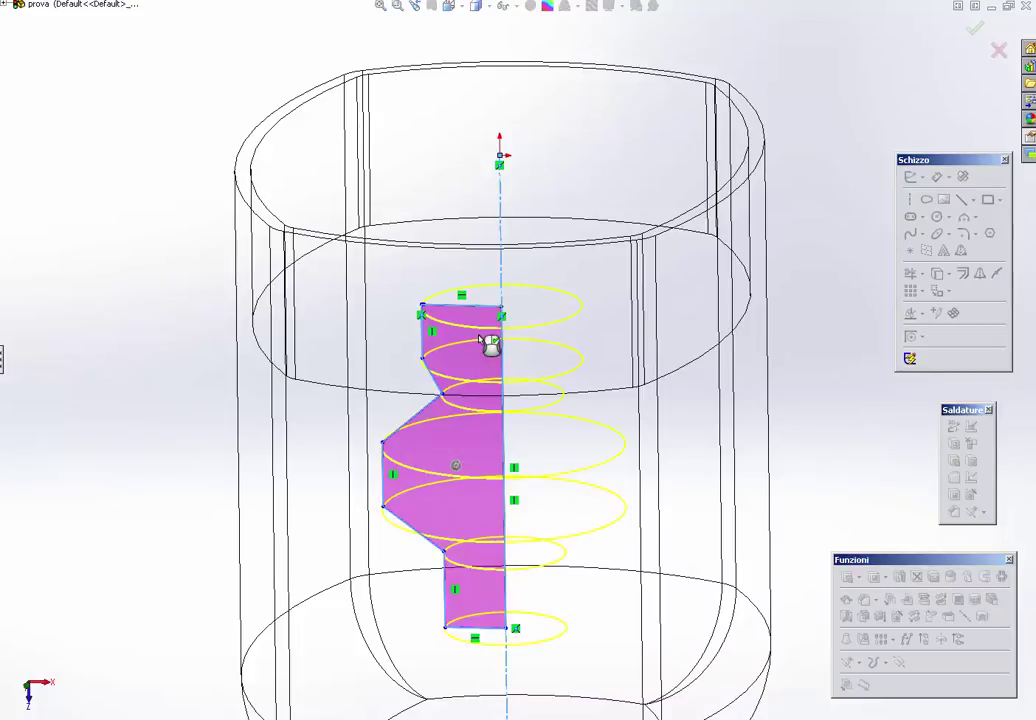
{"action": "key", "text": "Return"}
{"action": "mouse_move", "coordinate": [430, 303]}
{"action": "middle_mouse_down"}
{"action": "mouse_move", "coordinate": [416, 326]}
{"action": "mouse_move", "coordinate": [391, 296]}
{"action": "mouse_move", "coordinate": [363, 338]}
{"action": "mouse_move", "coordinate": [363, 387]}
{"action": "mouse_move", "coordinate": [377, 250]}
{"action": "middle_mouse_up"}
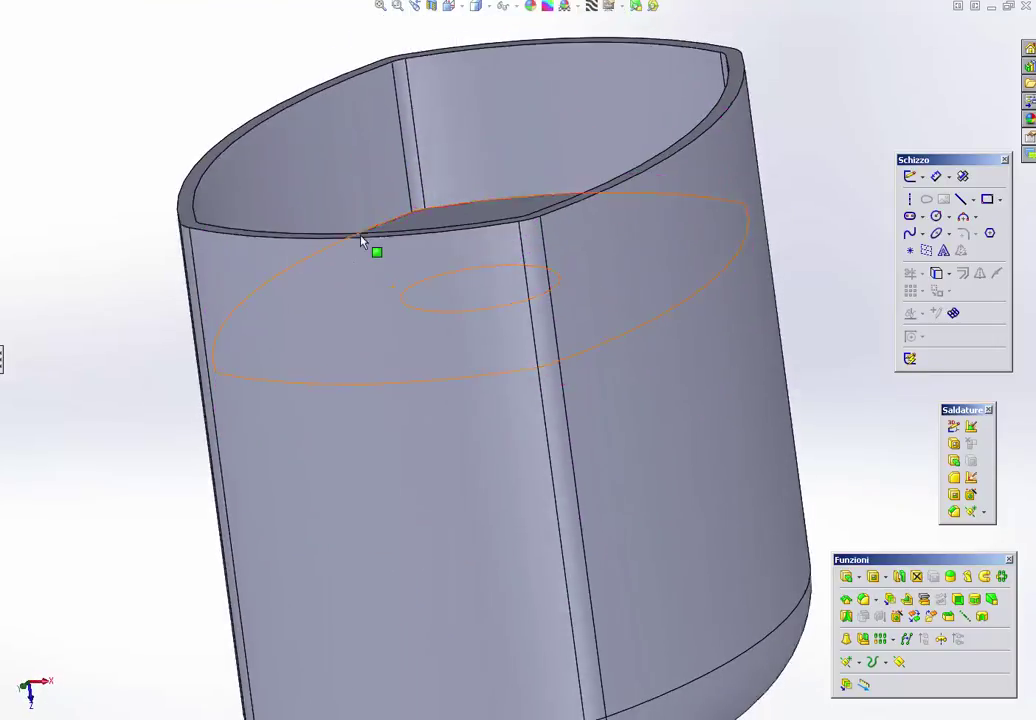
Step: Slice the part with a section view and slide the section plane, then cancel it
{"action": "key", "text": "f"}
{"action": "left_click", "coordinate": [431, 6]}
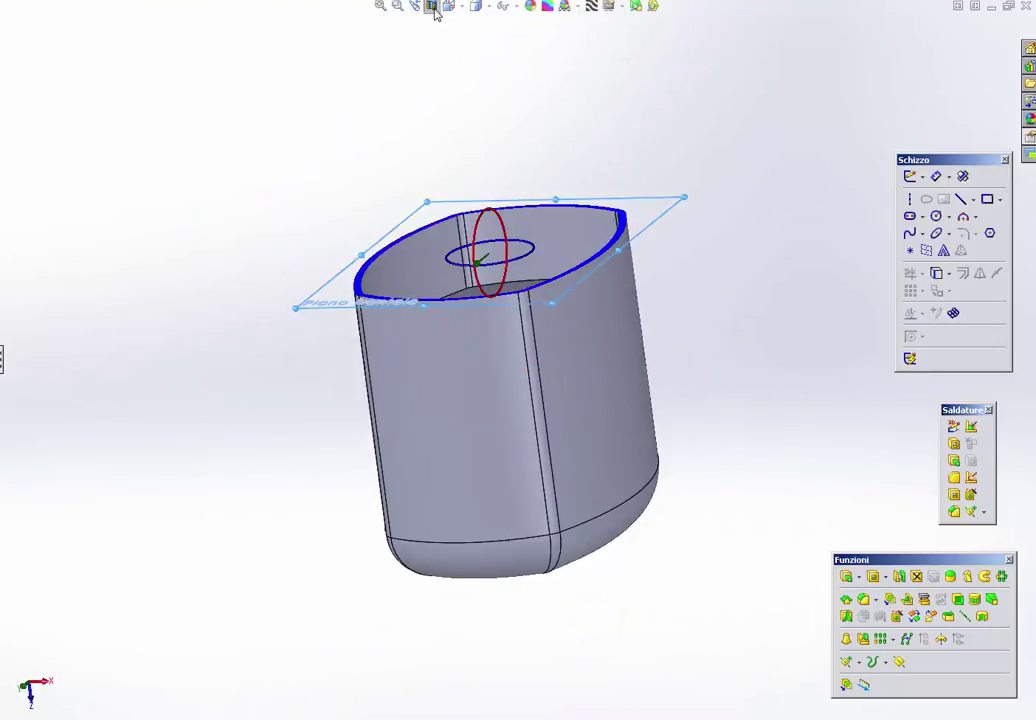
{"action": "left_click", "coordinate": [431, 6]}
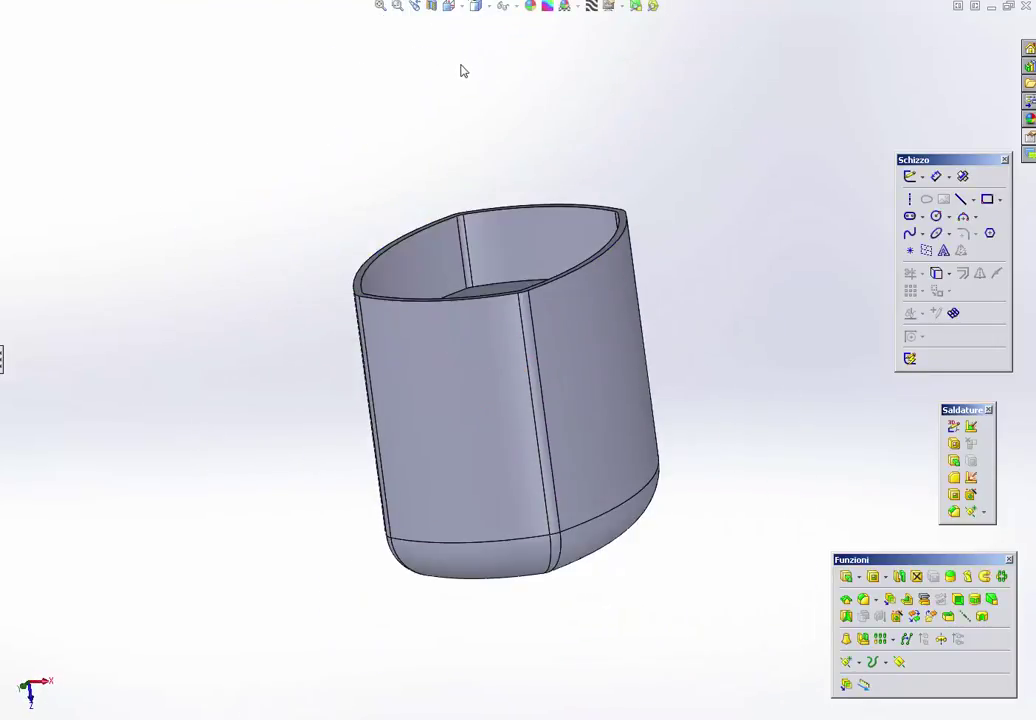
{"action": "left_click", "coordinate": [431, 6]}
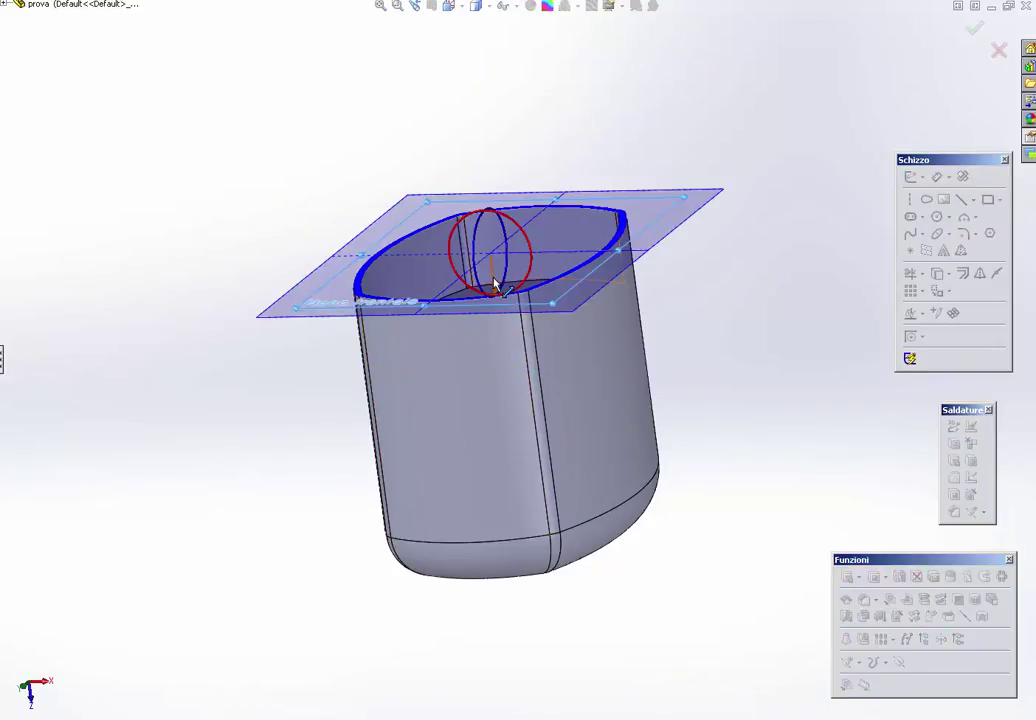
{"action": "left_click_drag", "start_coordinate": [493, 290], "coordinate": [490, 336]}
{"action": "key", "text": "Escape"}
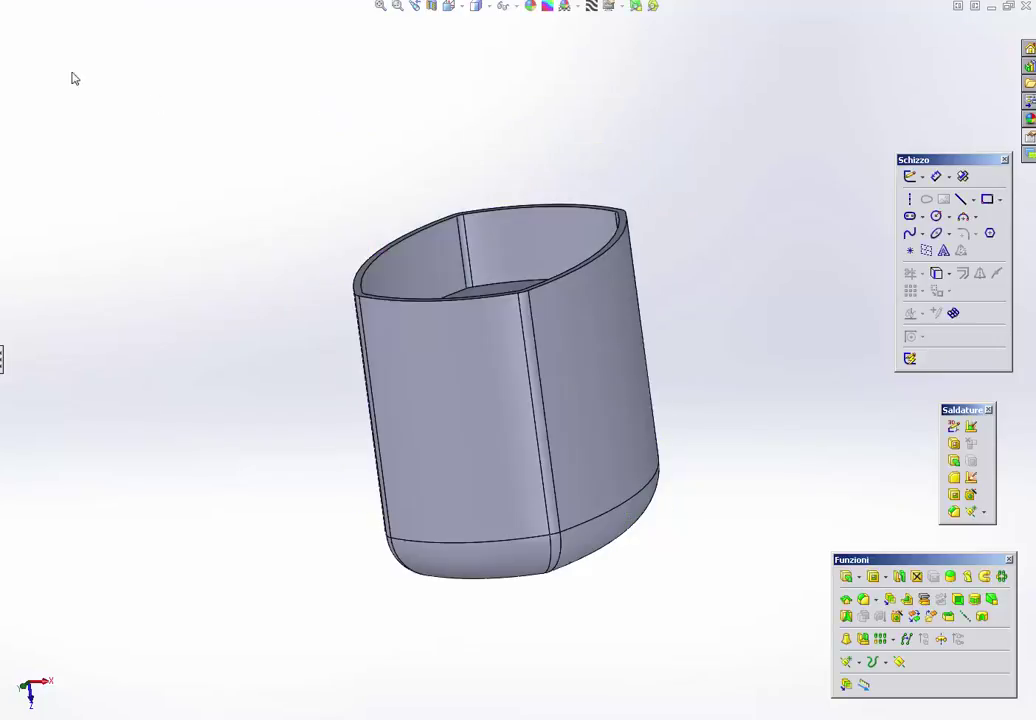
{"action": "mouse_move", "coordinate": [316, 176]}
{"action": "middle_mouse_down"}
{"action": "mouse_move", "coordinate": [430, 272]}
{"action": "mouse_move", "coordinate": [208, 312]}
{"action": "mouse_move", "coordinate": [208, 44]}
{"action": "middle_mouse_up"}
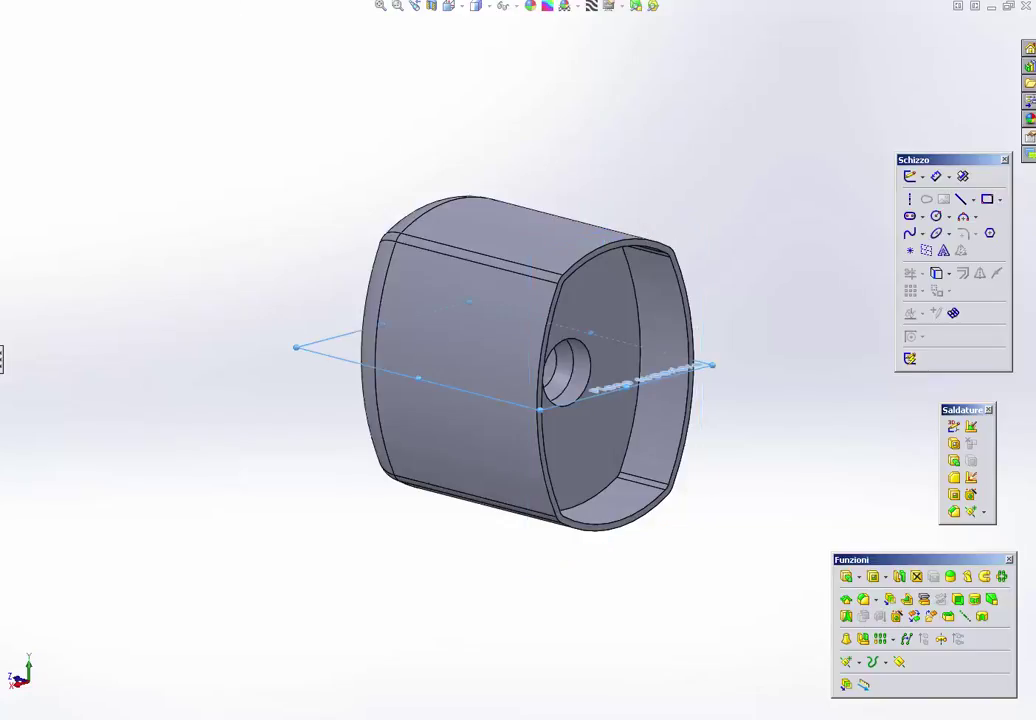
Step: Section the part to inspect the stepped hole's interior, then turn Section View off
{"action": "left_click", "coordinate": [431, 6]}
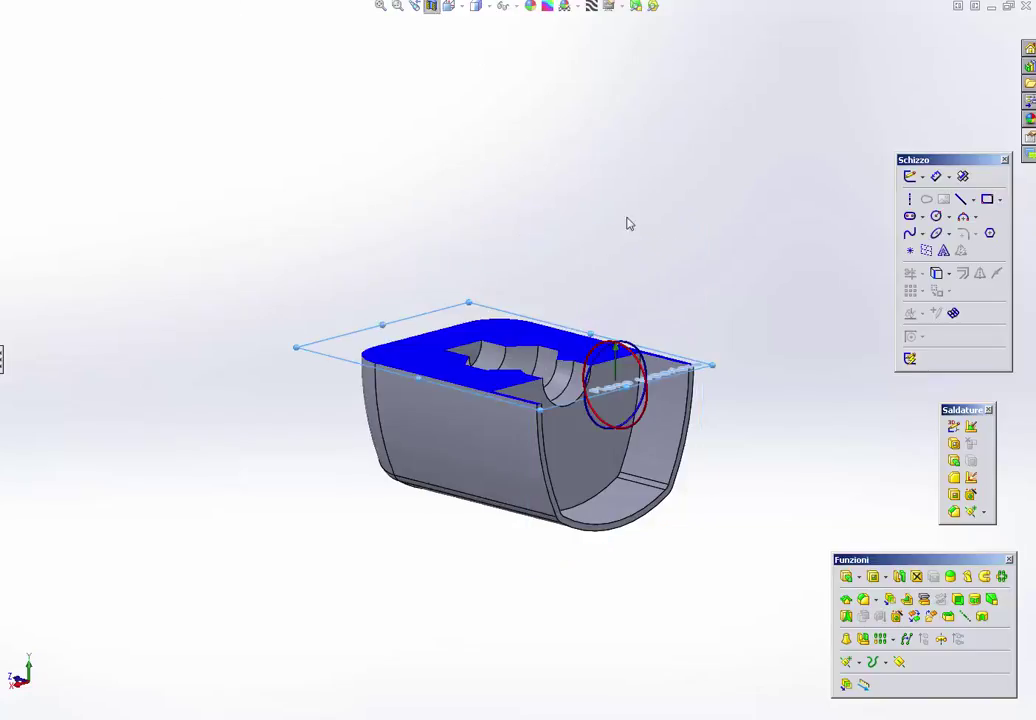
{"action": "left_click", "coordinate": [966, 27]}
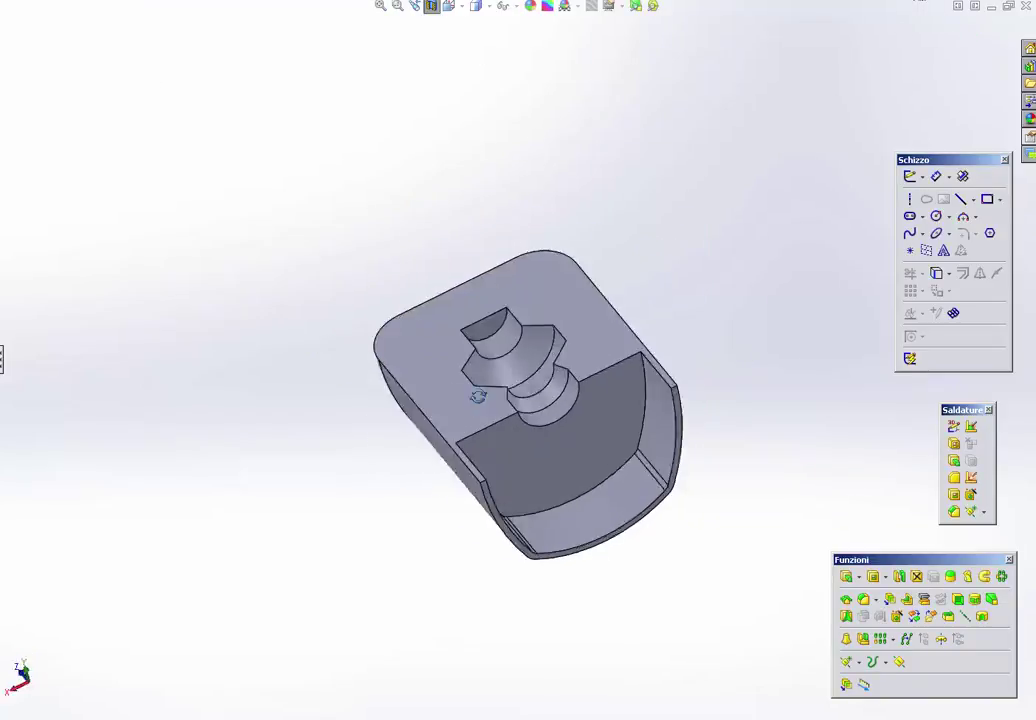
{"action": "mouse_move", "coordinate": [474, 393]}
{"action": "middle_mouse_down"}
{"action": "mouse_move", "coordinate": [467, 513]}
{"action": "mouse_move", "coordinate": [502, 428]}
{"action": "mouse_move", "coordinate": [440, 270]}
{"action": "middle_mouse_up"}
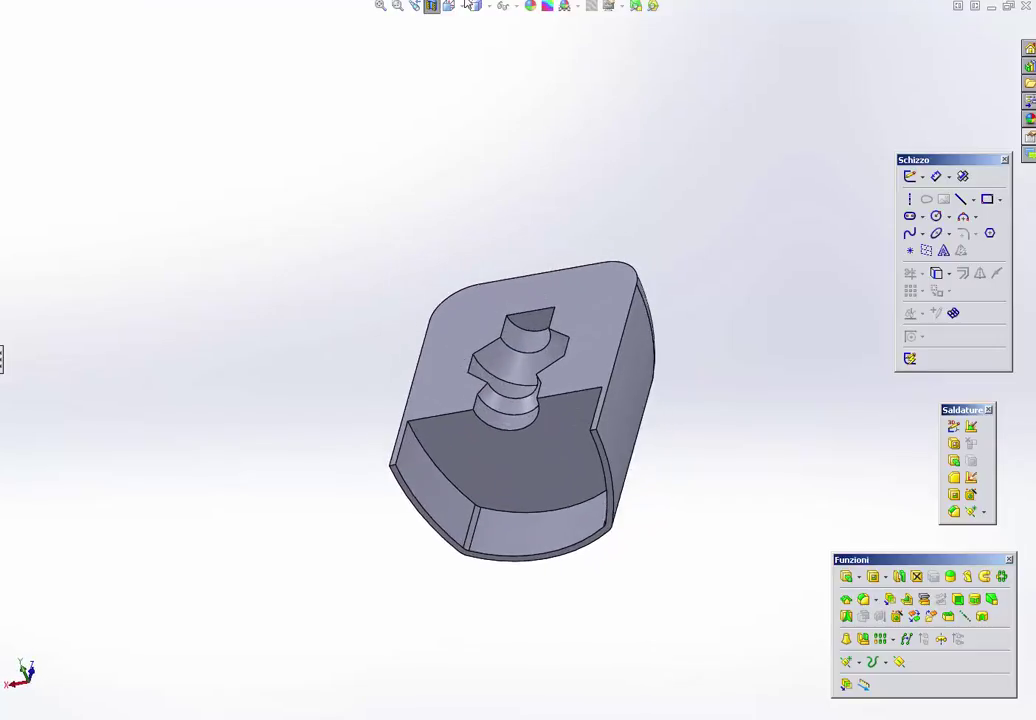
{"action": "left_click", "coordinate": [431, 6]}
{"action": "mouse_move", "coordinate": [449, 173]}
{"action": "middle_mouse_down"}
{"action": "mouse_move", "coordinate": [451, 324]}
{"action": "mouse_move", "coordinate": [432, 208]}
{"action": "mouse_move", "coordinate": [413, 266]}
{"action": "mouse_move", "coordinate": [540, 330]}
{"action": "mouse_move", "coordinate": [462, 169]}
{"action": "mouse_move", "coordinate": [486, 347]}
{"action": "mouse_move", "coordinate": [439, 326]}
{"action": "mouse_move", "coordinate": [465, 312]}
{"action": "mouse_move", "coordinate": [462, 289]}
{"action": "mouse_move", "coordinate": [412, 363]}
{"action": "mouse_move", "coordinate": [462, 275]}
{"action": "mouse_move", "coordinate": [409, 370]}
{"action": "middle_mouse_up"}
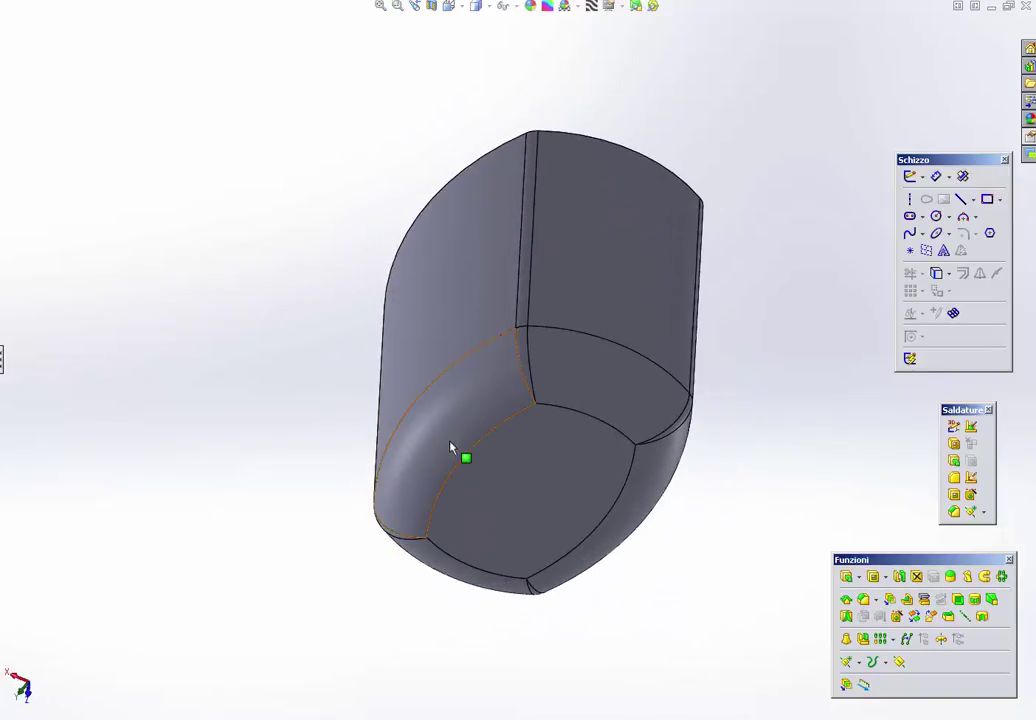
{"action": "middle_click_drag", "start_coordinate": [456, 446], "coordinate": [476, 311]}
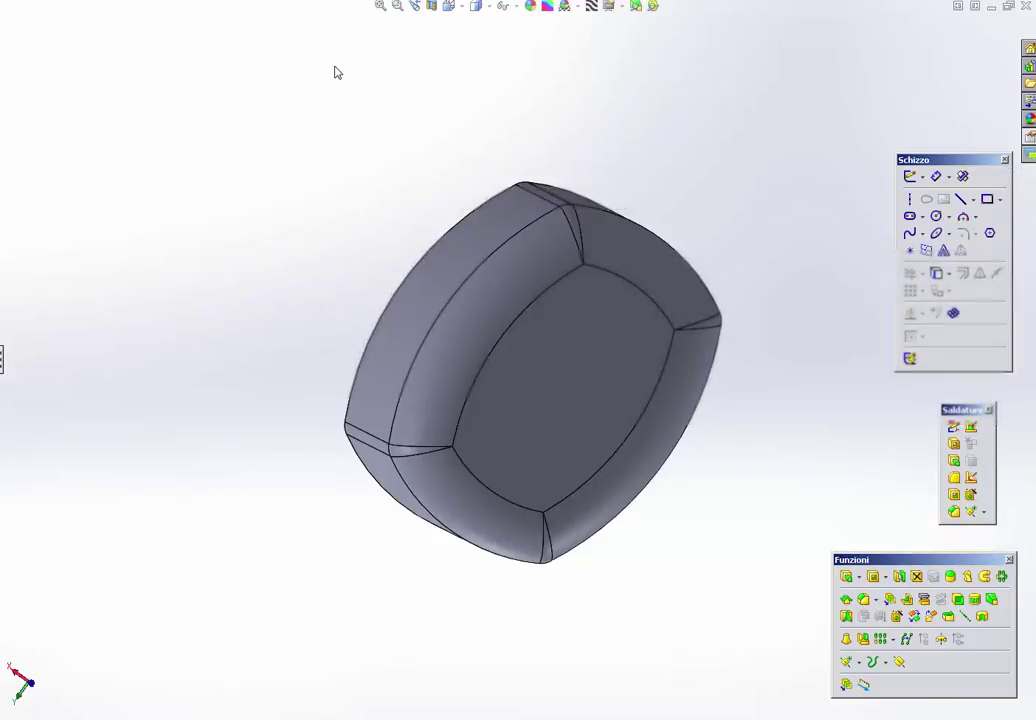
Step: Save a copy of the part as prova2.SLDPRT without overwriting prova.SLDPRT, and open it
{"action": "key", "text": "alt+f"}
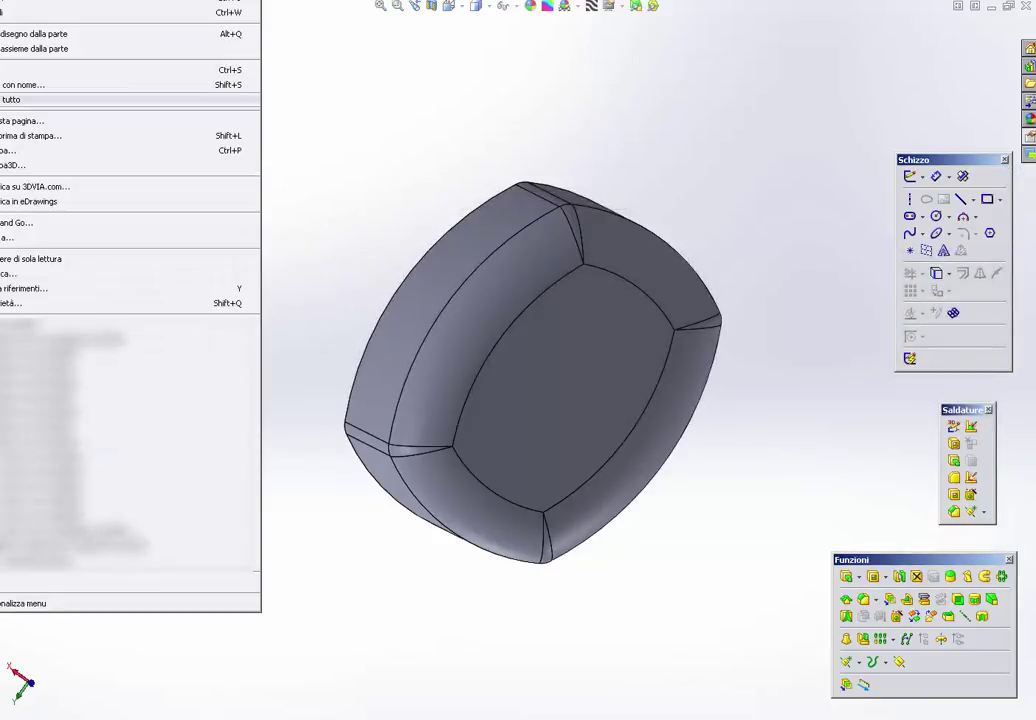
{"action": "key", "text": "Return"}
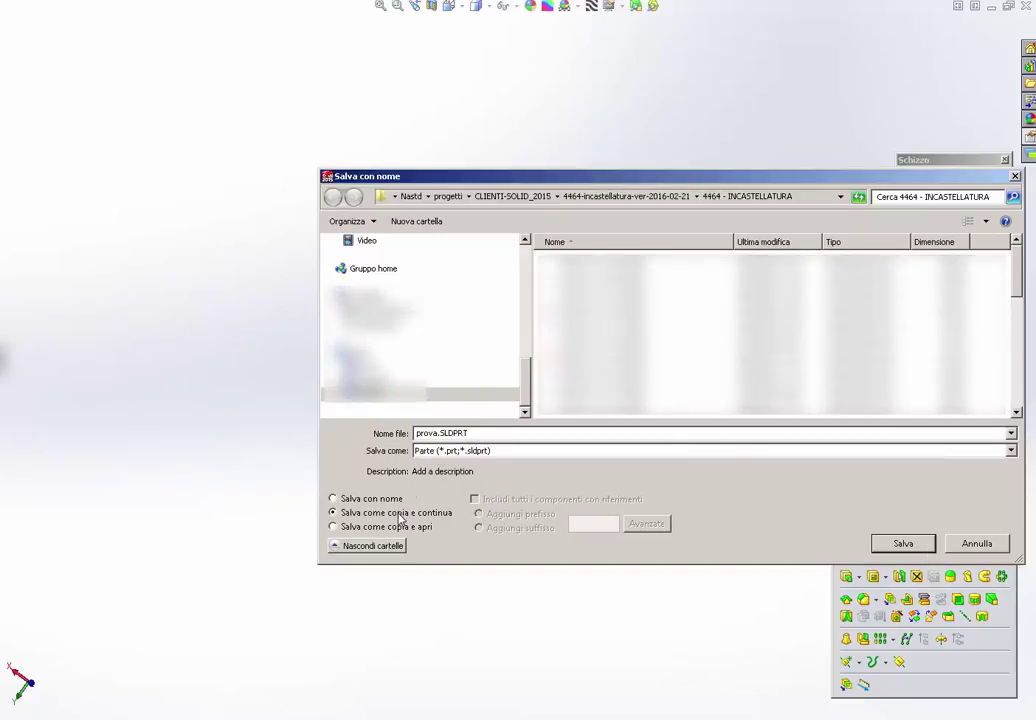
{"action": "left_click", "coordinate": [912, 545]}
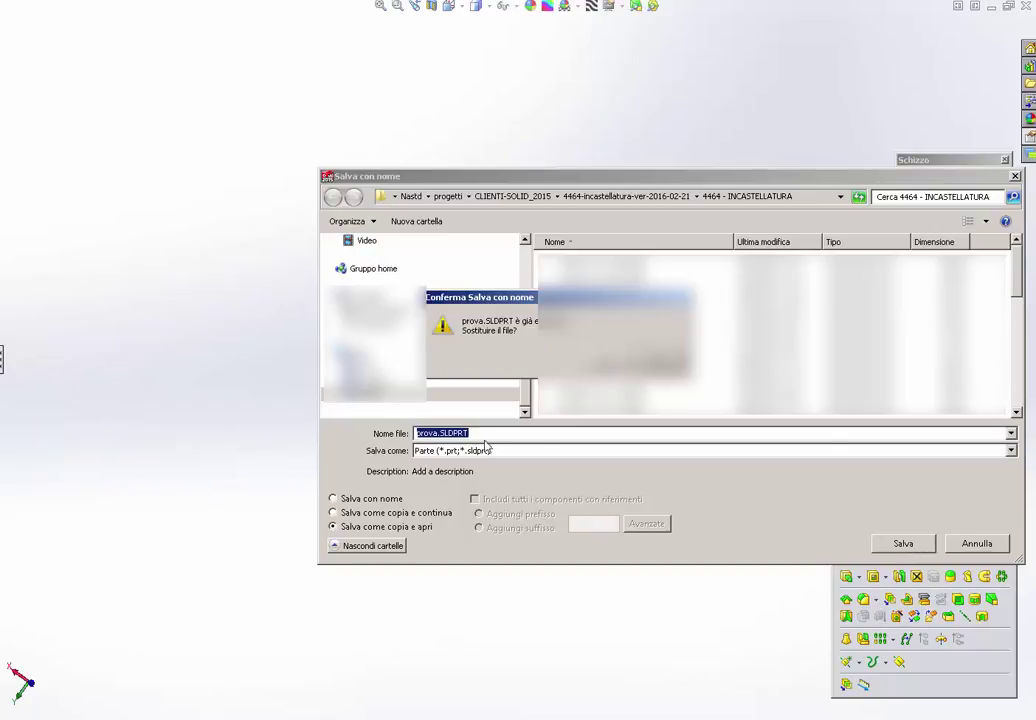
{"action": "left_click", "coordinate": [582, 420]}
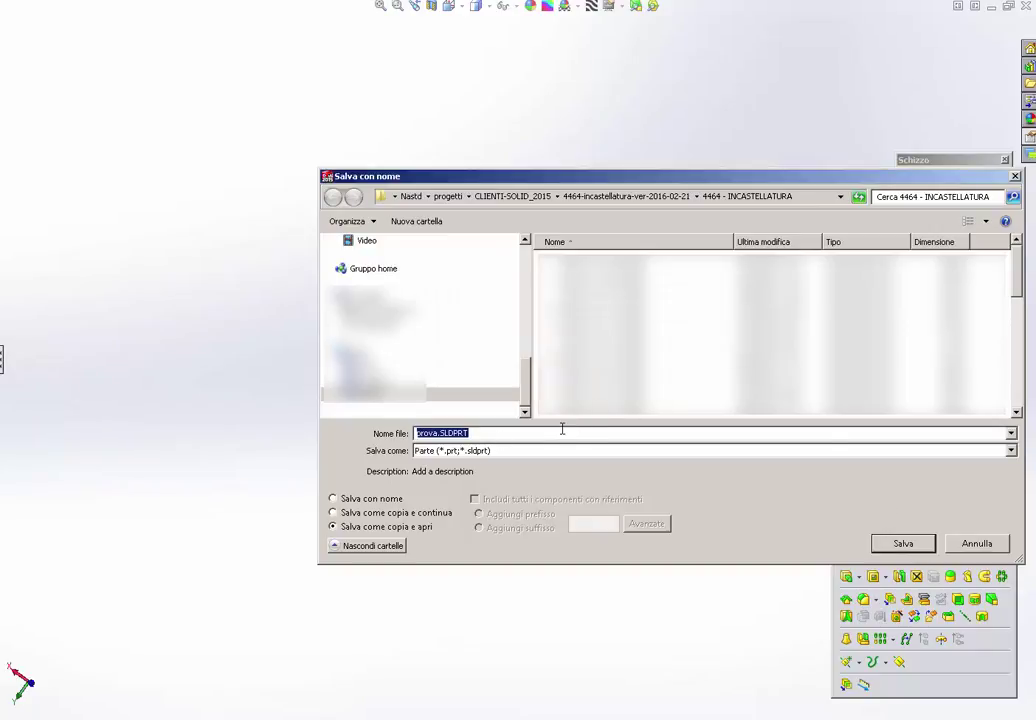
{"action": "key", "text": "Right"}
{"action": "key", "text": "Left"}
{"action": "key", "text": "Left"}
{"action": "key", "text": "Left"}
{"action": "key", "text": "Return"}
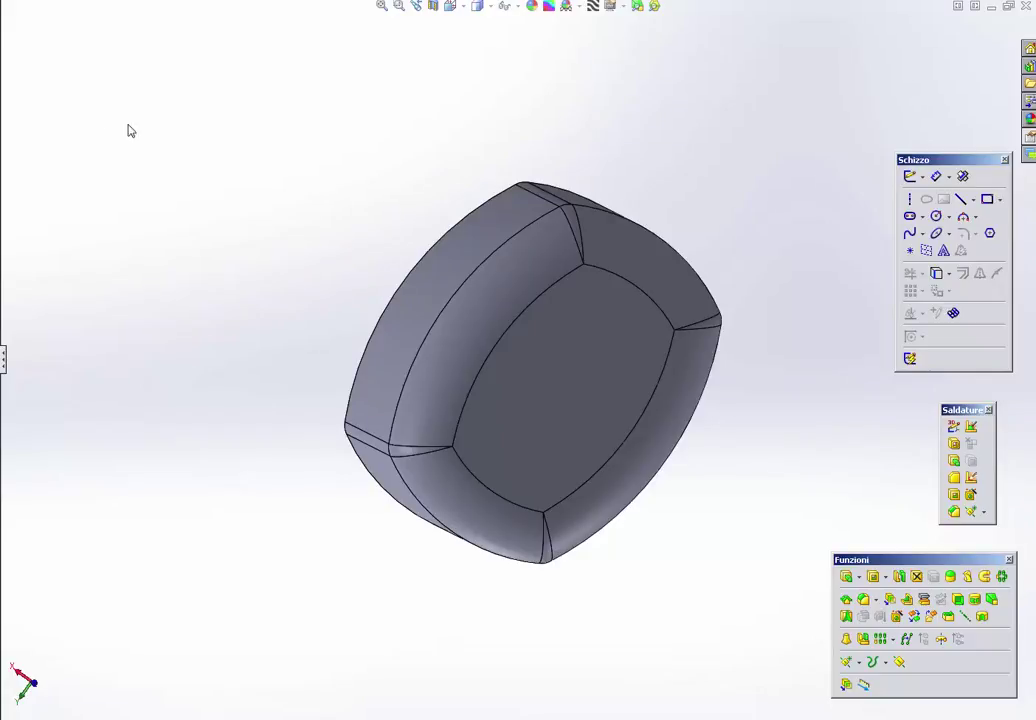
{"action": "middle_click_drag", "start_coordinate": [211, 219], "coordinate": [308, 183]}
{"action": "key", "text": "ctrl+1"}
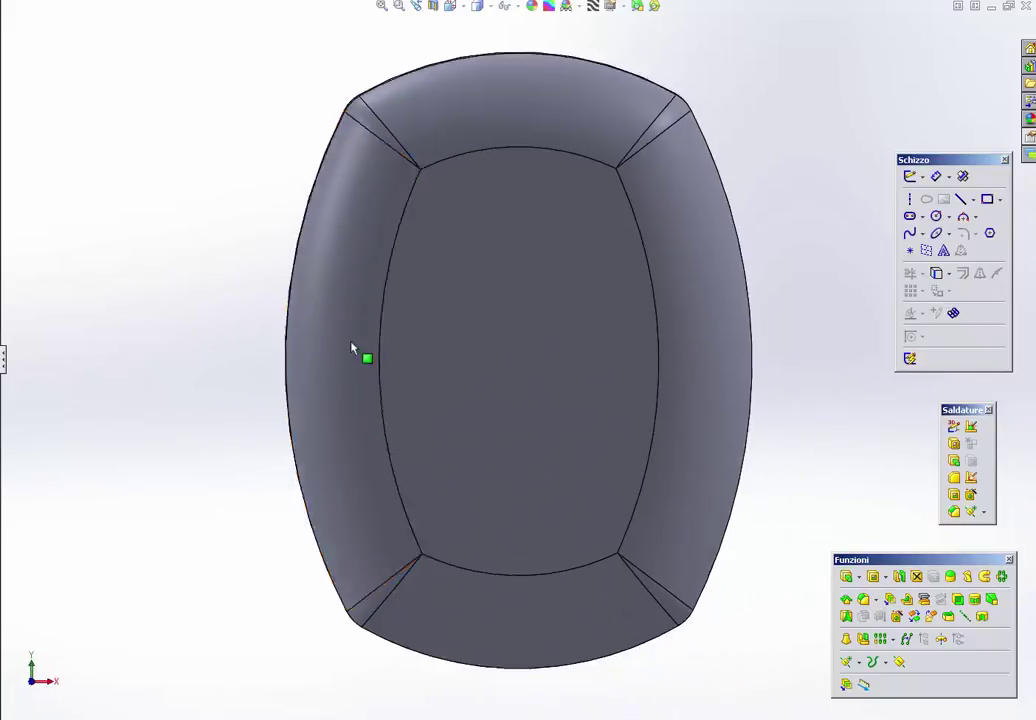
{"action": "mouse_move", "coordinate": [383, 366]}
{"action": "middle_mouse_down"}
{"action": "mouse_move", "coordinate": [303, 266]}
{"action": "mouse_move", "coordinate": [509, 405]}
{"action": "middle_mouse_up"}
{"action": "scroll", "coordinate": [509, 405], "scroll_direction": "up", "scroll_amount": 2}
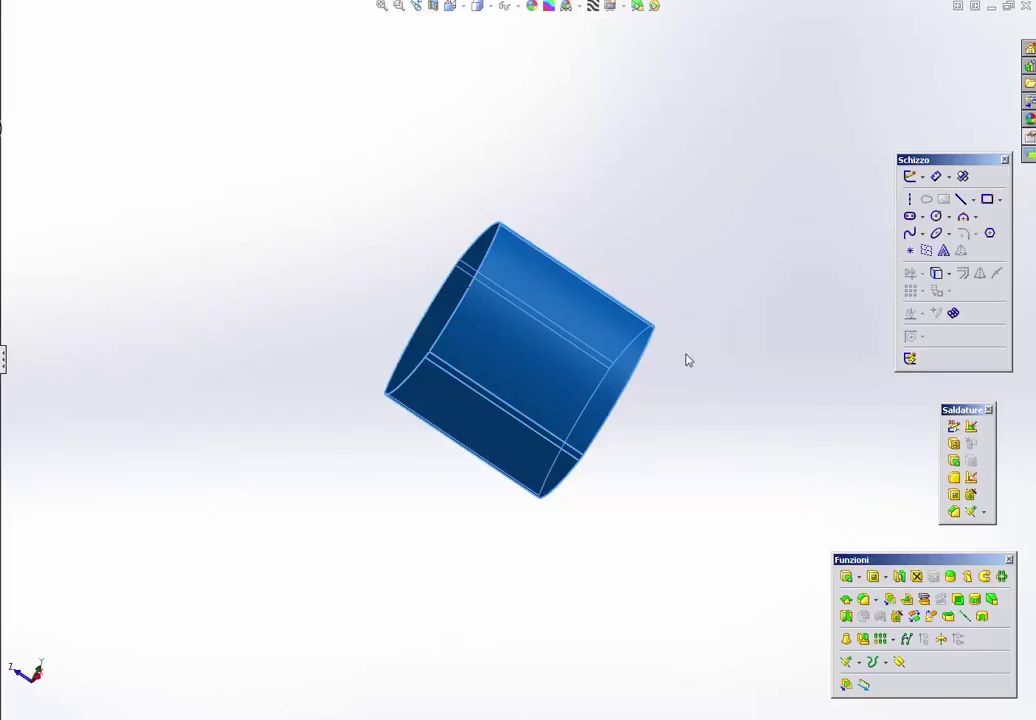
Step: Change the extrusion length dimension to 110 and rebuild the part
{"action": "middle_click_drag", "start_coordinate": [687, 358], "coordinate": [562, 352]}
{"action": "double_click", "coordinate": [532, 357]}
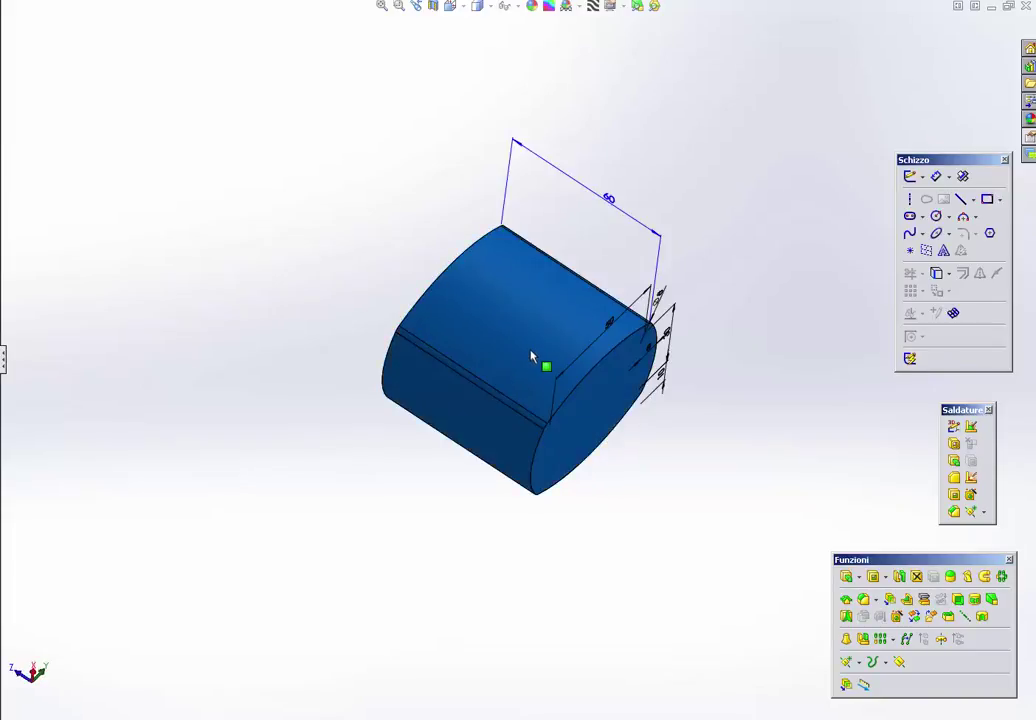
{"action": "double_click", "coordinate": [610, 200]}
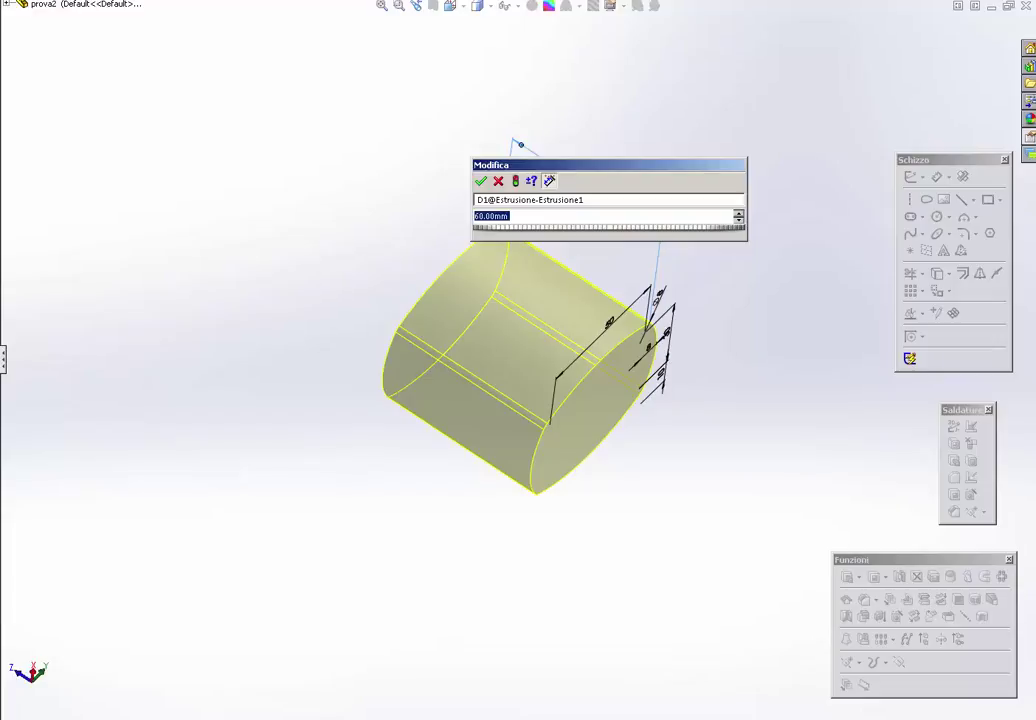
{"action": "type", "text": "110"}
{"action": "key", "text": "Return"}
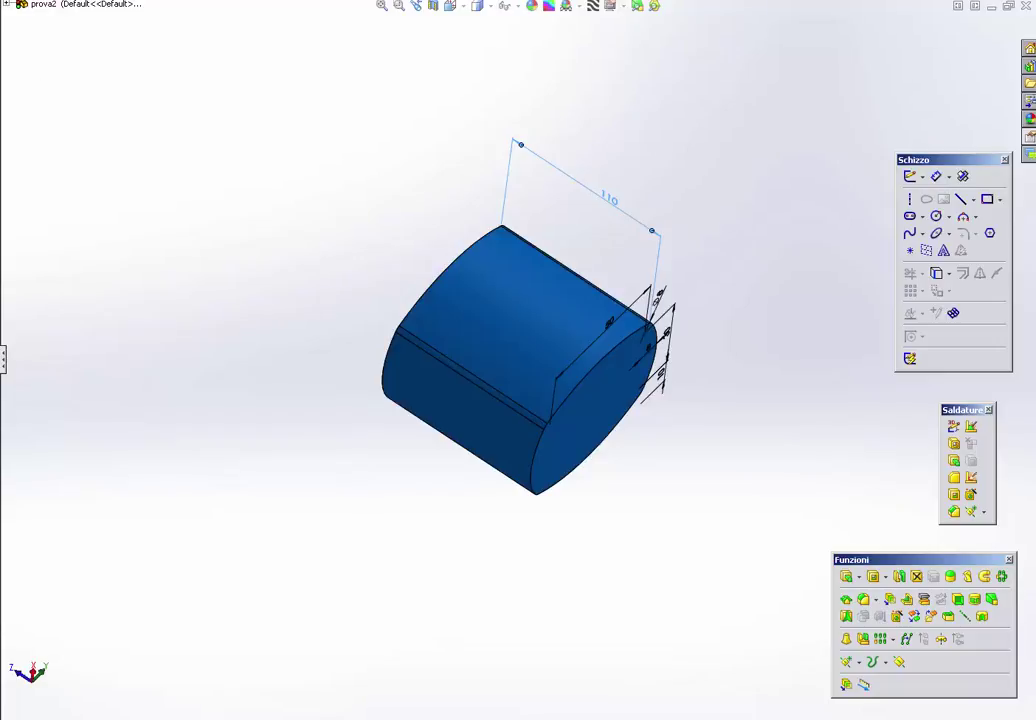
{"action": "key", "text": "Escape"}
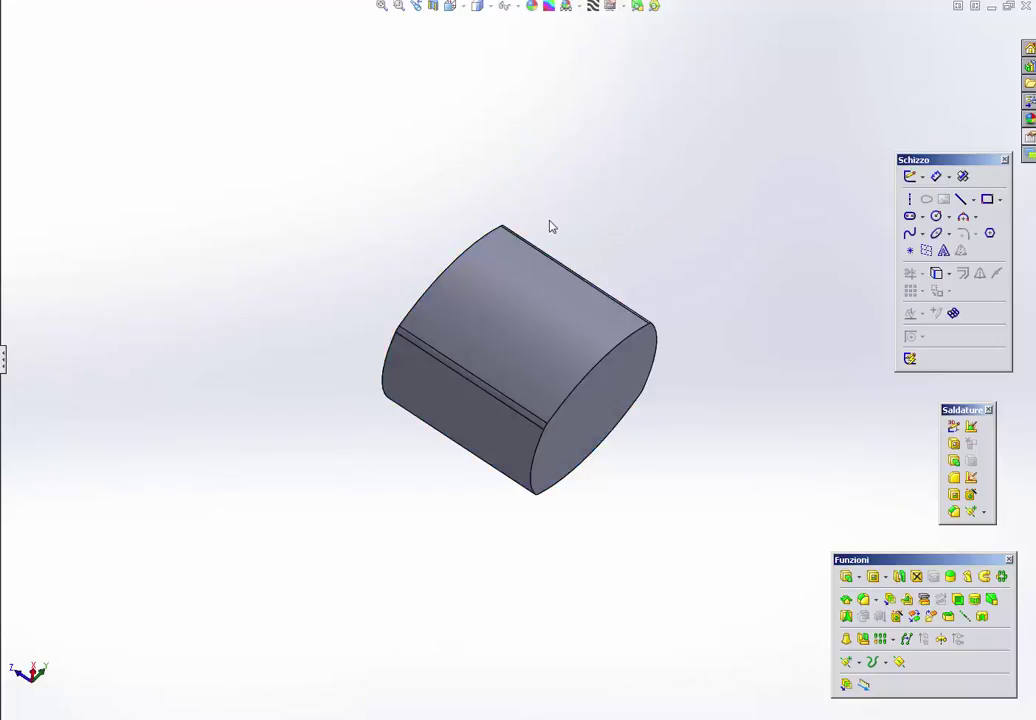
Step: Change the extrusion length from 110 to 200 mm and rebuild
{"action": "middle_click_drag", "start_coordinate": [549, 227], "coordinate": [573, 296]}
{"action": "double_click", "coordinate": [504, 324]}
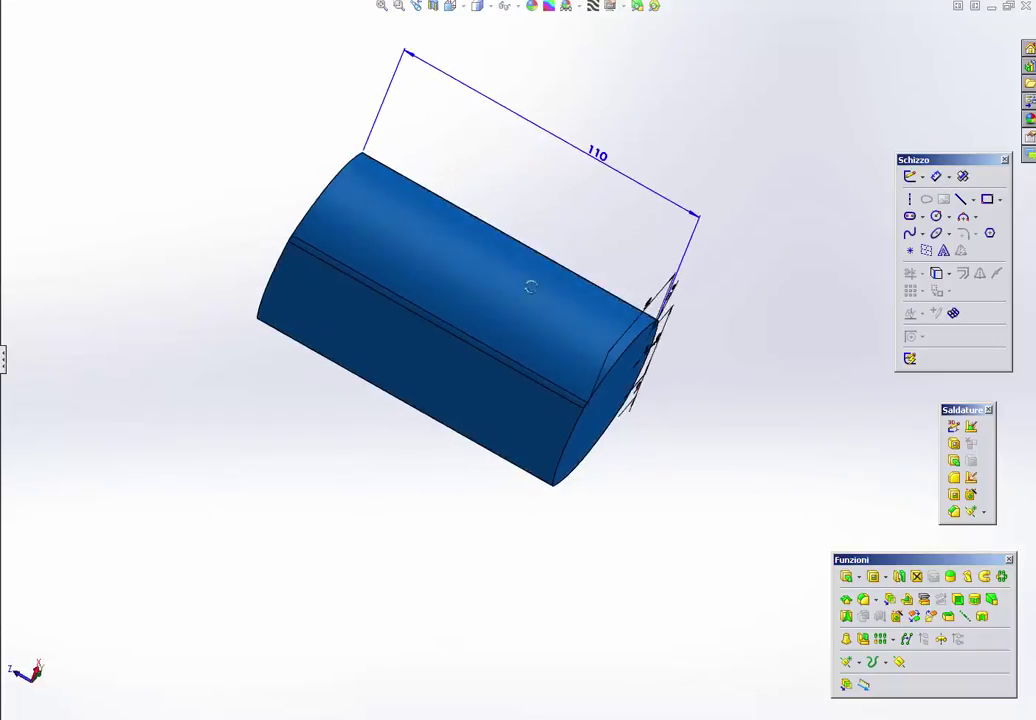
{"action": "double_click", "coordinate": [603, 156]}
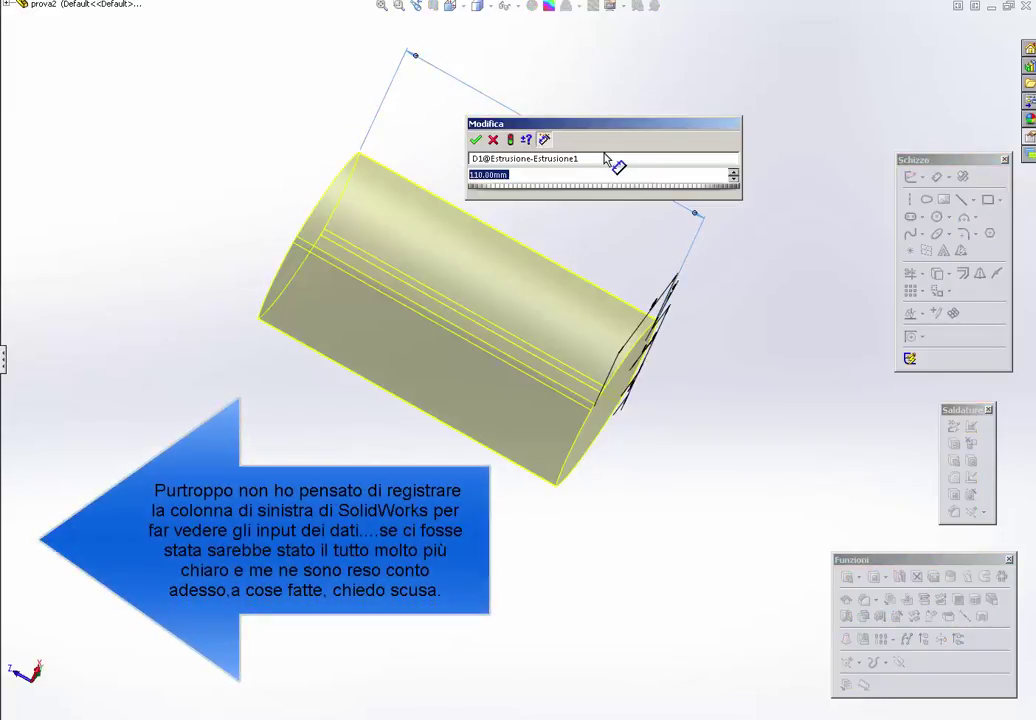
{"action": "type", "text": "200"}
{"action": "key", "text": "Return"}
{"action": "key", "text": "Escape"}
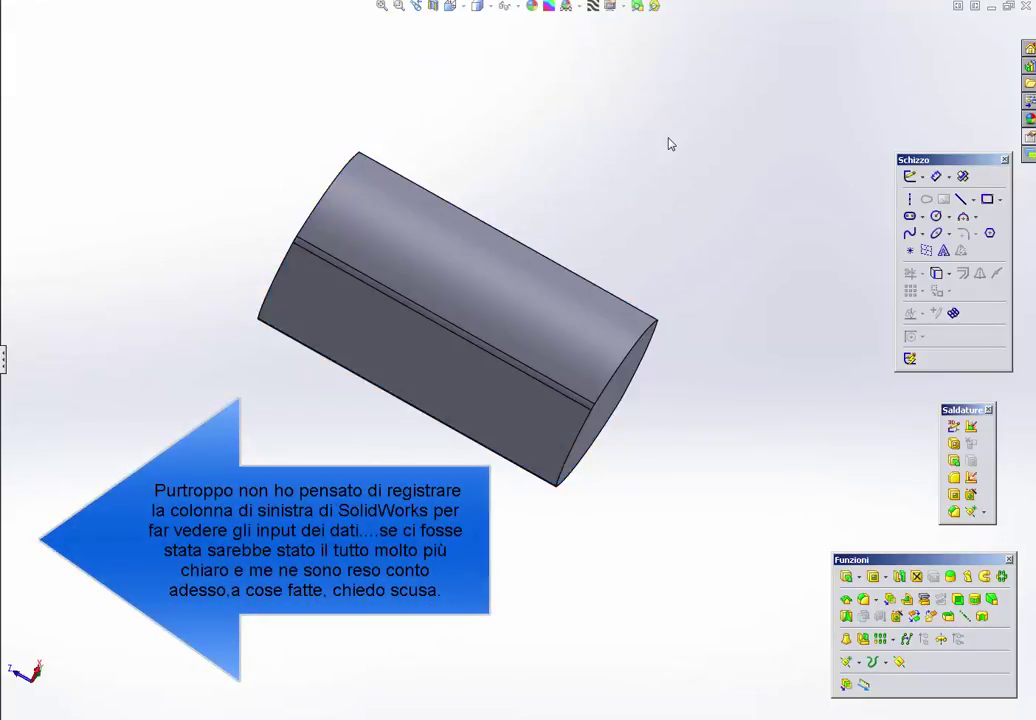
{"action": "scroll", "coordinate": [636, 419], "scroll_direction": "up", "scroll_amount": 3}
Step: Orbit the lengthened bar from Front view until its end face sits on top
{"action": "mouse_move", "coordinate": [636, 419]}
{"action": "middle_mouse_down"}
{"action": "mouse_move", "coordinate": [395, 379]}
{"action": "mouse_move", "coordinate": [384, 388]}
{"action": "mouse_move", "coordinate": [402, 415]}
{"action": "middle_mouse_up"}
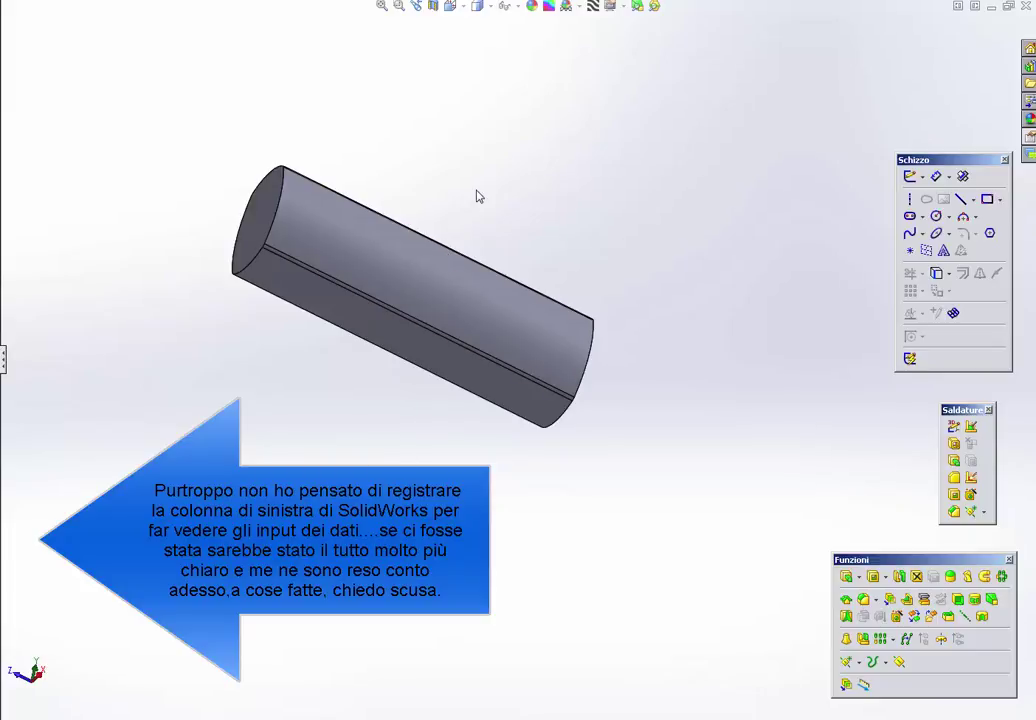
{"action": "key", "text": "ctrl+1"}
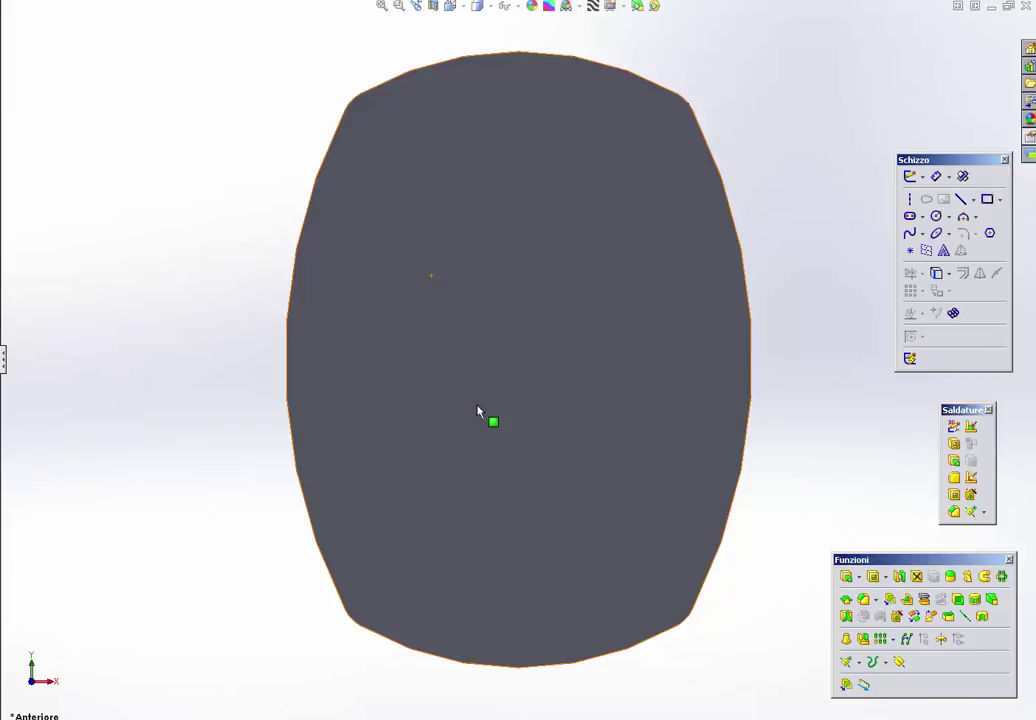
{"action": "mouse_move", "coordinate": [483, 404]}
{"action": "middle_mouse_down"}
{"action": "mouse_move", "coordinate": [488, 301]}
{"action": "mouse_move", "coordinate": [475, 182]}
{"action": "middle_mouse_up"}
Step: Sketch a loop offset 5 mm inward from the top end face's outline
{"action": "left_click", "coordinate": [475, 182]}
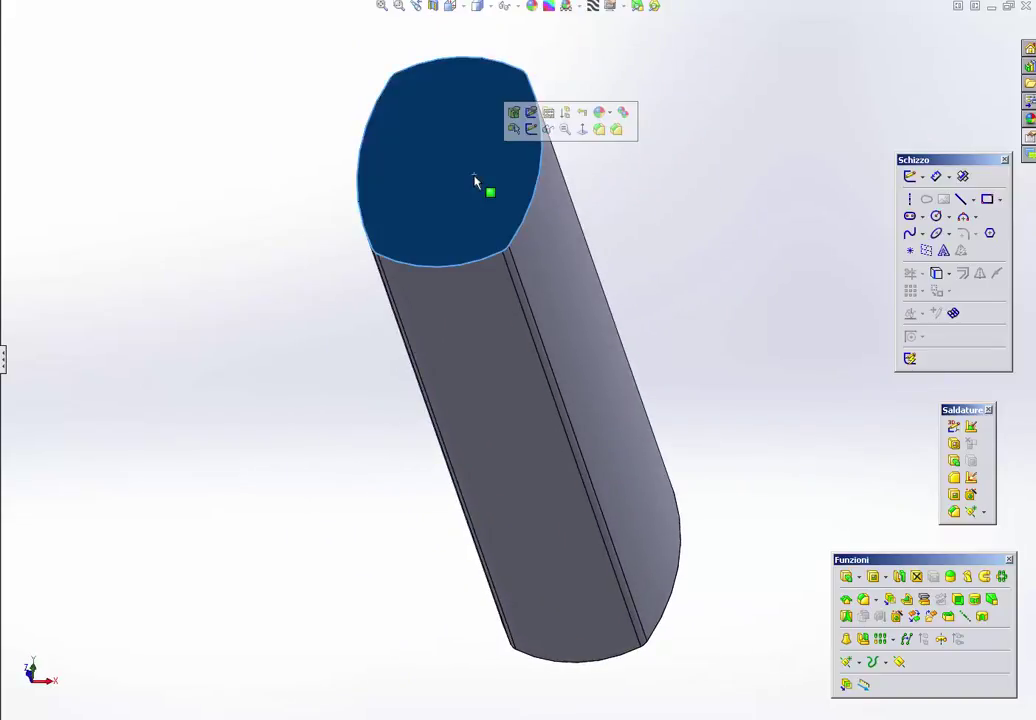
{"action": "left_click", "coordinate": [530, 130]}
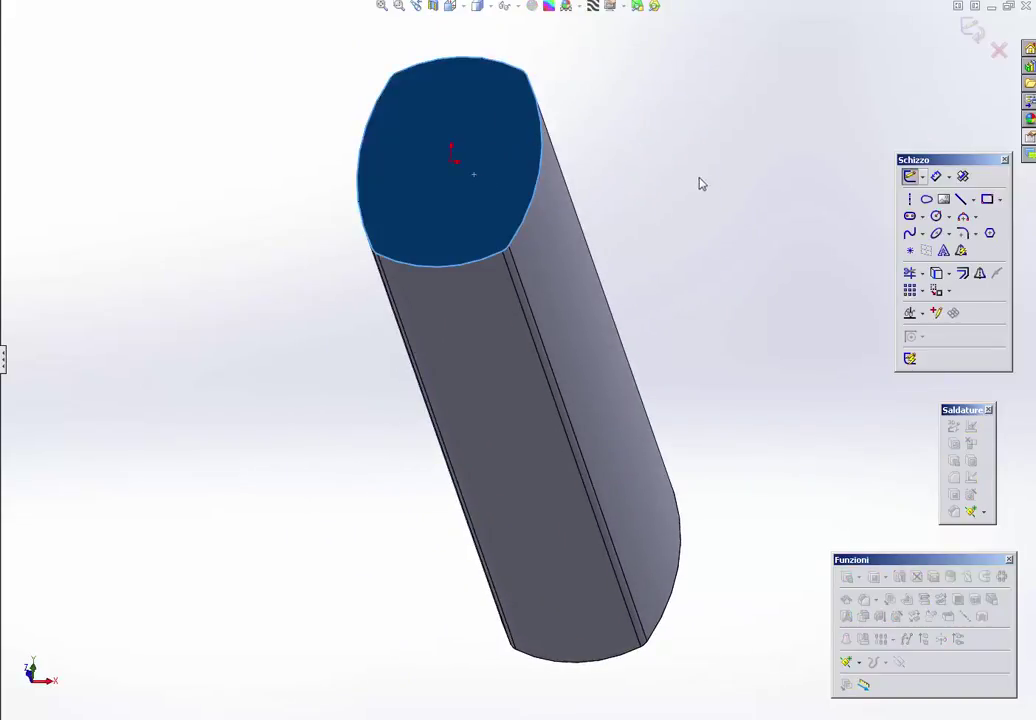
{"action": "left_click", "coordinate": [962, 273]}
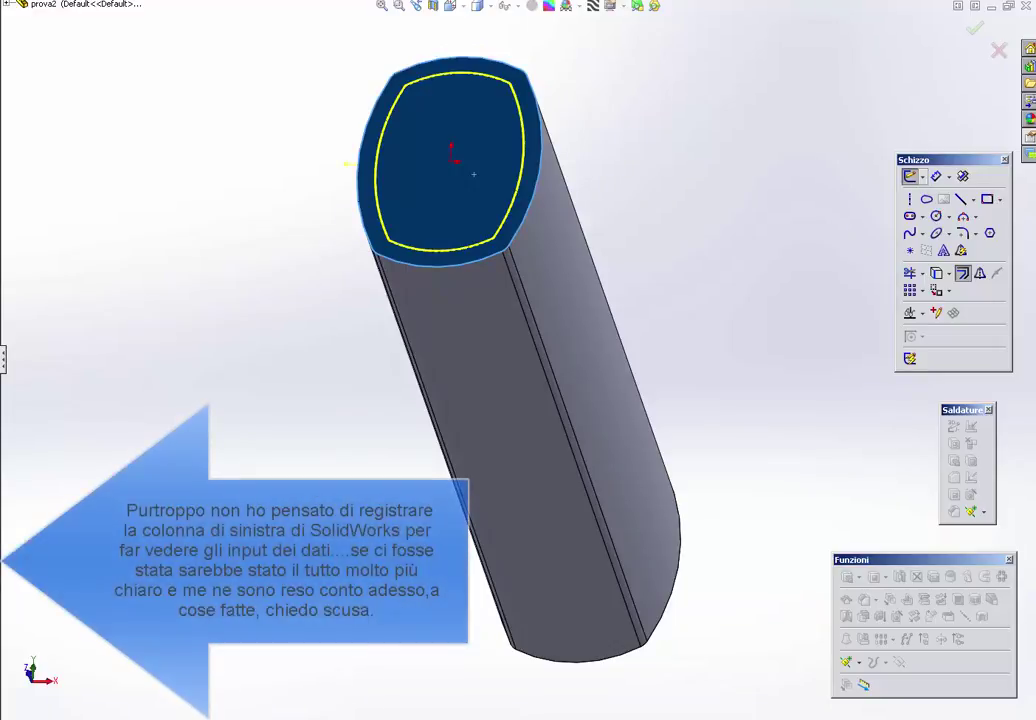
{"action": "key", "text": "Return"}
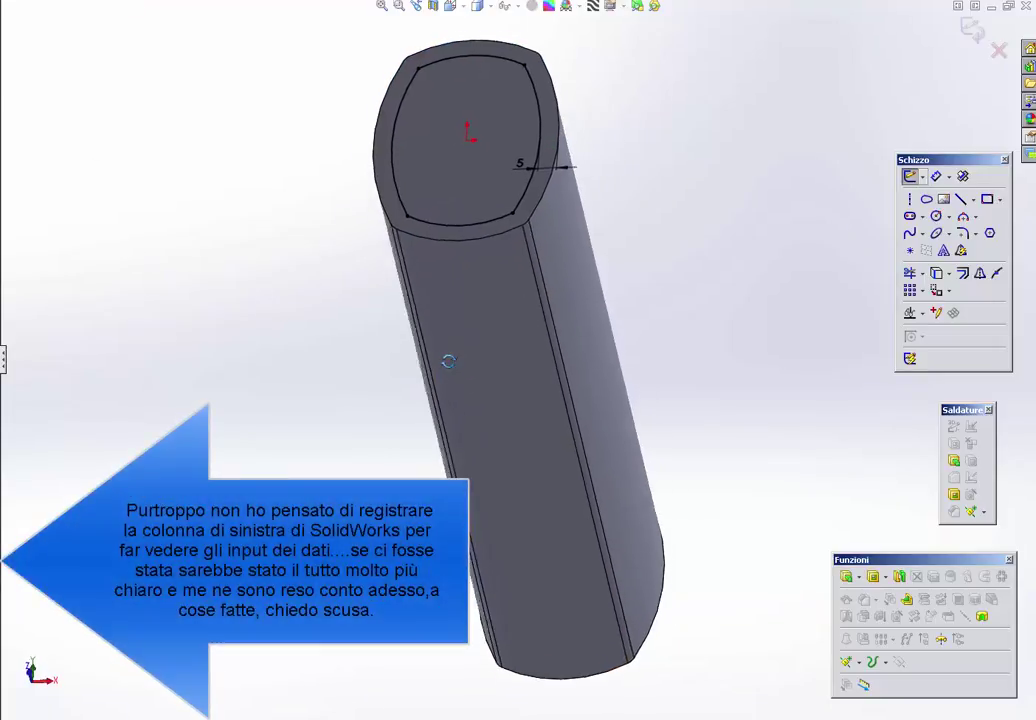
Step: Orbit to check the offset sketch, then start an Extruded Boss/Base from it
{"action": "scroll", "coordinate": [446, 358], "scroll_direction": "up", "scroll_amount": 3}
{"action": "scroll", "coordinate": [483, 312], "scroll_direction": "down", "scroll_amount": 5}
{"action": "scroll", "coordinate": [496, 241], "scroll_direction": "down", "scroll_amount": 3}
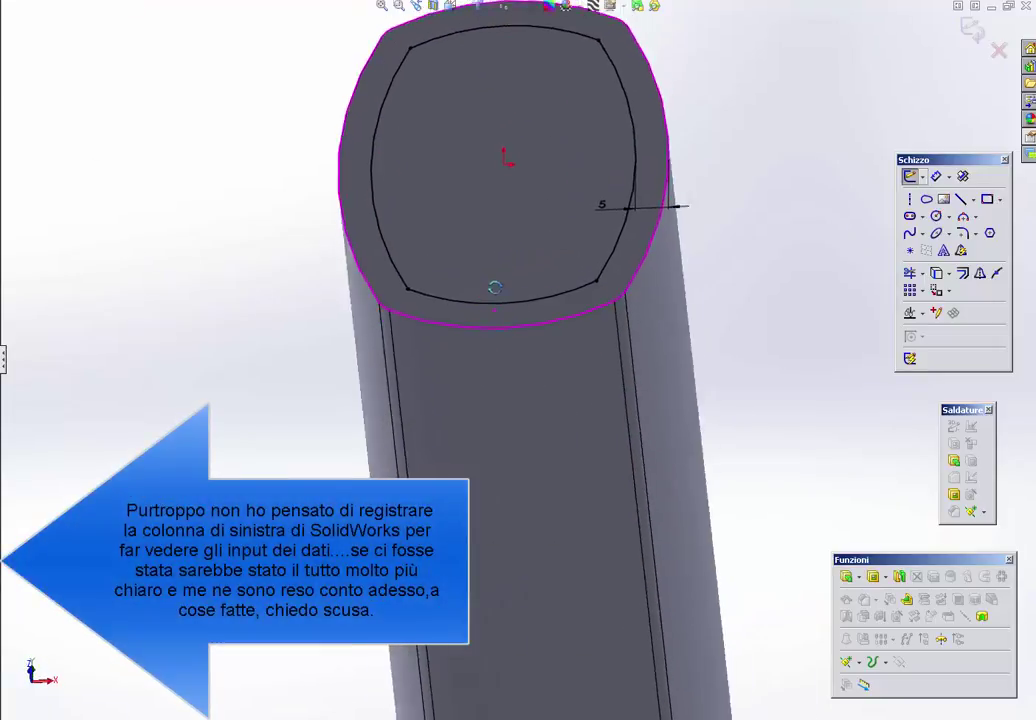
{"action": "middle_click_drag", "start_coordinate": [496, 241], "coordinate": [378, 70]}
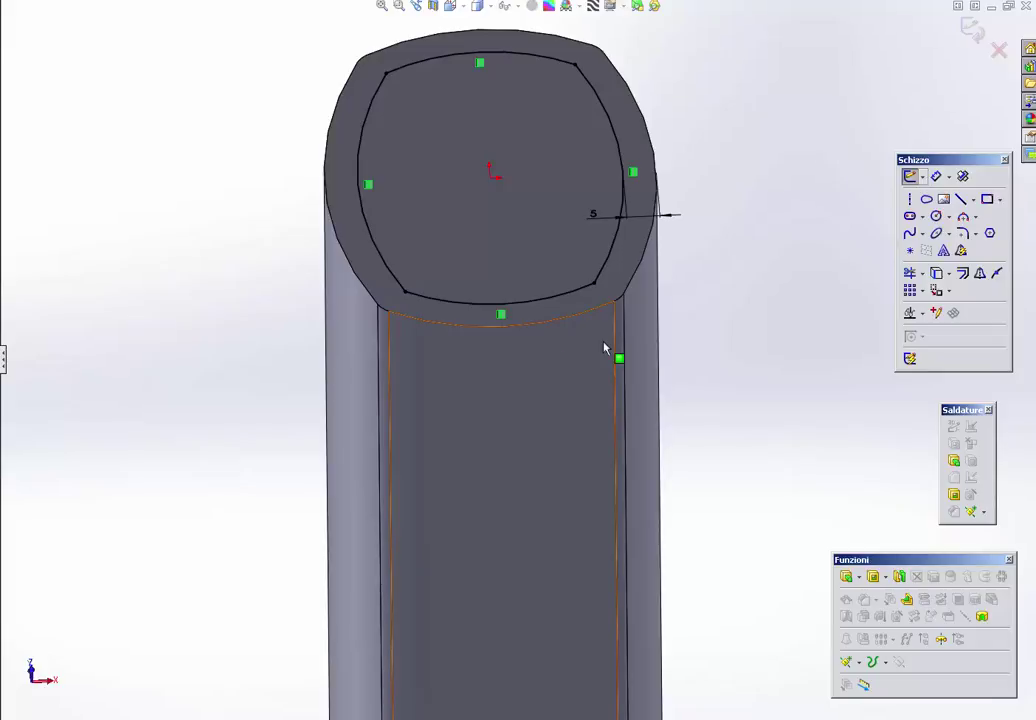
{"action": "middle_click_drag", "start_coordinate": [597, 342], "coordinate": [597, 312]}
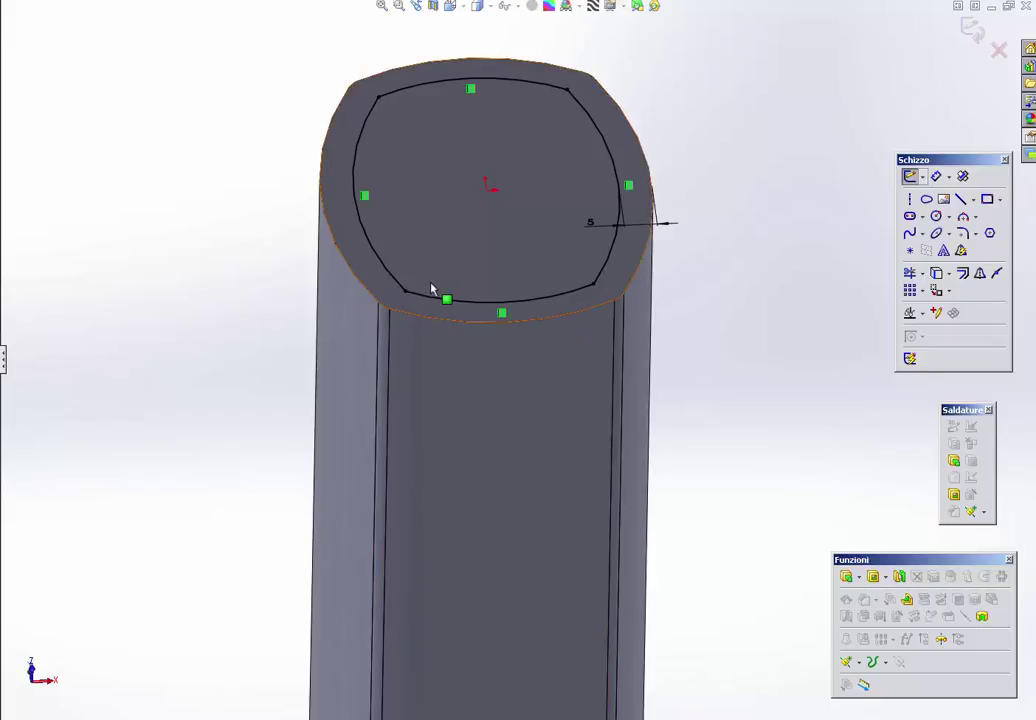
{"action": "middle_click_drag", "start_coordinate": [640, 293], "coordinate": [654, 287]}
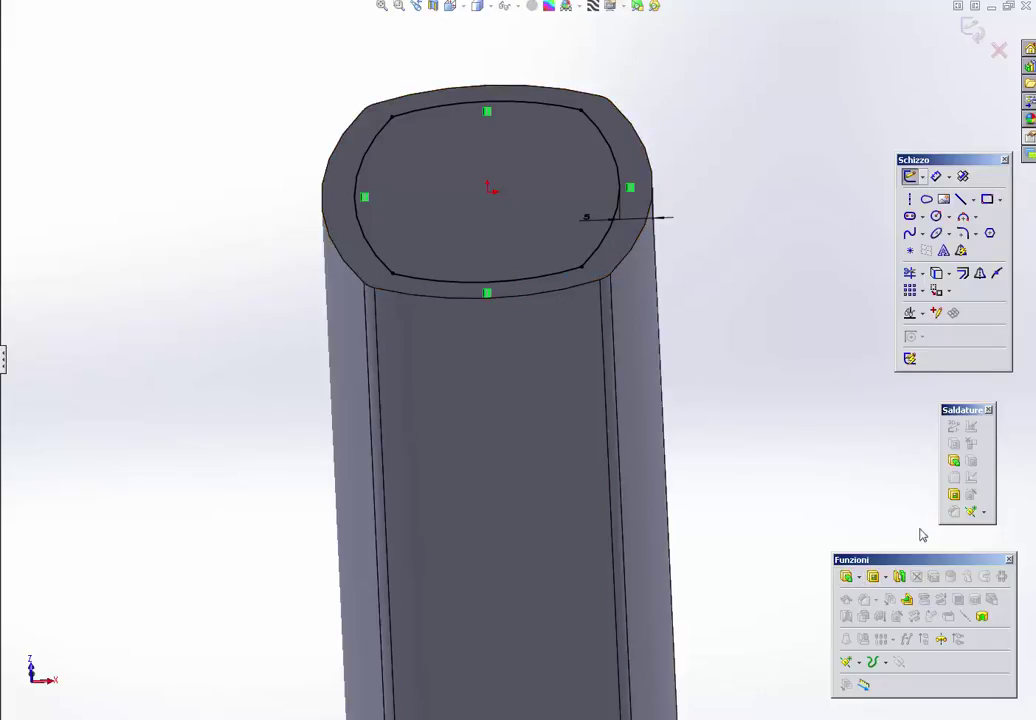
{"action": "left_click", "coordinate": [875, 580]}
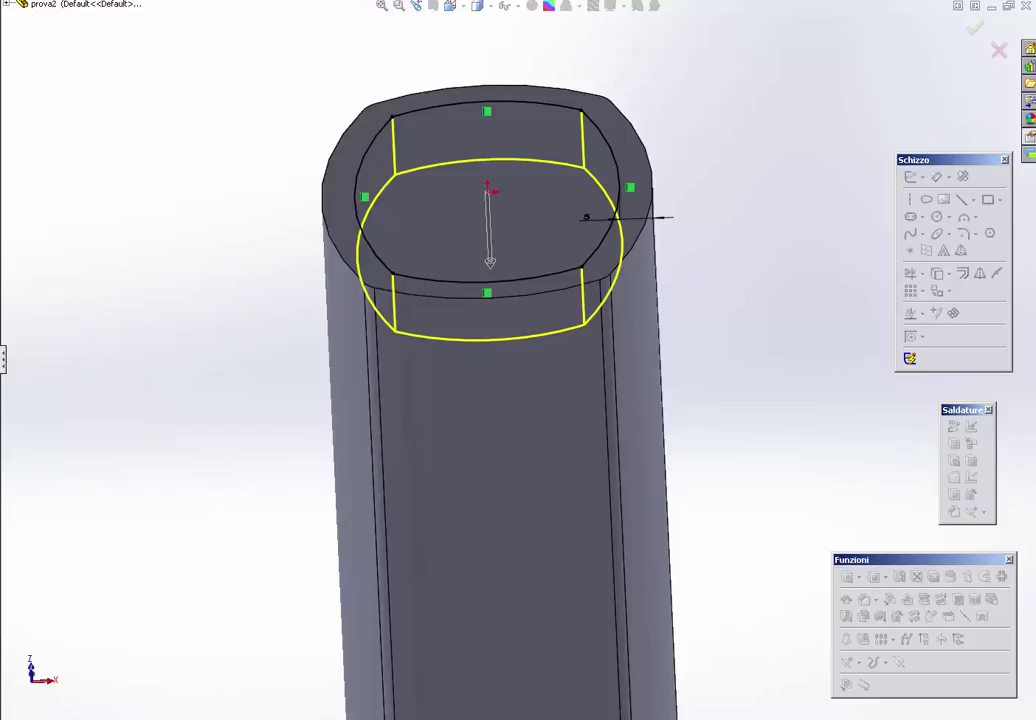
Step: Extrude the ring between the end-face edge and the 5 offset loop, deepened, as the top boss
{"action": "left_click", "coordinate": [356, 233]}
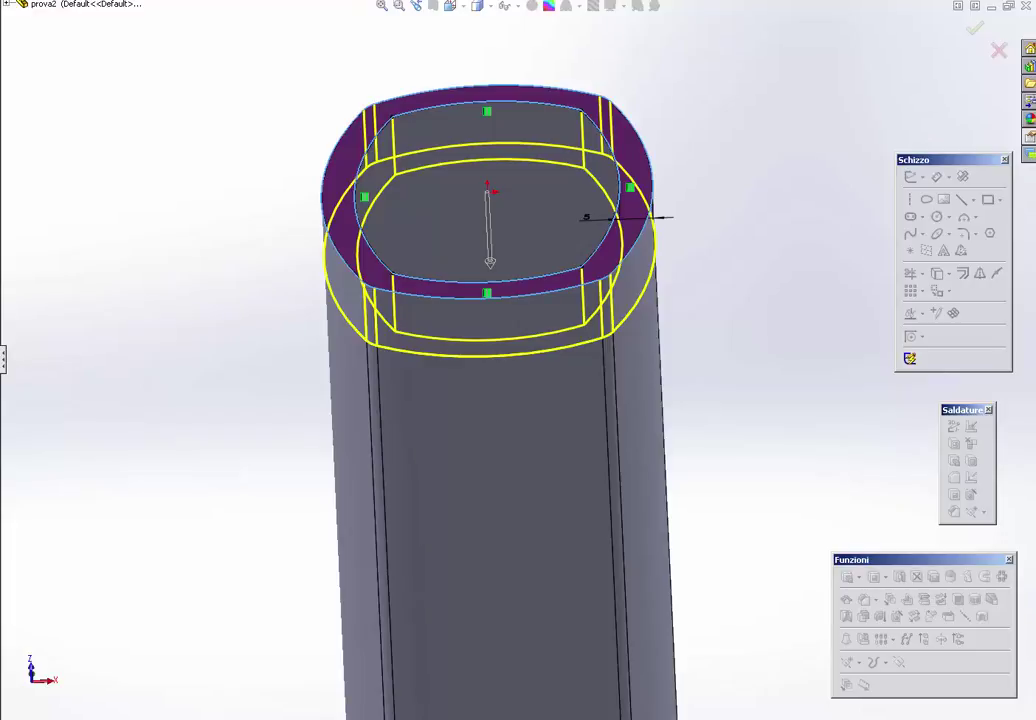
{"action": "middle_click_drag", "start_coordinate": [265, 252], "coordinate": [324, 289]}
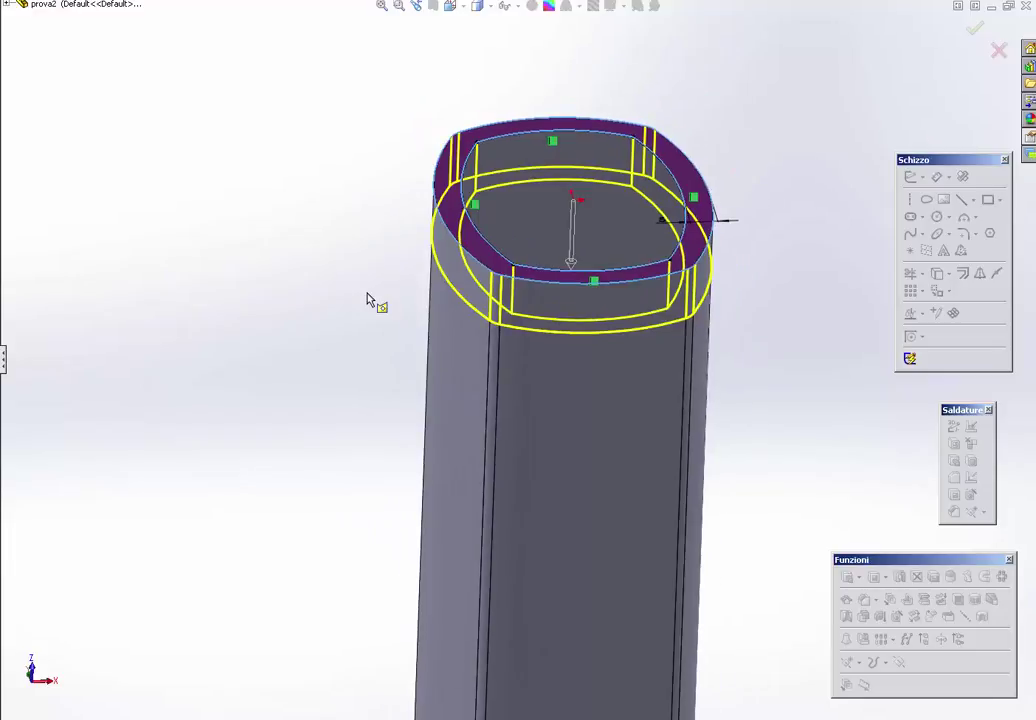
{"action": "scroll", "coordinate": [370, 300], "scroll_direction": "up", "scroll_amount": 2}
{"action": "scroll", "coordinate": [540, 287], "scroll_direction": "down", "scroll_amount": 3}
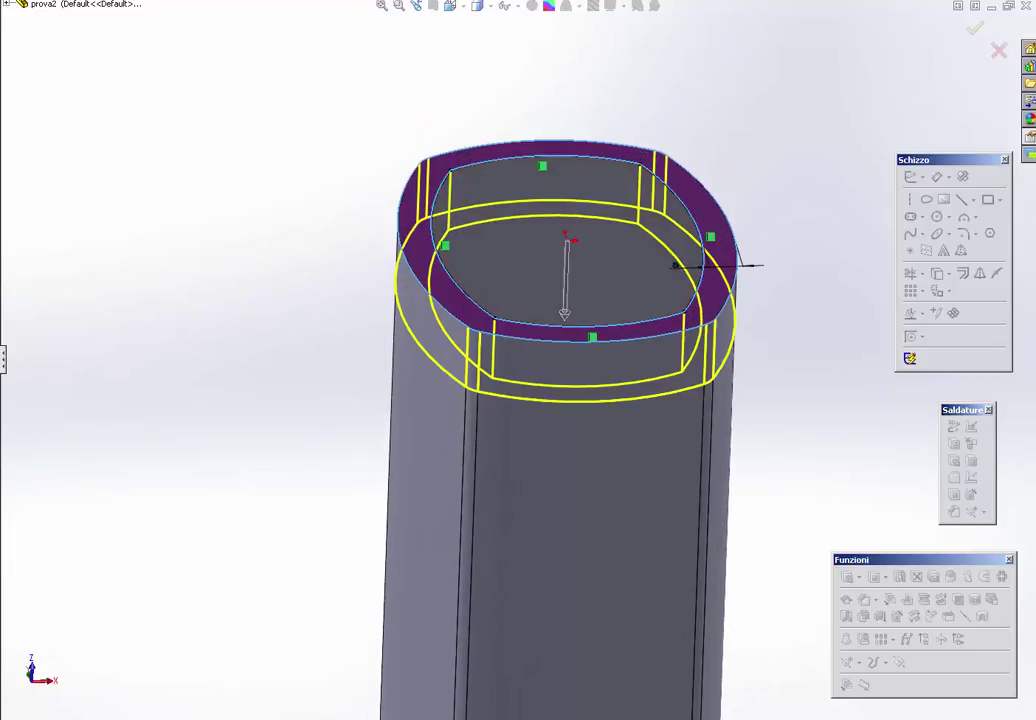
{"action": "left_click_drag", "start_coordinate": [565, 313], "coordinate": [564, 343]}
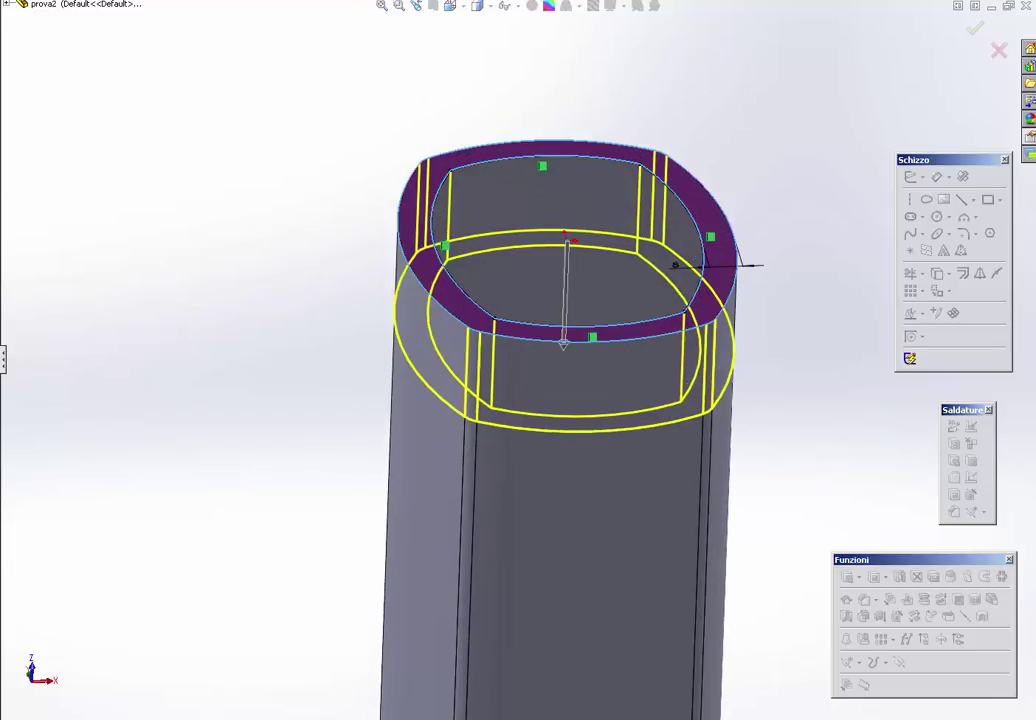
{"action": "scroll", "coordinate": [208, 243], "scroll_direction": "down", "scroll_amount": 2}
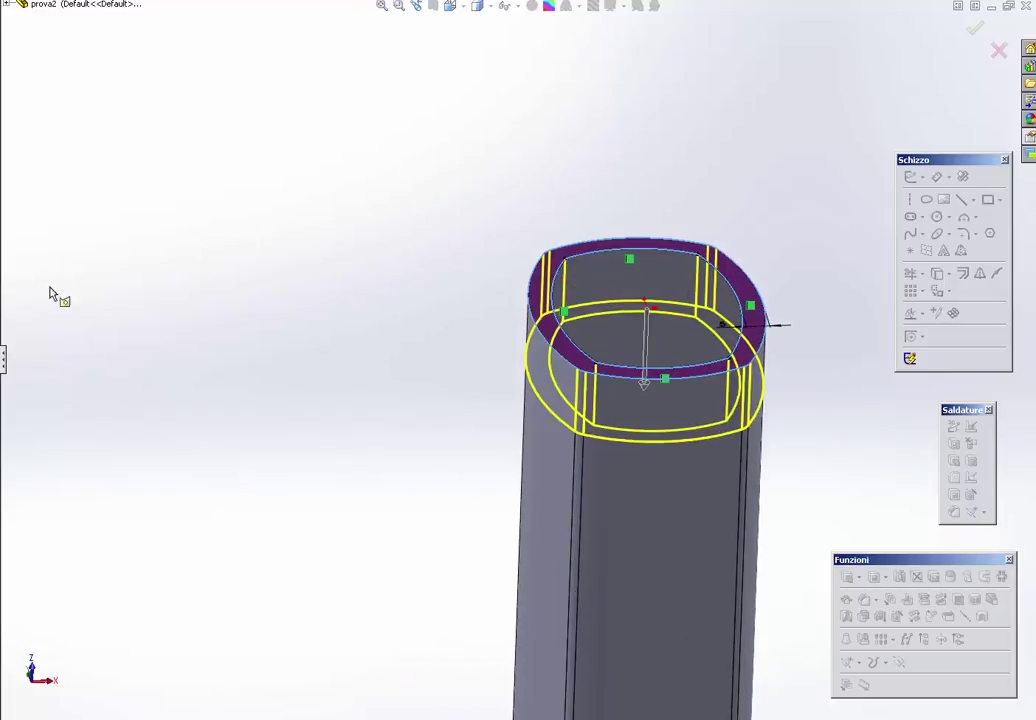
{"action": "scroll", "coordinate": [265, 304], "scroll_direction": "down", "scroll_amount": 2}
{"action": "scroll", "coordinate": [822, 357], "scroll_direction": "up", "scroll_amount": 2}
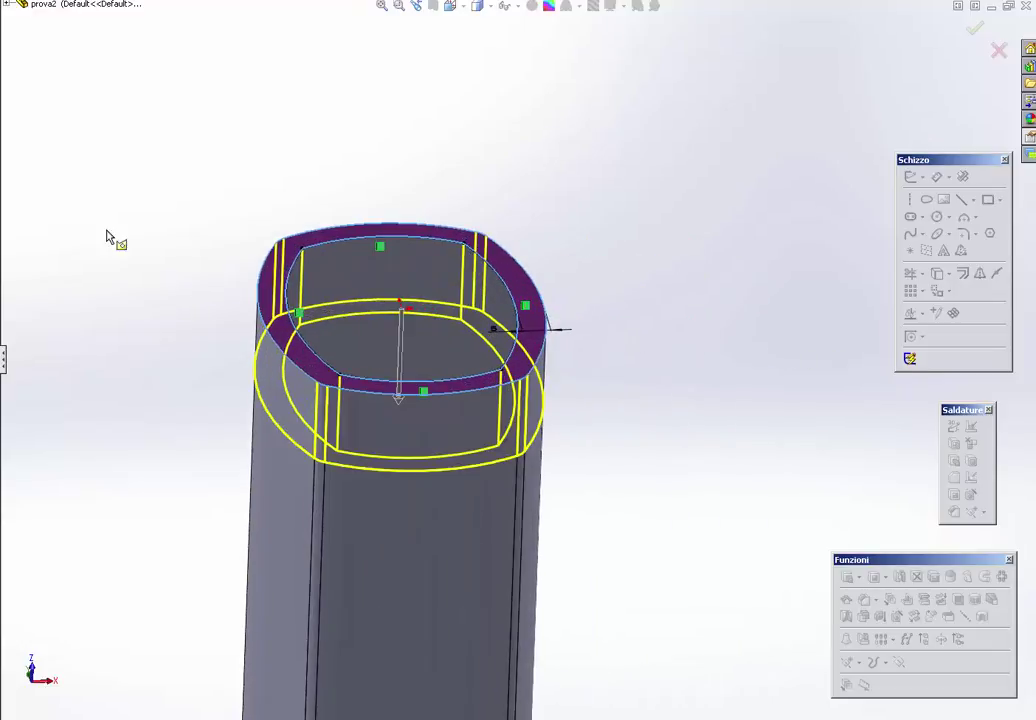
{"action": "key", "text": "Return"}
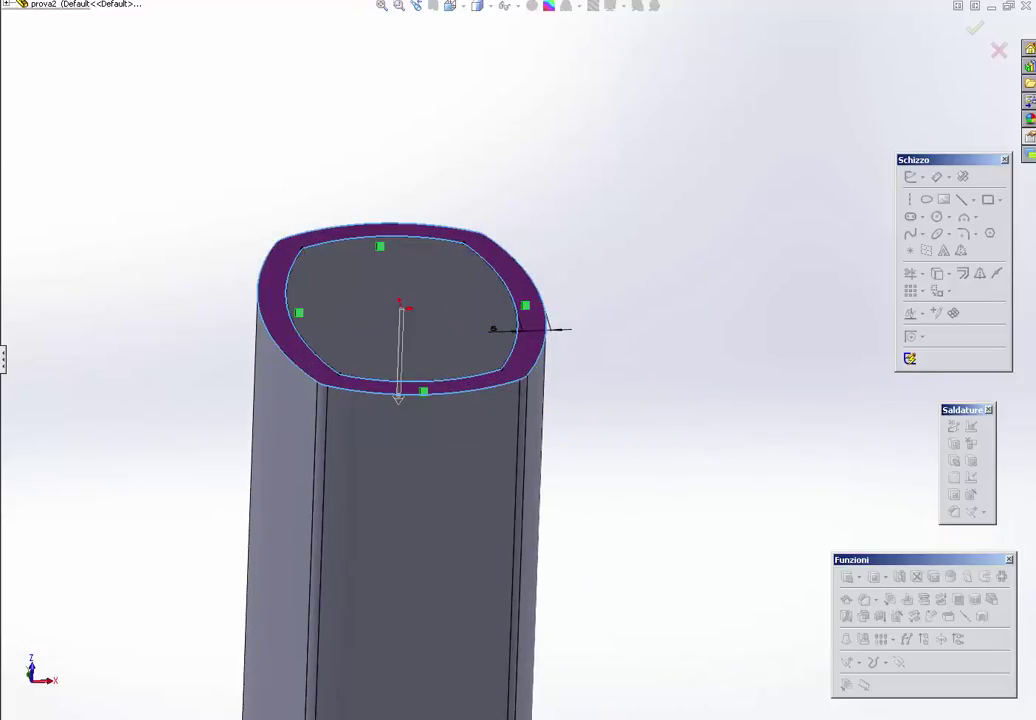
{"action": "left_click", "coordinate": [502, 587]}
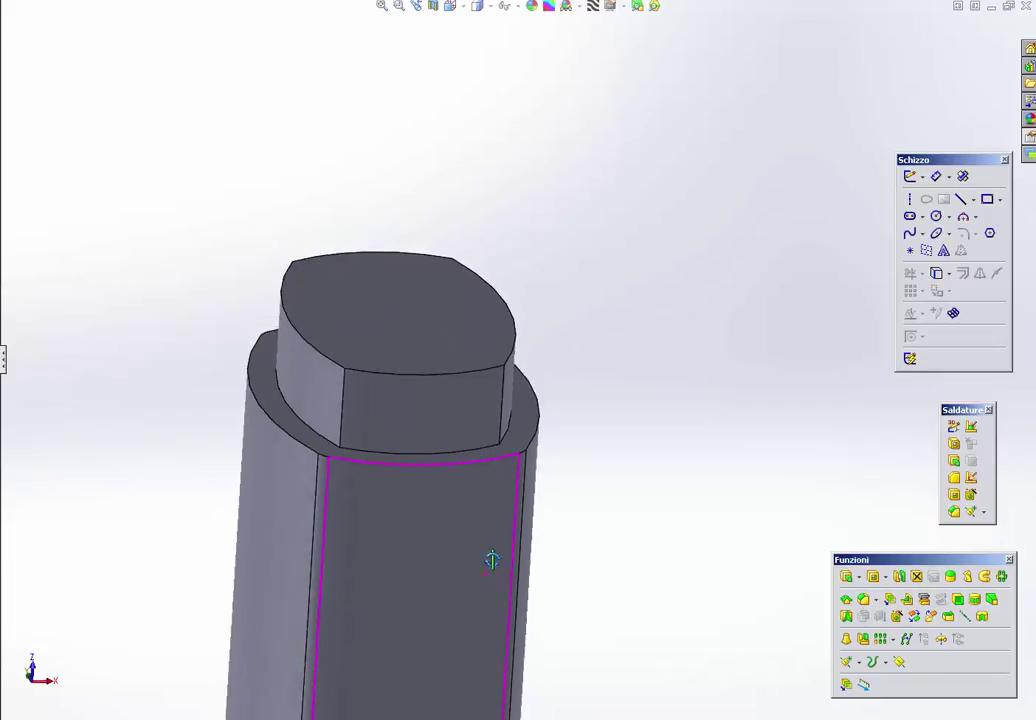
{"action": "mouse_move", "coordinate": [490, 555]}
{"action": "middle_mouse_down"}
{"action": "mouse_move", "coordinate": [500, 583]}
{"action": "mouse_move", "coordinate": [483, 557]}
{"action": "middle_mouse_up"}
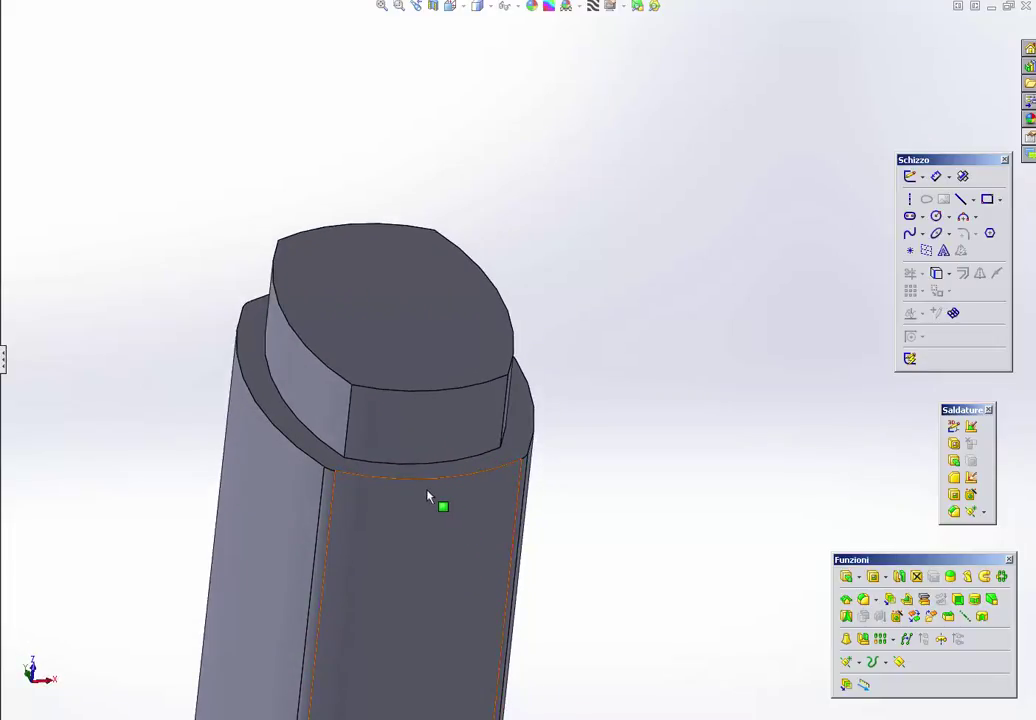
{"action": "middle_click_drag", "start_coordinate": [430, 495], "coordinate": [429, 519]}
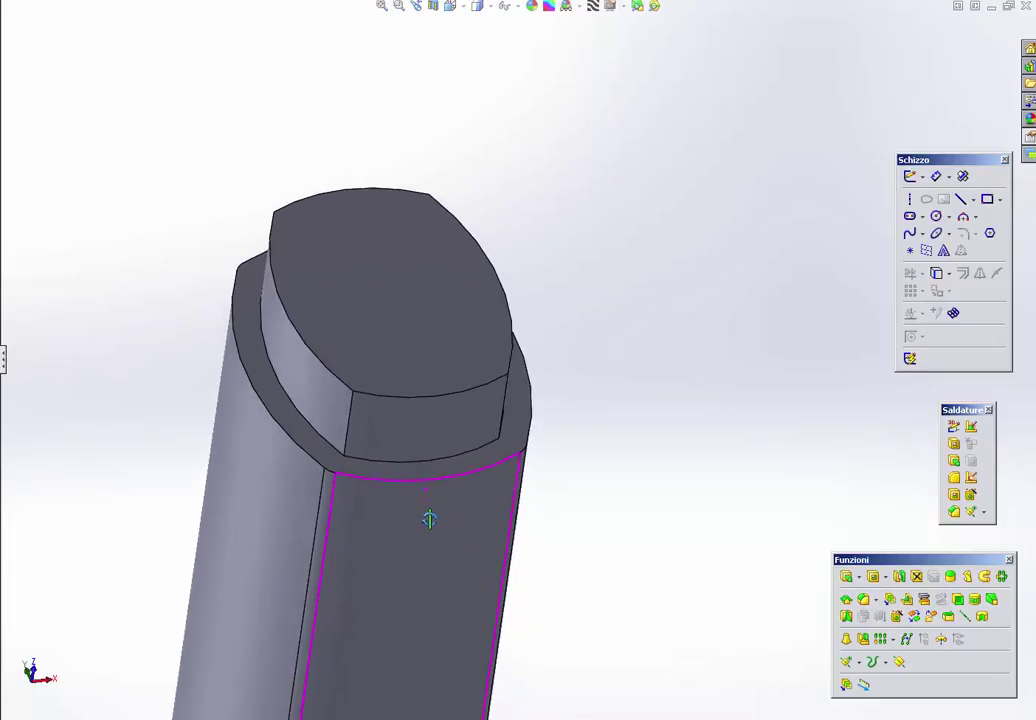
{"action": "left_click", "coordinate": [419, 377]}
{"action": "key", "text": "space"}
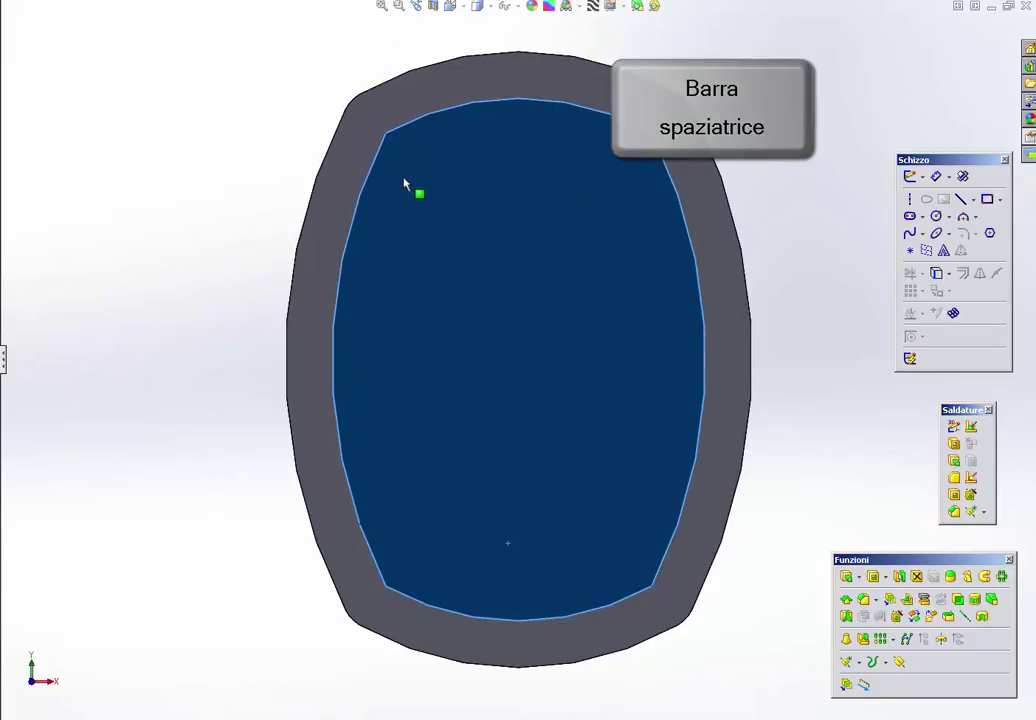
{"action": "key", "text": "Escape"}
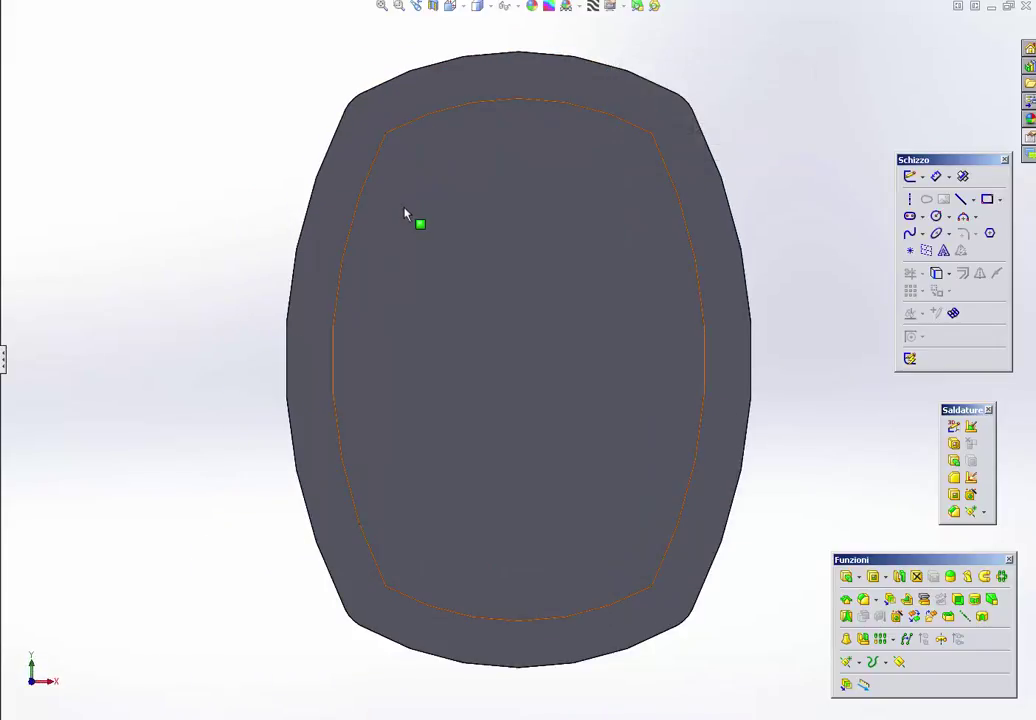
{"action": "key", "text": "ctrl+shift+z"}
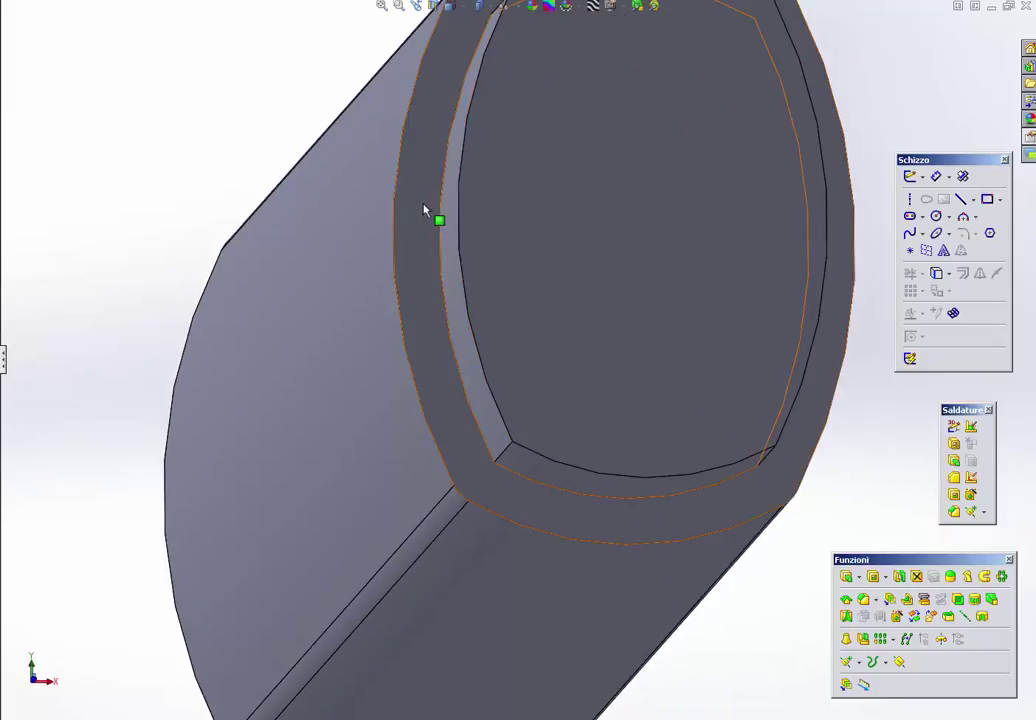
{"action": "scroll", "coordinate": [422, 210], "scroll_direction": "up", "scroll_amount": 1}
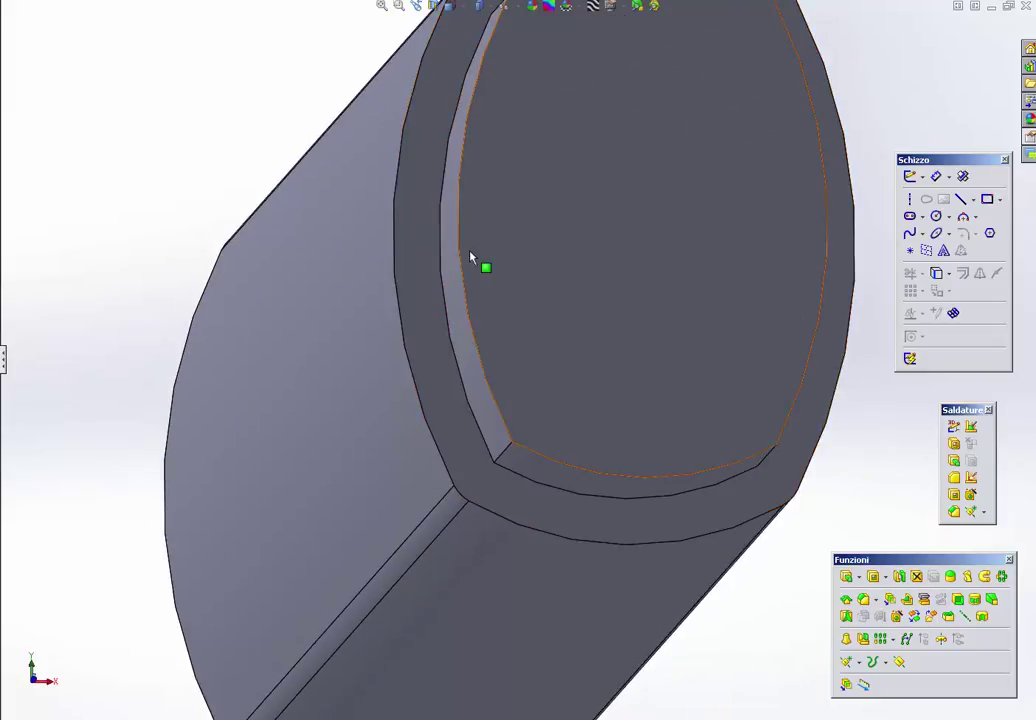
{"action": "scroll", "coordinate": [472, 259], "scroll_direction": "up", "scroll_amount": 4}
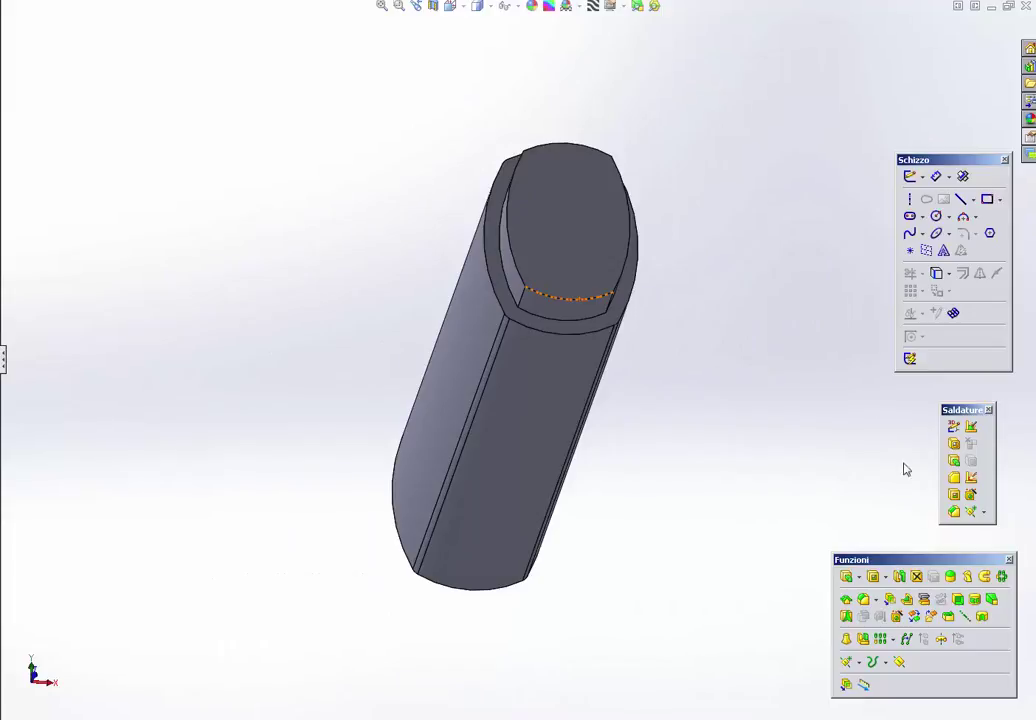
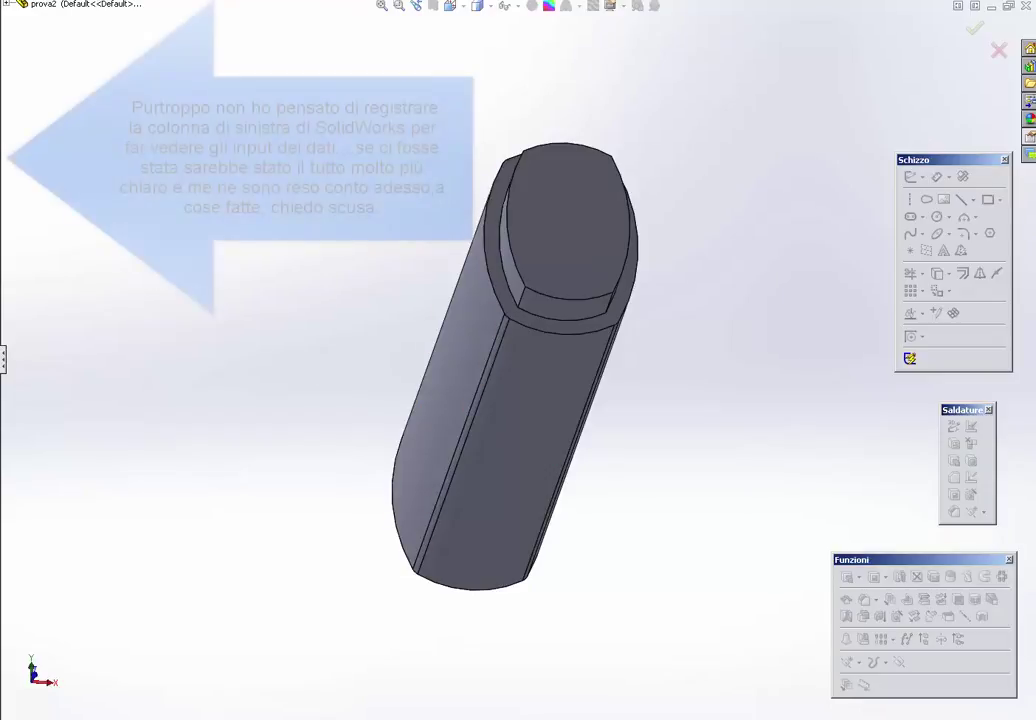
Step: Draft the narrow side face, using the oval end face as the neutral plane
{"action": "left_click", "coordinate": [528, 195]}
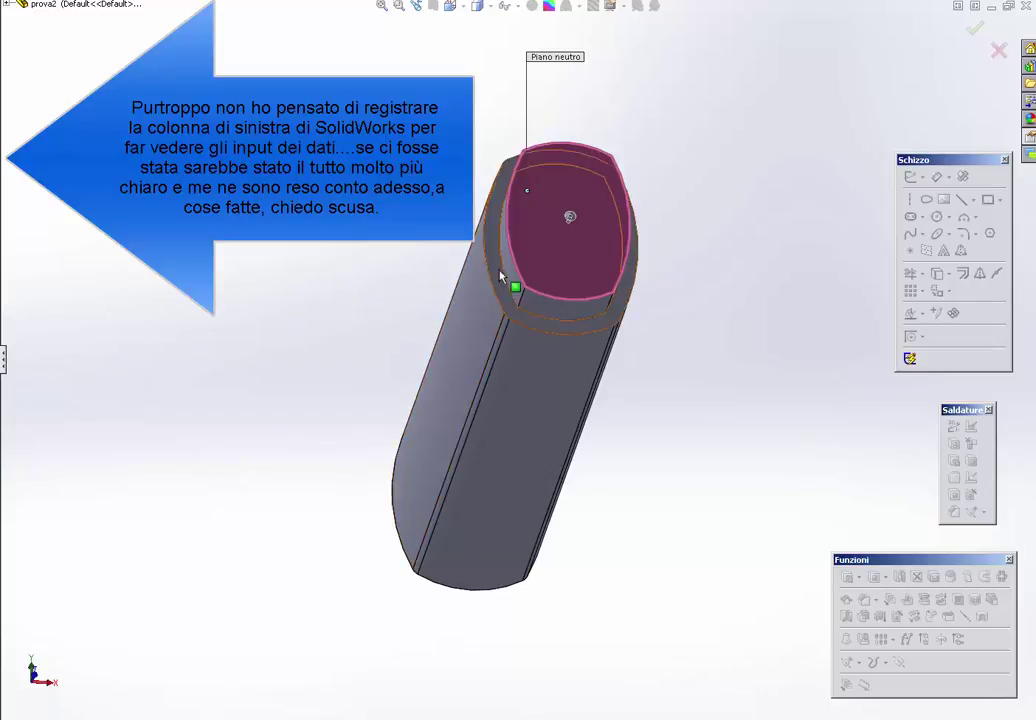
{"action": "left_click", "coordinate": [543, 302]}
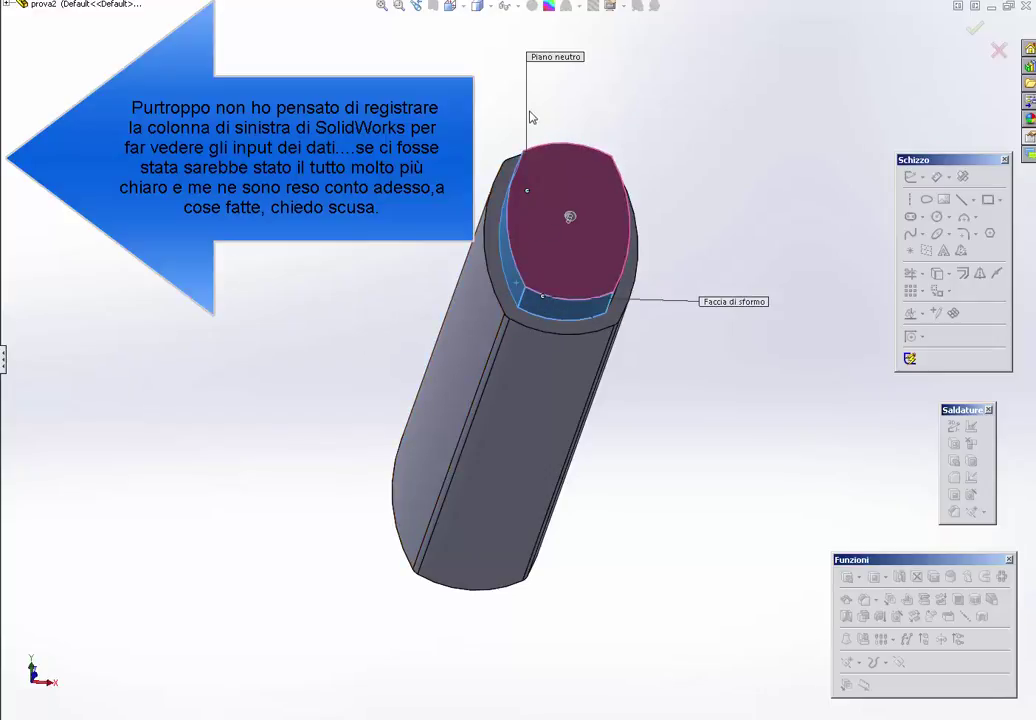
{"action": "middle_click_drag", "start_coordinate": [529, 113], "coordinate": [535, 390]}
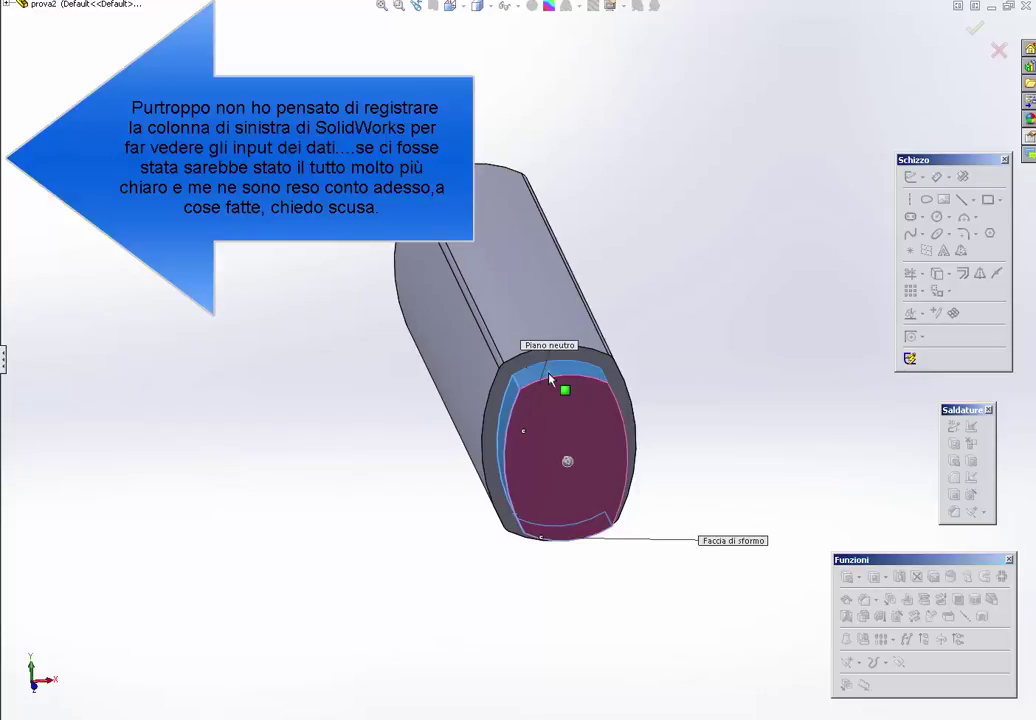
{"action": "middle_click_drag", "start_coordinate": [682, 409], "coordinate": [562, 398]}
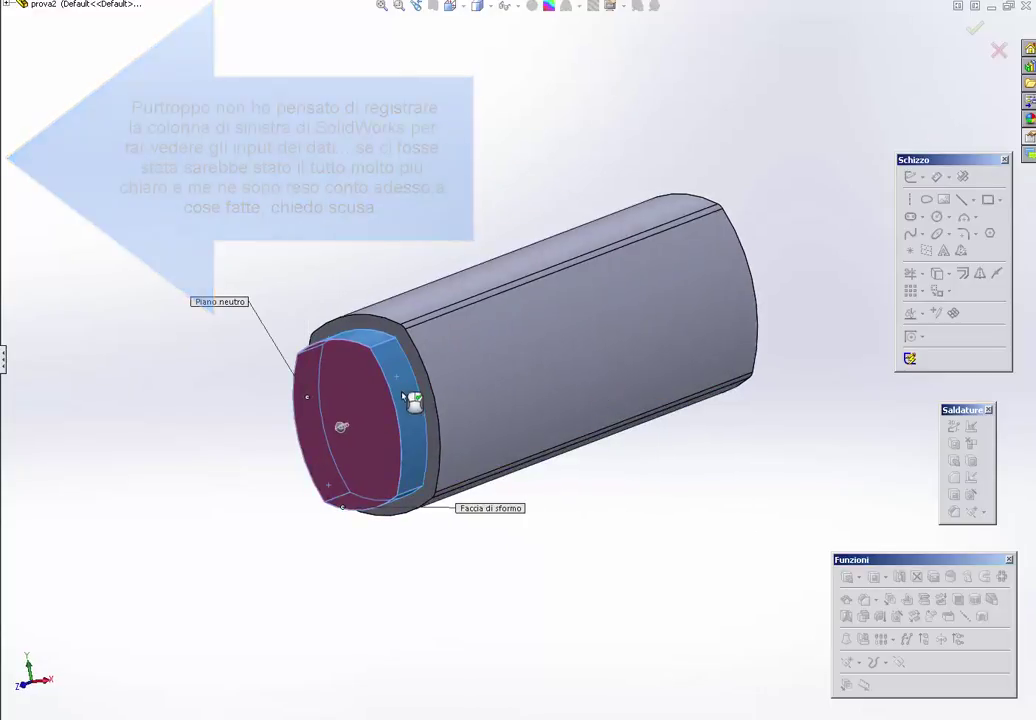
{"action": "middle_click_drag", "start_coordinate": [398, 383], "coordinate": [80, 200]}
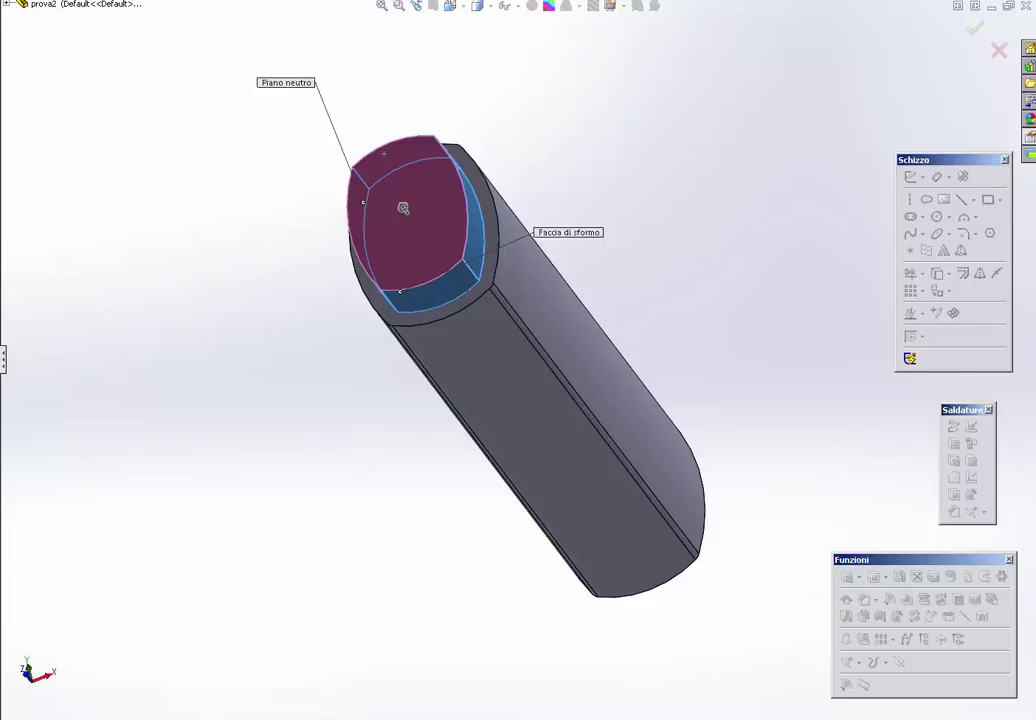
{"action": "key", "text": "space"}
{"action": "left_click", "coordinate": [390, 203]}
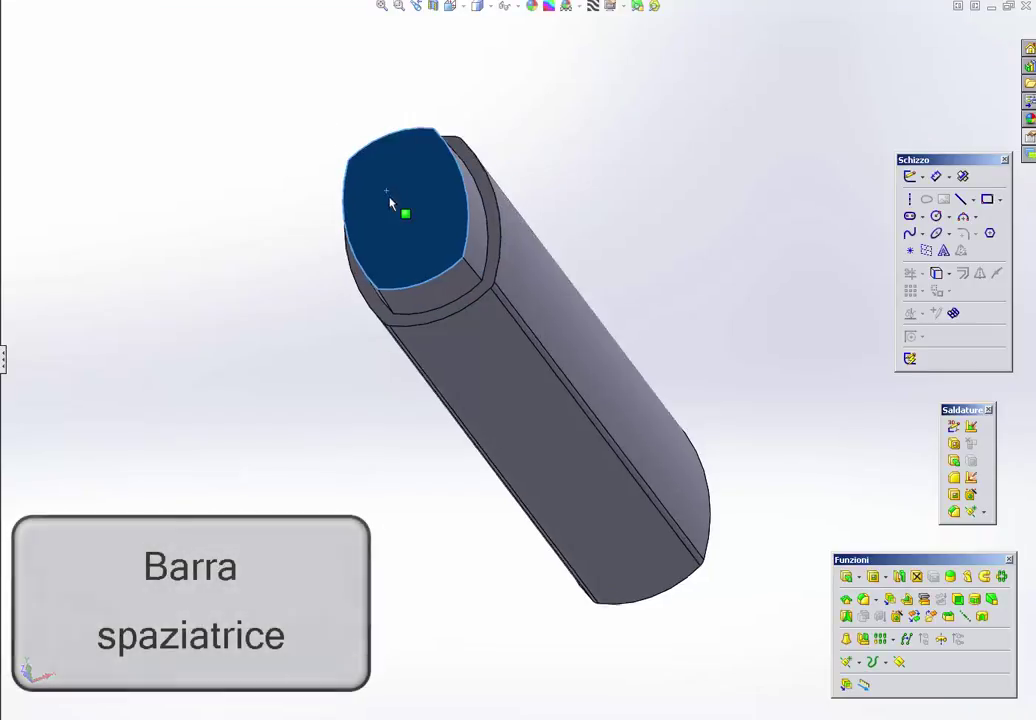
{"action": "scroll", "coordinate": [400, 170], "scroll_direction": "down", "scroll_amount": 3}
{"action": "scroll", "coordinate": [415, 190], "scroll_direction": "down", "scroll_amount": 3}
{"action": "scroll", "coordinate": [421, 220], "scroll_direction": "down", "scroll_amount": 3}
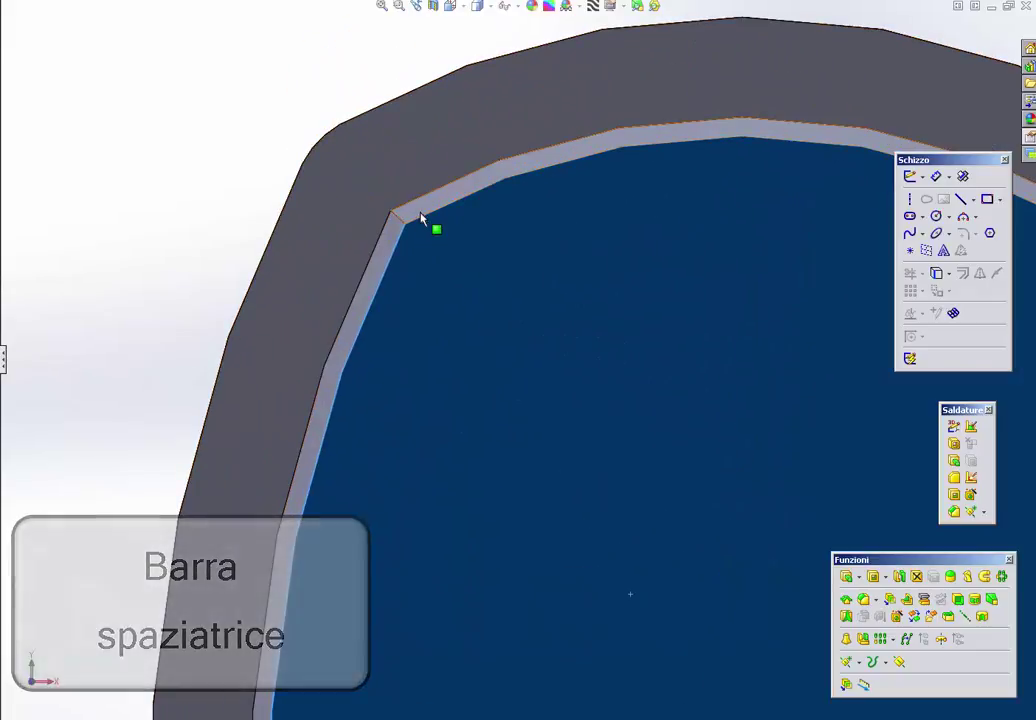
{"action": "left_click", "coordinate": [421, 218]}
{"action": "left_click", "coordinate": [393, 235]}
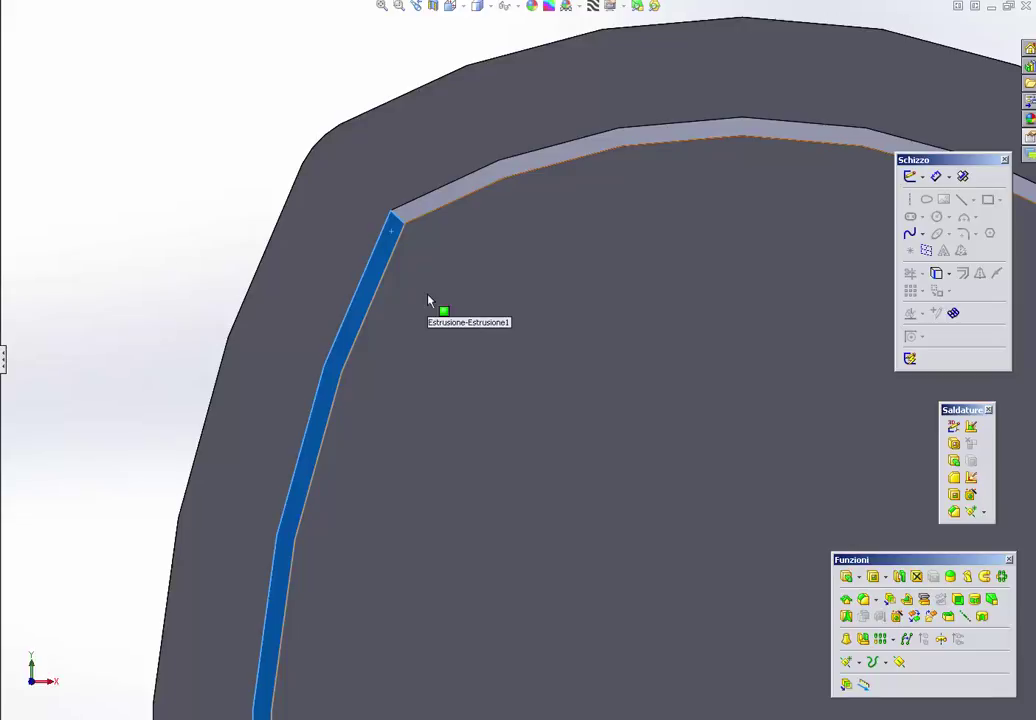
{"action": "key", "text": "f"}
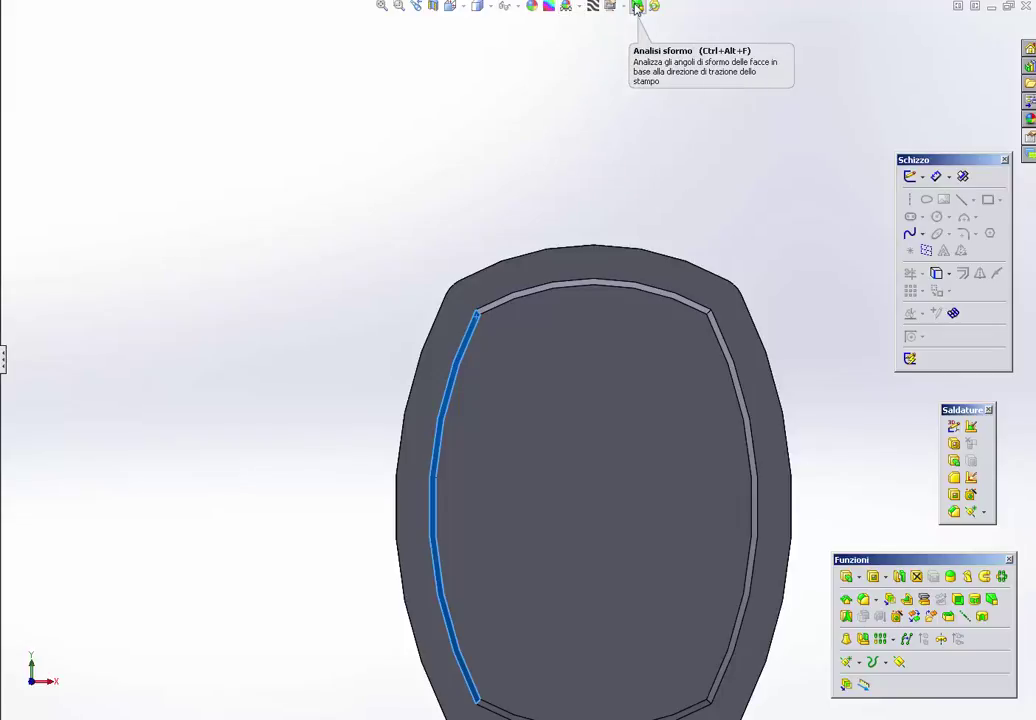
{"action": "left_click", "coordinate": [636, 8]}
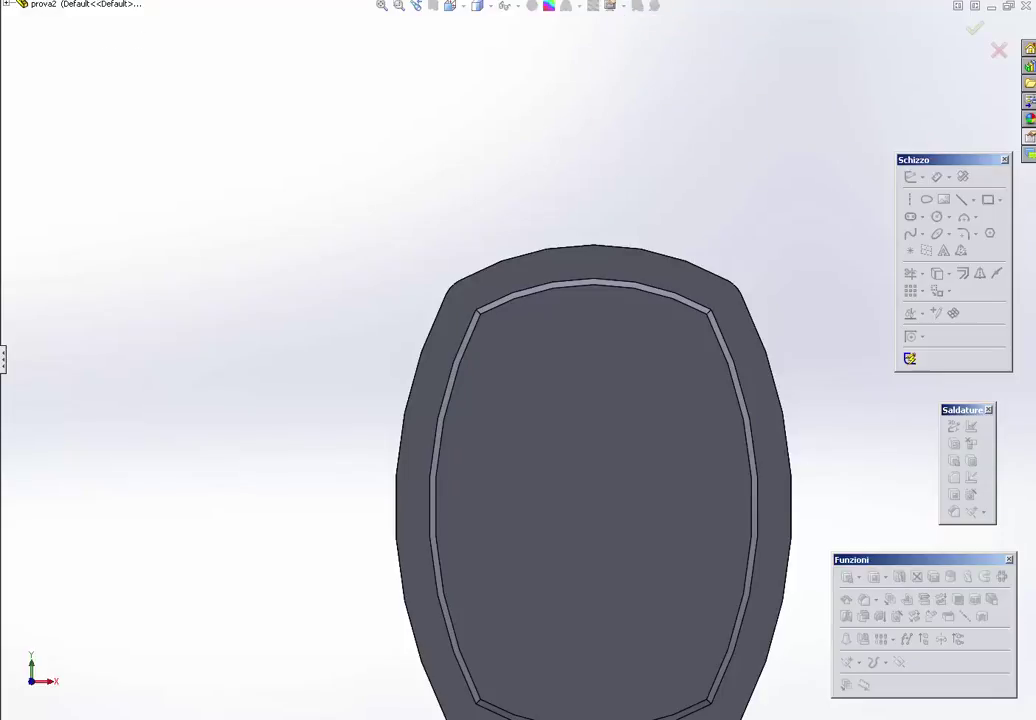
{"action": "left_click", "coordinate": [536, 503]}
{"action": "scroll", "coordinate": [534, 497], "scroll_direction": "up", "scroll_amount": 3}
{"action": "mouse_move", "coordinate": [535, 421]}
{"action": "middle_mouse_down"}
{"action": "mouse_move", "coordinate": [694, 489]}
{"action": "mouse_move", "coordinate": [701, 451]}
{"action": "middle_mouse_up"}
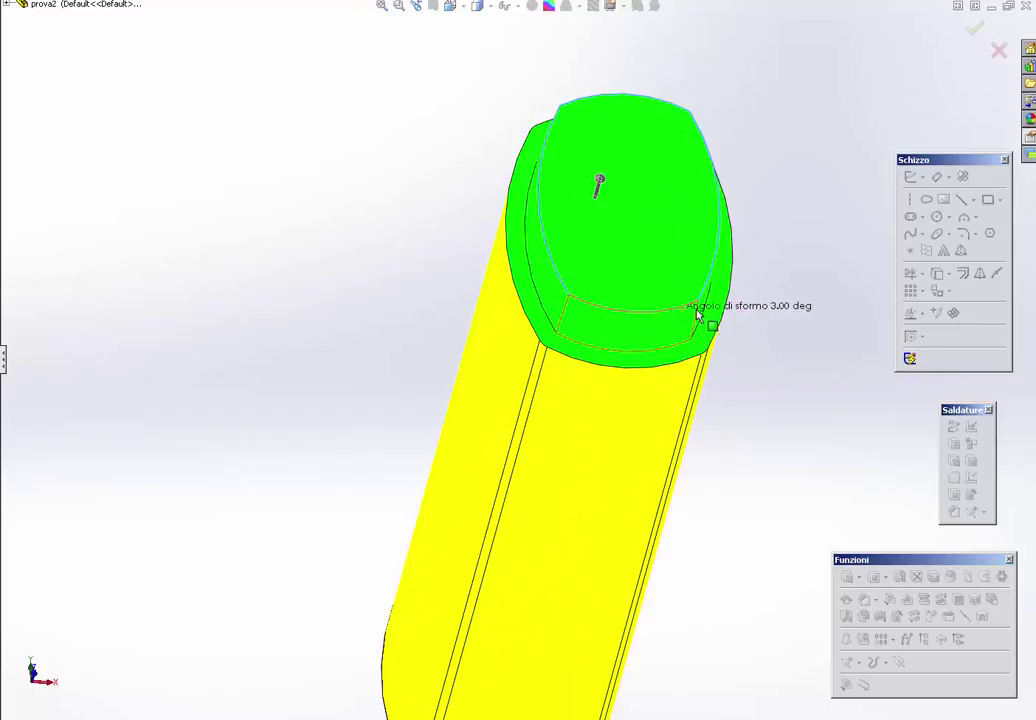
{"action": "scroll", "coordinate": [690, 316], "scroll_direction": "down", "scroll_amount": 3}
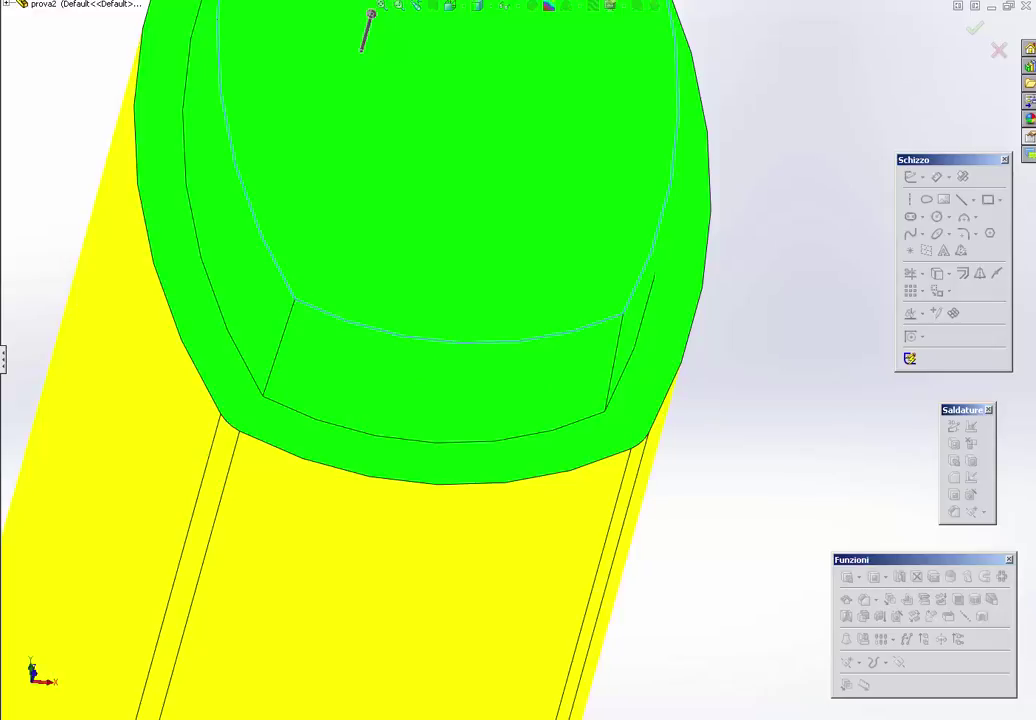
{"action": "scroll", "coordinate": [296, 273], "scroll_direction": "up", "scroll_amount": 3}
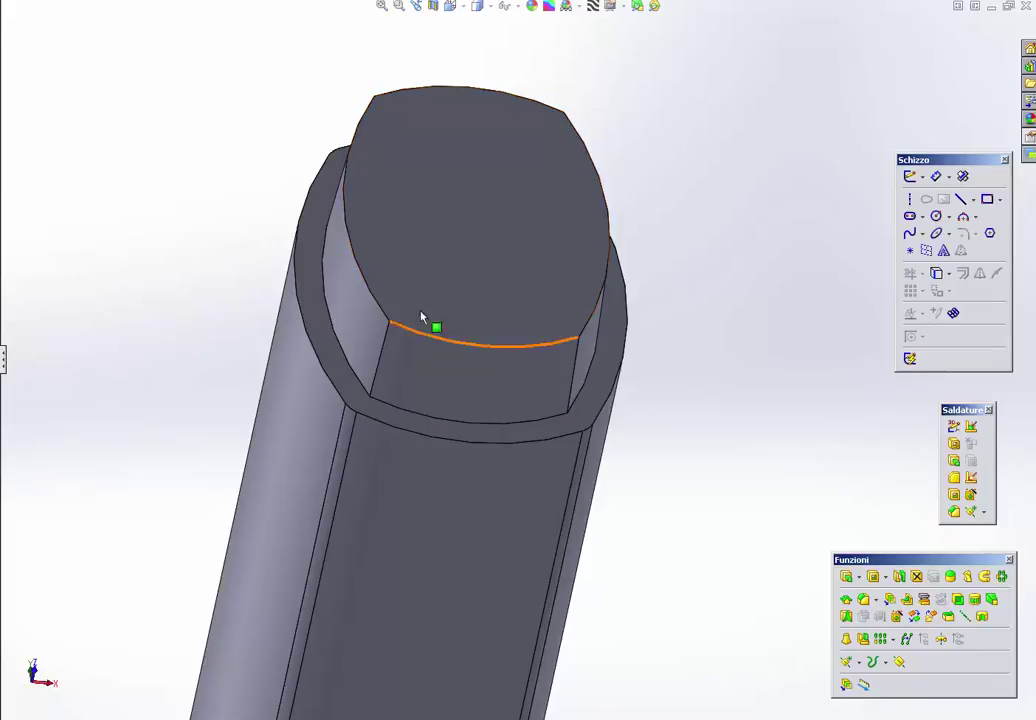
Step: Fillet the oval end face rim plus the vertical and top inner edges at 3 mm radius
{"action": "left_click", "coordinate": [428, 281]}
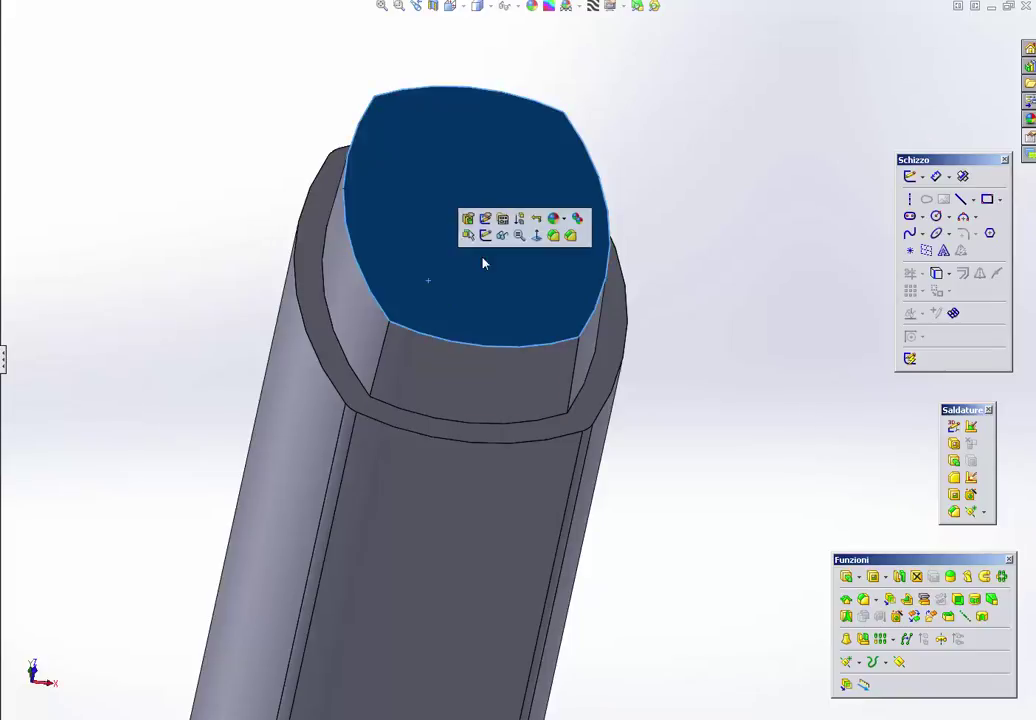
{"action": "left_click", "coordinate": [552, 237]}
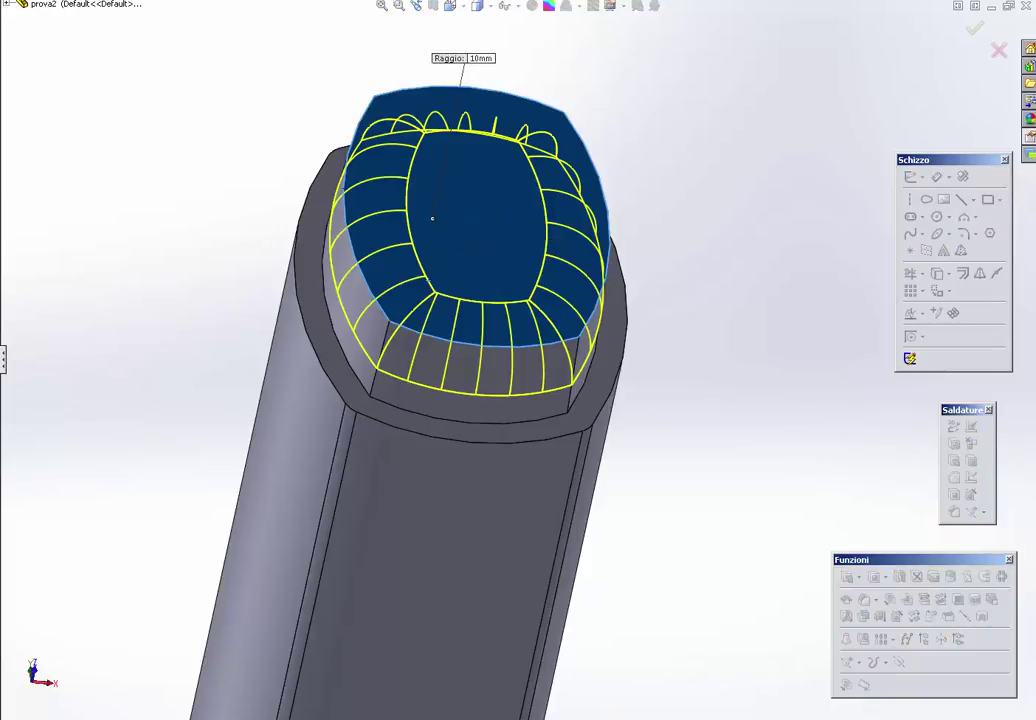
{"action": "type", "text": "2"}
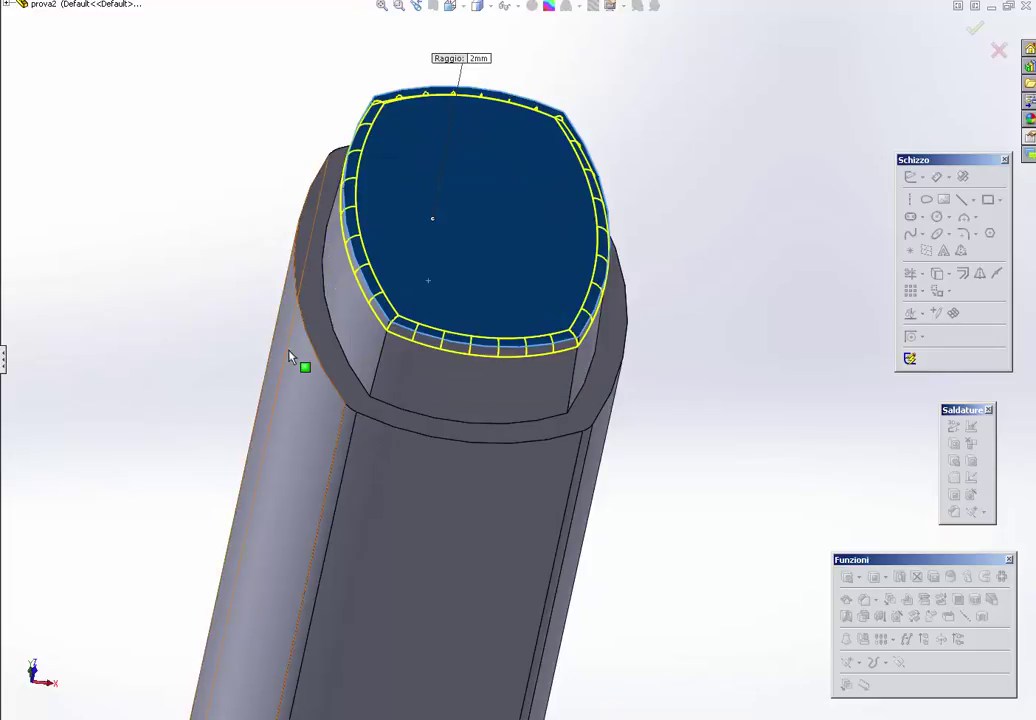
{"action": "left_click", "coordinate": [386, 355]}
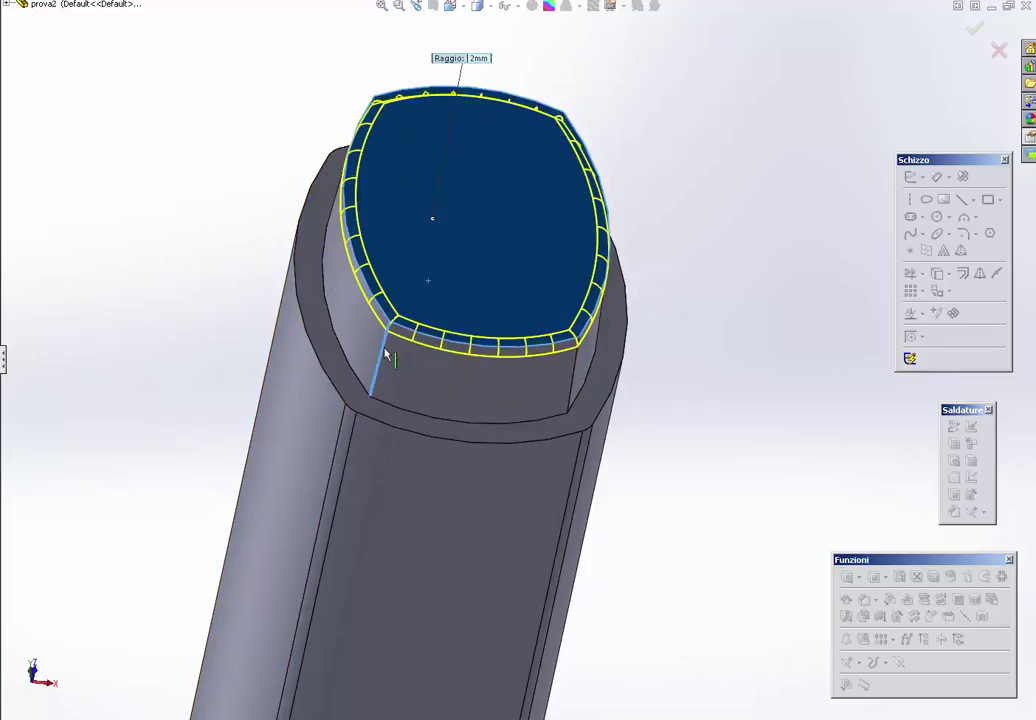
{"action": "mouse_move", "coordinate": [455, 365]}
{"action": "middle_mouse_down"}
{"action": "mouse_move", "coordinate": [574, 385]}
{"action": "mouse_move", "coordinate": [507, 370]}
{"action": "mouse_move", "coordinate": [750, 175]}
{"action": "mouse_move", "coordinate": [540, 395]}
{"action": "middle_mouse_up"}
{"action": "scroll", "coordinate": [576, 380], "scroll_direction": "down", "scroll_amount": 3}
{"action": "left_click", "coordinate": [578, 368]}
{"action": "scroll", "coordinate": [424, 398], "scroll_direction": "down", "scroll_amount": 2}
{"action": "scroll", "coordinate": [417, 390], "scroll_direction": "down", "scroll_amount": 1}
{"action": "left_click", "coordinate": [417, 390]}
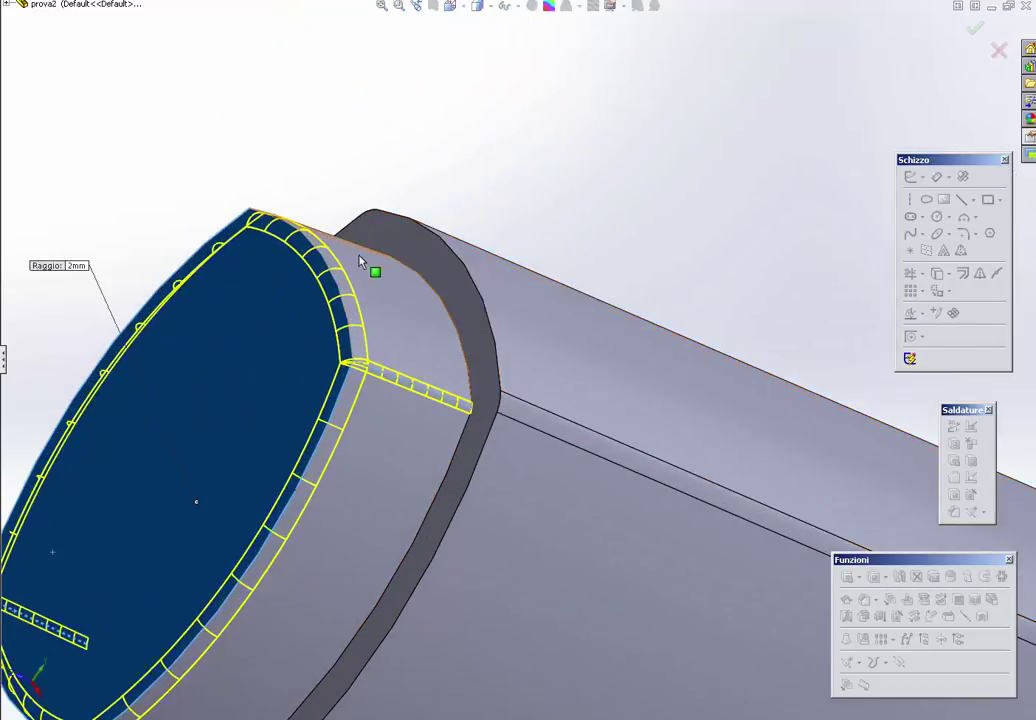
{"action": "middle_click_drag", "start_coordinate": [358, 259], "coordinate": [300, 150]}
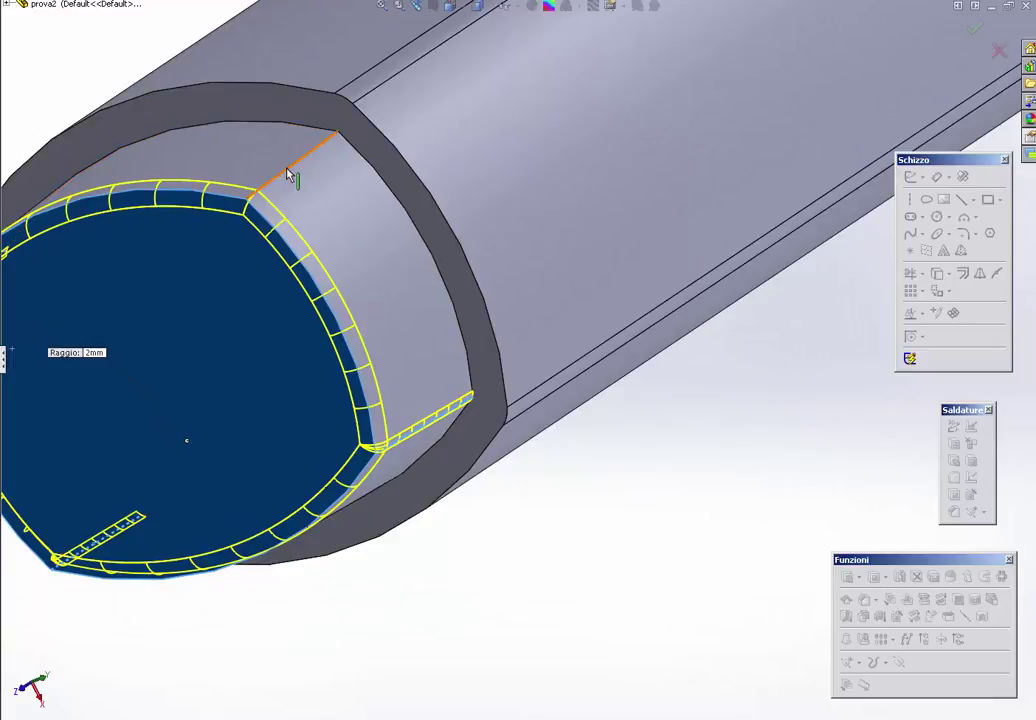
{"action": "left_click", "coordinate": [291, 173]}
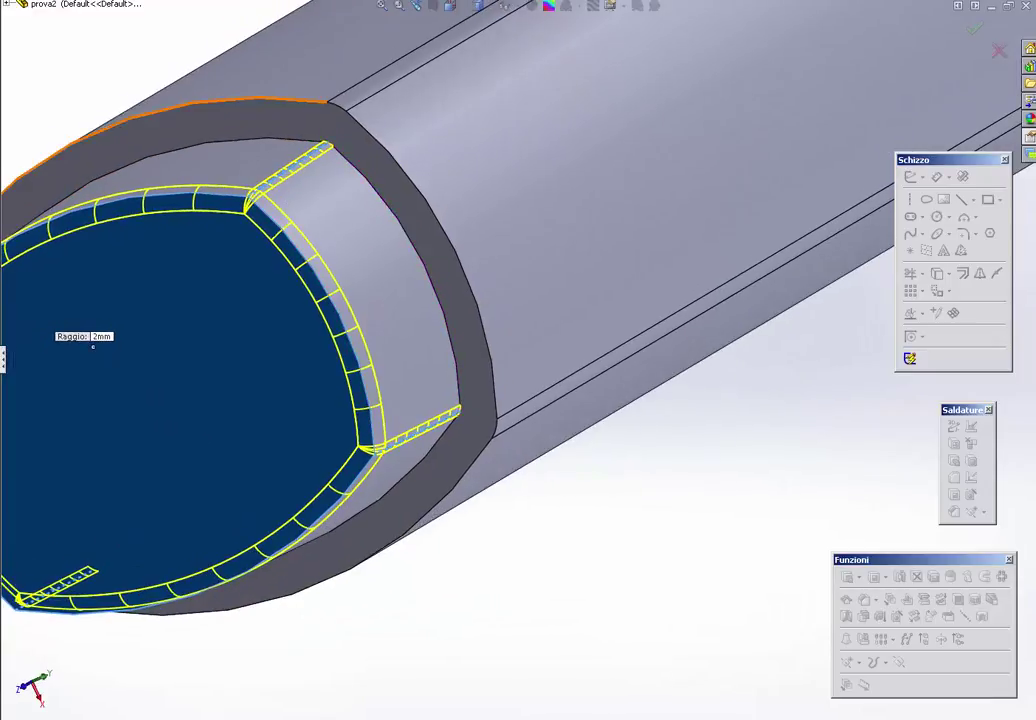
{"action": "type", "text": "3"}
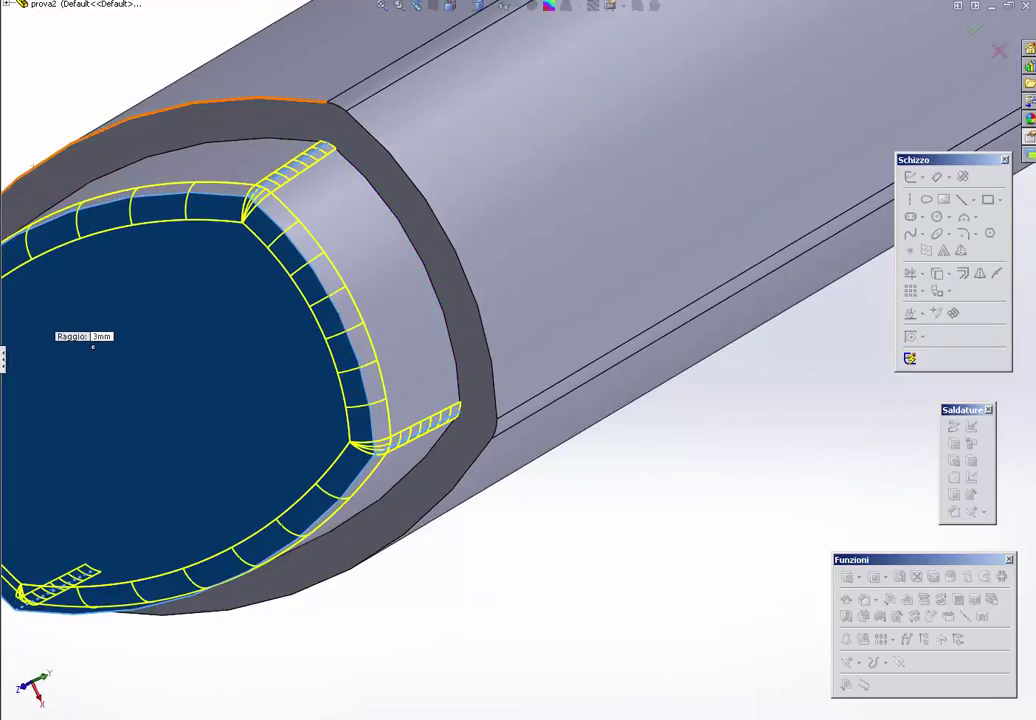
{"action": "key", "text": "Return"}
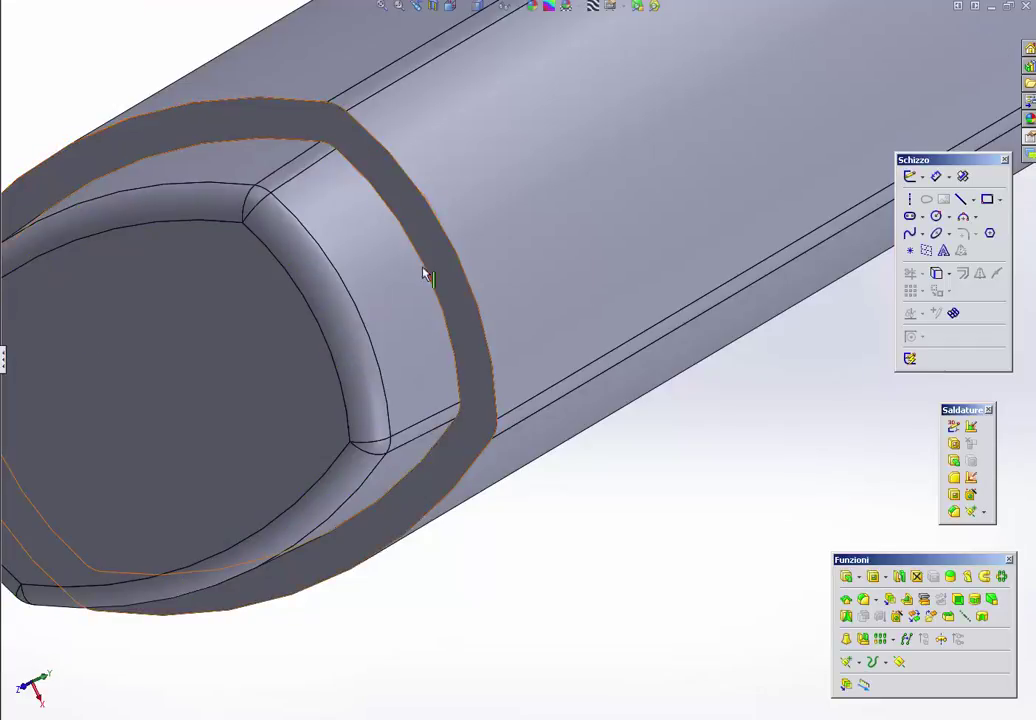
Step: Select the inner front face and view it Normal To
{"action": "middle_click_drag", "start_coordinate": [425, 273], "coordinate": [452, 235]}
{"action": "scroll", "coordinate": [452, 235], "scroll_direction": "up", "scroll_amount": 5}
{"action": "left_click", "coordinate": [375, 318]}
{"action": "key", "text": "ctrl+8"}
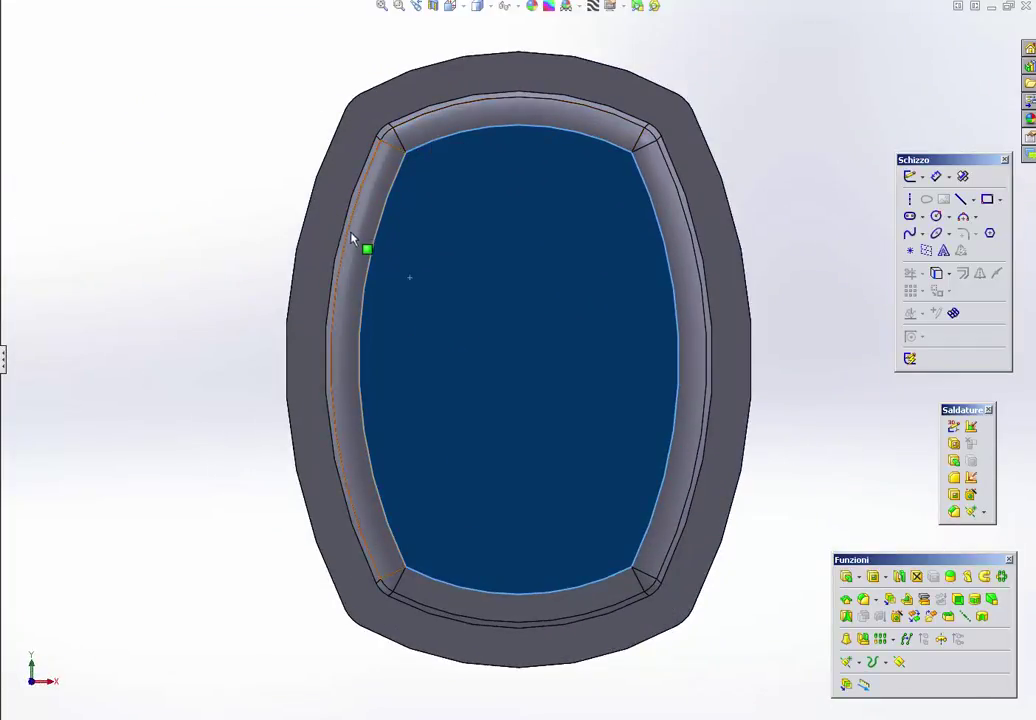
Step: Select the narrow fillet face and inspect the fillet corner from an oblique view
{"action": "scroll", "coordinate": [356, 236], "scroll_direction": "down", "scroll_amount": 5}
{"action": "left_click", "coordinate": [446, 218]}
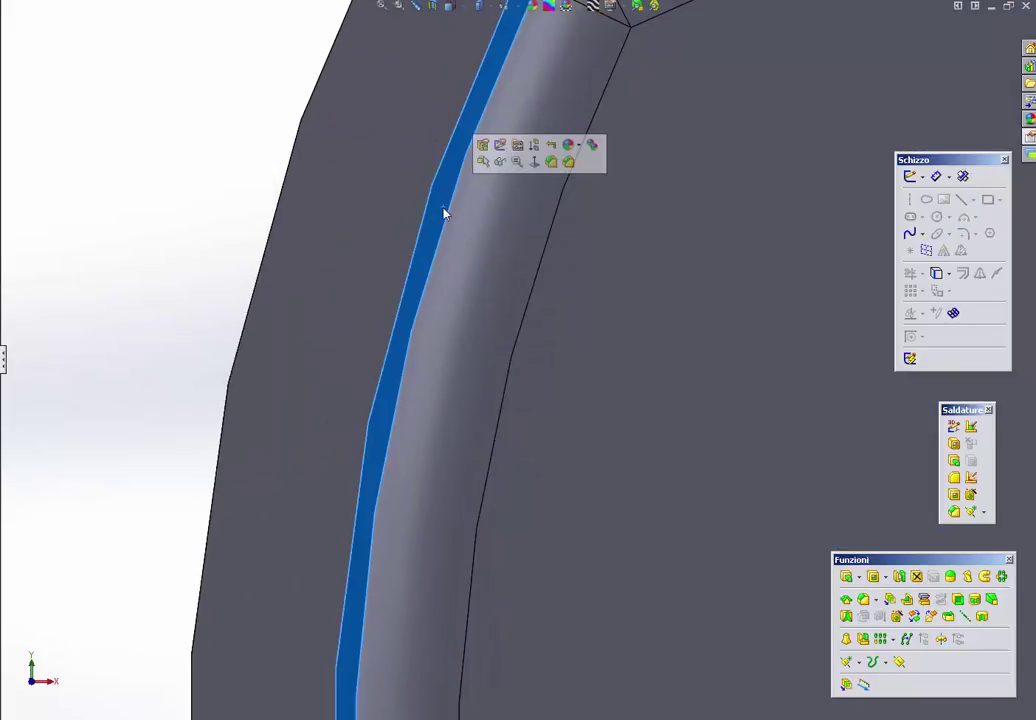
{"action": "scroll", "coordinate": [503, 344], "scroll_direction": "up", "scroll_amount": 5}
{"action": "middle_click_drag", "start_coordinate": [289, 351], "coordinate": [439, 245]}
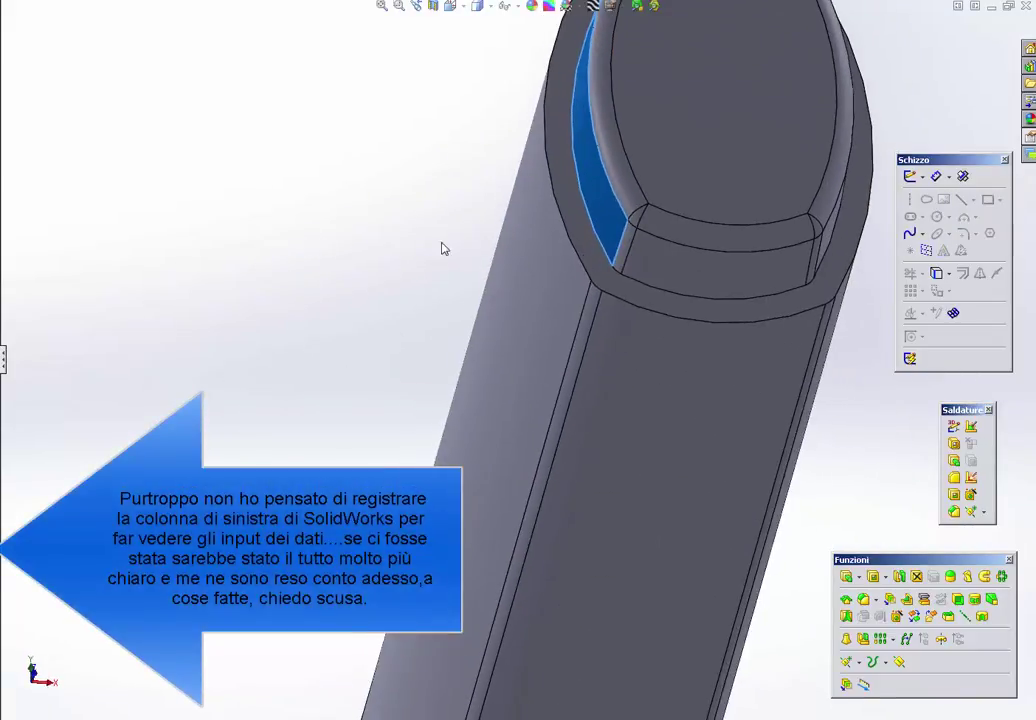
{"action": "scroll", "coordinate": [611, 258], "scroll_direction": "down", "scroll_amount": 5}
{"action": "scroll", "coordinate": [612, 258], "scroll_direction": "up", "scroll_amount": 3}
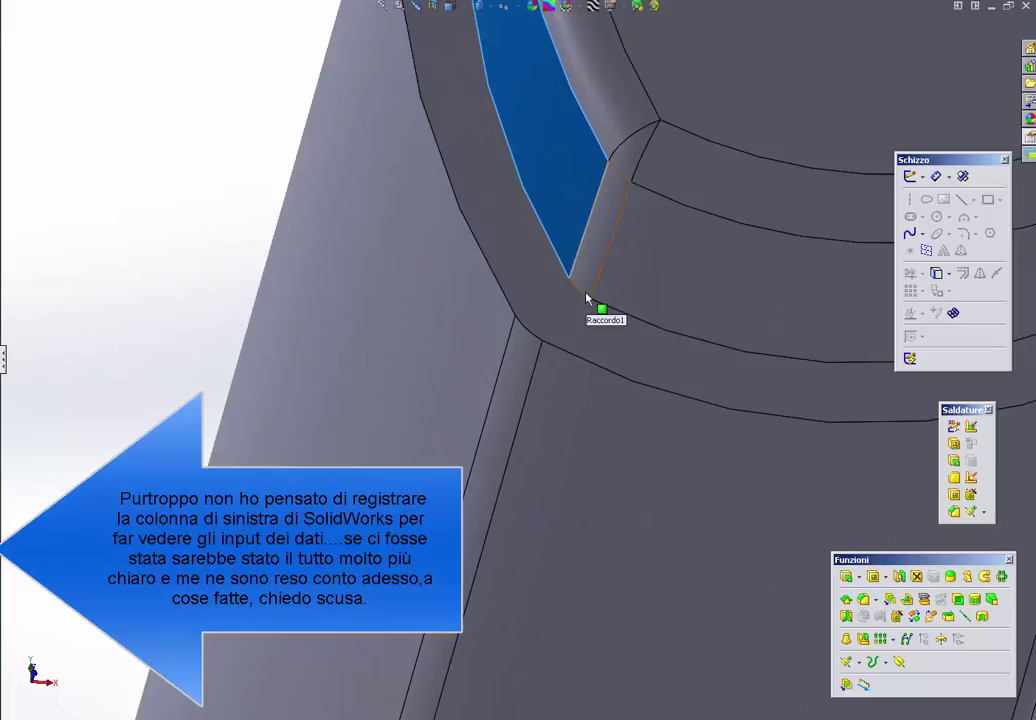
{"action": "scroll", "coordinate": [600, 300], "scroll_direction": "up", "scroll_amount": 3}
{"action": "scroll", "coordinate": [606, 354], "scroll_direction": "down", "scroll_amount": 2}
{"action": "scroll", "coordinate": [613, 347], "scroll_direction": "down", "scroll_amount": 2}
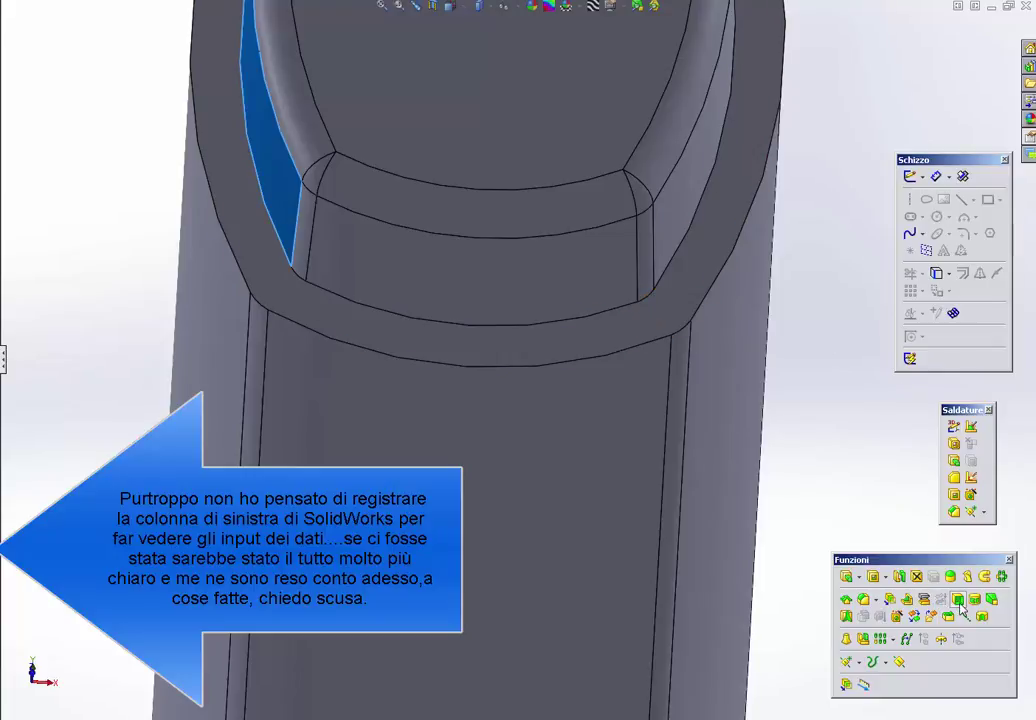
Step: Fillet the lower edge of the neck recess with a 1 mm radius
{"action": "left_click", "coordinate": [864, 600]}
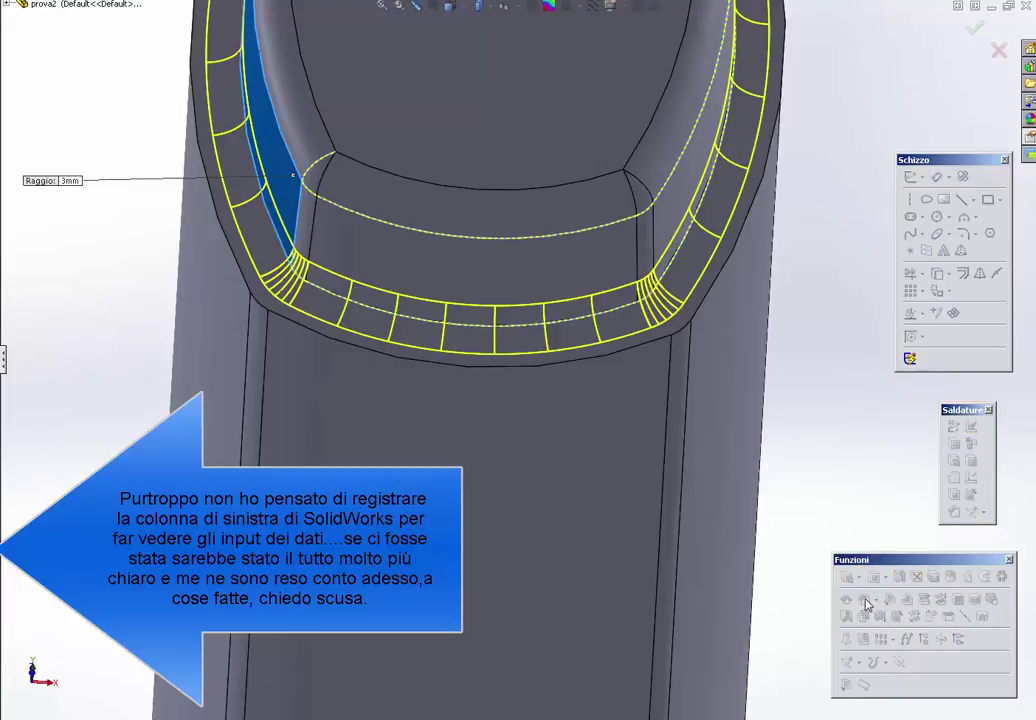
{"action": "key", "text": "Return"}
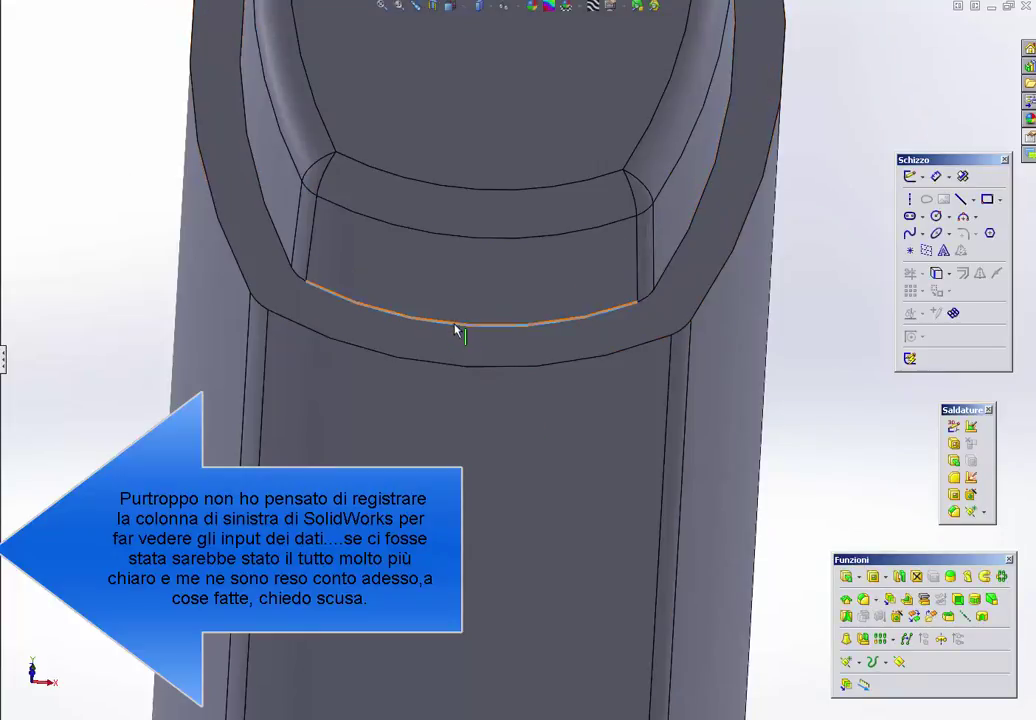
{"action": "left_click", "coordinate": [455, 330]}
{"action": "left_click", "coordinate": [560, 282]}
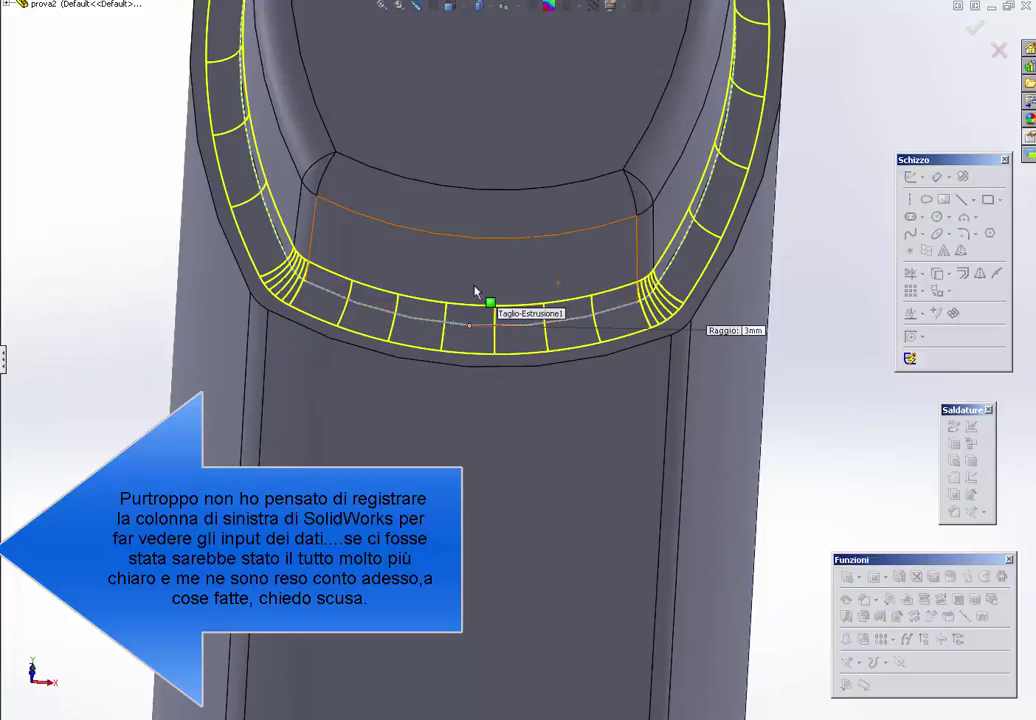
{"action": "middle_click_drag", "start_coordinate": [358, 273], "coordinate": [807, 289]}
{"action": "scroll", "coordinate": [644, 290], "scroll_direction": "down", "scroll_amount": 3}
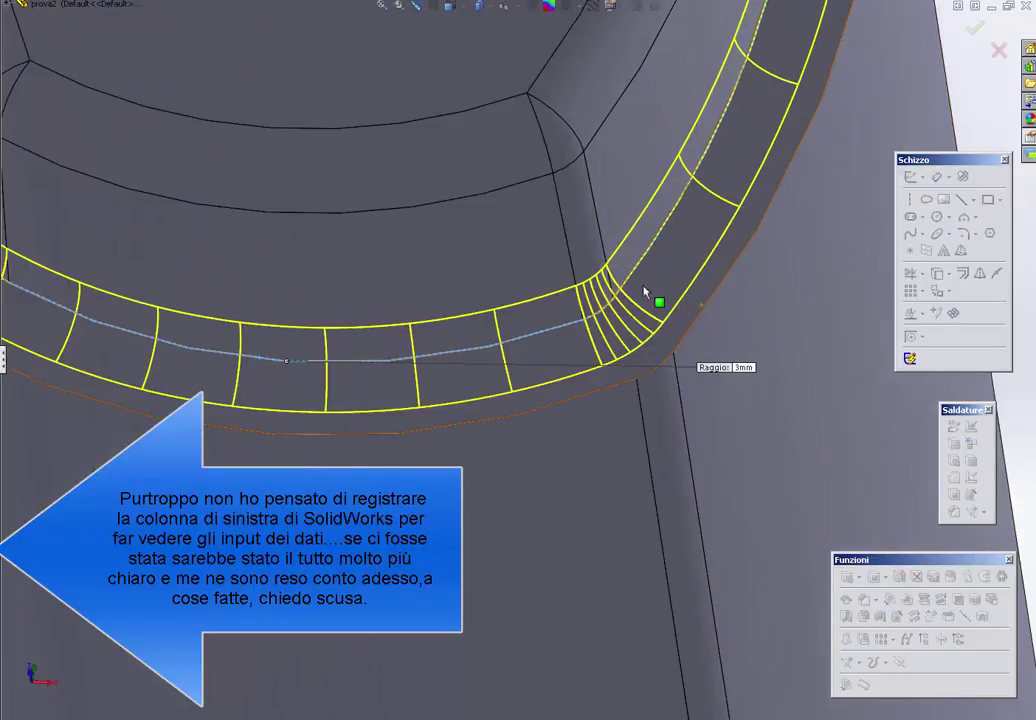
{"action": "scroll", "coordinate": [644, 290], "scroll_direction": "down", "scroll_amount": 2}
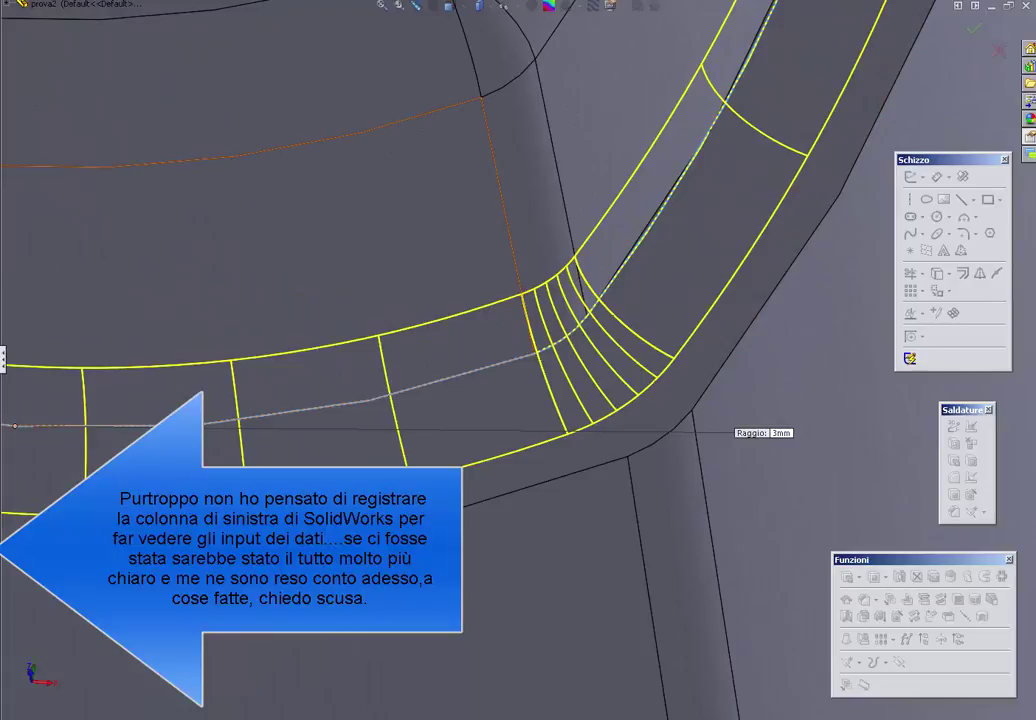
{"action": "type", "text": "1"}
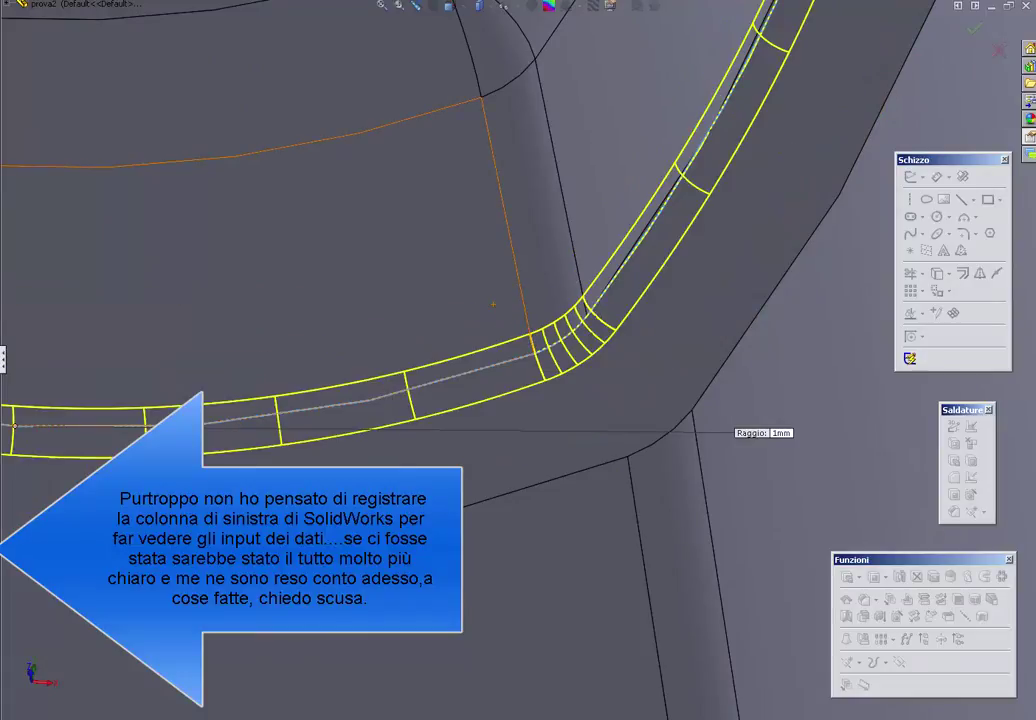
{"action": "scroll", "coordinate": [370, 400], "scroll_direction": "up", "scroll_amount": 5}
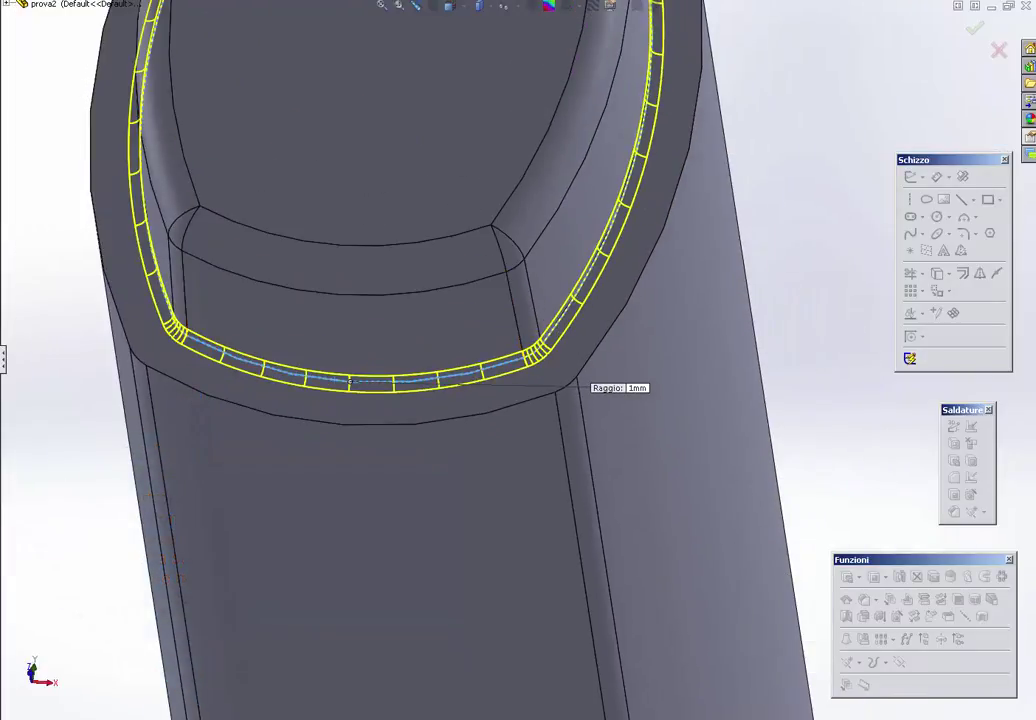
{"action": "key", "text": "Return"}
Step: Orbit to the filleted top, then view the bar's top face Normal To
{"action": "scroll", "coordinate": [340, 263], "scroll_direction": "up", "scroll_amount": 5}
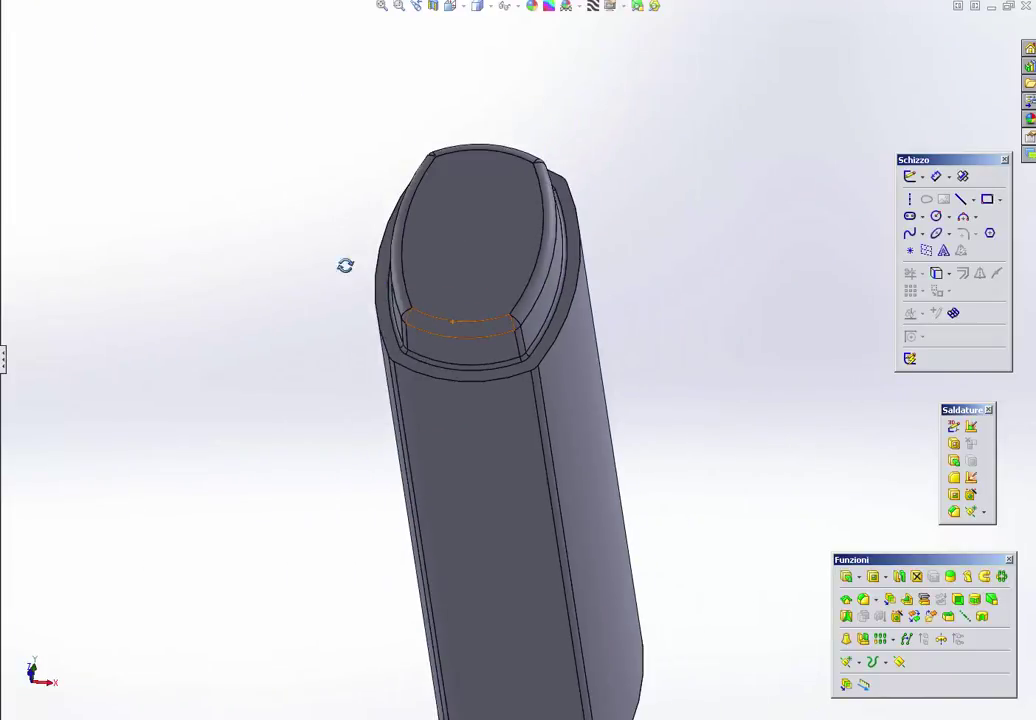
{"action": "mouse_move", "coordinate": [345, 265]}
{"action": "middle_mouse_down"}
{"action": "mouse_move", "coordinate": [418, 258]}
{"action": "mouse_move", "coordinate": [567, 375]}
{"action": "middle_mouse_up"}
{"action": "scroll", "coordinate": [567, 375], "scroll_direction": "up", "scroll_amount": 3}
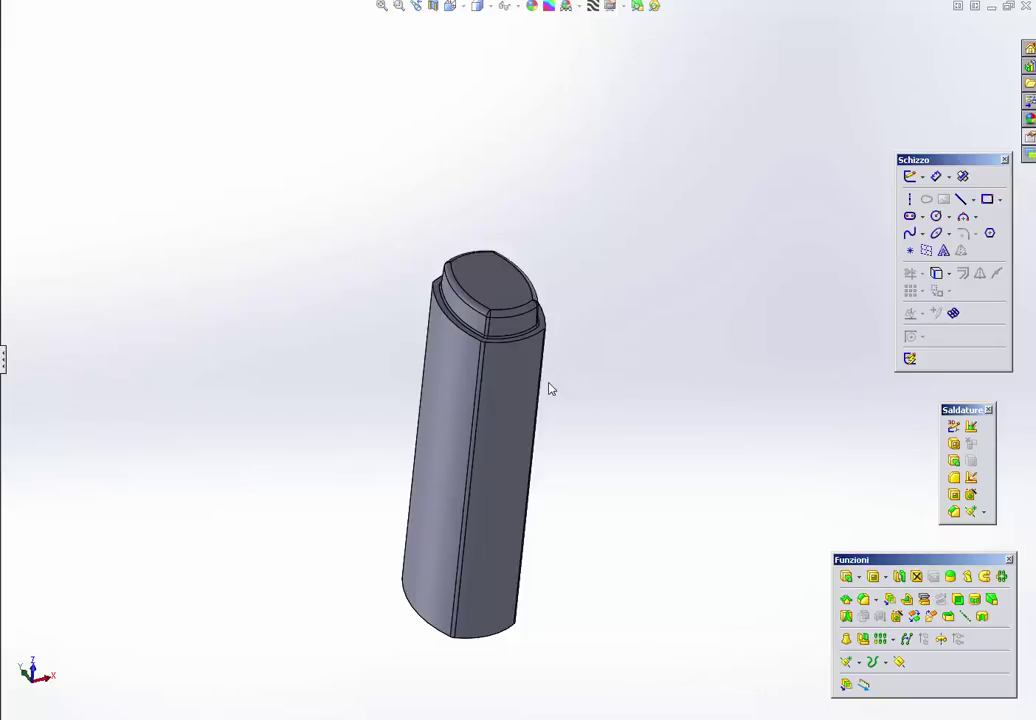
{"action": "left_click", "coordinate": [511, 280]}
{"action": "key", "text": "ctrl+8"}
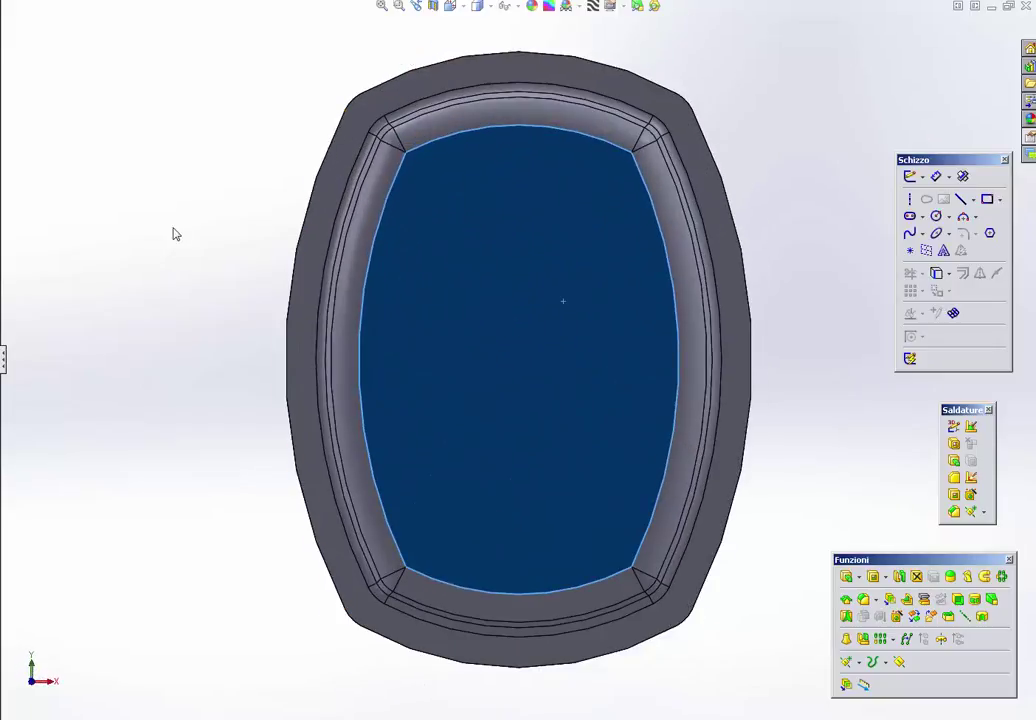
Step: Select the bar's recessed top face and start a sketch on it
{"action": "left_click", "coordinate": [173, 231]}
{"action": "left_click", "coordinate": [493, 371]}
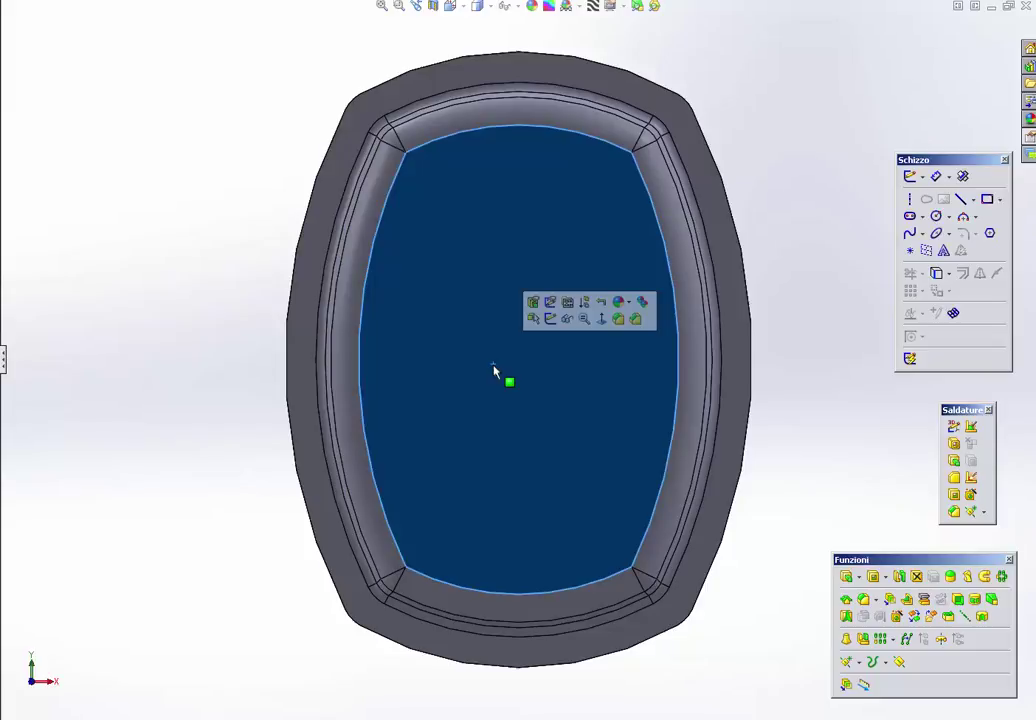
{"action": "left_click", "coordinate": [257, 187]}
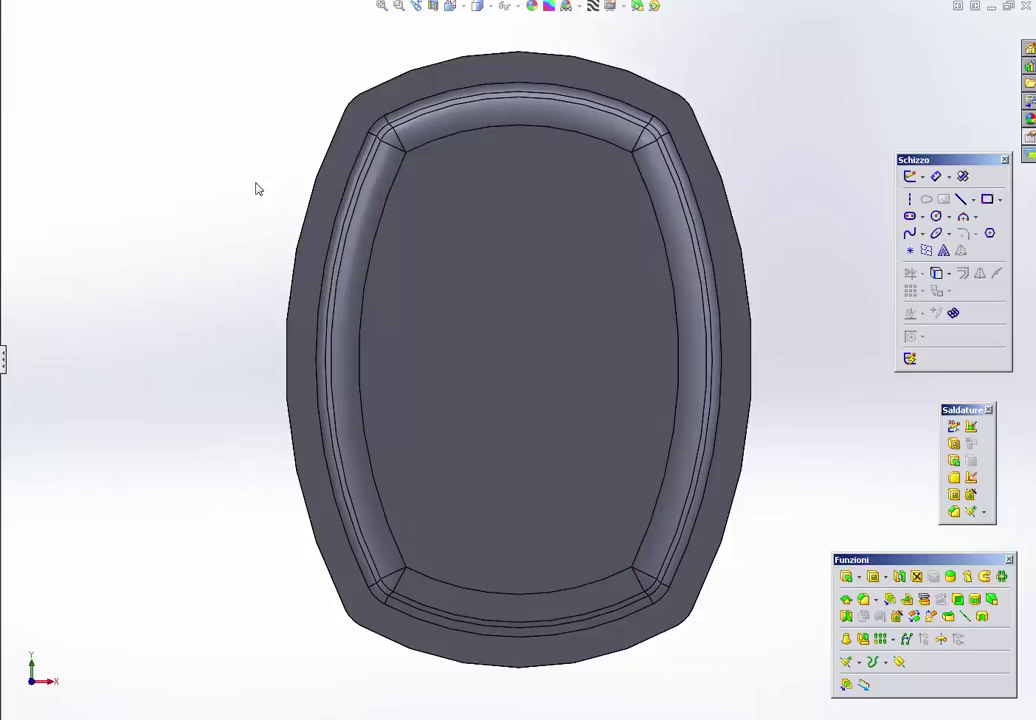
{"action": "left_click", "coordinate": [476, 288]}
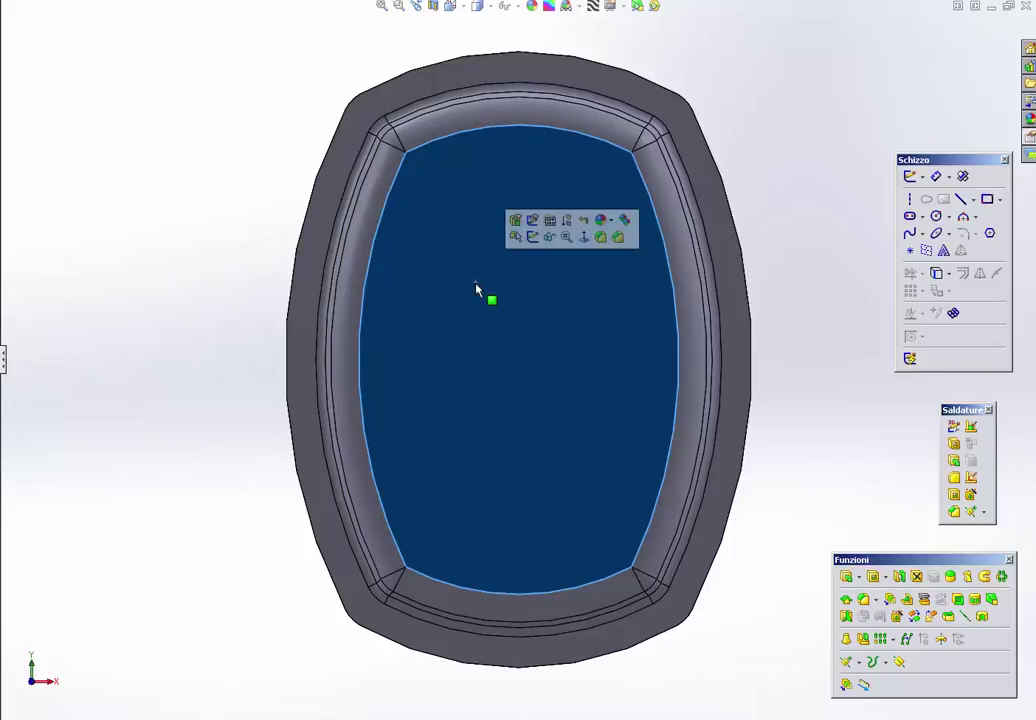
{"action": "key", "text": "s"}
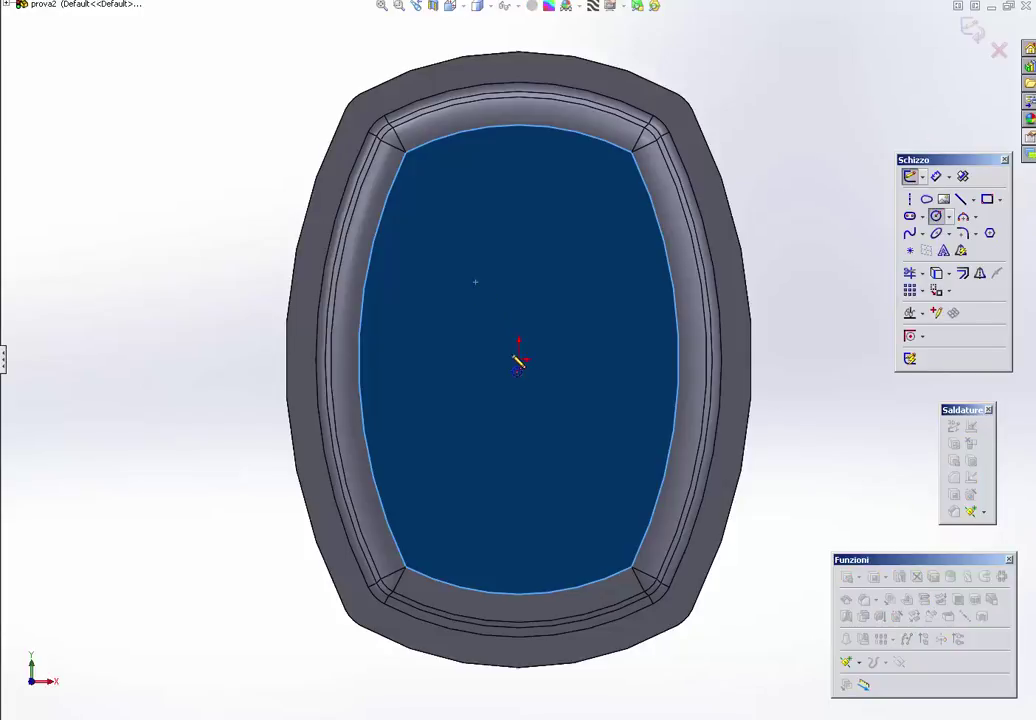
Step: Draw a circle at the origin and dimension its diameter to 5 mm
{"action": "left_click", "coordinate": [519, 356]}
{"action": "left_click", "coordinate": [530, 347]}
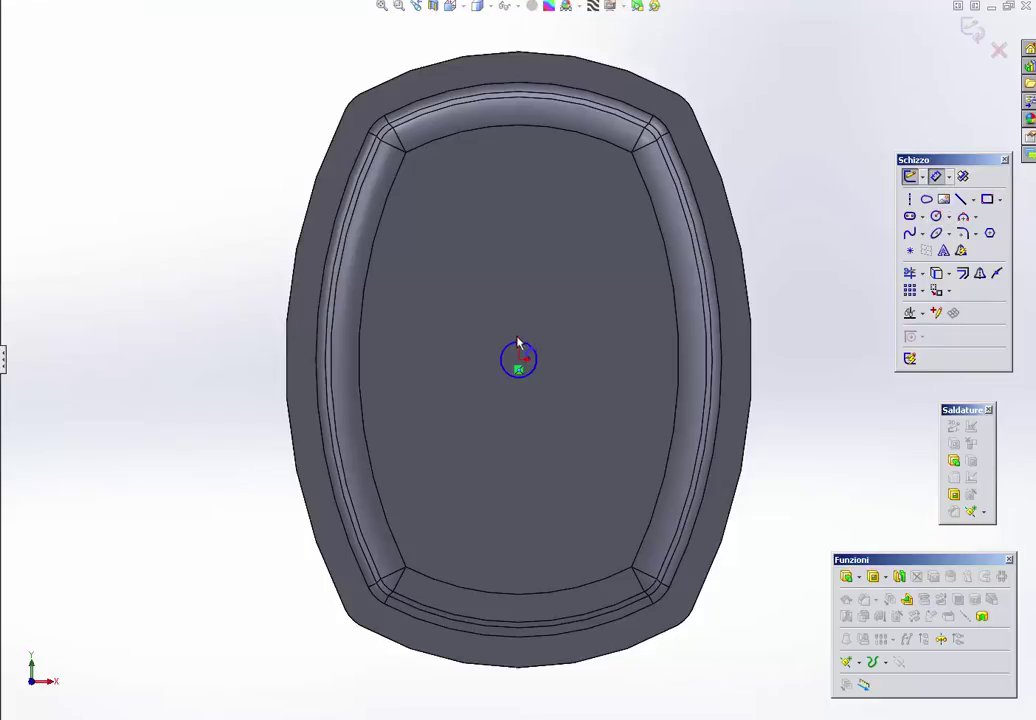
{"action": "left_click", "coordinate": [523, 343]}
{"action": "left_click", "coordinate": [526, 308]}
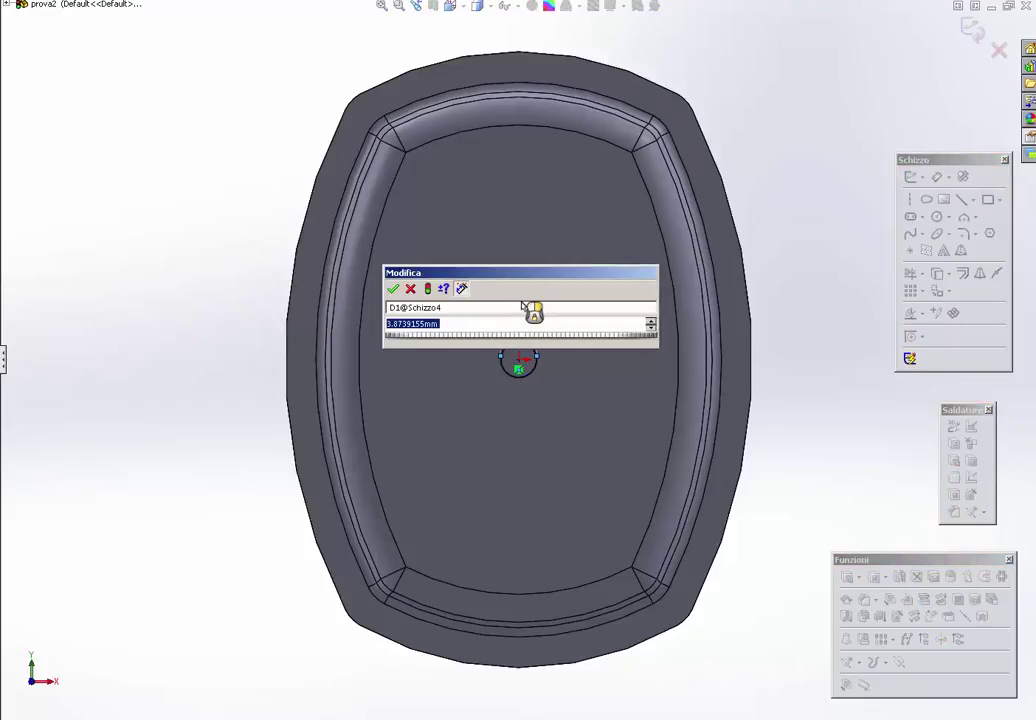
{"action": "type", "text": "3"}
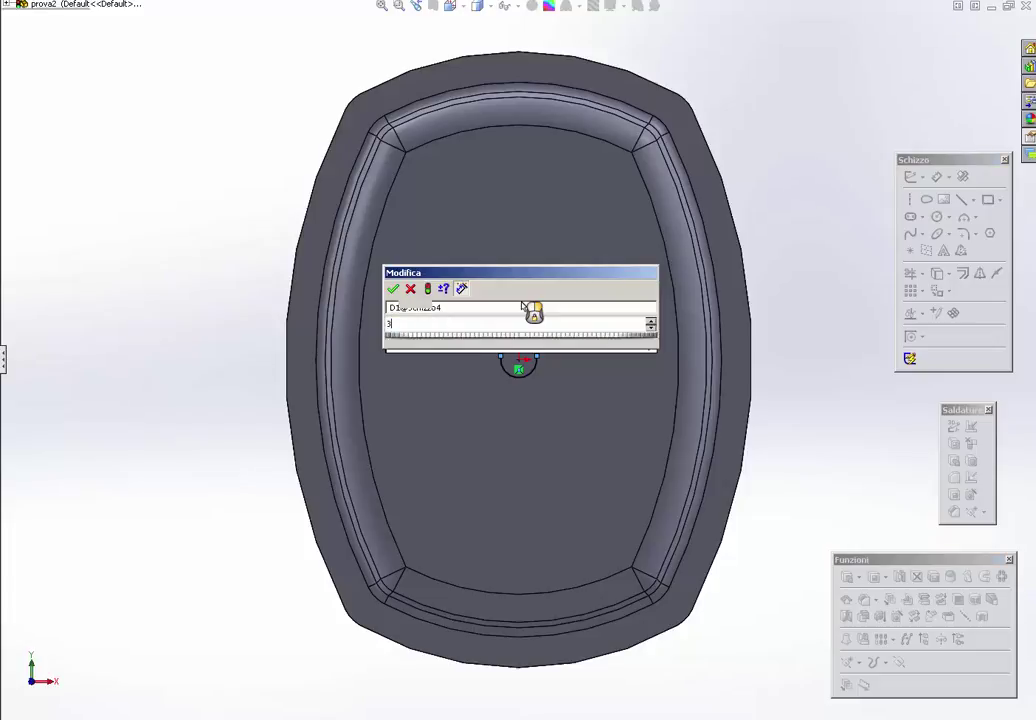
{"action": "key", "text": "Return"}
{"action": "double_click", "coordinate": [523, 304]}
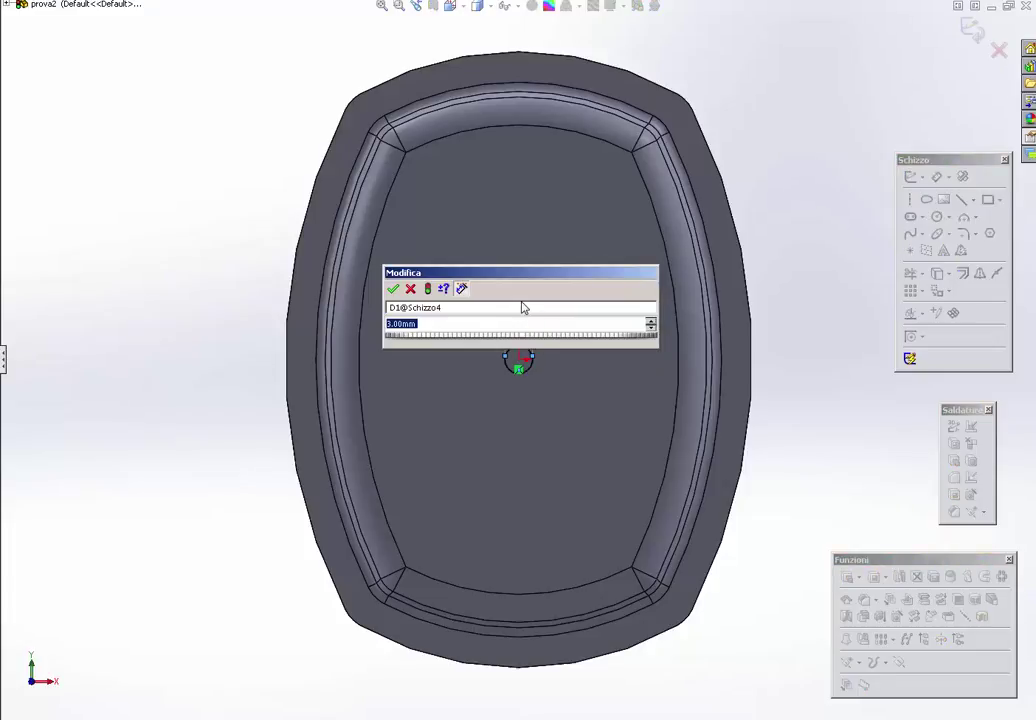
{"action": "type", "text": "5"}
{"action": "key", "text": "Return"}
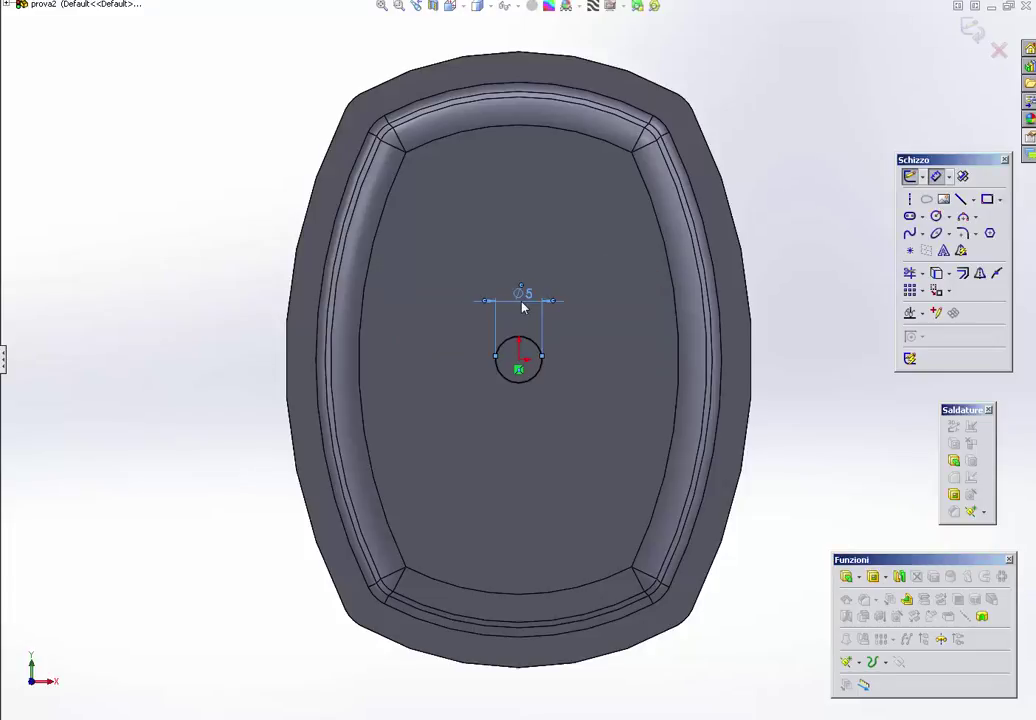
Step: Cut the Ø5 circle into the top face with an extruded cut
{"action": "mouse_move", "coordinate": [394, 340]}
{"action": "middle_mouse_down"}
{"action": "mouse_move", "coordinate": [485, 369]}
{"action": "mouse_move", "coordinate": [548, 333]}
{"action": "middle_mouse_up"}
{"action": "scroll", "coordinate": [552, 300], "scroll_direction": "up", "scroll_amount": 5}
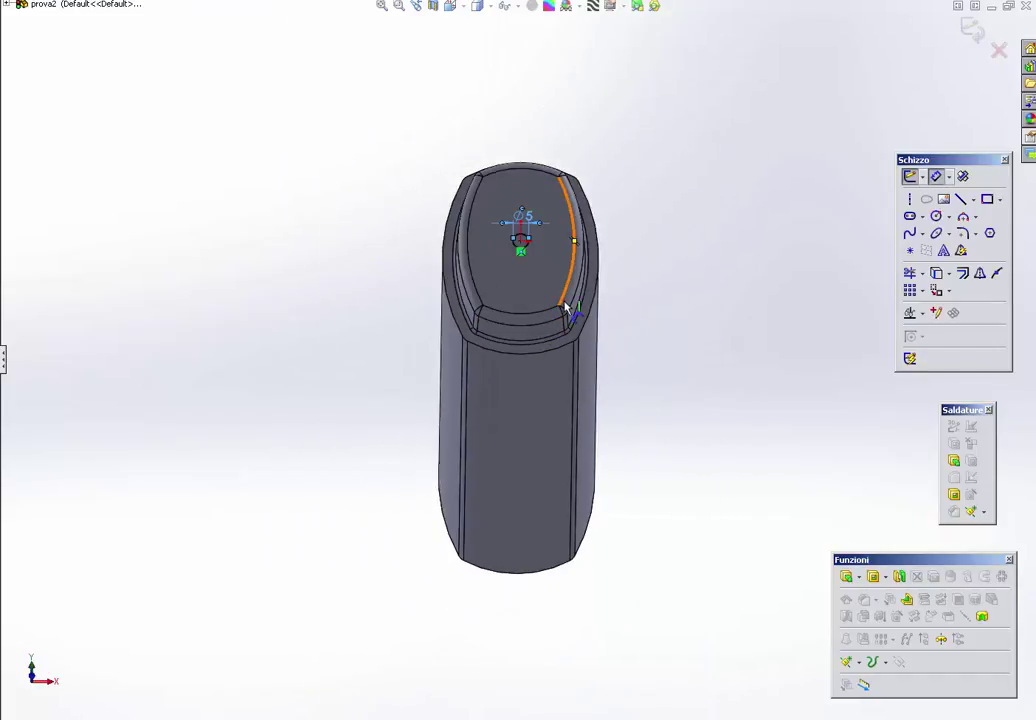
{"action": "scroll", "coordinate": [565, 320], "scroll_direction": "down", "scroll_amount": 1}
{"action": "scroll", "coordinate": [562, 296], "scroll_direction": "down", "scroll_amount": 3}
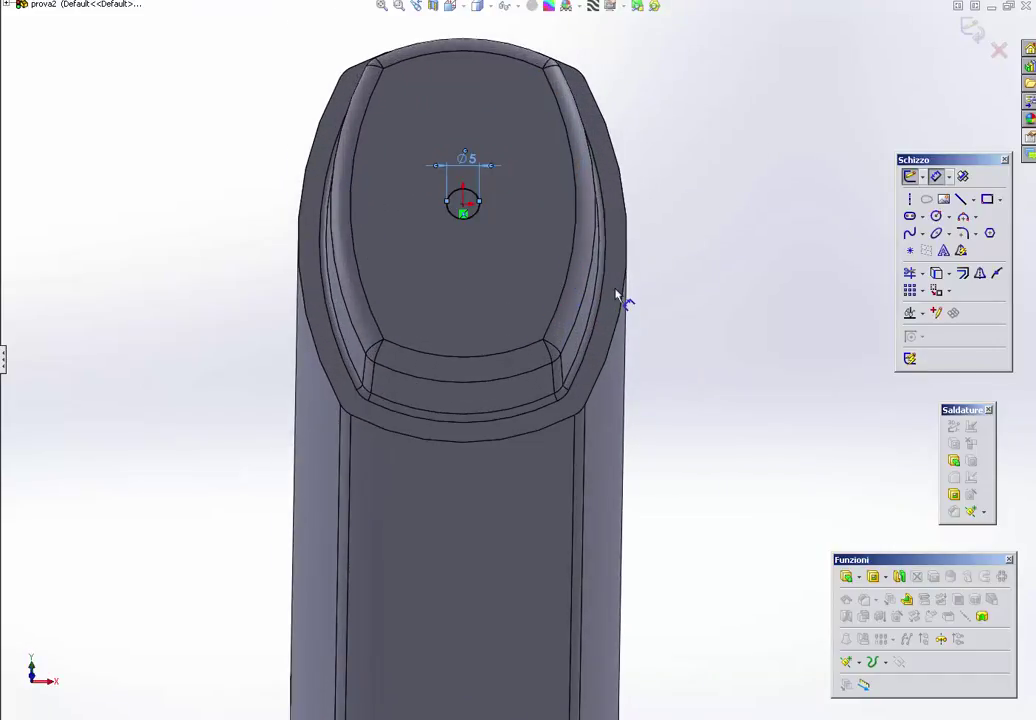
{"action": "key", "text": "e"}
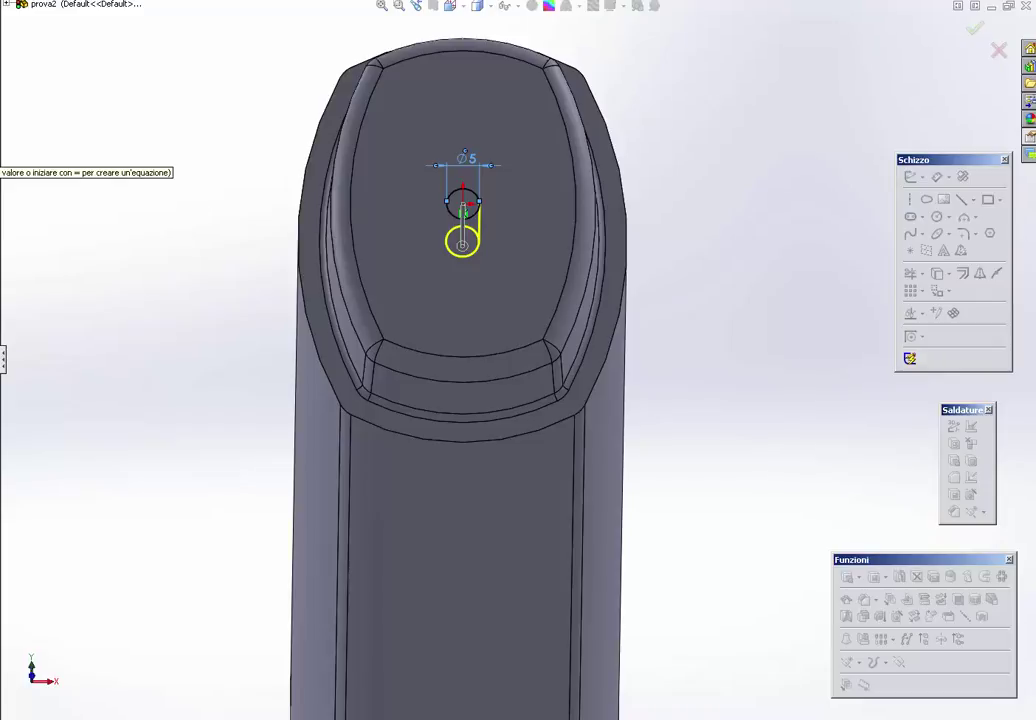
{"action": "key", "text": "Return"}
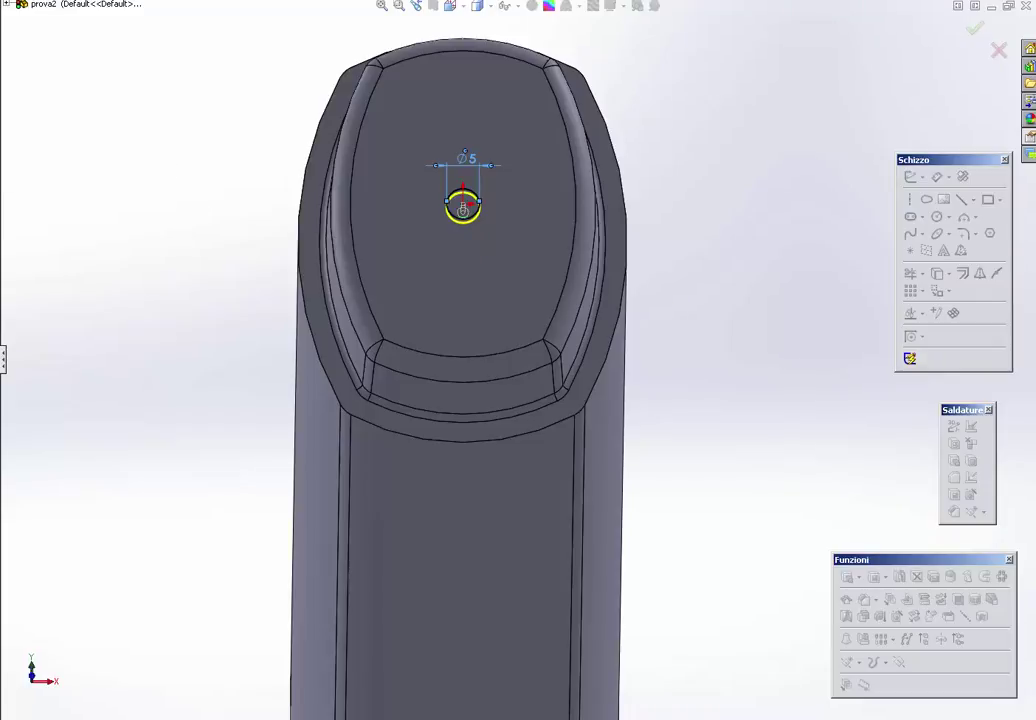
{"action": "key", "text": "Return"}
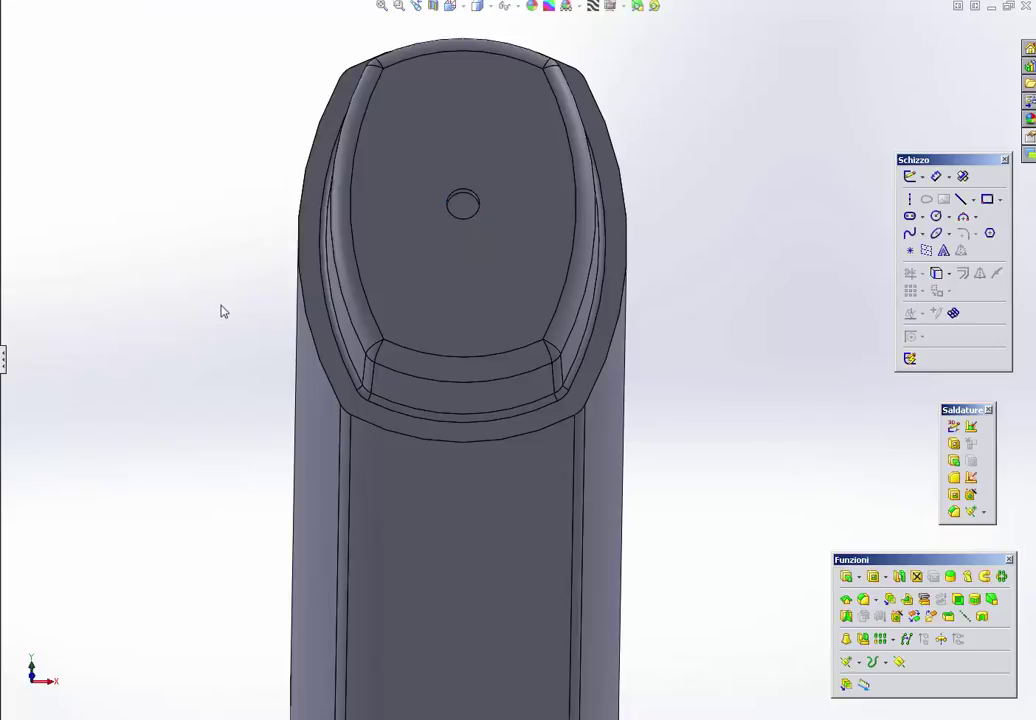
{"action": "scroll", "coordinate": [455, 352], "scroll_direction": "up", "scroll_amount": 2}
Step: Orbit underneath the bar and select its bottom face
{"action": "scroll", "coordinate": [458, 250], "scroll_direction": "up", "scroll_amount": 3}
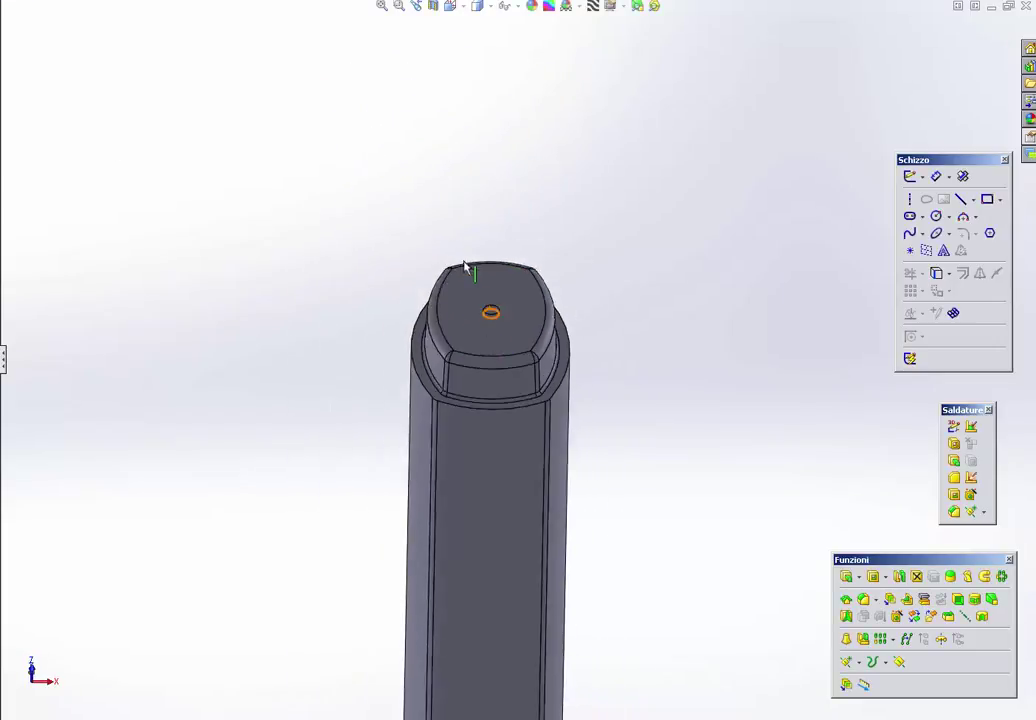
{"action": "scroll", "coordinate": [470, 269], "scroll_direction": "down", "scroll_amount": 2}
{"action": "scroll", "coordinate": [467, 370], "scroll_direction": "up", "scroll_amount": 1}
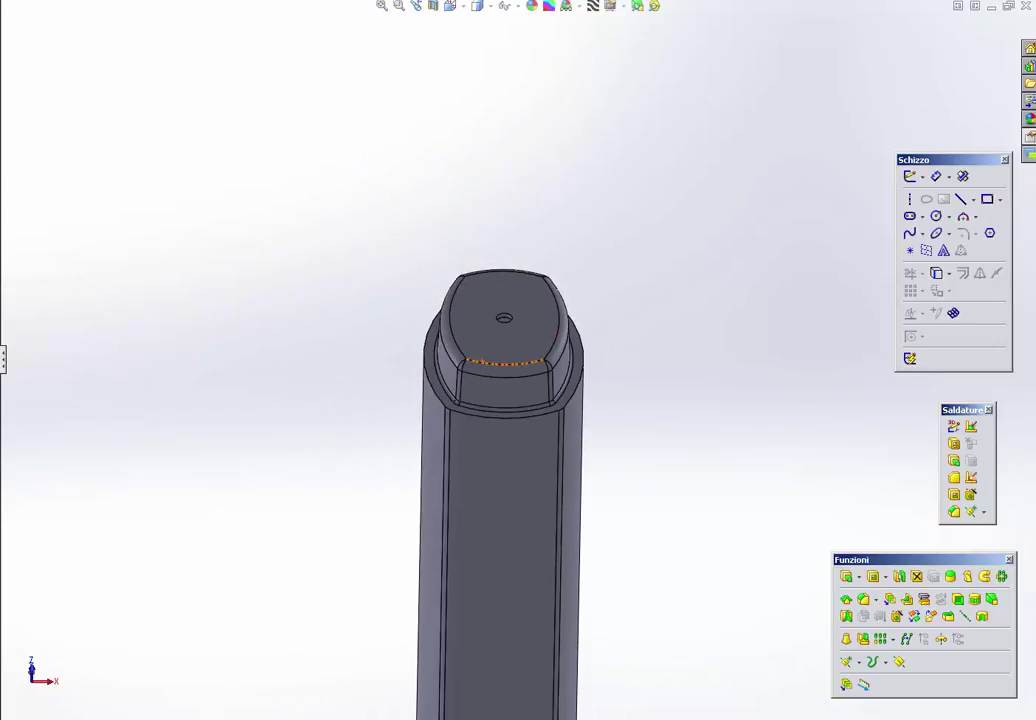
{"action": "key", "text": "ctrl+Up"}
{"action": "key", "text": "ctrl+Up"}
{"action": "key", "text": "ctrl+Up"}
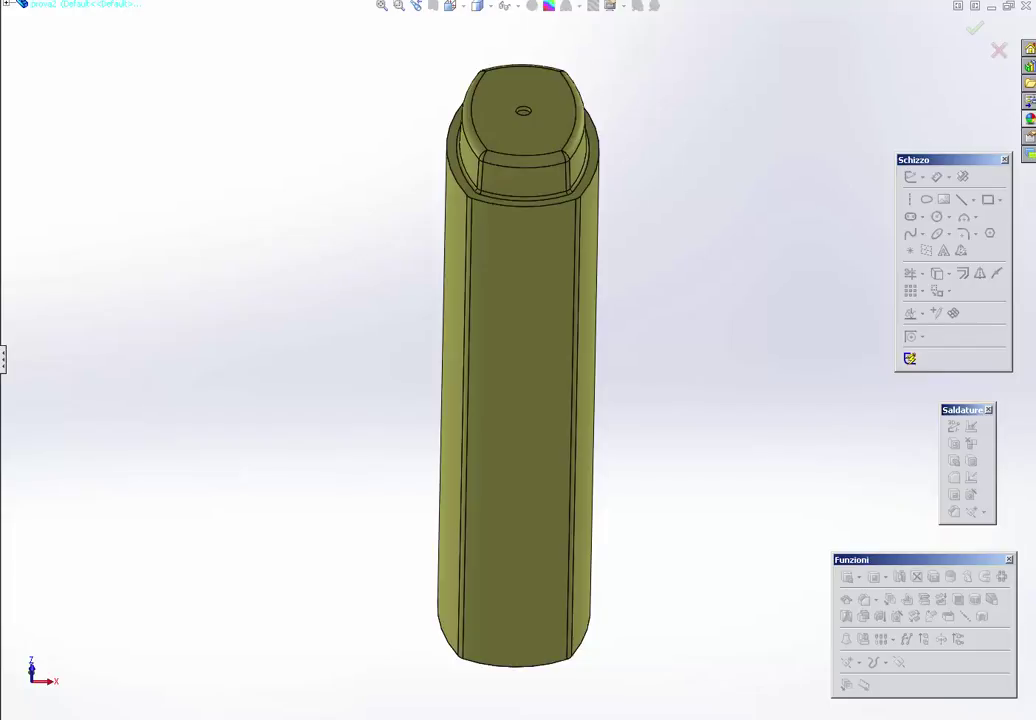
{"action": "mouse_move", "coordinate": [453, 462]}
{"action": "middle_mouse_down"}
{"action": "mouse_move", "coordinate": [504, 380]}
{"action": "mouse_move", "coordinate": [562, 325]}
{"action": "middle_mouse_up"}
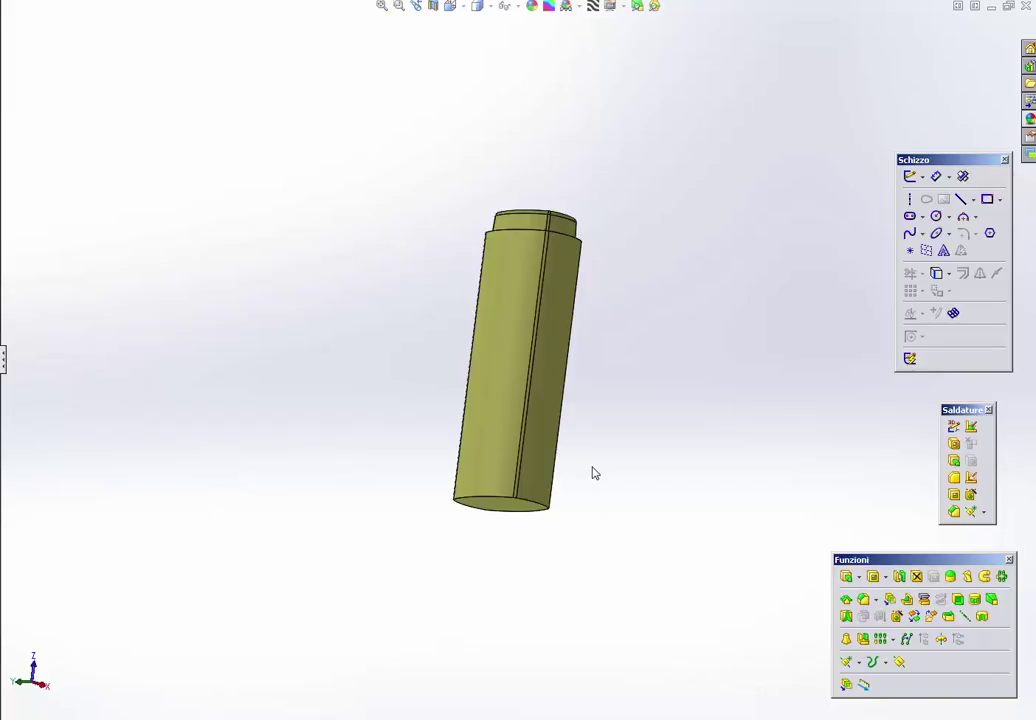
{"action": "mouse_move", "coordinate": [624, 430]}
{"action": "middle_mouse_down"}
{"action": "mouse_move", "coordinate": [610, 395]}
{"action": "mouse_move", "coordinate": [513, 486]}
{"action": "middle_mouse_up"}
{"action": "left_click", "coordinate": [507, 486]}
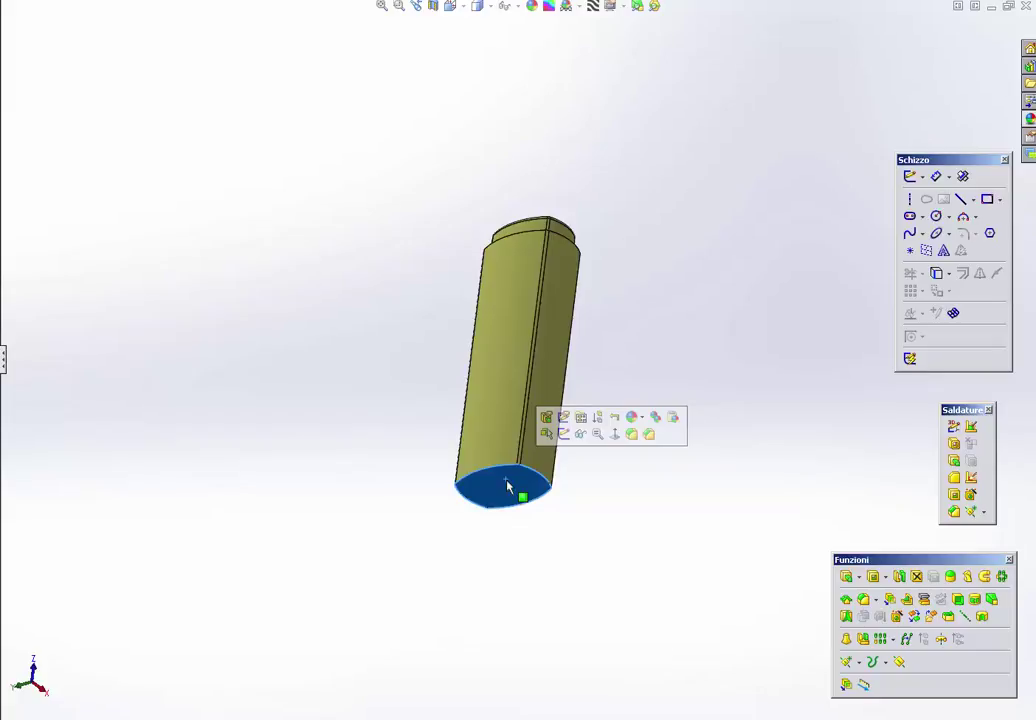
Step: Sketch on the bottom face, viewed head-on, and offset its outline inward
{"action": "left_click", "coordinate": [608, 485]}
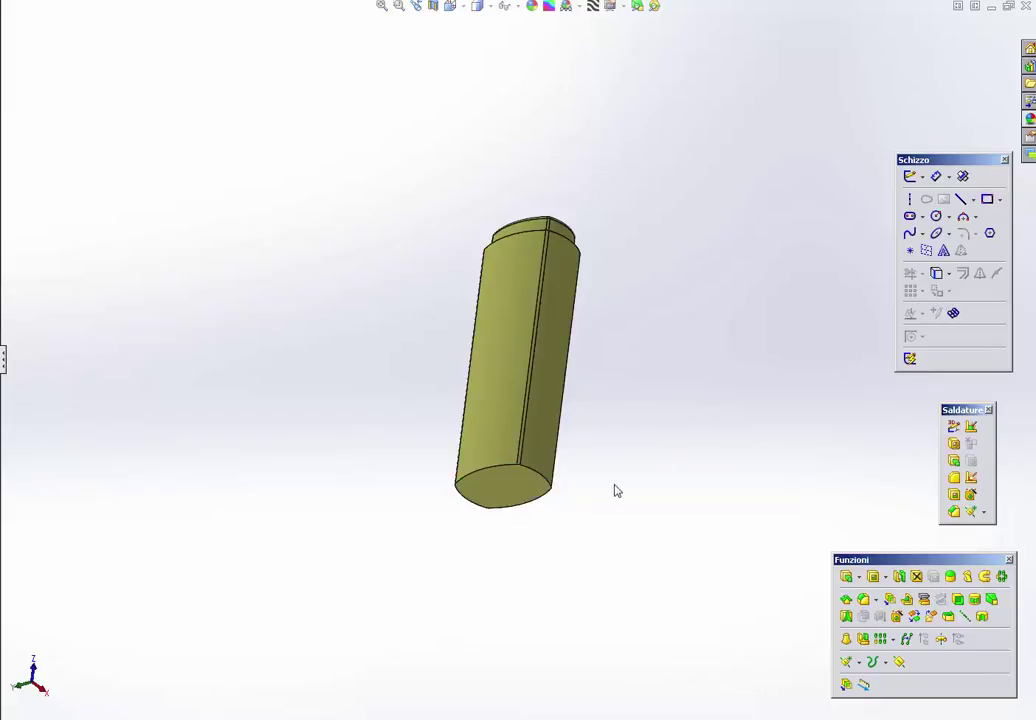
{"action": "left_click", "coordinate": [513, 489]}
{"action": "key", "text": "ctrl+8"}
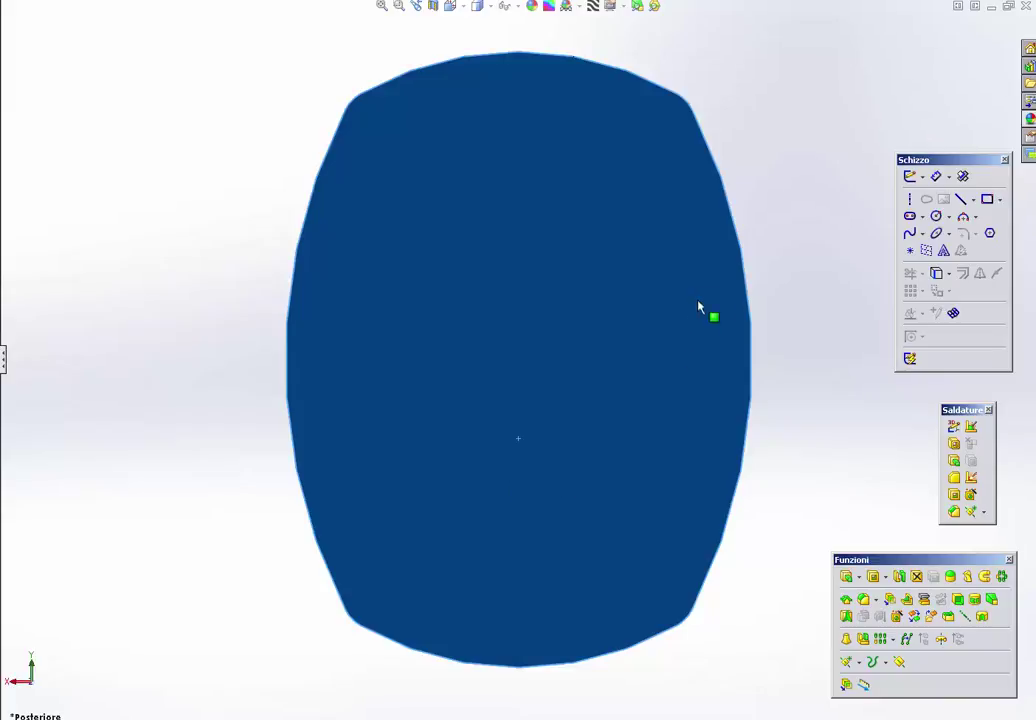
{"action": "left_click", "coordinate": [775, 232]}
{"action": "key", "text": "z"}
{"action": "left_click", "coordinate": [598, 260]}
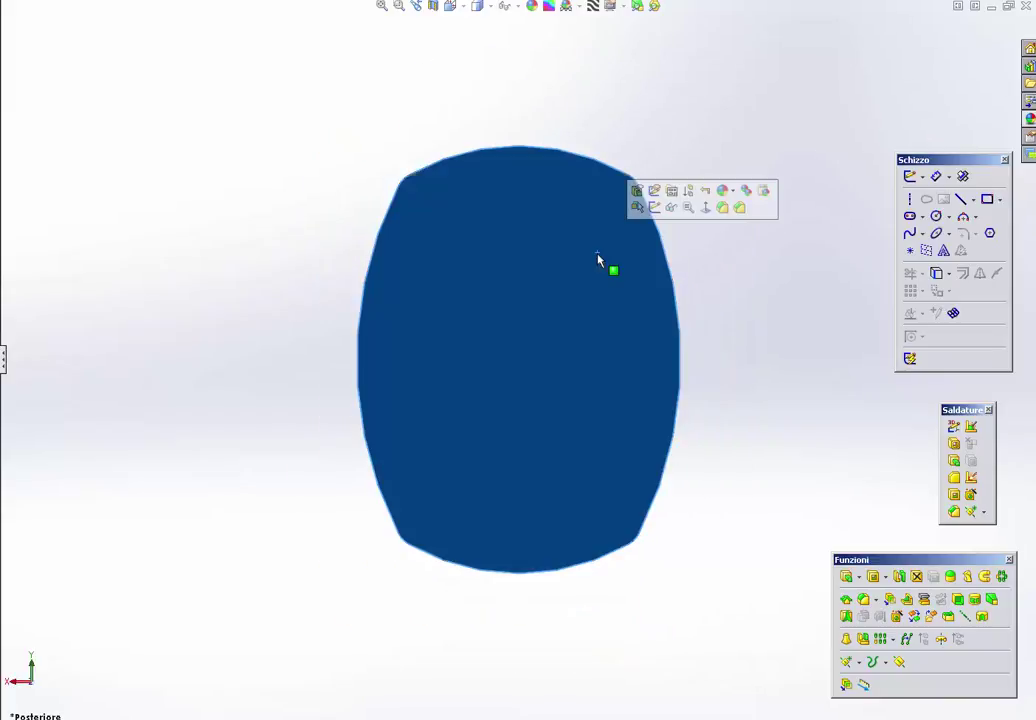
{"action": "left_click", "coordinate": [656, 208]}
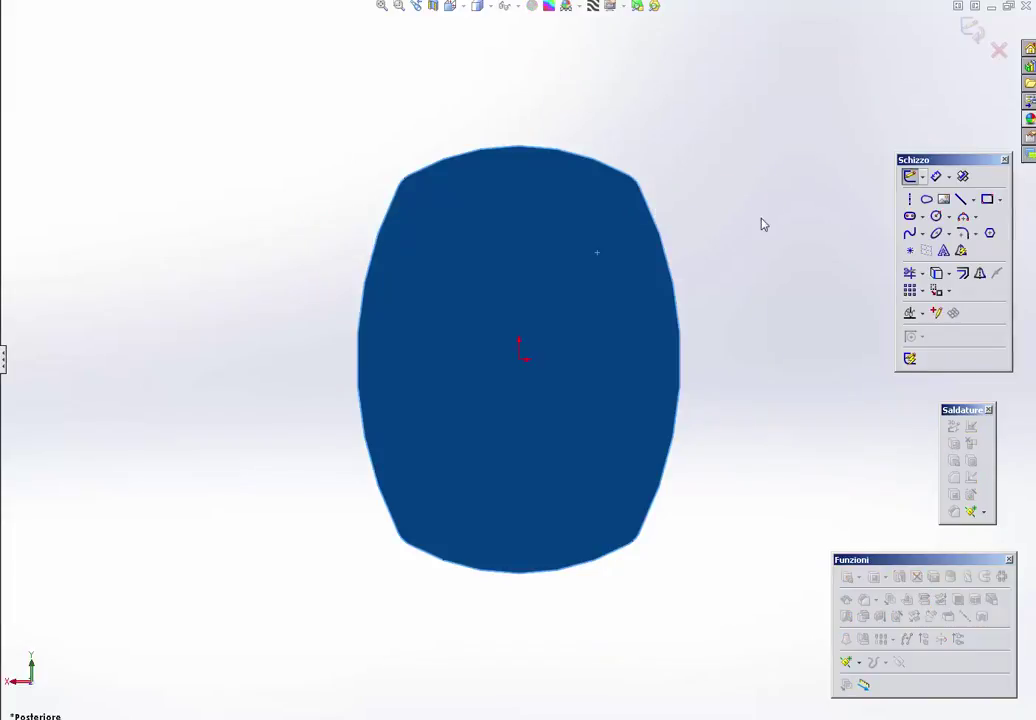
{"action": "left_click", "coordinate": [947, 273]}
{"action": "left_click", "coordinate": [961, 273]}
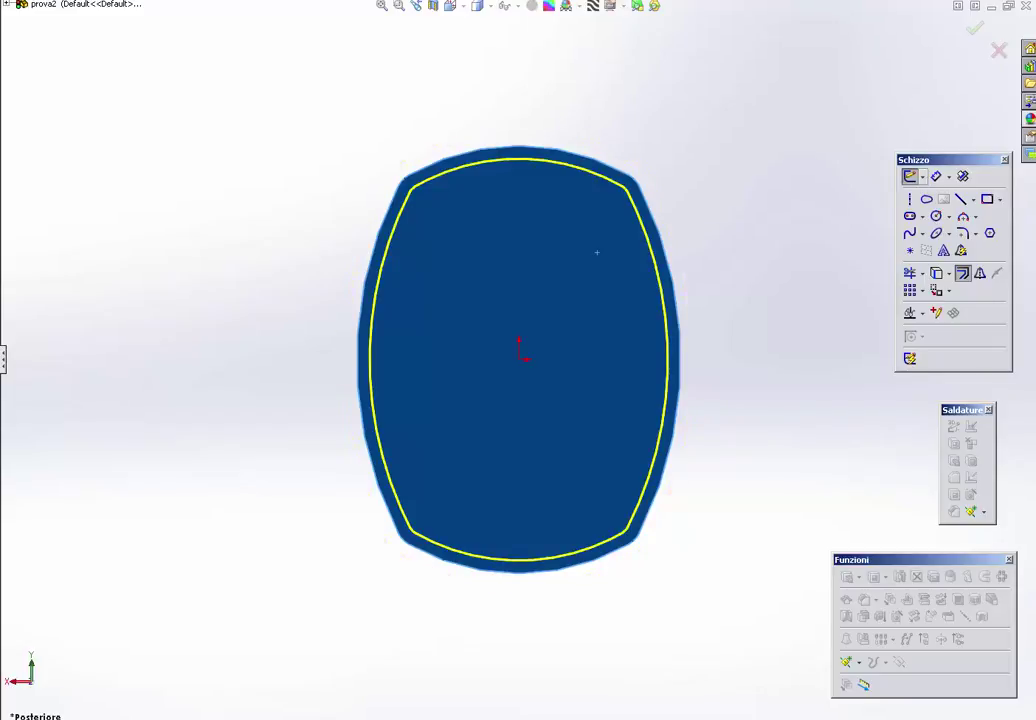
Step: Extrude the inset outline into a narrower boss from the bar's bottom end
{"action": "key", "text": "Return"}
{"action": "middle_click_drag", "start_coordinate": [428, 423], "coordinate": [421, 386]}
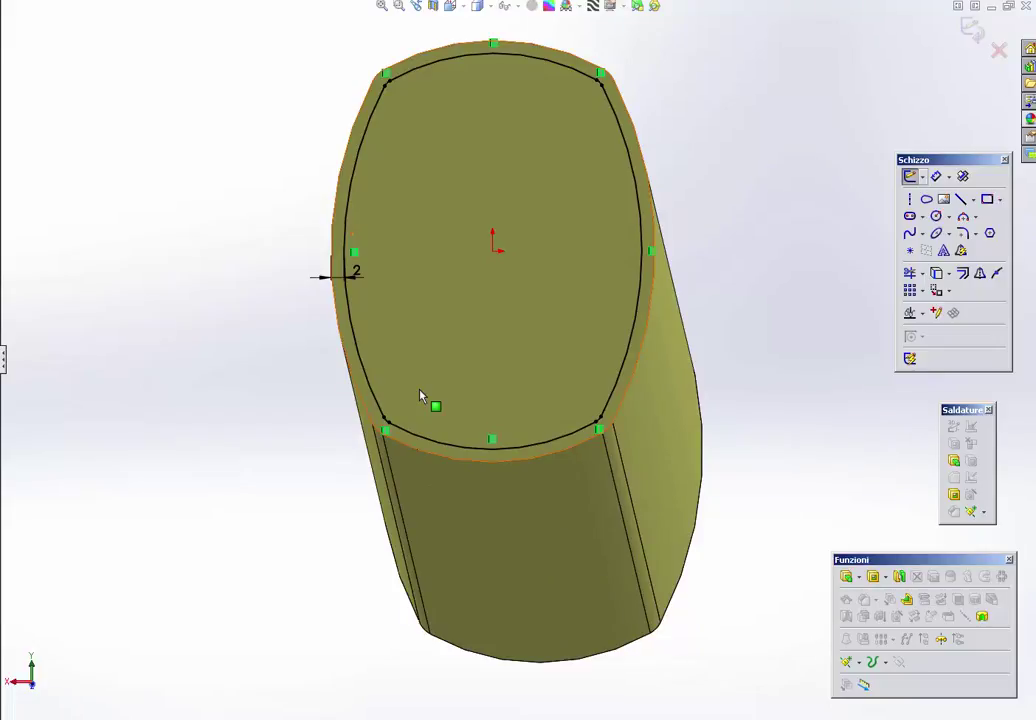
{"action": "mouse_move", "coordinate": [420, 395]}
{"action": "middle_mouse_down"}
{"action": "mouse_move", "coordinate": [492, 562]}
{"action": "mouse_move", "coordinate": [497, 511]}
{"action": "mouse_move", "coordinate": [169, 312]}
{"action": "mouse_move", "coordinate": [365, 277]}
{"action": "mouse_move", "coordinate": [428, 198]}
{"action": "mouse_move", "coordinate": [690, 272]}
{"action": "middle_mouse_up"}
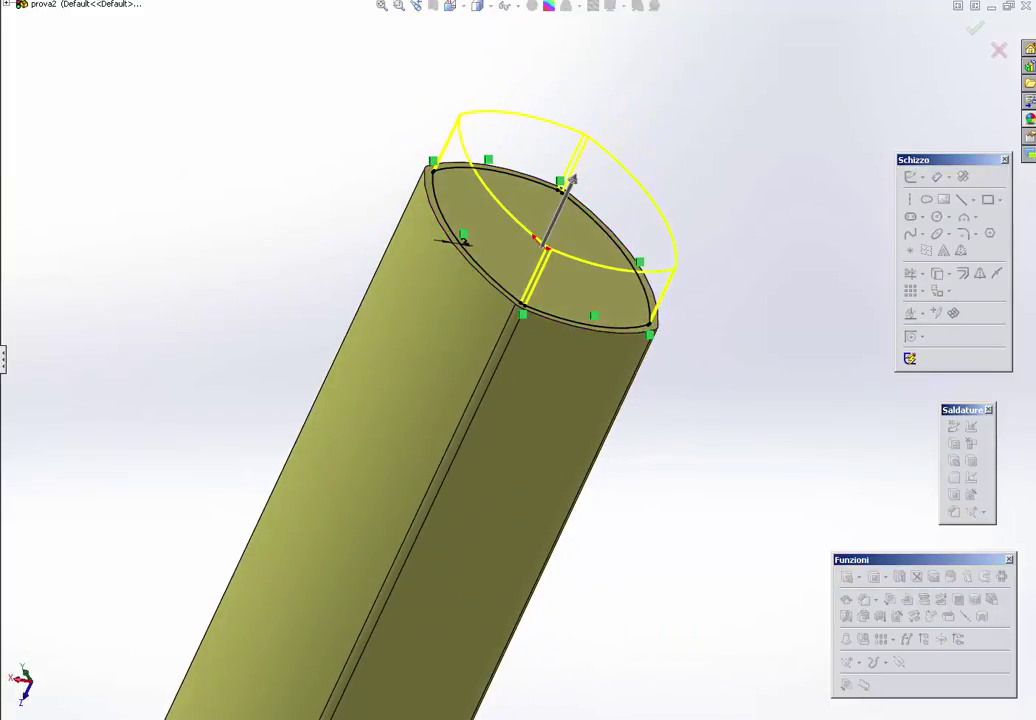
{"action": "left_click_drag", "start_coordinate": [572, 178], "coordinate": [590, 142]}
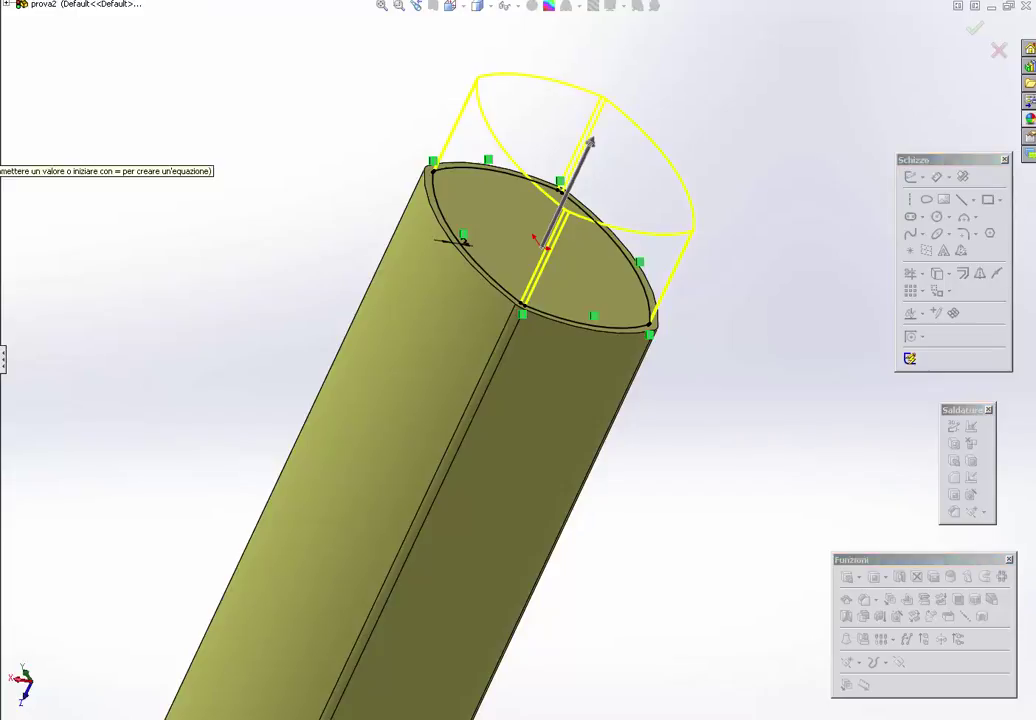
{"action": "scroll", "coordinate": [5, 165], "scroll_direction": "up", "scroll_amount": 1}
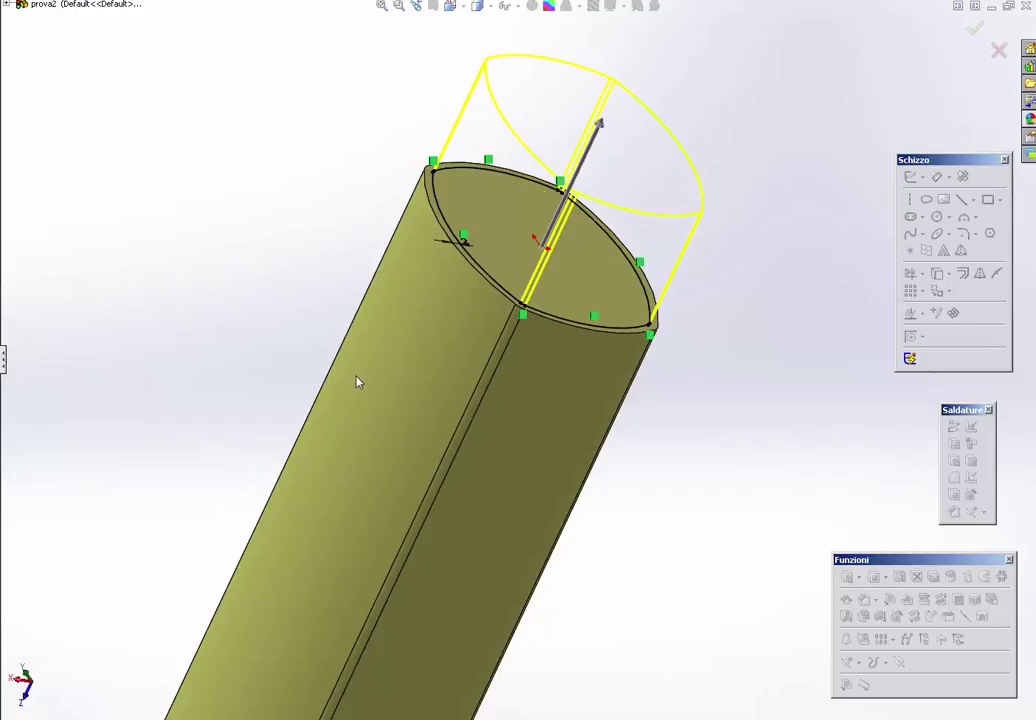
{"action": "mouse_move", "coordinate": [358, 382]}
{"action": "middle_mouse_down"}
{"action": "mouse_move", "coordinate": [375, 351]}
{"action": "mouse_move", "coordinate": [395, 365]}
{"action": "middle_mouse_up"}
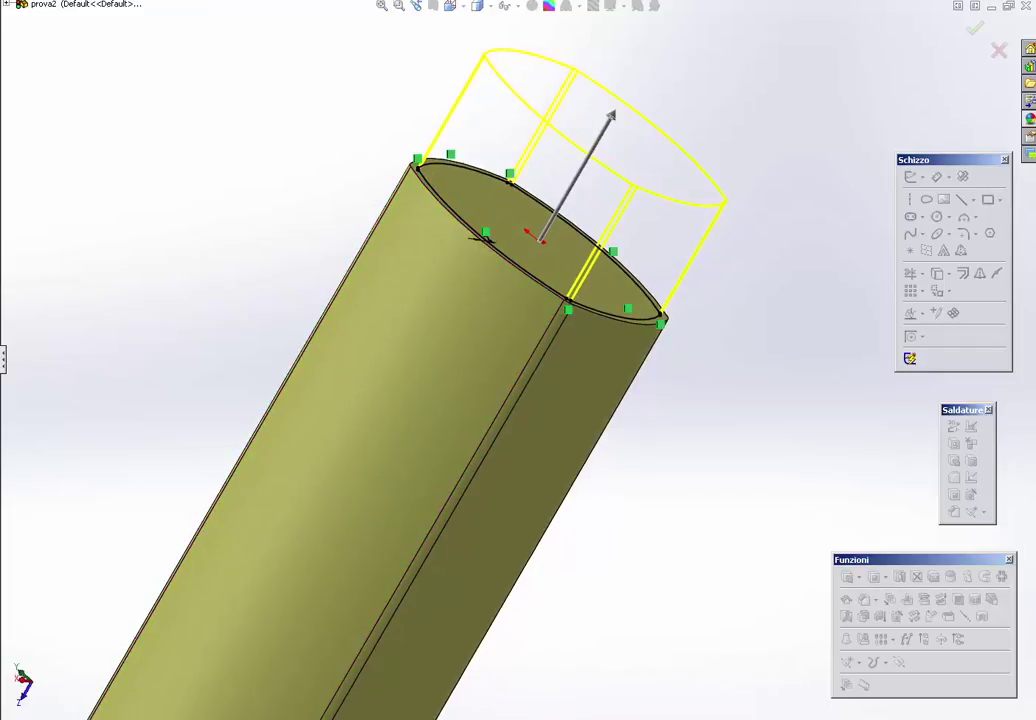
{"action": "key", "text": "Return"}
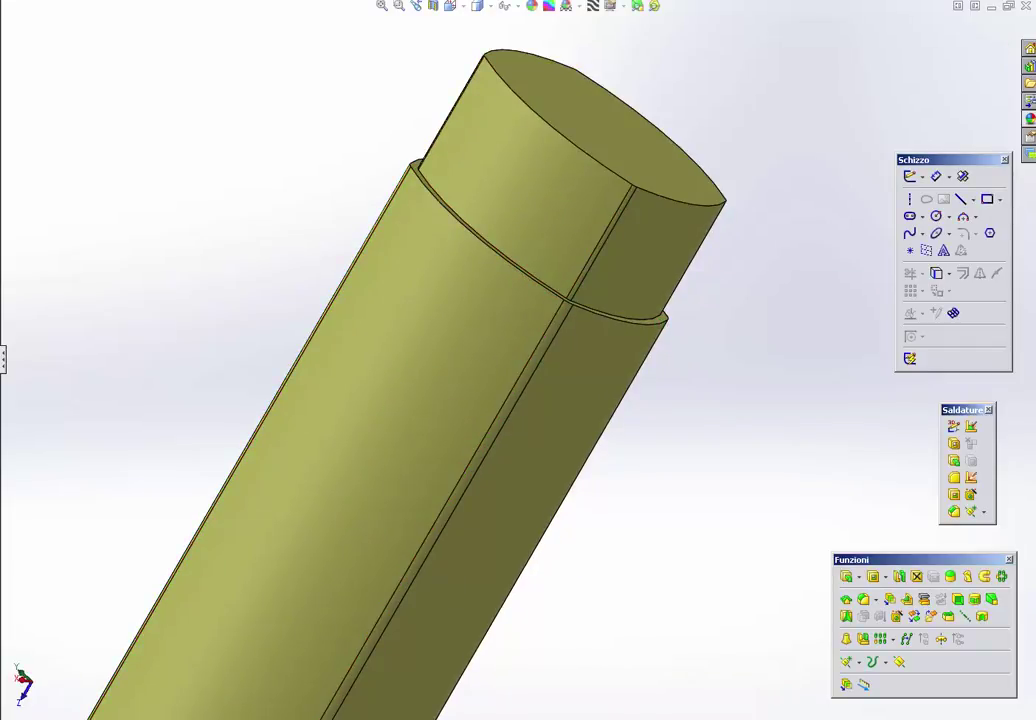
Step: Edit the Estrusione2 extrusion feature and apply it again
{"action": "right_click", "coordinate": [5, 240]}
{"action": "left_click", "coordinate": [10, 205]}
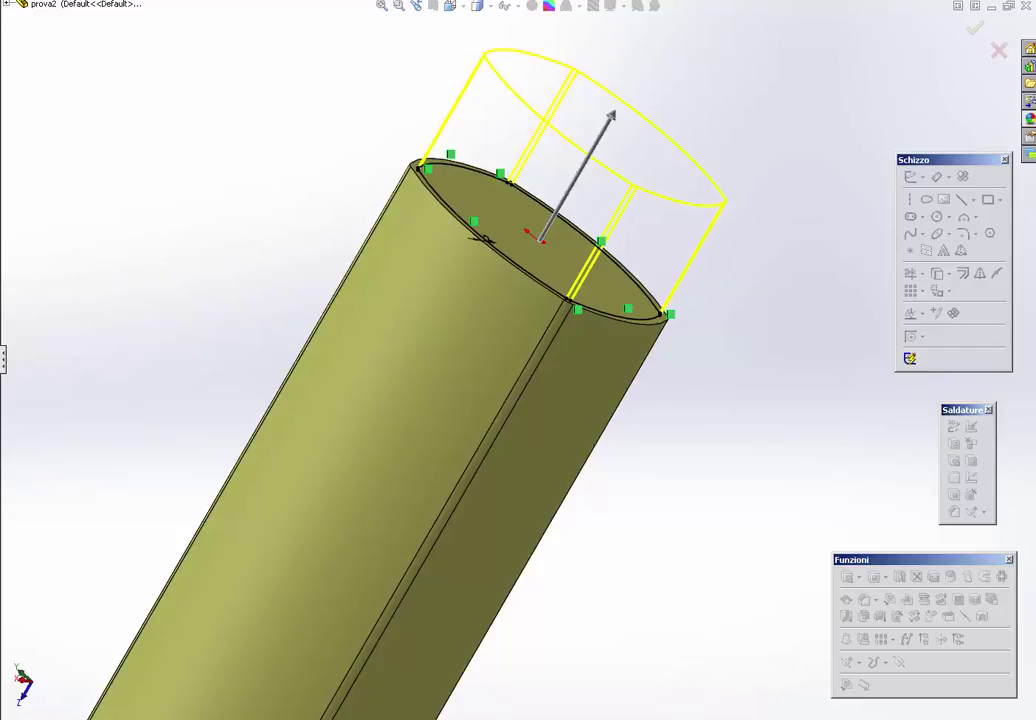
{"action": "key", "text": "Return"}
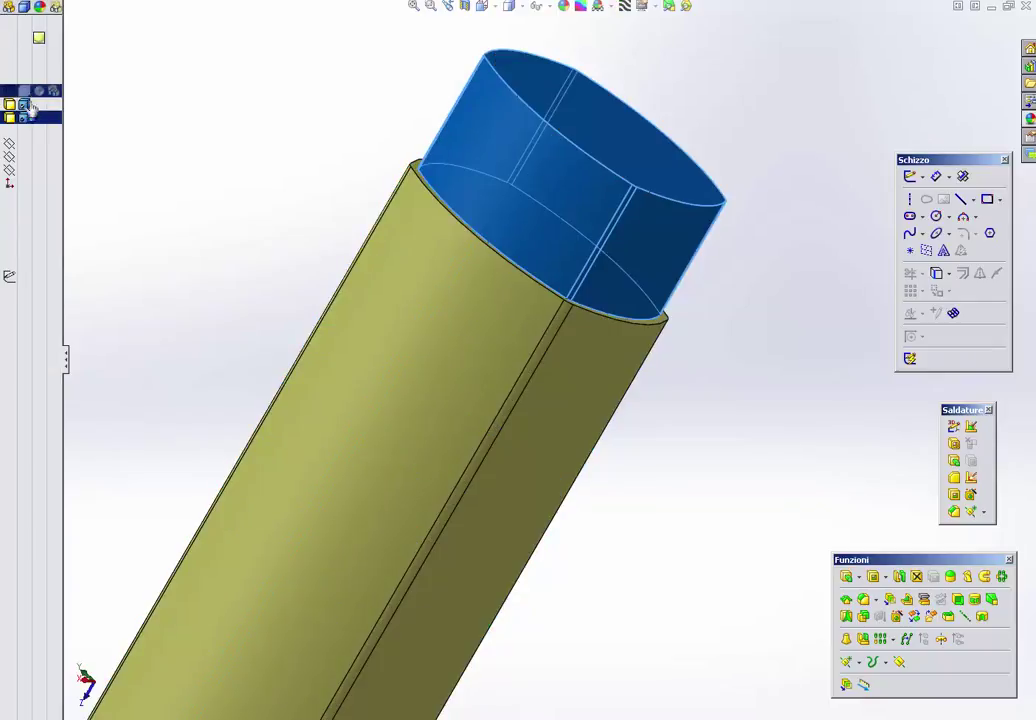
Step: Colour the bottom spigot body red through its appearance settings
{"action": "right_click", "coordinate": [40, 117]}
{"action": "left_click", "coordinate": [75, 125]}
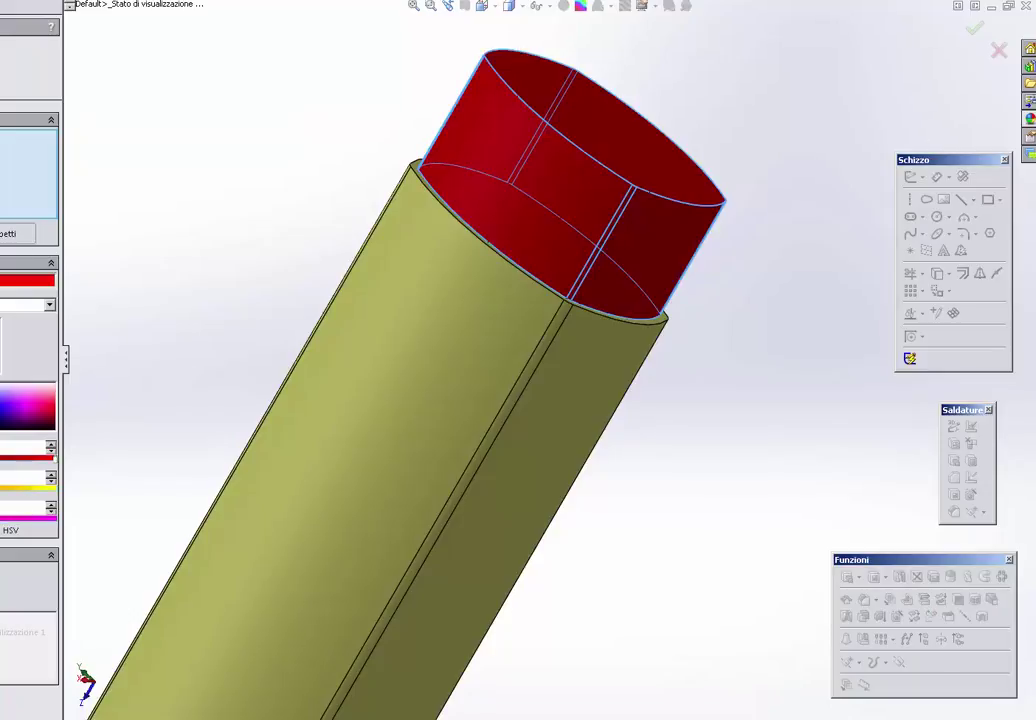
{"action": "key", "text": "Return"}
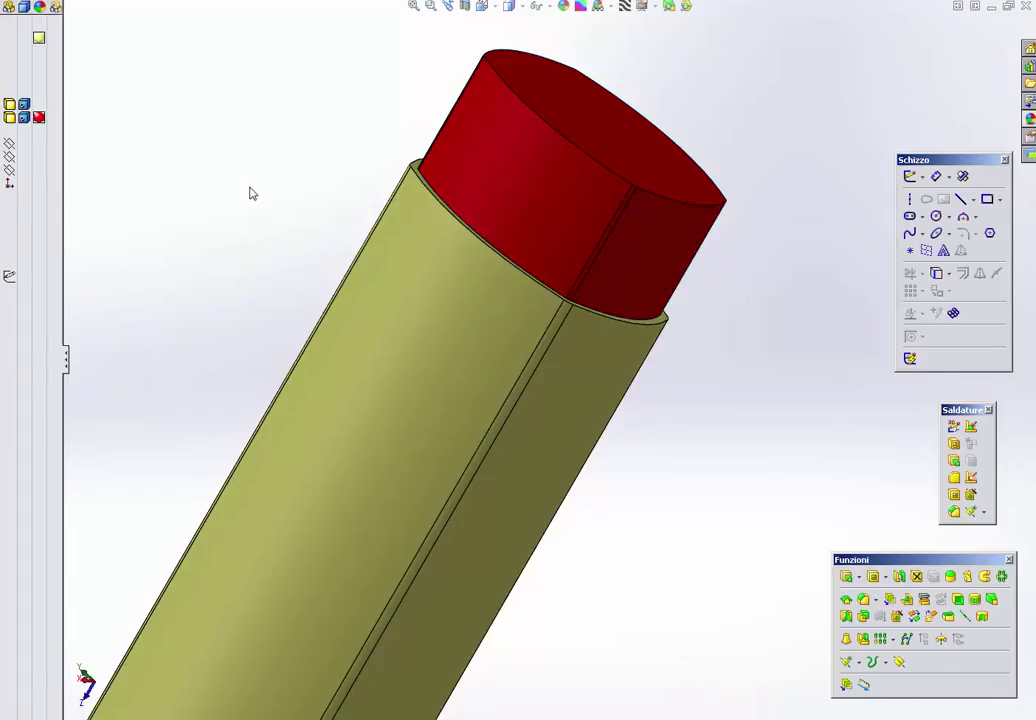
Step: Check the part in front, isometric and side views, then bring up the Orientamento list
{"action": "mouse_move", "coordinate": [252, 193]}
{"action": "middle_mouse_down"}
{"action": "mouse_move", "coordinate": [303, 268]}
{"action": "mouse_move", "coordinate": [275, 259]}
{"action": "middle_mouse_up"}
{"action": "key", "text": "ctrl+1"}
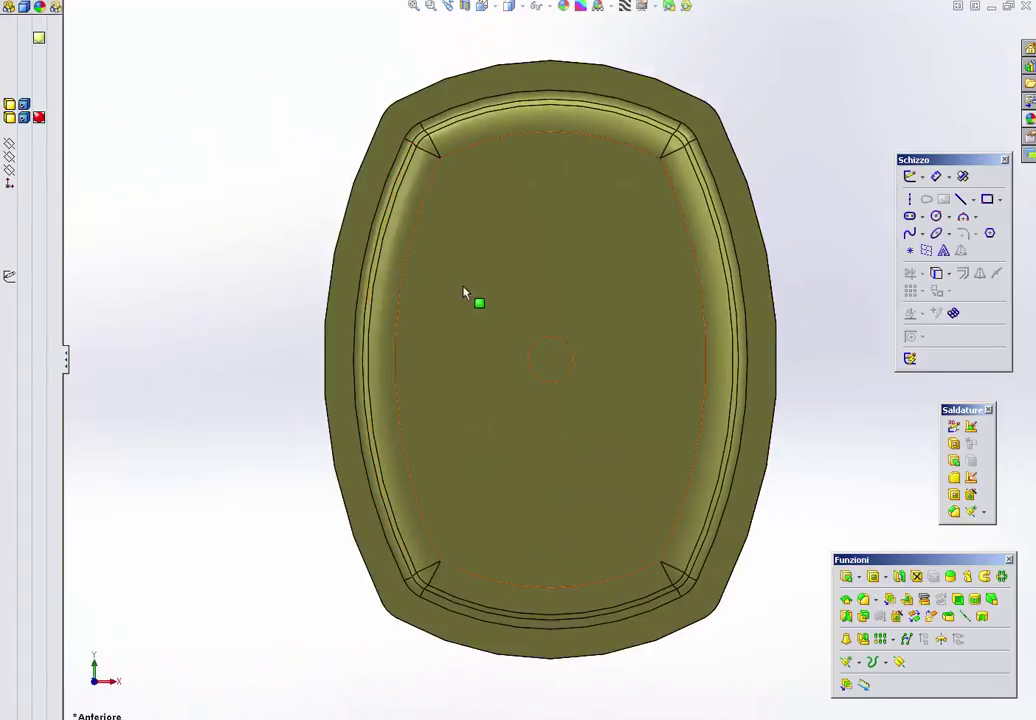
{"action": "key", "text": "ctrl+7"}
{"action": "key", "text": "ctrl+1"}
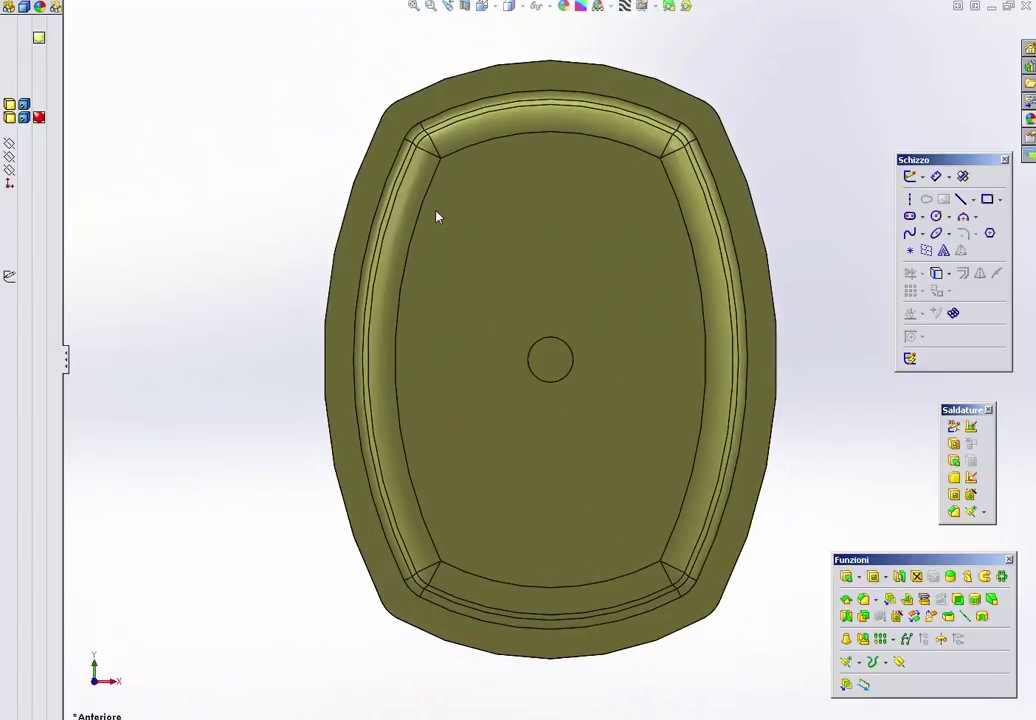
{"action": "key", "text": "ctrl+3"}
{"action": "key", "text": "ctrl+2"}
{"action": "key", "text": "ctrl+4"}
{"action": "key", "text": "ctrl+3"}
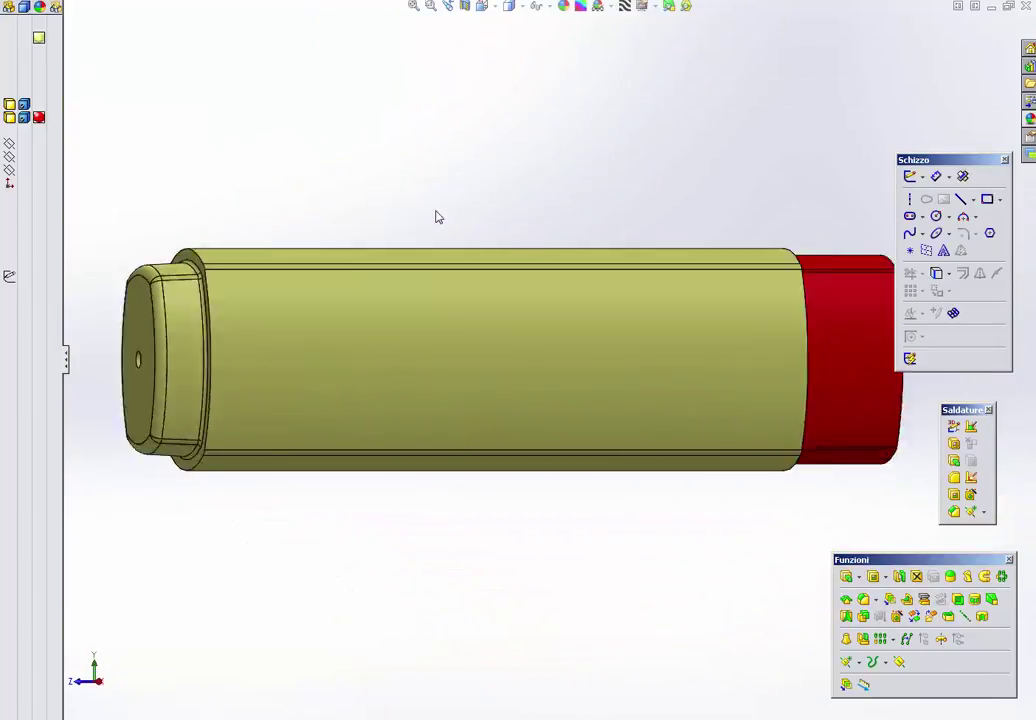
{"action": "mouse_move", "coordinate": [436, 217]}
{"action": "middle_mouse_down"}
{"action": "mouse_move", "coordinate": [476, 266]}
{"action": "mouse_move", "coordinate": [377, 360]}
{"action": "mouse_move", "coordinate": [555, 336]}
{"action": "mouse_move", "coordinate": [499, 296]}
{"action": "mouse_move", "coordinate": [473, 113]}
{"action": "mouse_move", "coordinate": [370, 206]}
{"action": "mouse_move", "coordinate": [451, 194]}
{"action": "mouse_move", "coordinate": [580, 203]}
{"action": "mouse_move", "coordinate": [621, 265]}
{"action": "mouse_move", "coordinate": [446, 280]}
{"action": "mouse_move", "coordinate": [513, 243]}
{"action": "mouse_move", "coordinate": [562, 338]}
{"action": "mouse_move", "coordinate": [566, 370]}
{"action": "middle_mouse_up"}
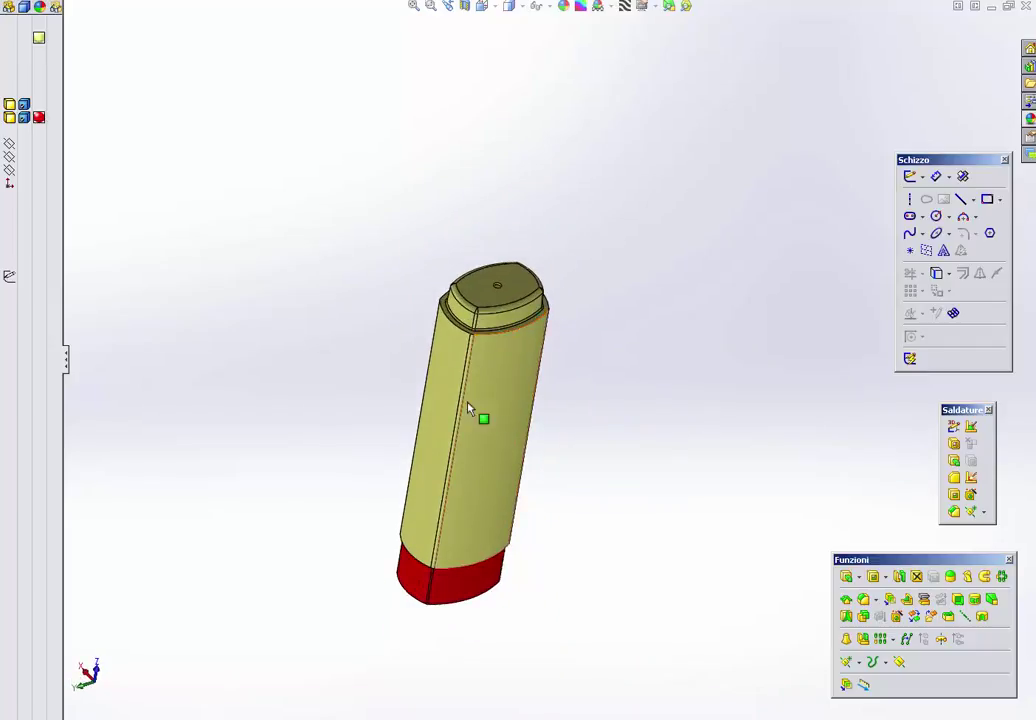
{"action": "mouse_move", "coordinate": [468, 408]}
{"action": "middle_mouse_down"}
{"action": "mouse_move", "coordinate": [486, 269]}
{"action": "mouse_move", "coordinate": [589, 398]}
{"action": "mouse_move", "coordinate": [423, 447]}
{"action": "mouse_move", "coordinate": [417, 413]}
{"action": "middle_mouse_up"}
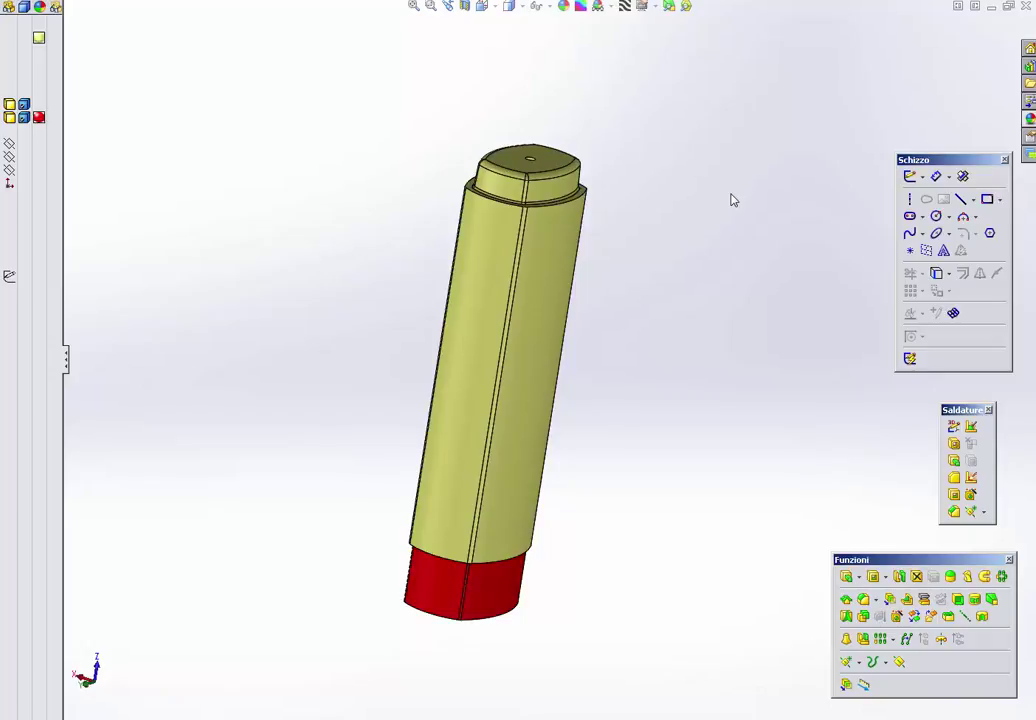
{"action": "key", "text": "space"}
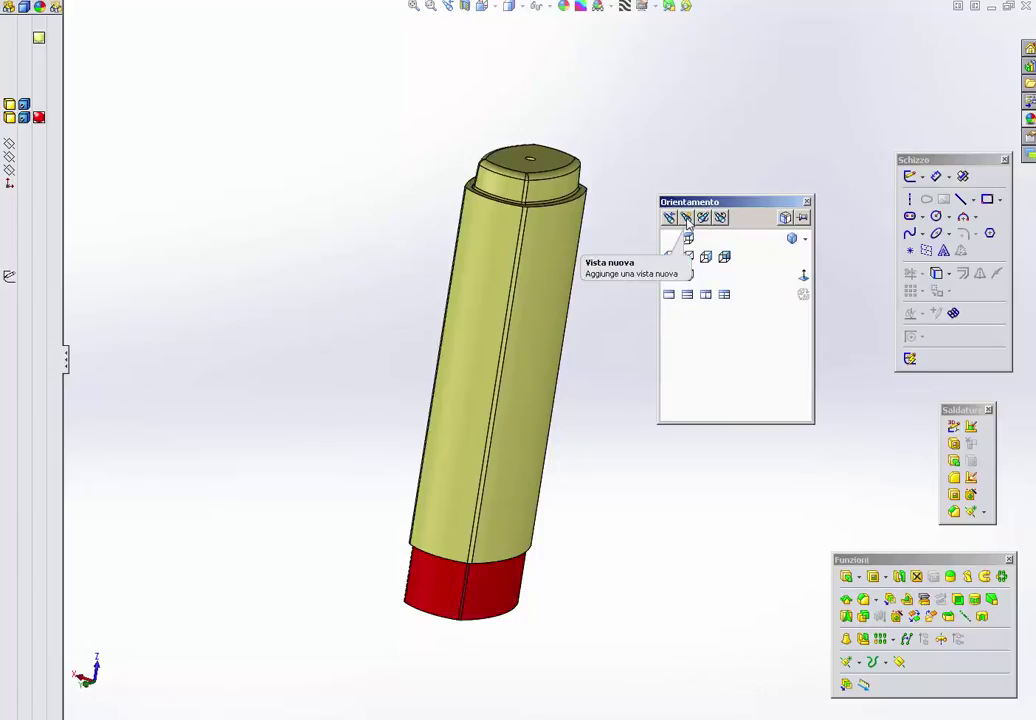
Step: Save the current orientation as a new named view 'v1'
{"action": "left_click", "coordinate": [687, 220]}
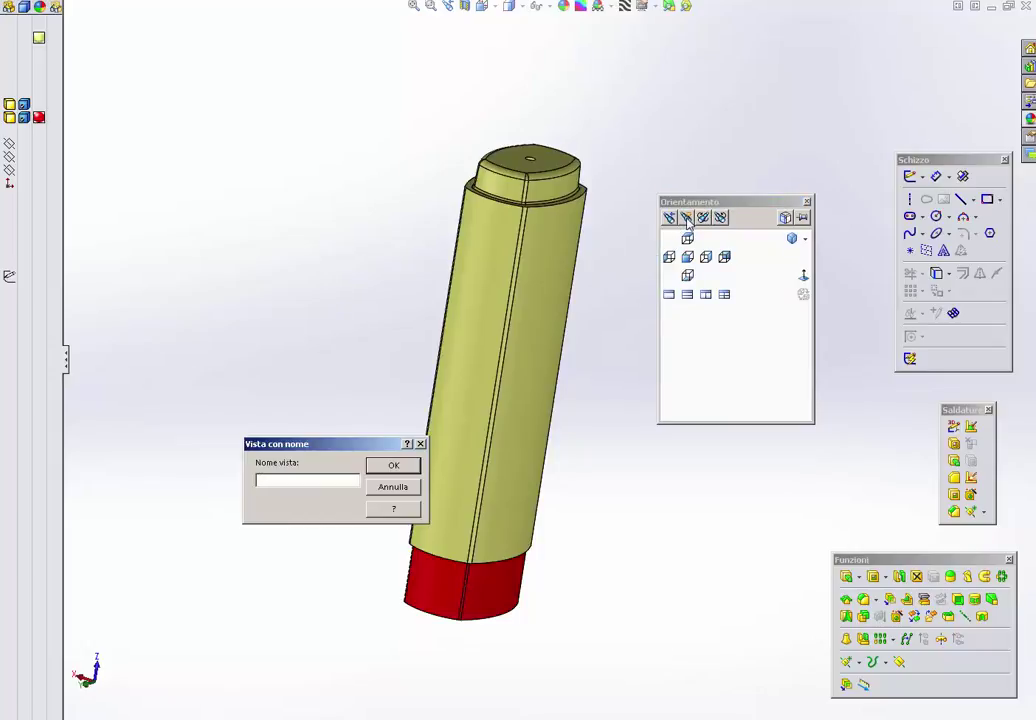
{"action": "type", "text": "v1"}
{"action": "left_click", "coordinate": [390, 466]}
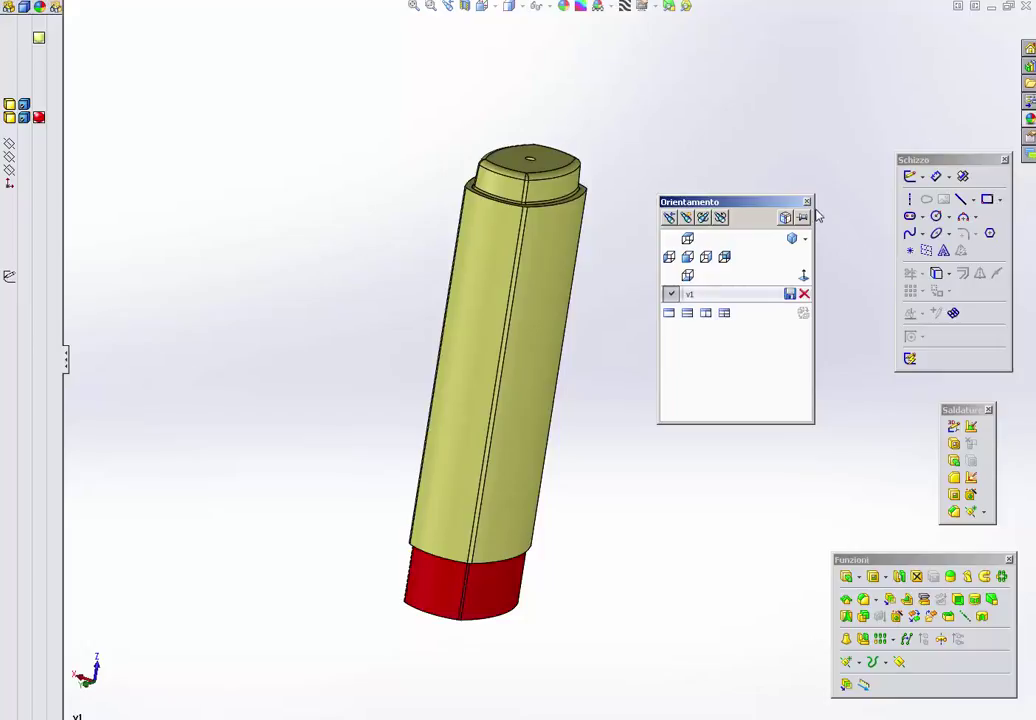
{"action": "left_click", "coordinate": [807, 202]}
Step: Check the part from front, isometric and lengthwise views, fitting and rotating it 90°
{"action": "middle_click_drag", "start_coordinate": [697, 332], "coordinate": [345, 284]}
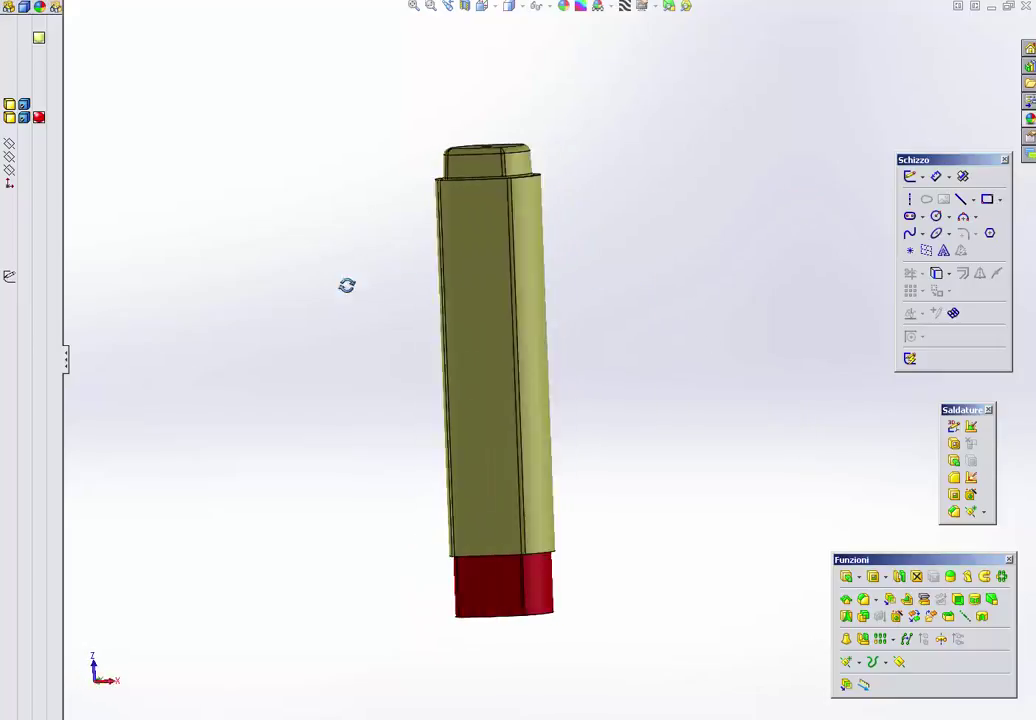
{"action": "middle_click_drag", "start_coordinate": [210, 273], "coordinate": [358, 296]}
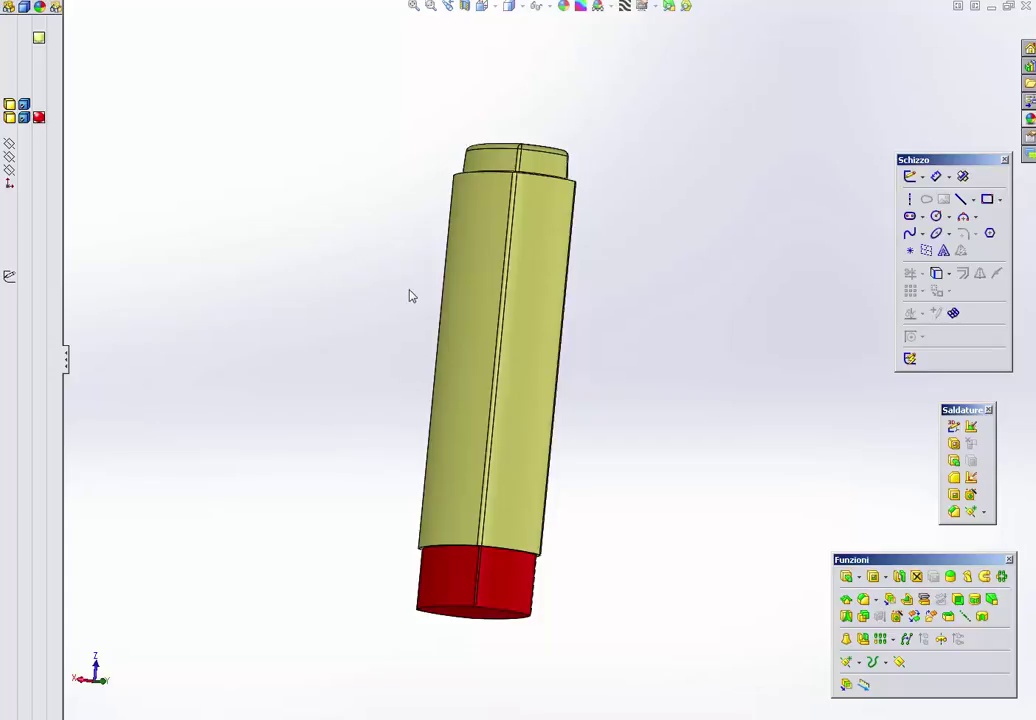
{"action": "key", "text": "ctrl+1"}
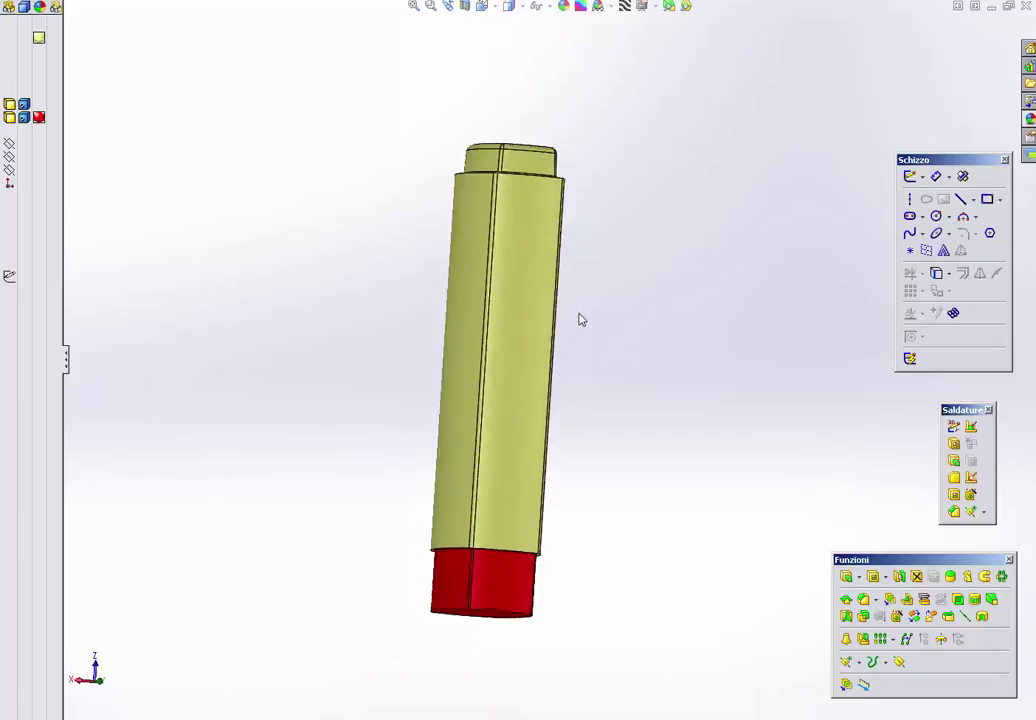
{"action": "key", "text": "space"}
{"action": "double_click", "coordinate": [570, 417]}
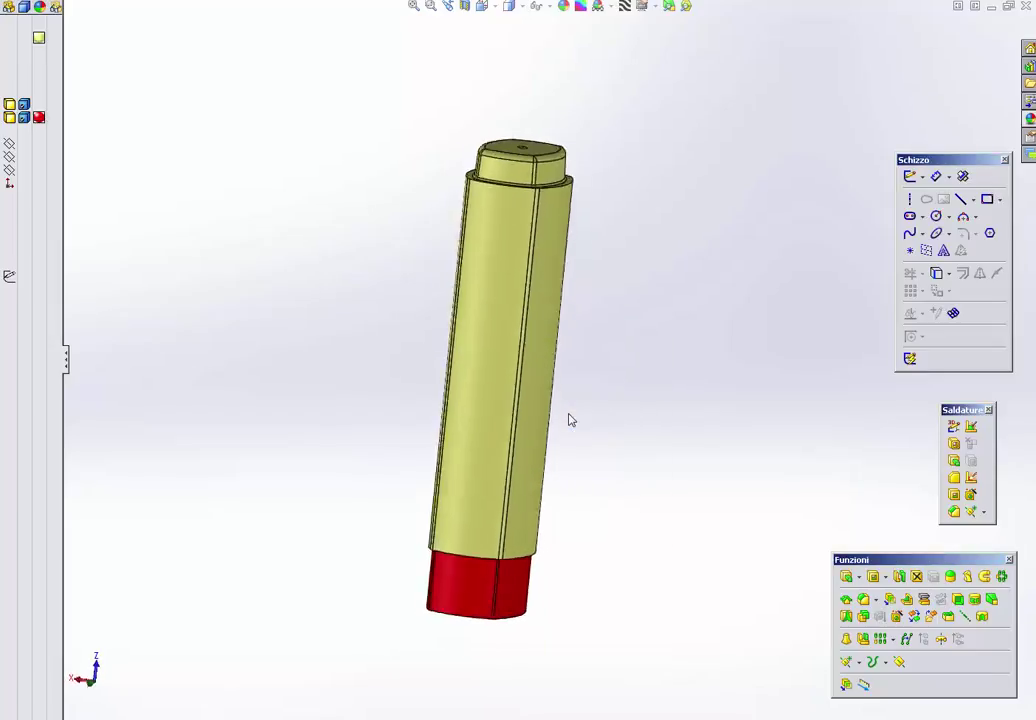
{"action": "mouse_move", "coordinate": [629, 400]}
{"action": "middle_mouse_down"}
{"action": "mouse_move", "coordinate": [536, 303]}
{"action": "mouse_move", "coordinate": [546, 423]}
{"action": "middle_mouse_up"}
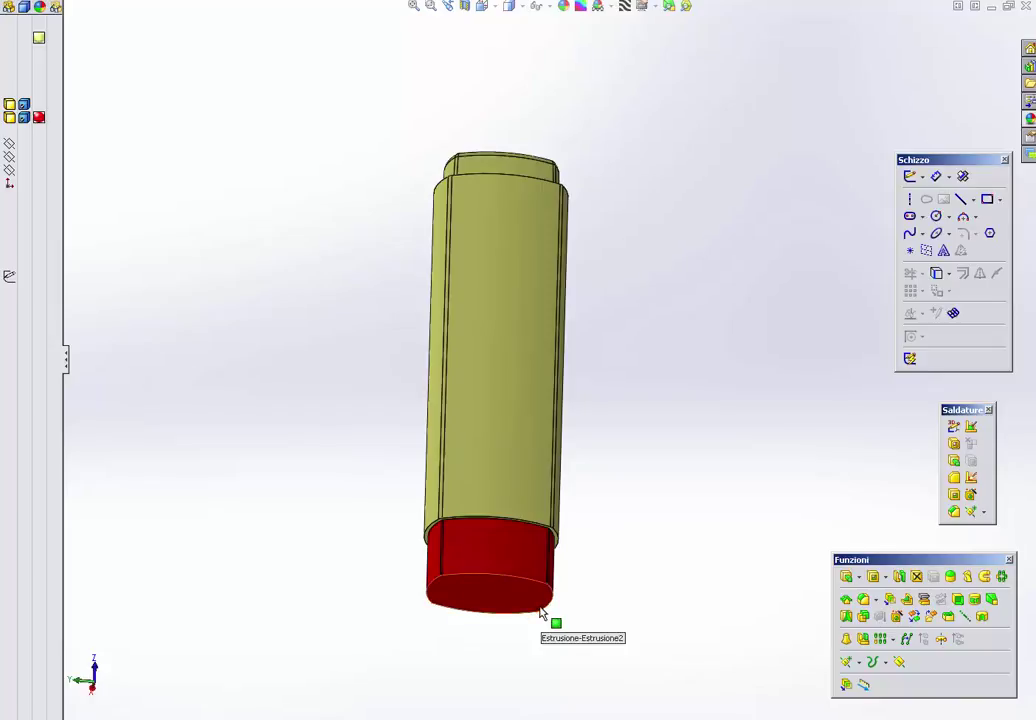
{"action": "key", "text": "ctrl+1"}
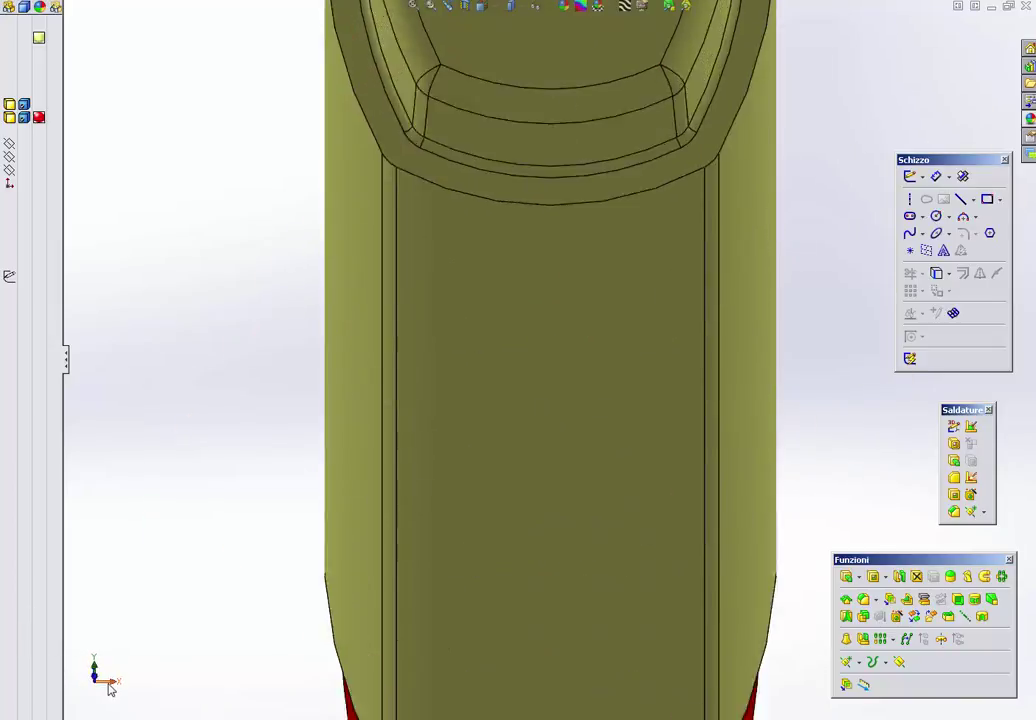
{"action": "key", "text": "ctrl+5"}
{"action": "key", "text": "f"}
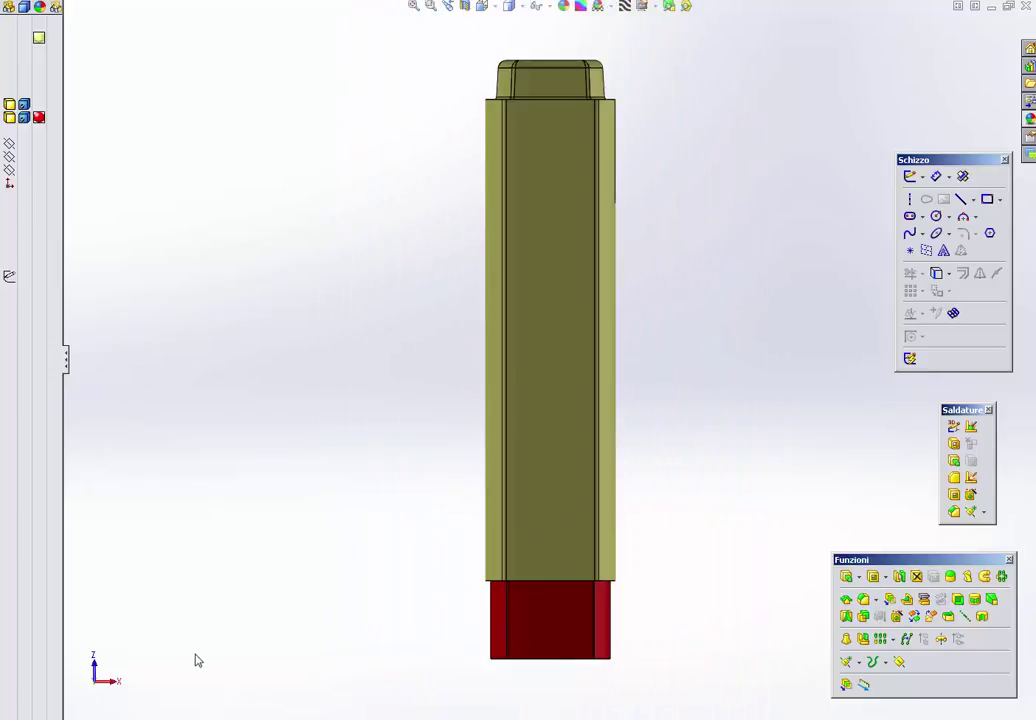
{"action": "key", "text": "shift+Right"}
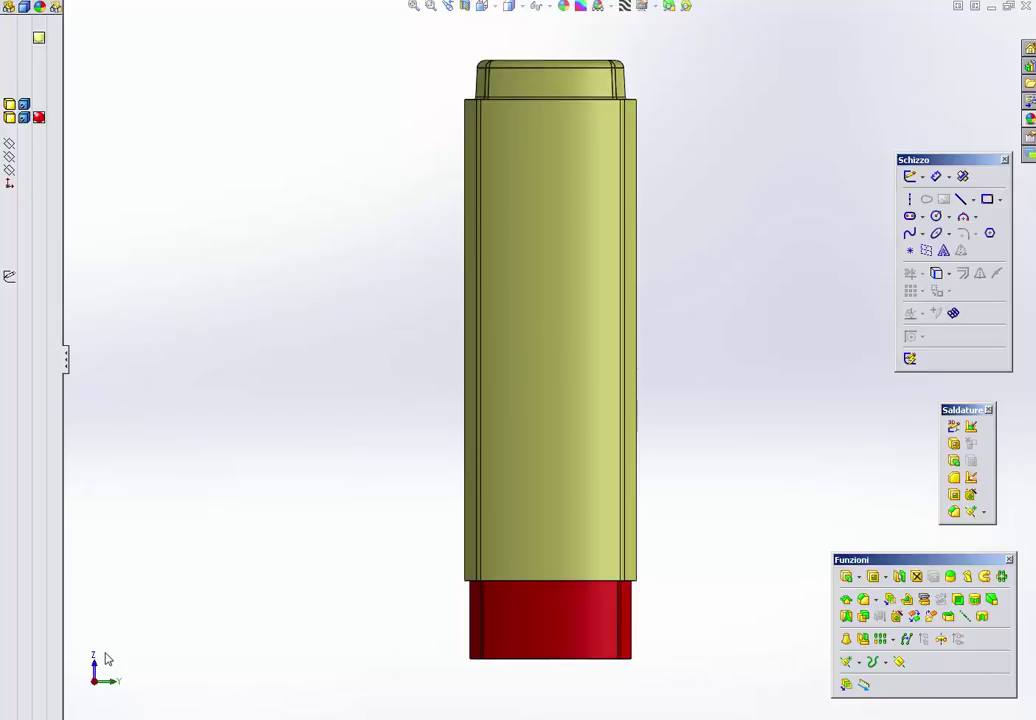
{"action": "mouse_move", "coordinate": [390, 615]}
{"action": "middle_mouse_down"}
{"action": "mouse_move", "coordinate": [483, 383]}
{"action": "mouse_move", "coordinate": [585, 351]}
{"action": "mouse_move", "coordinate": [645, 210]}
{"action": "mouse_move", "coordinate": [713, 220]}
{"action": "middle_mouse_up"}
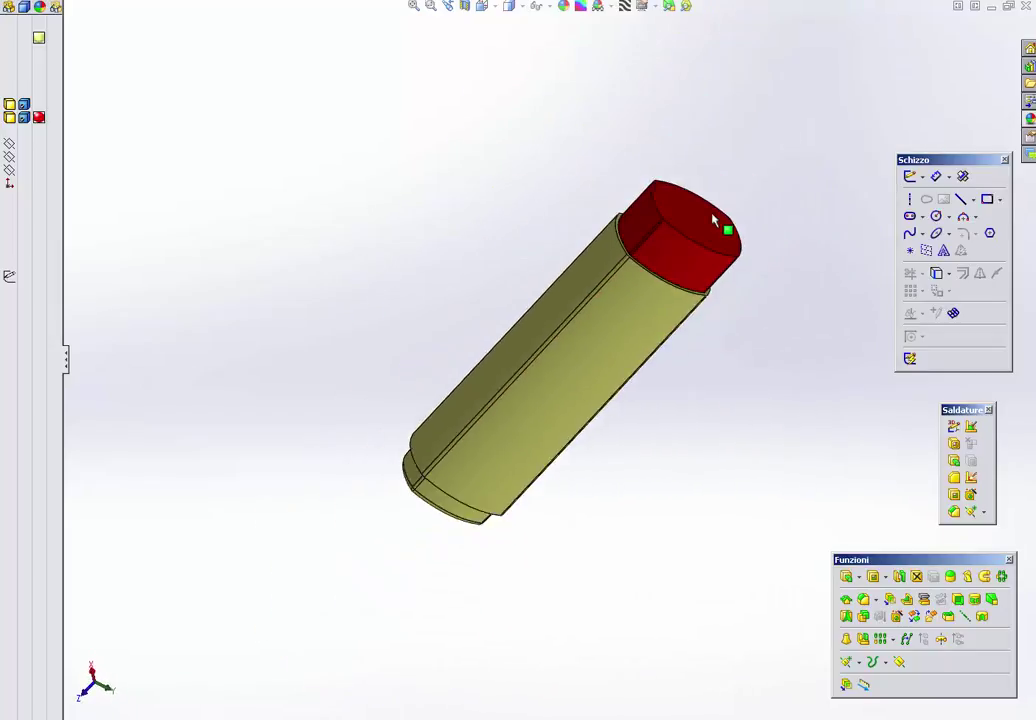
Step: Edit the red end cap's extrusion (Estrusione2) and apply the revised feature
{"action": "scroll", "coordinate": [713, 220], "scroll_direction": "down", "scroll_amount": 5}
{"action": "left_click", "coordinate": [610, 300]}
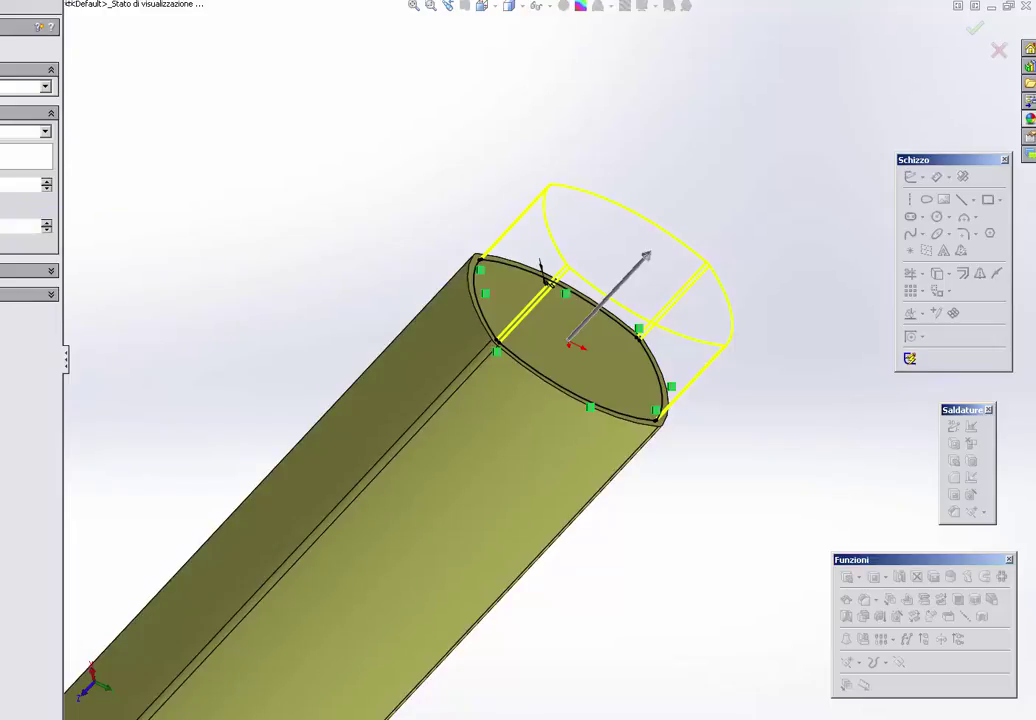
{"action": "key", "text": "Return"}
{"action": "scroll", "coordinate": [561, 337], "scroll_direction": "down", "scroll_amount": 3}
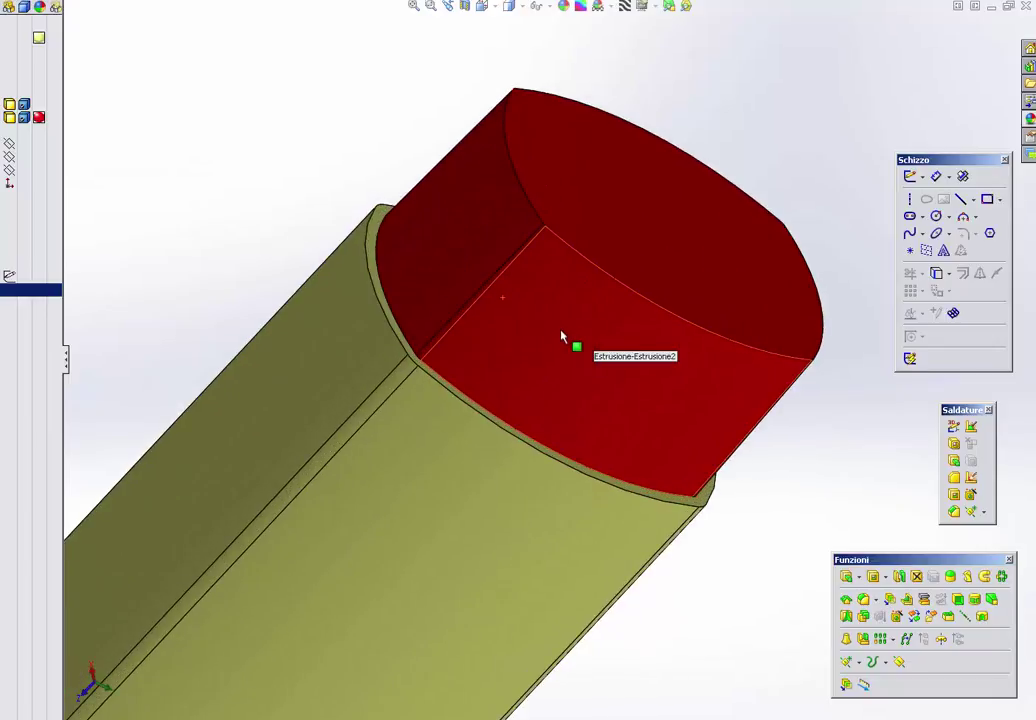
{"action": "left_click", "coordinate": [601, 231]}
{"action": "key", "text": "ctrl+8"}
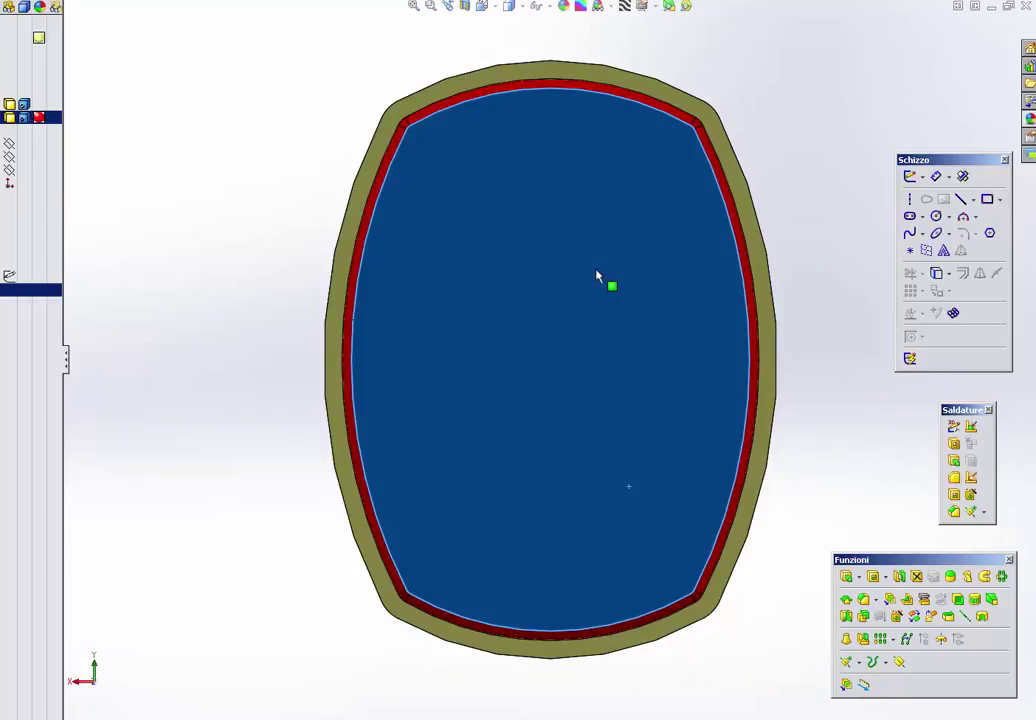
{"action": "middle_click_drag", "start_coordinate": [314, 423], "coordinate": [585, 265]}
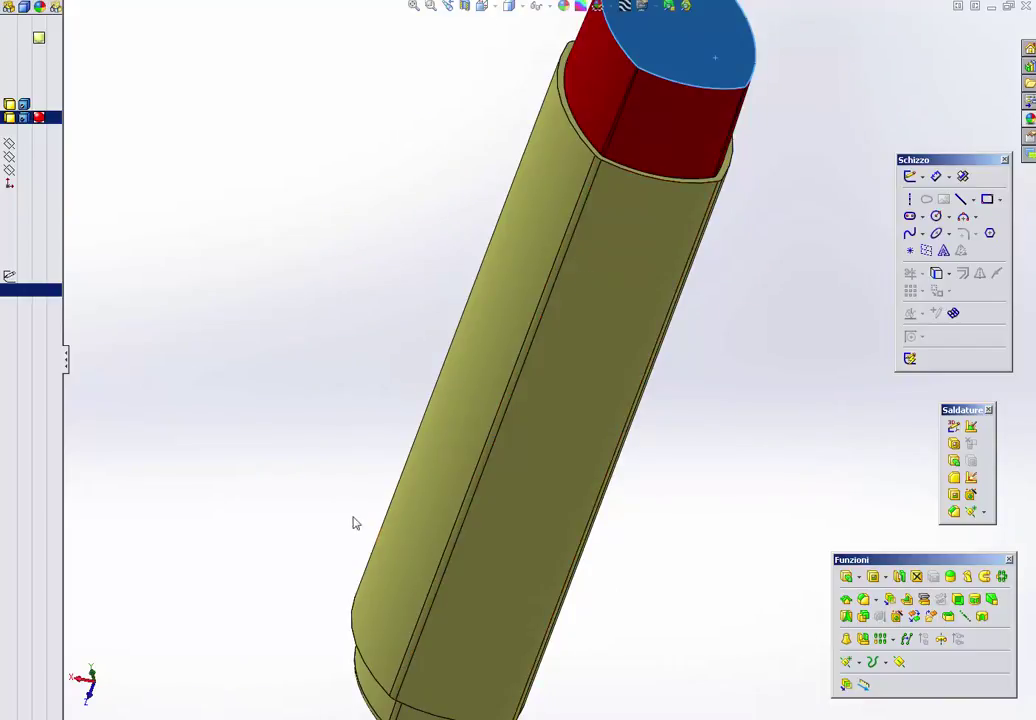
{"action": "key", "text": "ctrl+1"}
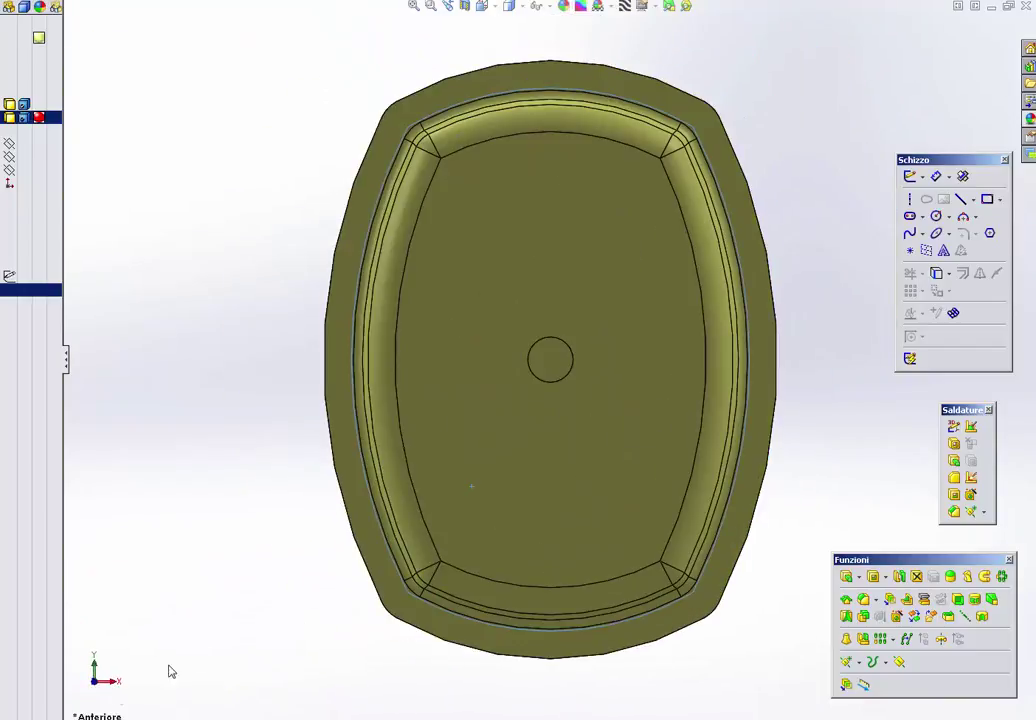
{"action": "left_click", "coordinate": [113, 688]}
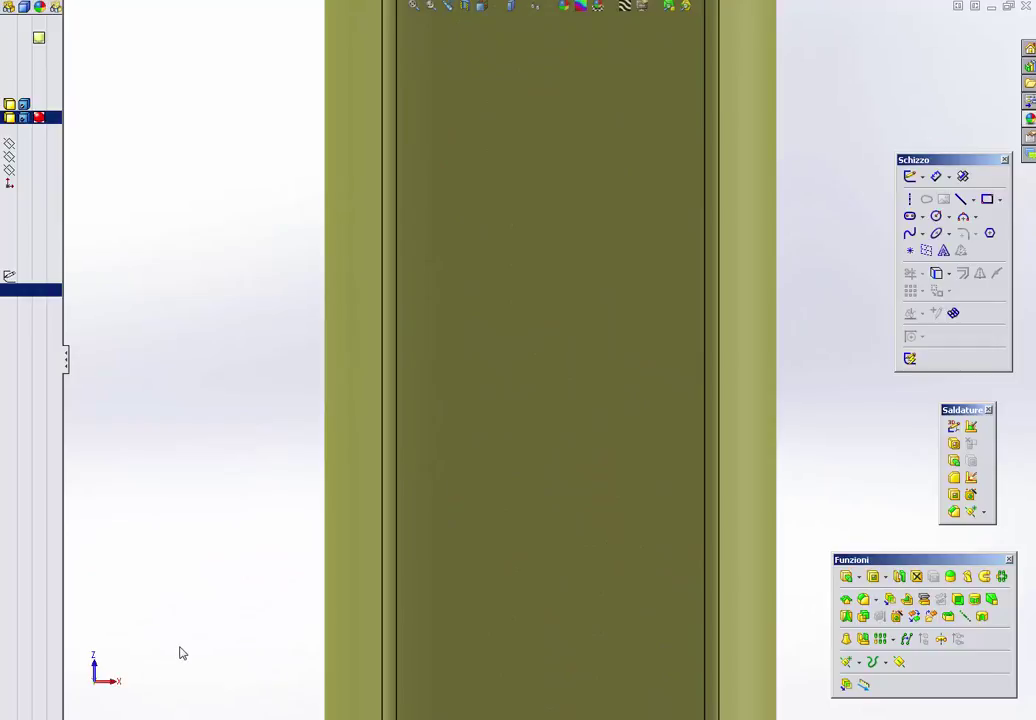
{"action": "left_click", "coordinate": [180, 652]}
{"action": "key", "text": "f"}
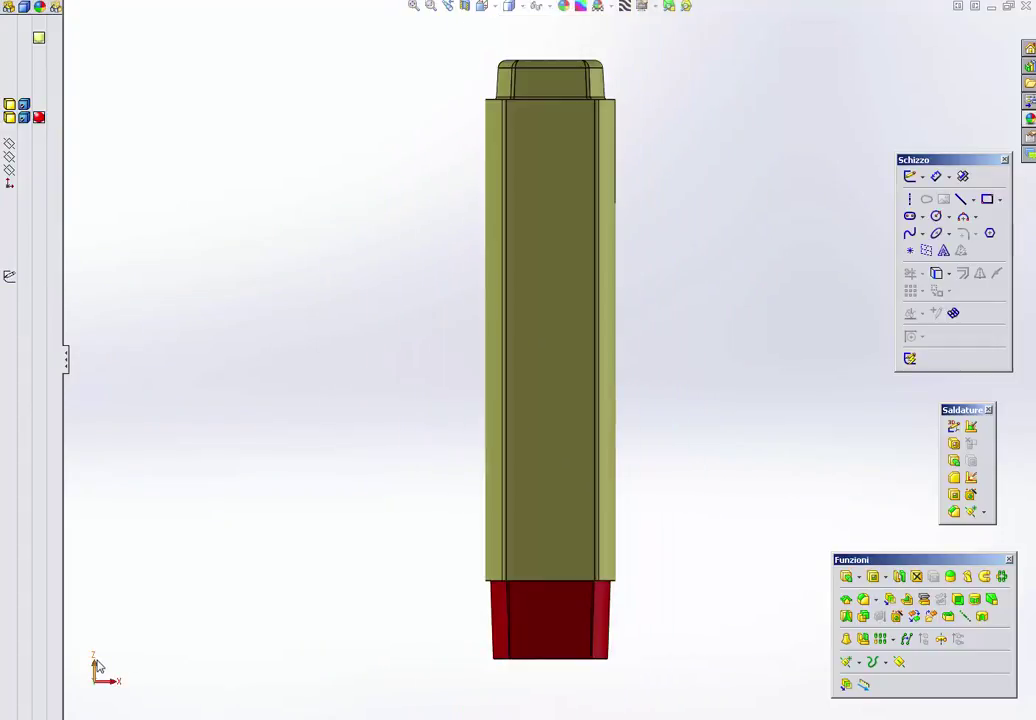
{"action": "left_click", "coordinate": [96, 665], "text": "shift"}
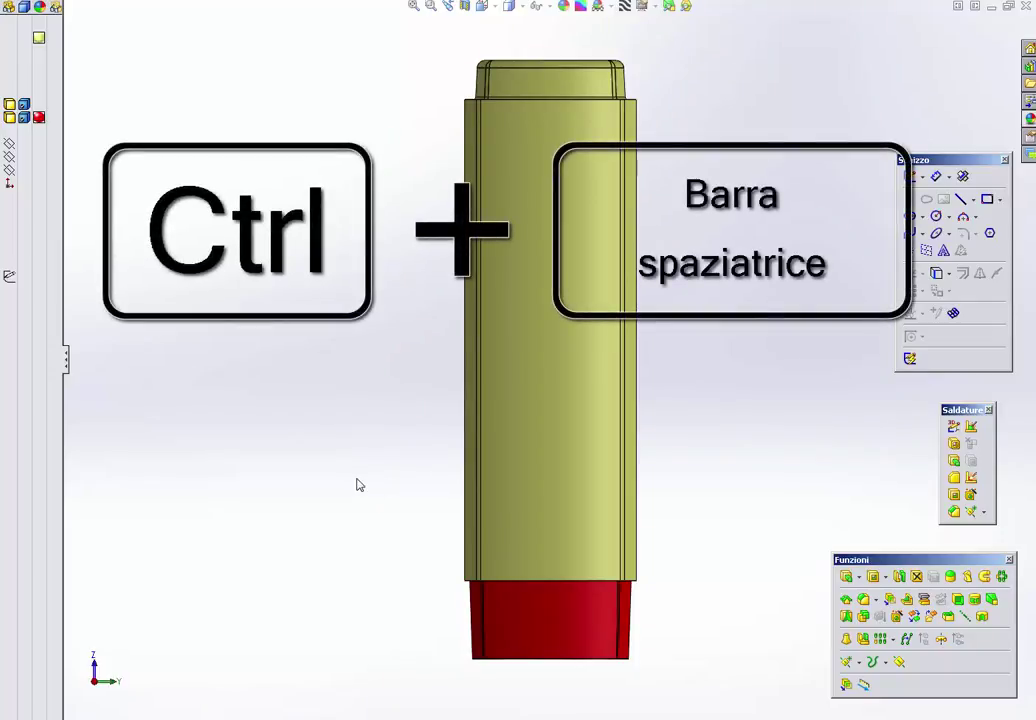
Step: Save the current upright orientation as a new named view 'v2'
{"action": "key", "text": "ctrl+space"}
{"action": "left_click", "coordinate": [313, 506]}
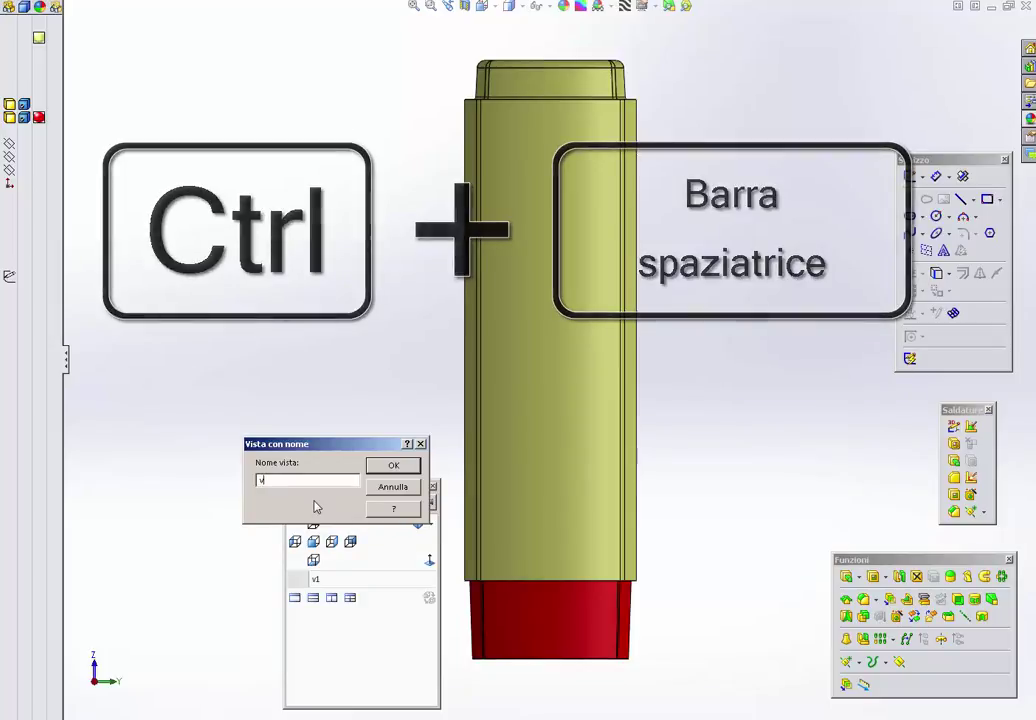
{"action": "type", "text": "2"}
{"action": "left_click", "coordinate": [393, 467]}
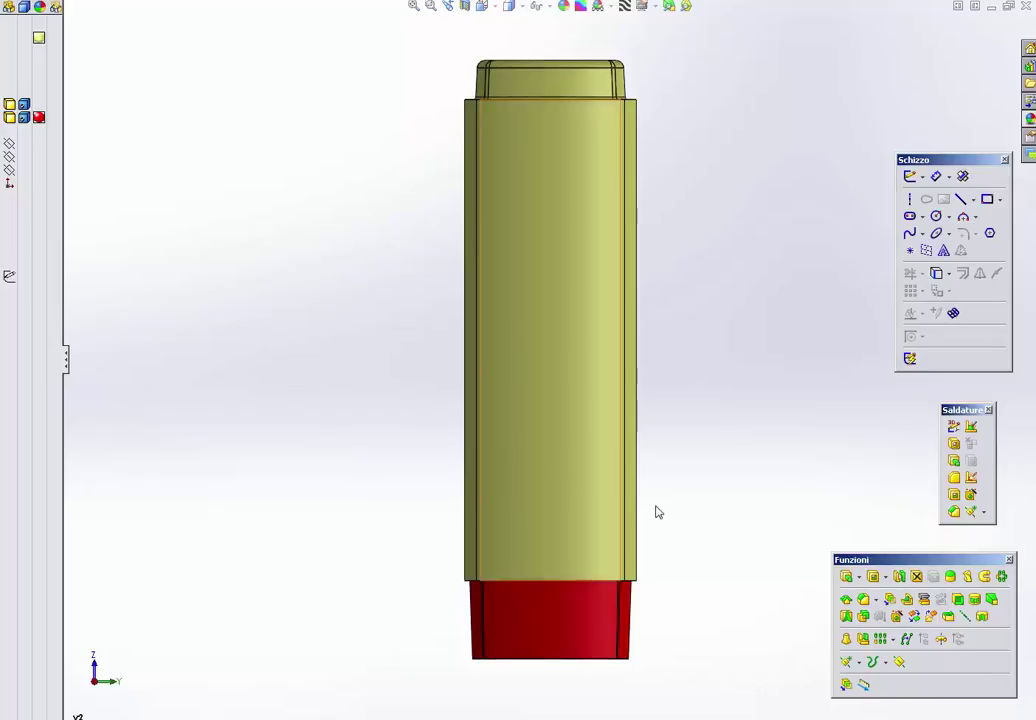
{"action": "scroll", "coordinate": [654, 511], "scroll_direction": "up", "scroll_amount": 3}
Step: Select Piano destro, look normal to it, and zoom in on the red foot
{"action": "left_click", "coordinate": [9, 143]}
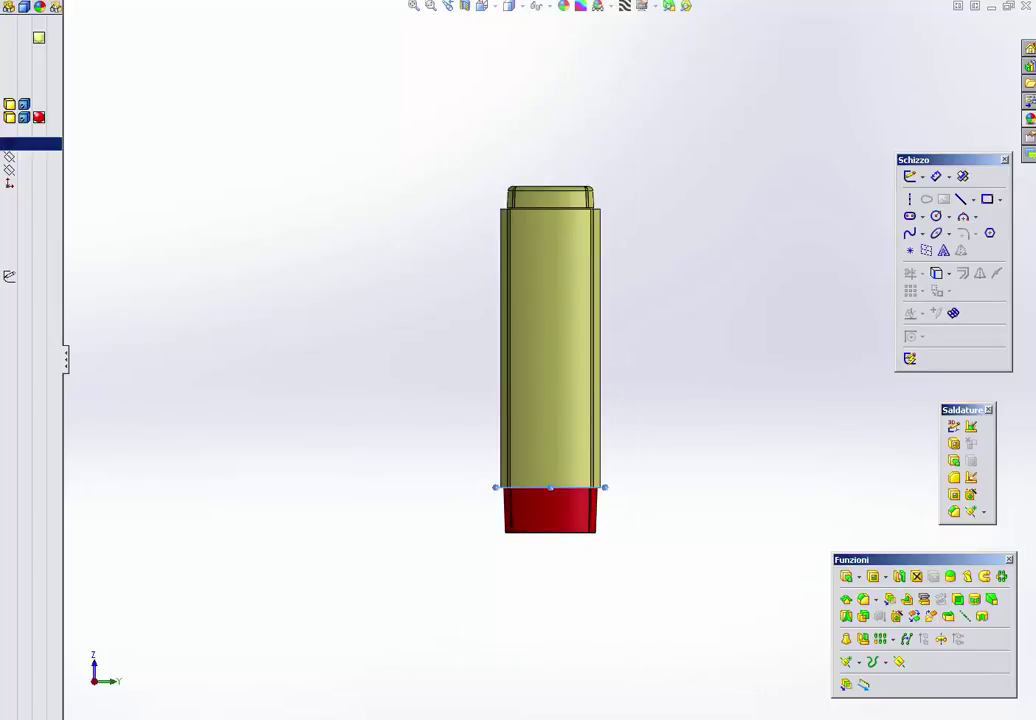
{"action": "left_click", "coordinate": [9, 157]}
{"action": "left_click", "coordinate": [20, 170]}
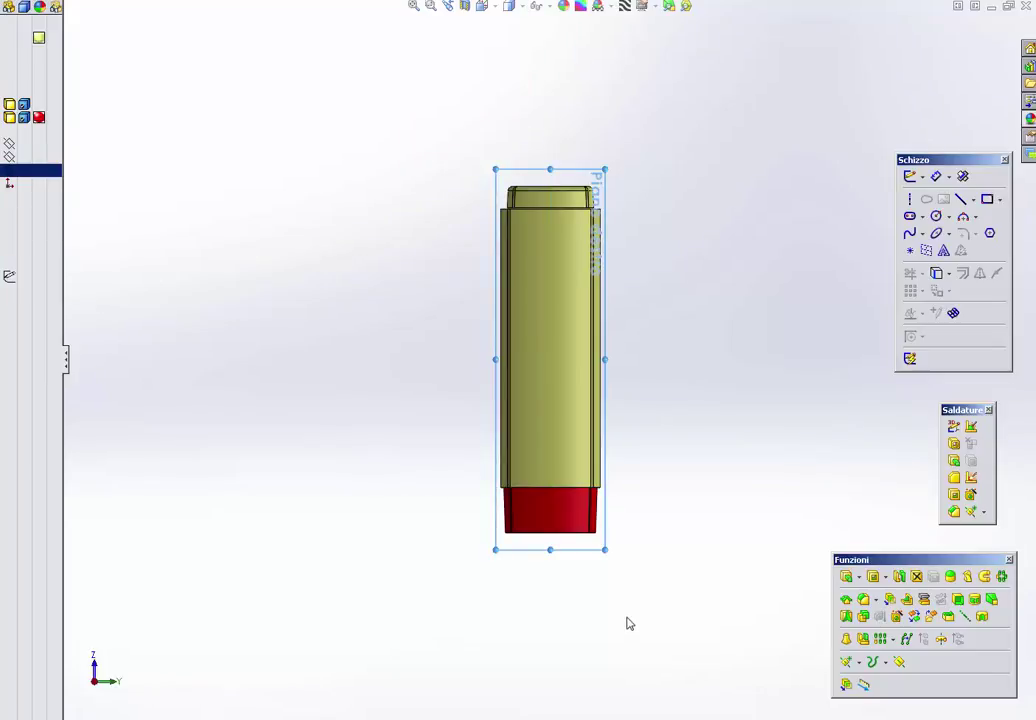
{"action": "middle_click_drag", "start_coordinate": [497, 573], "coordinate": [585, 571]}
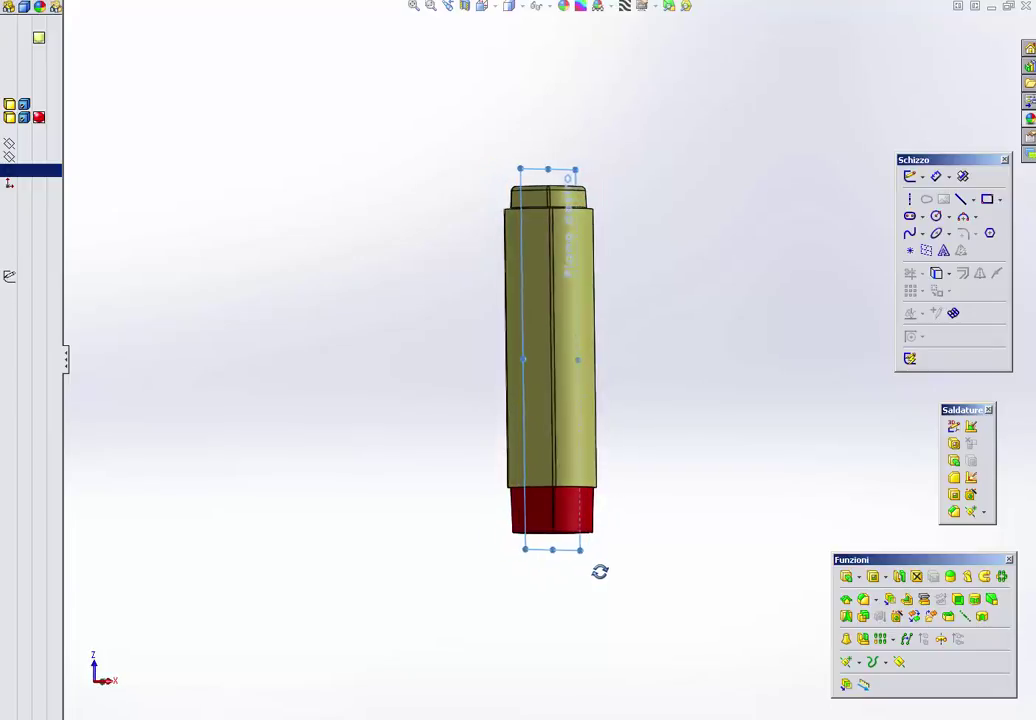
{"action": "key", "text": "ctrl+8"}
{"action": "key", "text": "space"}
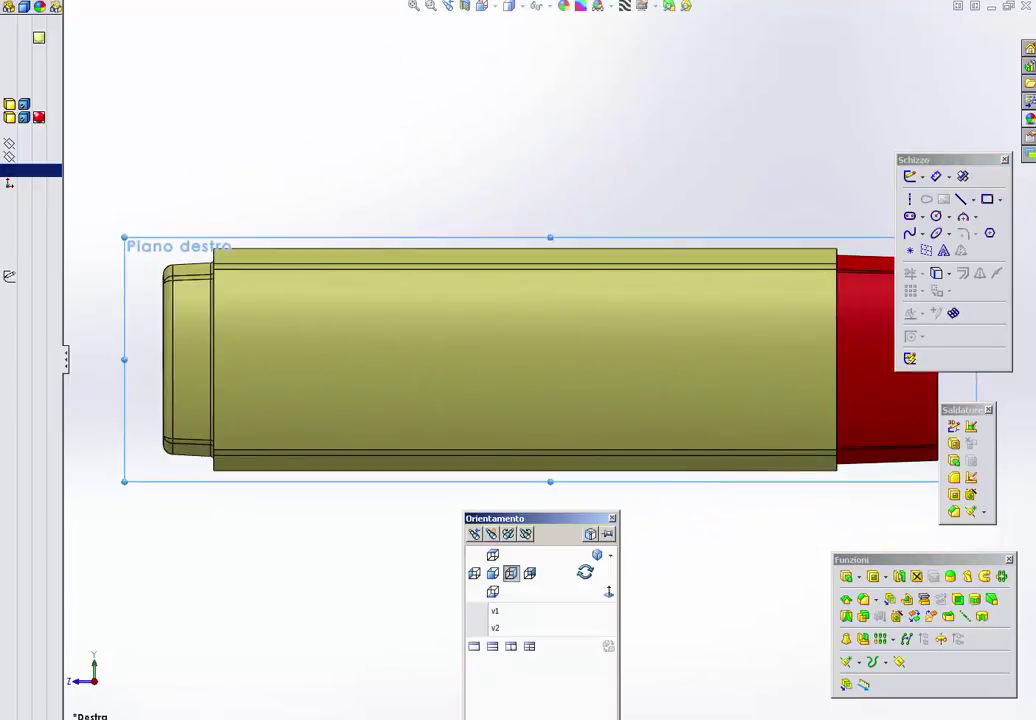
{"action": "left_click", "coordinate": [535, 628]}
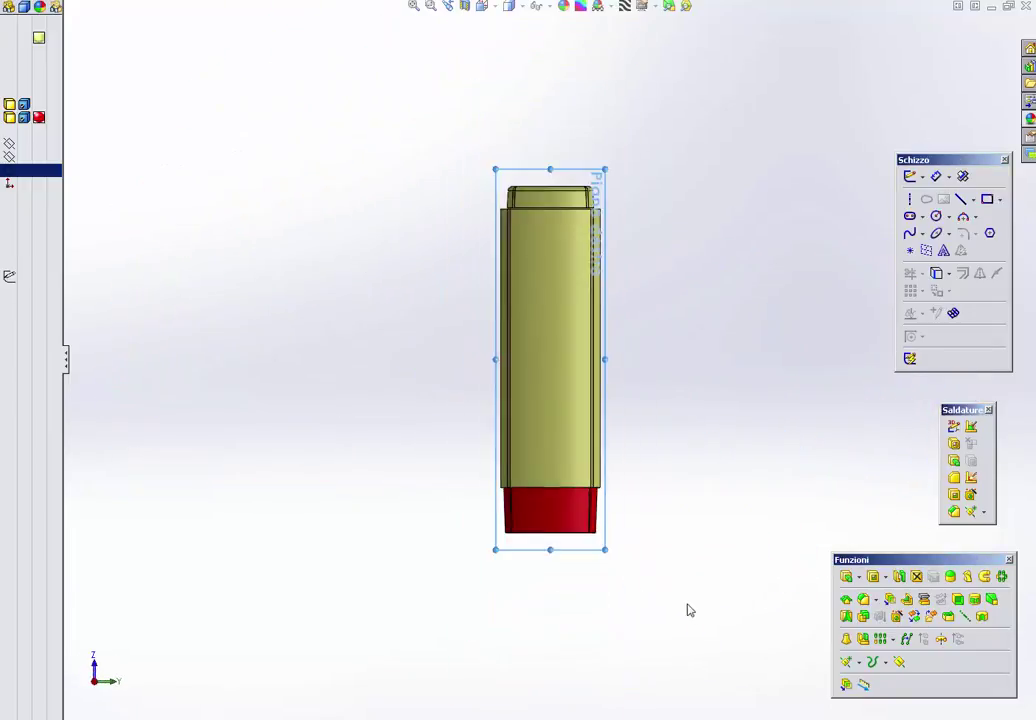
{"action": "scroll", "coordinate": [513, 439], "scroll_direction": "down", "scroll_amount": 2}
{"action": "scroll", "coordinate": [468, 447], "scroll_direction": "down", "scroll_amount": 3}
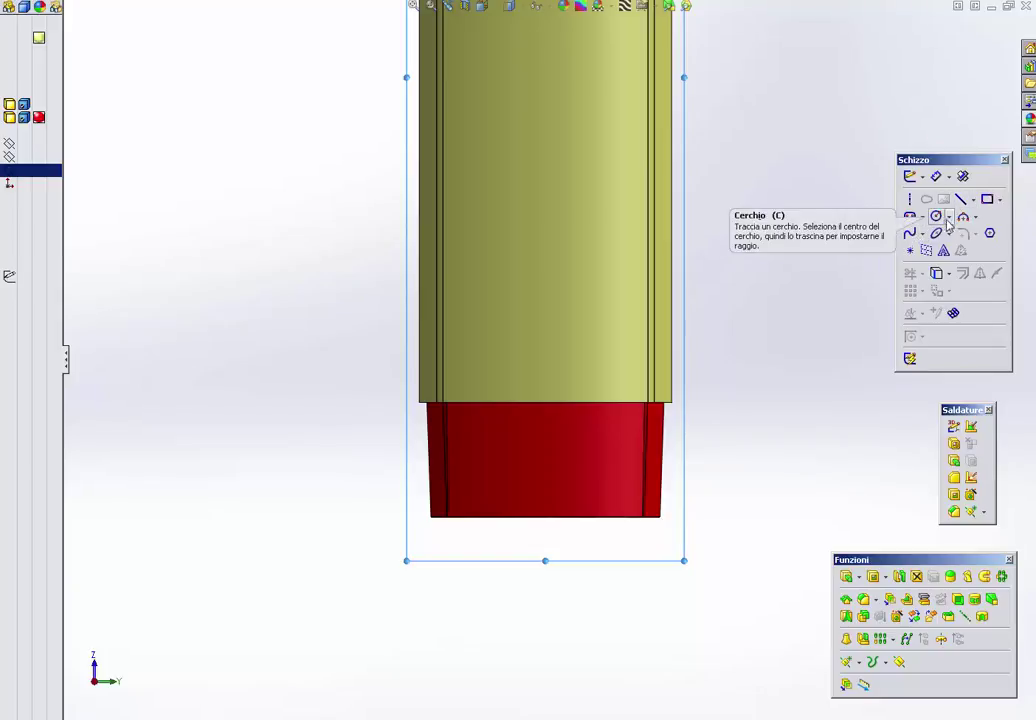
Step: Draw a spline from the red foot's left edge down to its bottom edge
{"action": "left_click", "coordinate": [910, 234]}
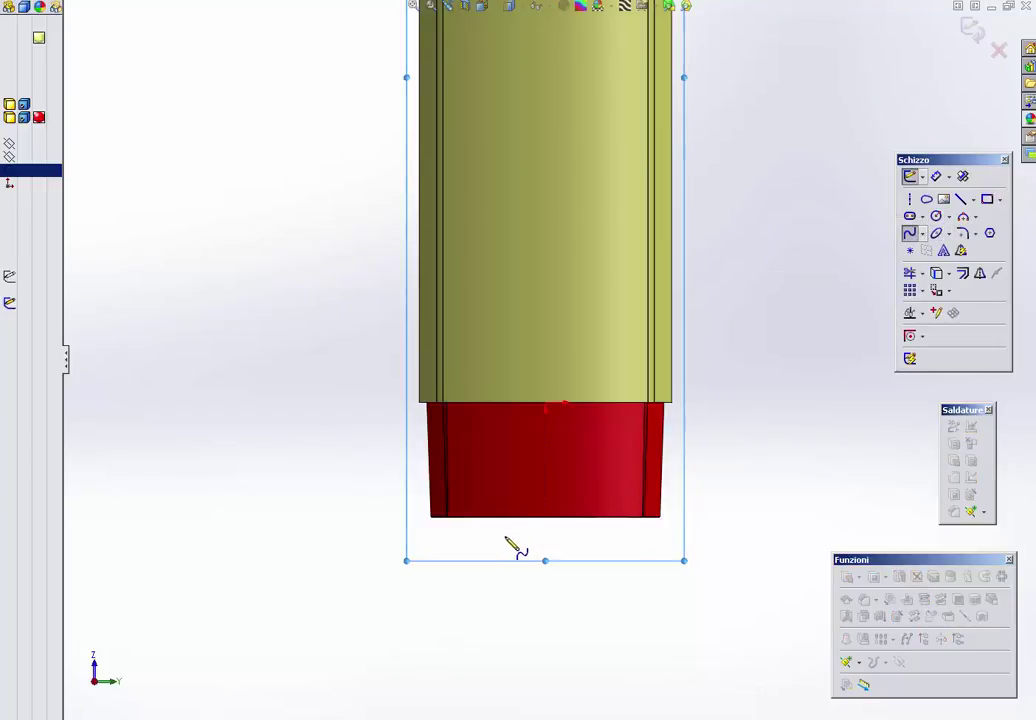
{"action": "left_click", "coordinate": [428, 457]}
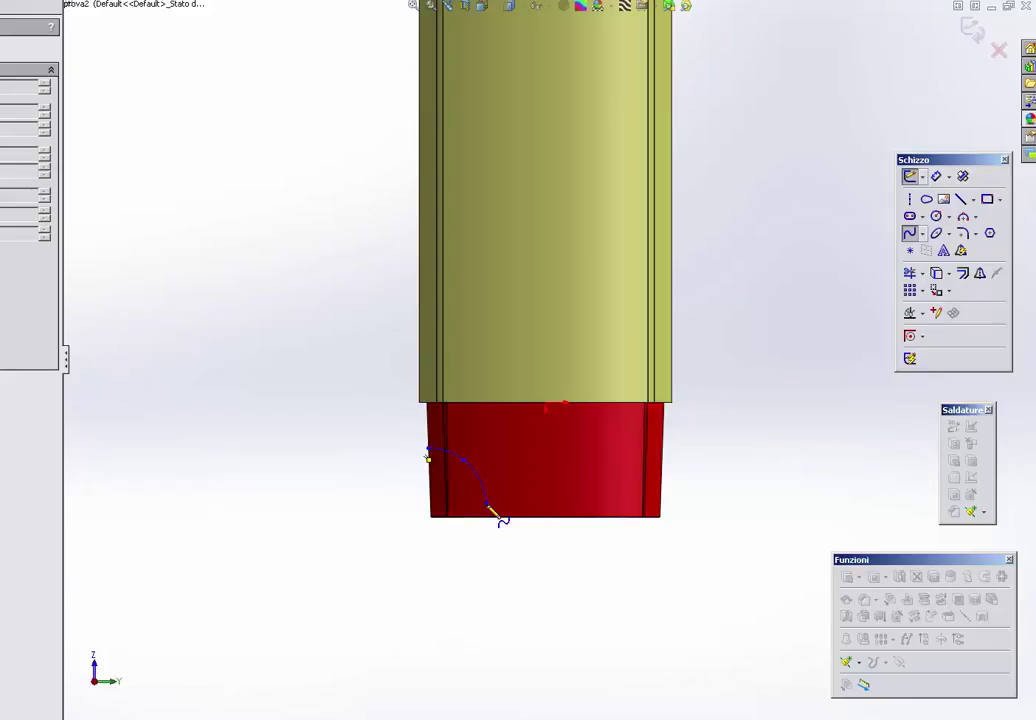
{"action": "double_click", "coordinate": [494, 515]}
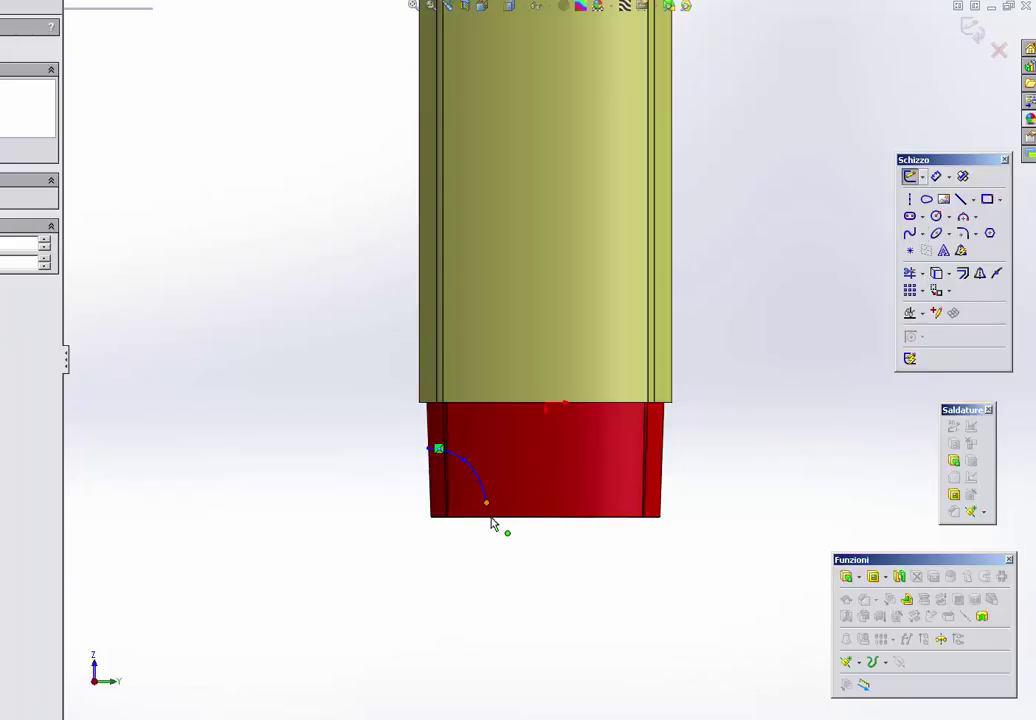
{"action": "scroll", "coordinate": [480, 500], "scroll_direction": "down", "scroll_amount": 3}
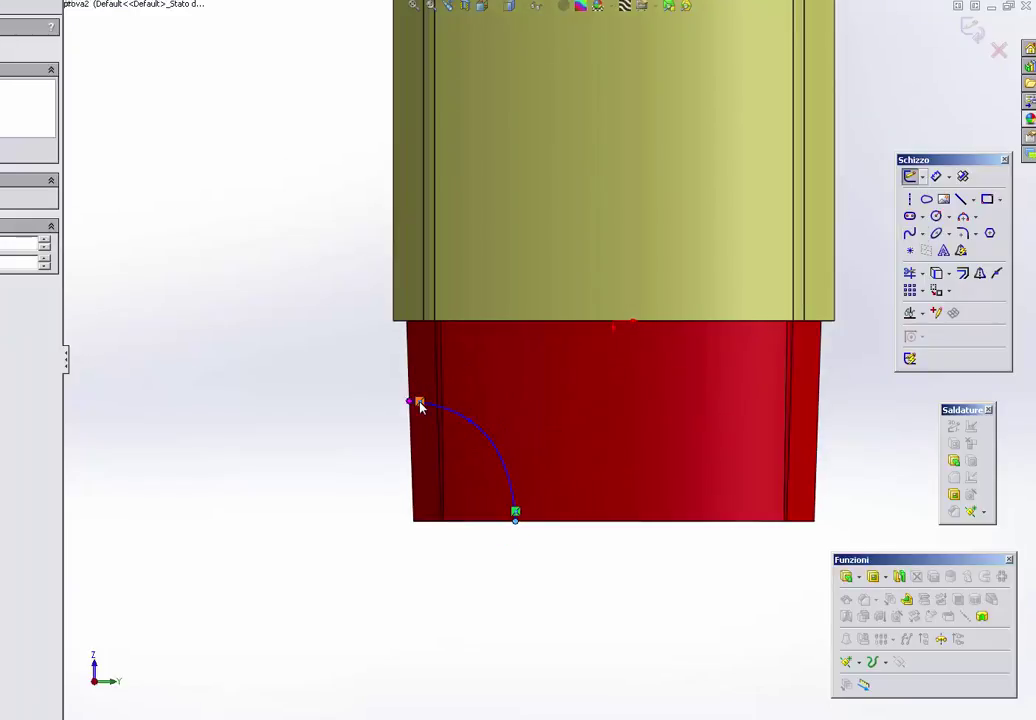
{"action": "left_click_drag", "start_coordinate": [414, 402], "coordinate": [418, 386]}
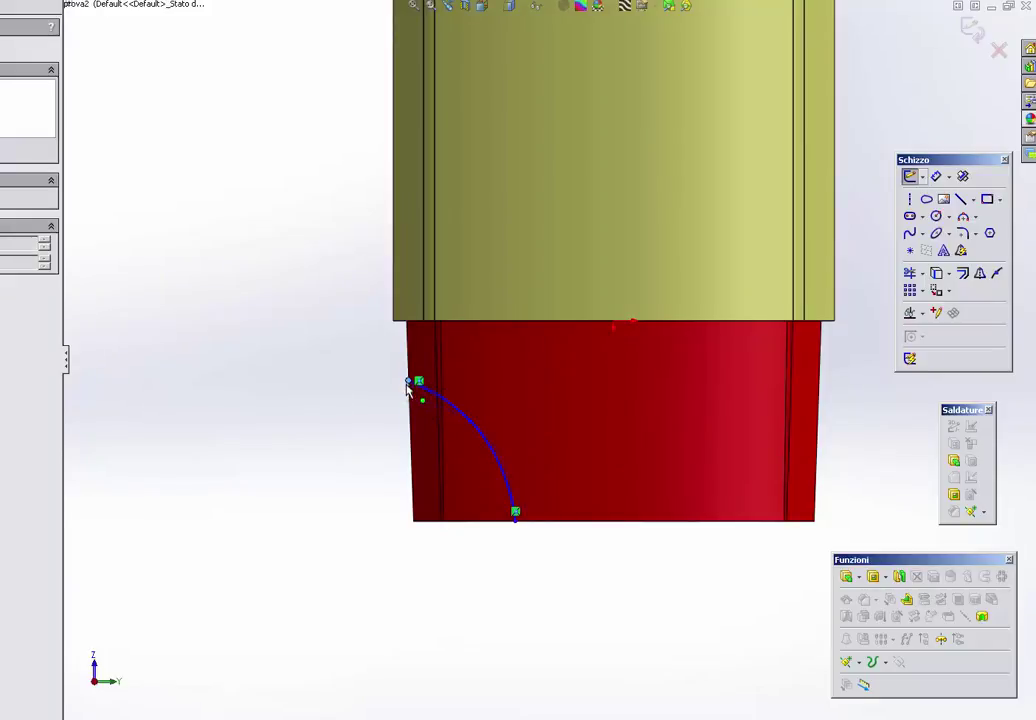
Step: Begin Smart Dimension on the spline's middle point
{"action": "left_click", "coordinate": [493, 451]}
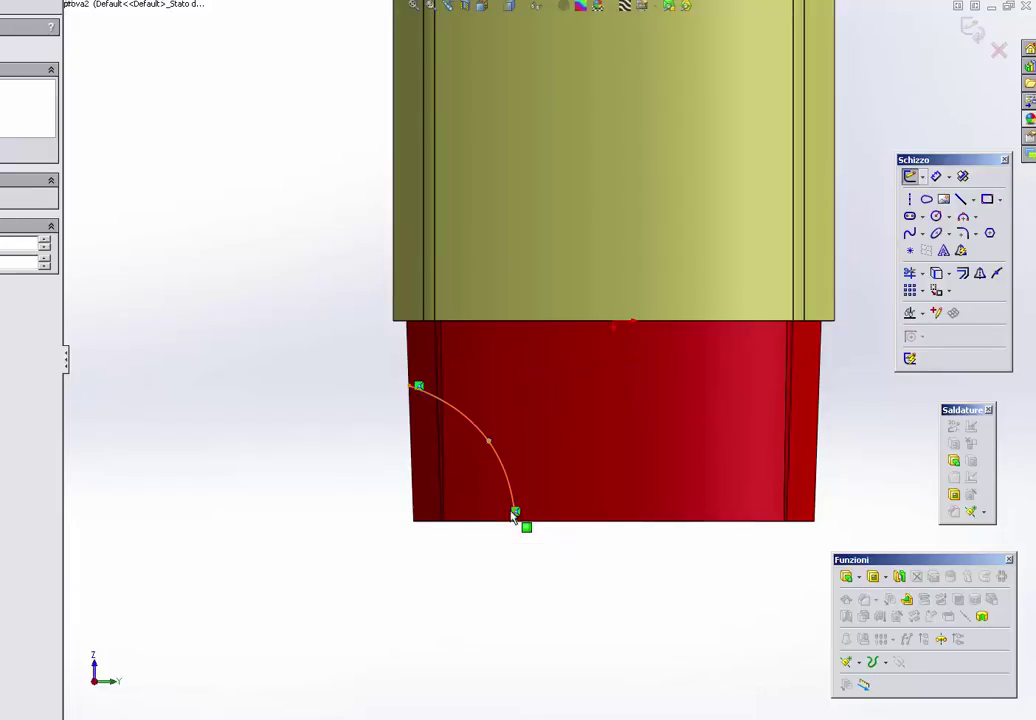
{"action": "left_click", "coordinate": [520, 544]}
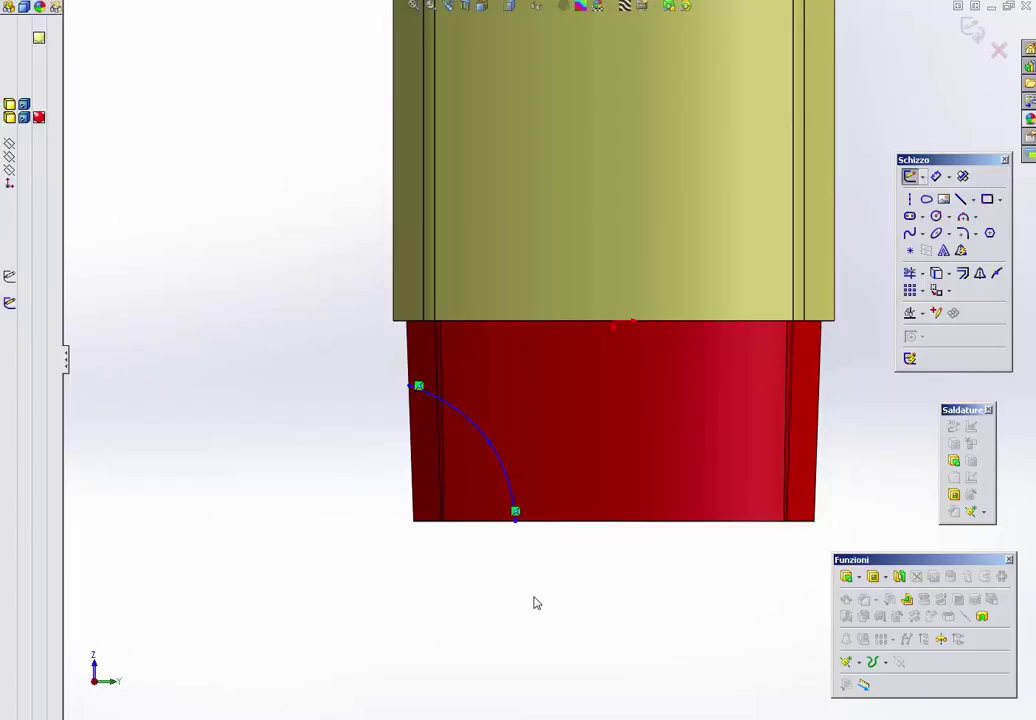
{"action": "right_click_drag", "start_coordinate": [535, 603], "coordinate": [520, 513]}
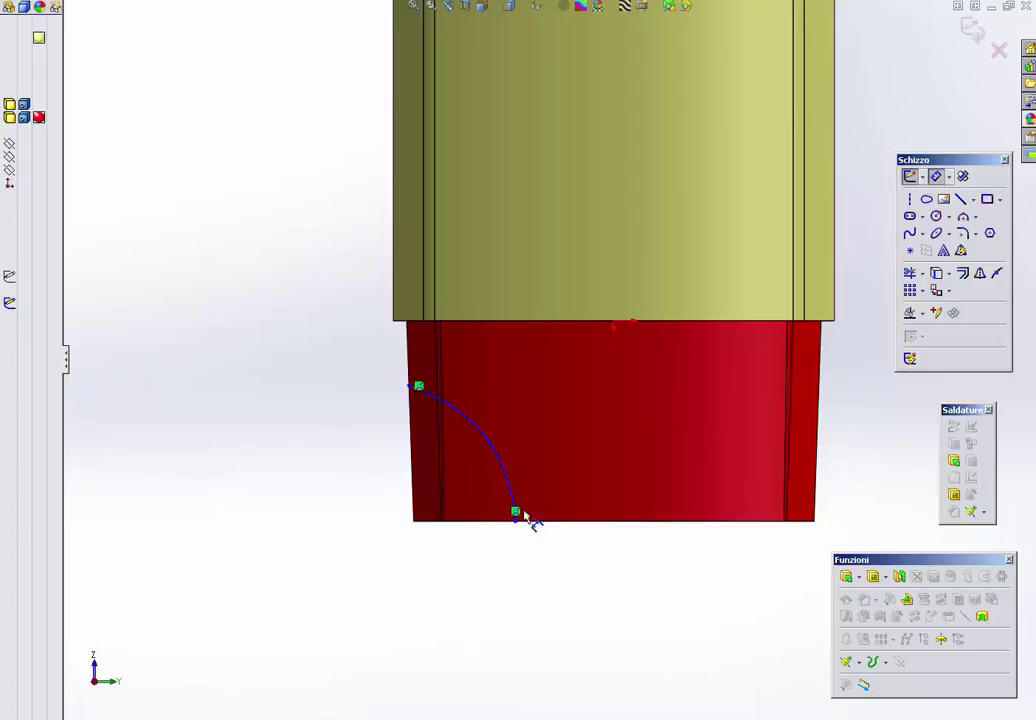
{"action": "left_click", "coordinate": [493, 448]}
Step: Set the spline point's vertical dimension to 18 mm
{"action": "left_click", "coordinate": [531, 340]}
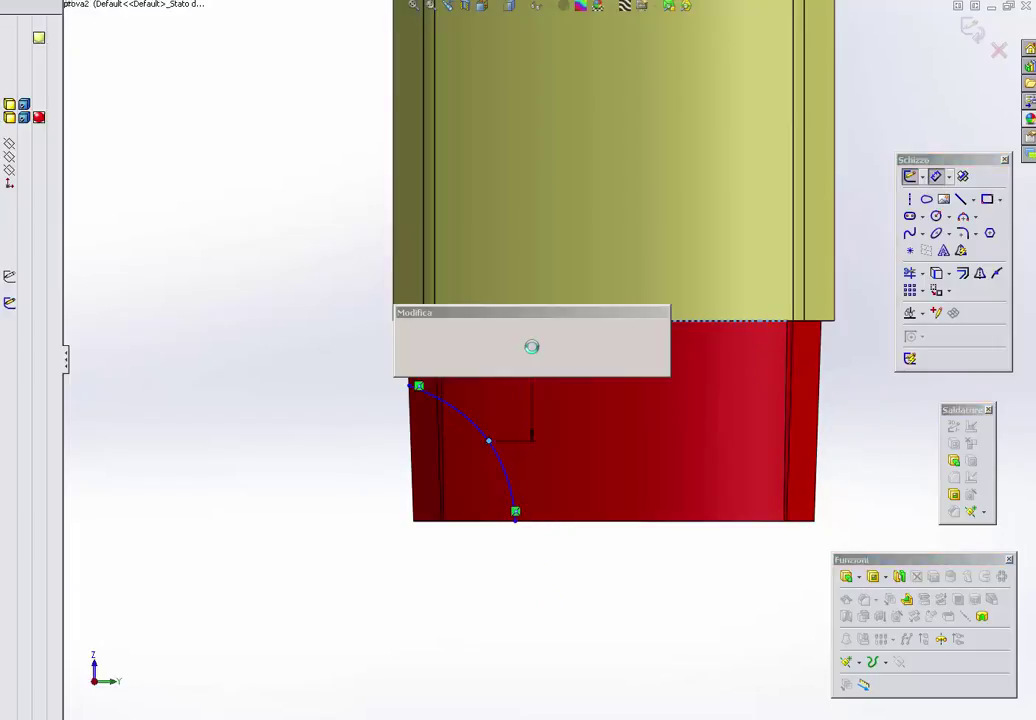
{"action": "type", "text": "18"}
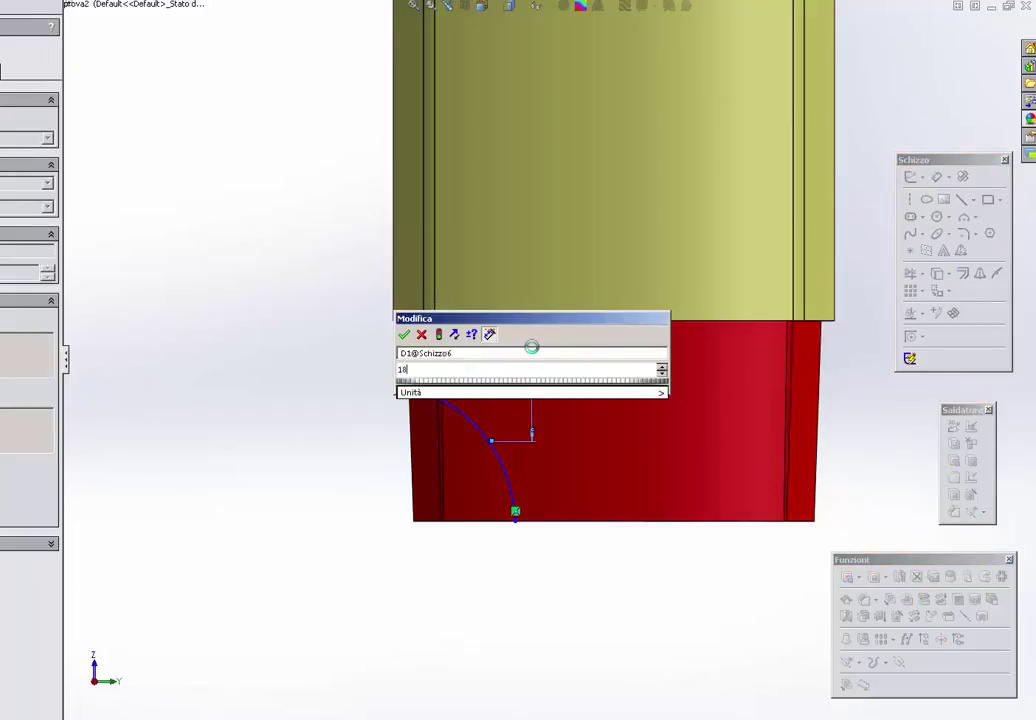
{"action": "key", "text": "Return"}
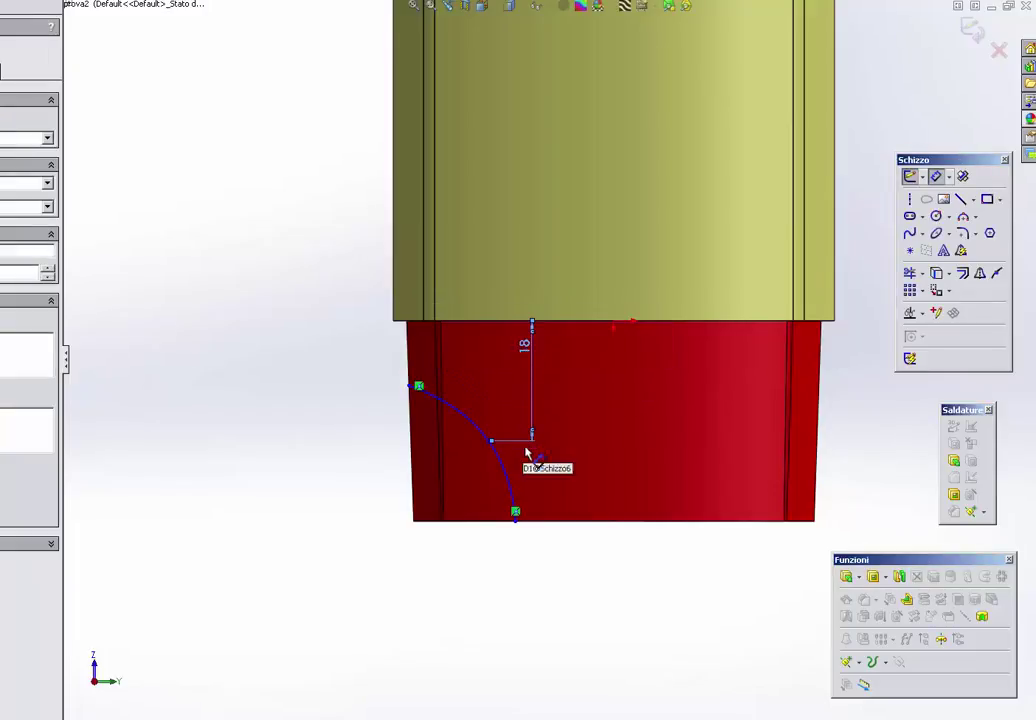
{"action": "left_click", "coordinate": [537, 560]}
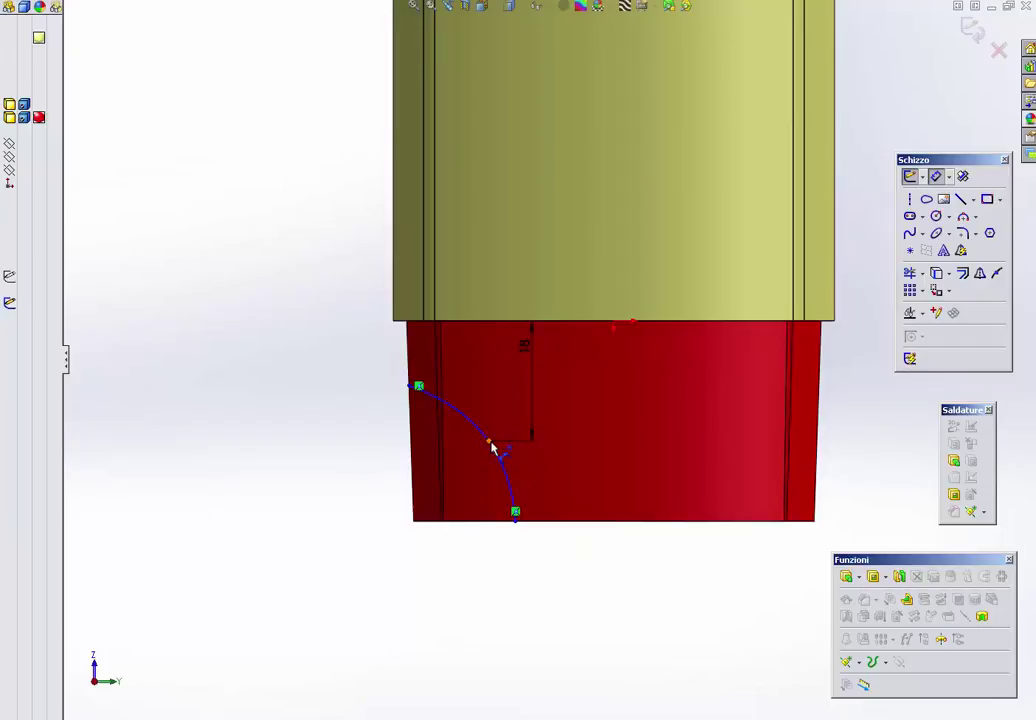
{"action": "key", "text": "Escape"}
Step: Add a 14 mm horizontal dimension from the spline point to the body's left edge
{"action": "key", "text": "Return"}
{"action": "left_click", "coordinate": [490, 440]}
{"action": "left_click", "coordinate": [398, 215]}
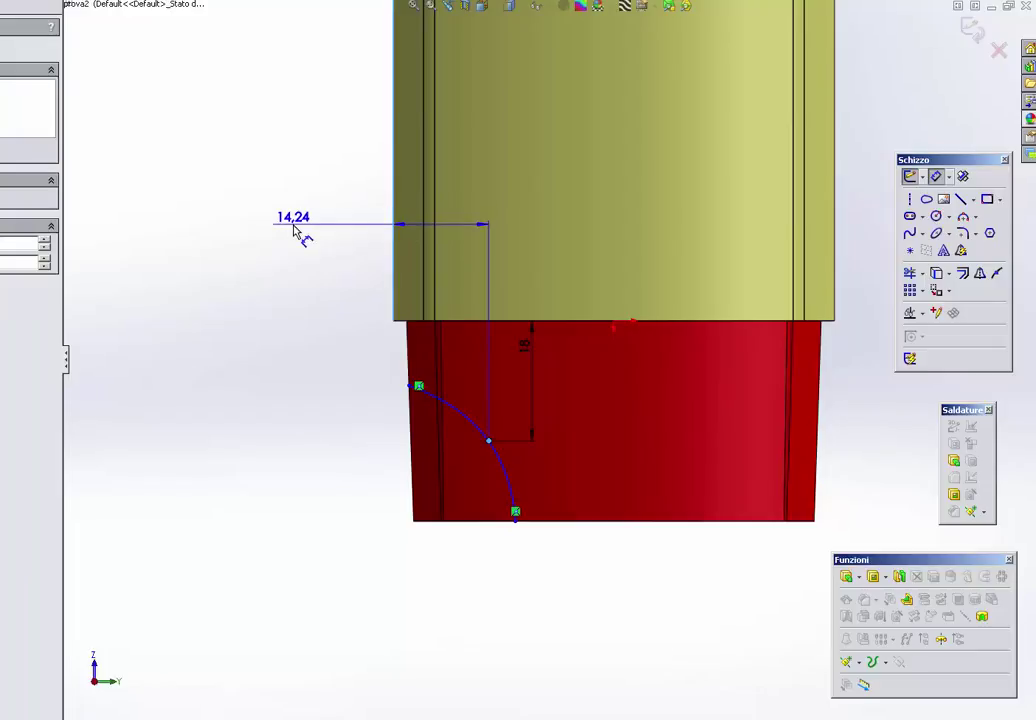
{"action": "left_click", "coordinate": [294, 226]}
{"action": "type", "text": "14"}
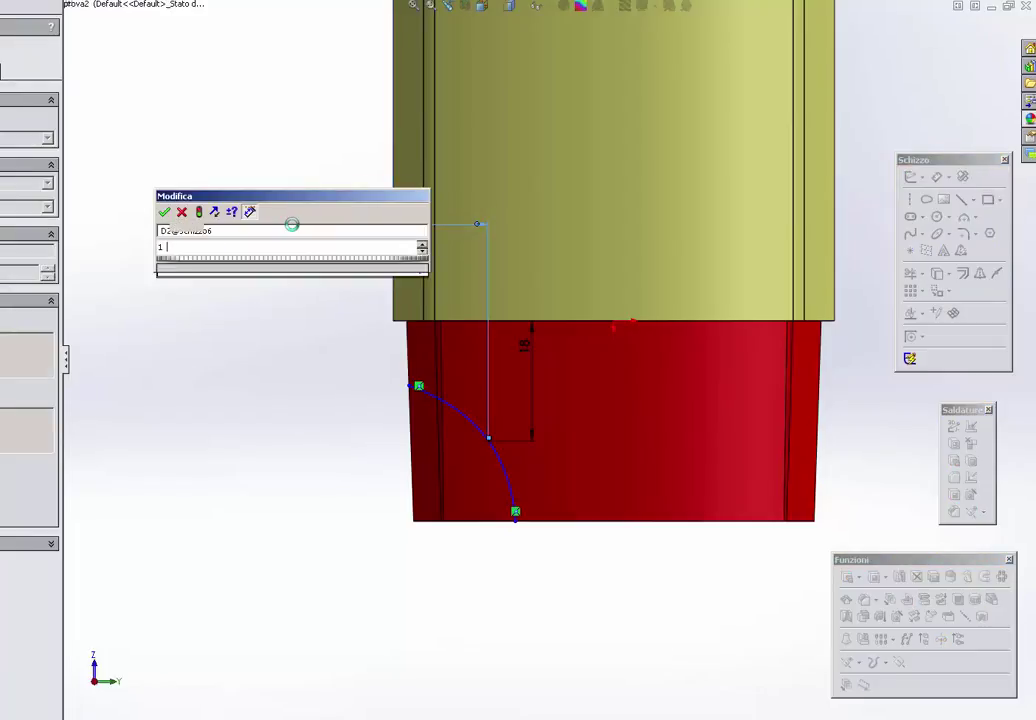
{"action": "key", "text": "Return"}
{"action": "key", "text": "Escape"}
{"action": "scroll", "coordinate": [493, 440], "scroll_direction": "down", "scroll_amount": 3}
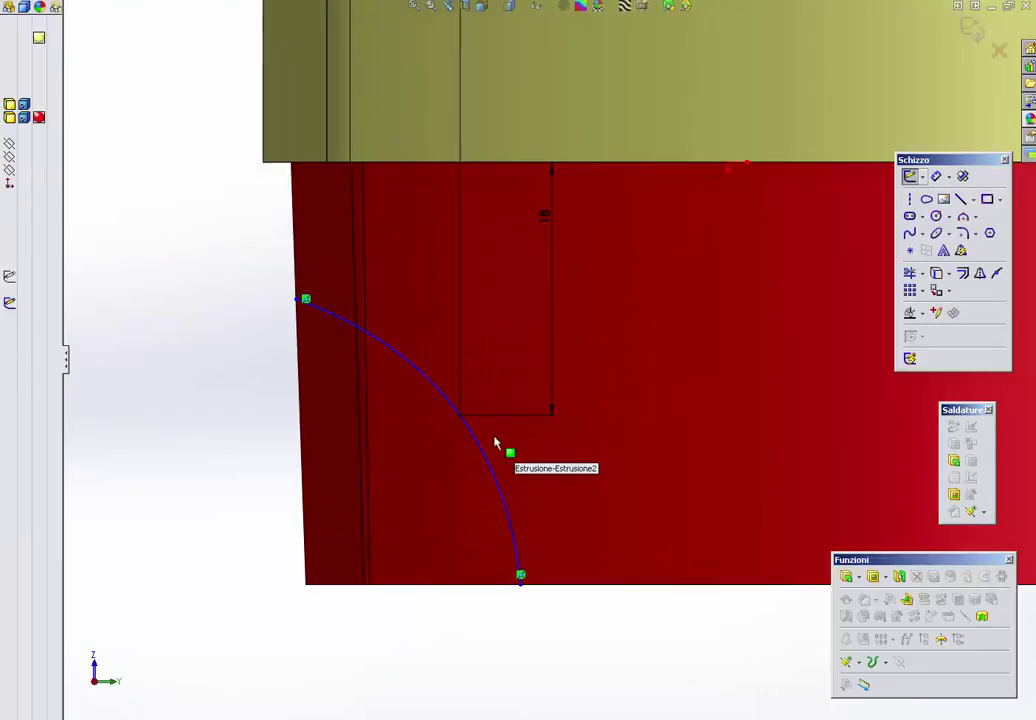
{"action": "scroll", "coordinate": [462, 420], "scroll_direction": "down", "scroll_amount": 2}
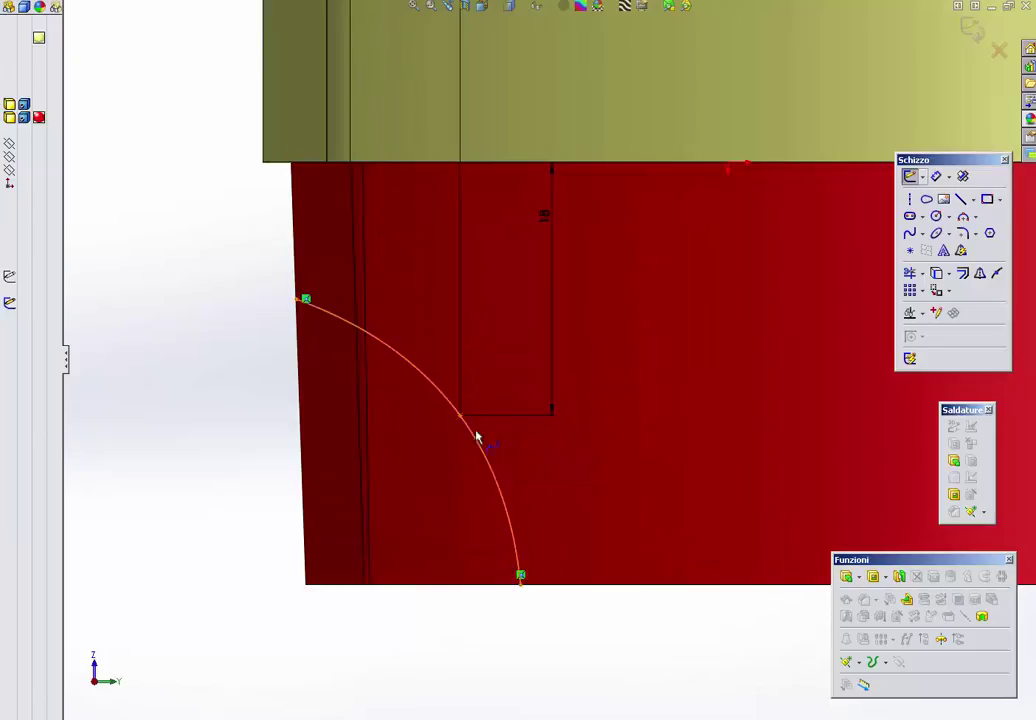
{"action": "scroll", "coordinate": [490, 430], "scroll_direction": "up", "scroll_amount": 3}
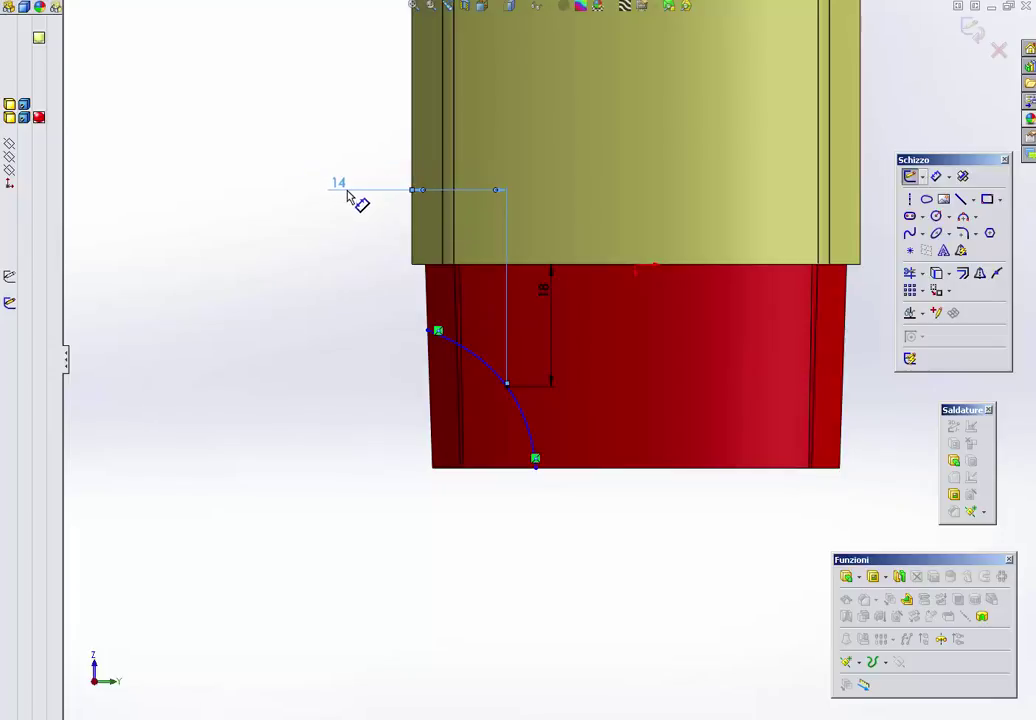
{"action": "left_click", "coordinate": [321, 171]}
{"action": "scroll", "coordinate": [561, 520], "scroll_direction": "up", "scroll_amount": 3}
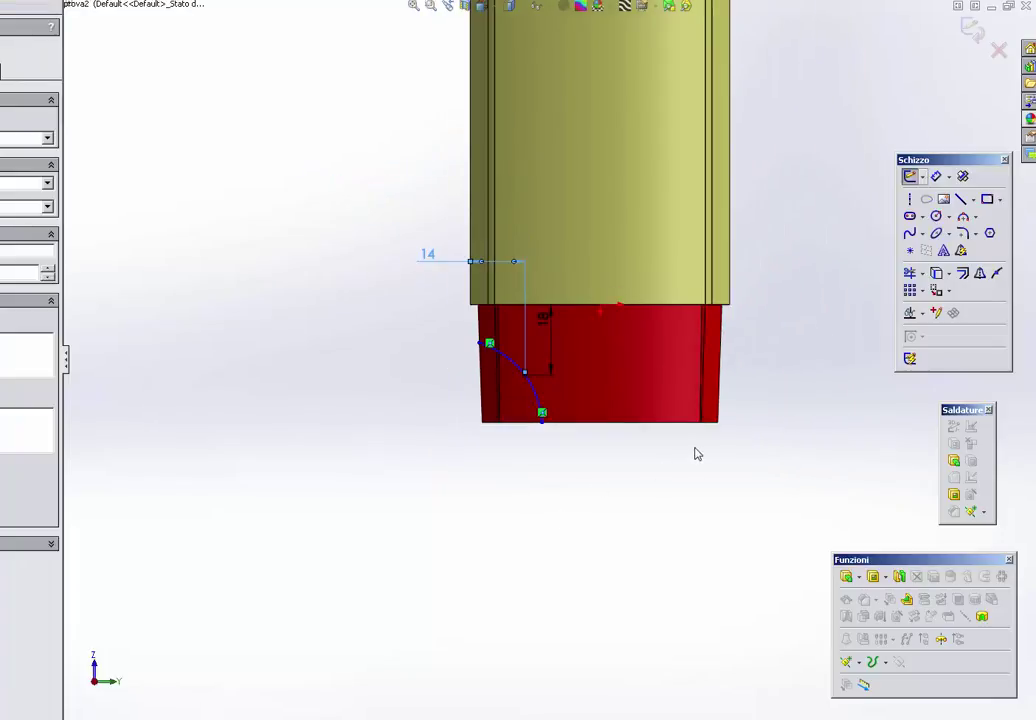
Step: Draw a vertical centerline from the body's middle down past the red foot
{"action": "left_click", "coordinate": [917, 199]}
{"action": "scroll", "coordinate": [529, 231], "scroll_direction": "up", "scroll_amount": 2}
{"action": "scroll", "coordinate": [589, 115], "scroll_direction": "up", "scroll_amount": 1}
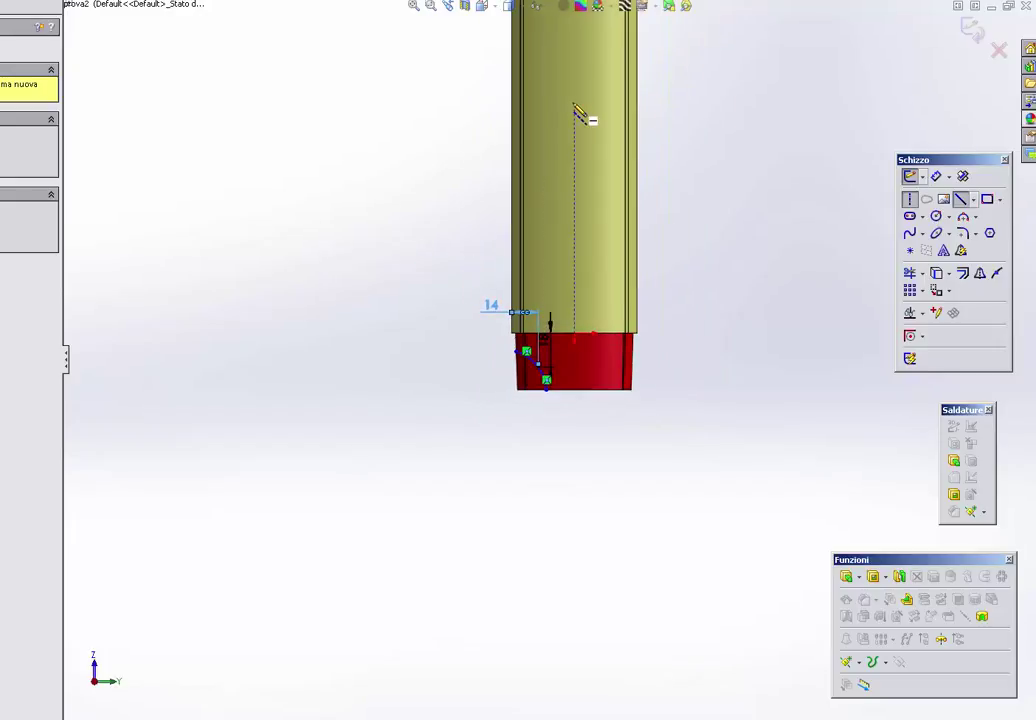
{"action": "left_click", "coordinate": [574, 103]}
{"action": "left_click", "coordinate": [574, 482]}
{"action": "key", "text": "Escape"}
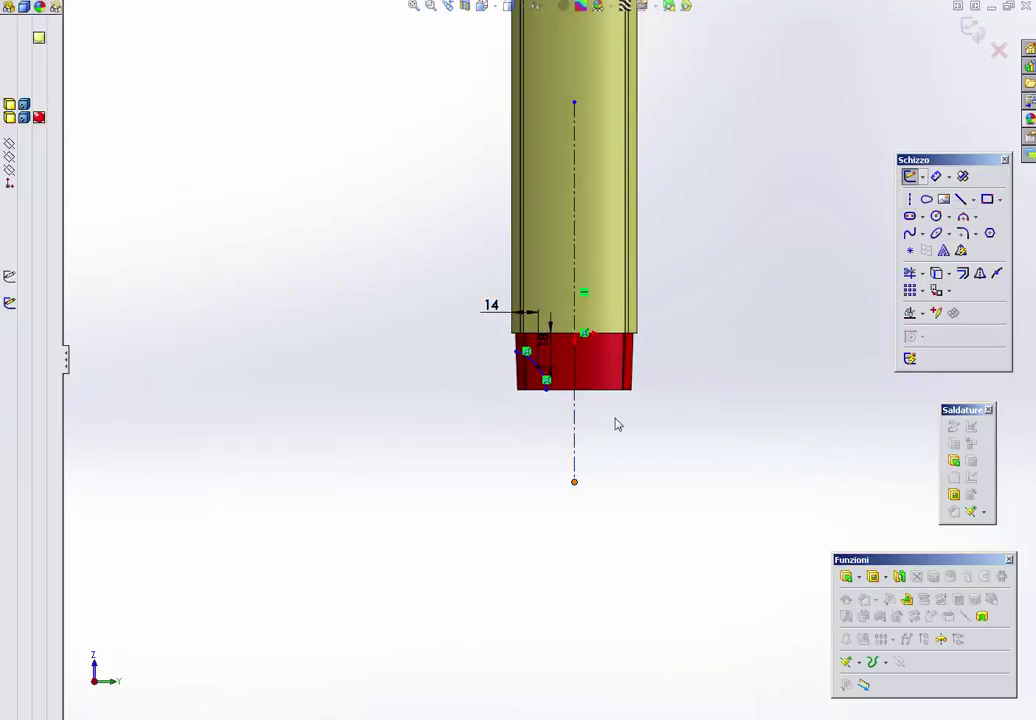
Step: Return to the saved side view and activate the Line tool
{"action": "mouse_move", "coordinate": [616, 424]}
{"action": "middle_mouse_down"}
{"action": "mouse_move", "coordinate": [466, 322]}
{"action": "mouse_move", "coordinate": [397, 383]}
{"action": "mouse_move", "coordinate": [428, 397]}
{"action": "mouse_move", "coordinate": [470, 374]}
{"action": "mouse_move", "coordinate": [428, 363]}
{"action": "mouse_move", "coordinate": [403, 389]}
{"action": "mouse_move", "coordinate": [555, 375]}
{"action": "mouse_move", "coordinate": [467, 388]}
{"action": "mouse_move", "coordinate": [428, 377]}
{"action": "mouse_move", "coordinate": [506, 377]}
{"action": "mouse_move", "coordinate": [481, 382]}
{"action": "mouse_move", "coordinate": [476, 402]}
{"action": "middle_mouse_up"}
{"action": "key", "text": "ctrl+7"}
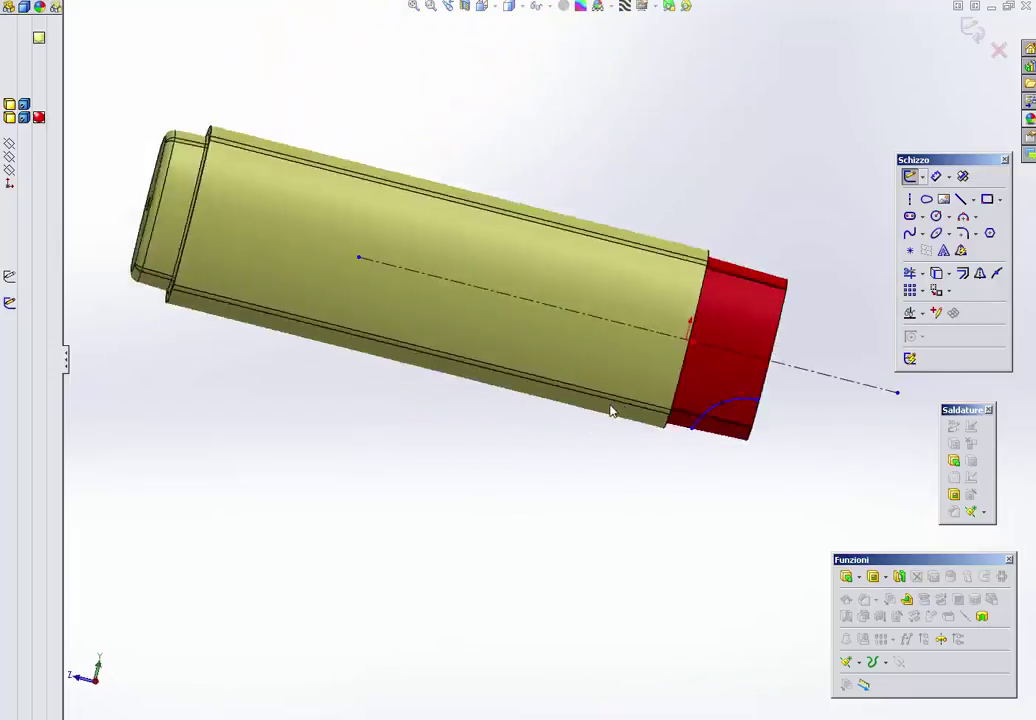
{"action": "key", "text": "ctrl+8"}
{"action": "key", "text": "space"}
{"action": "double_click", "coordinate": [571, 476]}
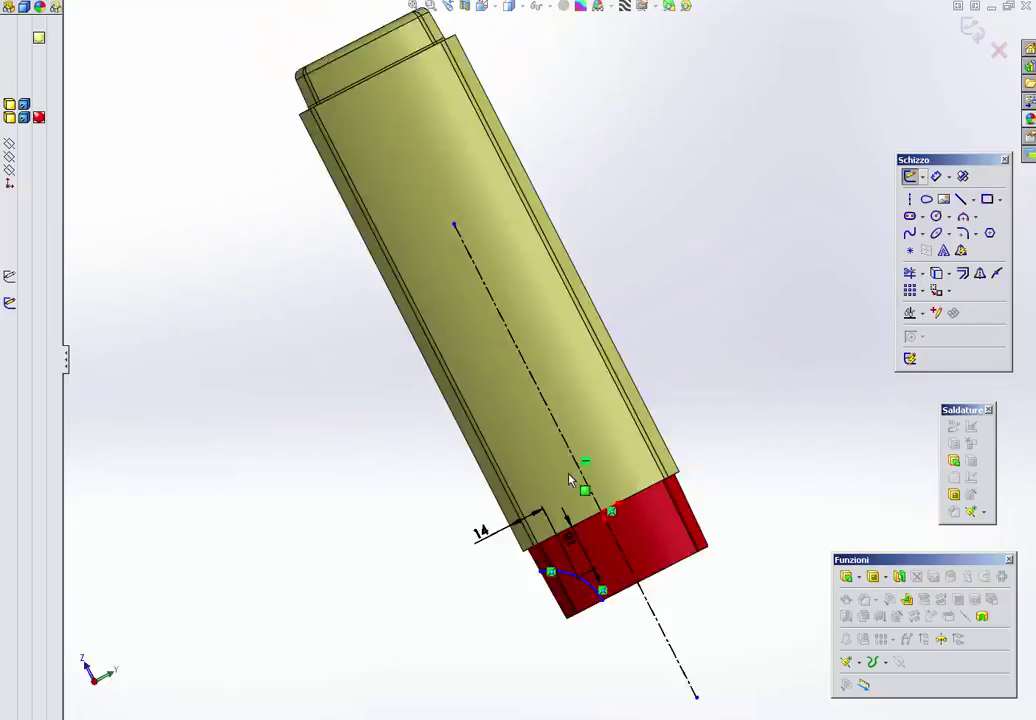
{"action": "scroll", "coordinate": [575, 430], "scroll_direction": "down", "scroll_amount": 3}
{"action": "scroll", "coordinate": [577, 418], "scroll_direction": "down", "scroll_amount": 3}
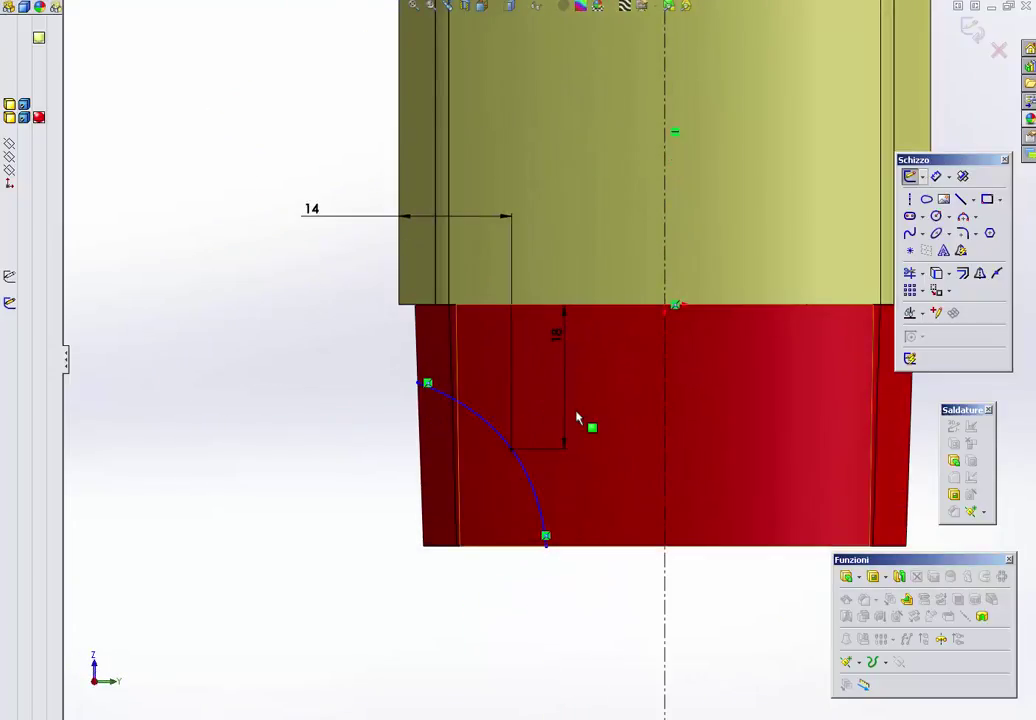
{"action": "key", "text": "l"}
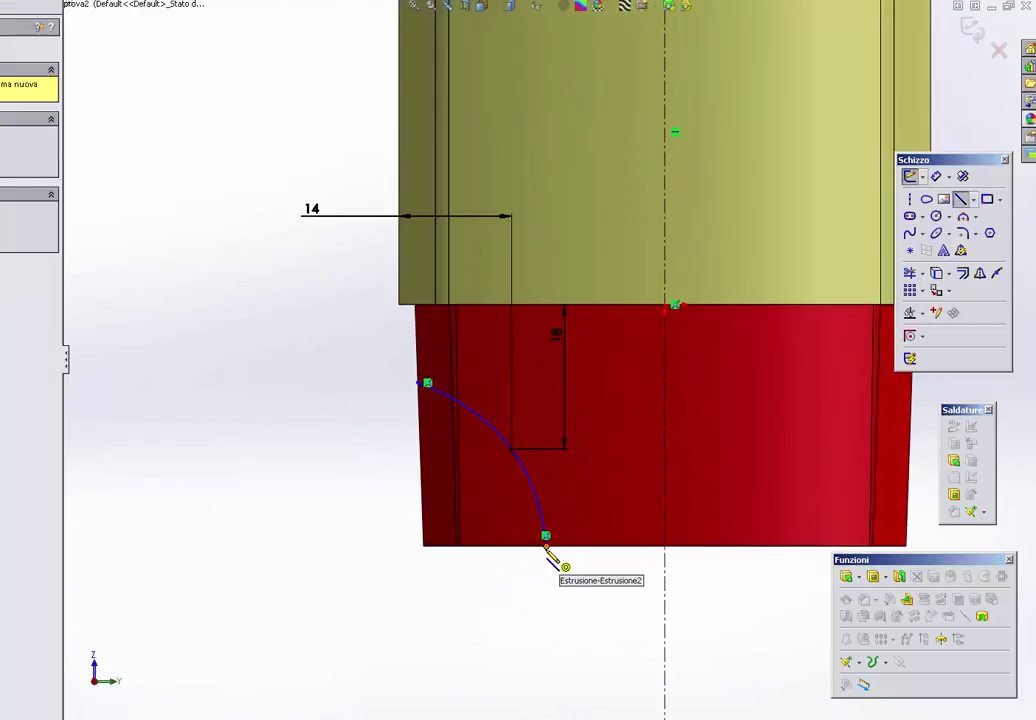
Step: Draw bottom, side and top lines boxing the spline into a profile
{"action": "left_click", "coordinate": [548, 553]}
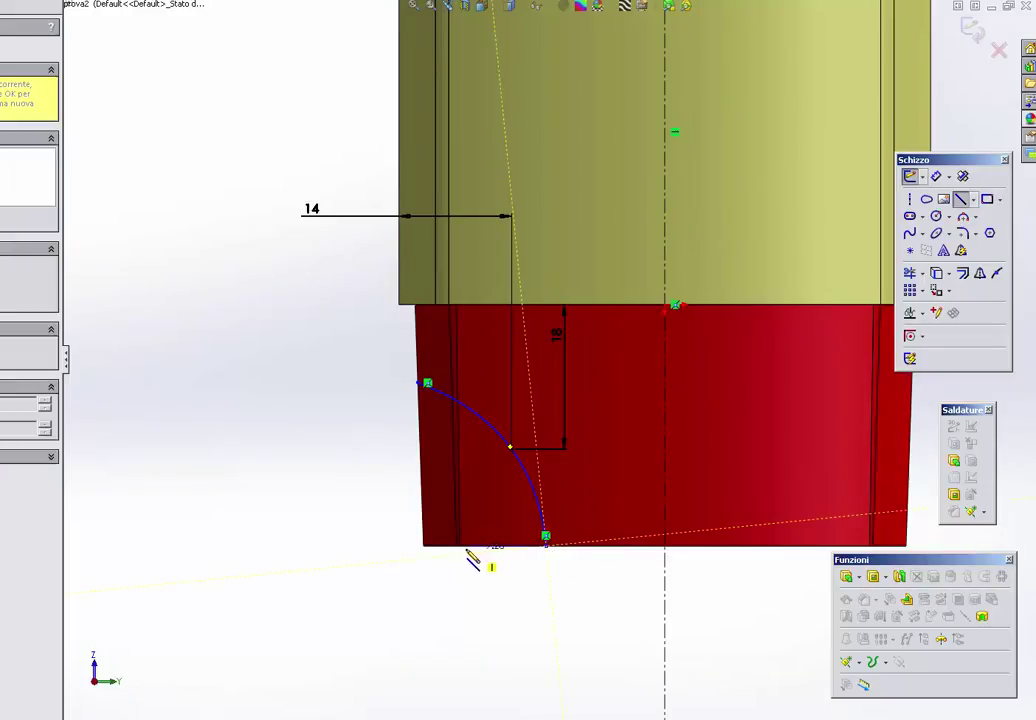
{"action": "left_click", "coordinate": [391, 546]}
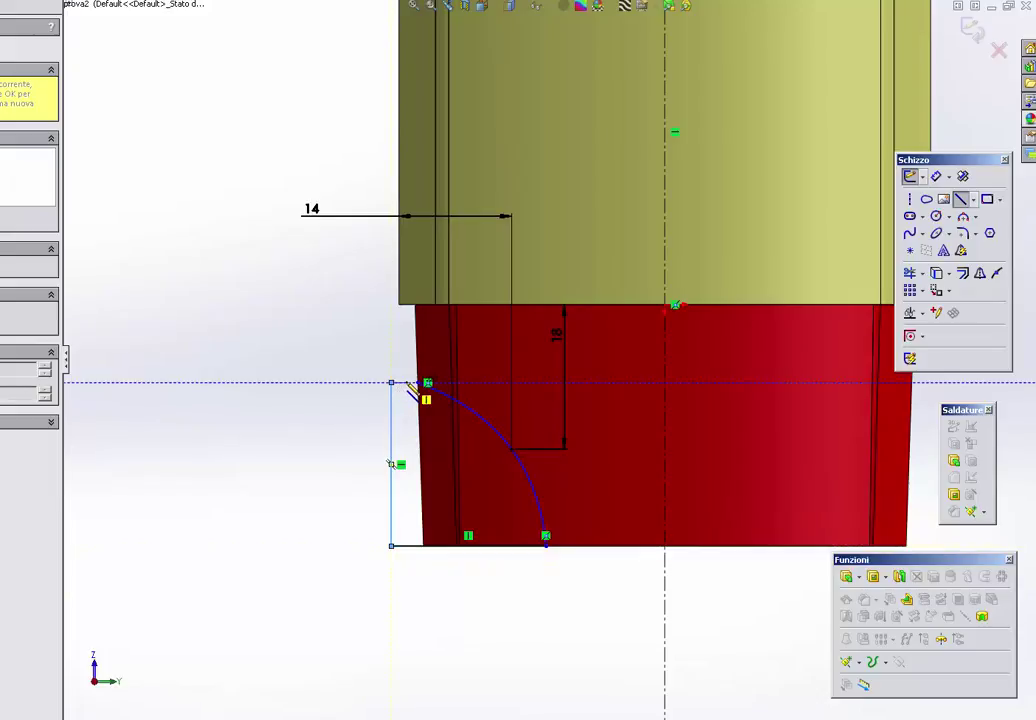
{"action": "left_click", "coordinate": [391, 382]}
{"action": "left_click", "coordinate": [427, 384]}
{"action": "key", "text": "Escape"}
Step: Fit the part in view and start a Taglio in rivoluzione from the sketch
{"action": "key", "text": "f"}
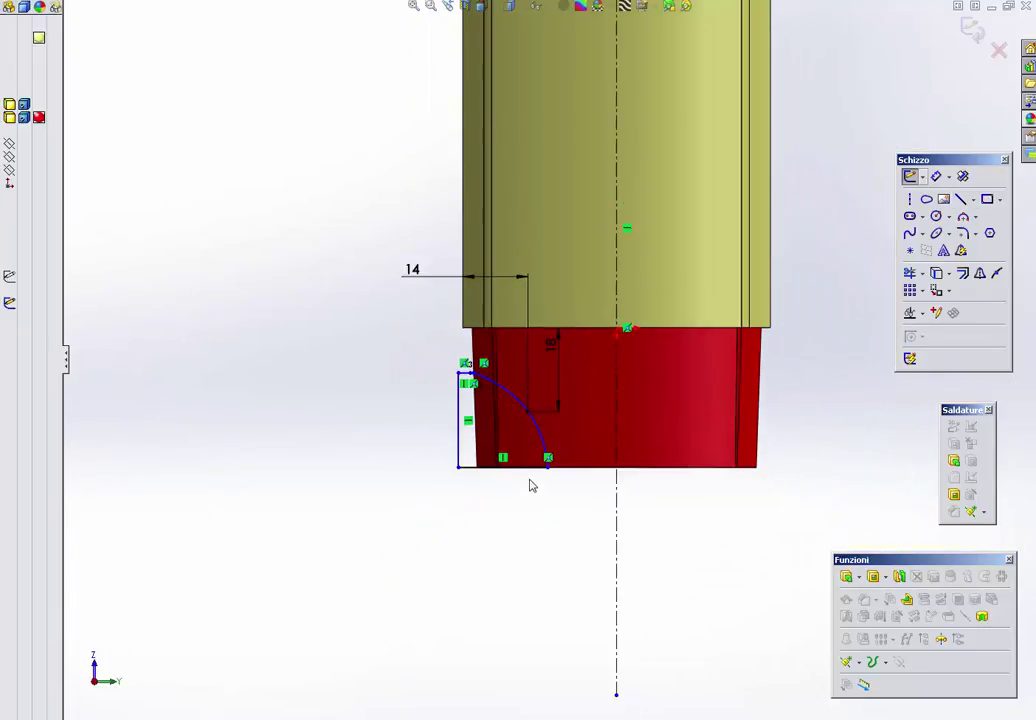
{"action": "mouse_move", "coordinate": [531, 485]}
{"action": "middle_mouse_down"}
{"action": "mouse_move", "coordinate": [610, 481]}
{"action": "mouse_move", "coordinate": [557, 393]}
{"action": "middle_mouse_up"}
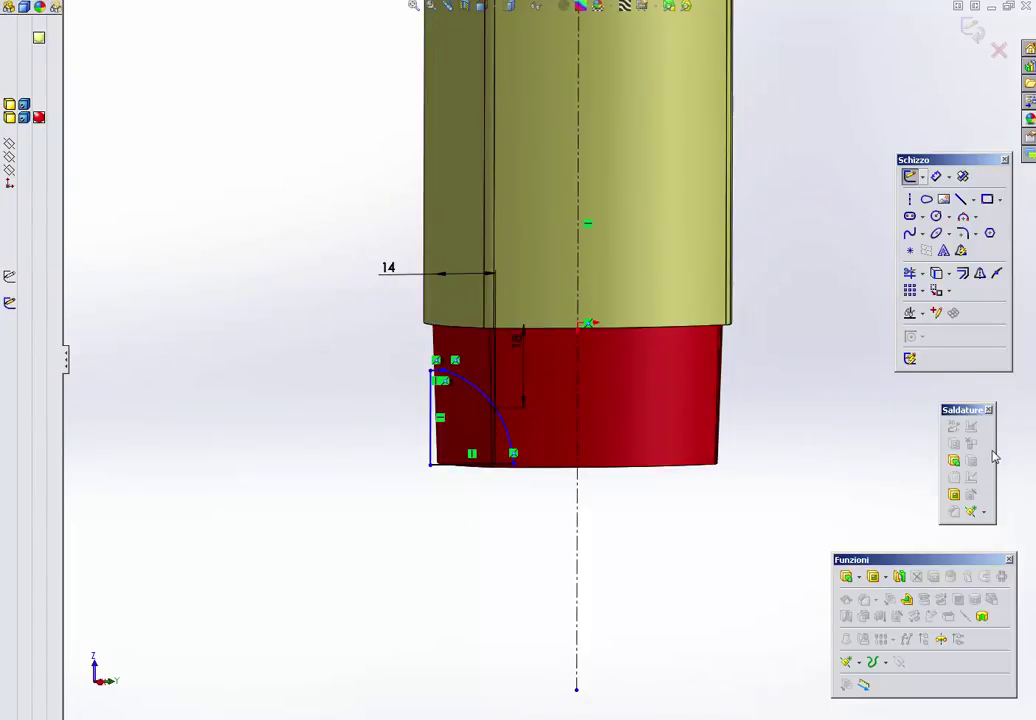
{"action": "left_click", "coordinate": [858, 579]}
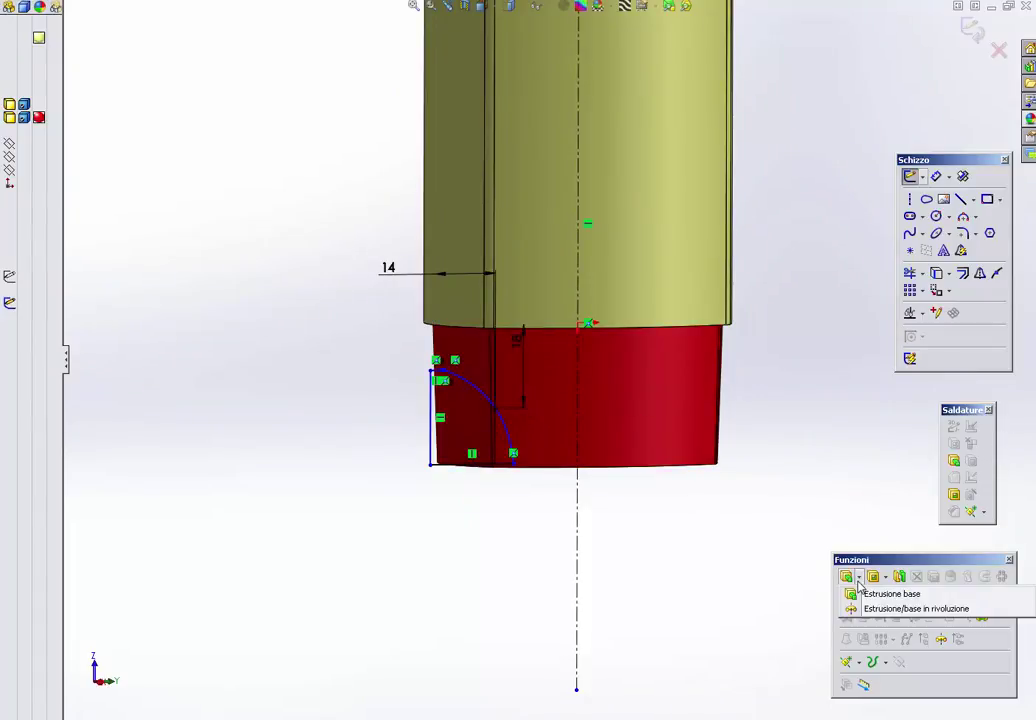
{"action": "left_click", "coordinate": [873, 565]}
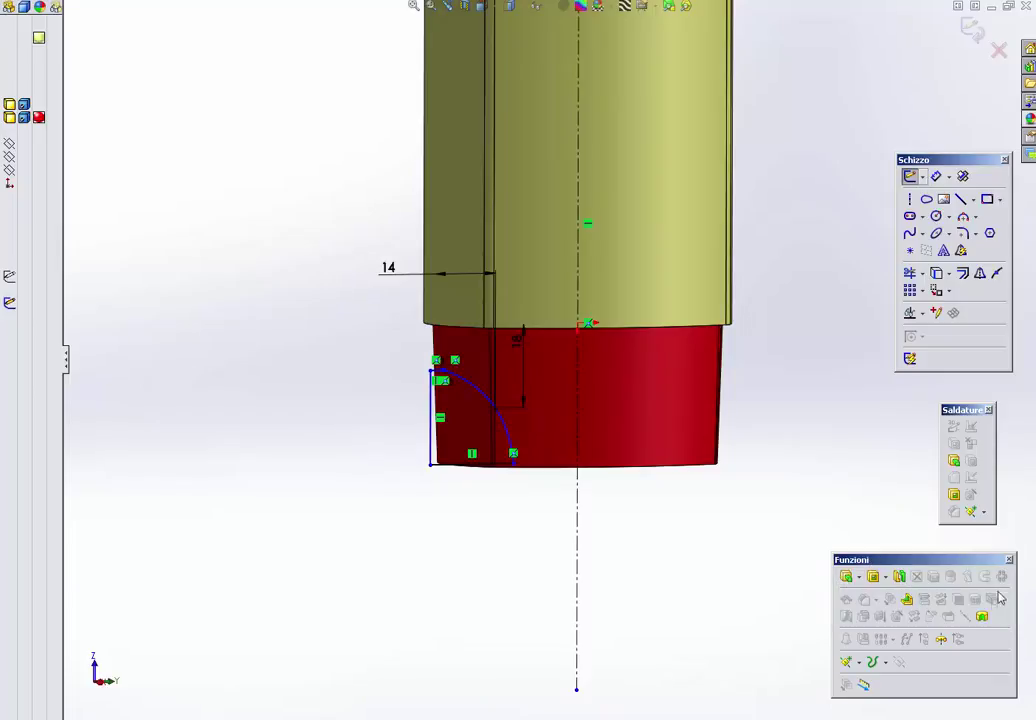
{"action": "left_click", "coordinate": [984, 618]}
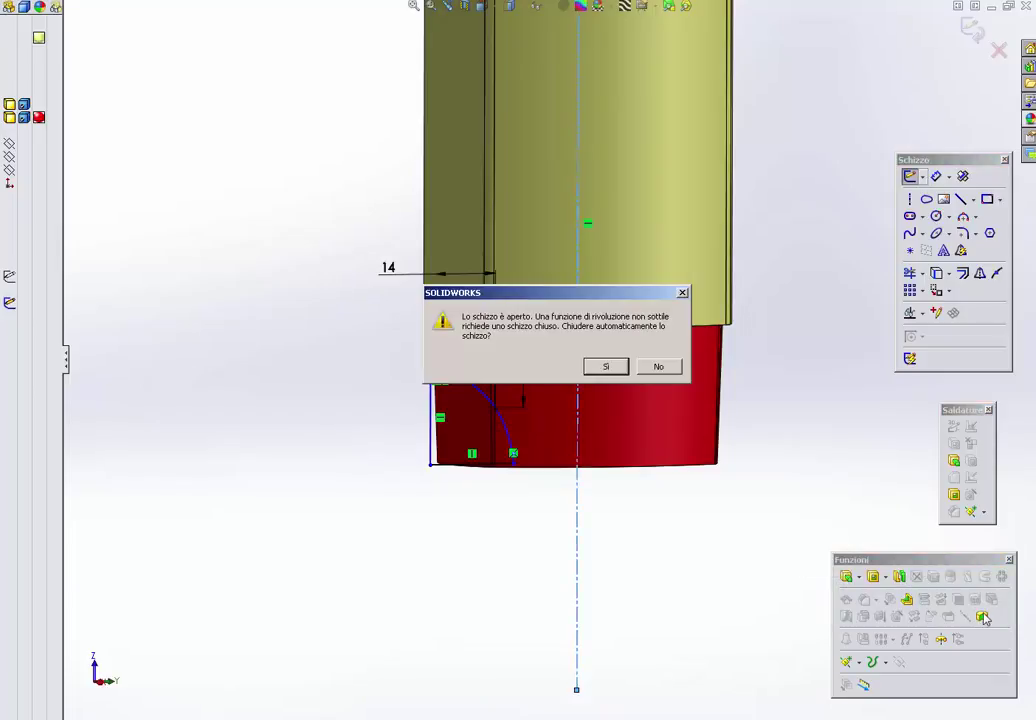
Step: Accept auto-closing, cancel the revolved cut, and return to the saved side view
{"action": "left_click", "coordinate": [613, 365]}
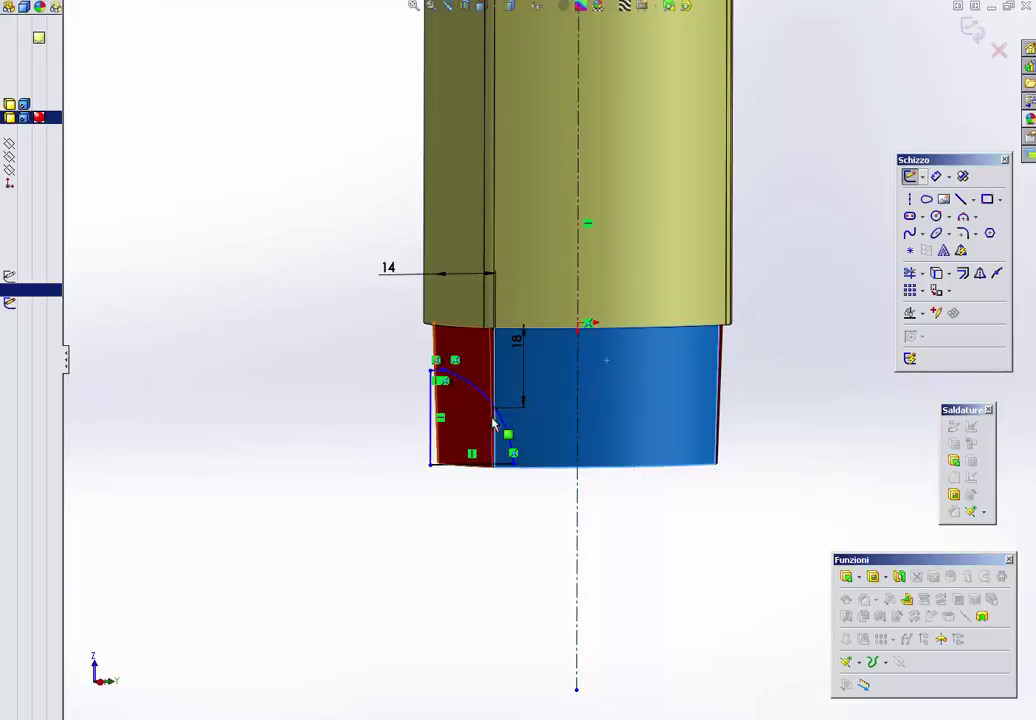
{"action": "left_click", "coordinate": [971, 28]}
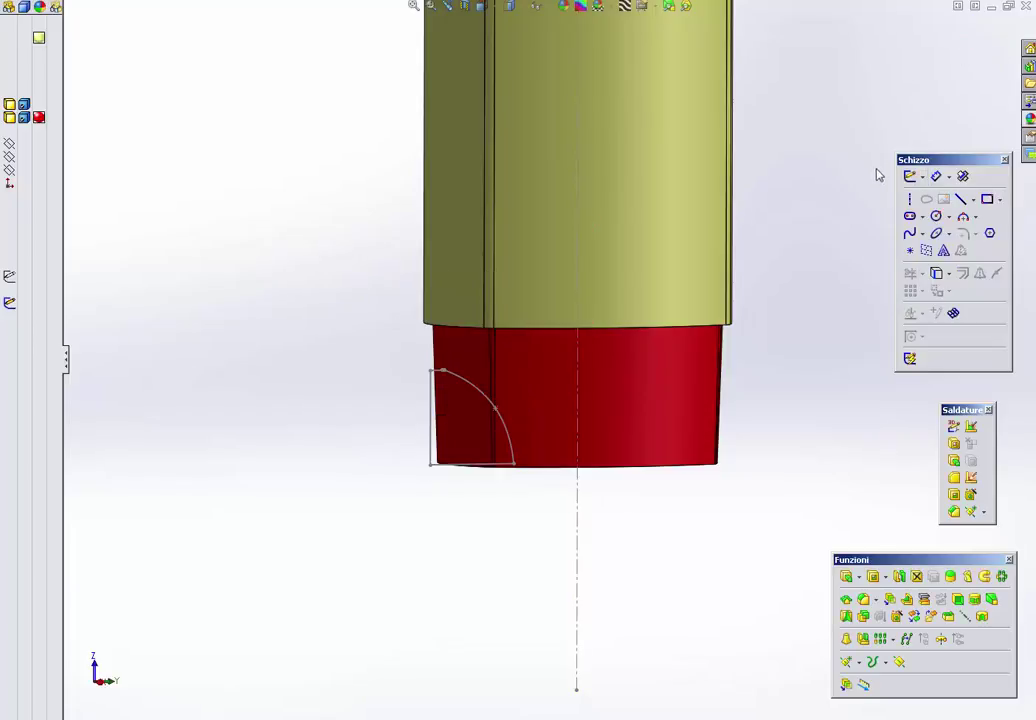
{"action": "key", "text": "ctrl+1"}
{"action": "key", "text": "space"}
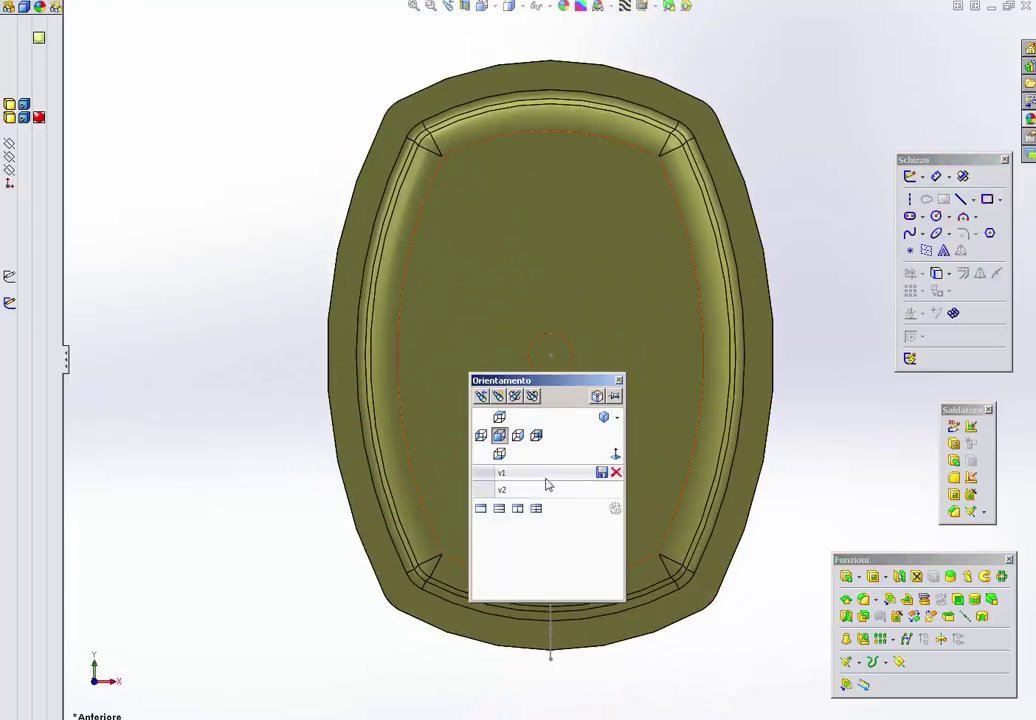
{"action": "left_click", "coordinate": [548, 481]}
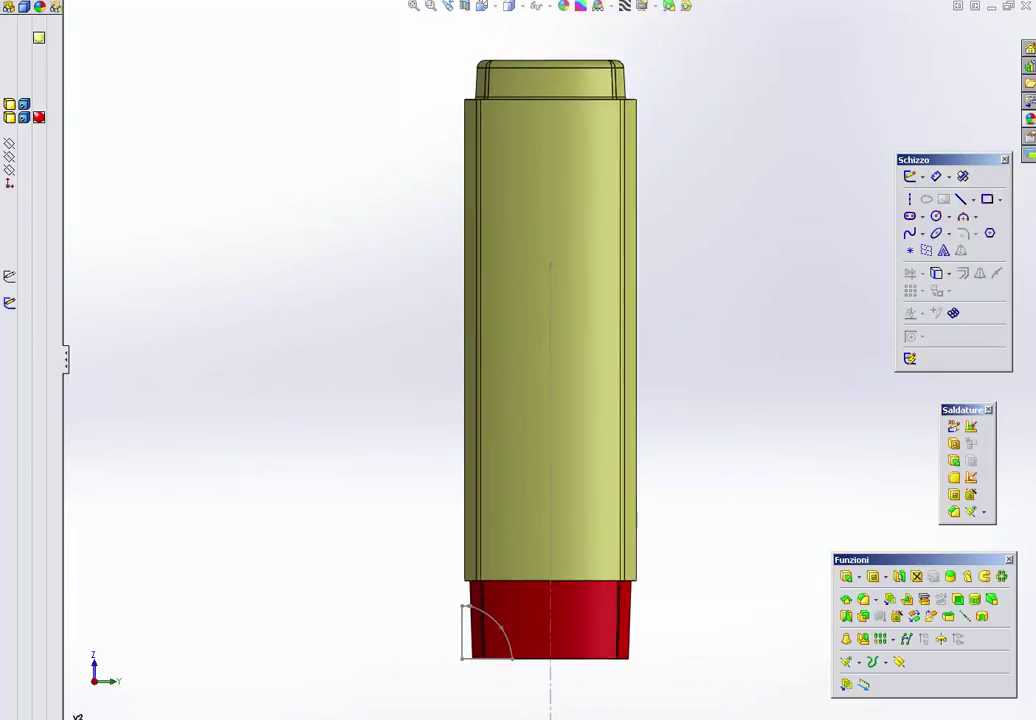
Step: Drag the top line's endpoint onto the spline's start in the profile sketch
{"action": "left_click", "coordinate": [10, 302]}
{"action": "scroll", "coordinate": [433, 487], "scroll_direction": "up", "scroll_amount": 2}
{"action": "scroll", "coordinate": [479, 537], "scroll_direction": "up", "scroll_amount": 2}
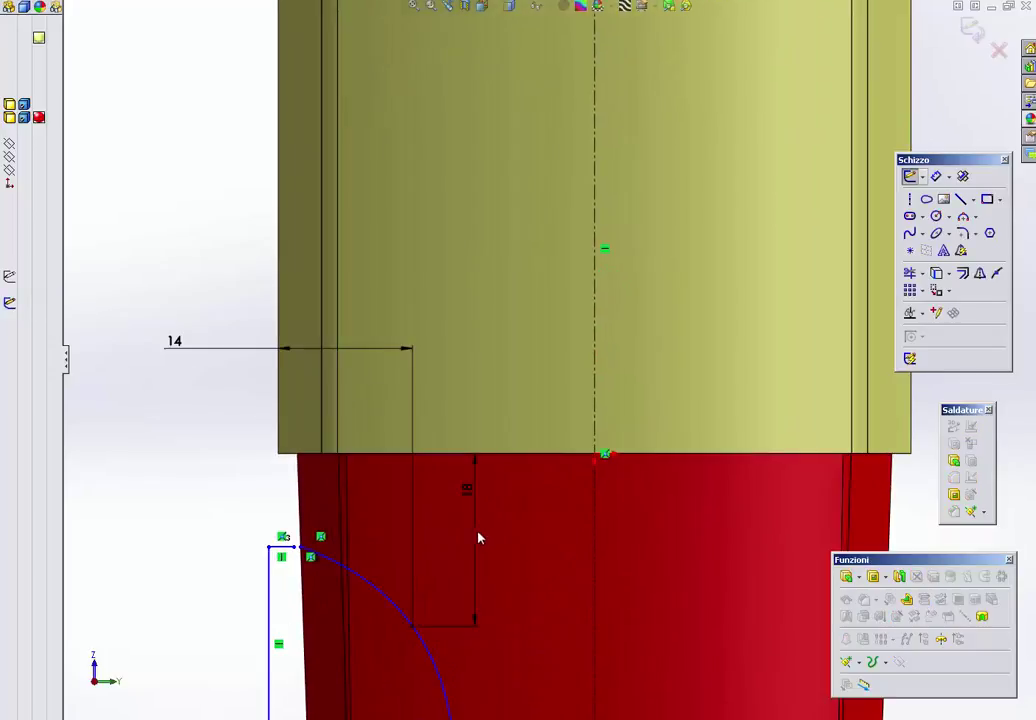
{"action": "scroll", "coordinate": [474, 428], "scroll_direction": "down", "scroll_amount": 2}
{"action": "scroll", "coordinate": [436, 430], "scroll_direction": "up", "scroll_amount": 3}
{"action": "scroll", "coordinate": [410, 430], "scroll_direction": "up", "scroll_amount": 4}
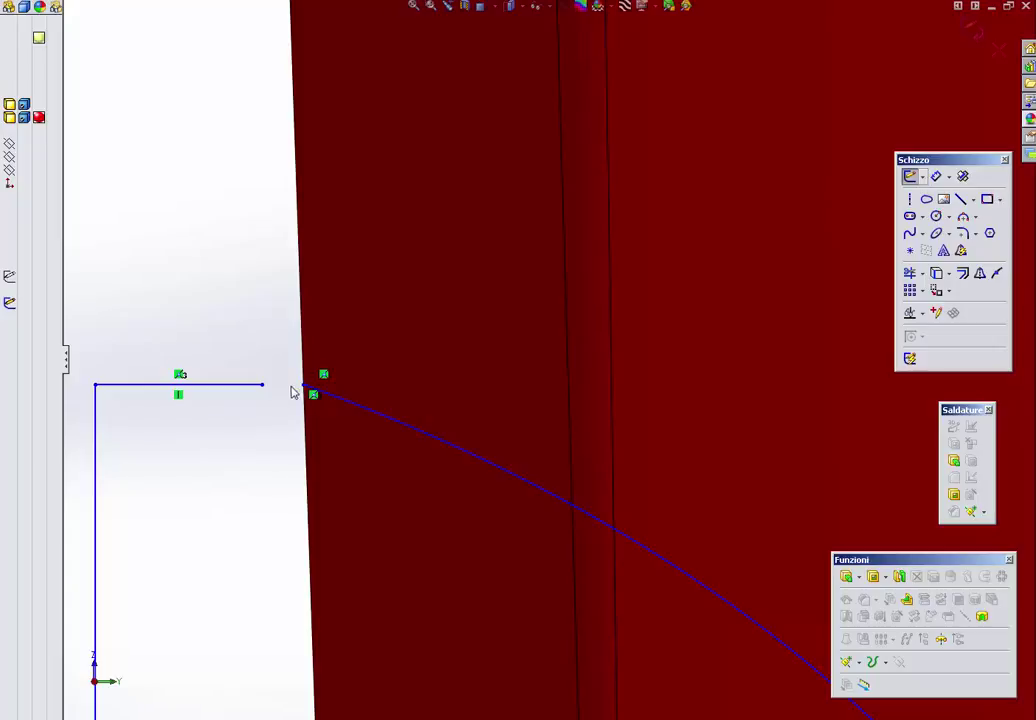
{"action": "left_click_drag", "start_coordinate": [263, 385], "coordinate": [290, 385]}
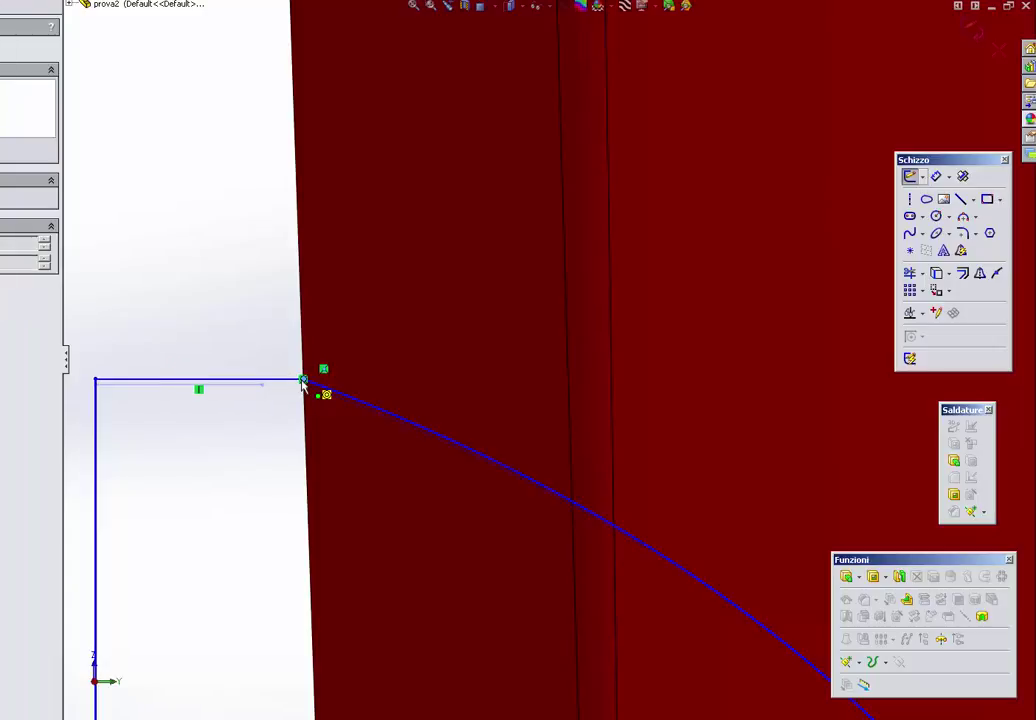
{"action": "scroll", "coordinate": [574, 355], "scroll_direction": "down", "scroll_amount": 4}
{"action": "scroll", "coordinate": [792, 501], "scroll_direction": "down", "scroll_amount": 3}
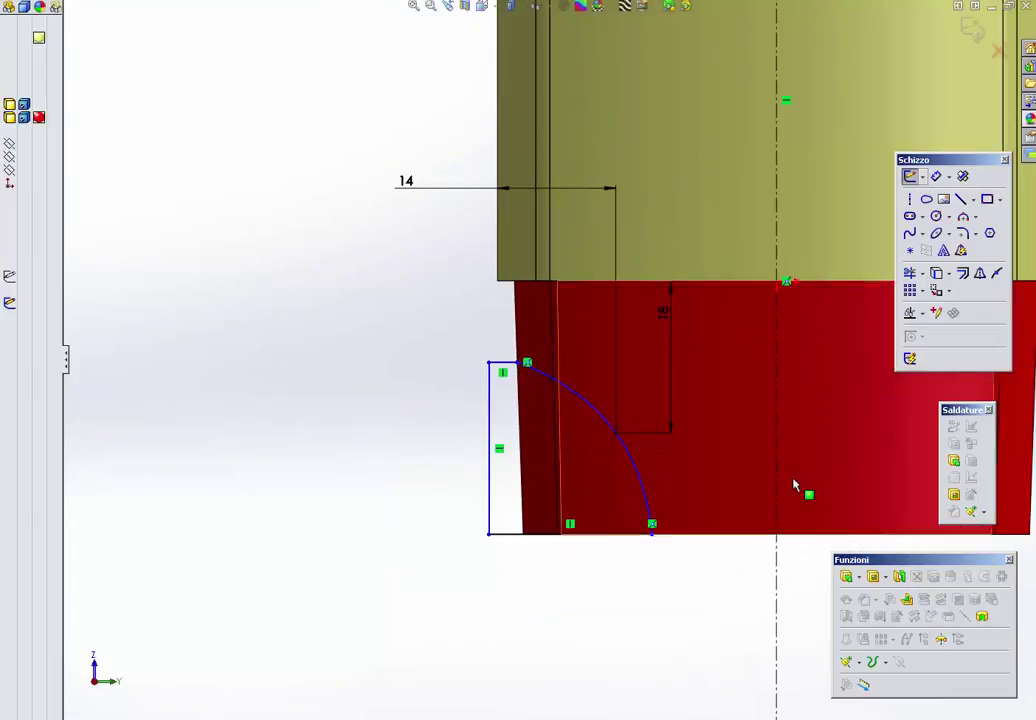
Step: Revolve-cut the profile region around the centerline through the red body
{"action": "left_click", "coordinate": [983, 616]}
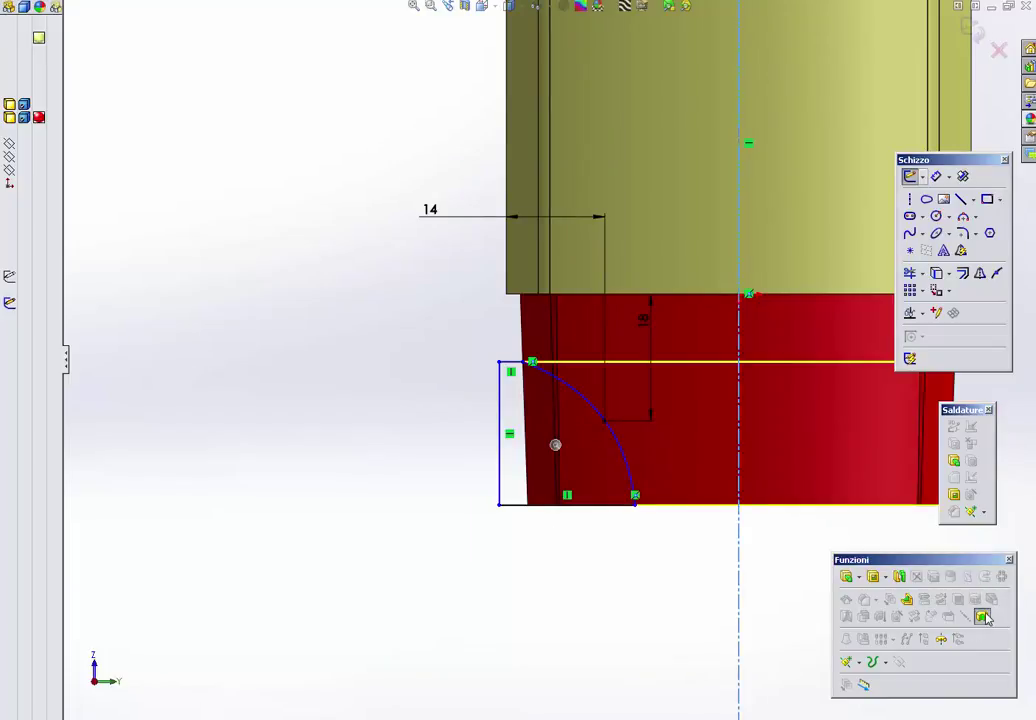
{"action": "mouse_move", "coordinate": [623, 410]}
{"action": "middle_mouse_down"}
{"action": "mouse_move", "coordinate": [615, 379]}
{"action": "mouse_move", "coordinate": [594, 477]}
{"action": "mouse_move", "coordinate": [608, 393]}
{"action": "mouse_move", "coordinate": [509, 354]}
{"action": "middle_mouse_up"}
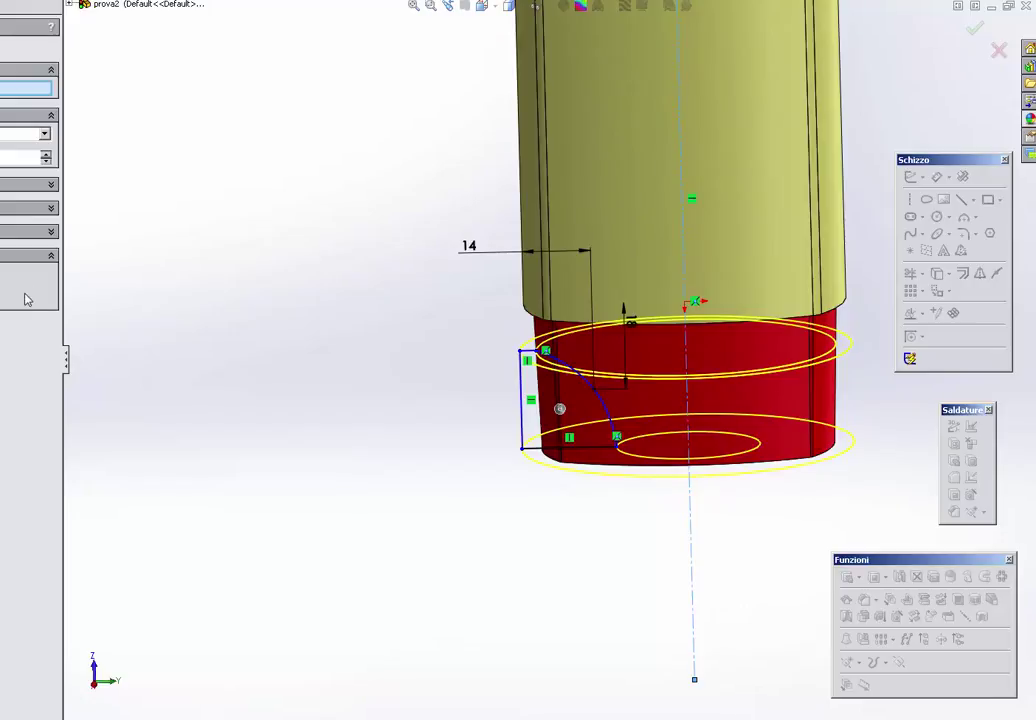
{"action": "middle_click_drag", "start_coordinate": [259, 301], "coordinate": [670, 101]}
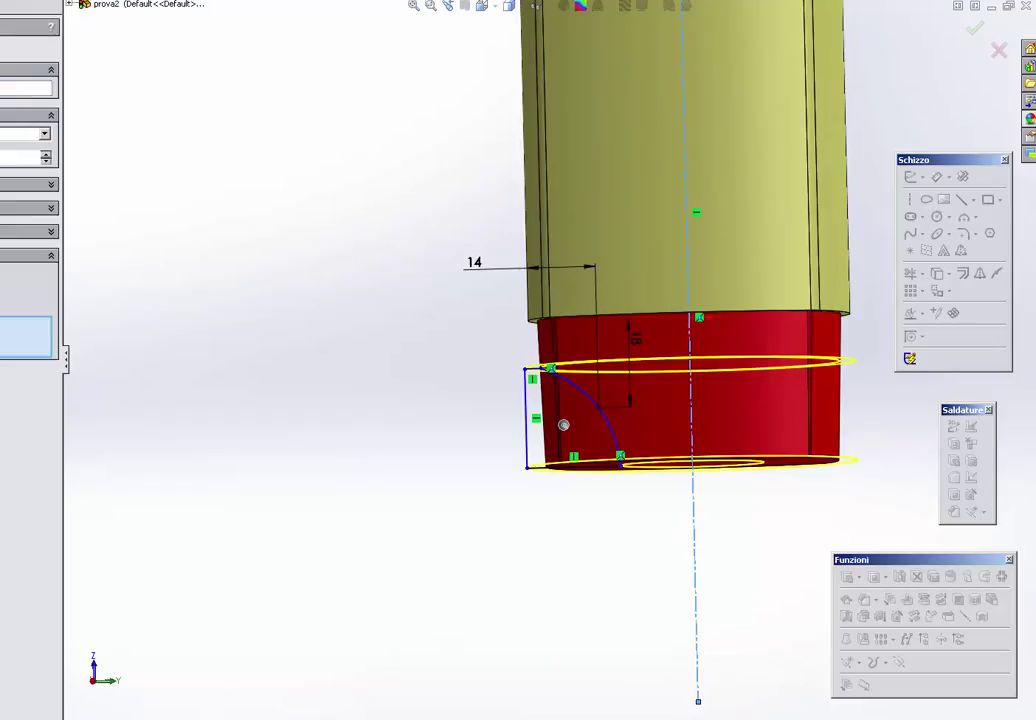
{"action": "left_click", "coordinate": [563, 425]}
{"action": "left_click", "coordinate": [716, 340]}
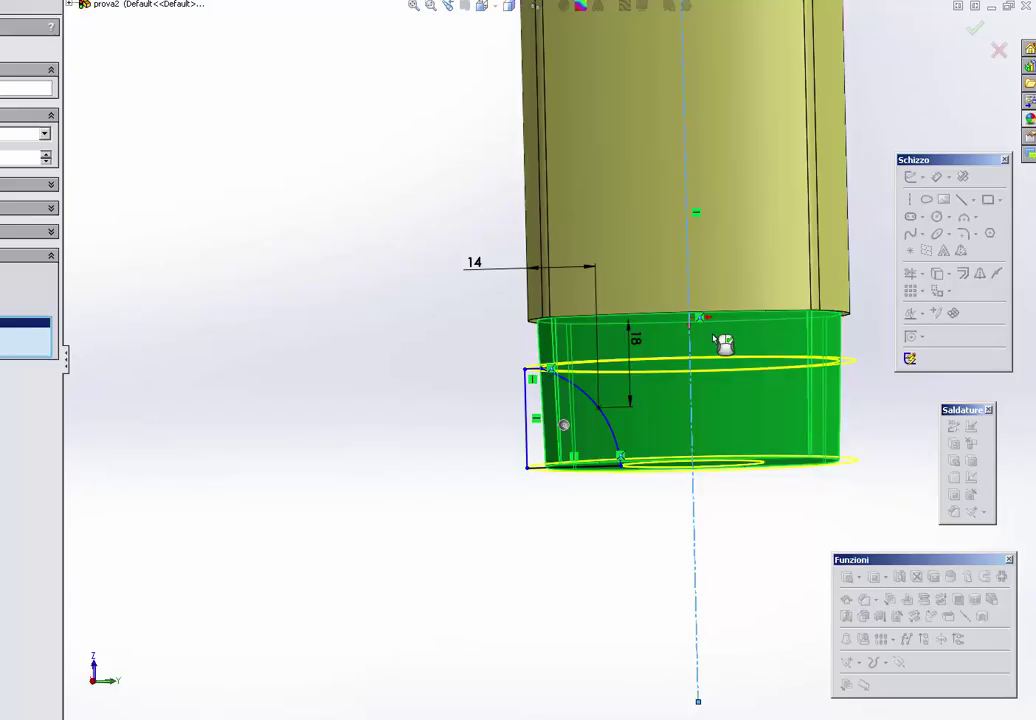
{"action": "right_click", "coordinate": [715, 337]}
{"action": "mouse_move", "coordinate": [659, 319]}
{"action": "middle_mouse_down"}
{"action": "mouse_move", "coordinate": [647, 247]}
{"action": "mouse_move", "coordinate": [666, 243]}
{"action": "mouse_move", "coordinate": [651, 232]}
{"action": "mouse_move", "coordinate": [555, 335]}
{"action": "mouse_move", "coordinate": [506, 301]}
{"action": "mouse_move", "coordinate": [500, 269]}
{"action": "mouse_move", "coordinate": [569, 245]}
{"action": "mouse_move", "coordinate": [636, 280]}
{"action": "mouse_move", "coordinate": [617, 414]}
{"action": "mouse_move", "coordinate": [643, 308]}
{"action": "middle_mouse_up"}
Step: Return to the saved side view and orbit to see the foot's underside
{"action": "scroll", "coordinate": [624, 428], "scroll_direction": "down", "scroll_amount": 5}
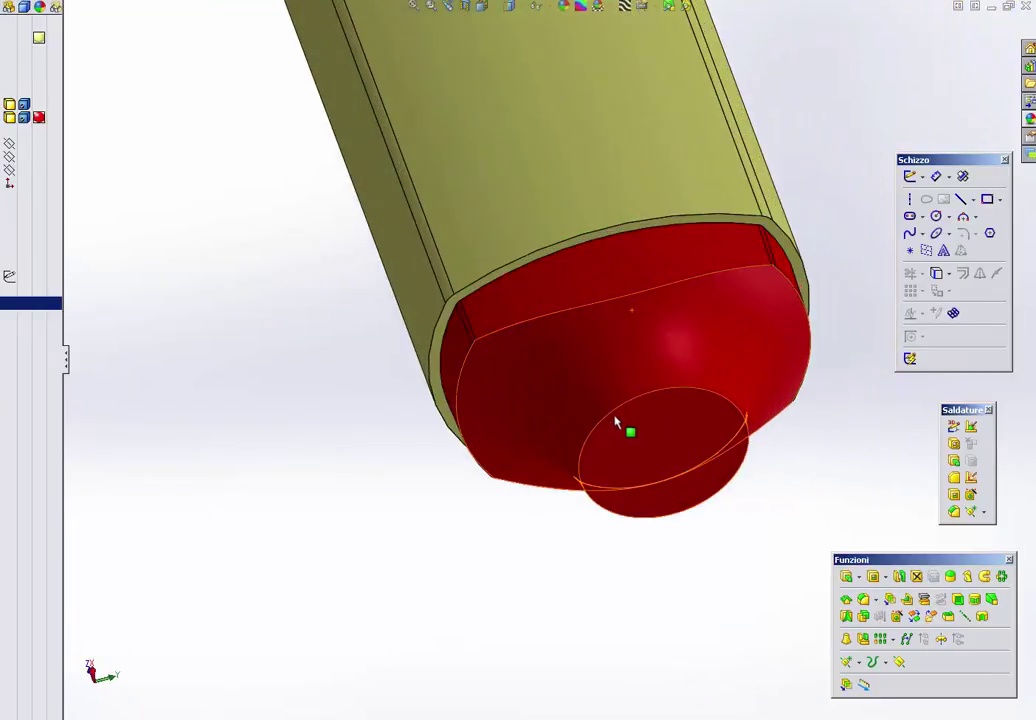
{"action": "mouse_move", "coordinate": [624, 428]}
{"action": "middle_mouse_down"}
{"action": "mouse_move", "coordinate": [608, 414]}
{"action": "mouse_move", "coordinate": [624, 324]}
{"action": "mouse_move", "coordinate": [619, 412]}
{"action": "middle_mouse_up"}
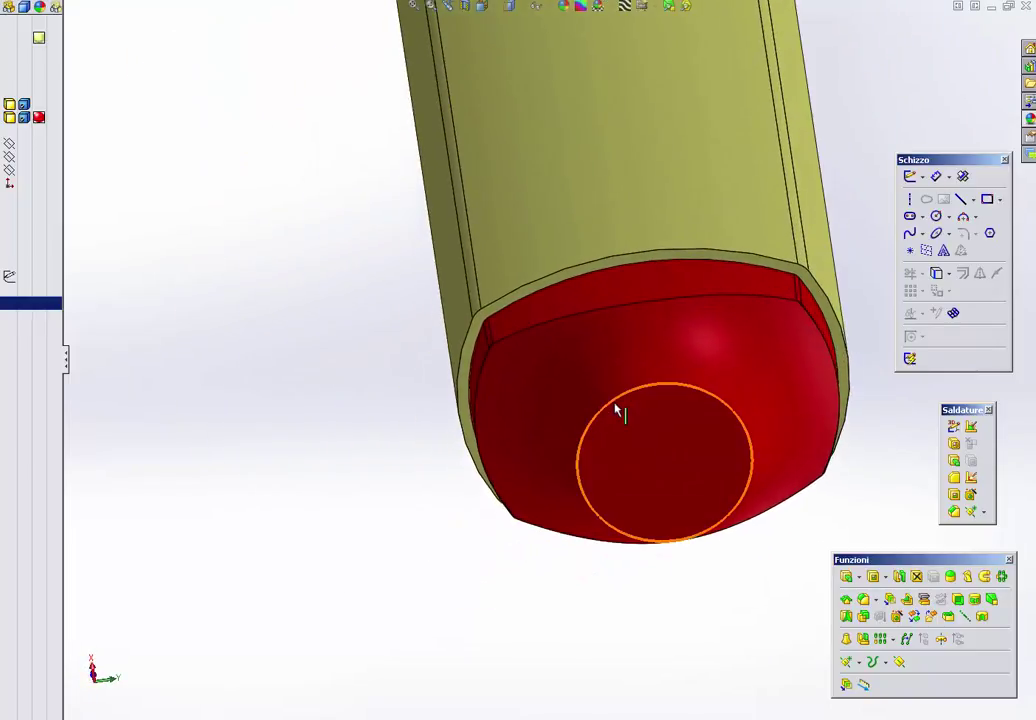
{"action": "key", "text": "ctrl+1"}
{"action": "key", "text": "space"}
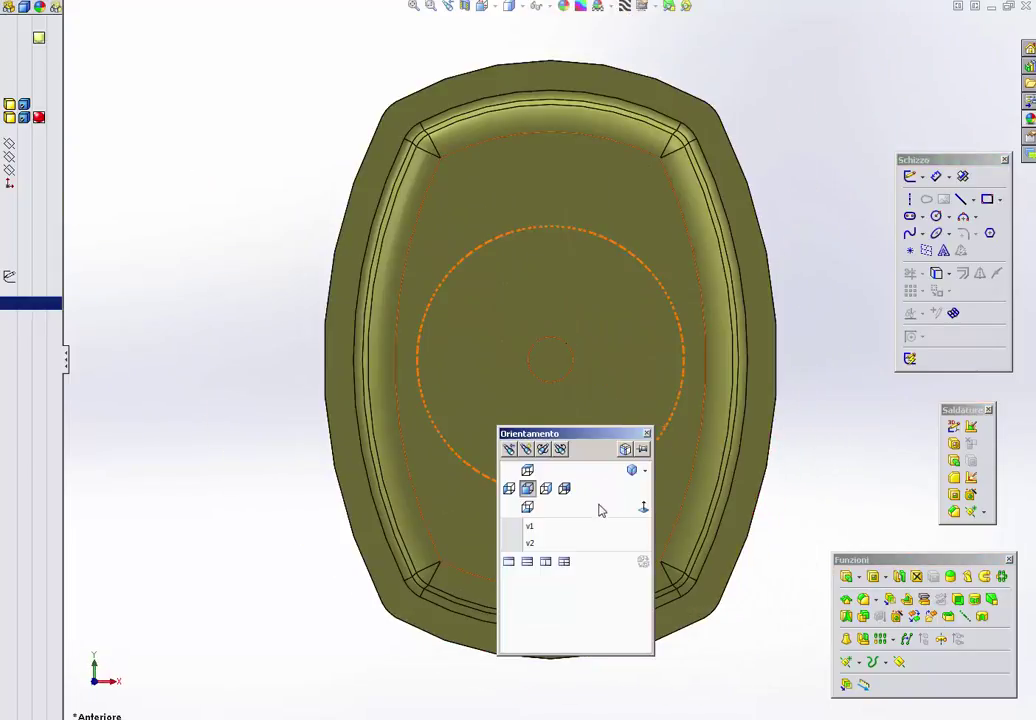
{"action": "left_click", "coordinate": [585, 540]}
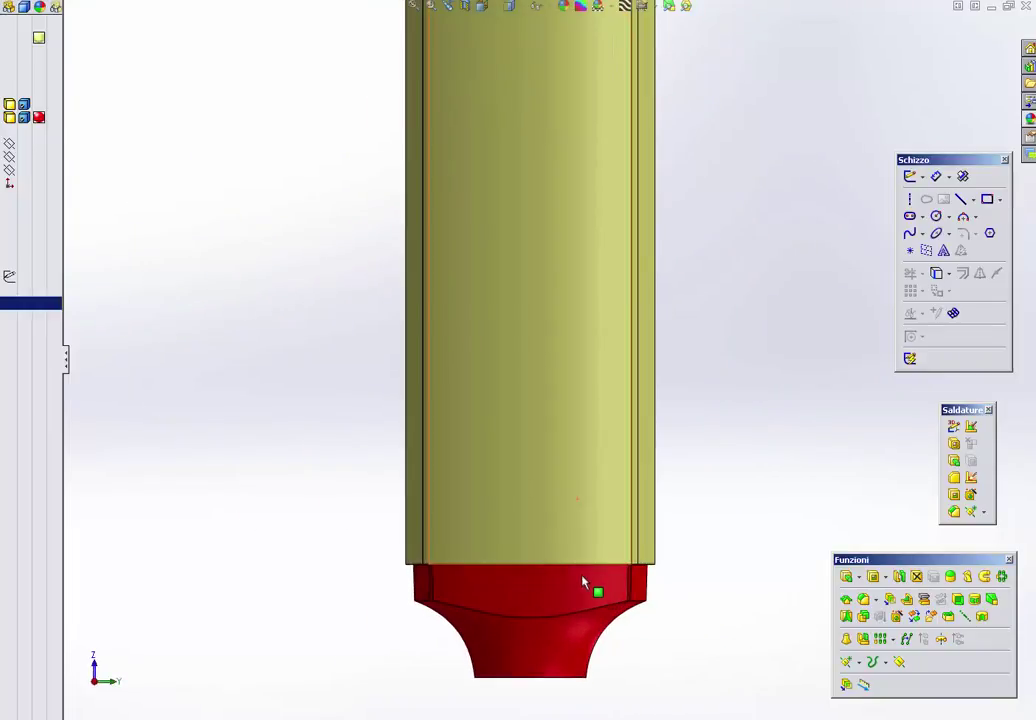
{"action": "scroll", "coordinate": [583, 582], "scroll_direction": "down", "scroll_amount": 3}
{"action": "scroll", "coordinate": [578, 590], "scroll_direction": "down", "scroll_amount": 2}
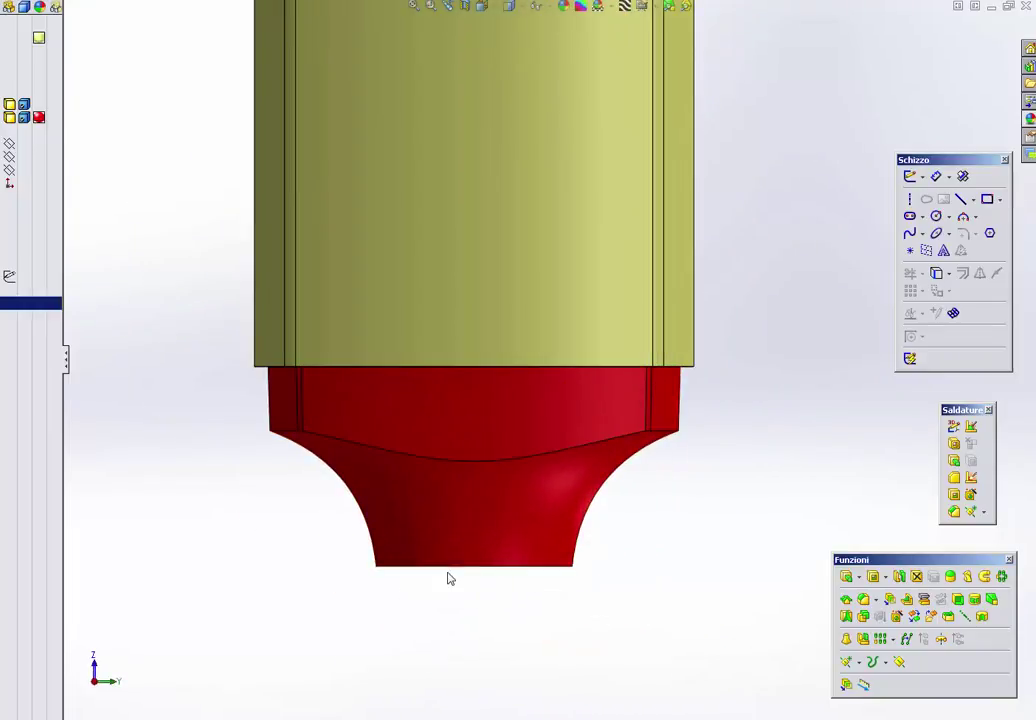
{"action": "middle_click_drag", "start_coordinate": [449, 578], "coordinate": [451, 518]}
Step: Measure the bottom opening at 29.42 mm, then select the cut's profile sketch
{"action": "key", "text": "m"}
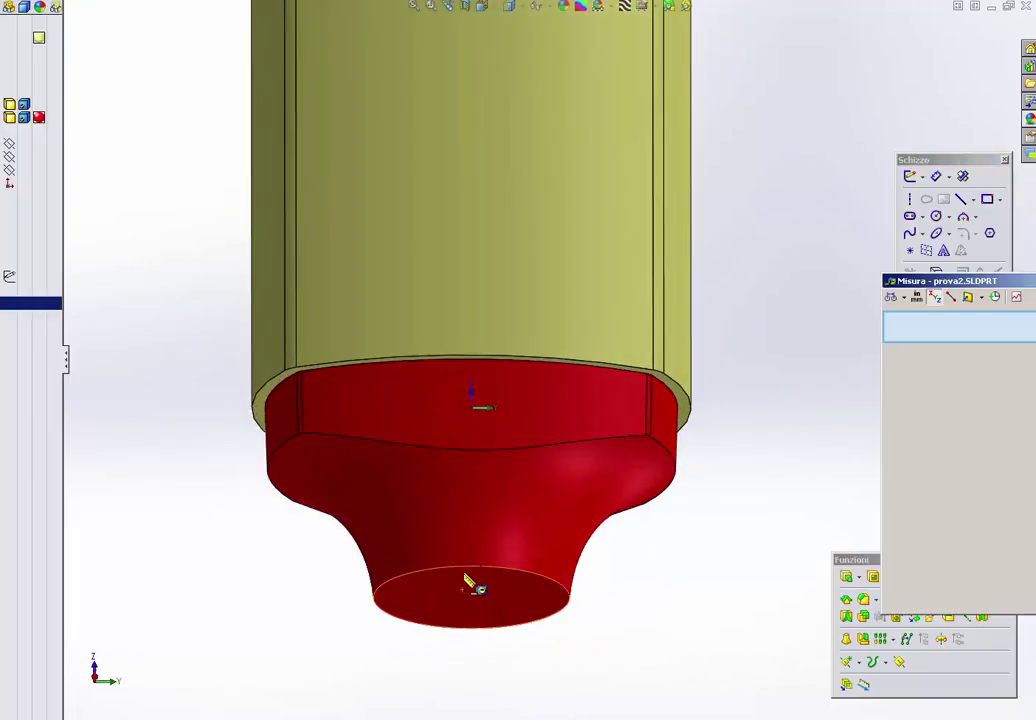
{"action": "left_click", "coordinate": [466, 576]}
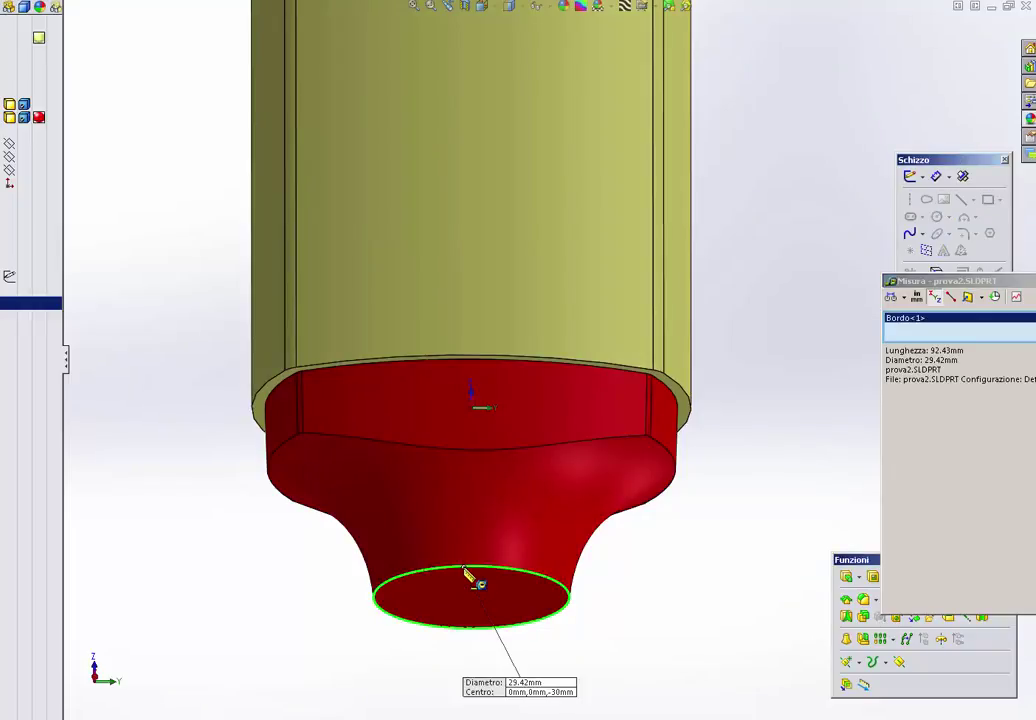
{"action": "key", "text": "Escape"}
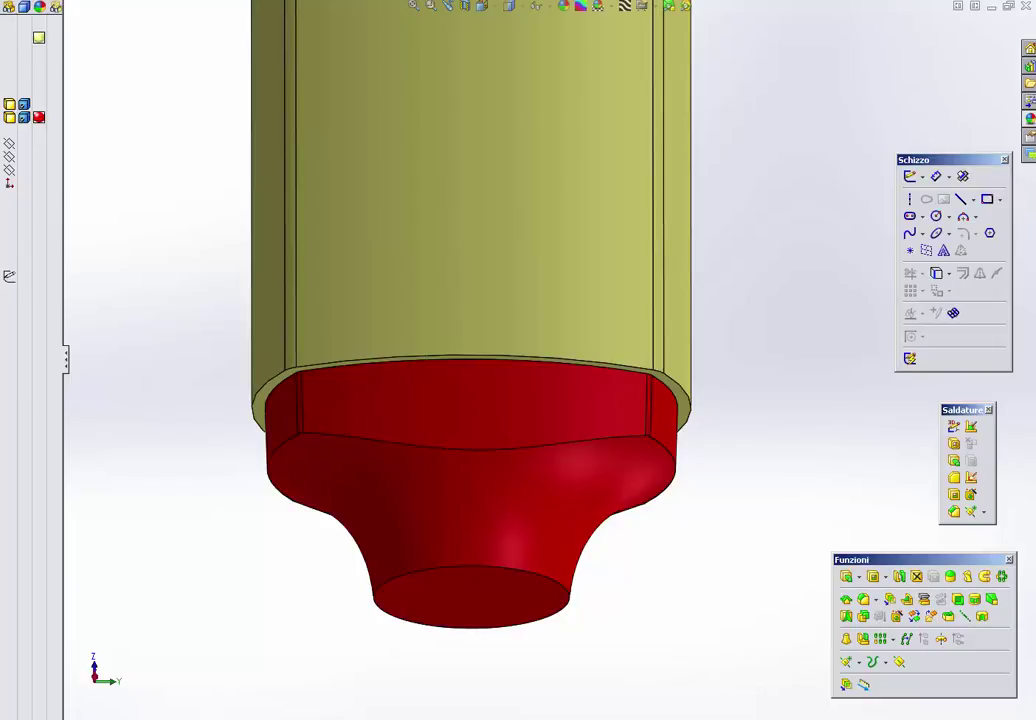
{"action": "left_click", "coordinate": [30, 37]}
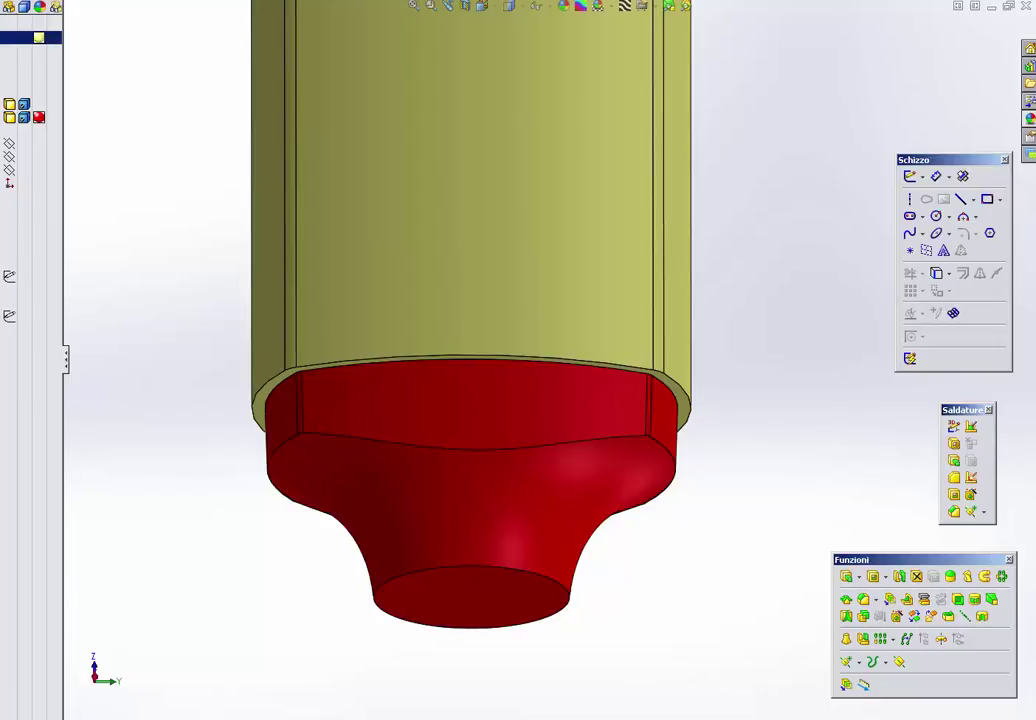
{"action": "left_click", "coordinate": [30, 316]}
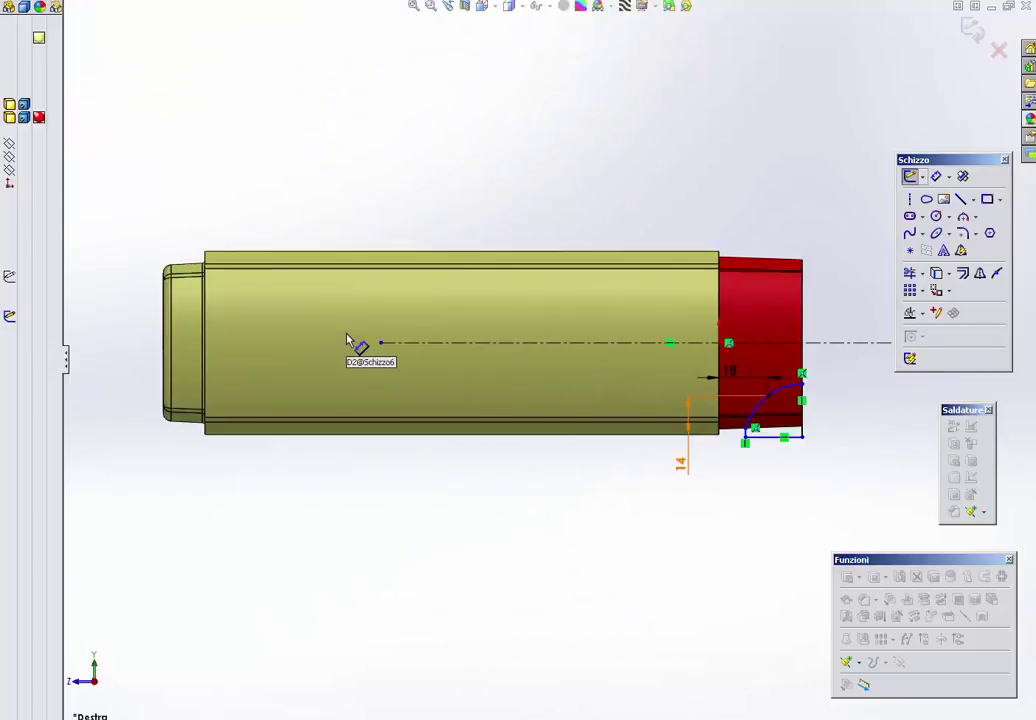
Step: In the v2 view, dimension the arc's lower endpoint 25 mm from the centre axis
{"action": "key", "text": "space"}
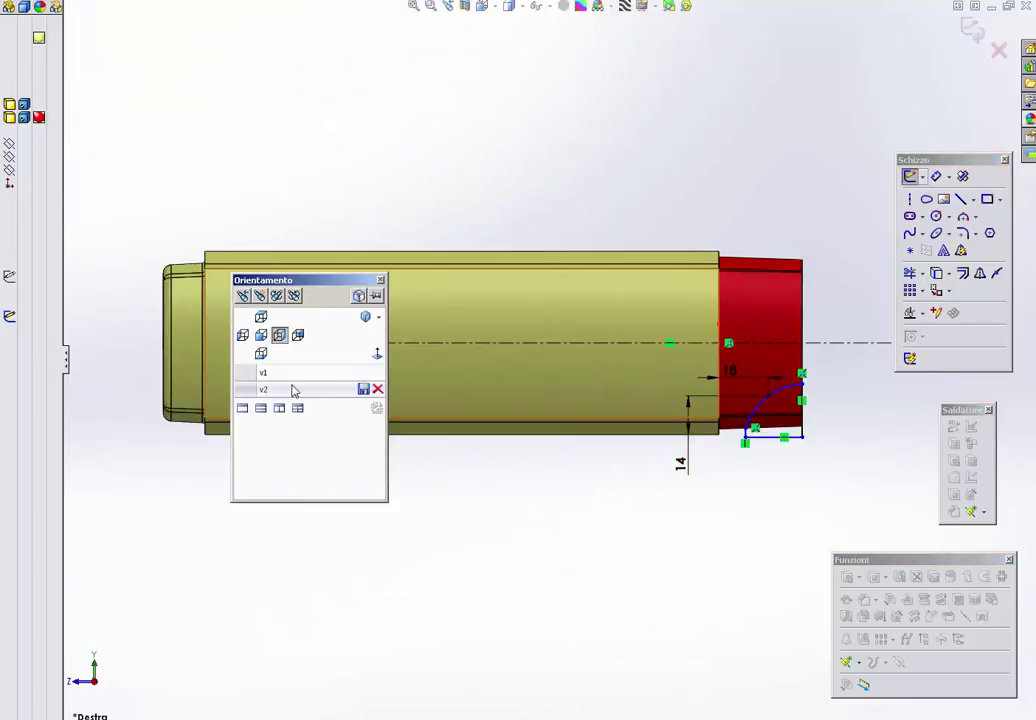
{"action": "double_click", "coordinate": [293, 390]}
{"action": "scroll", "coordinate": [548, 643], "scroll_direction": "down", "scroll_amount": 5}
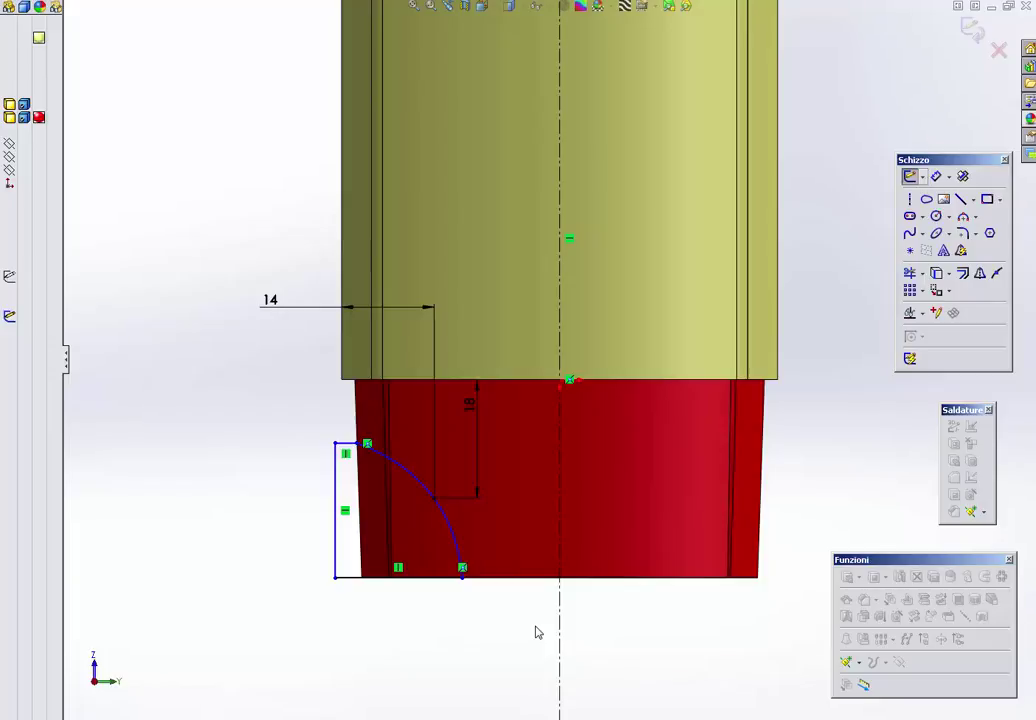
{"action": "key", "text": "d"}
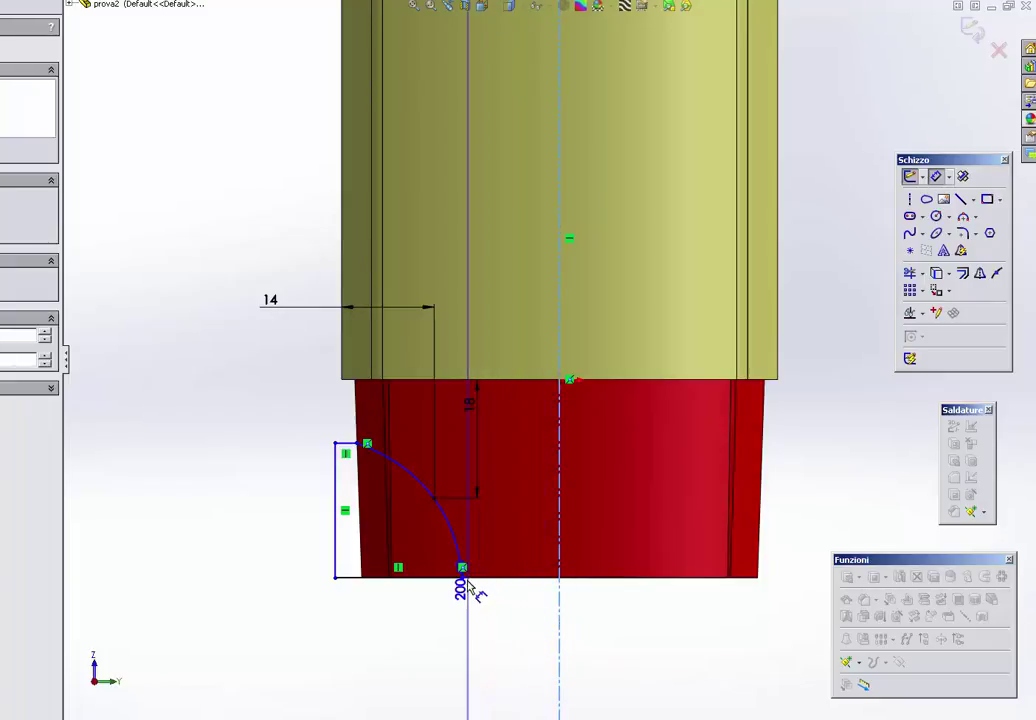
{"action": "left_click", "coordinate": [463, 569]}
{"action": "left_click", "coordinate": [559, 612]}
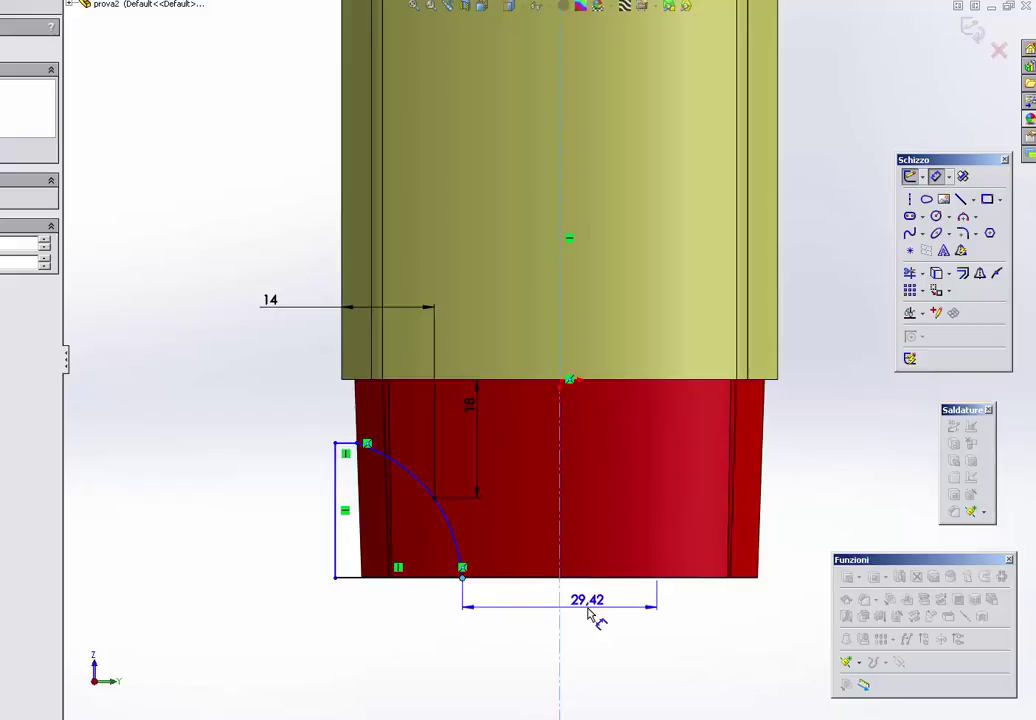
{"action": "left_click", "coordinate": [592, 615]}
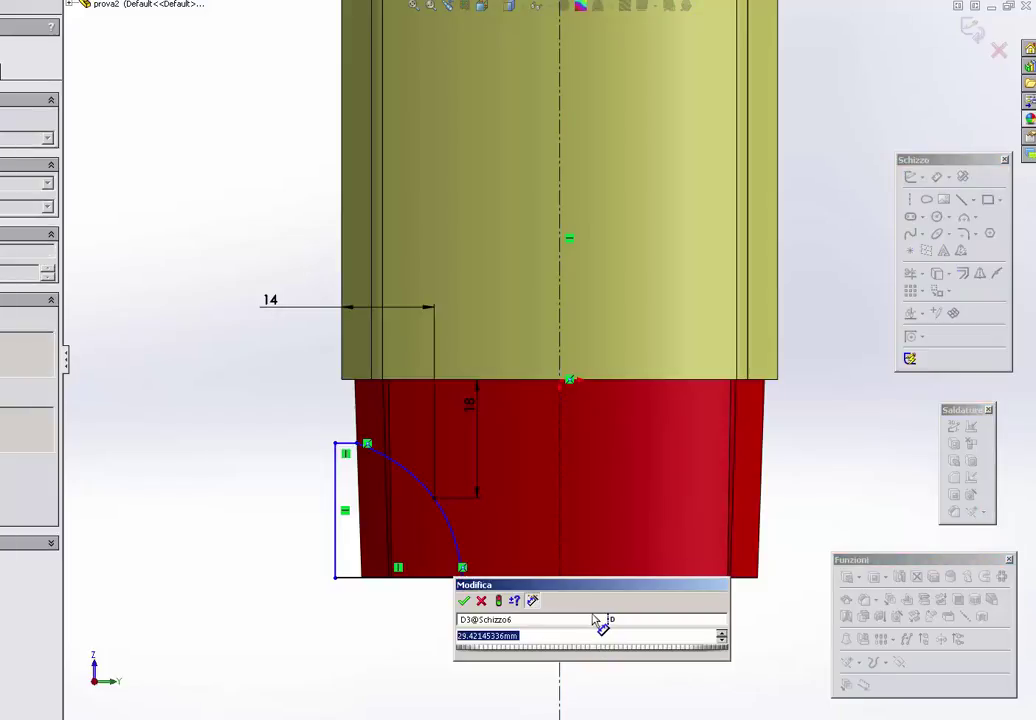
{"action": "type", "text": "30"}
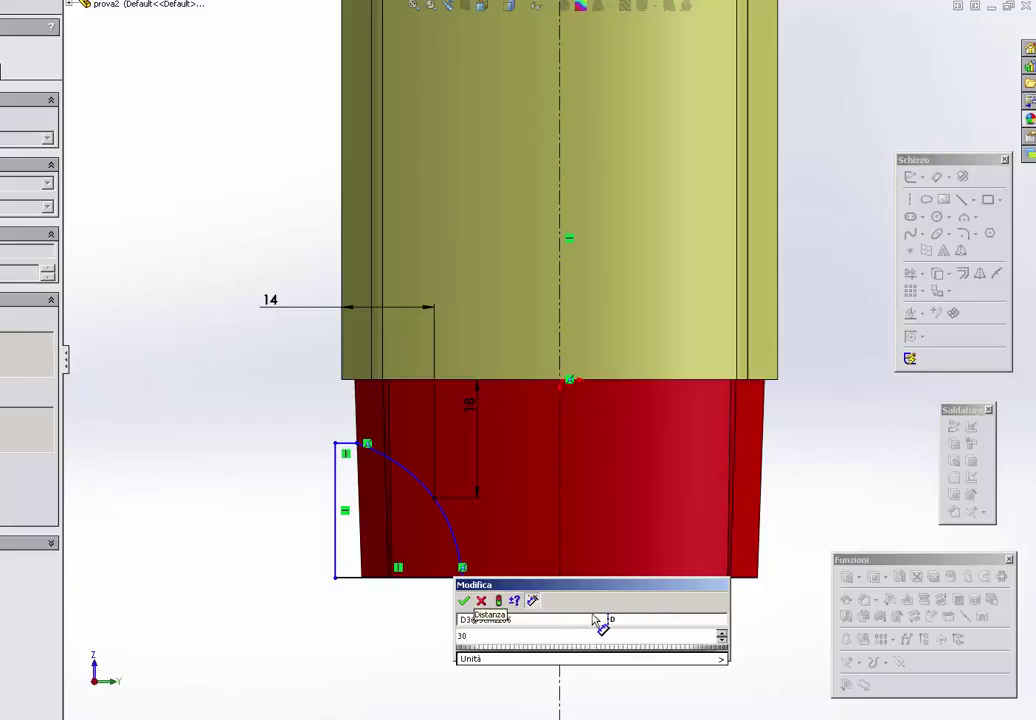
{"action": "key", "text": "BackSpace"}
{"action": "key", "text": "BackSpace"}
{"action": "type", "text": "25"}
{"action": "key", "text": "Return"}
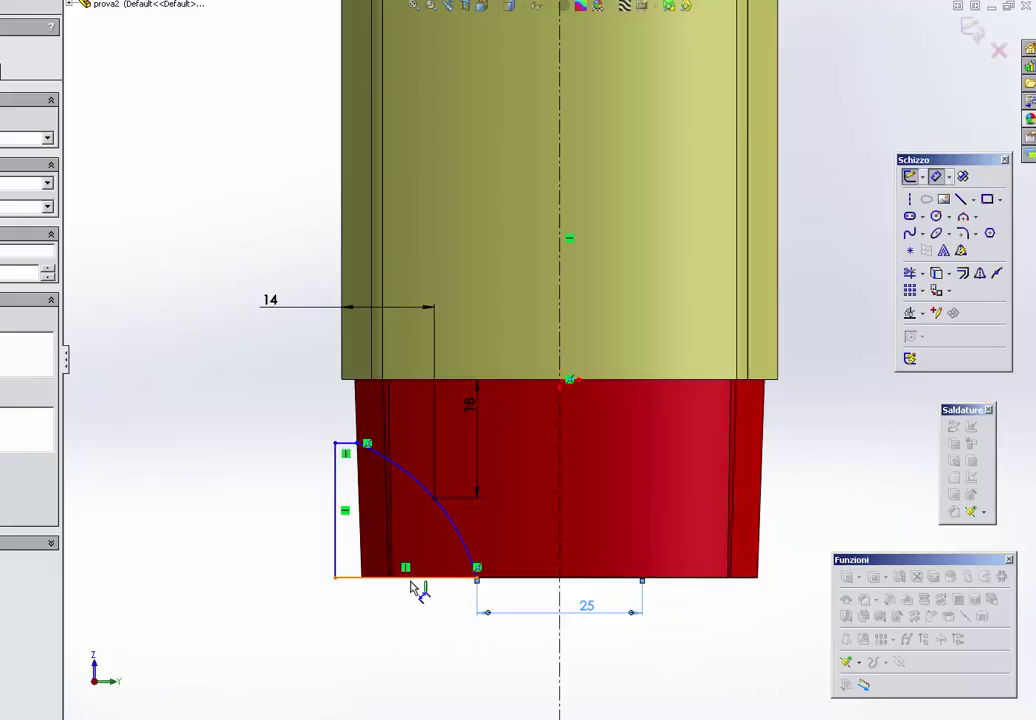
Step: Dimension the profile's top line 10 mm below the red section's top, then revolve it
{"action": "scroll", "coordinate": [413, 570], "scroll_direction": "down", "scroll_amount": 3}
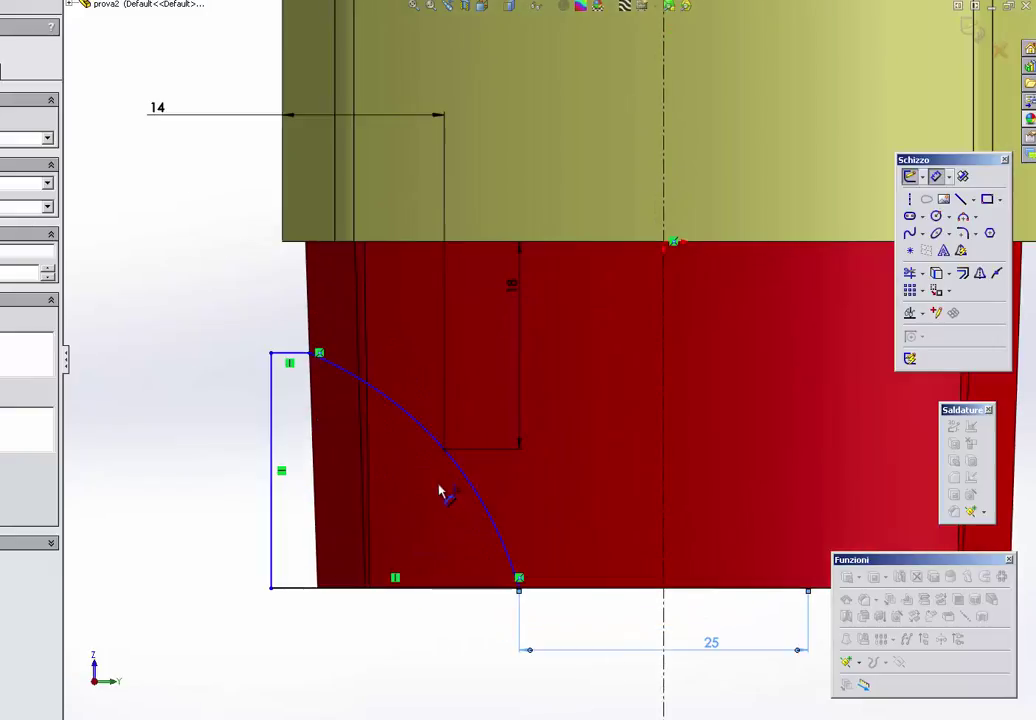
{"action": "left_click", "coordinate": [317, 355]}
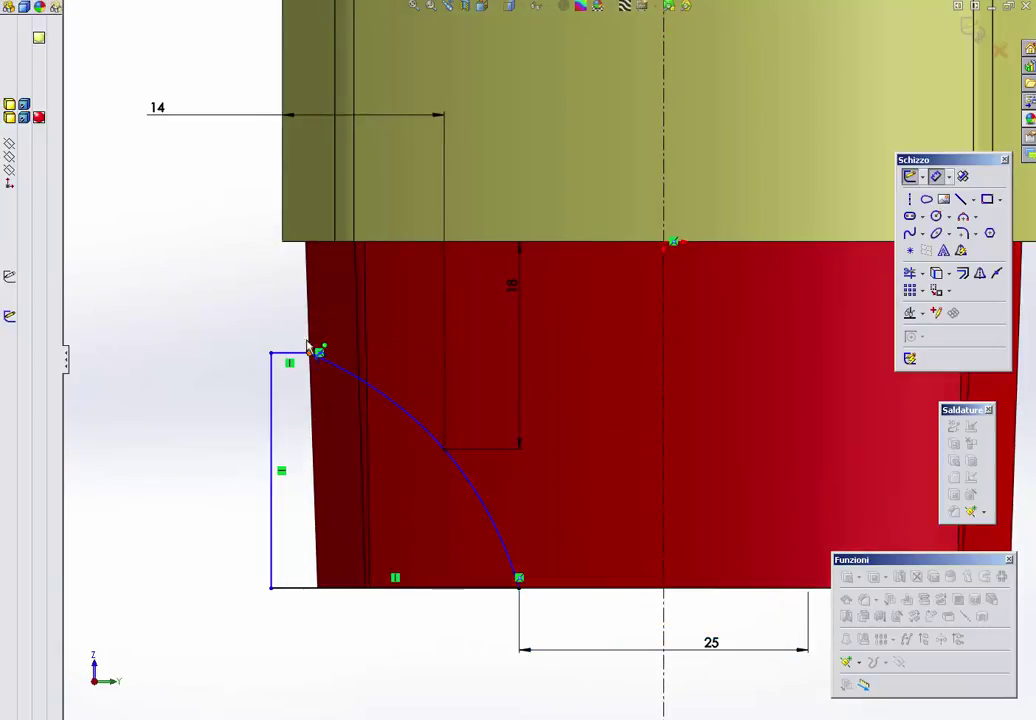
{"action": "mouse_move", "coordinate": [317, 352]}
{"action": "left_mouse_down"}
{"action": "mouse_move", "coordinate": [312, 420]}
{"action": "mouse_move", "coordinate": [318, 355]}
{"action": "left_mouse_up"}
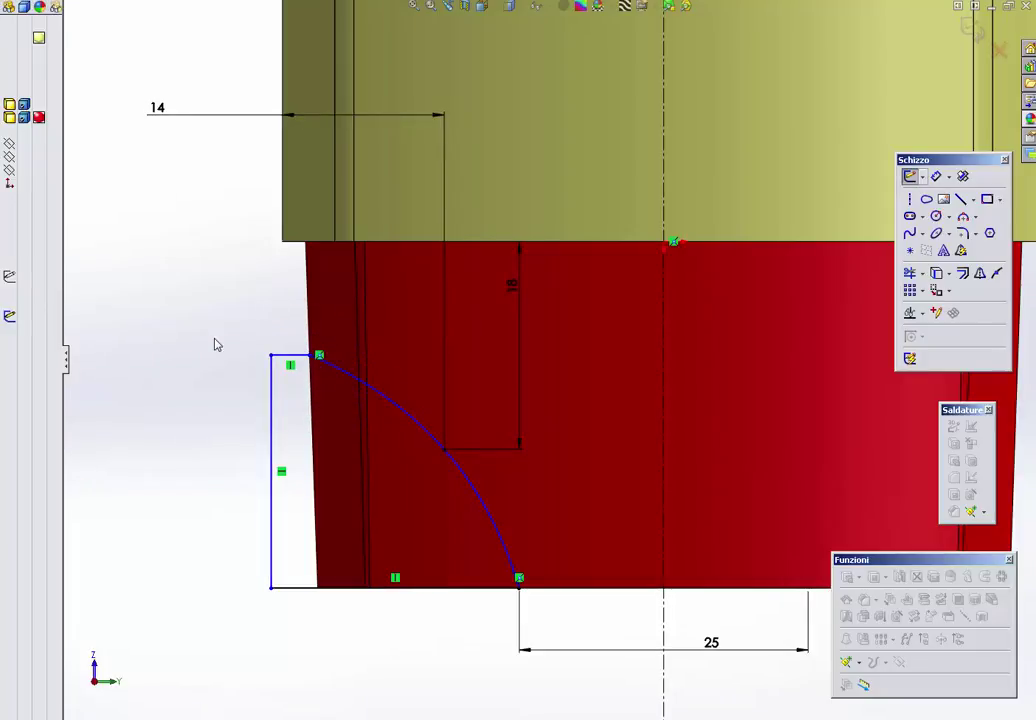
{"action": "key", "text": "d"}
{"action": "left_click", "coordinate": [284, 356]}
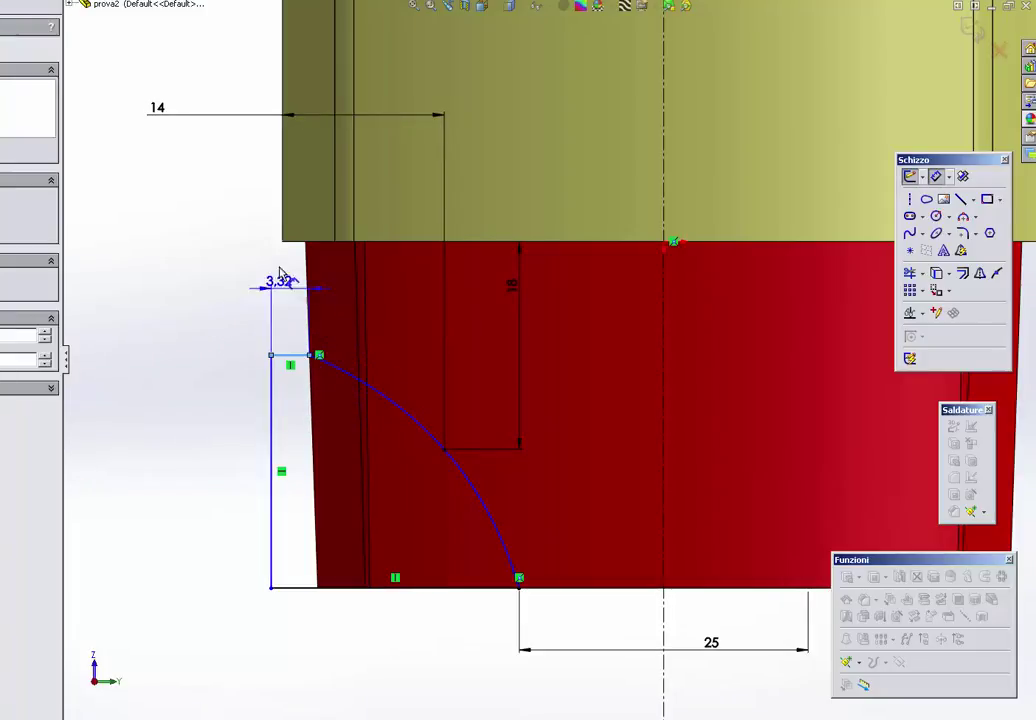
{"action": "left_click", "coordinate": [289, 241]}
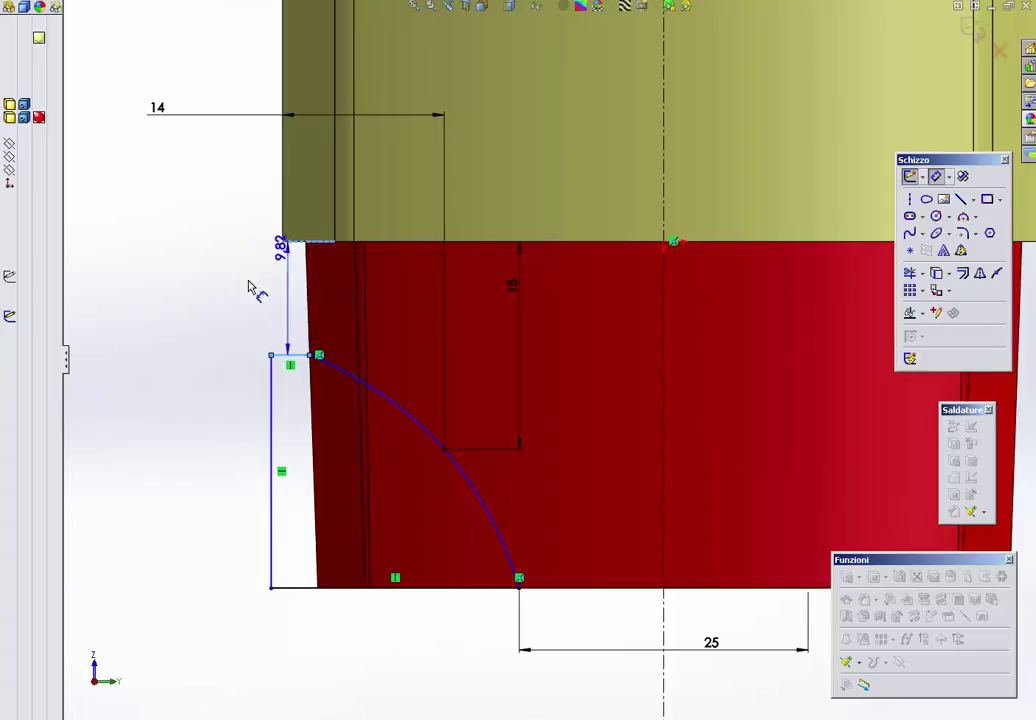
{"action": "left_click", "coordinate": [212, 300]}
{"action": "type", "text": "10"}
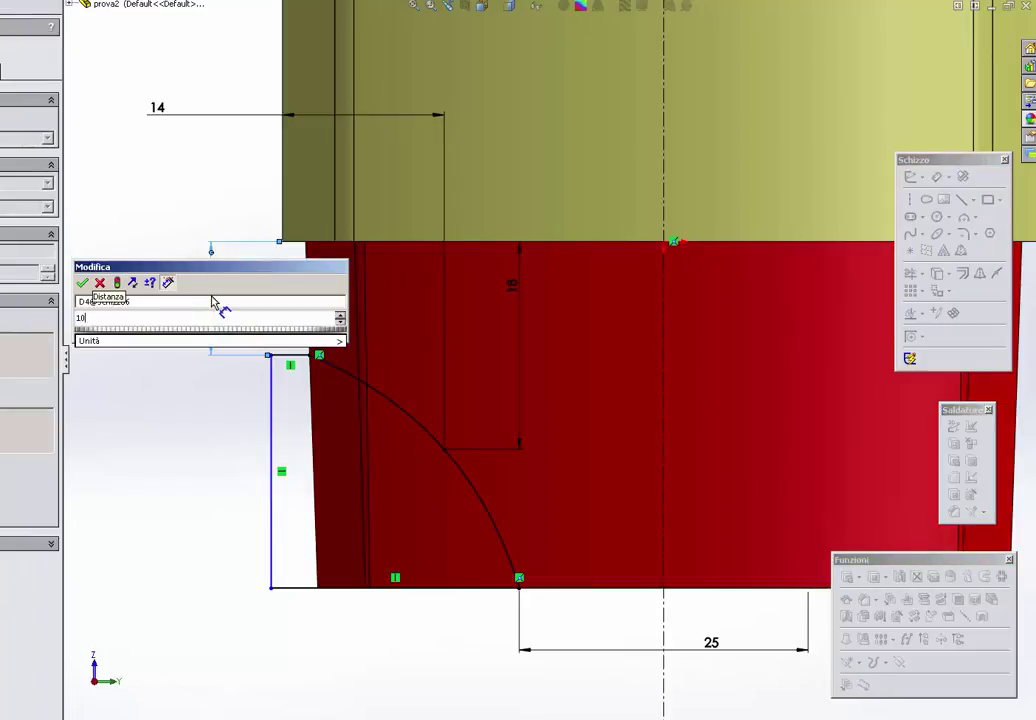
{"action": "key", "text": "Return"}
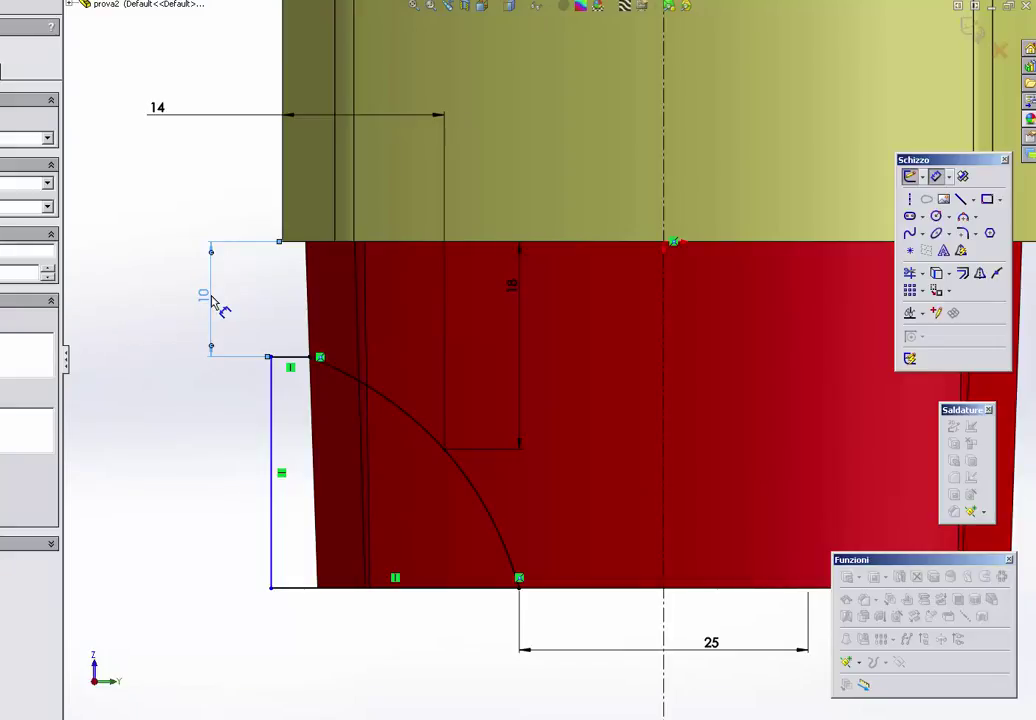
{"action": "scroll", "coordinate": [552, 400], "scroll_direction": "up", "scroll_amount": 2}
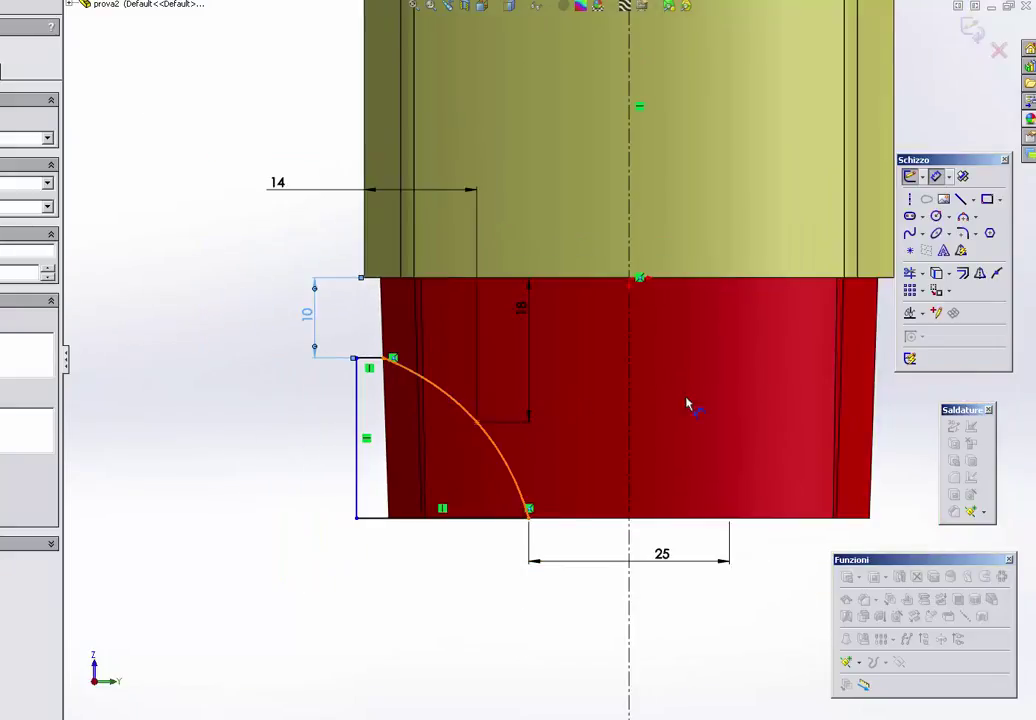
{"action": "left_click", "coordinate": [968, 32]}
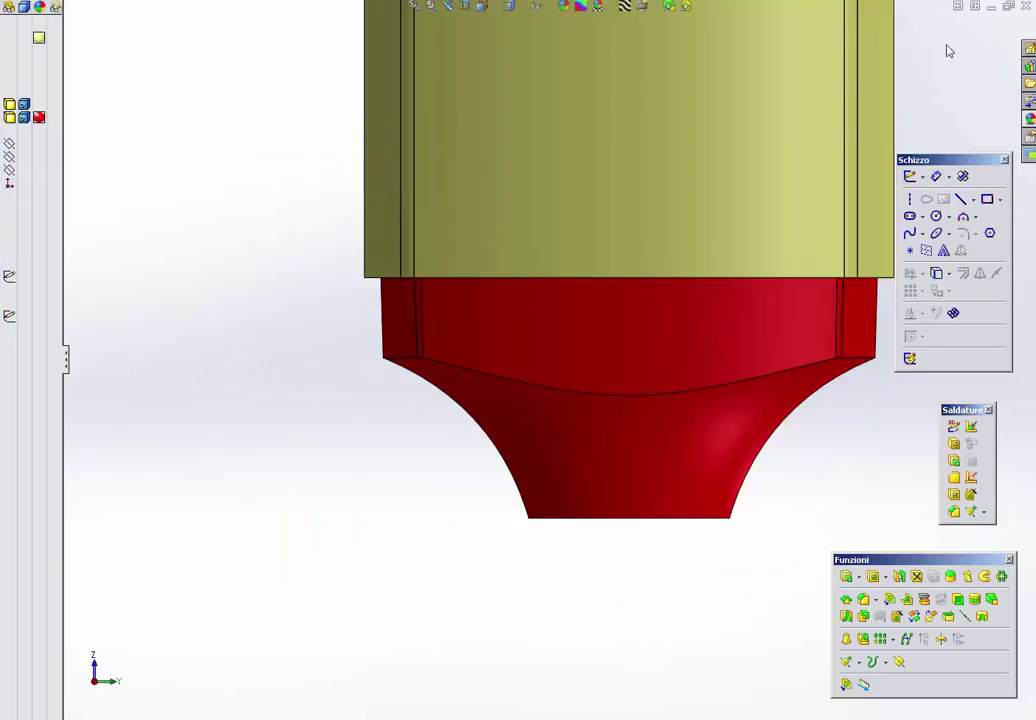
{"action": "middle_click_drag", "start_coordinate": [624, 363], "coordinate": [650, 286]}
{"action": "scroll", "coordinate": [610, 414], "scroll_direction": "up", "scroll_amount": 2}
{"action": "middle_click_drag", "start_coordinate": [610, 414], "coordinate": [637, 309]}
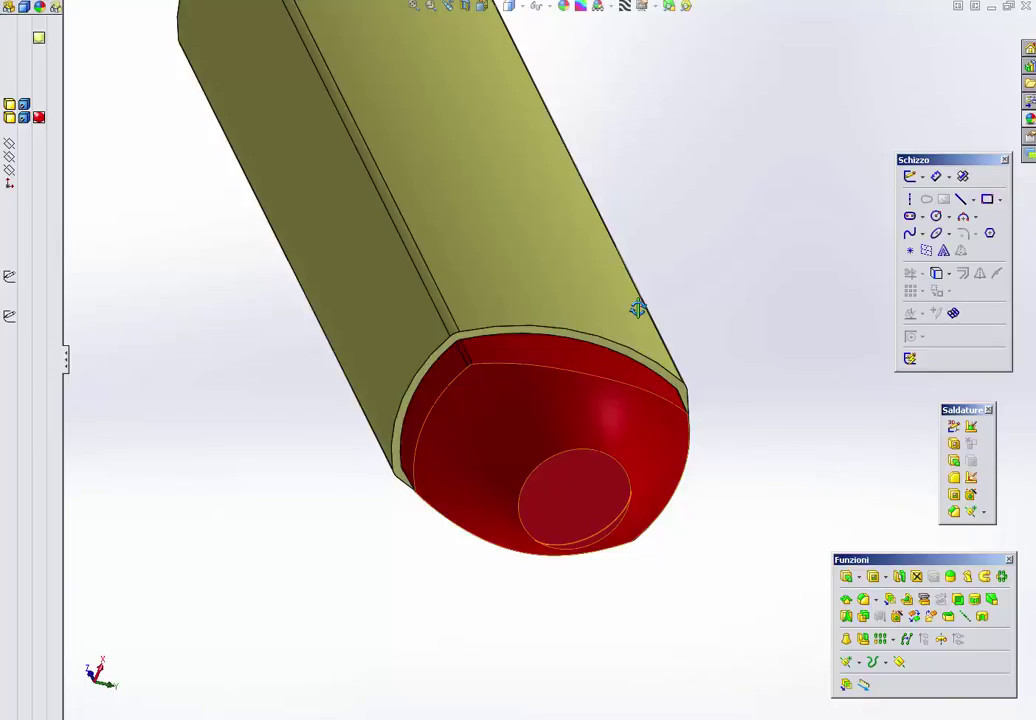
{"action": "mouse_move", "coordinate": [629, 525]}
{"action": "middle_mouse_down"}
{"action": "mouse_move", "coordinate": [608, 467]}
{"action": "mouse_move", "coordinate": [605, 498]}
{"action": "middle_mouse_up"}
Step: Start a sketch on the red foot's flat circular end face, viewed normal to it
{"action": "left_click", "coordinate": [600, 500]}
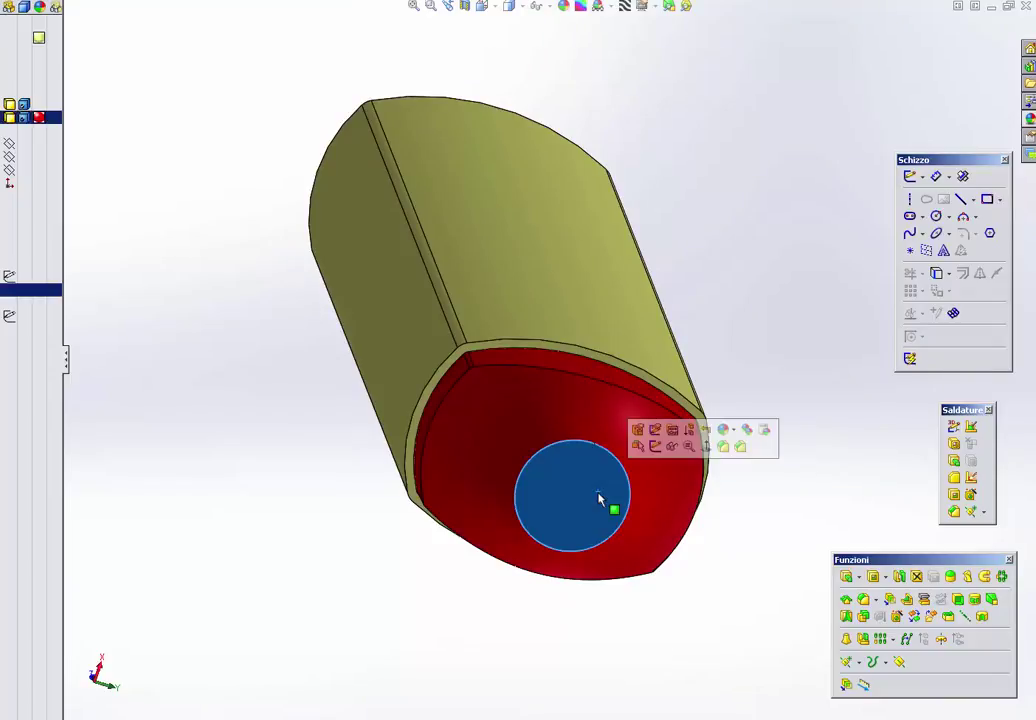
{"action": "key", "text": "ctrl+8"}
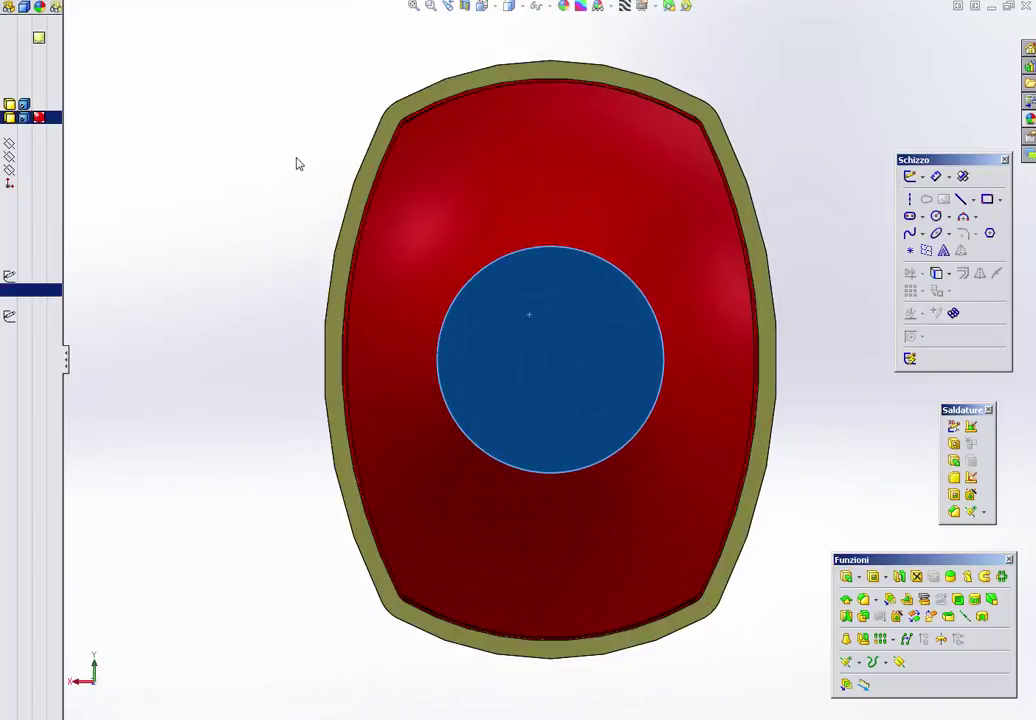
{"action": "left_click", "coordinate": [136, 193]}
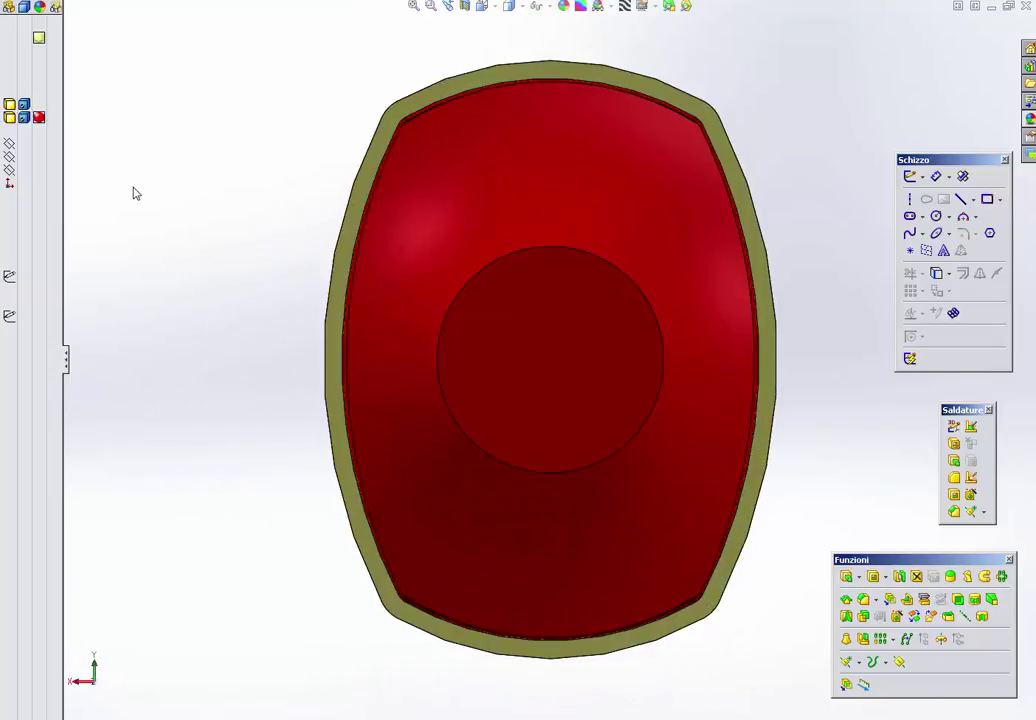
{"action": "left_click", "coordinate": [593, 337]}
{"action": "left_click", "coordinate": [644, 287]}
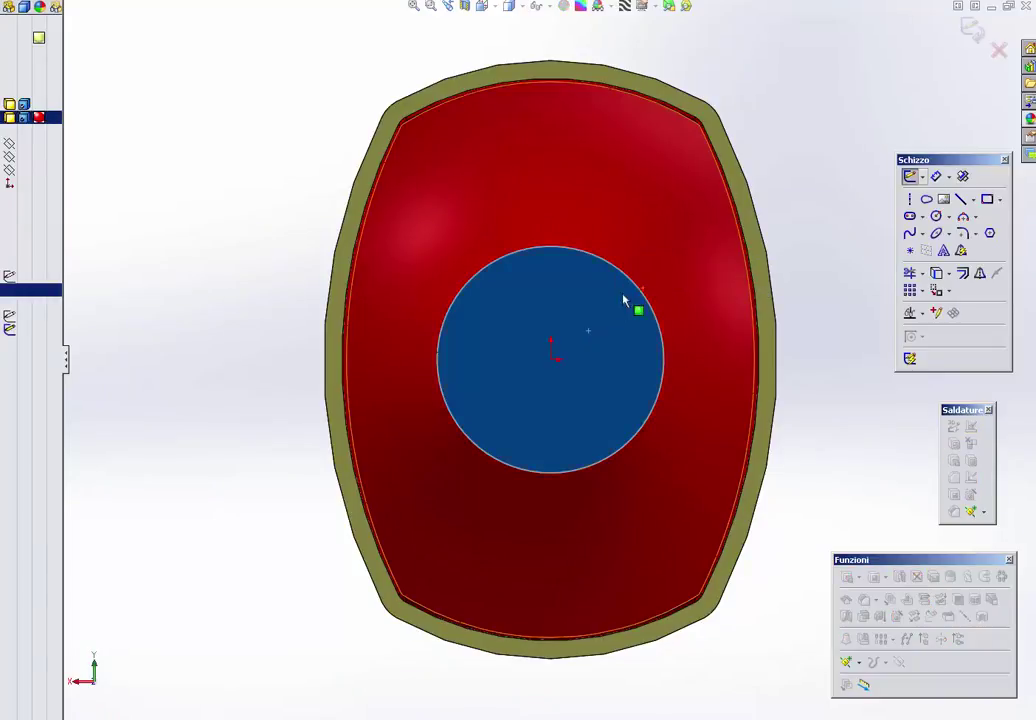
{"action": "mouse_move", "coordinate": [589, 324]}
{"action": "middle_mouse_down"}
{"action": "mouse_move", "coordinate": [575, 334]}
{"action": "mouse_move", "coordinate": [567, 425]}
{"action": "mouse_move", "coordinate": [148, 416]}
{"action": "middle_mouse_up"}
Step: Convert the end face's circular edge into the sketch with Converti entità
{"action": "left_click", "coordinate": [140, 403]}
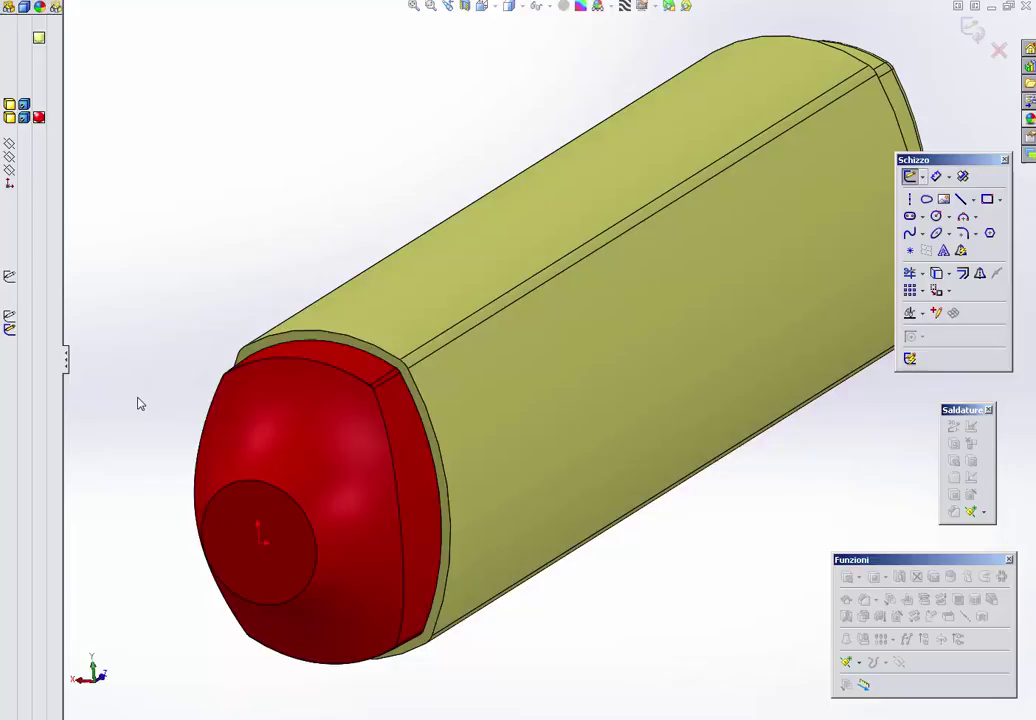
{"action": "left_click", "coordinate": [276, 489]}
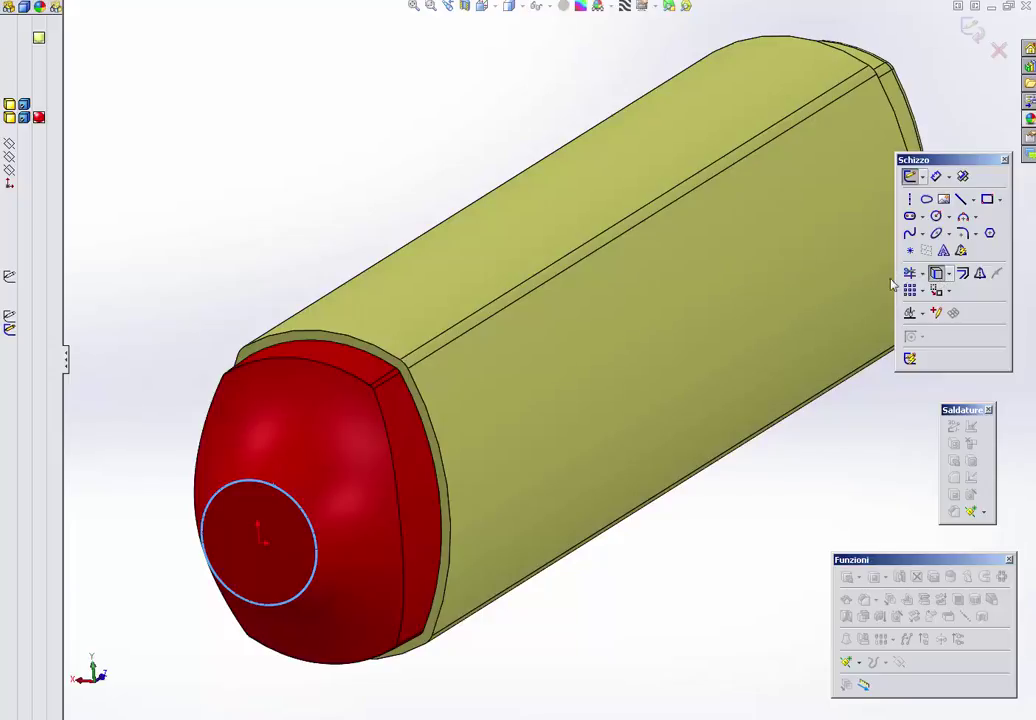
{"action": "left_click", "coordinate": [938, 278]}
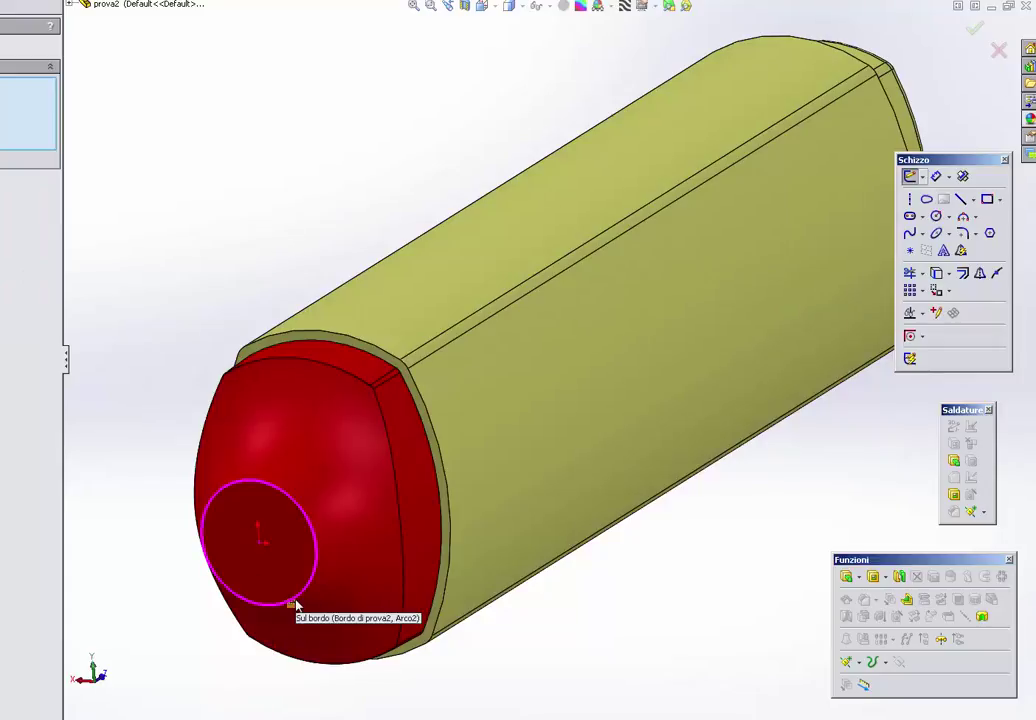
{"action": "left_click", "coordinate": [318, 557]}
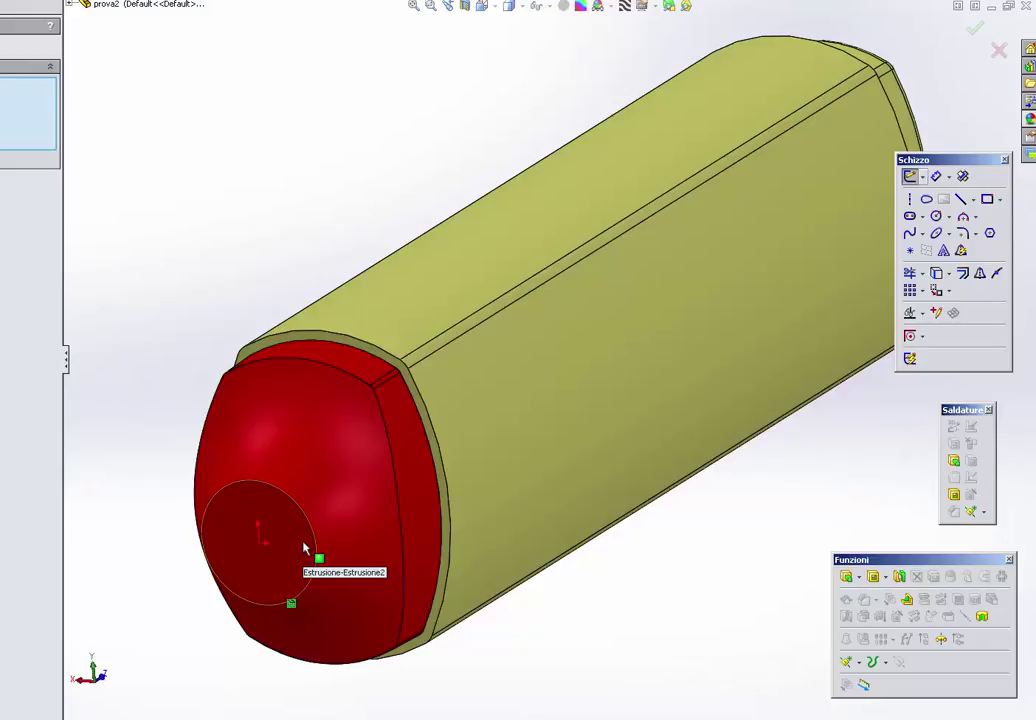
{"action": "key", "text": "Escape"}
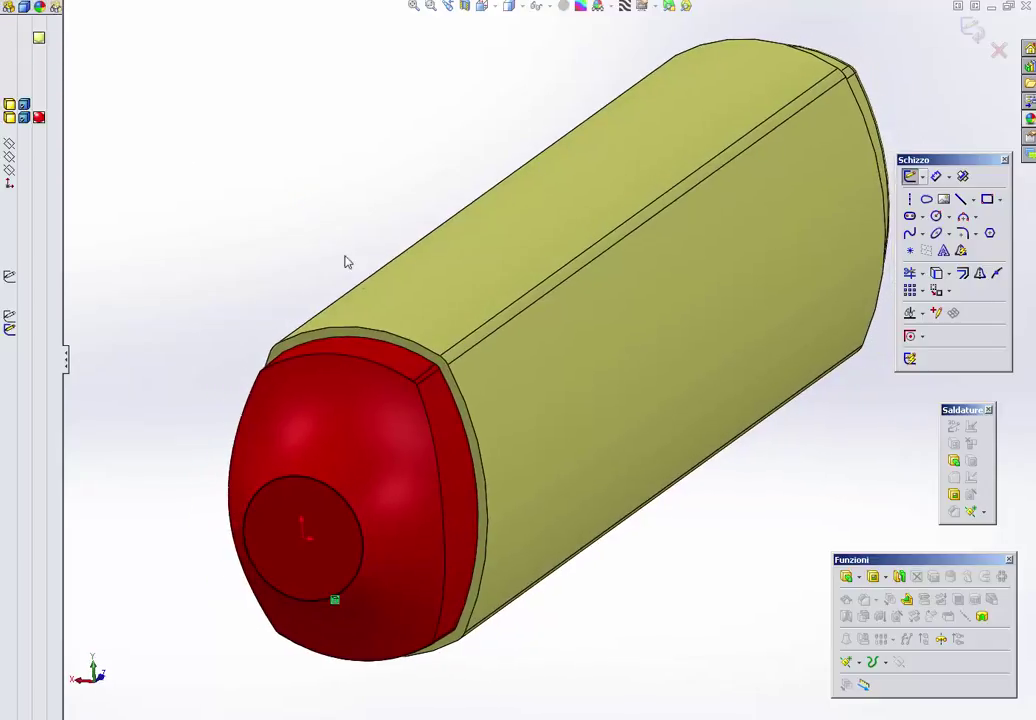
{"action": "key", "text": "ctrl+2"}
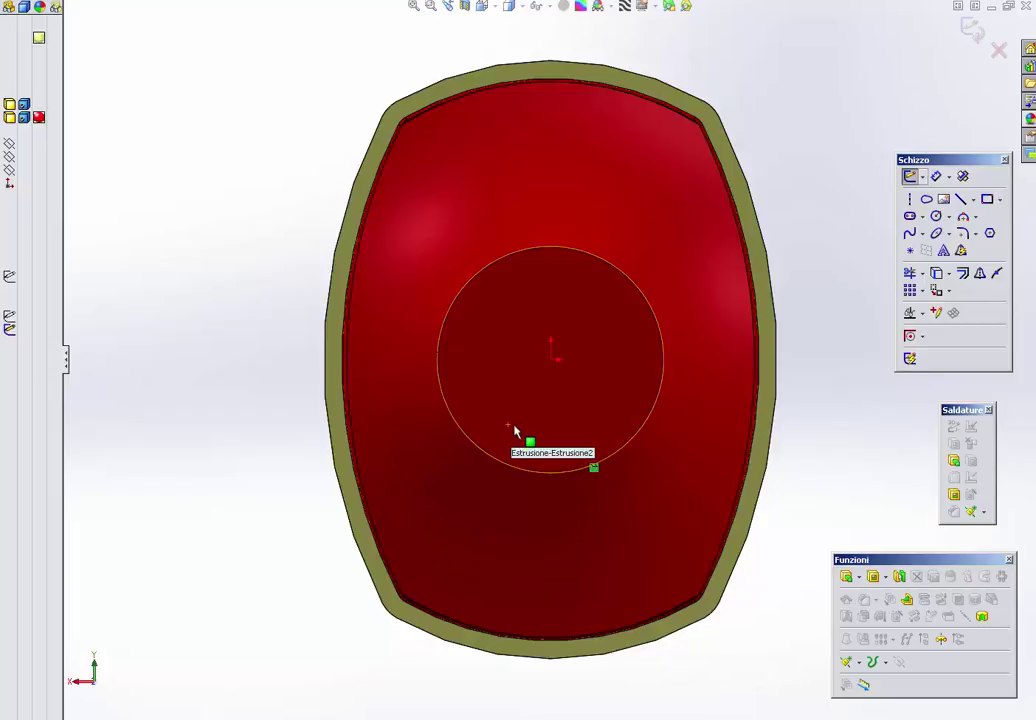
Step: Draw a circle centred on the sketch origin and dimension it 2 mm inside the edge circle
{"action": "key", "text": "c"}
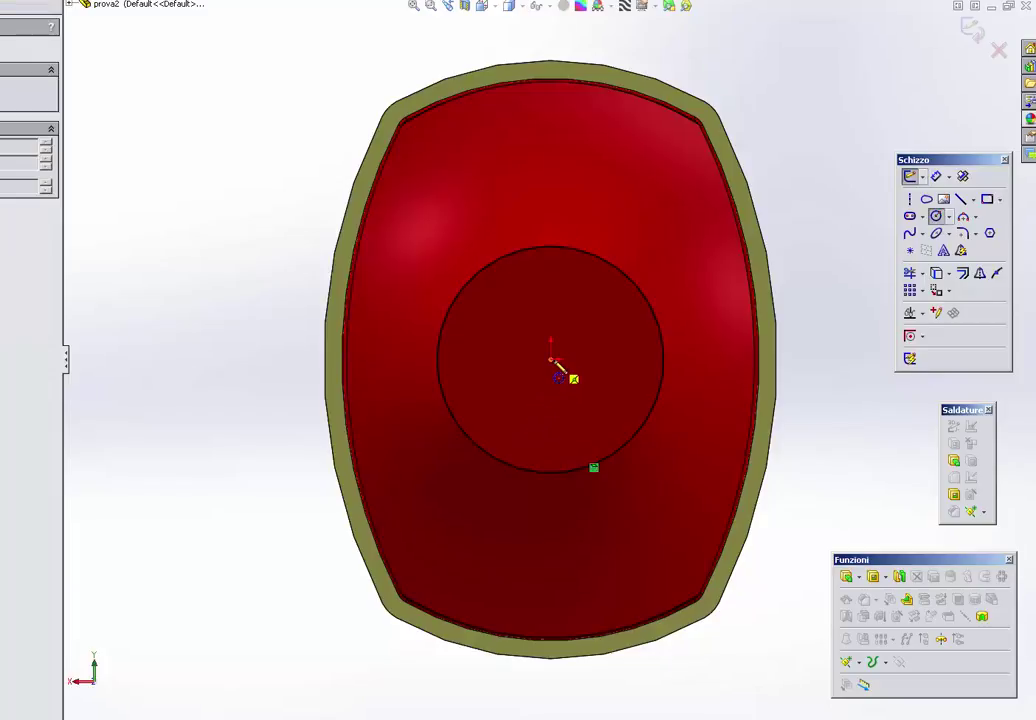
{"action": "left_click", "coordinate": [551, 360]}
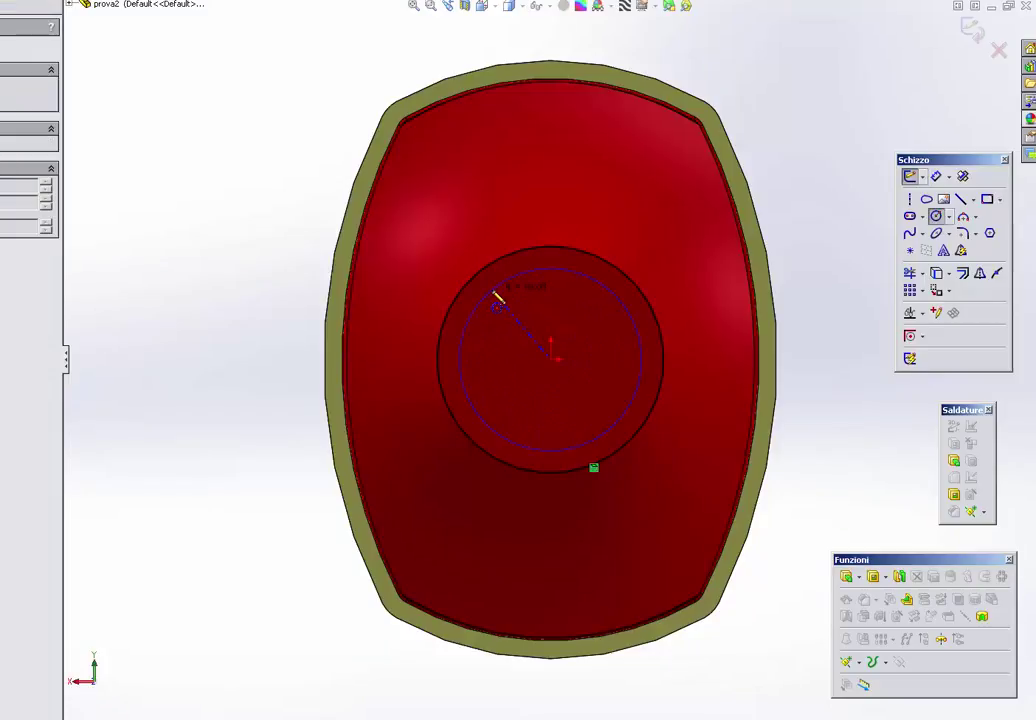
{"action": "left_click", "coordinate": [493, 293]}
{"action": "key", "text": "d"}
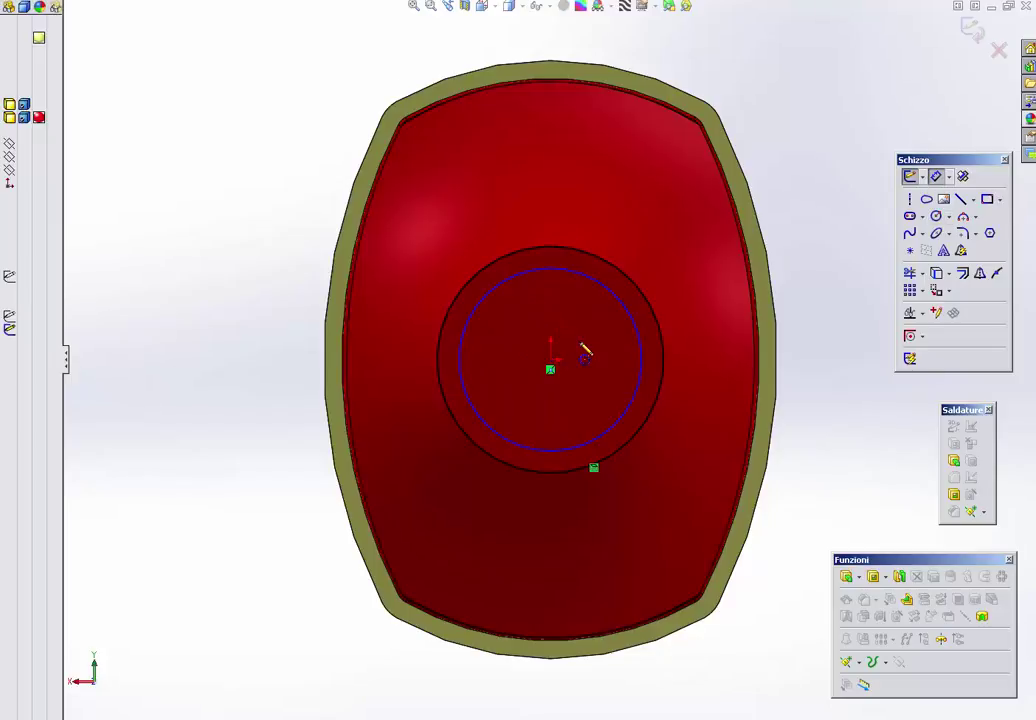
{"action": "left_click", "coordinate": [475, 316]}
{"action": "mouse_move", "coordinate": [475, 317]}
{"action": "middle_mouse_down"}
{"action": "mouse_move", "coordinate": [472, 349]}
{"action": "mouse_move", "coordinate": [520, 515]}
{"action": "middle_mouse_up"}
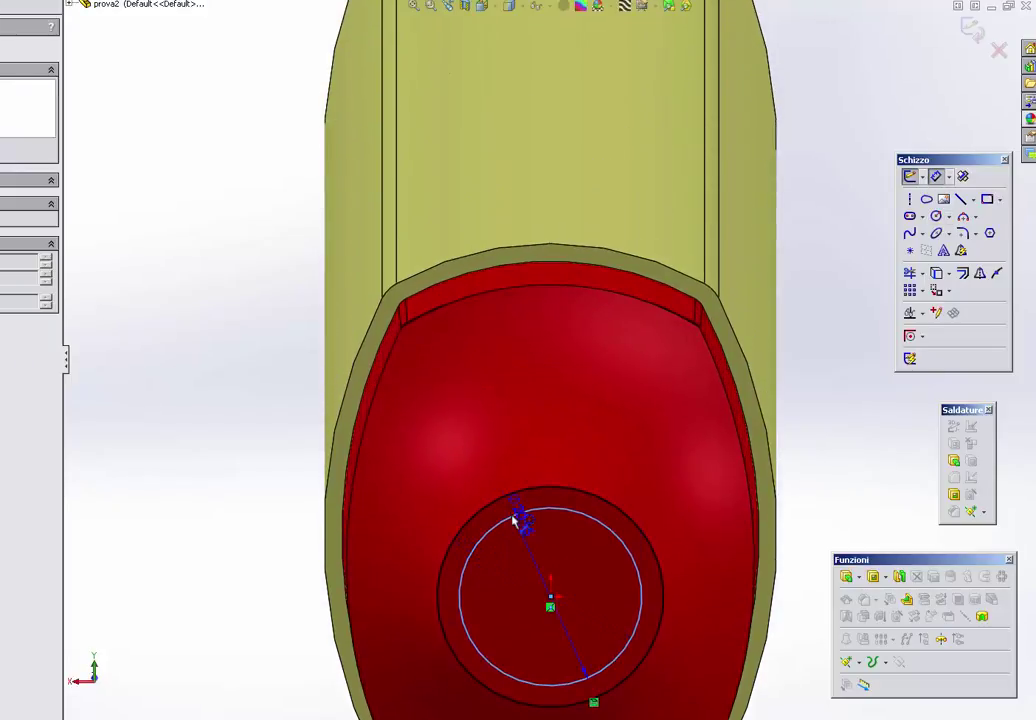
{"action": "left_click", "coordinate": [458, 489]}
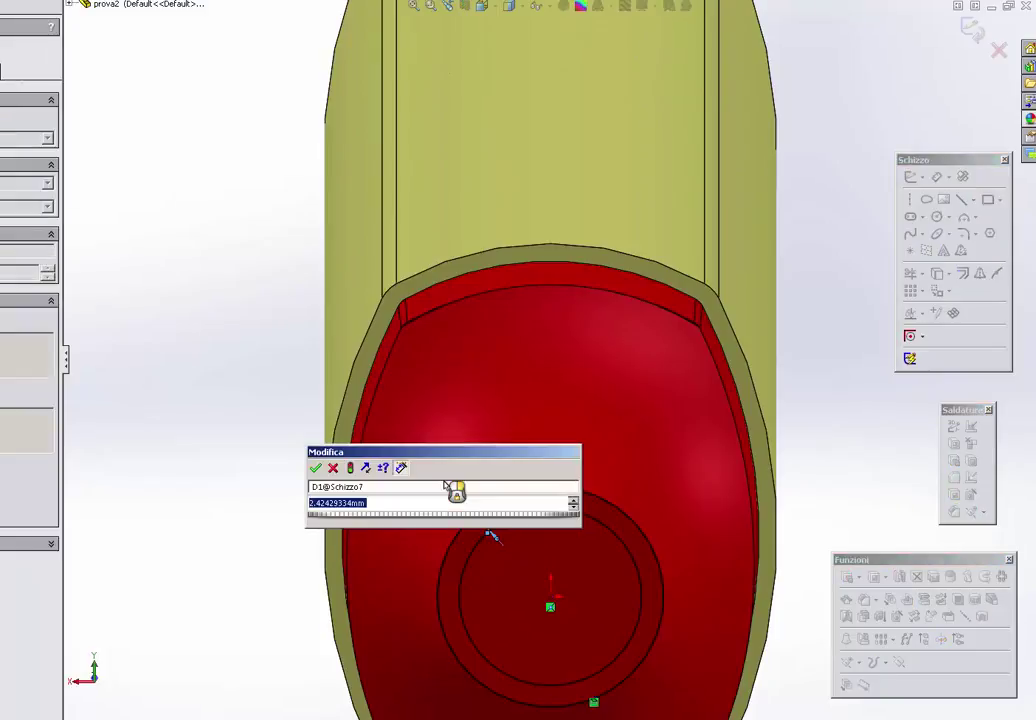
{"action": "type", "text": "2"}
{"action": "key", "text": "Return"}
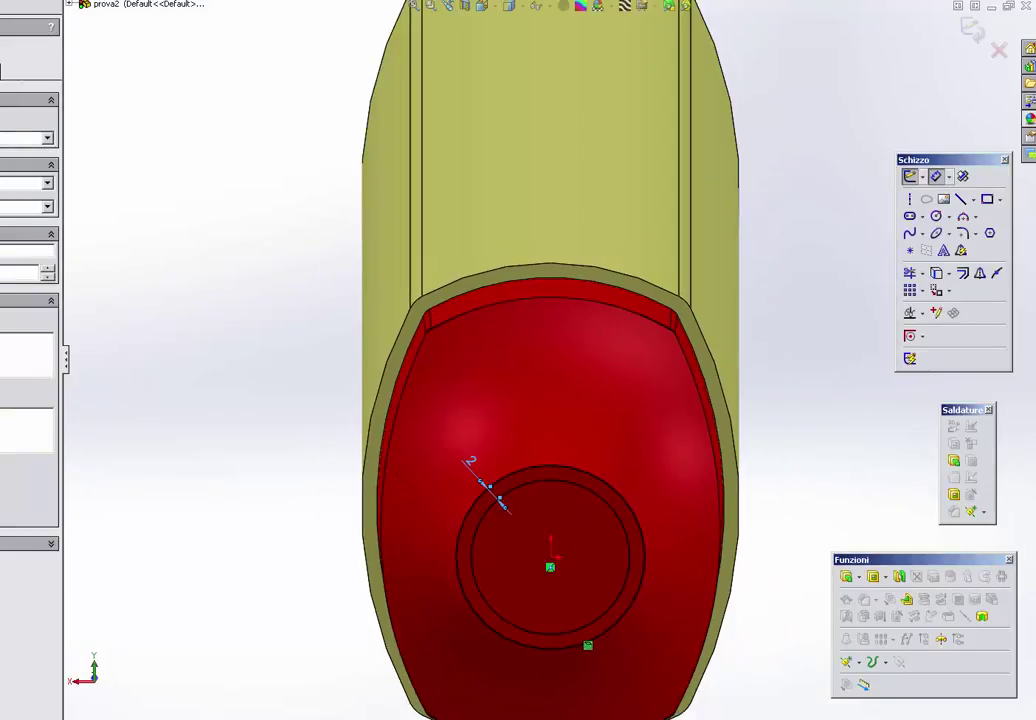
{"action": "scroll", "coordinate": [655, 586], "scroll_direction": "down", "scroll_amount": 3}
{"action": "mouse_move", "coordinate": [655, 586]}
{"action": "middle_mouse_down"}
{"action": "mouse_move", "coordinate": [590, 519]}
{"action": "mouse_move", "coordinate": [532, 562]}
{"action": "middle_mouse_up"}
{"action": "scroll", "coordinate": [442, 562], "scroll_direction": "down", "scroll_amount": 2}
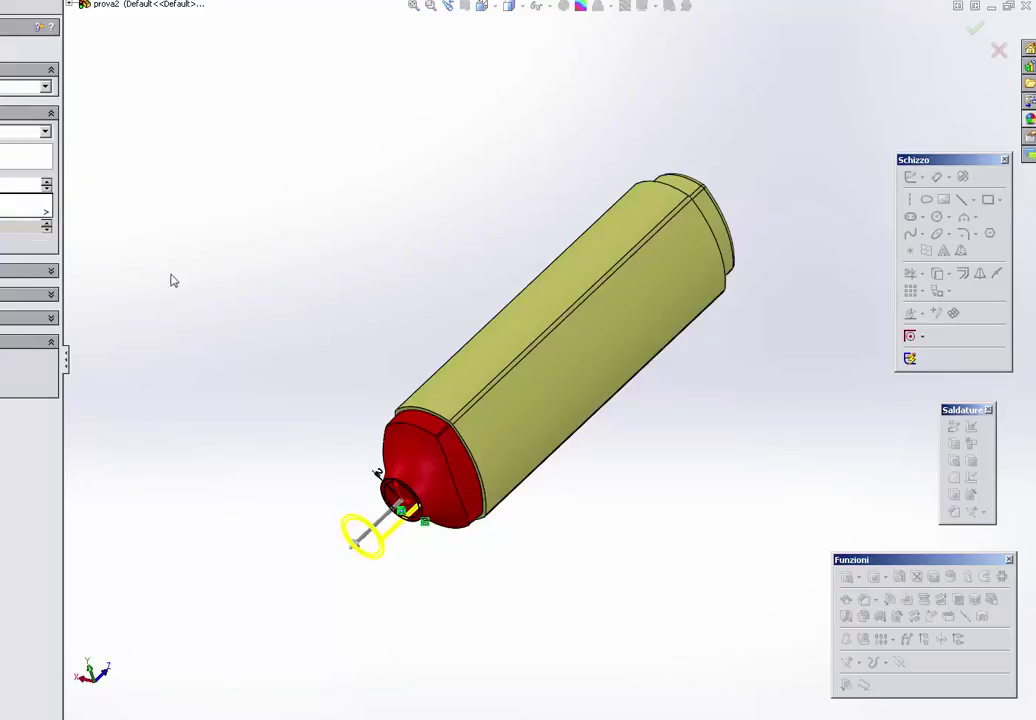
Step: Confirm the Estrusione turning the 2 mm ring sketch into a short hollow neck tube
{"action": "scroll", "coordinate": [210, 285], "scroll_direction": "down", "scroll_amount": 2}
{"action": "scroll", "coordinate": [385, 410], "scroll_direction": "down", "scroll_amount": 1}
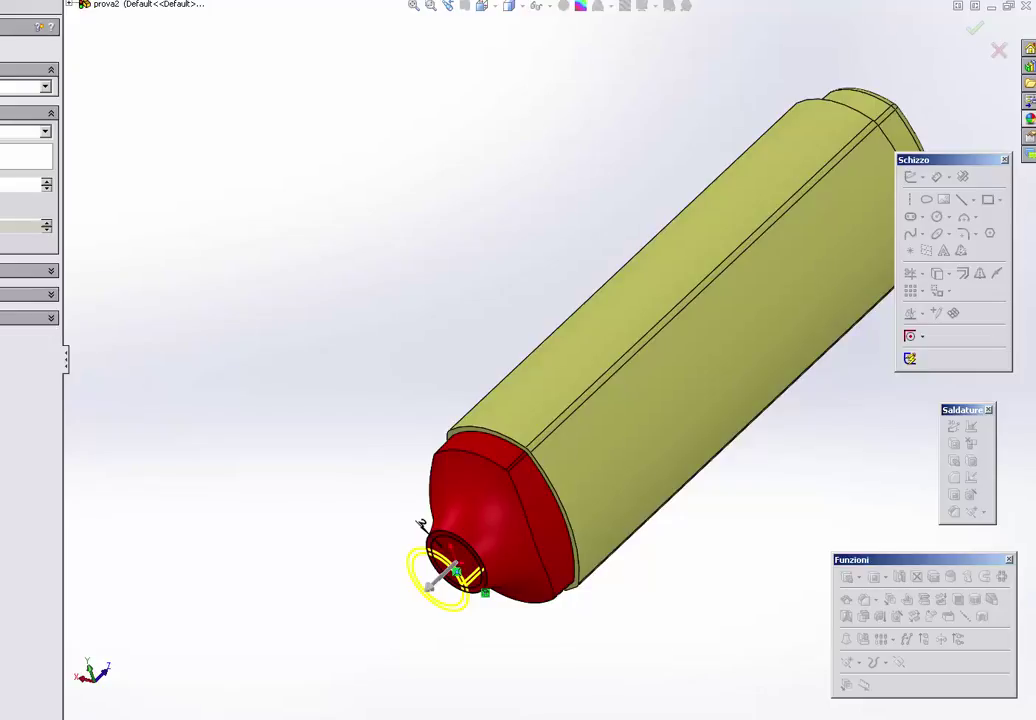
{"action": "key", "text": "Return"}
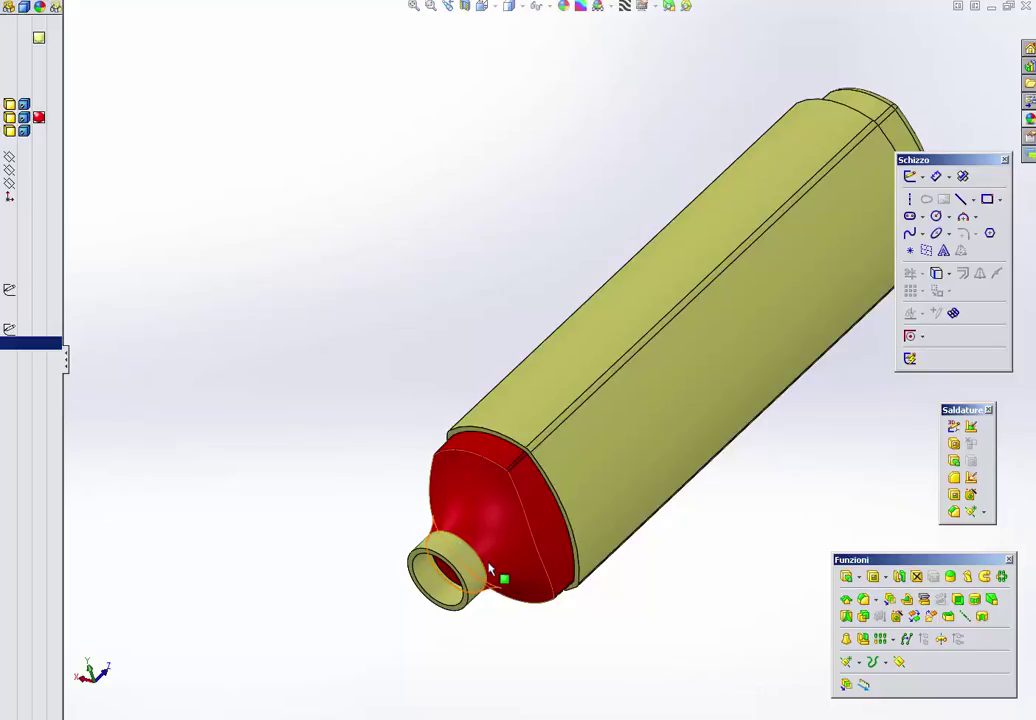
{"action": "middle_click_drag", "start_coordinate": [490, 569], "coordinate": [500, 530]}
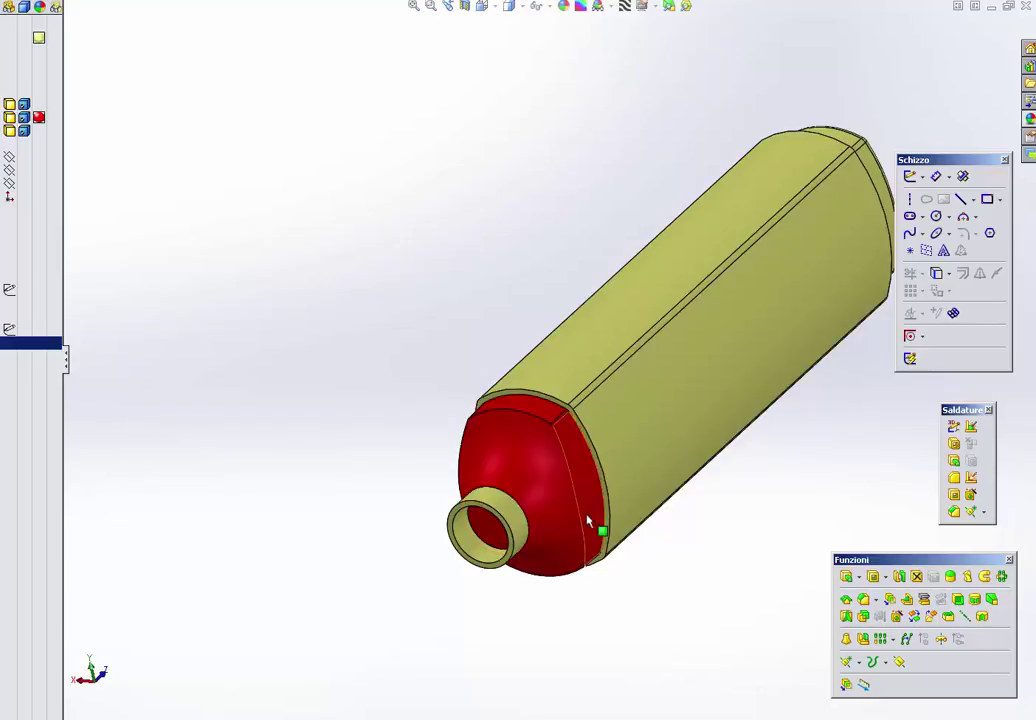
{"action": "mouse_move", "coordinate": [588, 521]}
{"action": "middle_mouse_down"}
{"action": "mouse_move", "coordinate": [412, 481]}
{"action": "mouse_move", "coordinate": [442, 428]}
{"action": "mouse_move", "coordinate": [358, 310]}
{"action": "middle_mouse_up"}
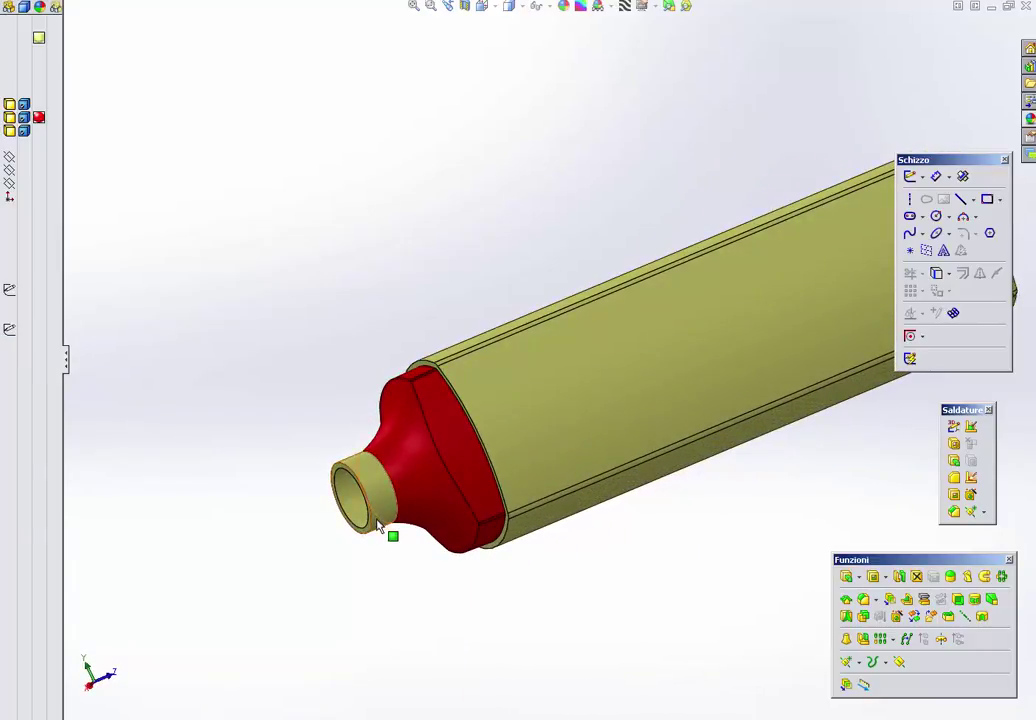
{"action": "middle_click_drag", "start_coordinate": [378, 524], "coordinate": [451, 486]}
{"action": "scroll", "coordinate": [777, 441], "scroll_direction": "up", "scroll_amount": 2}
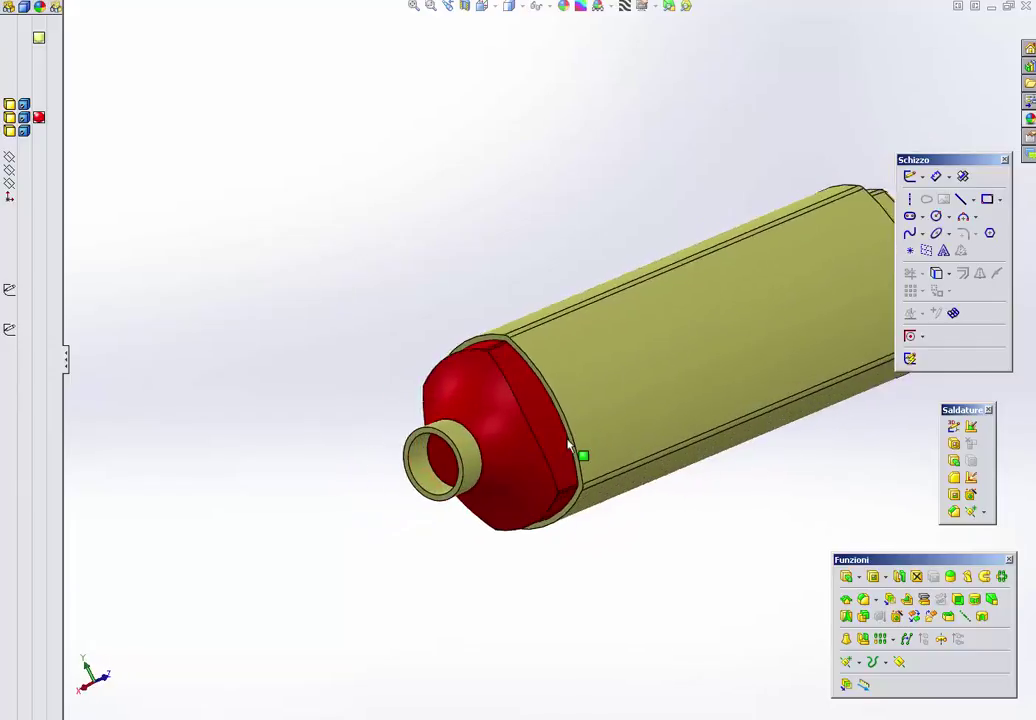
{"action": "scroll", "coordinate": [578, 451], "scroll_direction": "up", "scroll_amount": 2}
{"action": "left_click", "coordinate": [600, 440]}
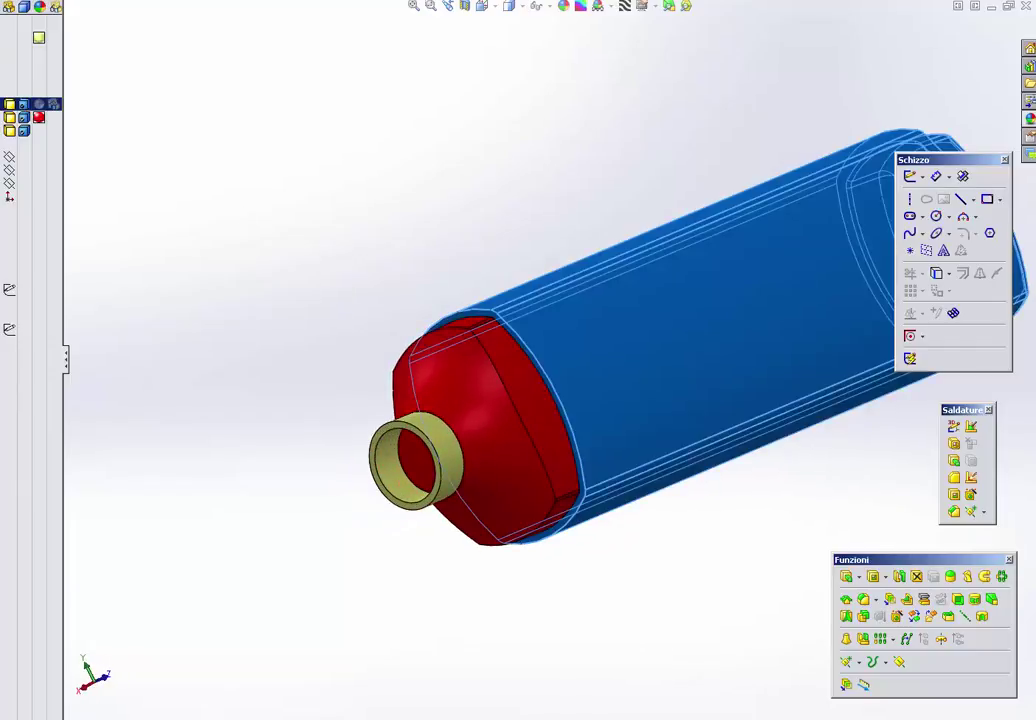
{"action": "right_click", "coordinate": [36, 131]}
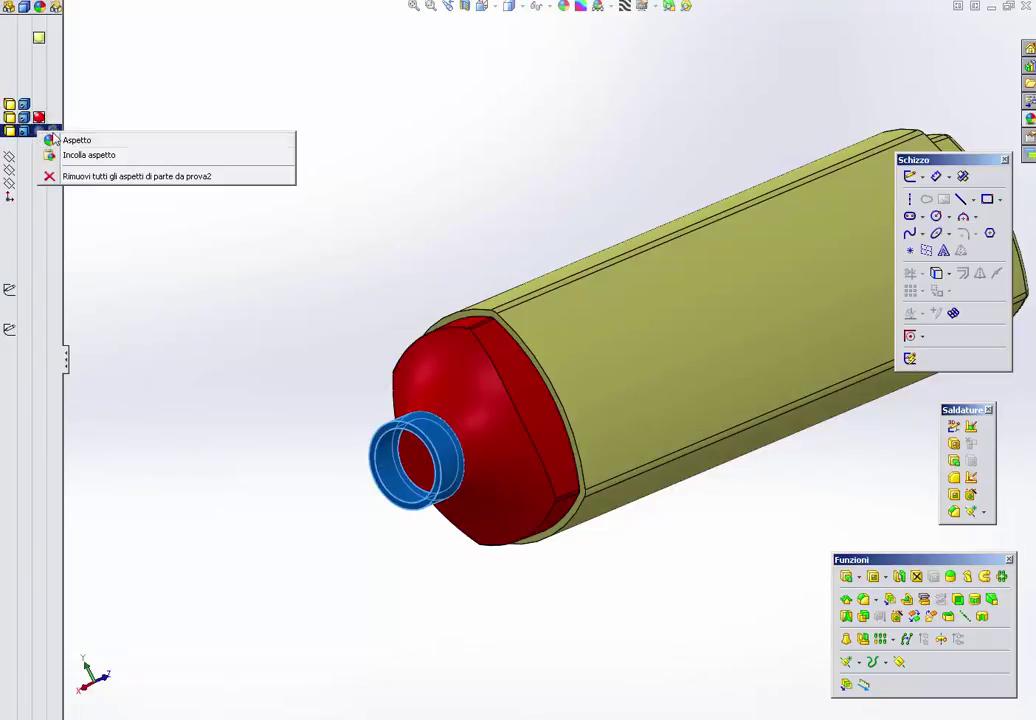
{"action": "left_click", "coordinate": [28, 135]}
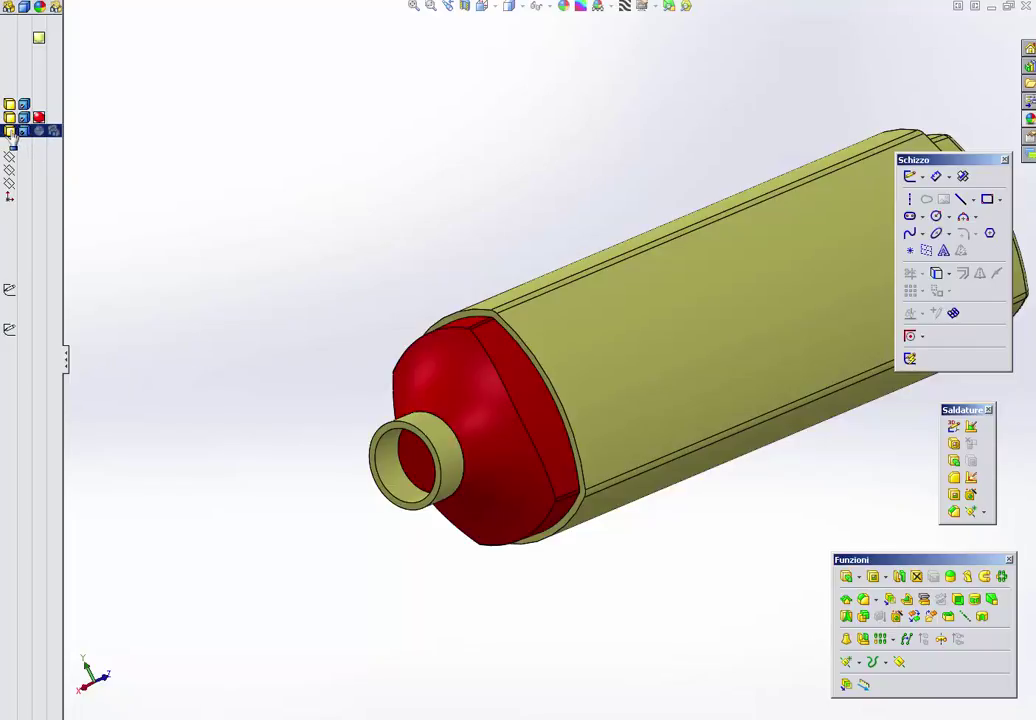
{"action": "left_click", "coordinate": [66, 360]}
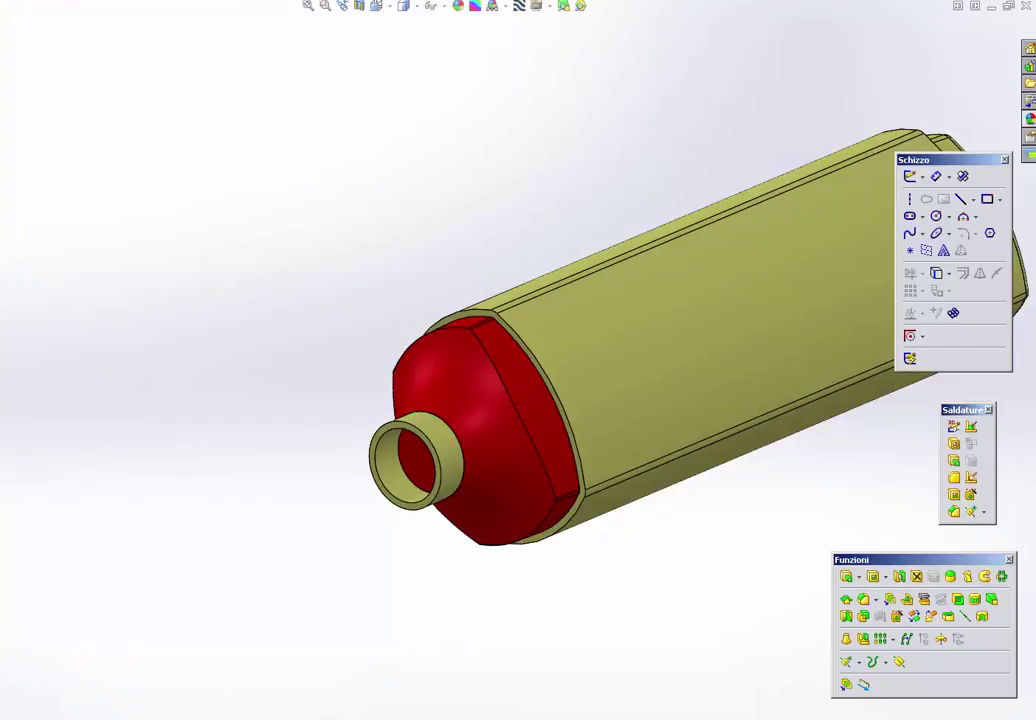
{"action": "key", "text": "F9"}
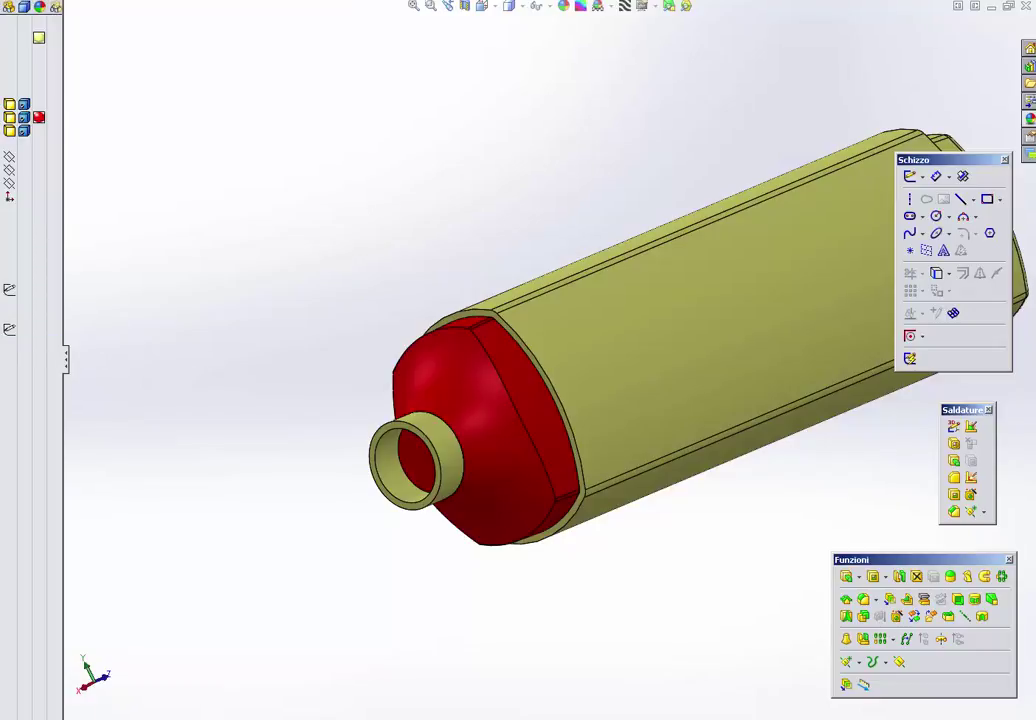
{"action": "key", "text": "F9"}
{"action": "key", "text": "F9"}
{"action": "left_click", "coordinate": [30, 104]}
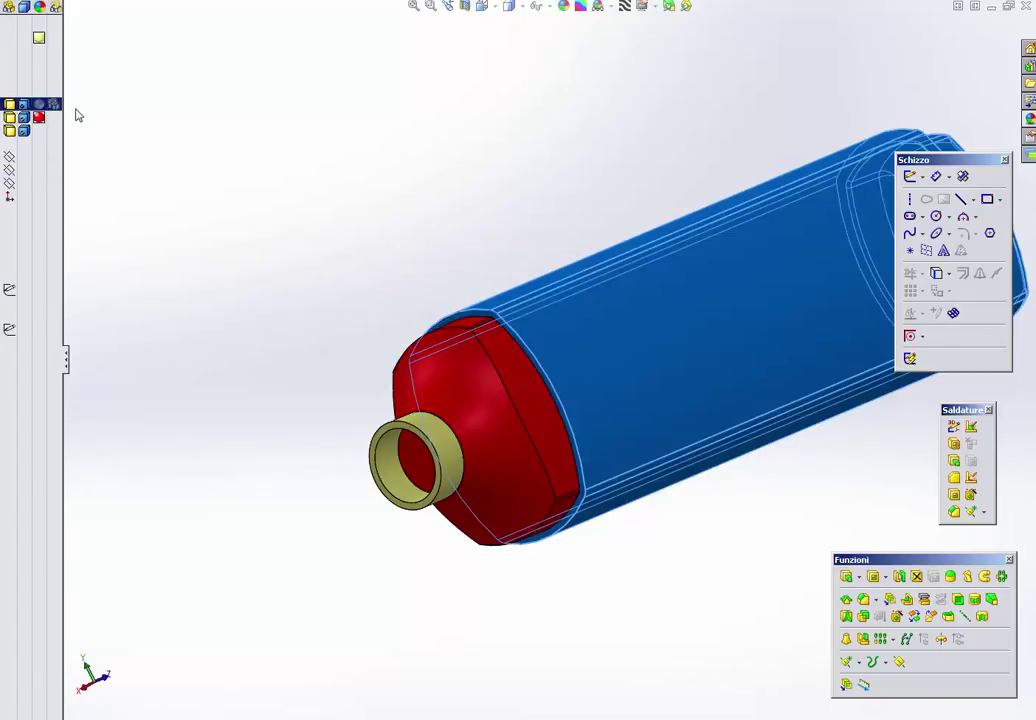
{"action": "left_click", "coordinate": [8, 105]}
{"action": "left_click", "coordinate": [9, 105]}
{"action": "left_click", "coordinate": [9, 105]}
{"action": "left_click", "coordinate": [321, 241]}
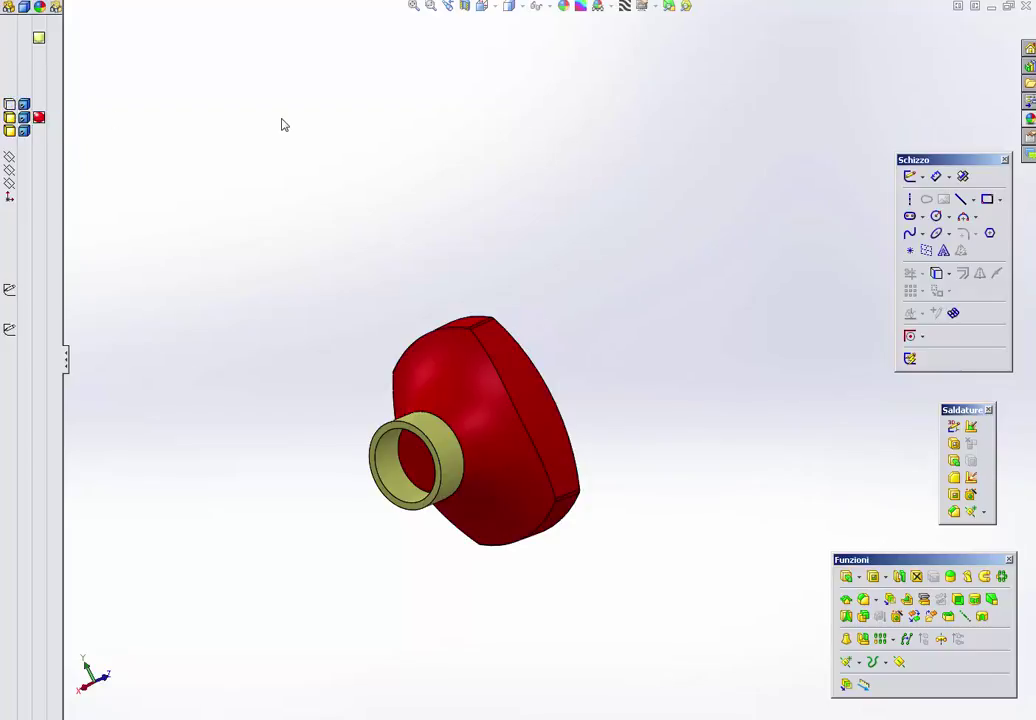
{"action": "left_click", "coordinate": [9, 105]}
{"action": "left_click", "coordinate": [208, 108]}
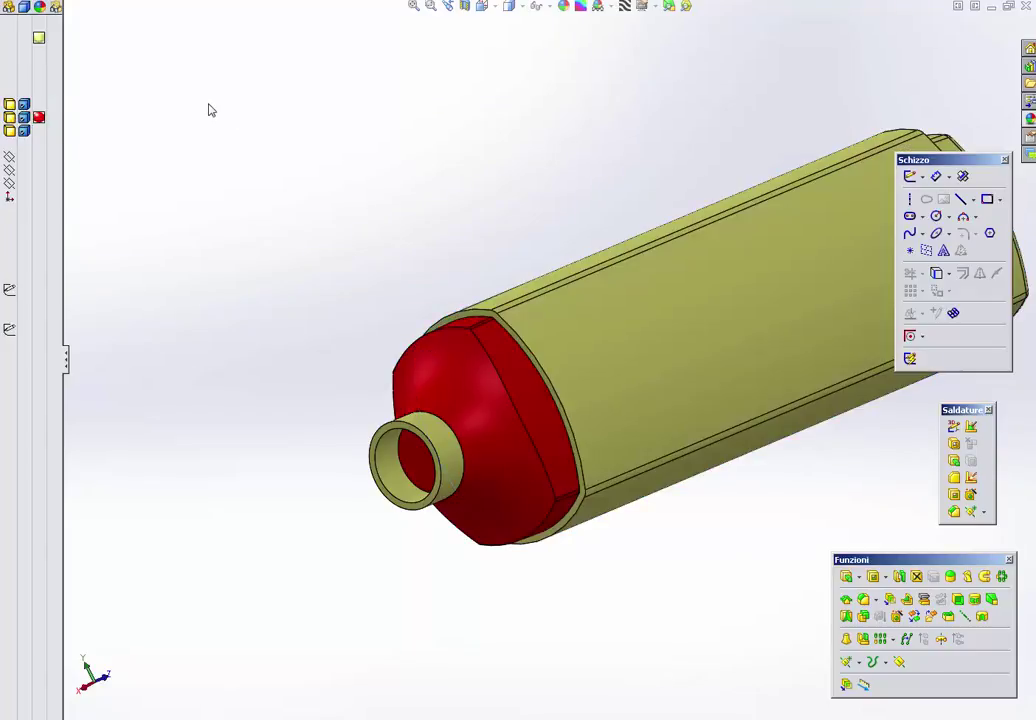
Step: Give the main oval body a green Aspetto and restore its opaque display
{"action": "right_click", "coordinate": [30, 103]}
{"action": "left_click", "coordinate": [77, 110]}
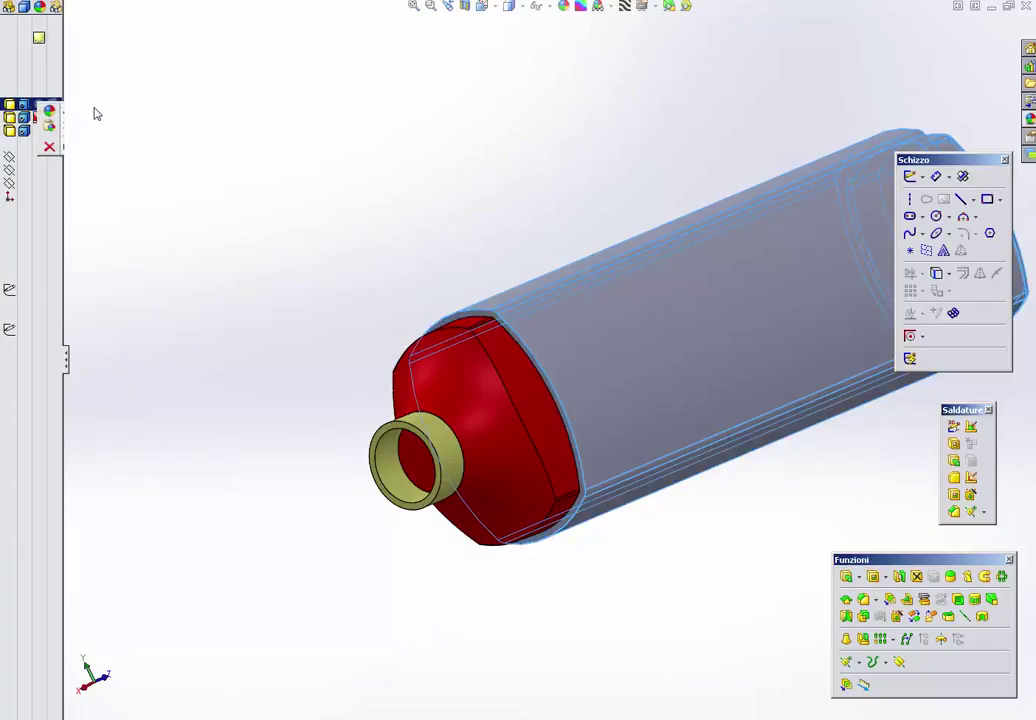
{"action": "left_click", "coordinate": [20, 396]}
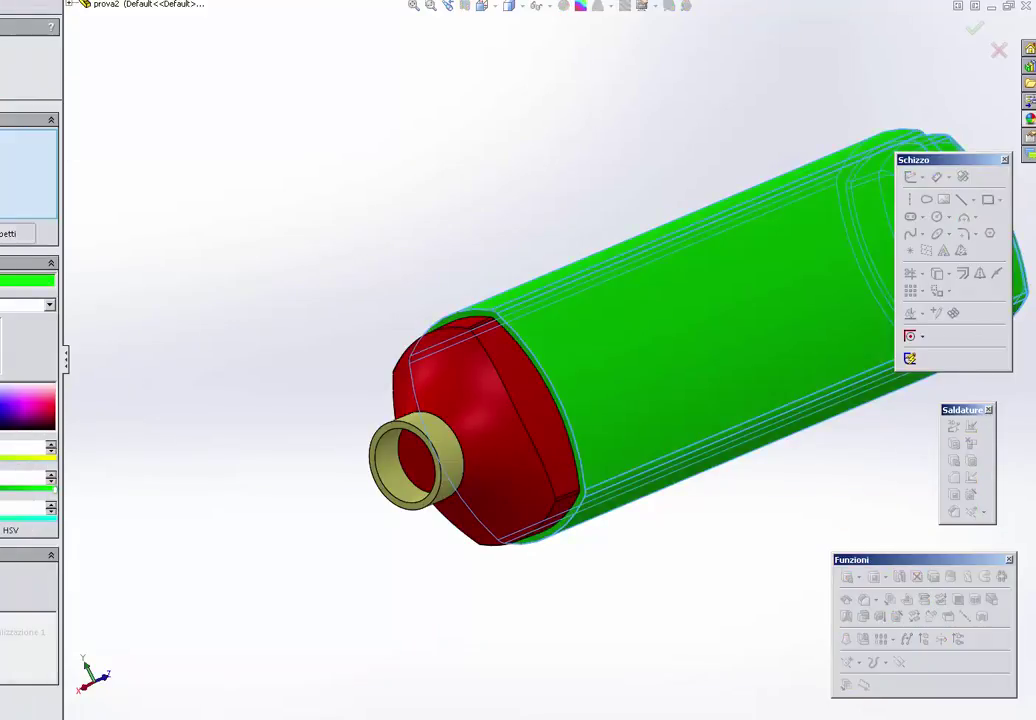
{"action": "key", "text": "Return"}
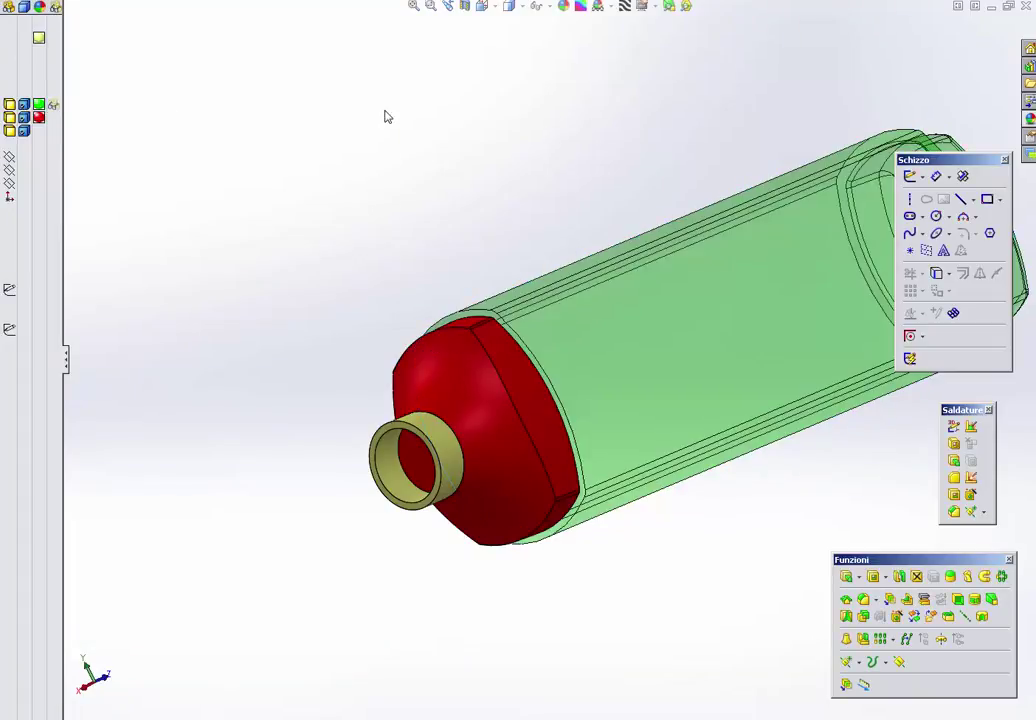
{"action": "mouse_move", "coordinate": [324, 157]}
{"action": "middle_mouse_down"}
{"action": "mouse_move", "coordinate": [315, 189]}
{"action": "mouse_move", "coordinate": [224, 284]}
{"action": "middle_mouse_up"}
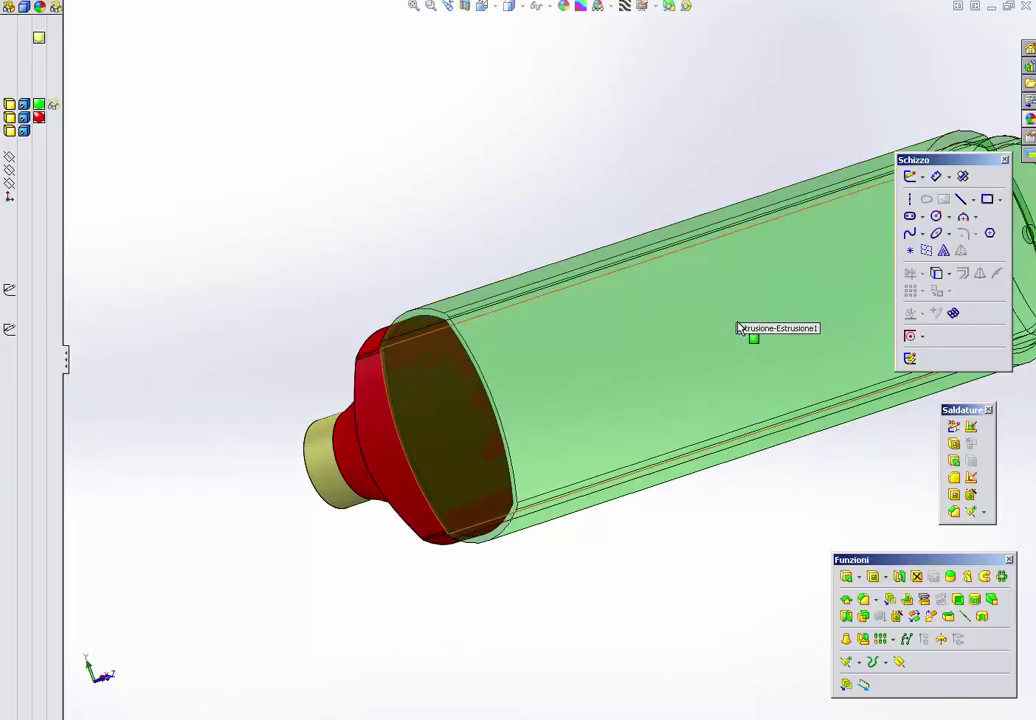
{"action": "left_click", "coordinate": [54, 106]}
{"action": "left_click", "coordinate": [128, 110]}
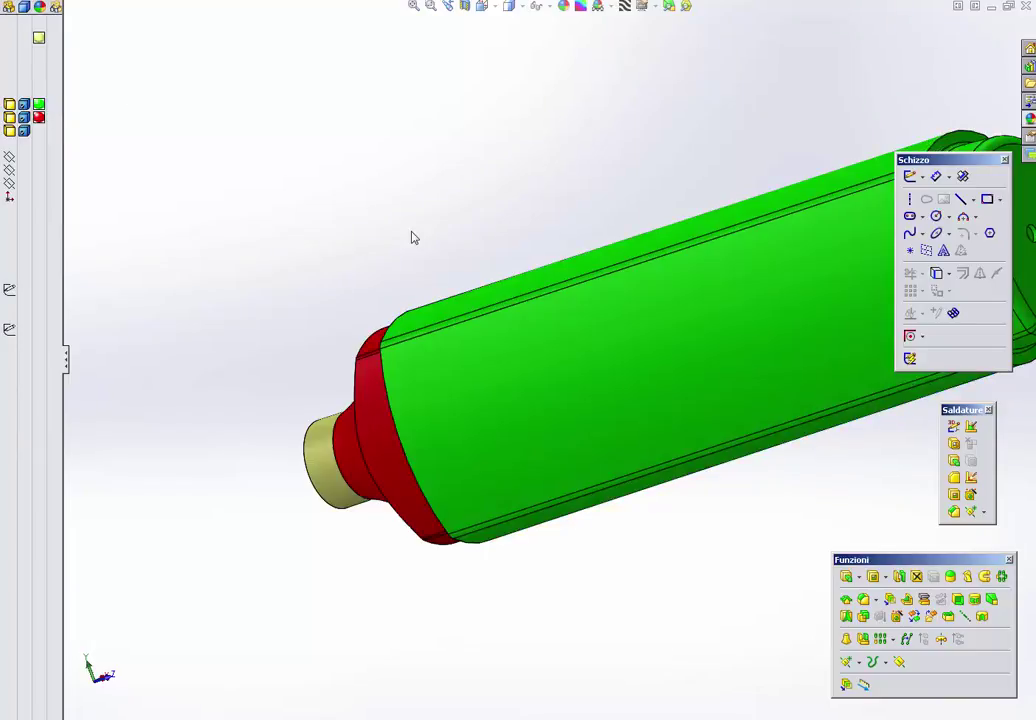
{"action": "scroll", "coordinate": [493, 365], "scroll_direction": "up", "scroll_amount": 5}
{"action": "middle_click_drag", "start_coordinate": [493, 365], "coordinate": [347, 347]}
{"action": "scroll", "coordinate": [580, 427], "scroll_direction": "up", "scroll_amount": 2}
Step: Check the green body and red flared foot by selecting them in the tree, then clear the selection
{"action": "scroll", "coordinate": [580, 427], "scroll_direction": "down", "scroll_amount": 3}
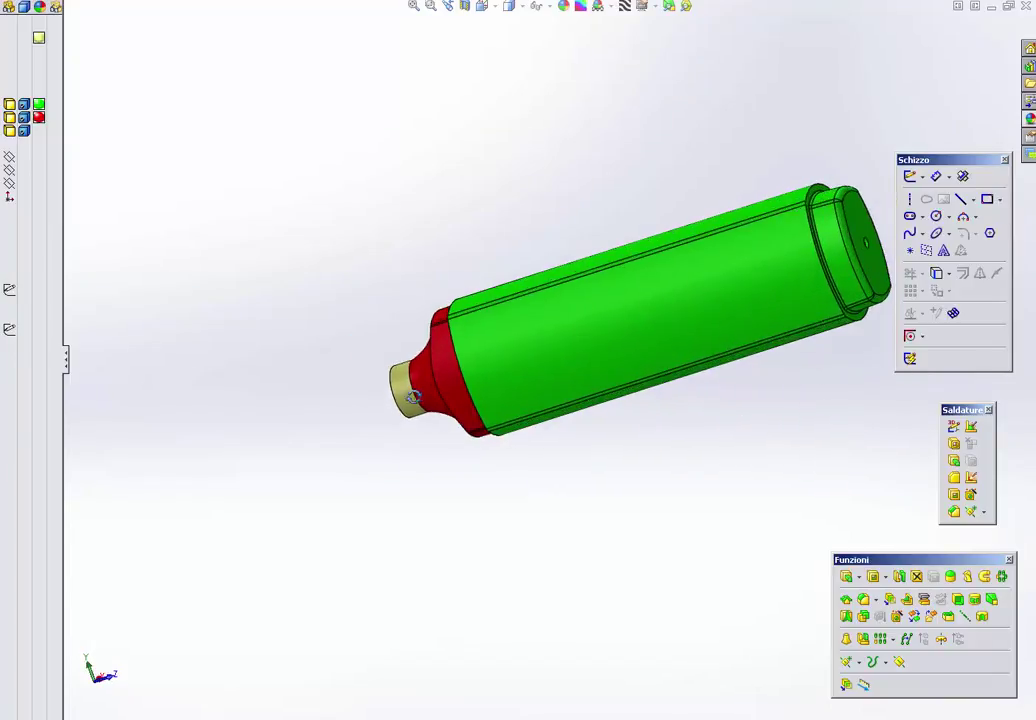
{"action": "middle_click_drag", "start_coordinate": [580, 427], "coordinate": [665, 342]}
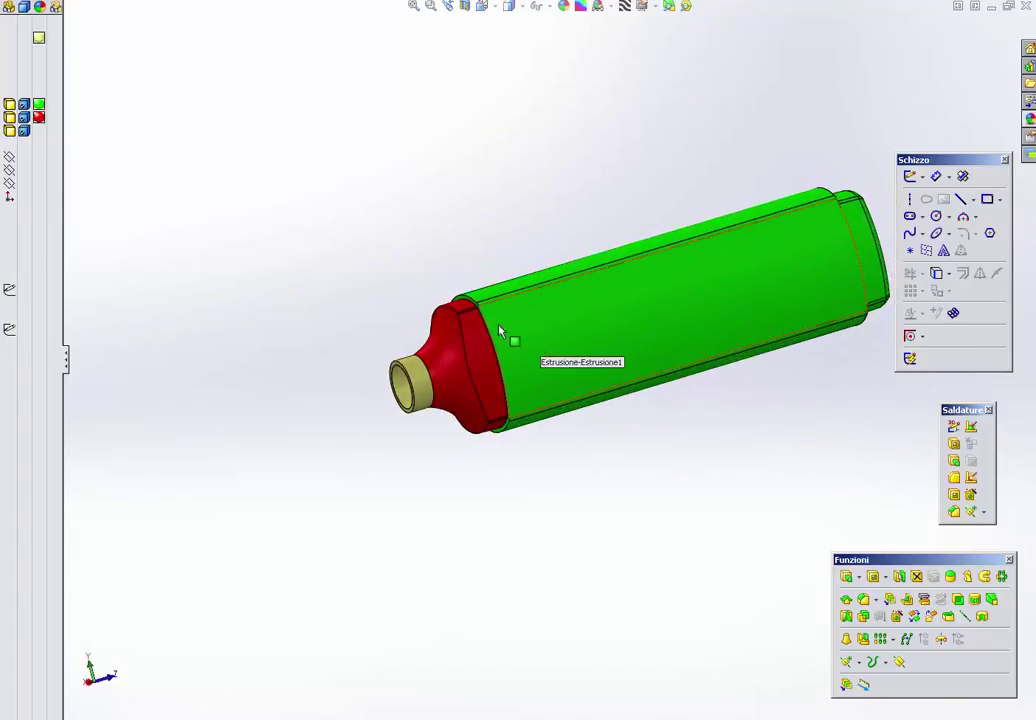
{"action": "left_click", "coordinate": [54, 104]}
{"action": "left_click", "coordinate": [30, 117]}
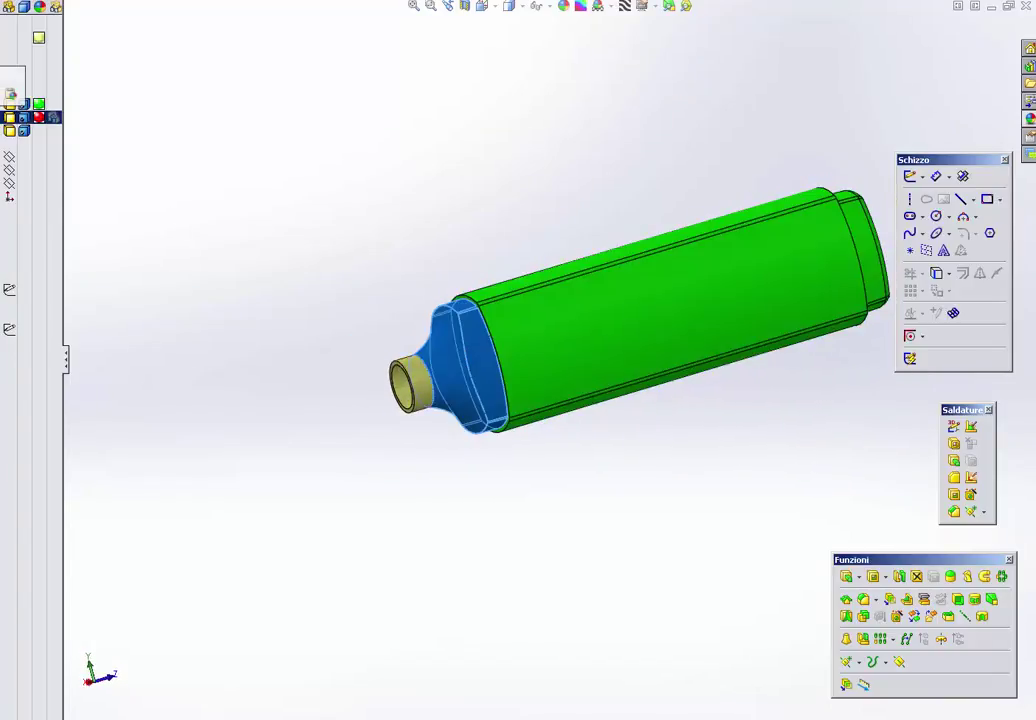
{"action": "left_click", "coordinate": [30, 104]}
{"action": "left_click", "coordinate": [30, 117]}
{"action": "left_click", "coordinate": [335, 300]}
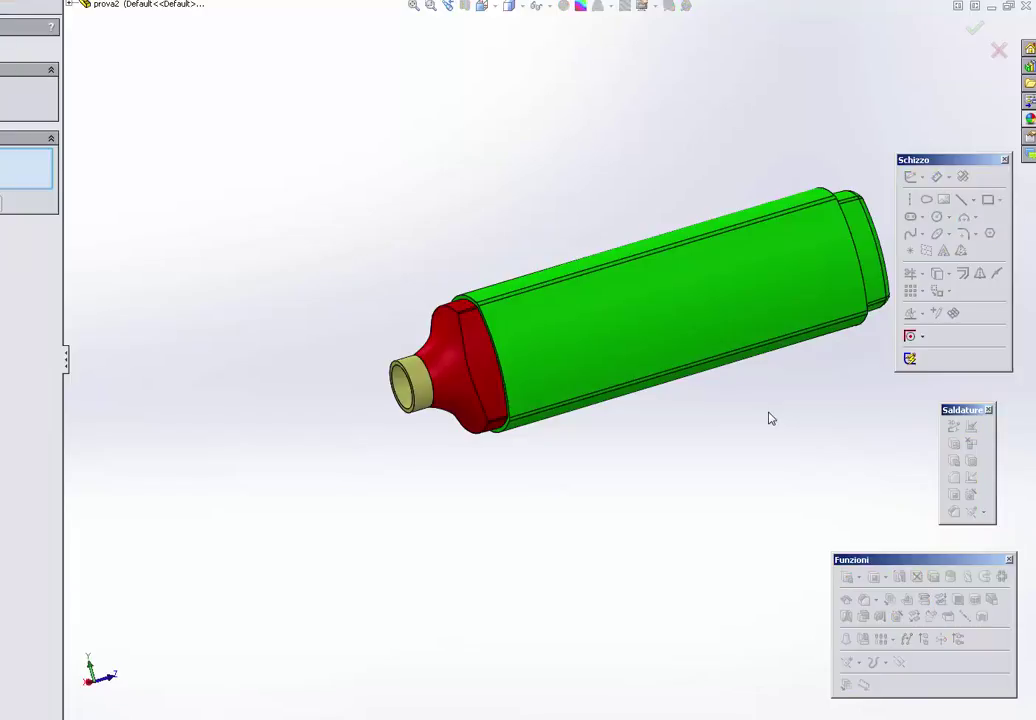
{"action": "key", "text": "Escape"}
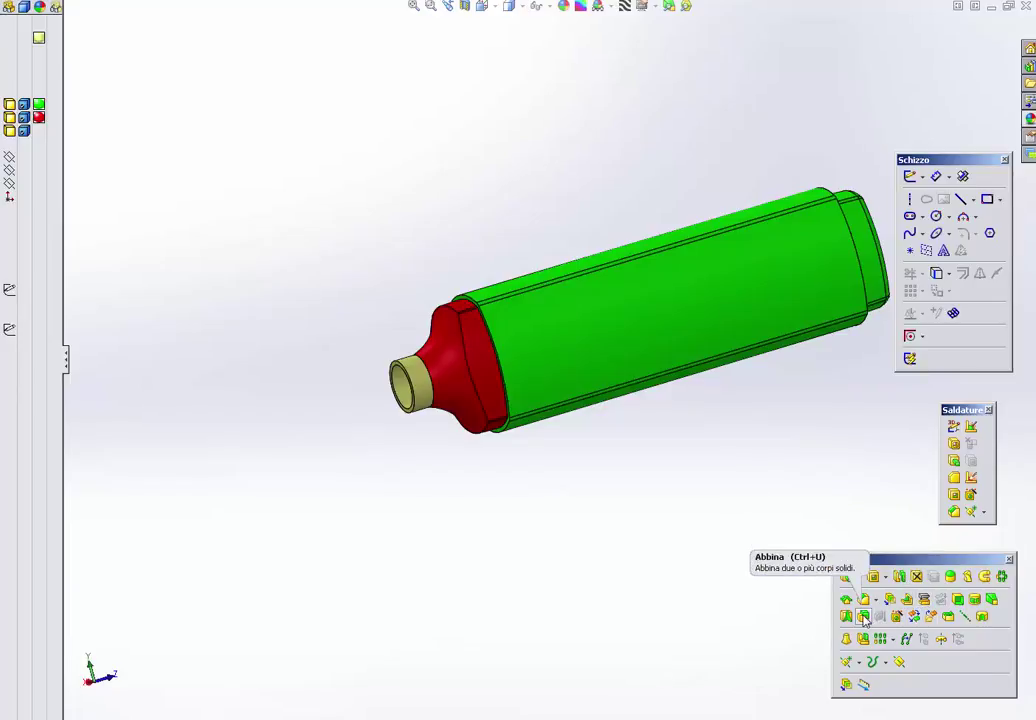
Step: Combine the green body, red foot and neck with Abbina into one solid
{"action": "left_click", "coordinate": [863, 617]}
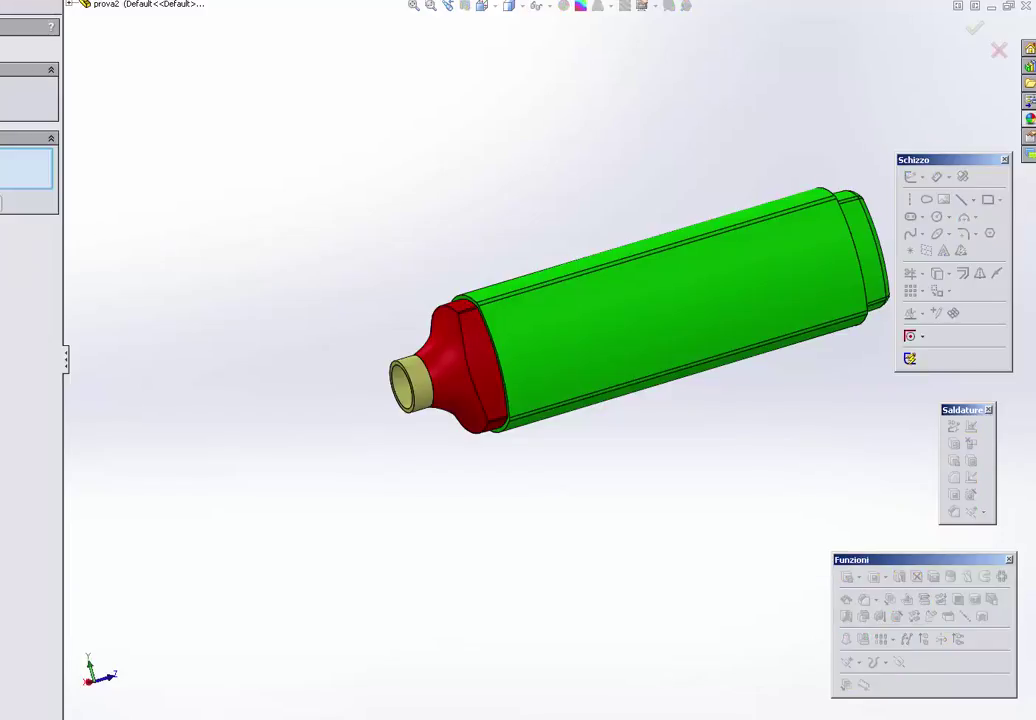
{"action": "left_click", "coordinate": [650, 318]}
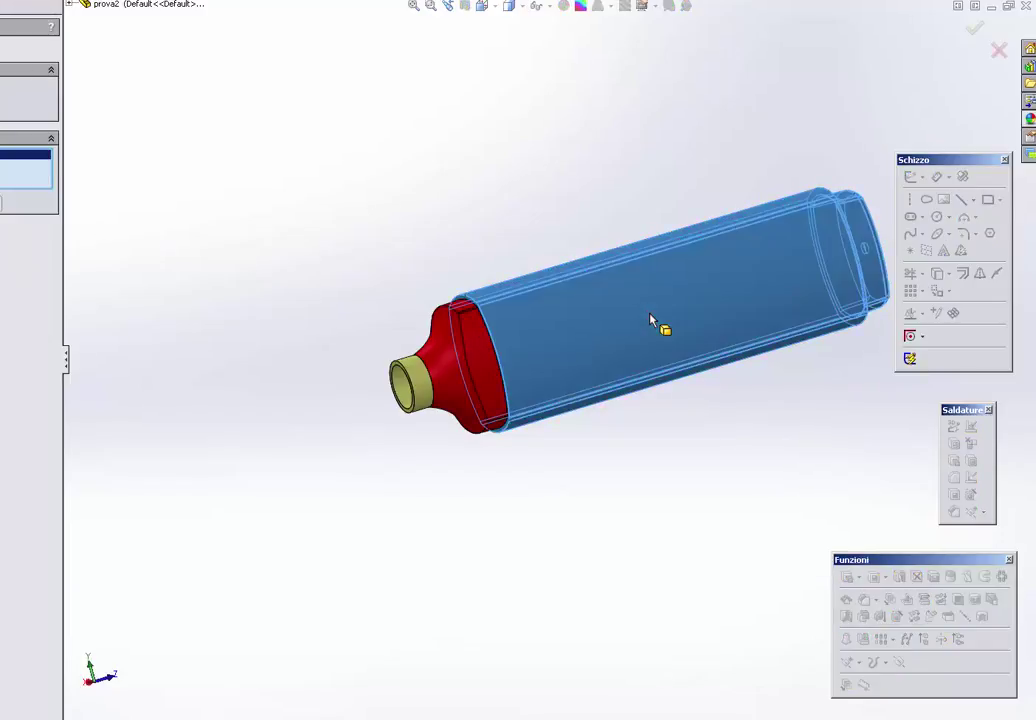
{"action": "left_click", "coordinate": [495, 324]}
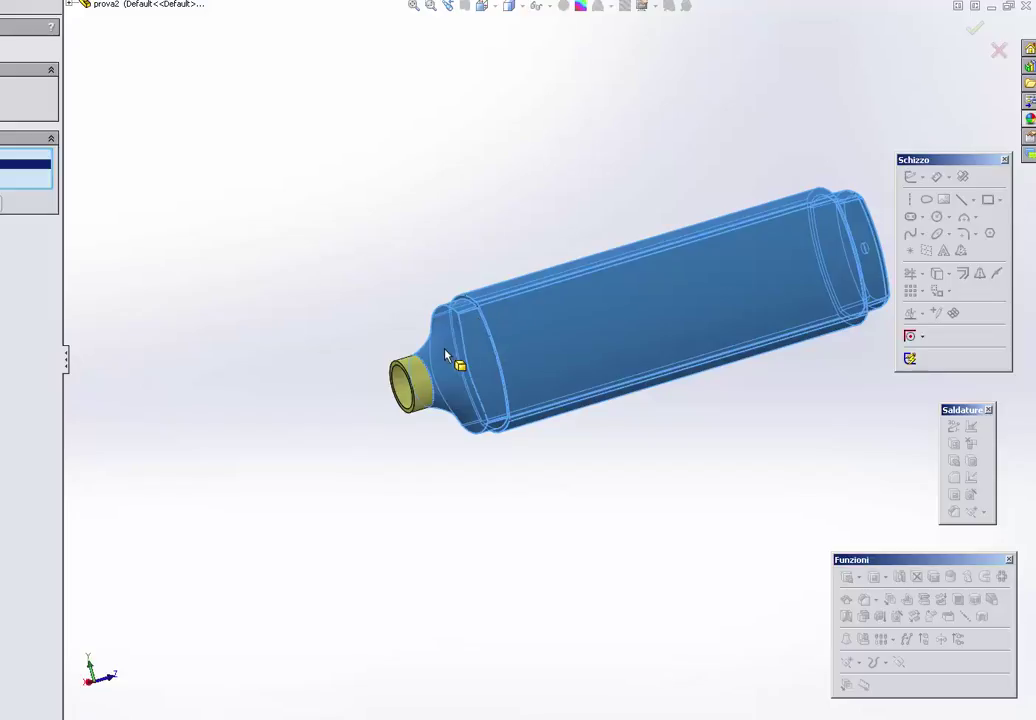
{"action": "left_click", "coordinate": [420, 378]}
{"action": "key", "text": "Return"}
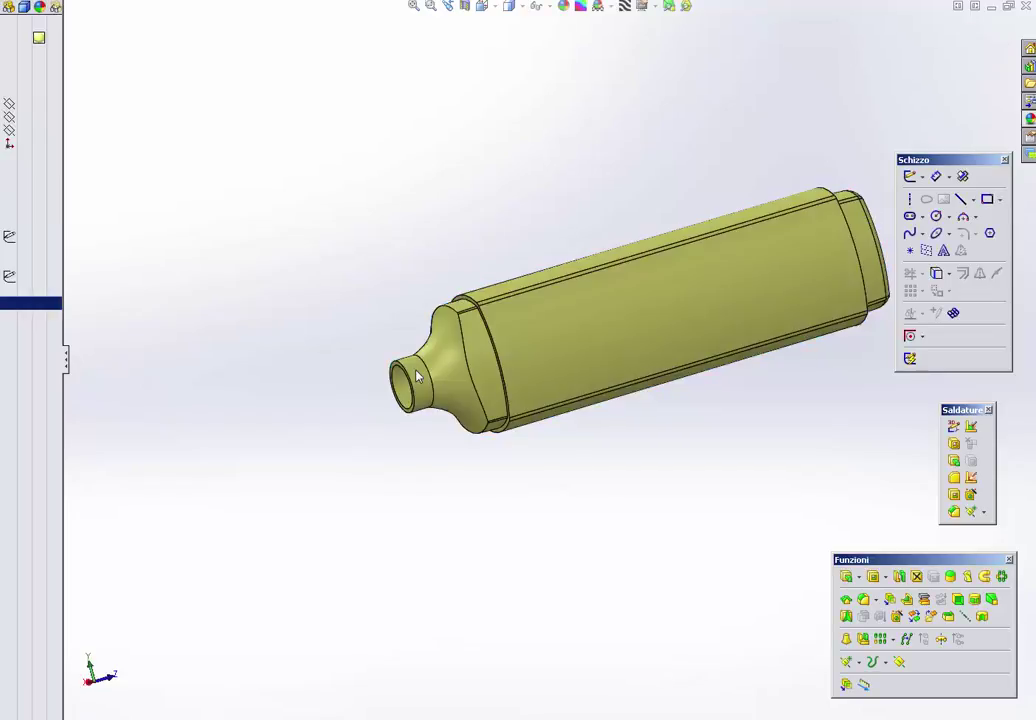
Step: Apply a green Aspetto to the entire combined part from its top tree item
{"action": "middle_click_drag", "start_coordinate": [382, 351], "coordinate": [400, 340]}
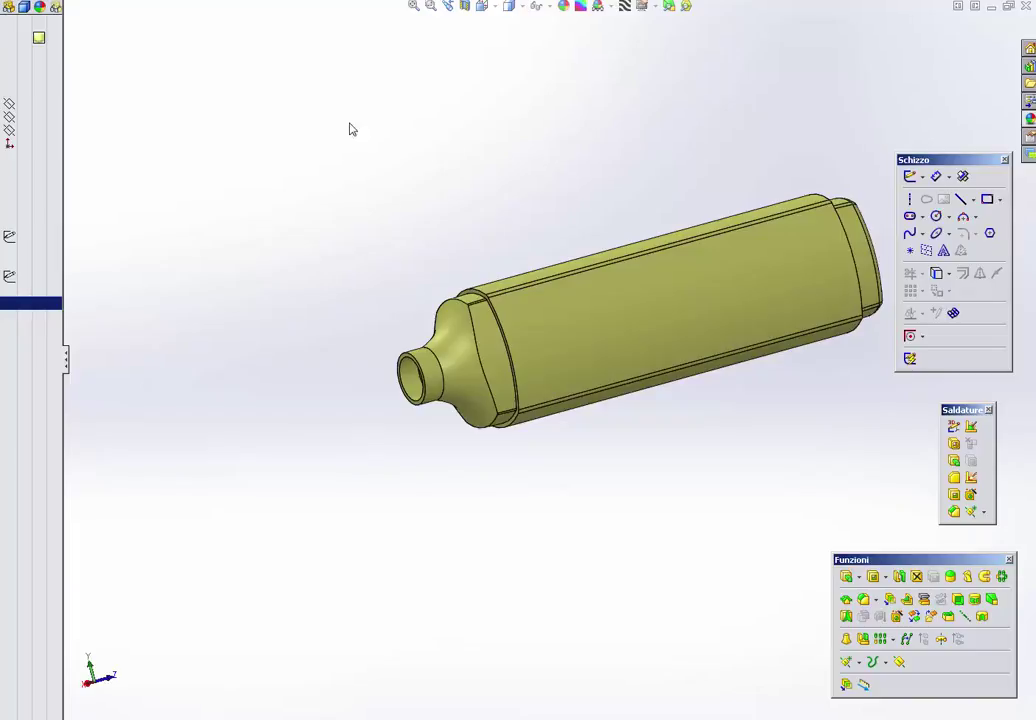
{"action": "mouse_move", "coordinate": [350, 129]}
{"action": "middle_mouse_down"}
{"action": "mouse_move", "coordinate": [504, 141]}
{"action": "mouse_move", "coordinate": [527, 125]}
{"action": "middle_mouse_up"}
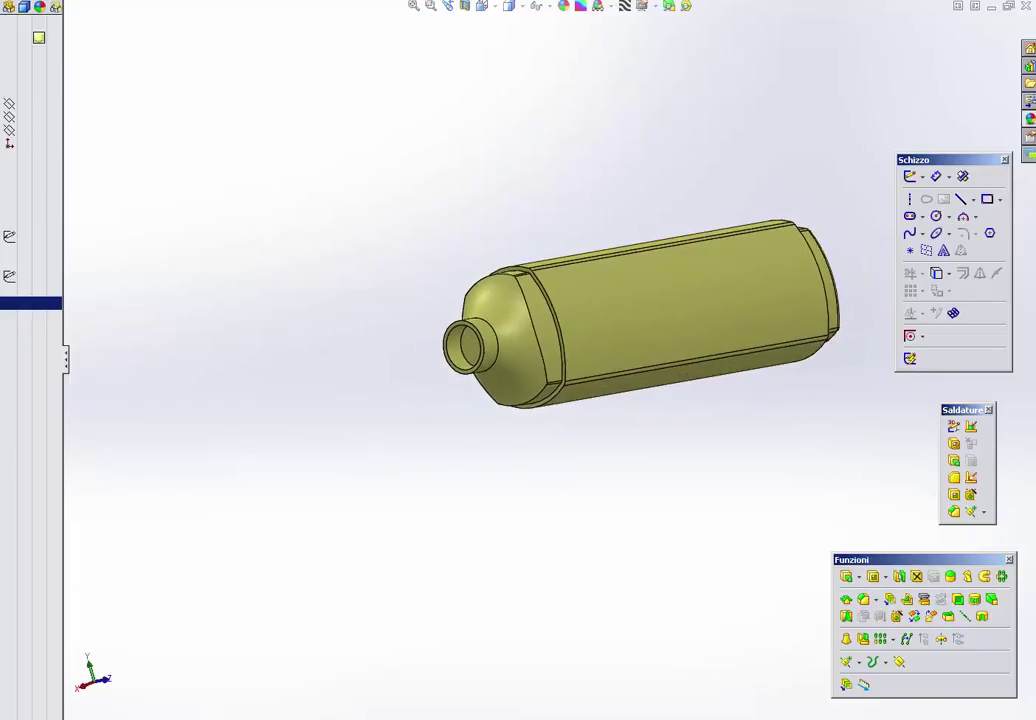
{"action": "right_click", "coordinate": [40, 37]}
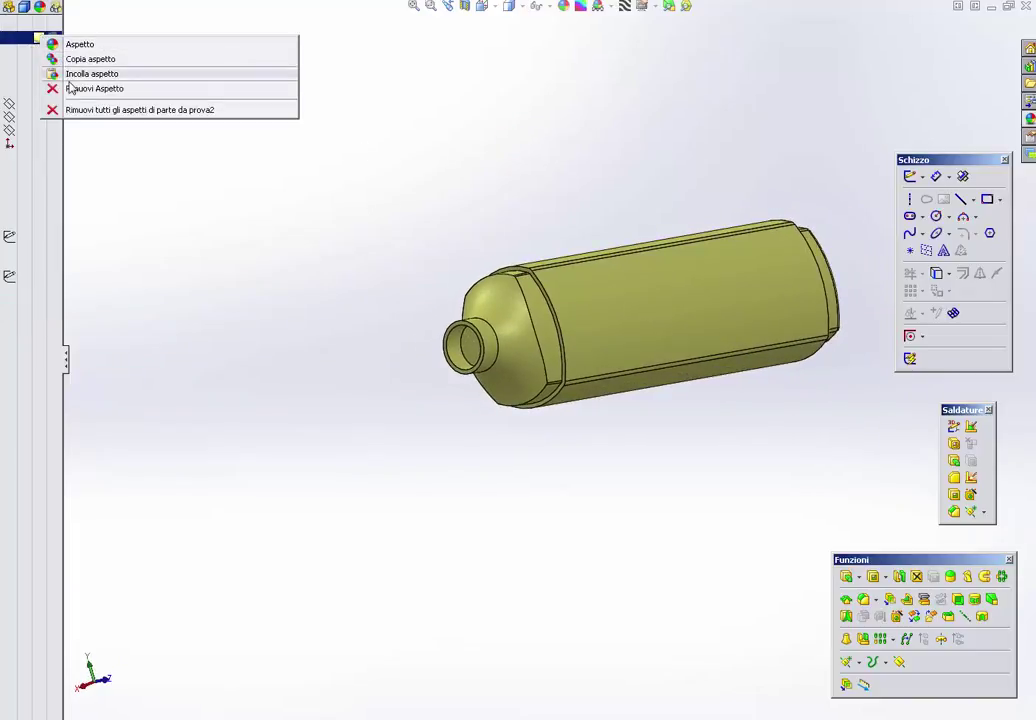
{"action": "left_click", "coordinate": [44, 43]}
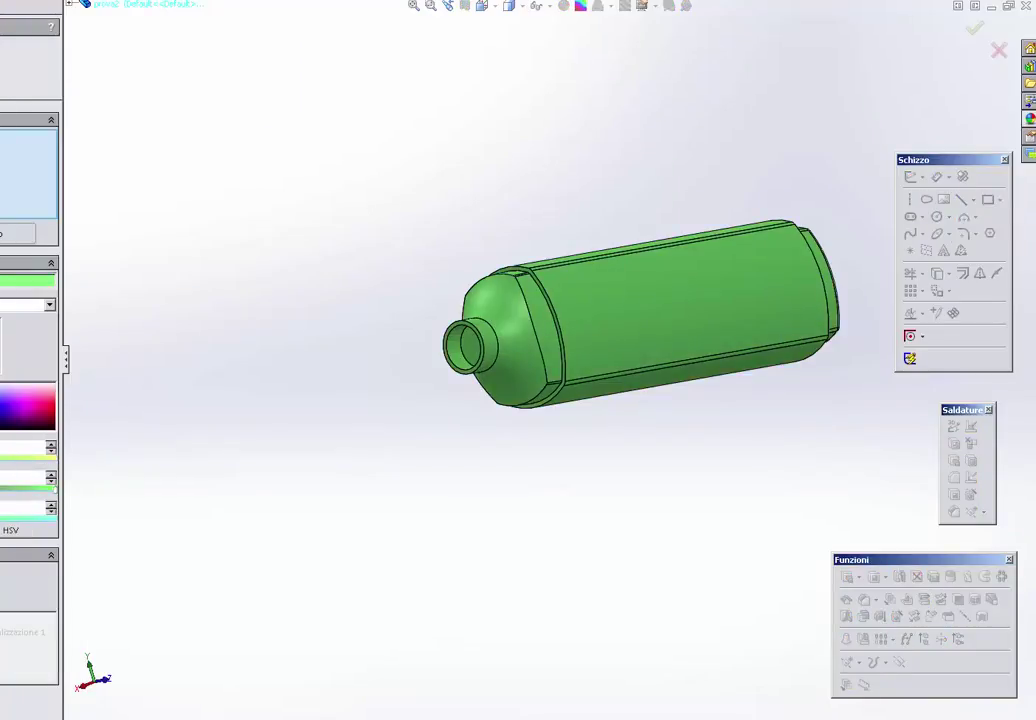
{"action": "left_click", "coordinate": [974, 28]}
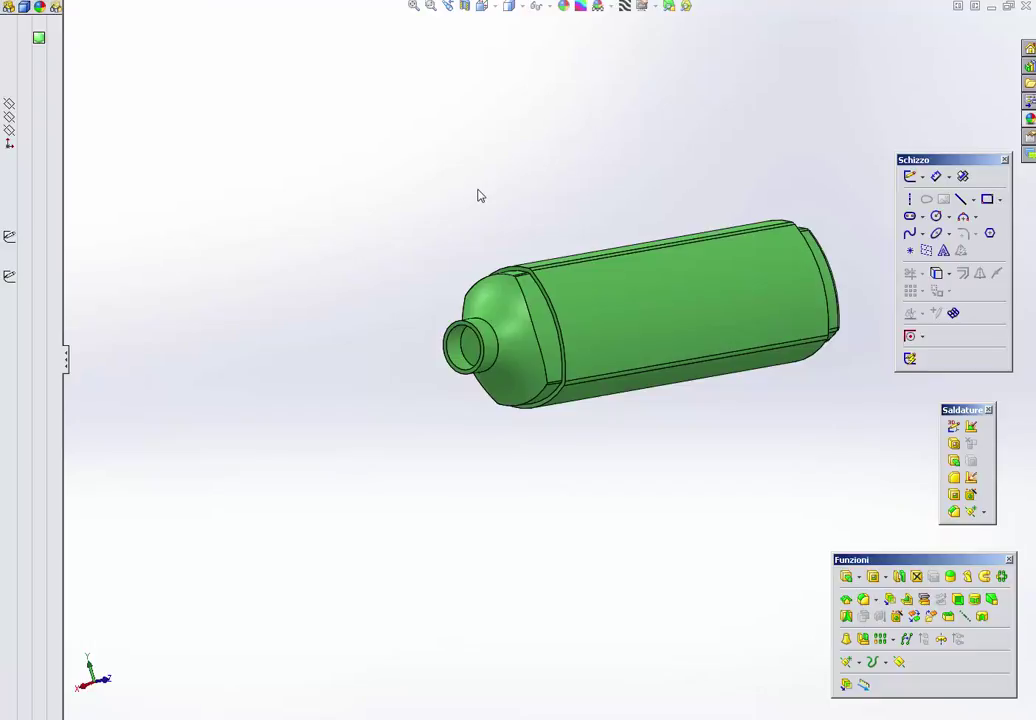
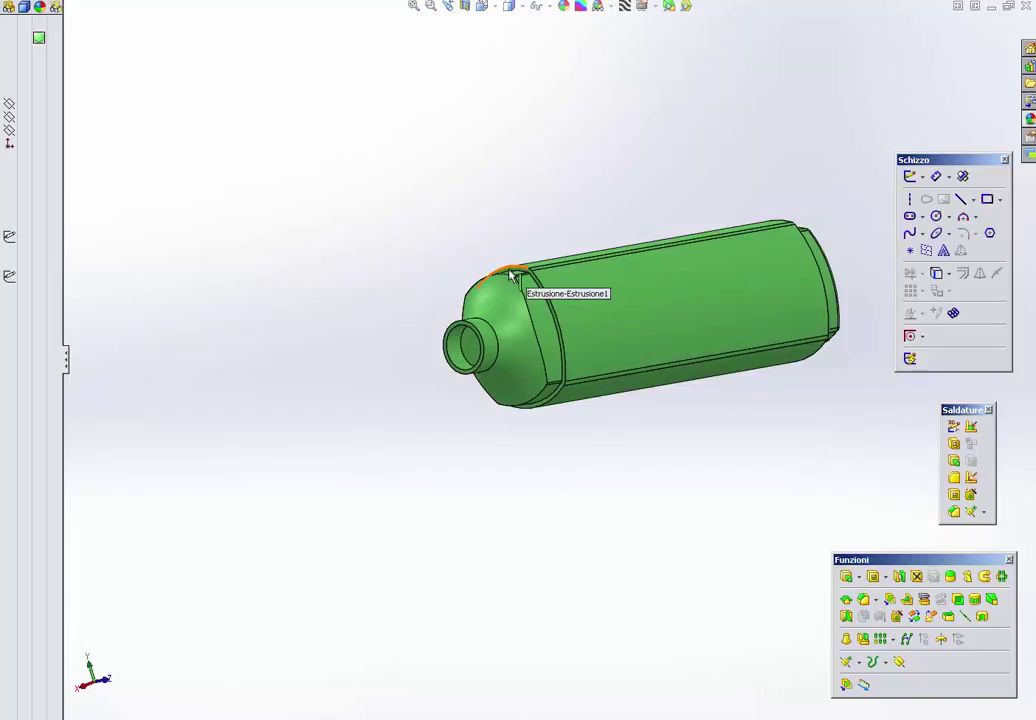
Step: Start a sketch on the nozzle's inner end face, viewed normal to it
{"action": "middle_click_drag", "start_coordinate": [510, 275], "coordinate": [525, 240]}
{"action": "scroll", "coordinate": [511, 342], "scroll_direction": "down", "scroll_amount": 3}
{"action": "scroll", "coordinate": [500, 355], "scroll_direction": "down", "scroll_amount": 2}
{"action": "left_click", "coordinate": [500, 355]}
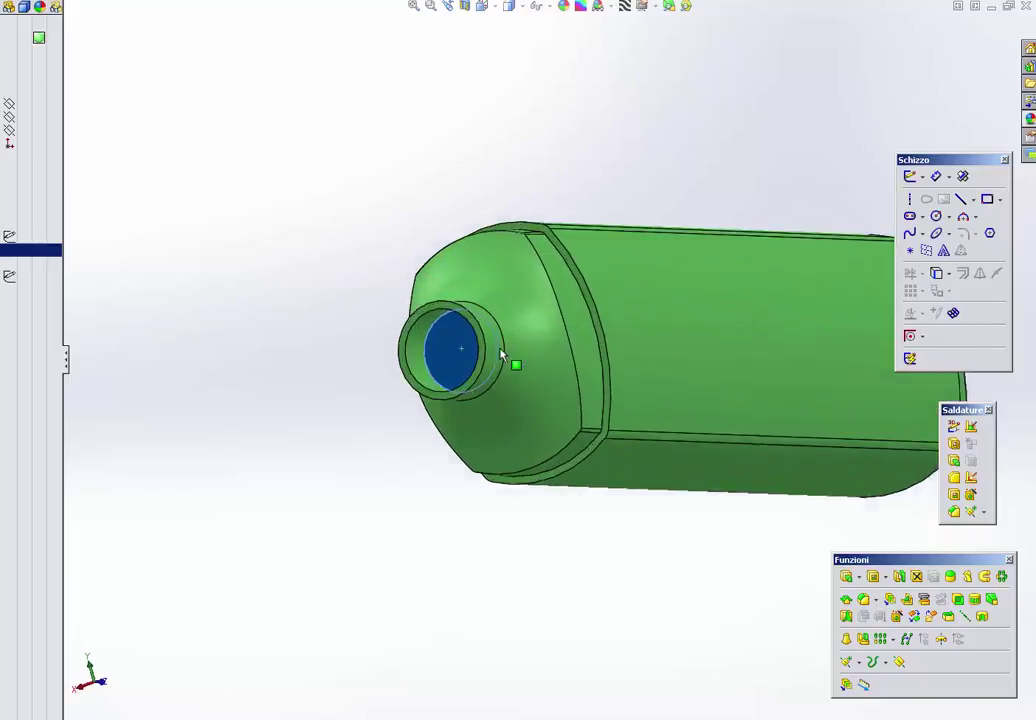
{"action": "key", "text": "ctrl+8"}
{"action": "left_click", "coordinate": [266, 139]}
{"action": "left_click", "coordinate": [546, 346]}
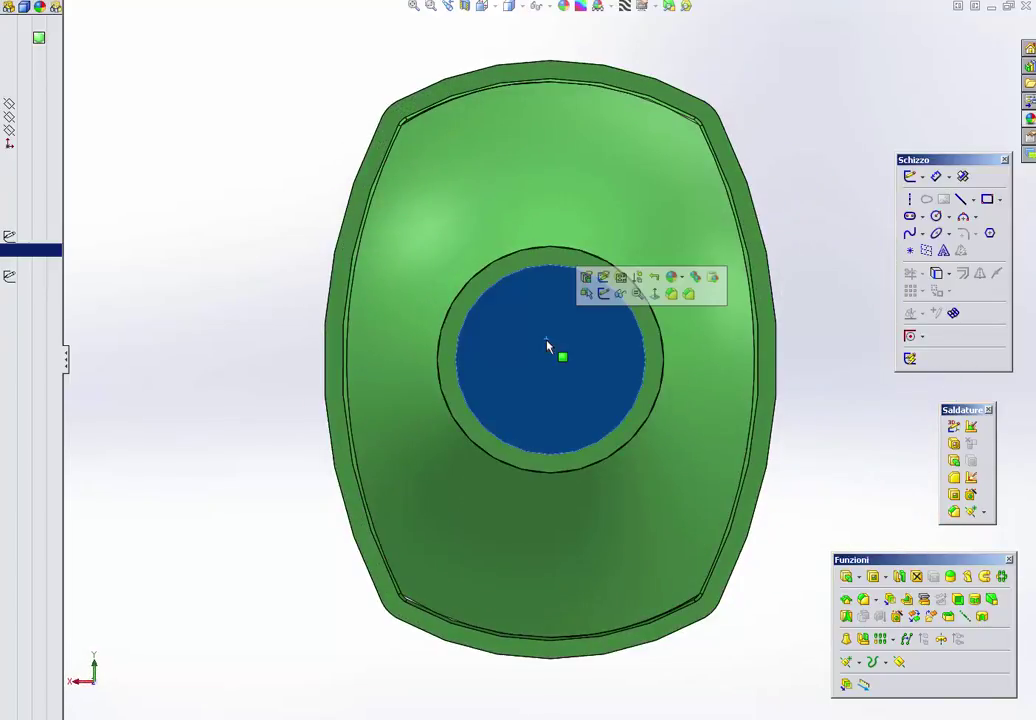
{"action": "left_click", "coordinate": [603, 293]}
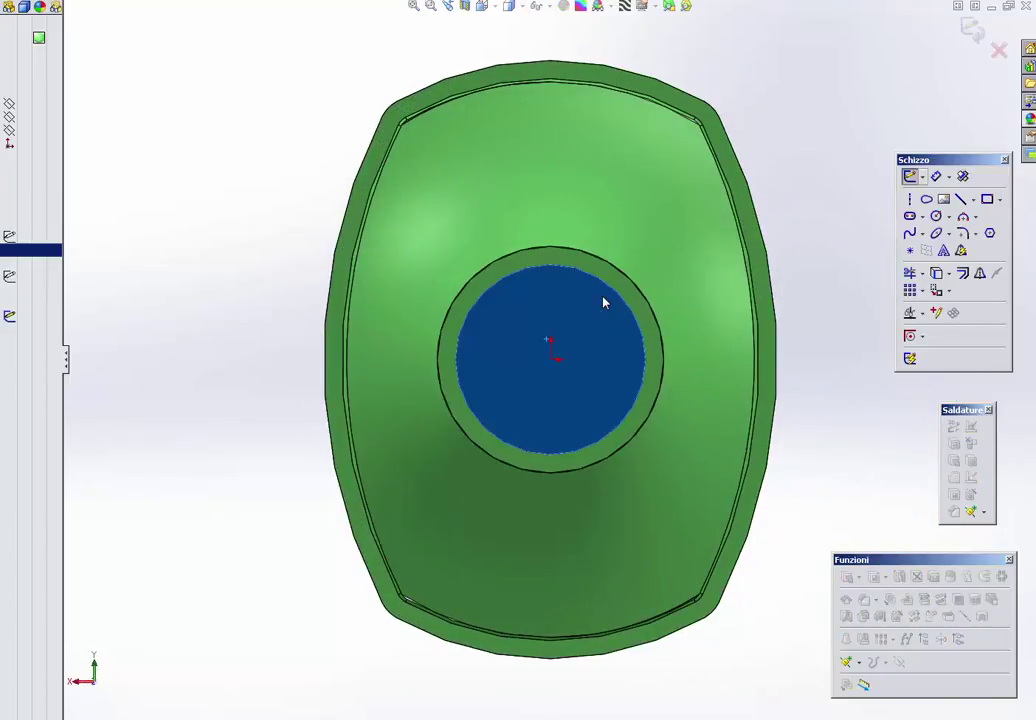
Step: Draw a center rectangle anchored at the sketch origin inside the nozzle circle
{"action": "left_click", "coordinate": [1000, 200]}
{"action": "left_click", "coordinate": [992, 231]}
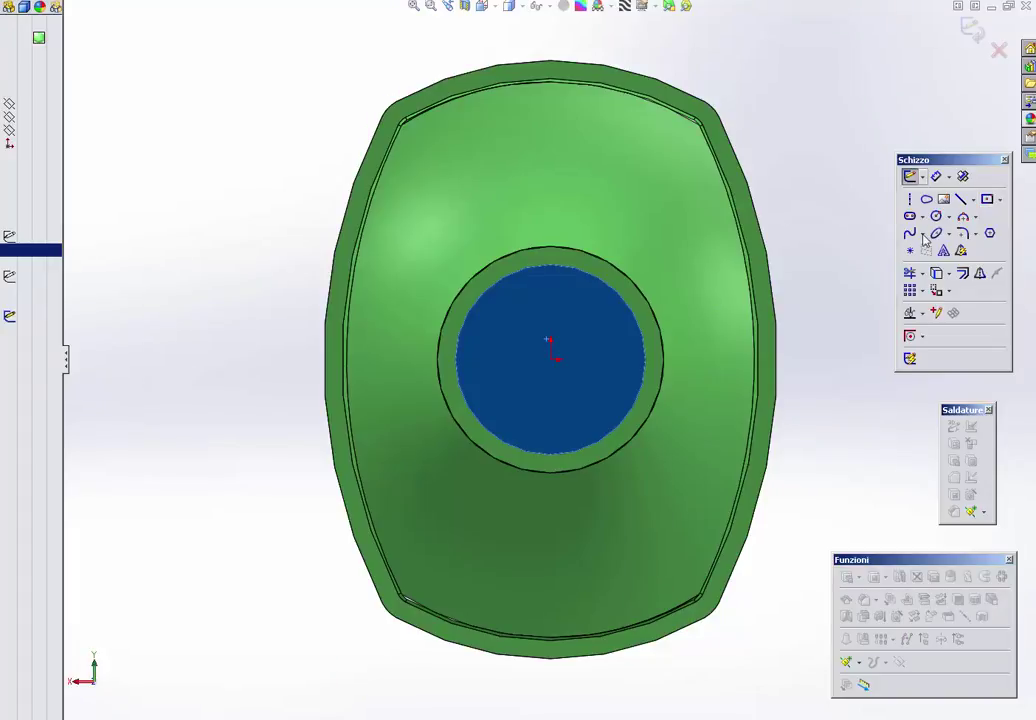
{"action": "left_click", "coordinate": [551, 356]}
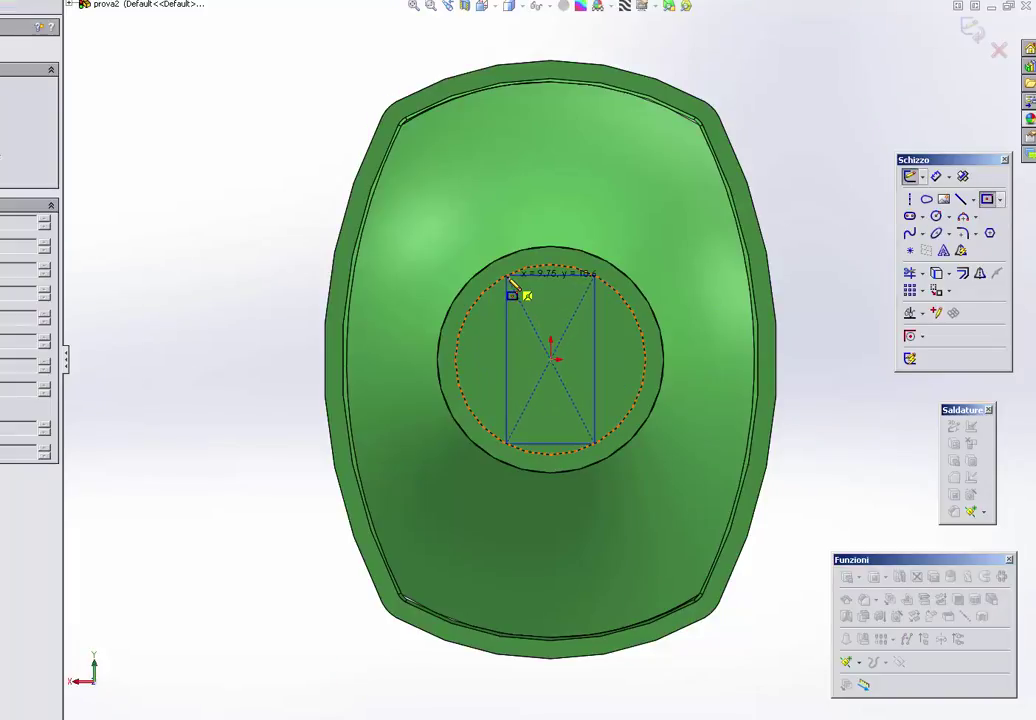
{"action": "left_click", "coordinate": [504, 288]}
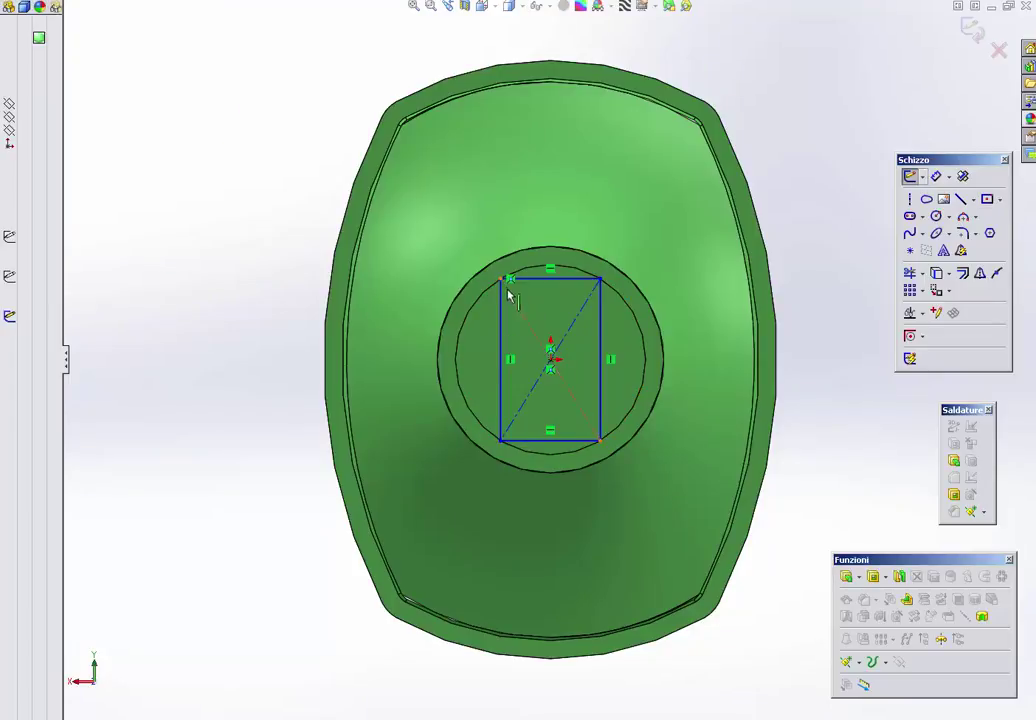
{"action": "left_click_drag", "start_coordinate": [503, 282], "coordinate": [495, 283]}
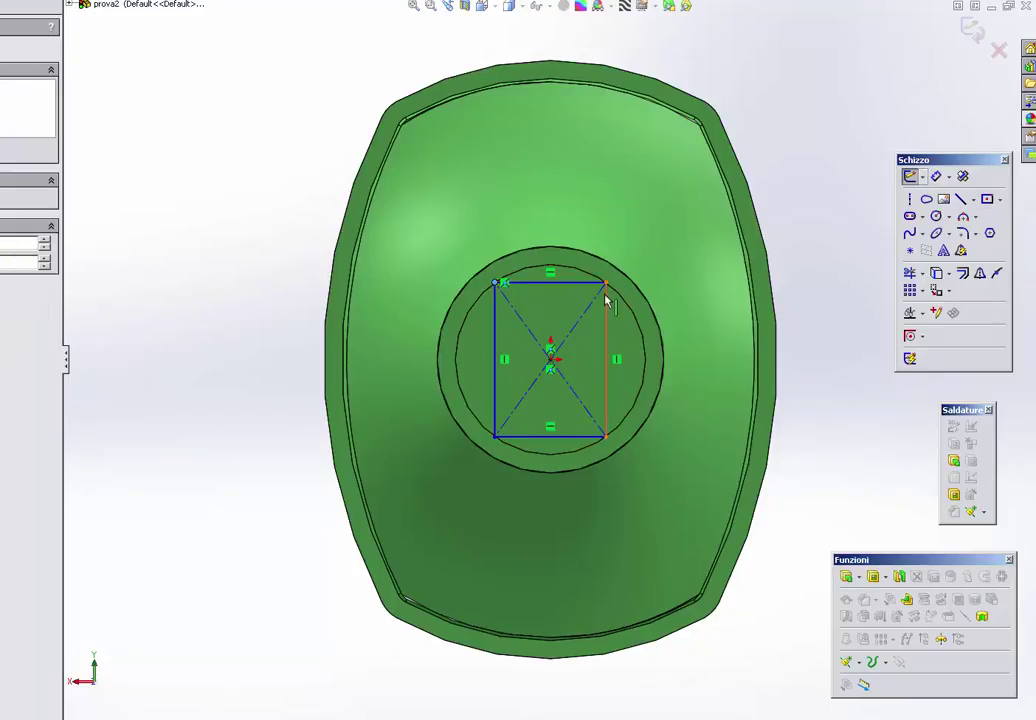
Step: Dimension the rectangle's width to 5 mm
{"action": "key", "text": "d"}
{"action": "left_click", "coordinate": [500, 283]}
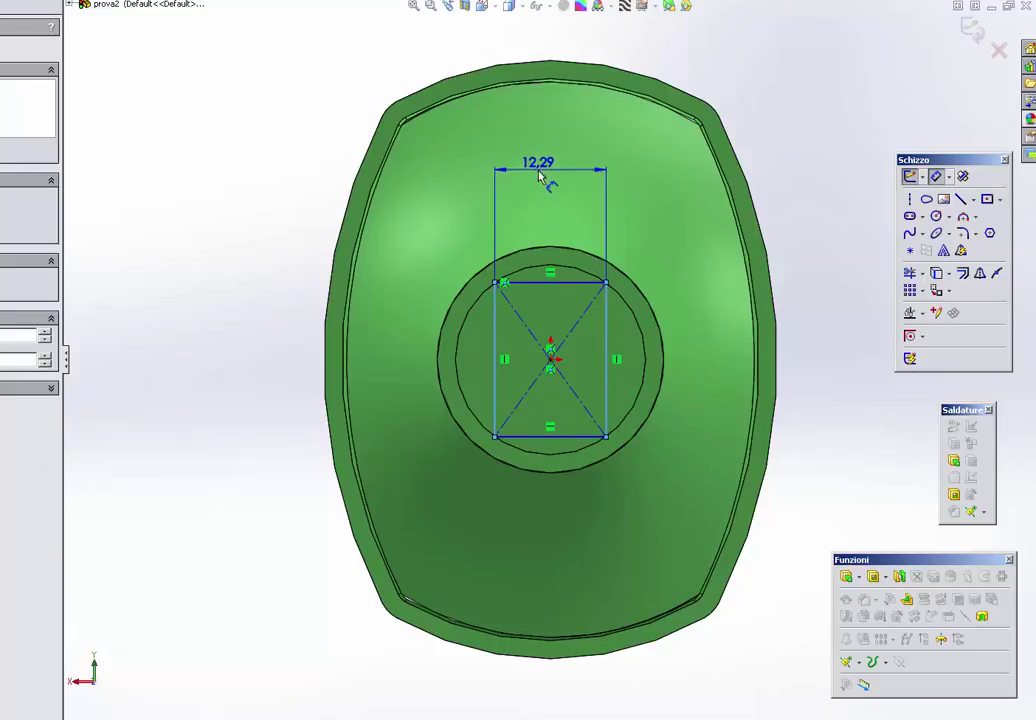
{"action": "left_click", "coordinate": [539, 176]}
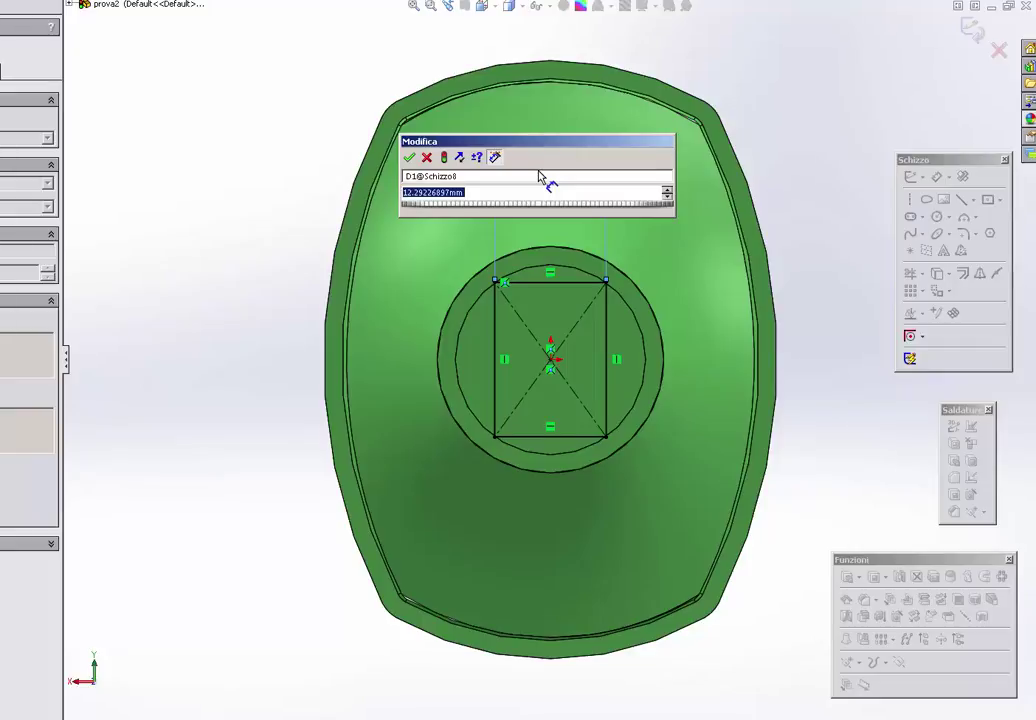
{"action": "type", "text": "4"}
{"action": "key", "text": "Return"}
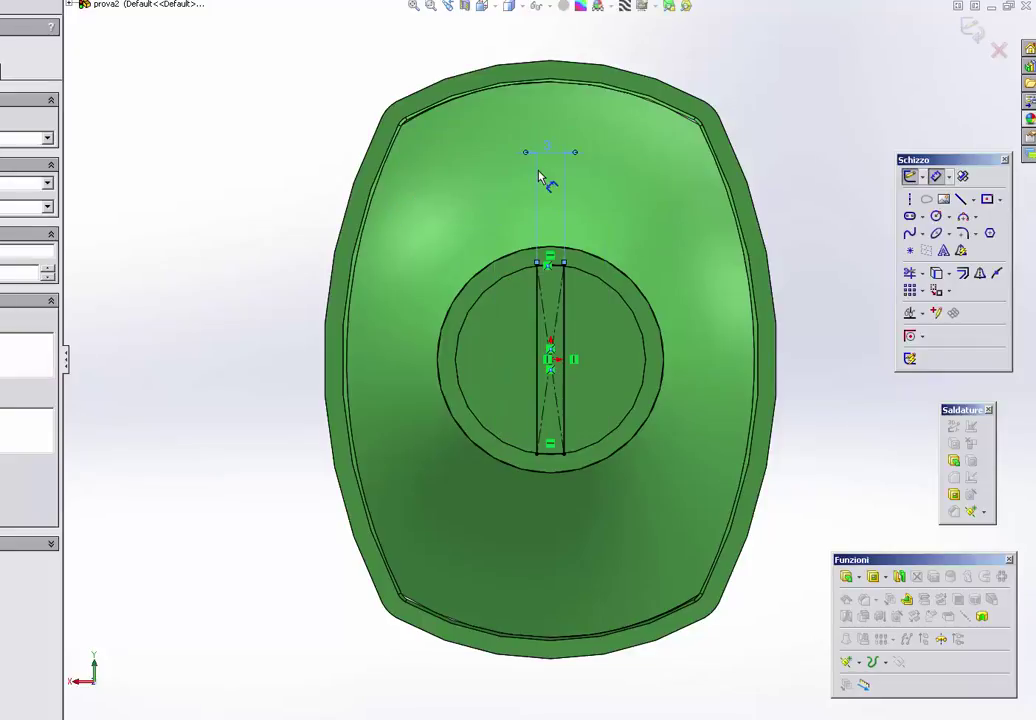
{"action": "left_click", "coordinate": [553, 156]}
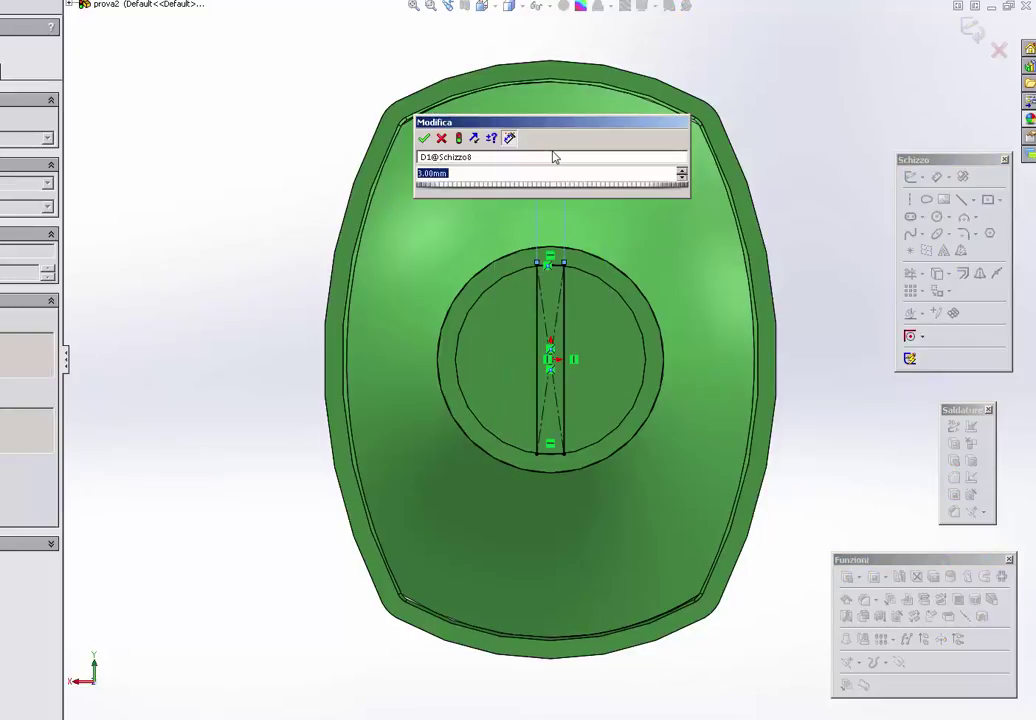
{"action": "type", "text": "5"}
{"action": "key", "text": "Return"}
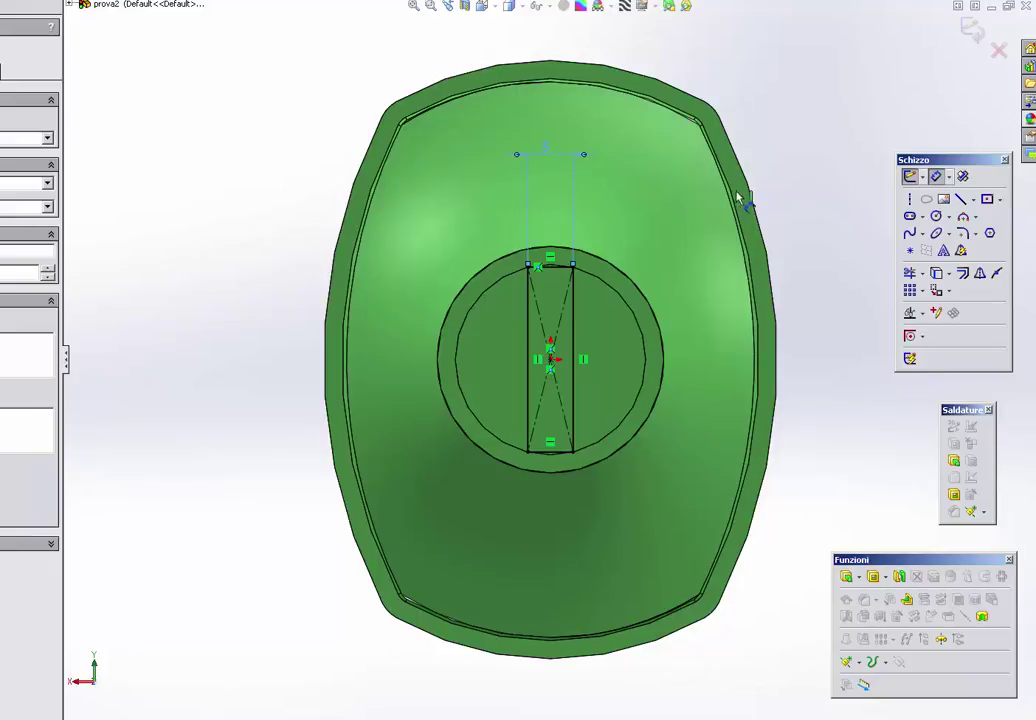
{"action": "middle_click_drag", "start_coordinate": [555, 358], "coordinate": [546, 363]}
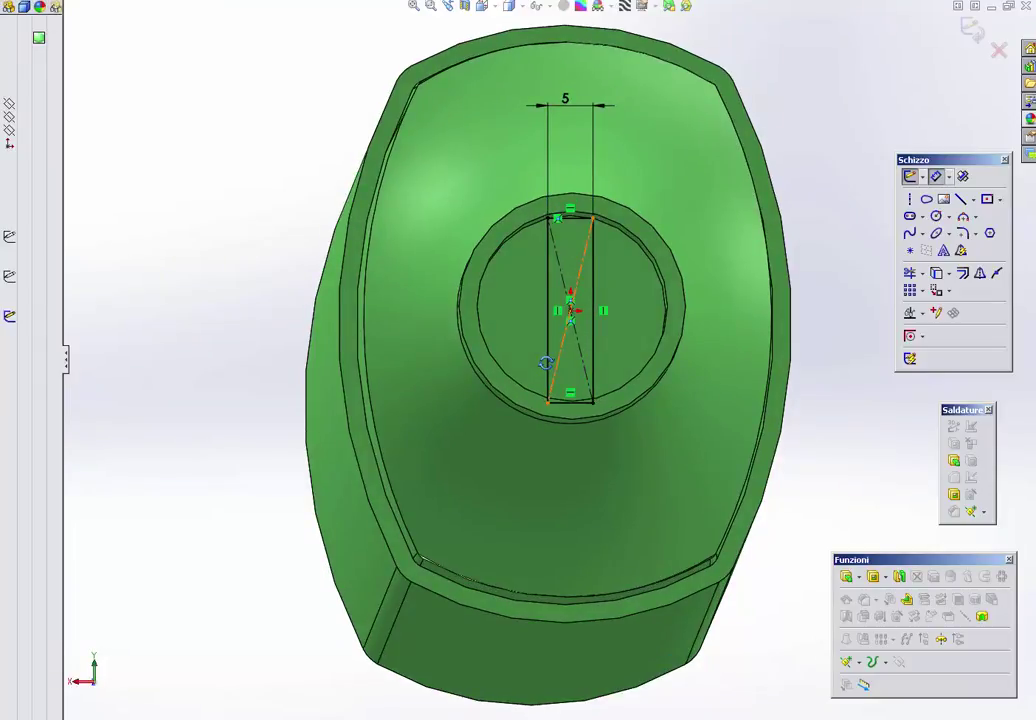
{"action": "middle_click_drag", "start_coordinate": [541, 390], "coordinate": [532, 378]}
{"action": "key", "text": "ctrl+7"}
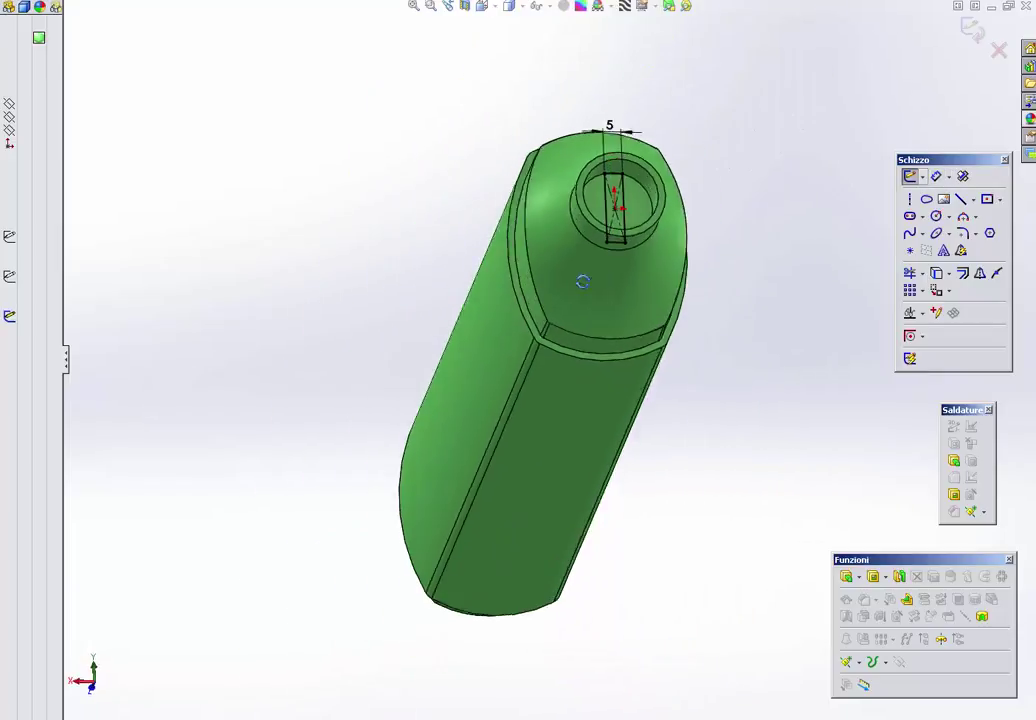
Step: Extrude the rectangle with an Offset From Surface end condition referencing the nozzle's top ring face
{"action": "left_click", "coordinate": [899, 575]}
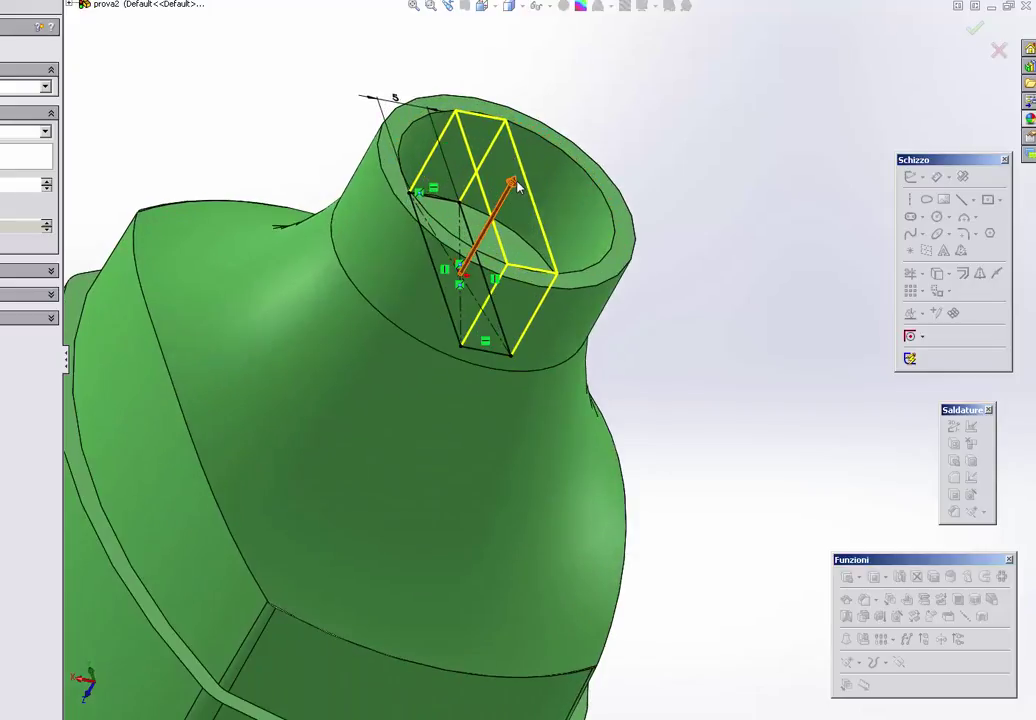
{"action": "left_click_drag", "start_coordinate": [525, 210], "coordinate": [566, 130]}
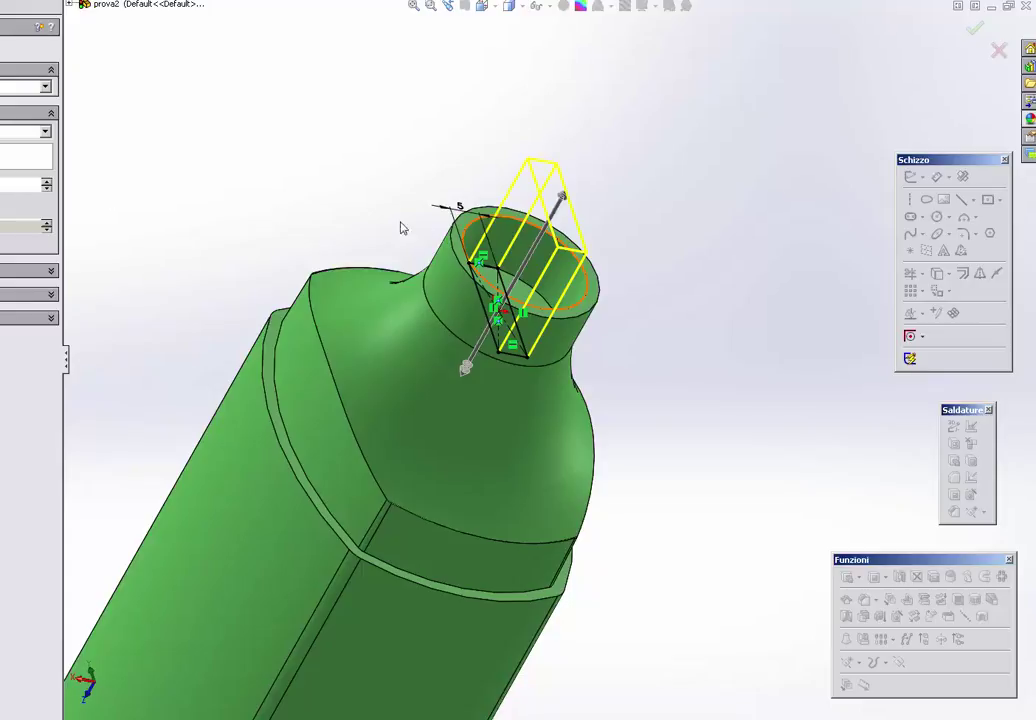
{"action": "left_click", "coordinate": [458, 243]}
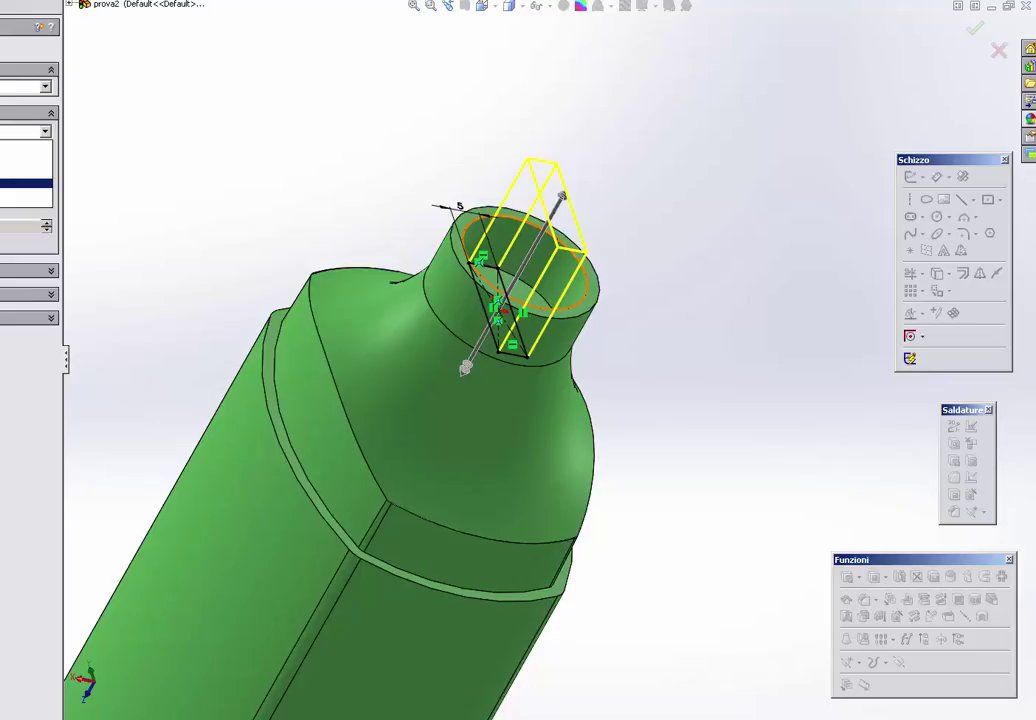
{"action": "left_click", "coordinate": [25, 183]}
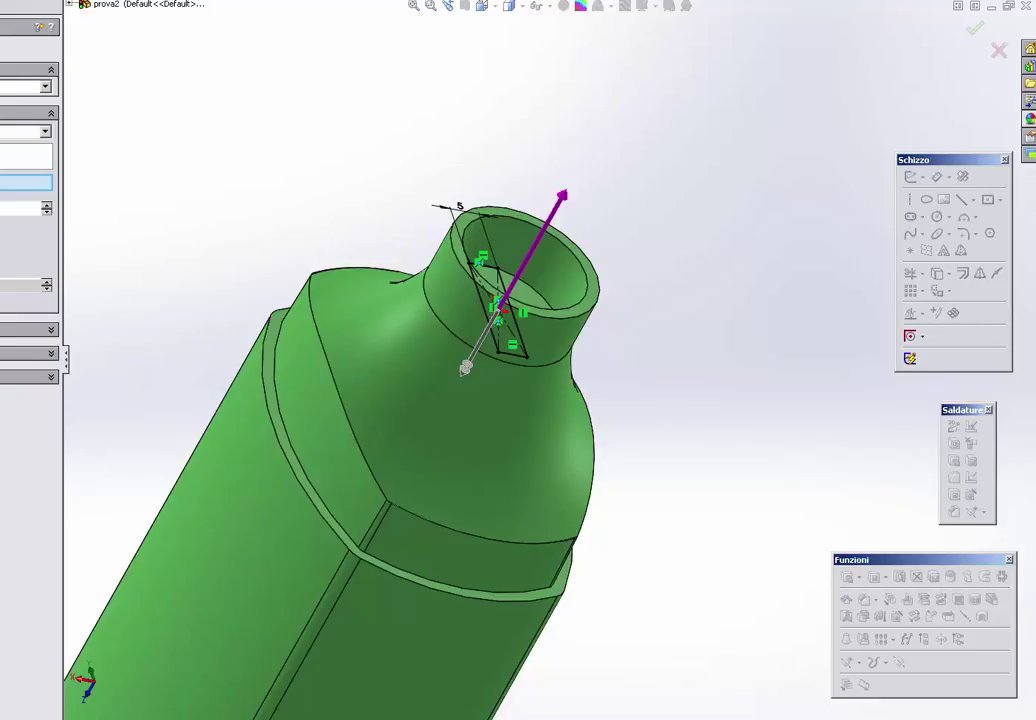
{"action": "left_click", "coordinate": [472, 240]}
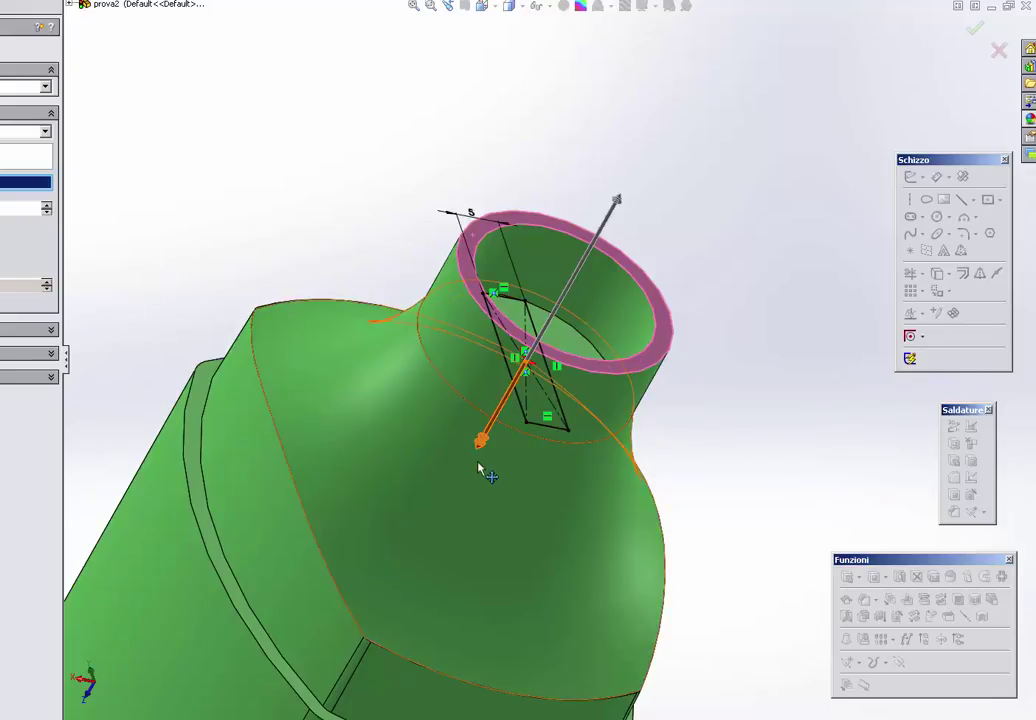
Step: Try flipping the extrusion direction and end-condition settings, then cancel the extrusion
{"action": "mouse_move", "coordinate": [481, 440]}
{"action": "left_mouse_down"}
{"action": "mouse_move", "coordinate": [490, 403]}
{"action": "mouse_move", "coordinate": [497, 412]}
{"action": "mouse_move", "coordinate": [433, 523]}
{"action": "left_mouse_up"}
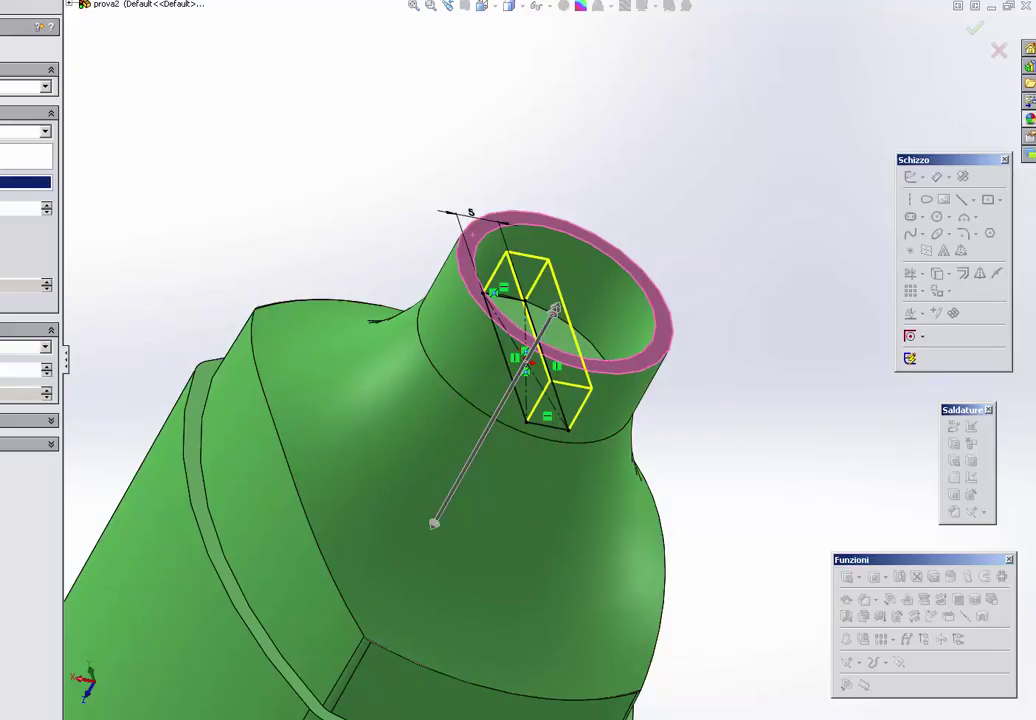
{"action": "left_click_drag", "start_coordinate": [575, 327], "coordinate": [620, 208]}
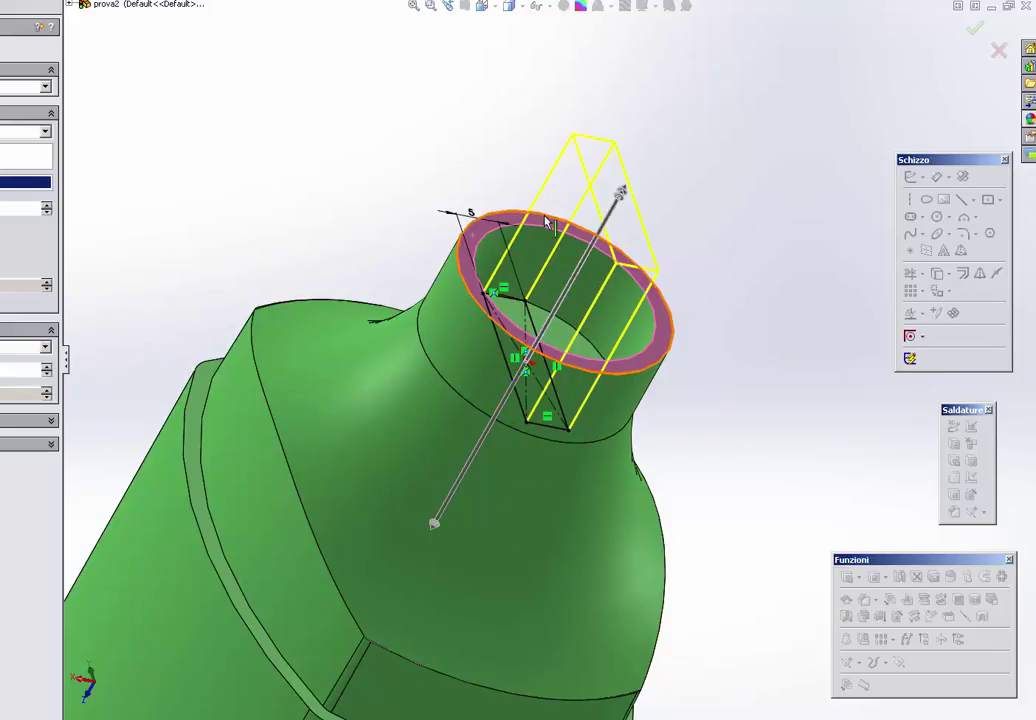
{"action": "middle_click_drag", "start_coordinate": [620, 208], "coordinate": [509, 224]}
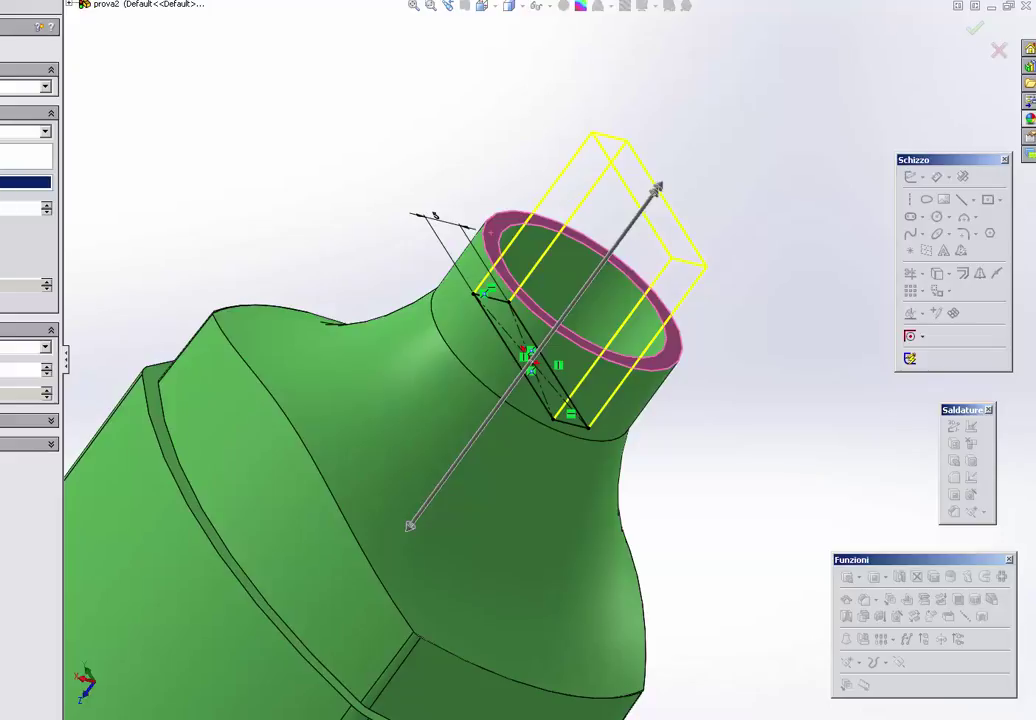
{"action": "scroll", "coordinate": [25, 207], "scroll_direction": "down", "scroll_amount": 1}
{"action": "left_click", "coordinate": [51, 330]}
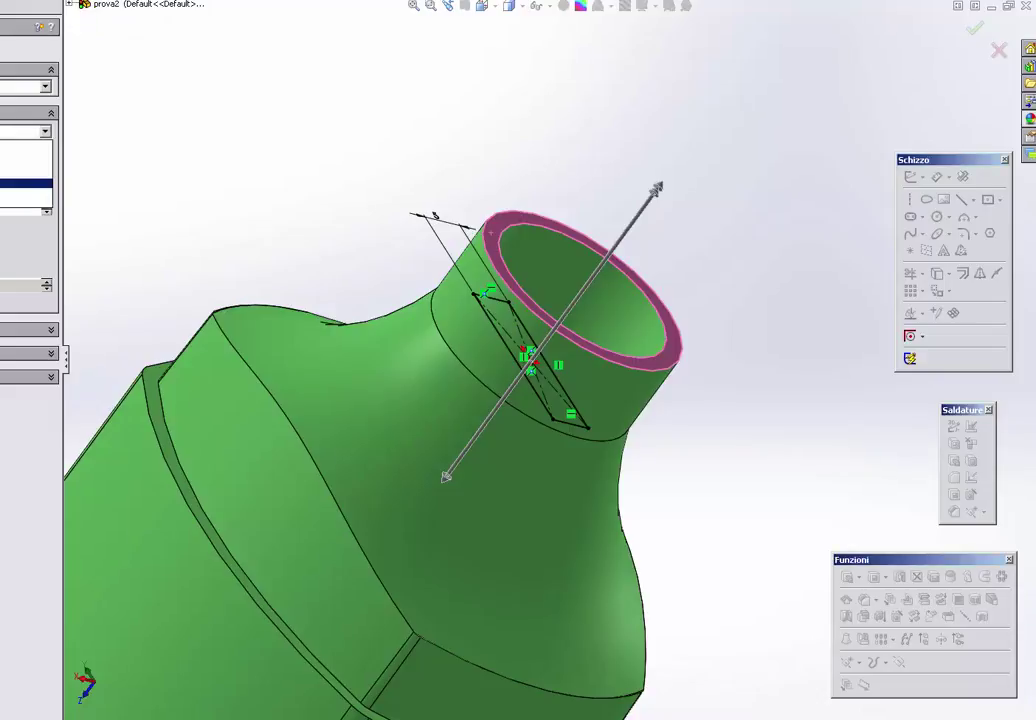
{"action": "left_click", "coordinate": [24, 131]}
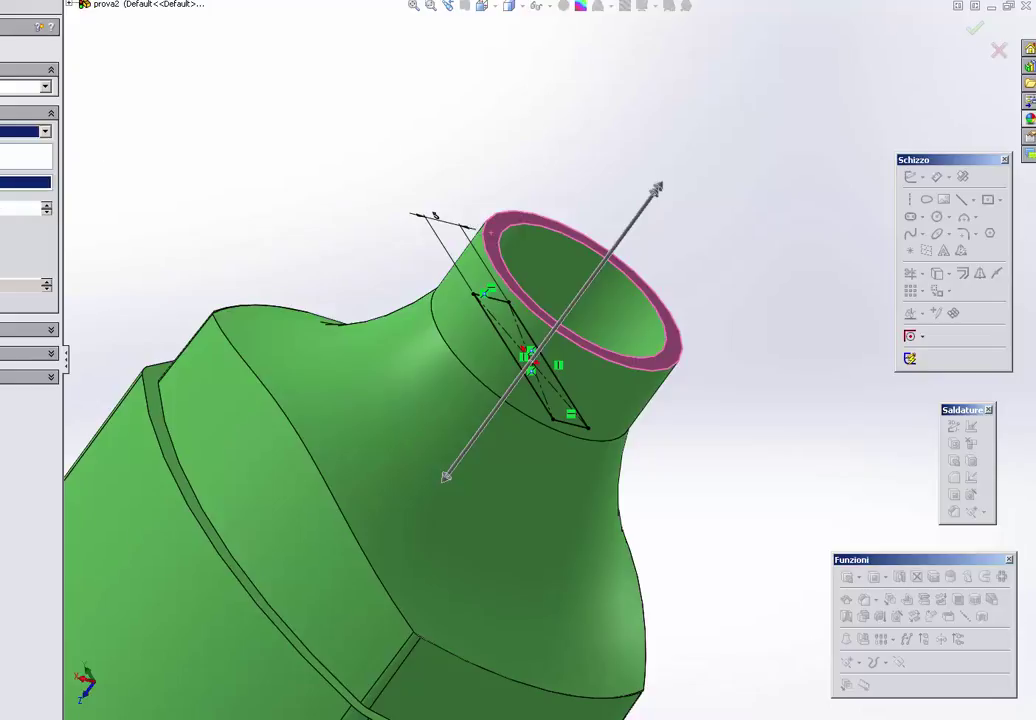
{"action": "left_click", "coordinate": [499, 219]}
{"action": "middle_click_drag", "start_coordinate": [363, 208], "coordinate": [358, 185]}
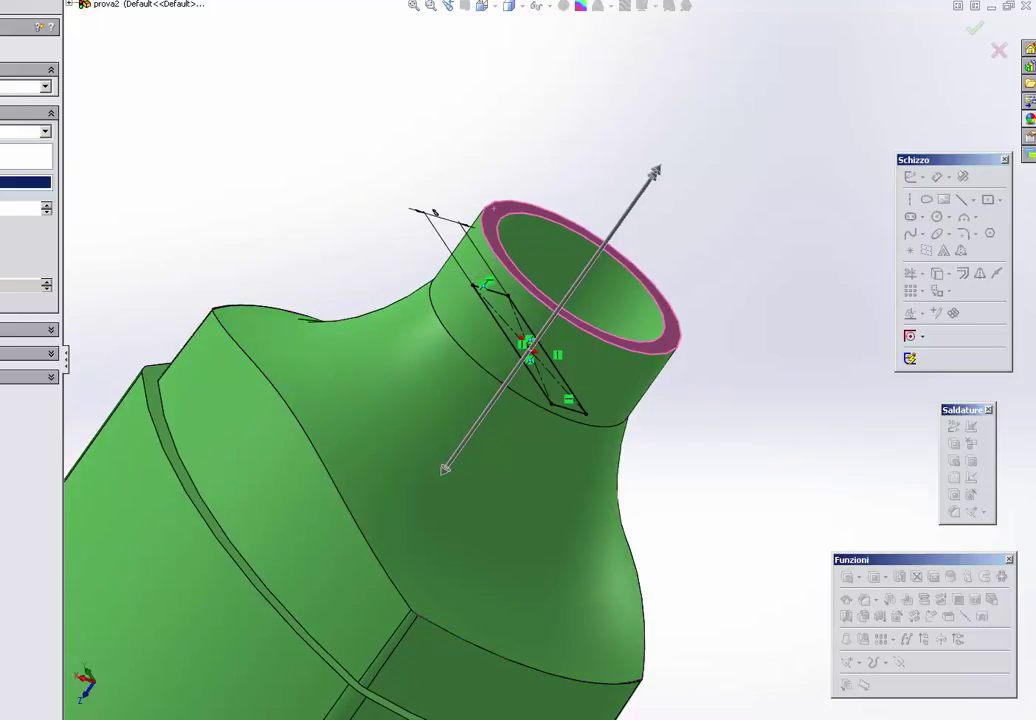
{"action": "left_click", "coordinate": [26, 156]}
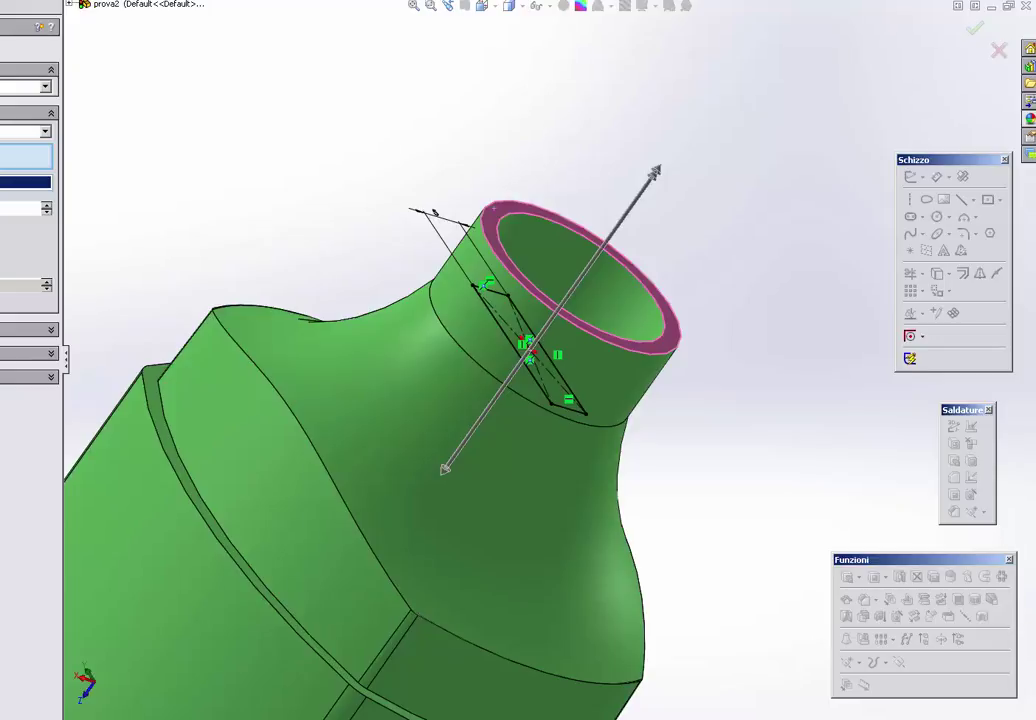
{"action": "left_click", "coordinate": [572, 276]}
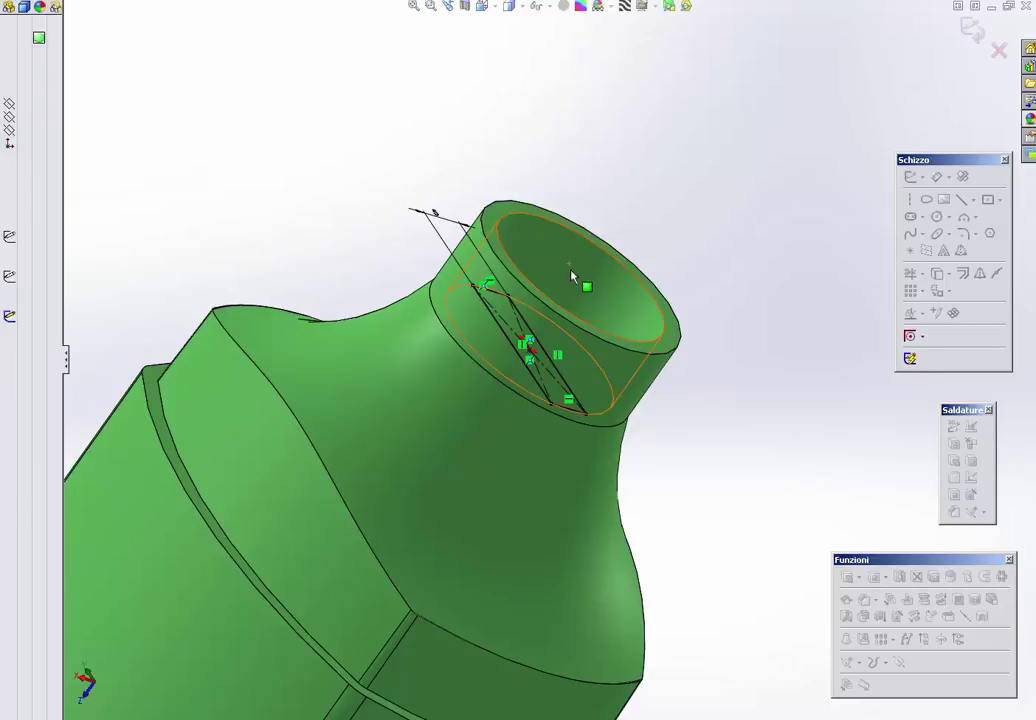
Step: Exit the sketch and extrude the rectangle Up To Surface, ending at the neck's top rim face
{"action": "left_click", "coordinate": [971, 30]}
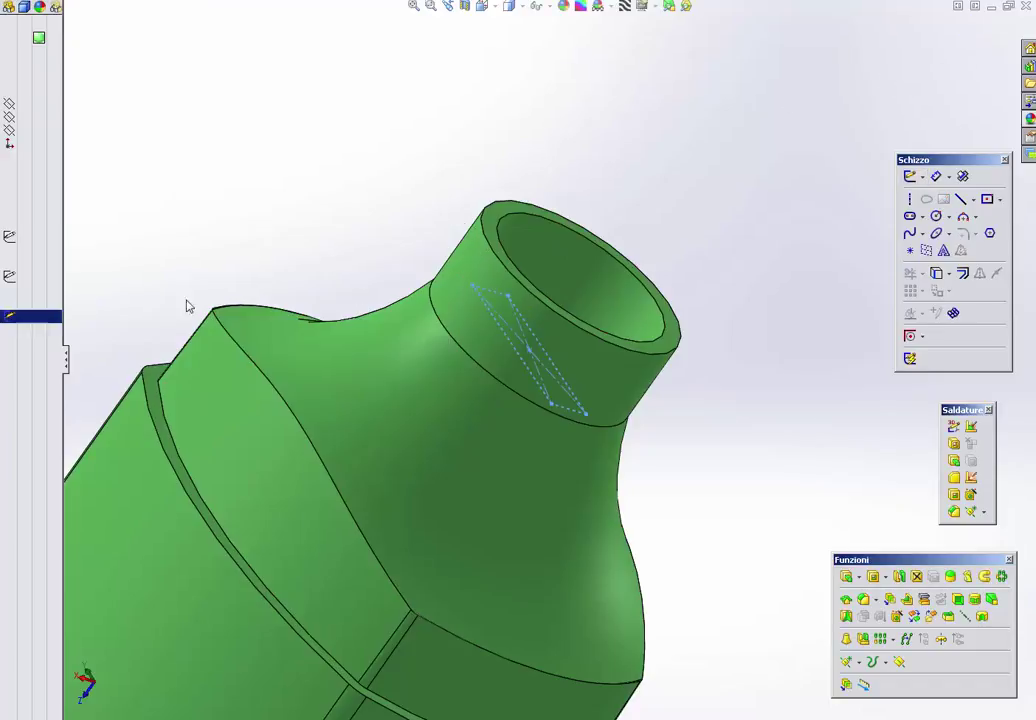
{"action": "left_click", "coordinate": [186, 305]}
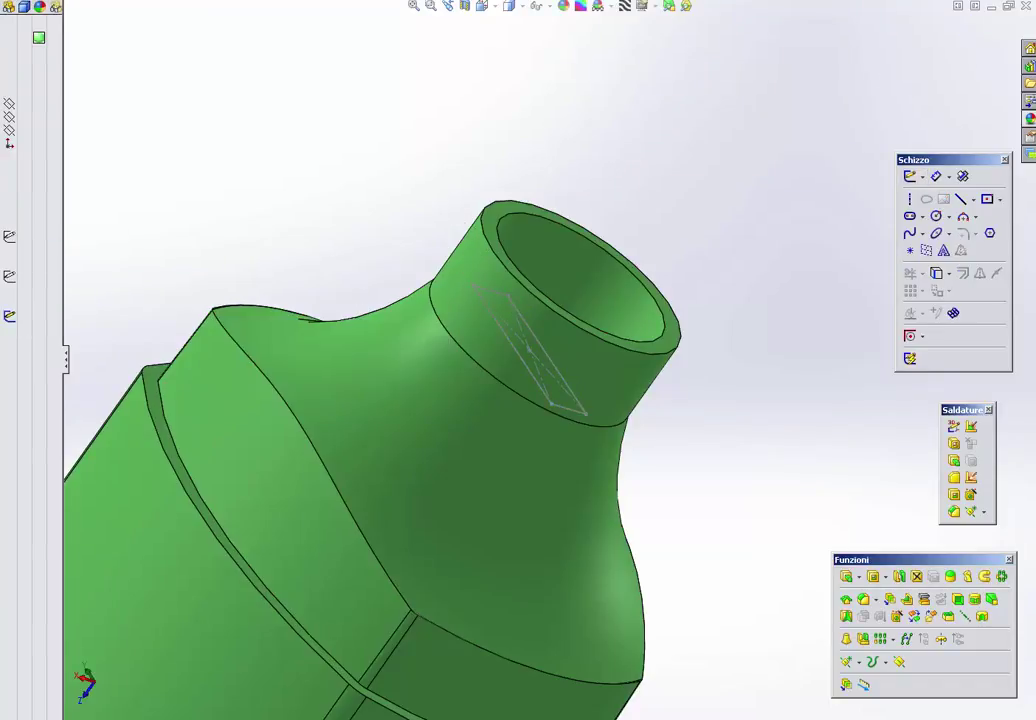
{"action": "left_click", "coordinate": [530, 350]}
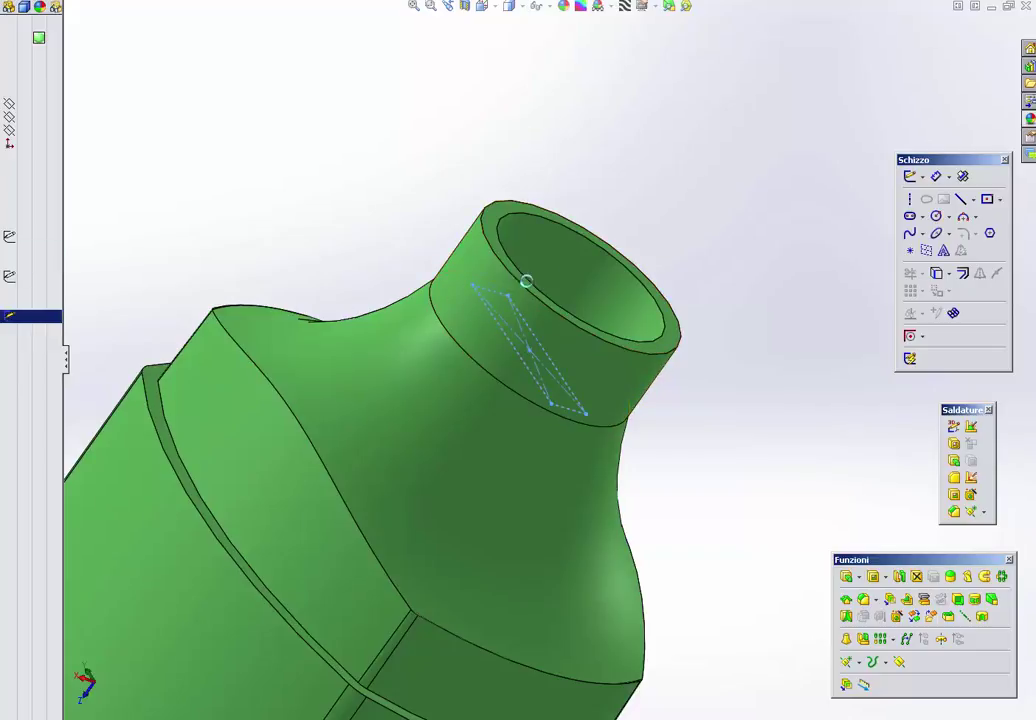
{"action": "key", "text": "e"}
{"action": "left_click_drag", "start_coordinate": [587, 272], "coordinate": [652, 218]}
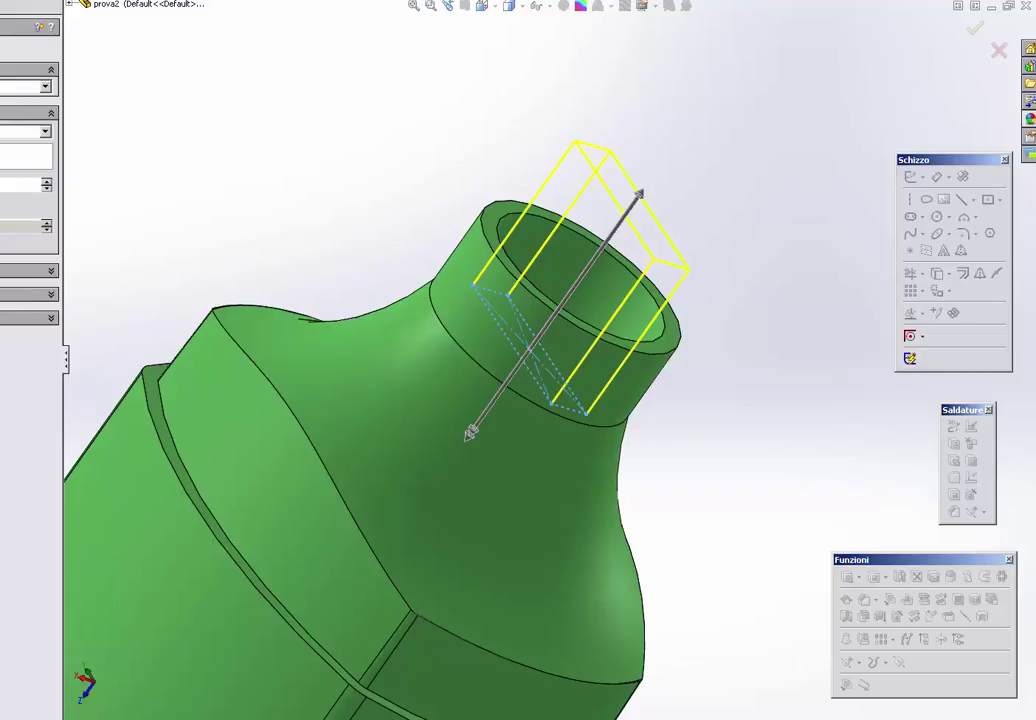
{"action": "left_click", "coordinate": [25, 145]}
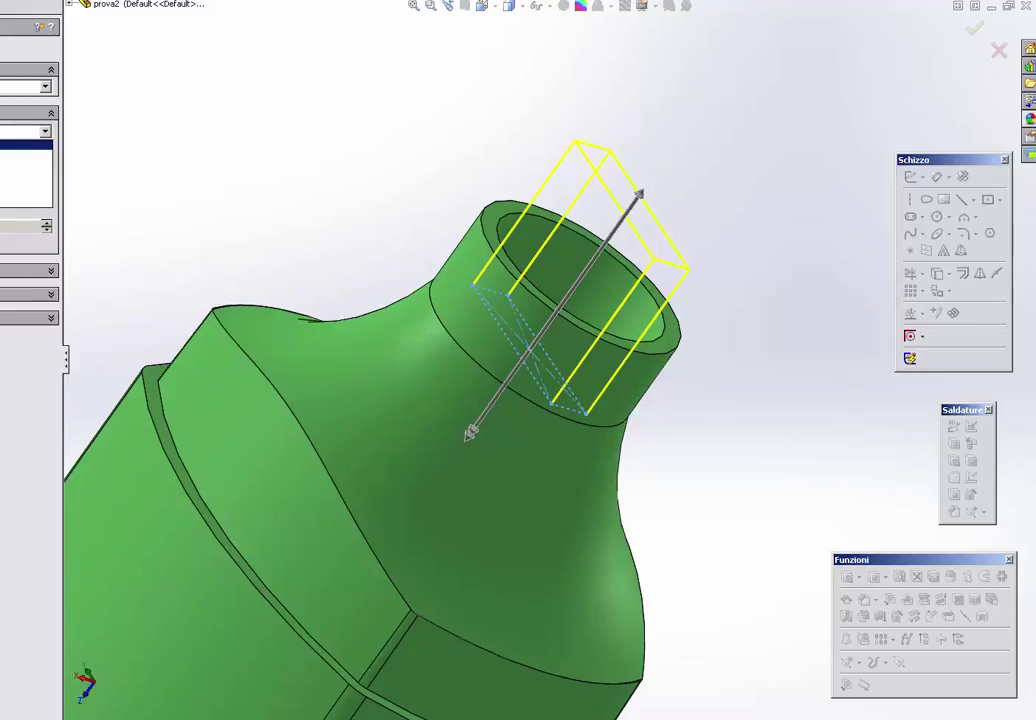
{"action": "key", "text": "Down"}
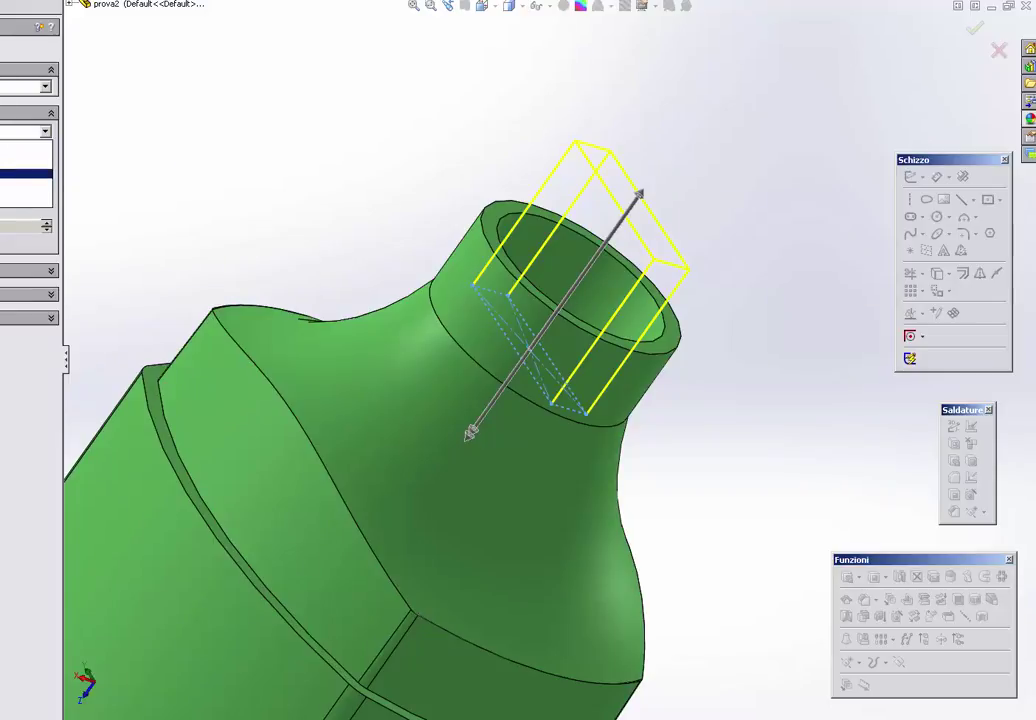
{"action": "key", "text": "Return"}
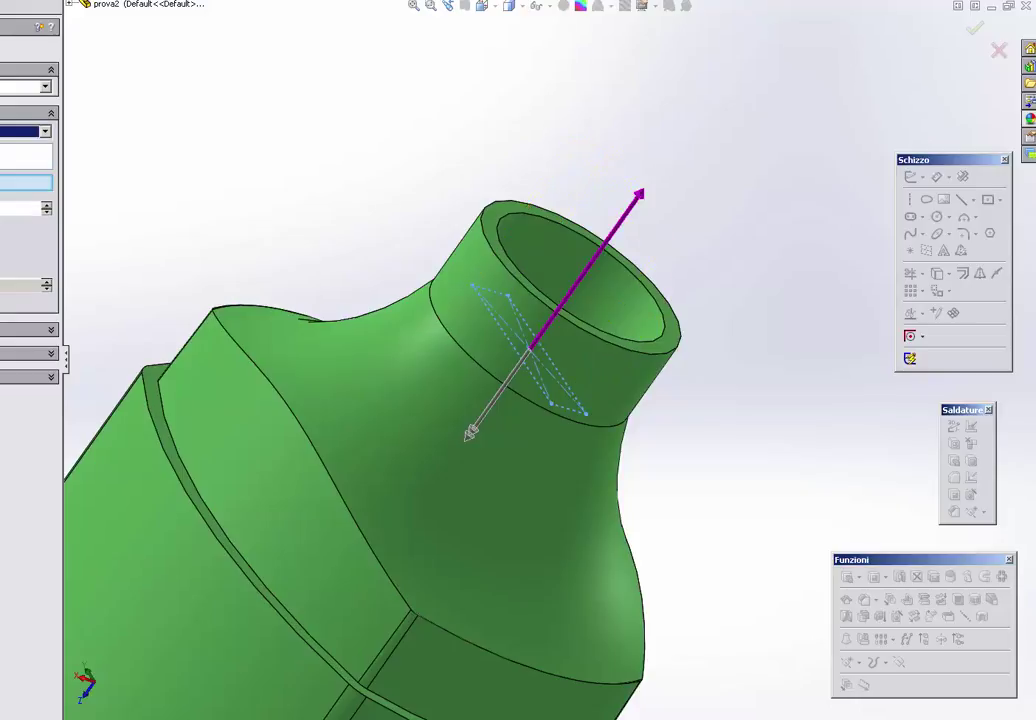
{"action": "left_click", "coordinate": [499, 222]}
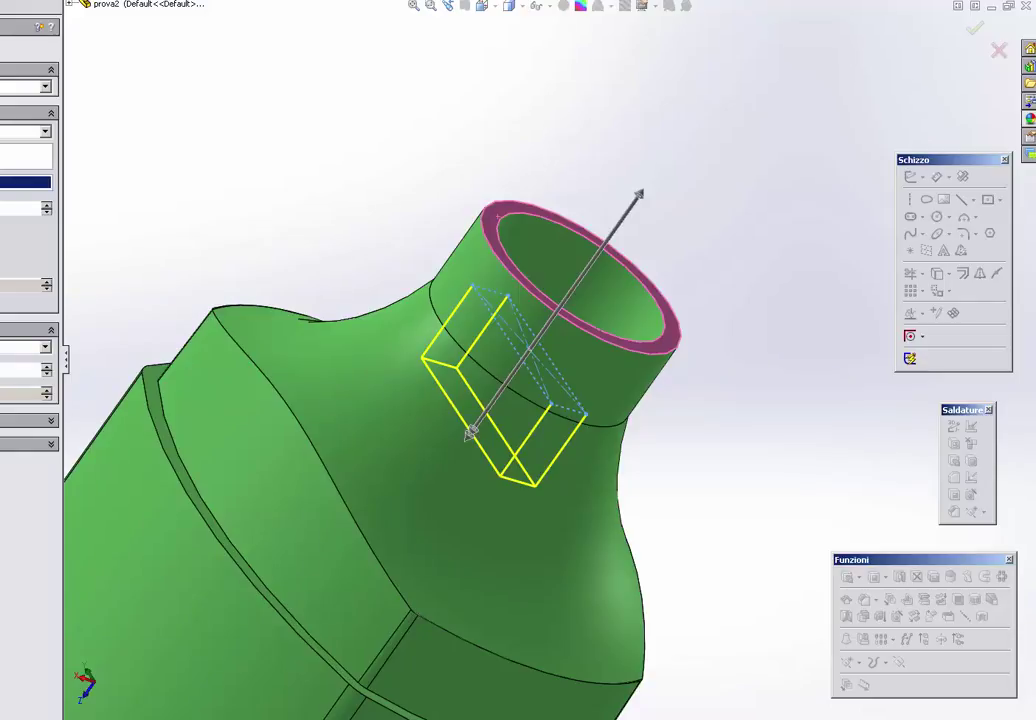
{"action": "key", "text": "Return"}
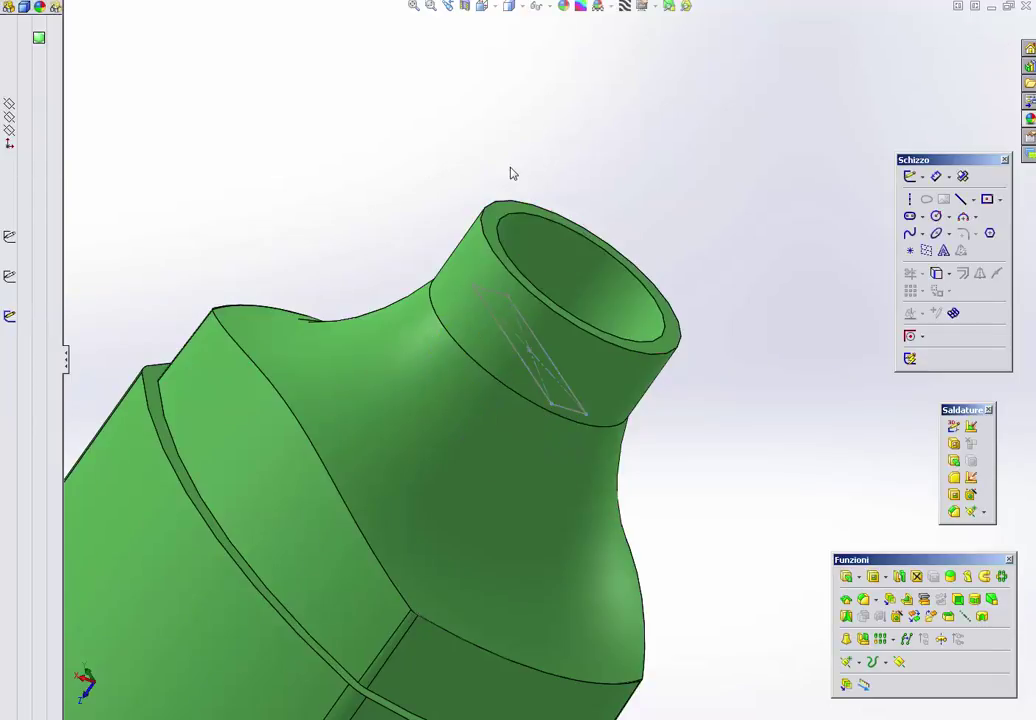
Step: Select the Piano superiore plane and turn on the temporary axes display
{"action": "scroll", "coordinate": [536, 208], "scroll_direction": "up", "scroll_amount": 2}
{"action": "middle_click_drag", "start_coordinate": [533, 193], "coordinate": [215, 190]}
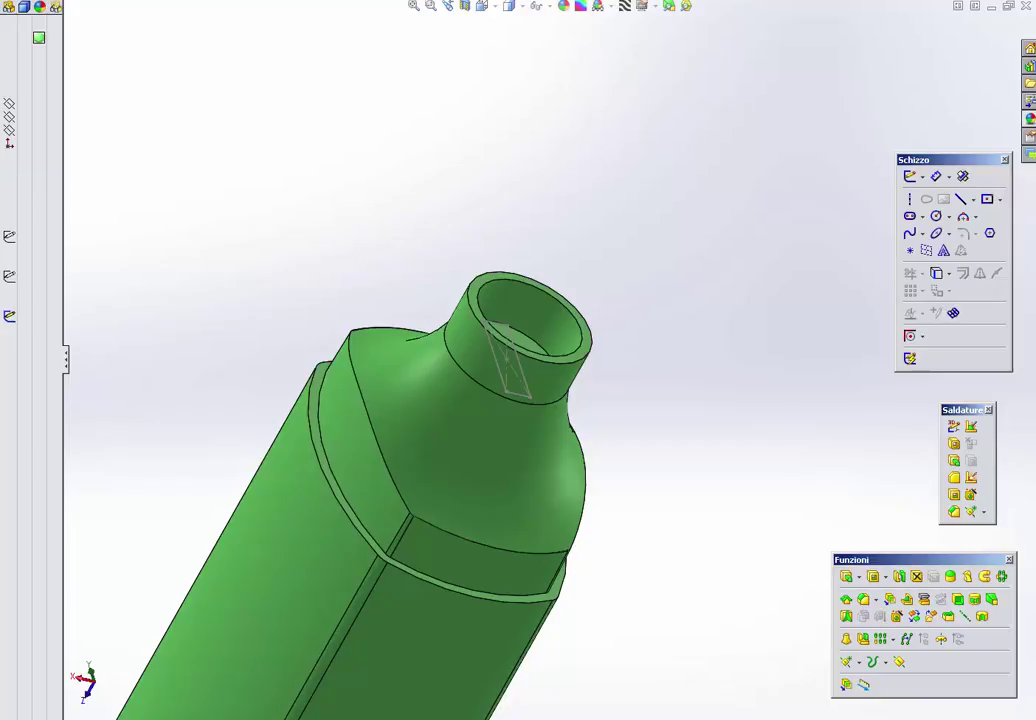
{"action": "left_click", "coordinate": [30, 103]}
{"action": "middle_click_drag", "start_coordinate": [506, 268], "coordinate": [497, 238]}
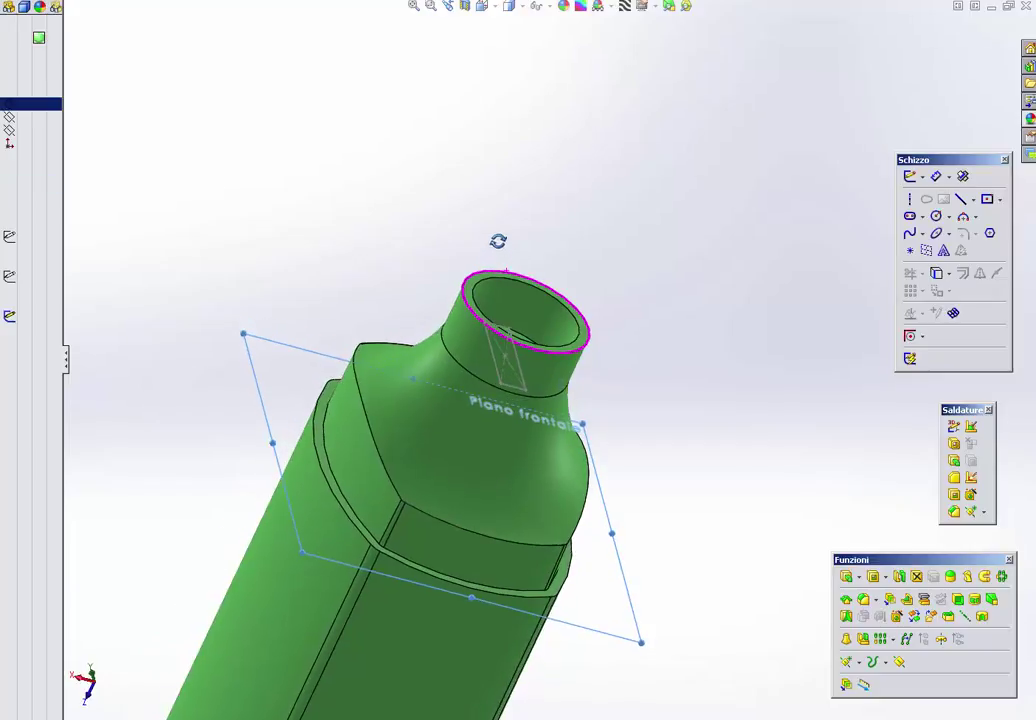
{"action": "left_click", "coordinate": [30, 116]}
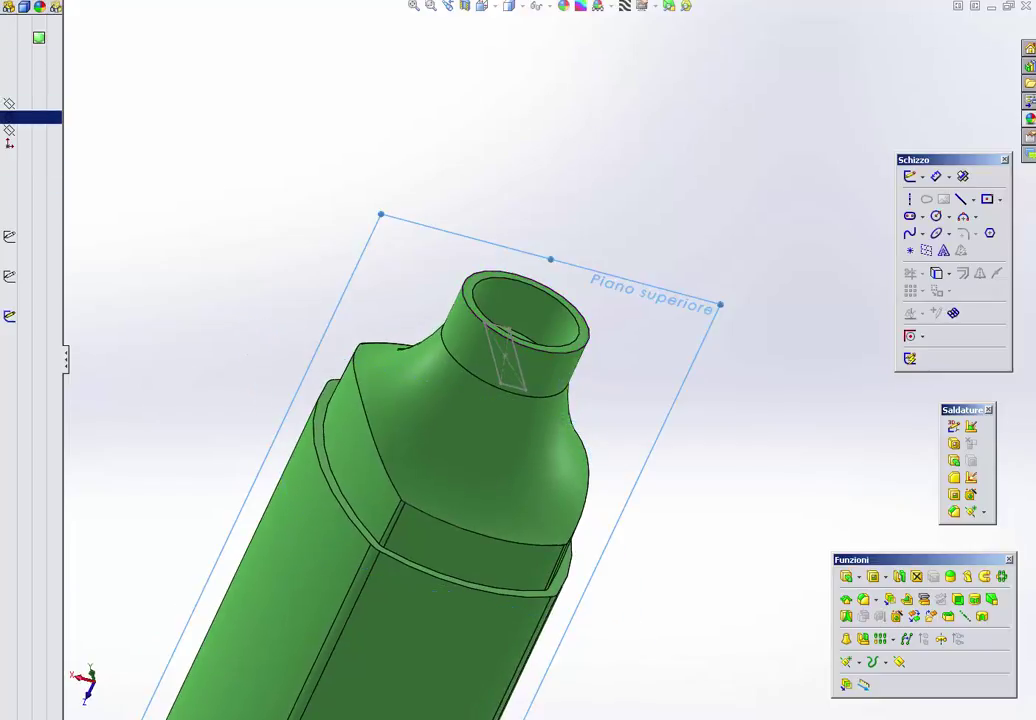
{"action": "left_click", "coordinate": [40, 1]}
{"action": "left_click", "coordinate": [75, 128]}
{"action": "middle_click_drag", "start_coordinate": [329, 125], "coordinate": [289, 95]}
{"action": "scroll", "coordinate": [380, 200], "scroll_direction": "down", "scroll_amount": 5}
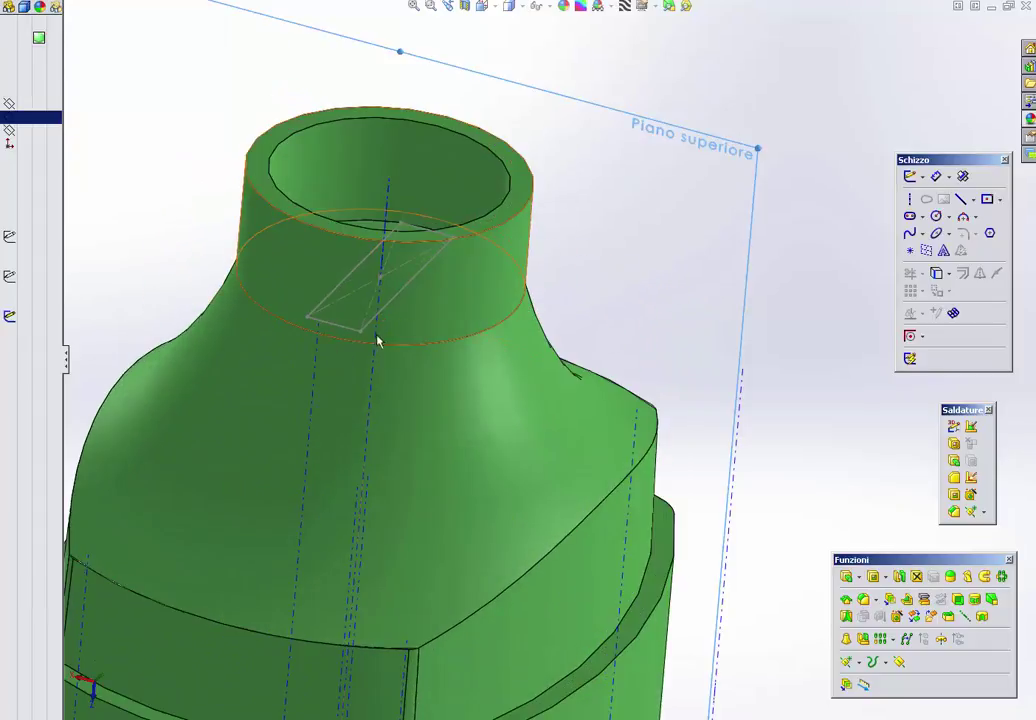
{"action": "scroll", "coordinate": [386, 200], "scroll_direction": "up", "scroll_amount": 3}
{"action": "mouse_move", "coordinate": [398, 224]}
{"action": "middle_mouse_down"}
{"action": "mouse_move", "coordinate": [485, 283]}
{"action": "mouse_move", "coordinate": [490, 319]}
{"action": "middle_mouse_up"}
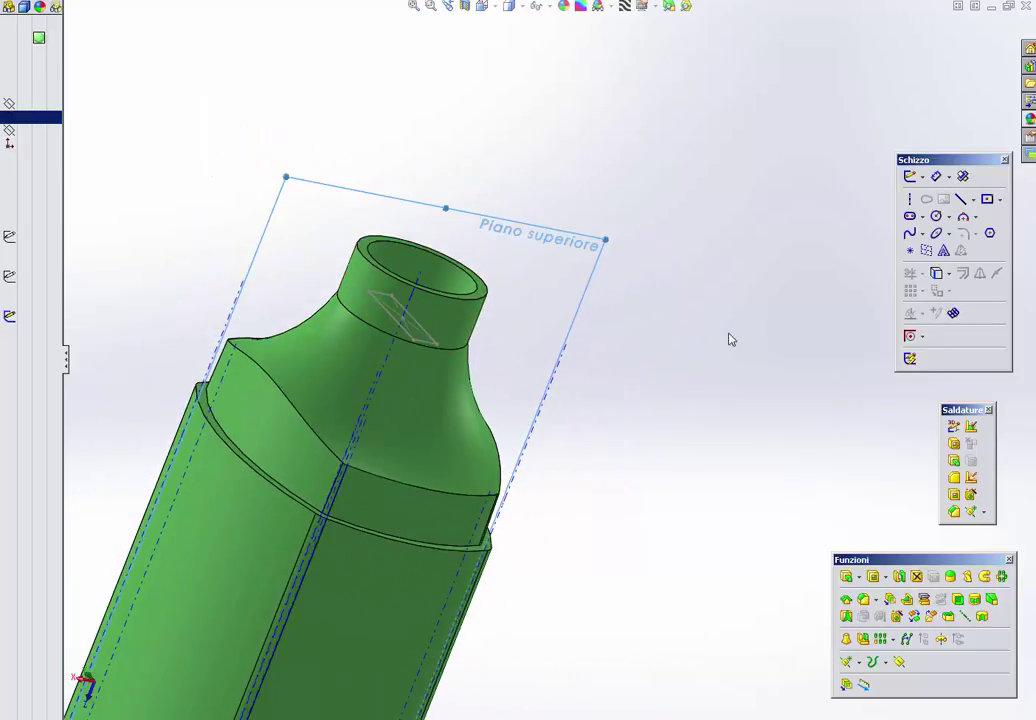
Step: Extrude the 5 mm tip rectangle upward into a solid block out of the neck
{"action": "left_click", "coordinate": [846, 576]}
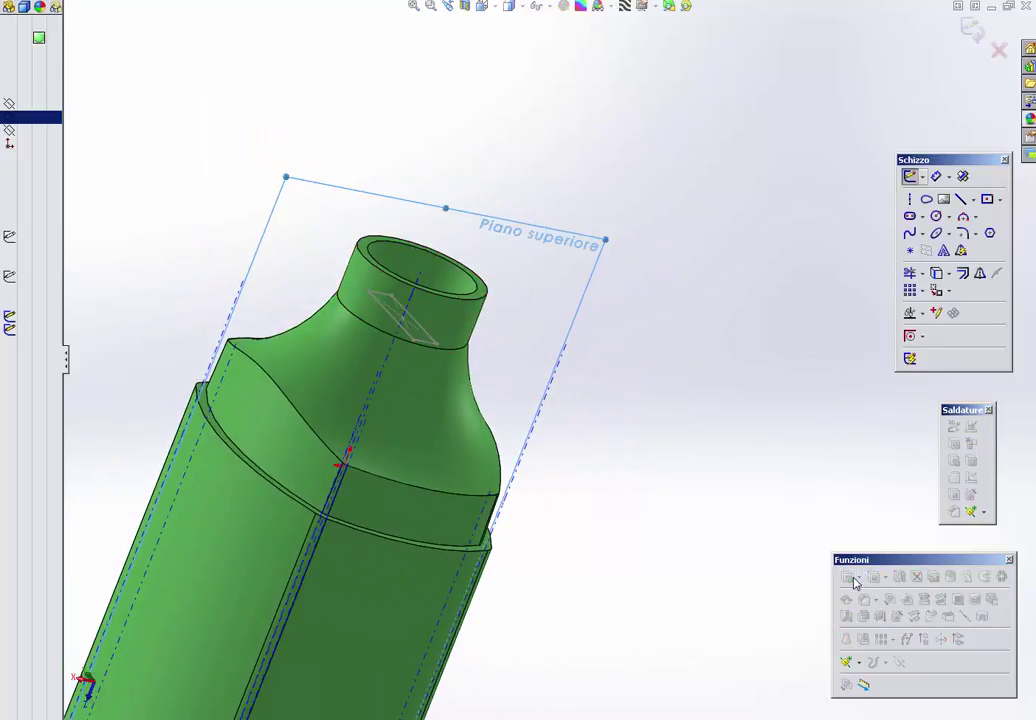
{"action": "left_click", "coordinate": [971, 30]}
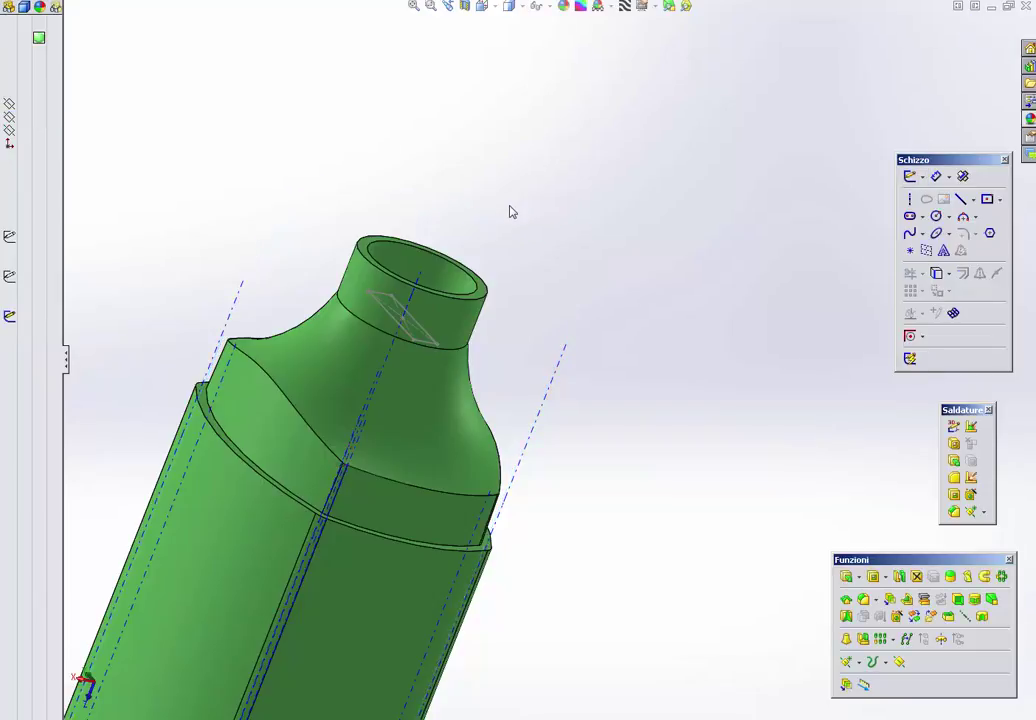
{"action": "left_click", "coordinate": [846, 577]}
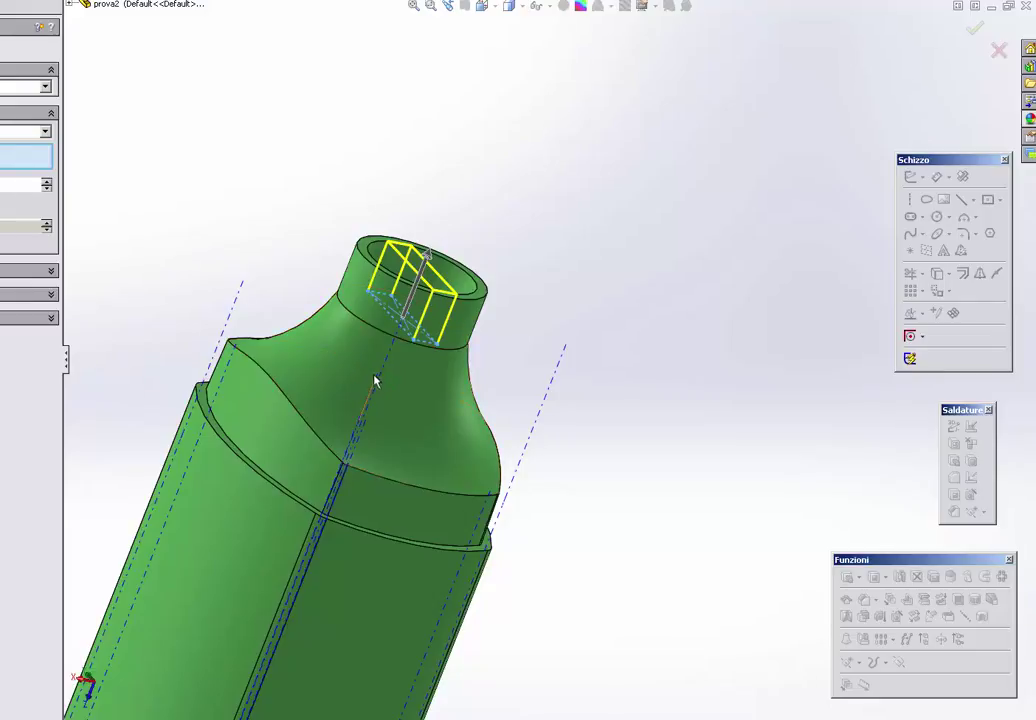
{"action": "middle_click_drag", "start_coordinate": [375, 382], "coordinate": [347, 368]}
{"action": "left_click", "coordinate": [335, 365]}
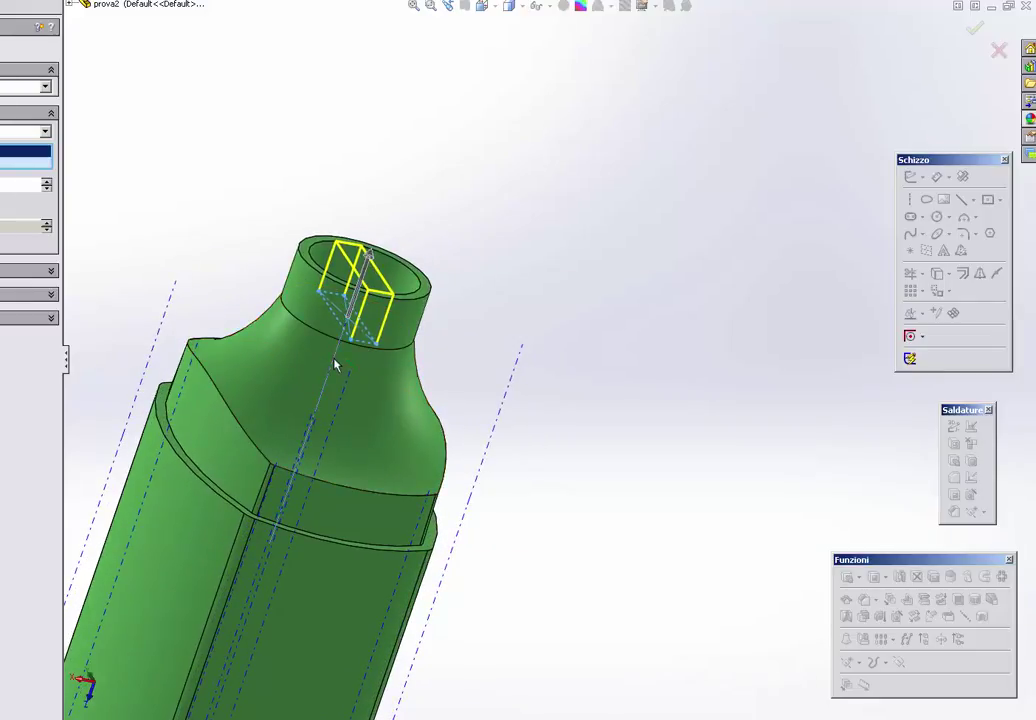
{"action": "mouse_move", "coordinate": [368, 262]}
{"action": "left_mouse_down"}
{"action": "mouse_move", "coordinate": [390, 232]}
{"action": "mouse_move", "coordinate": [400, 185]}
{"action": "left_mouse_up"}
{"action": "middle_click_drag", "start_coordinate": [400, 185], "coordinate": [398, 184]}
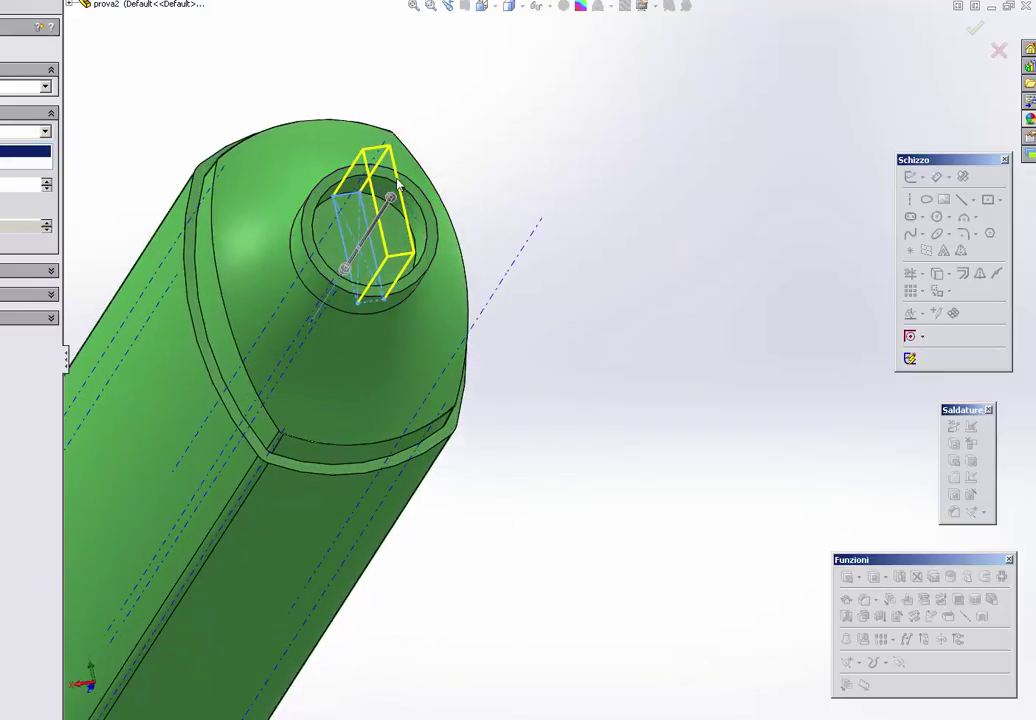
{"action": "scroll", "coordinate": [398, 184], "scroll_direction": "down", "scroll_amount": 3}
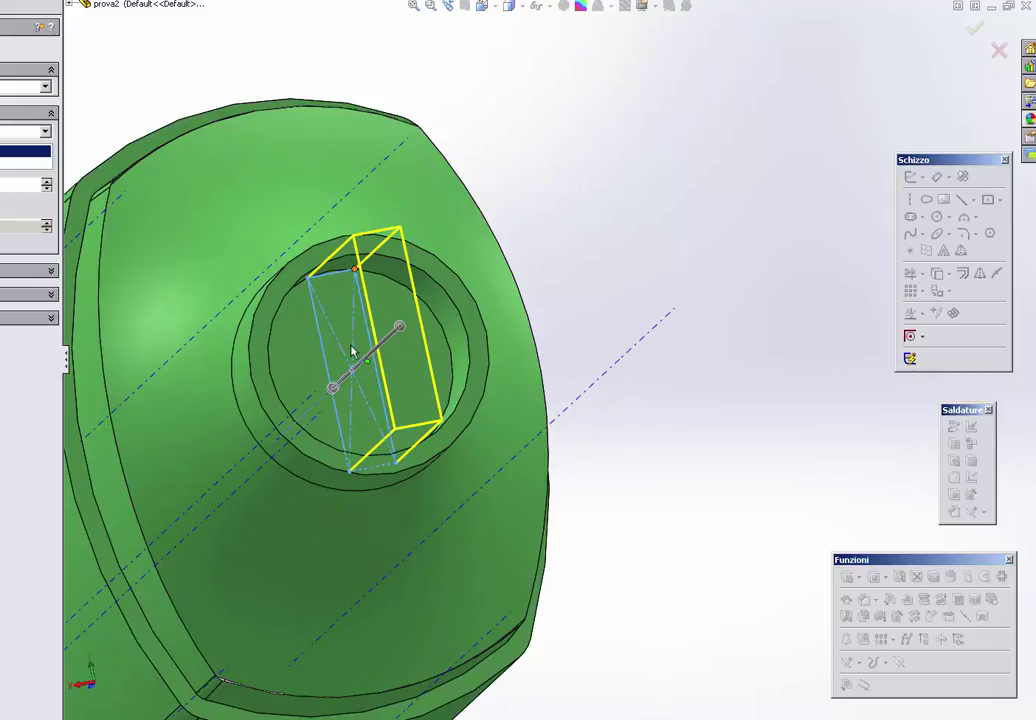
{"action": "middle_click_drag", "start_coordinate": [351, 351], "coordinate": [400, 300]}
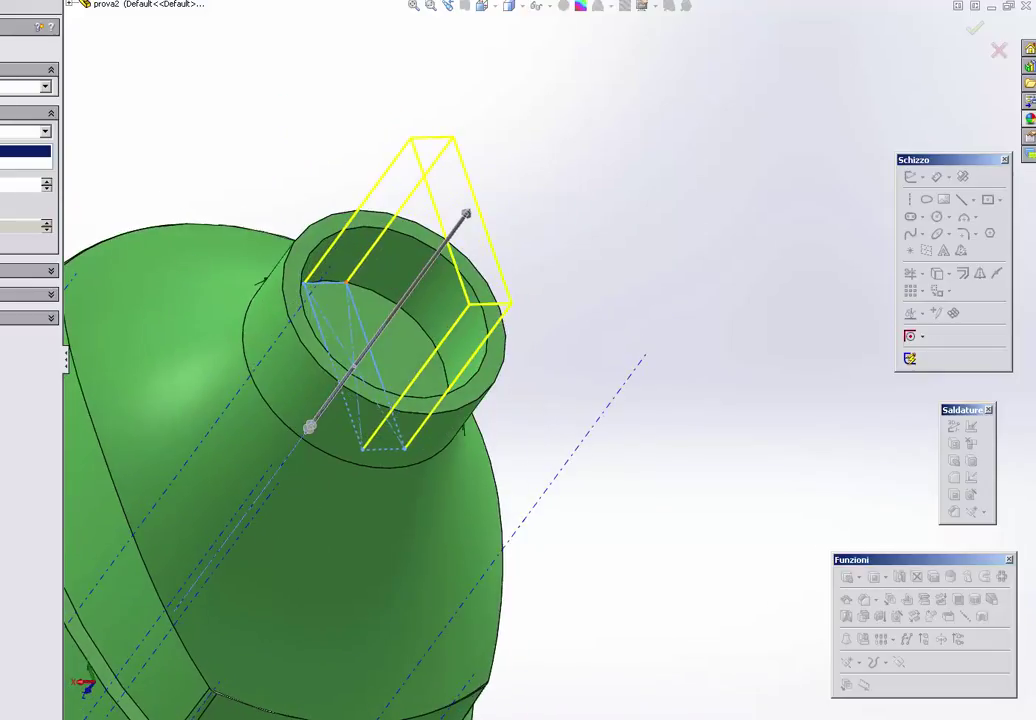
{"action": "key", "text": "Return"}
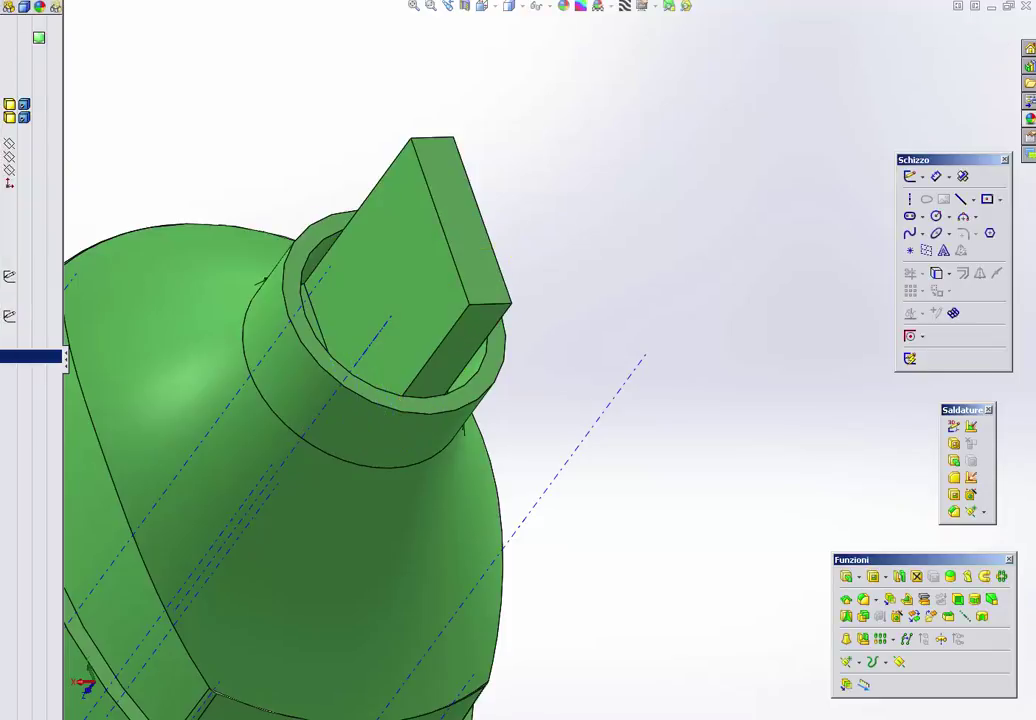
Step: Edit the block extrusion so it ends at the neck's top ring face
{"action": "right_click", "coordinate": [30, 355]}
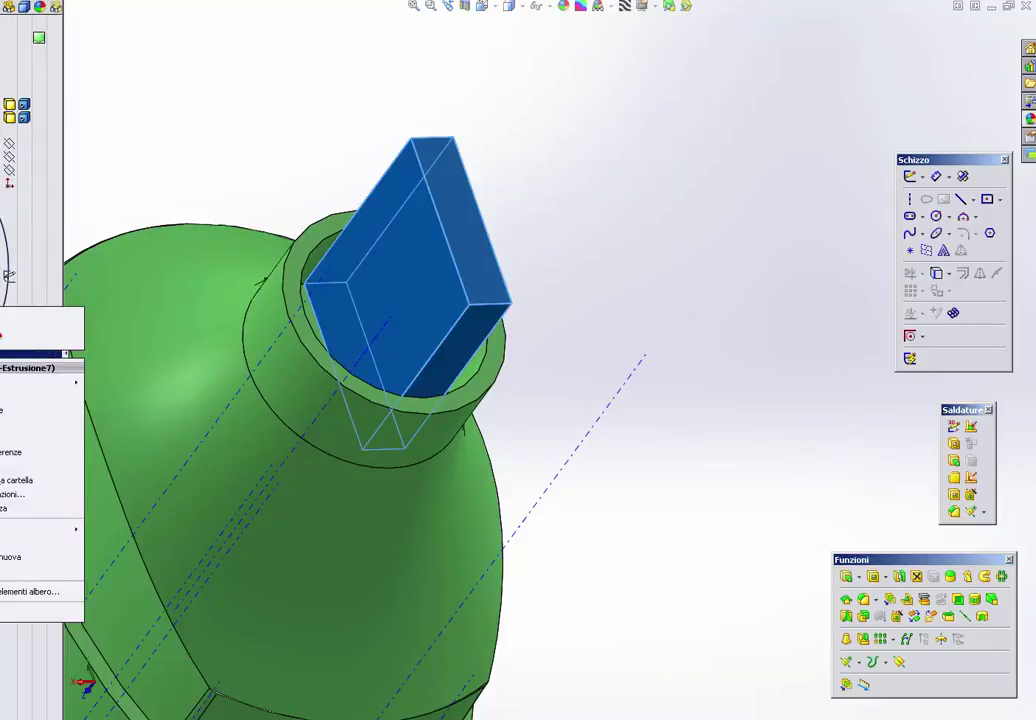
{"action": "left_click", "coordinate": [30, 390]}
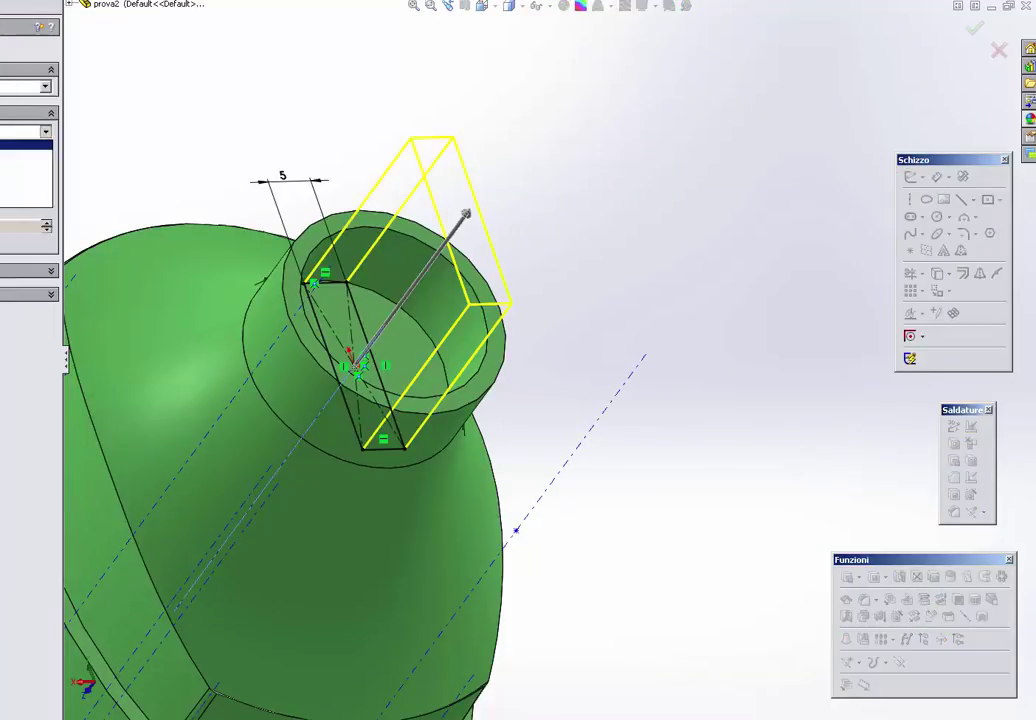
{"action": "left_click", "coordinate": [26, 173]}
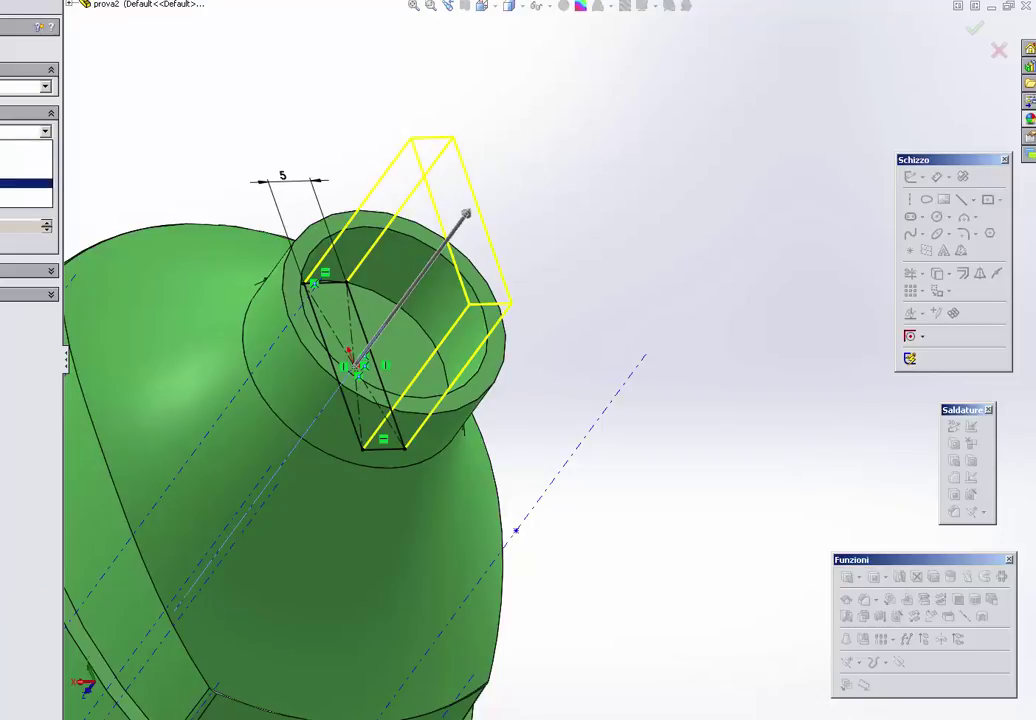
{"action": "key", "text": "Delete"}
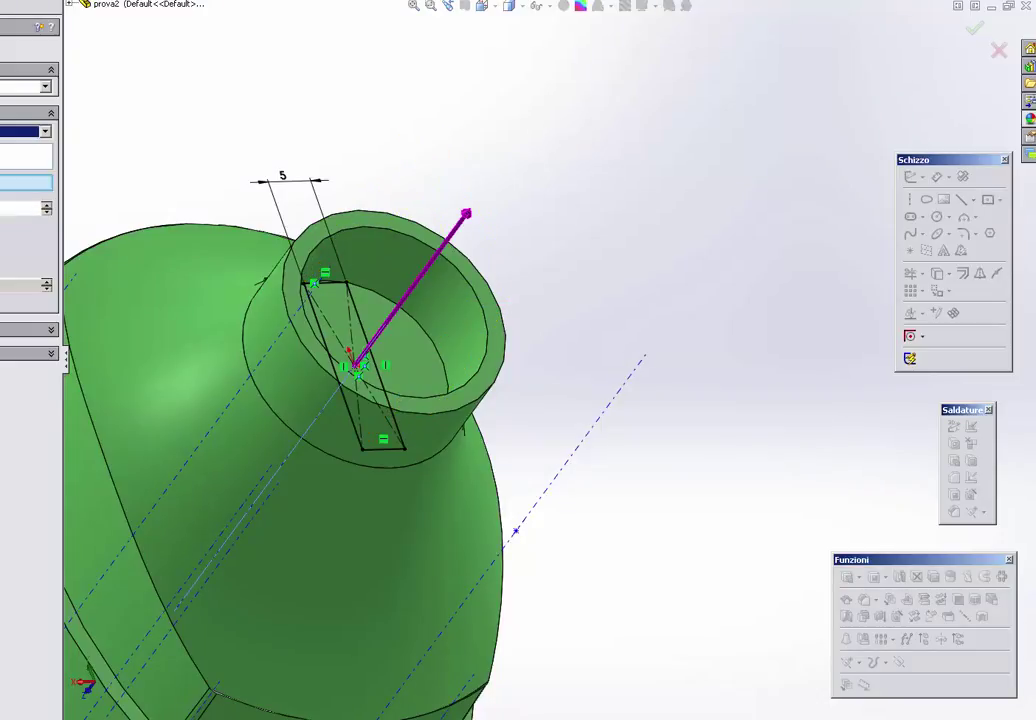
{"action": "left_click", "coordinate": [383, 228]}
{"action": "middle_click_drag", "start_coordinate": [383, 228], "coordinate": [400, 290]}
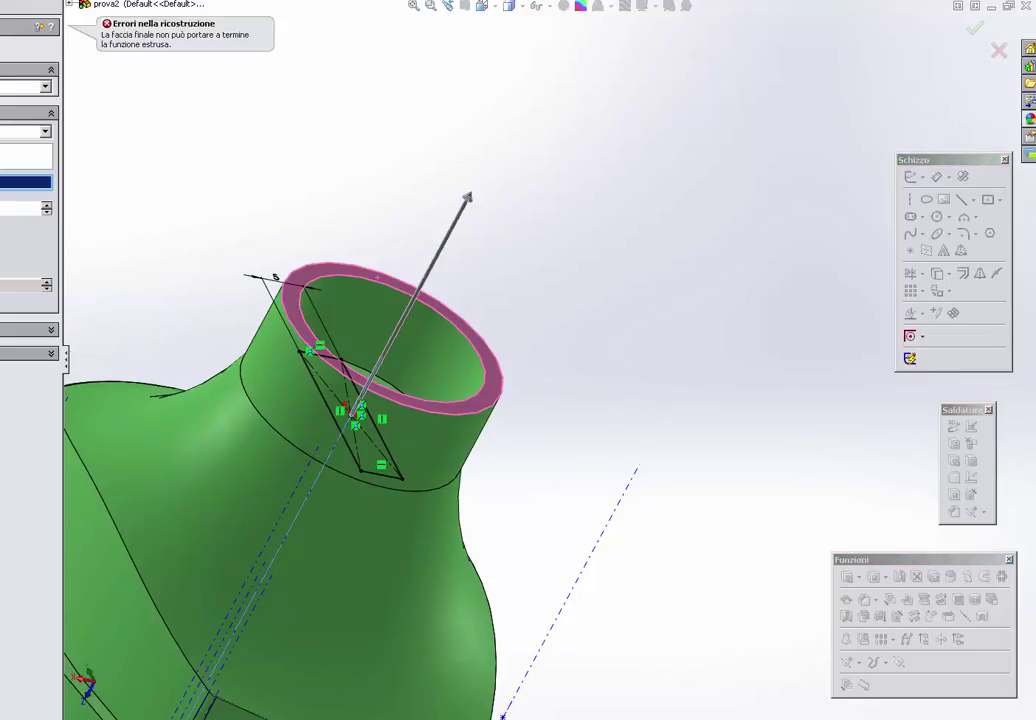
{"action": "key", "text": "Return"}
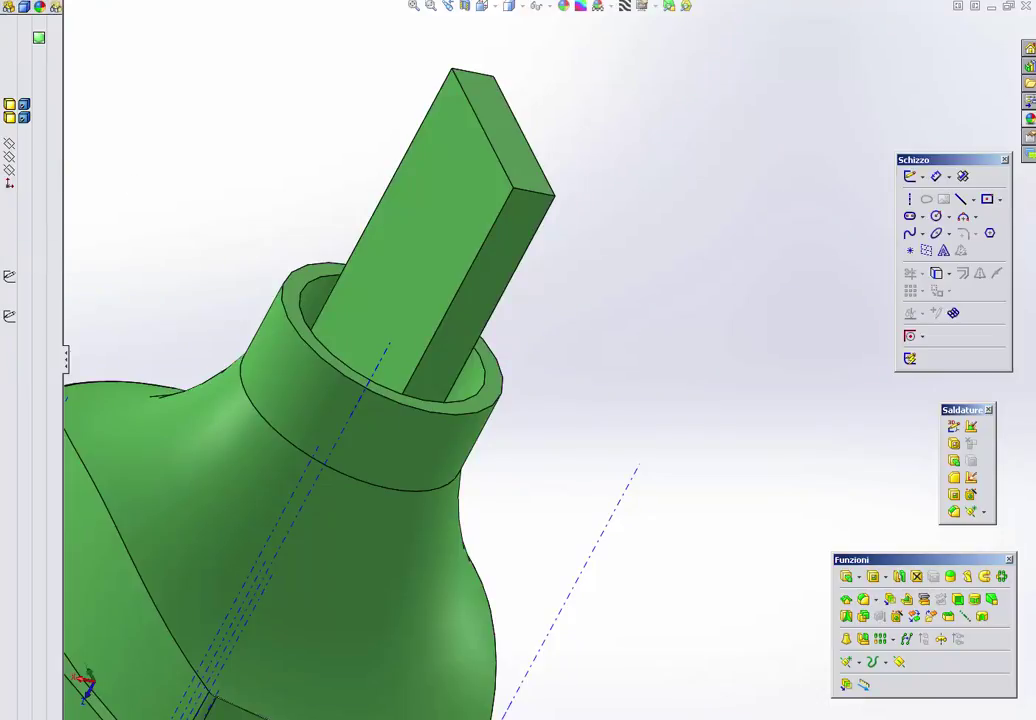
Step: Re-edit Estrusione7's end condition and confirm it as a solid bar
{"action": "left_click", "coordinate": [15, 352]}
{"action": "left_click", "coordinate": [16, 331]}
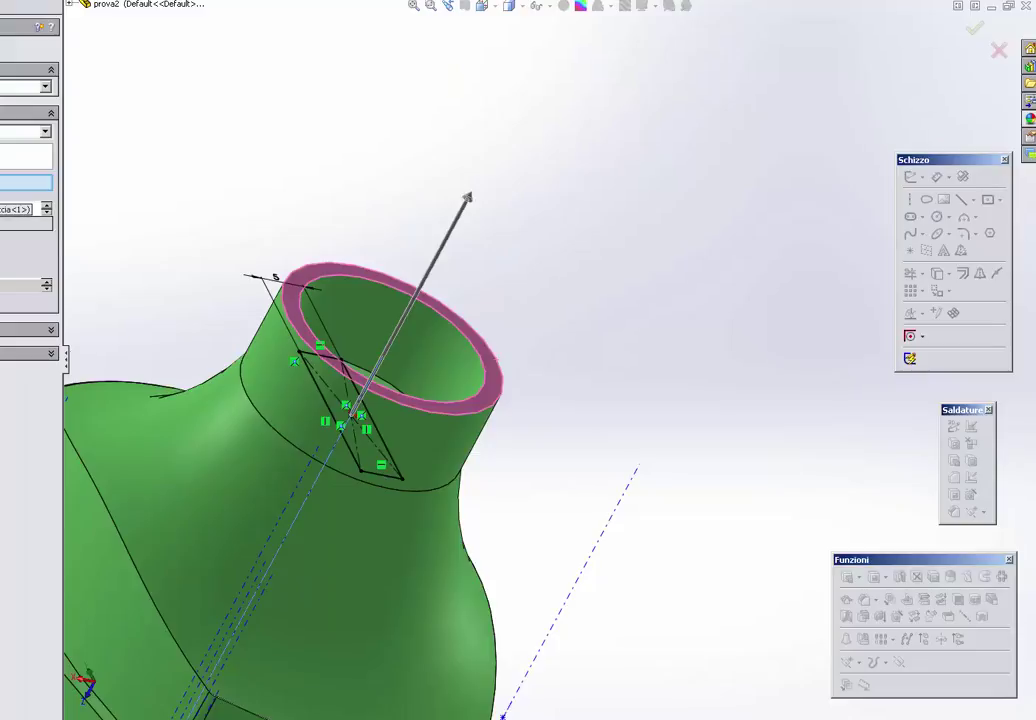
{"action": "left_click", "coordinate": [25, 152]}
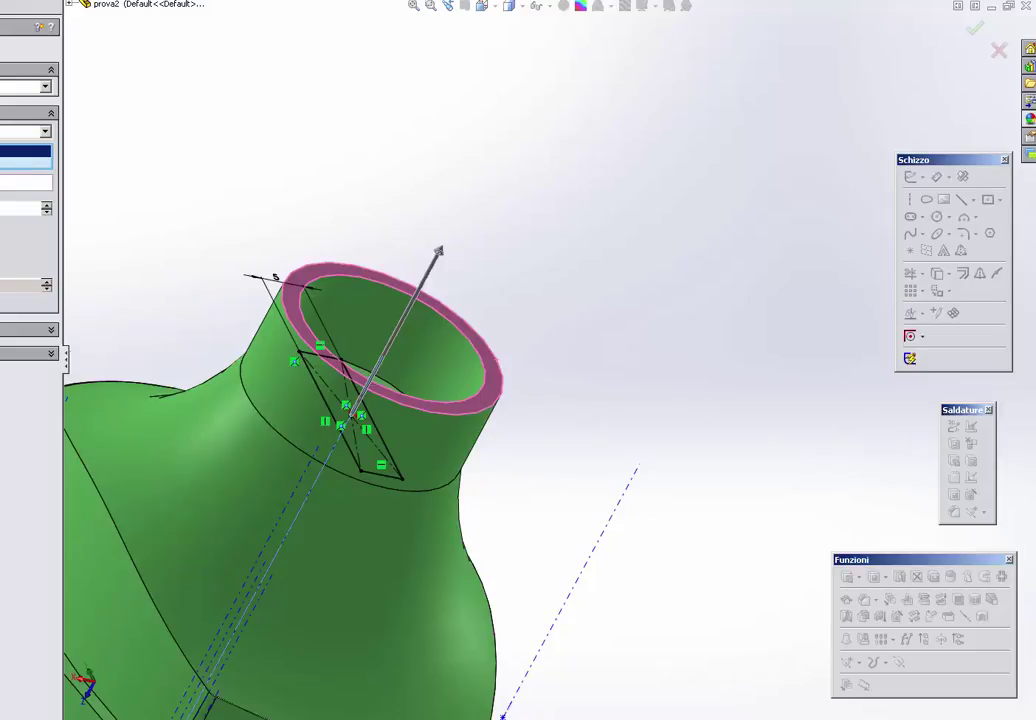
{"action": "key", "text": "Return"}
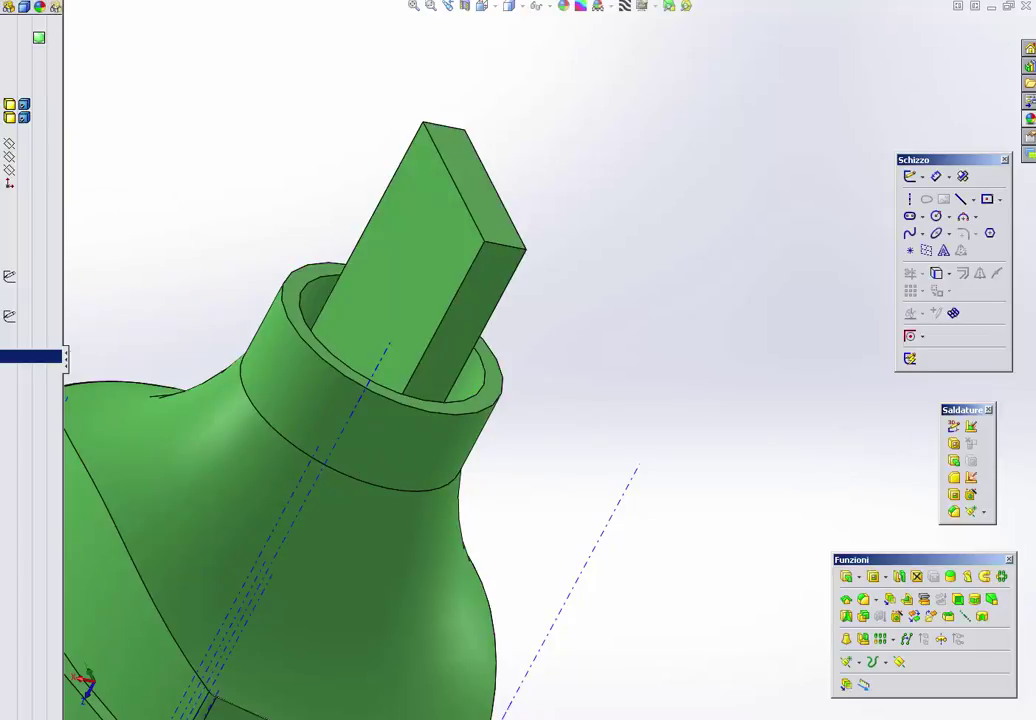
{"action": "right_click", "coordinate": [30, 354]}
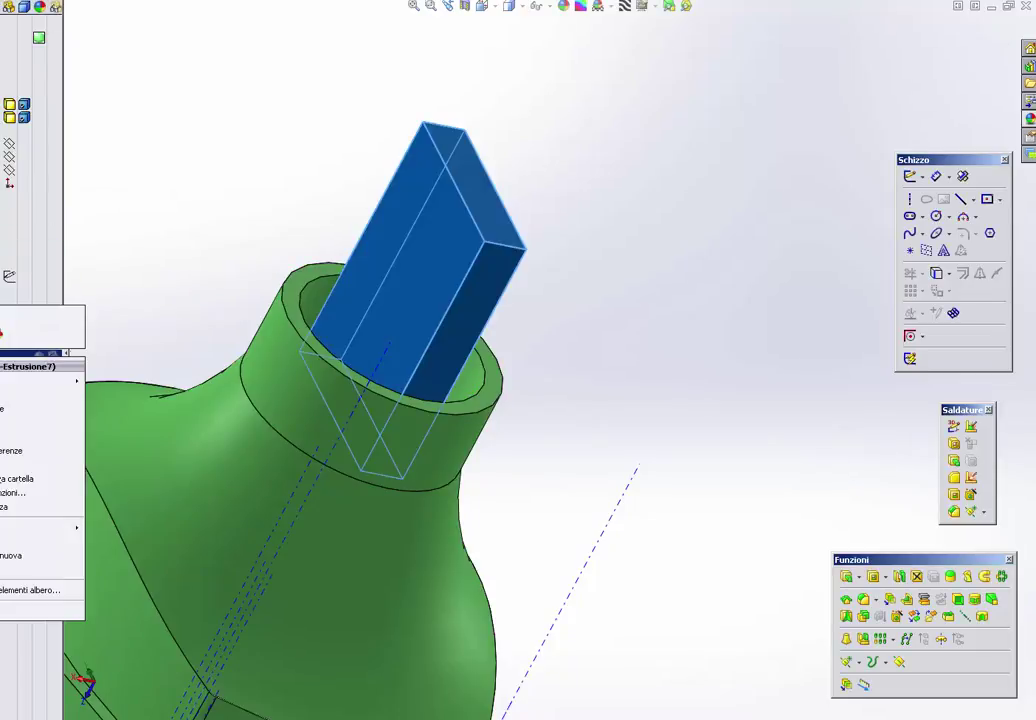
{"action": "left_click", "coordinate": [20, 408]}
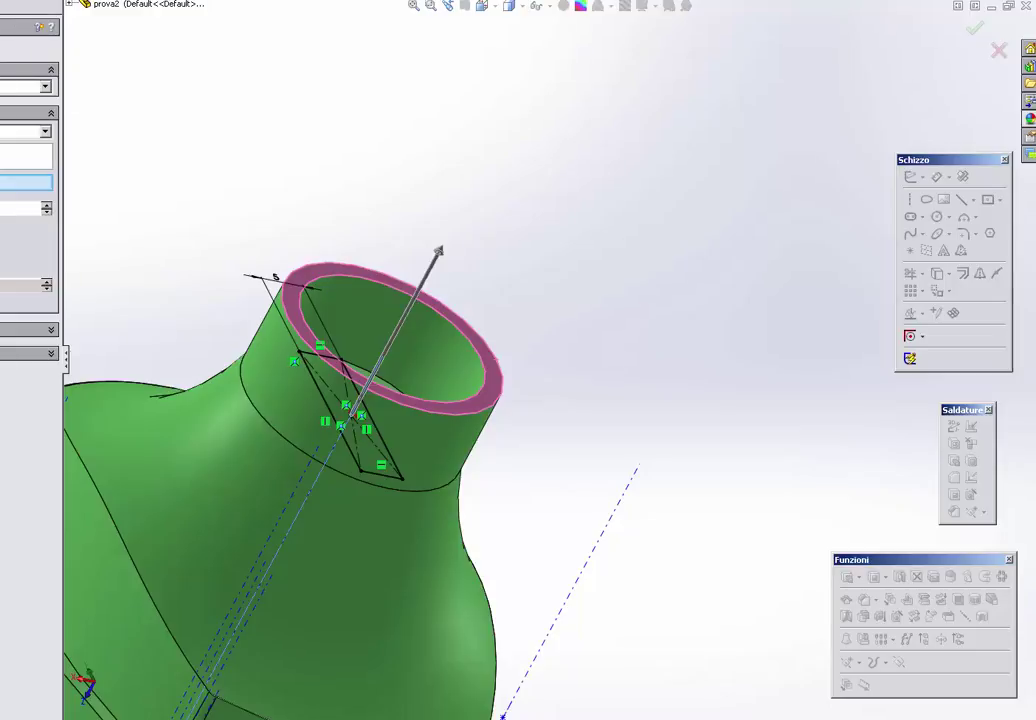
{"action": "key", "text": "Return"}
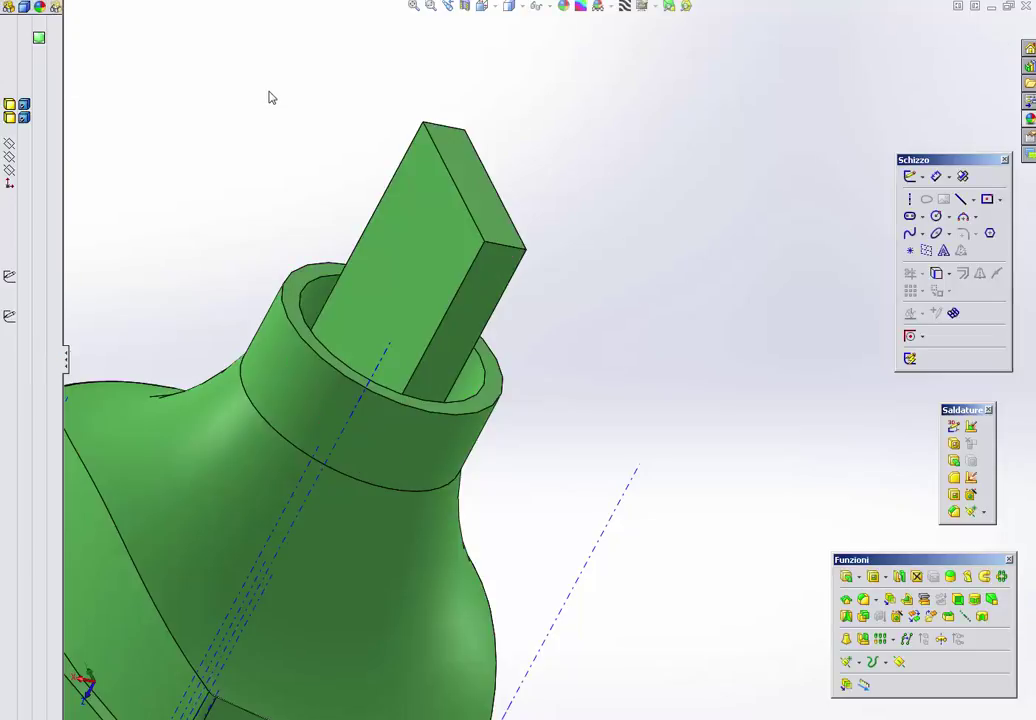
{"action": "key", "text": "m"}
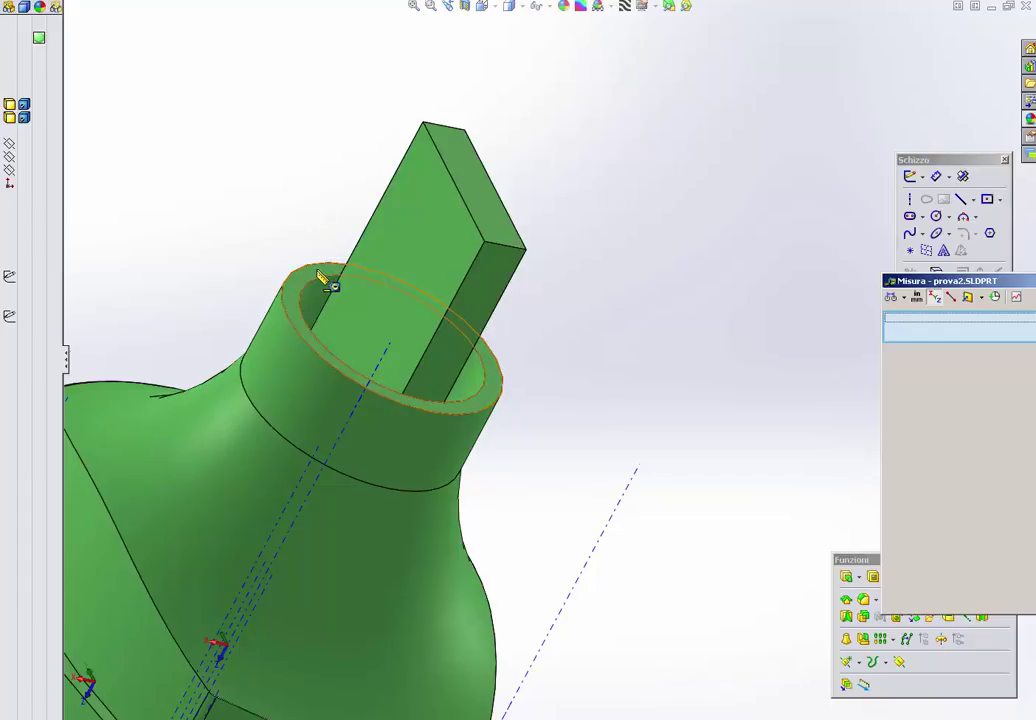
{"action": "left_click", "coordinate": [323, 274]}
{"action": "left_click", "coordinate": [462, 174]}
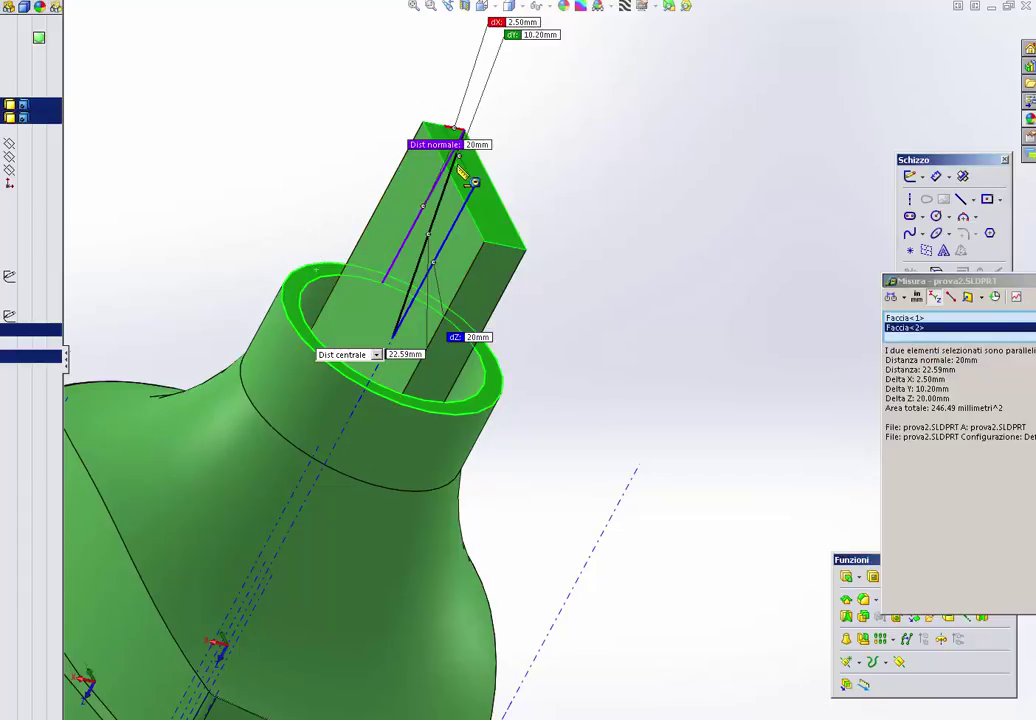
{"action": "mouse_move", "coordinate": [462, 174]}
{"action": "middle_mouse_down"}
{"action": "mouse_move", "coordinate": [408, 248]}
{"action": "mouse_move", "coordinate": [646, 230]}
{"action": "middle_mouse_up"}
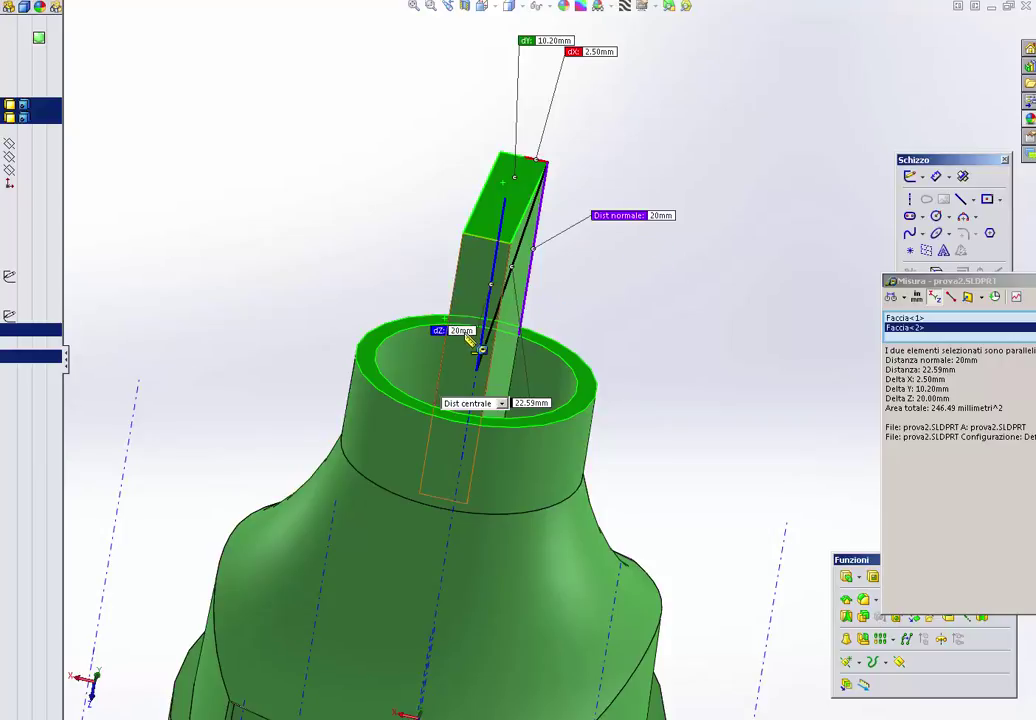
{"action": "key", "text": "Escape"}
{"action": "mouse_move", "coordinate": [470, 340]}
{"action": "middle_mouse_down"}
{"action": "mouse_move", "coordinate": [465, 266]}
{"action": "mouse_move", "coordinate": [504, 270]}
{"action": "middle_mouse_up"}
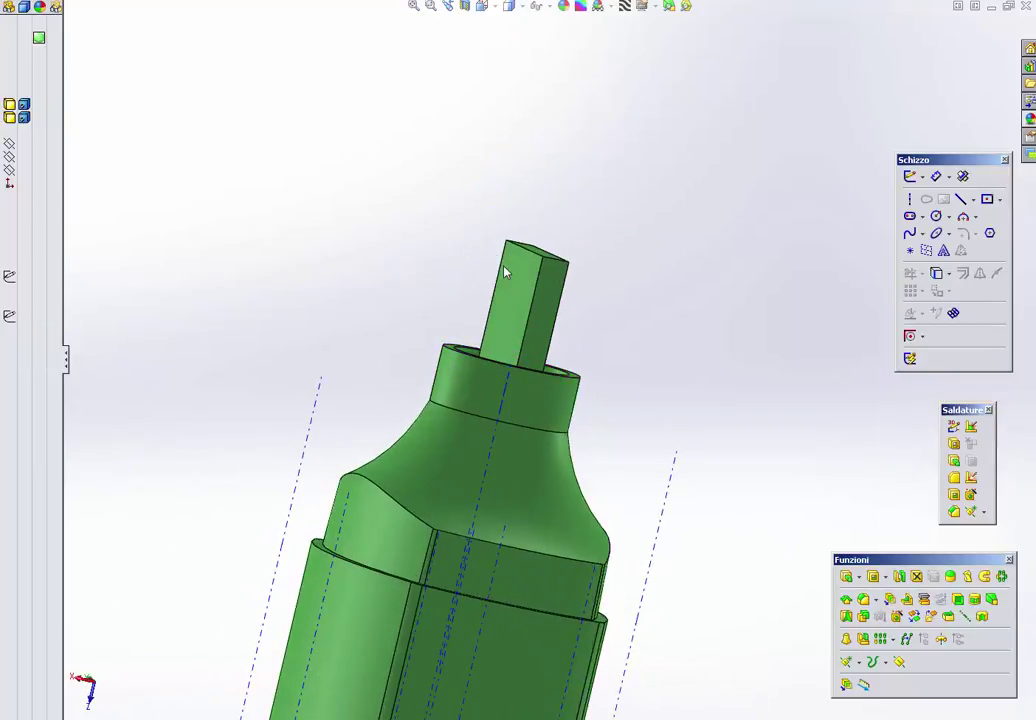
Step: Orient the view normal to the bar and rotate it until the tip points up
{"action": "left_click", "coordinate": [513, 312]}
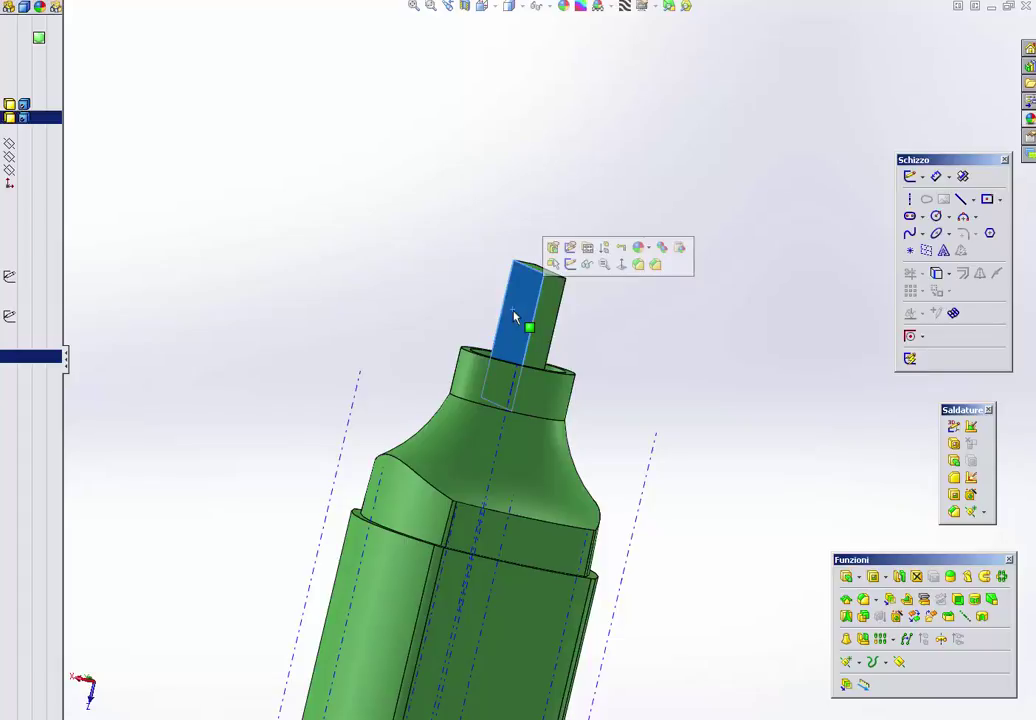
{"action": "key", "text": "ctrl+8"}
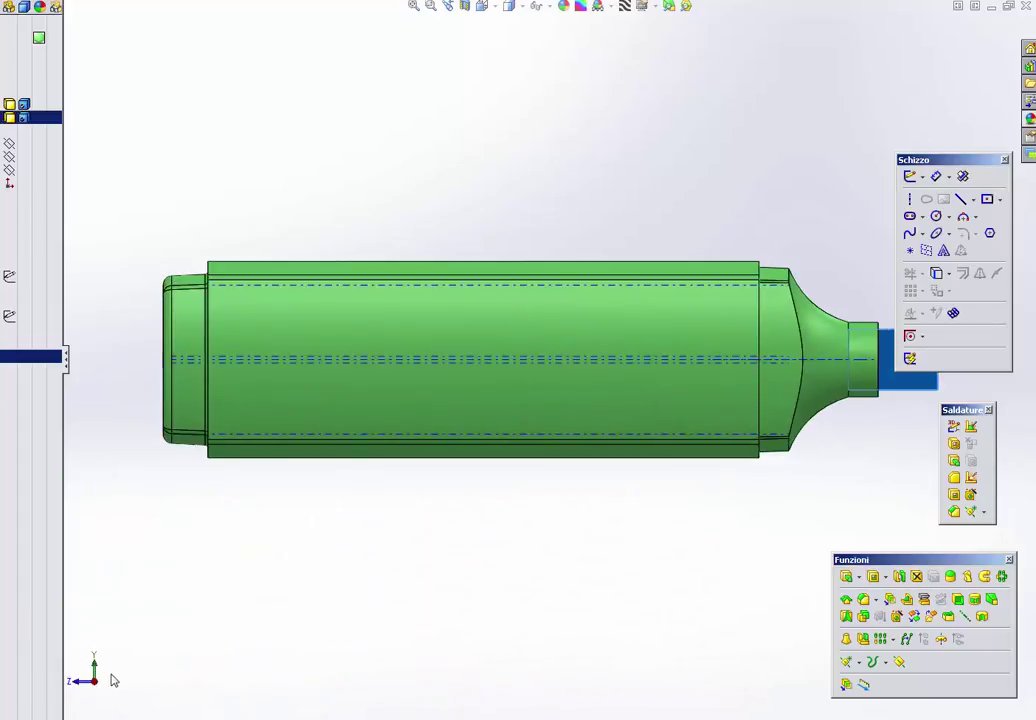
{"action": "left_click", "coordinate": [770, 381]}
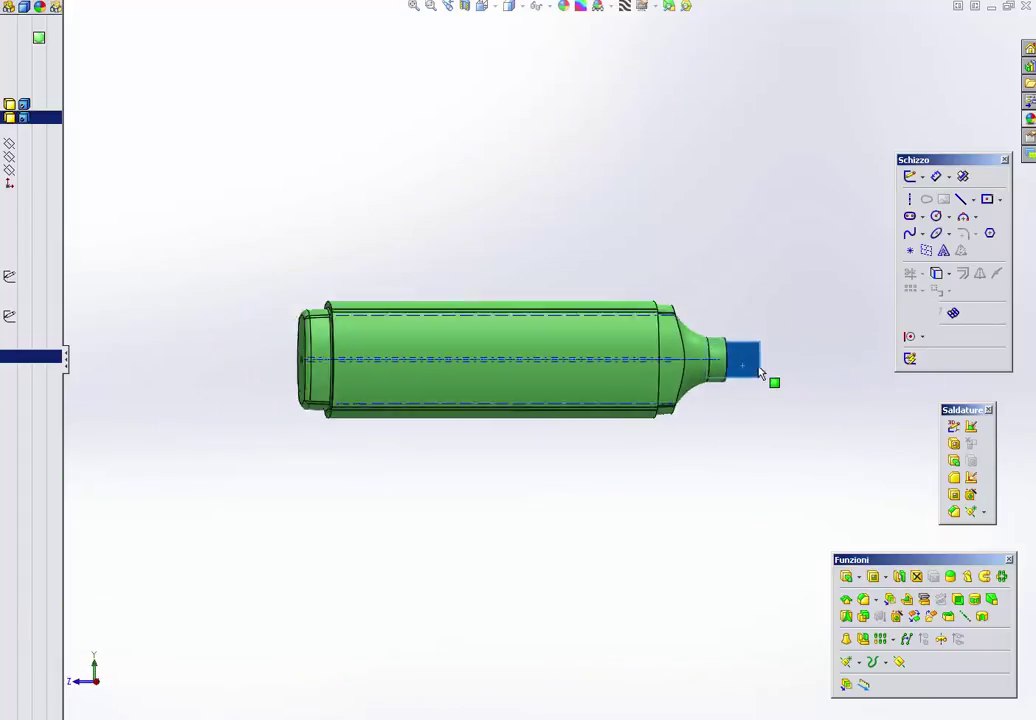
{"action": "key", "text": "ctrl+8"}
{"action": "key", "text": "ctrl+8"}
{"action": "key", "text": "ctrl+8"}
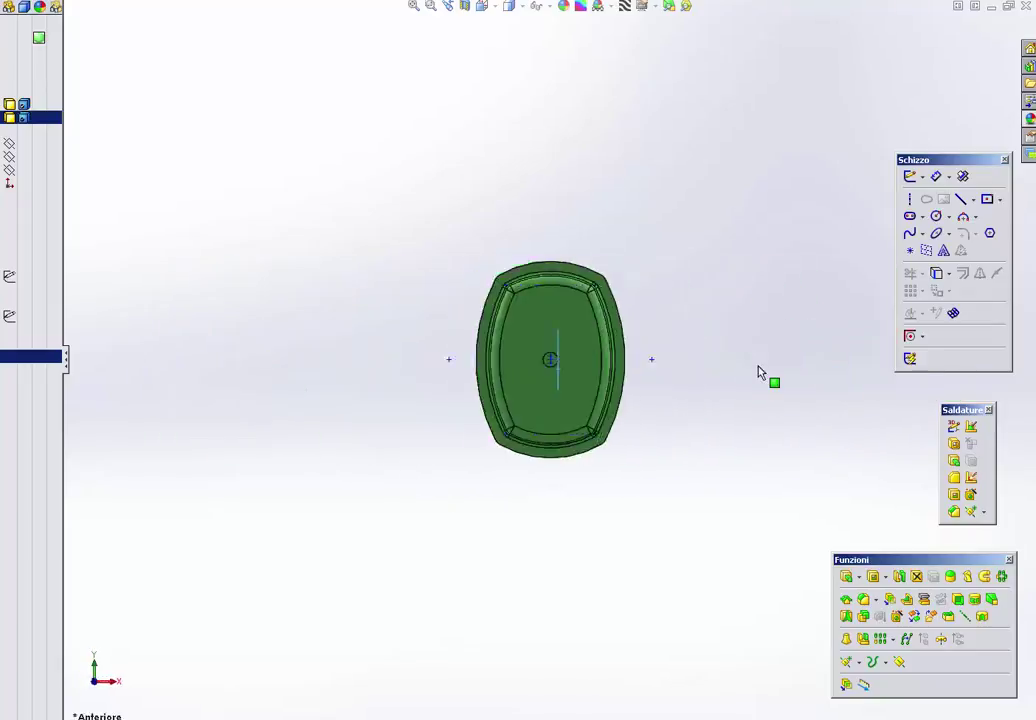
{"action": "key", "text": "ctrl+8"}
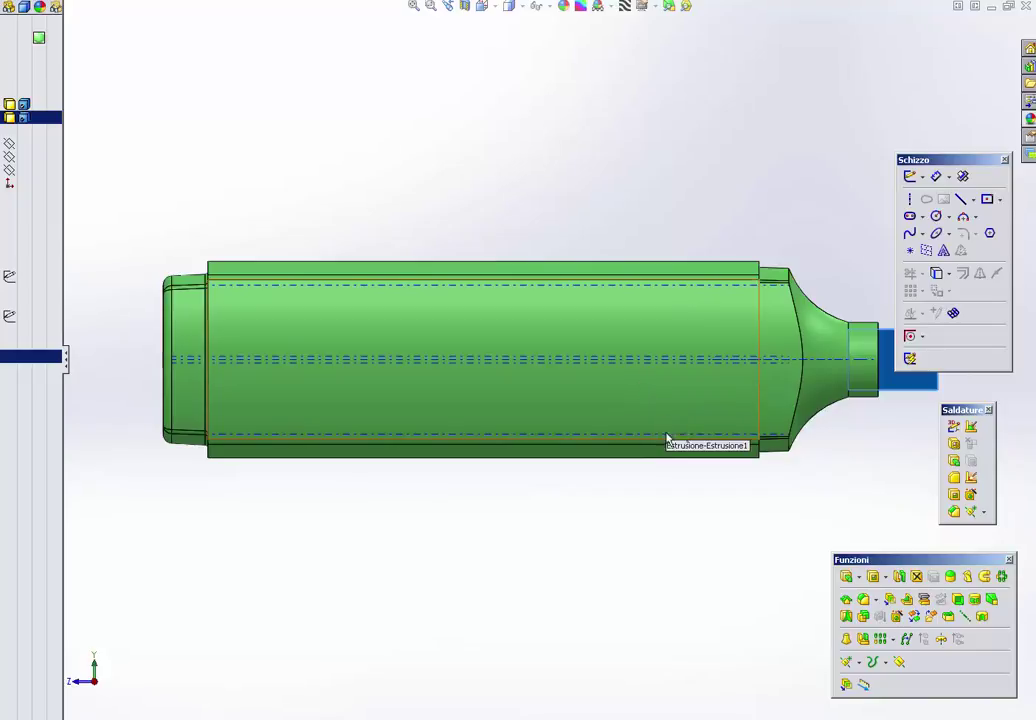
{"action": "left_click", "coordinate": [99, 685]}
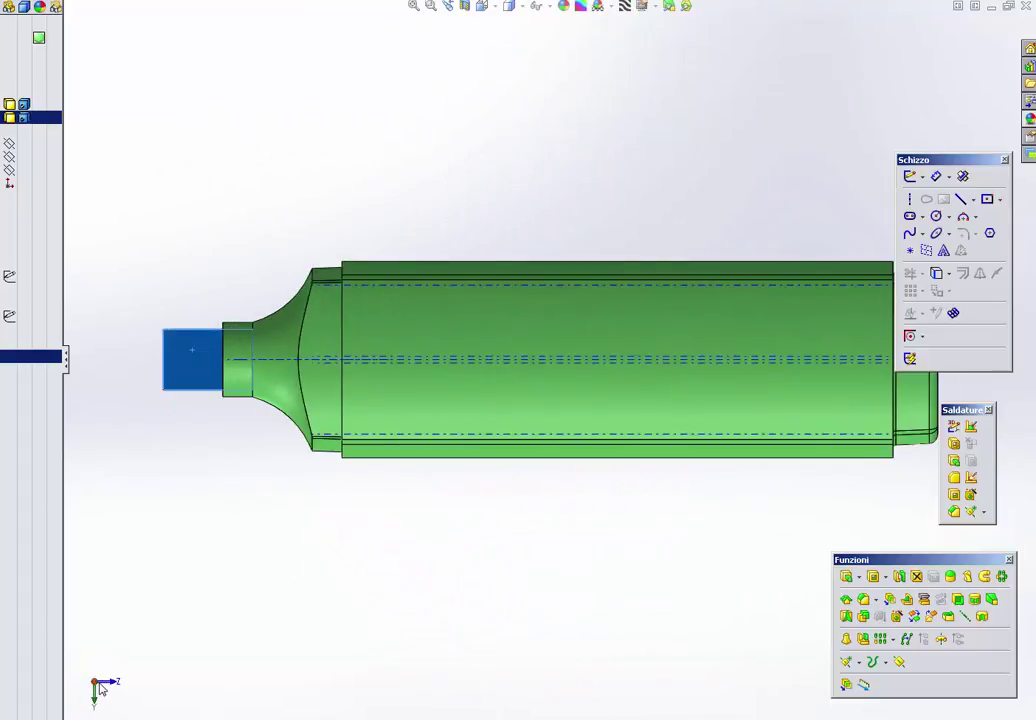
{"action": "left_click", "coordinate": [99, 685], "text": "shift"}
{"action": "left_click", "coordinate": [99, 685]}
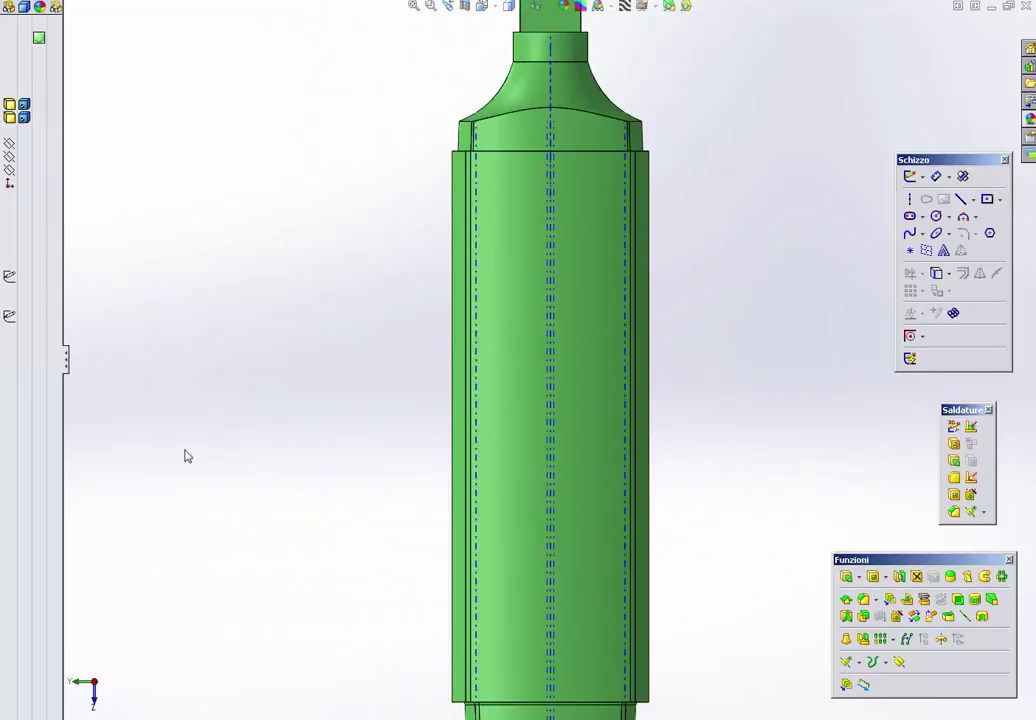
{"action": "scroll", "coordinate": [300, 410], "scroll_direction": "up", "scroll_amount": 5}
{"action": "scroll", "coordinate": [439, 363], "scroll_direction": "down", "scroll_amount": 3}
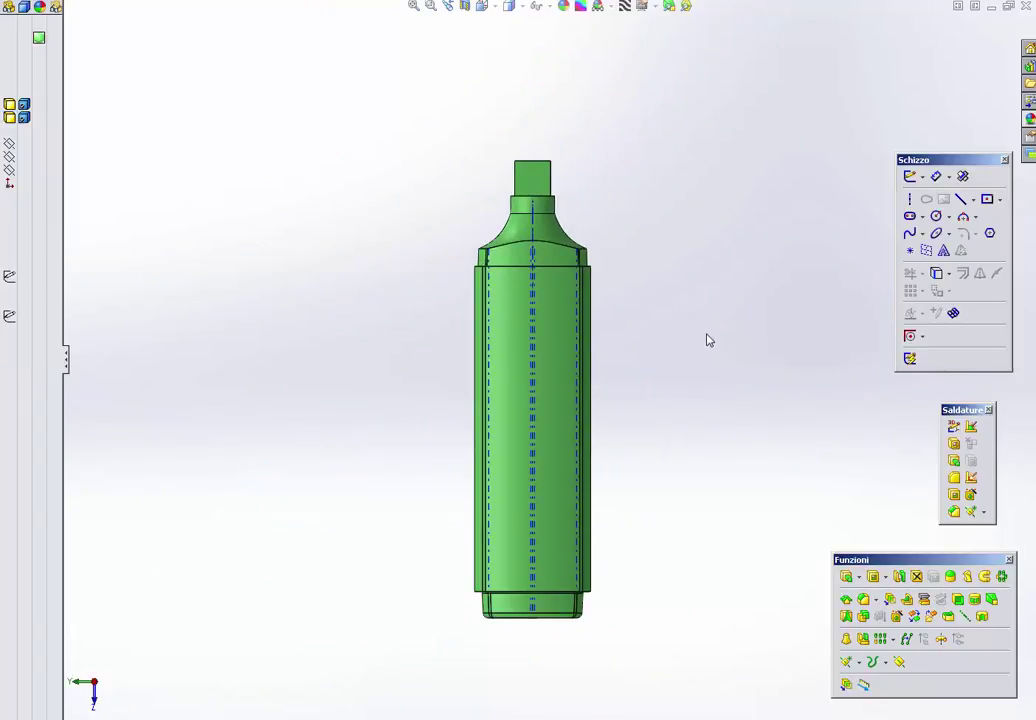
Step: Save the current upright orientation as a named view 'v3'
{"action": "key", "text": "space"}
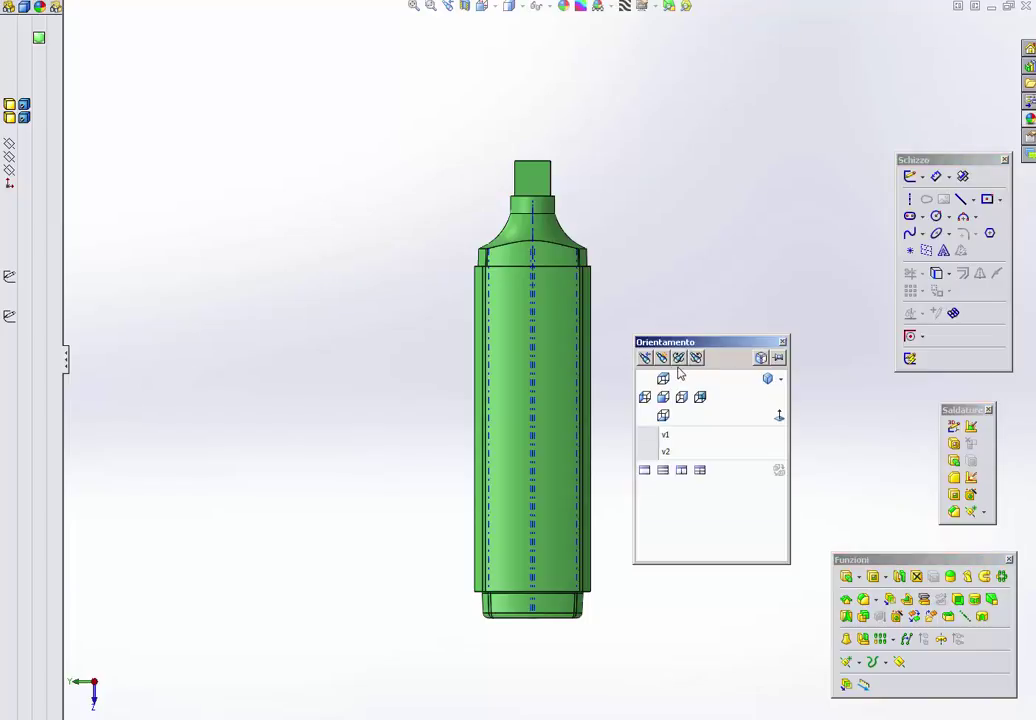
{"action": "left_click", "coordinate": [662, 358]}
{"action": "type", "text": "v3"}
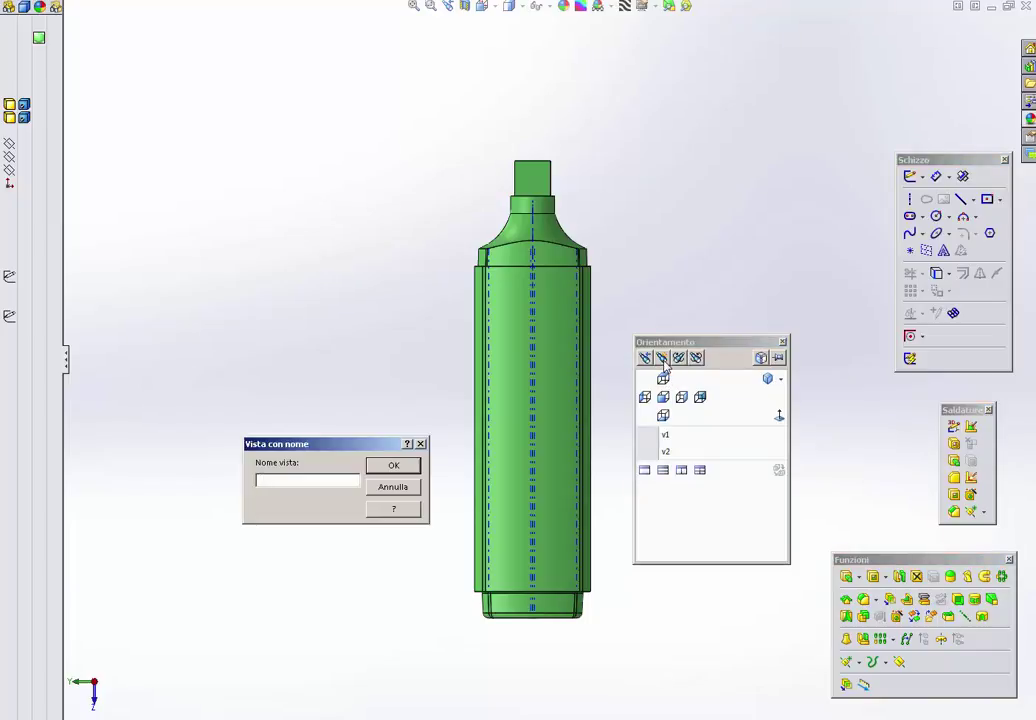
{"action": "left_click", "coordinate": [390, 466]}
{"action": "left_click", "coordinate": [784, 342]}
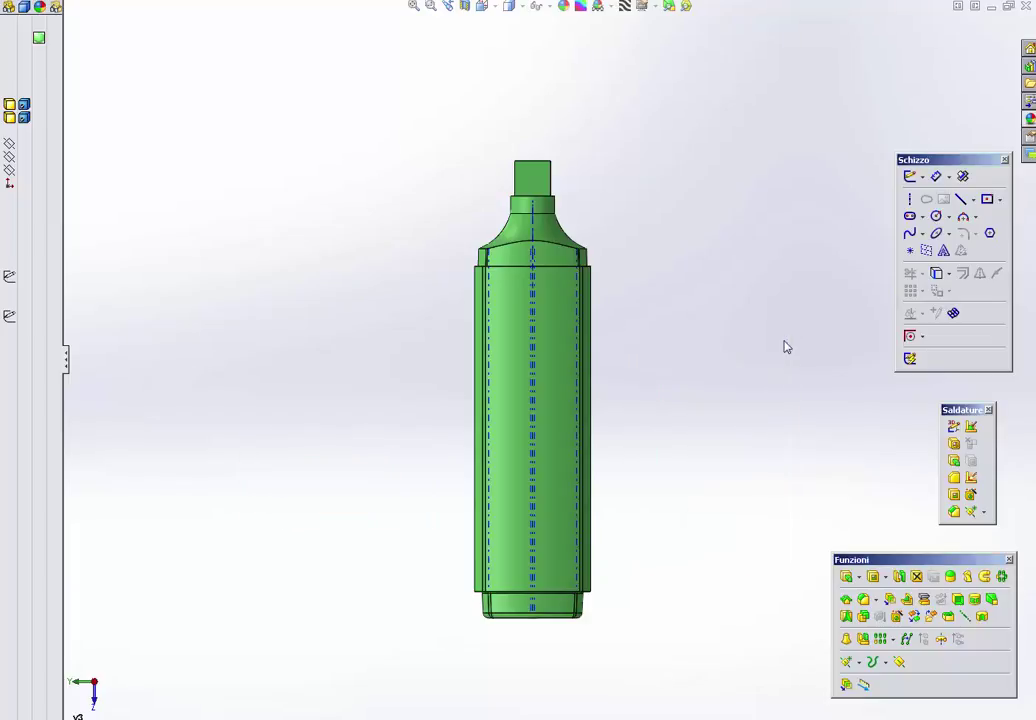
{"action": "scroll", "coordinate": [558, 204], "scroll_direction": "down", "scroll_amount": 3}
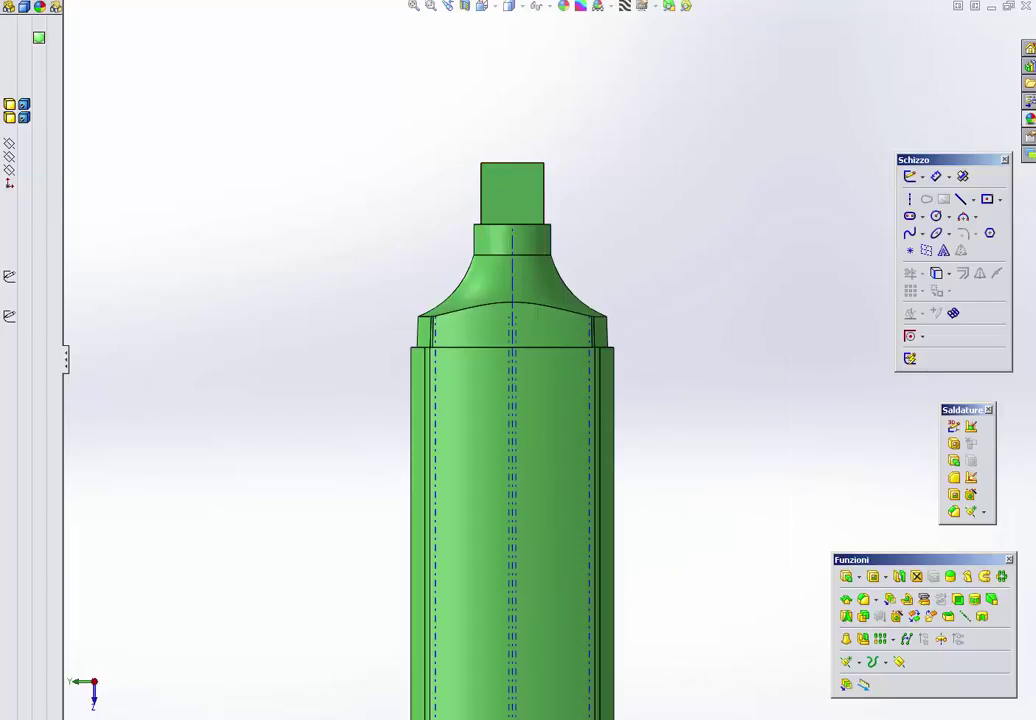
{"action": "left_click", "coordinate": [512, 193]}
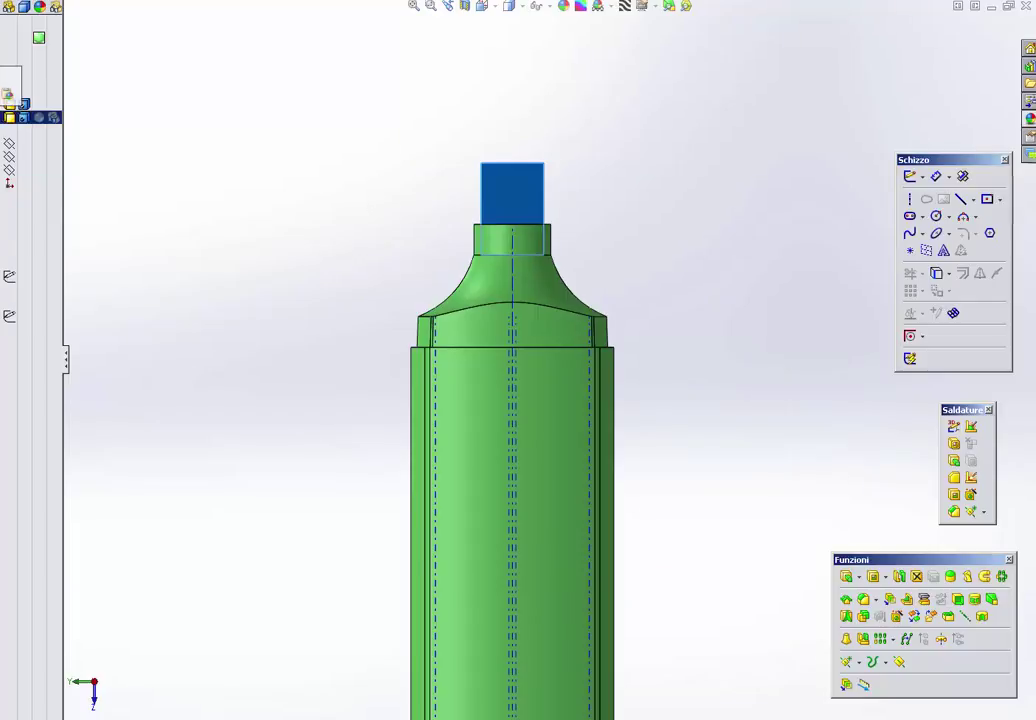
Step: Apply a red appearance to the Estrusione7 tip block
{"action": "left_click", "coordinate": [41, 121]}
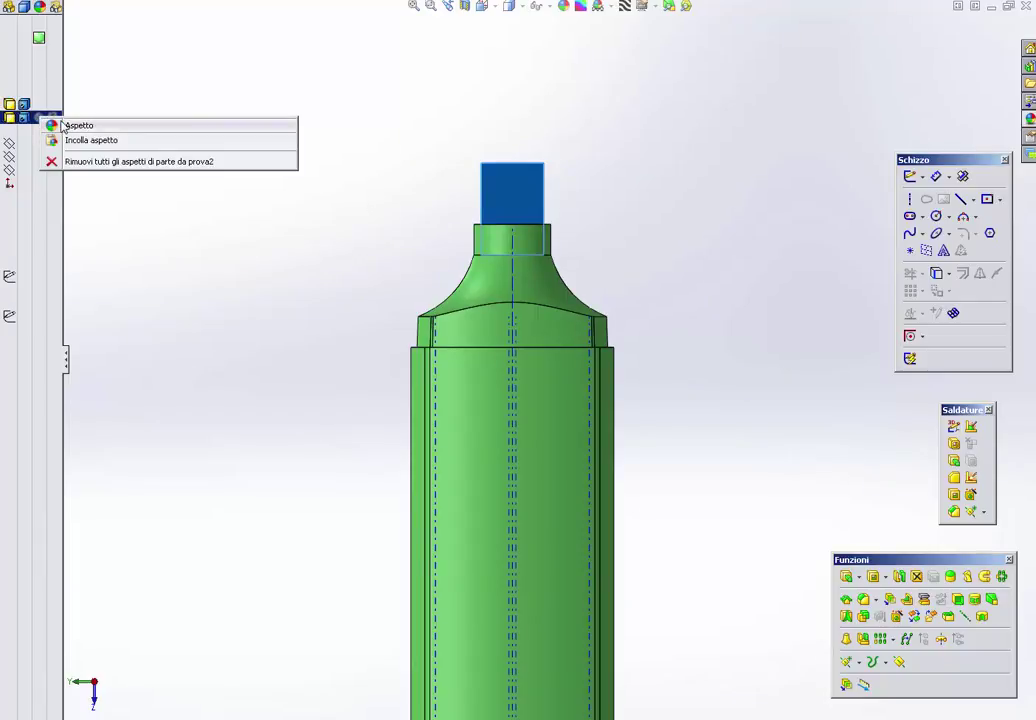
{"action": "left_click", "coordinate": [52, 103]}
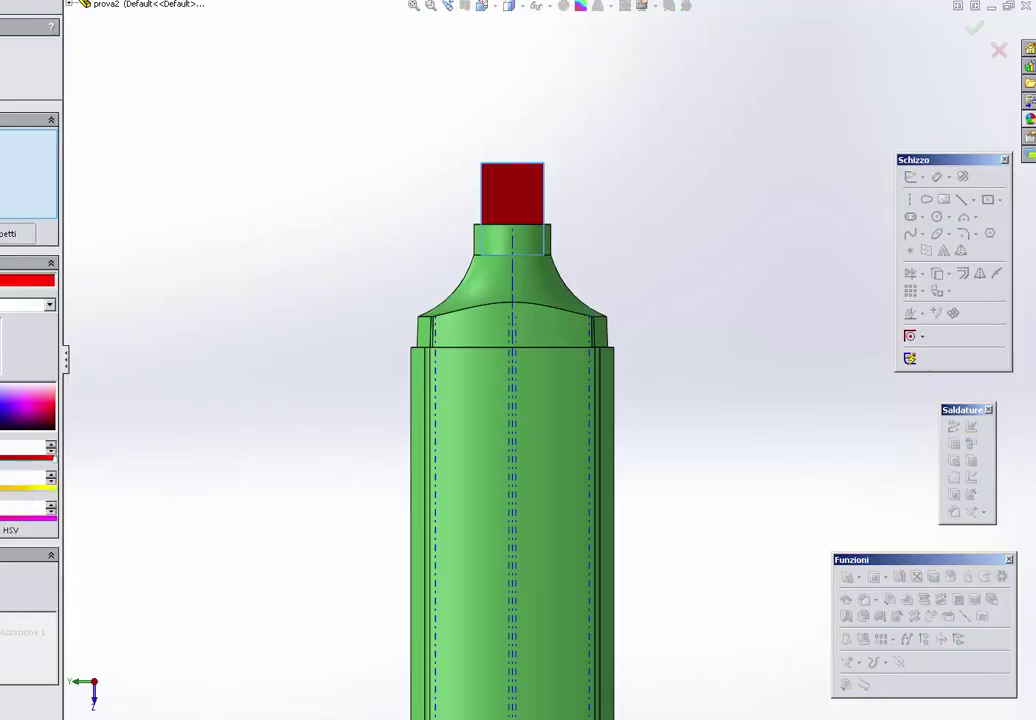
{"action": "key", "text": "Return"}
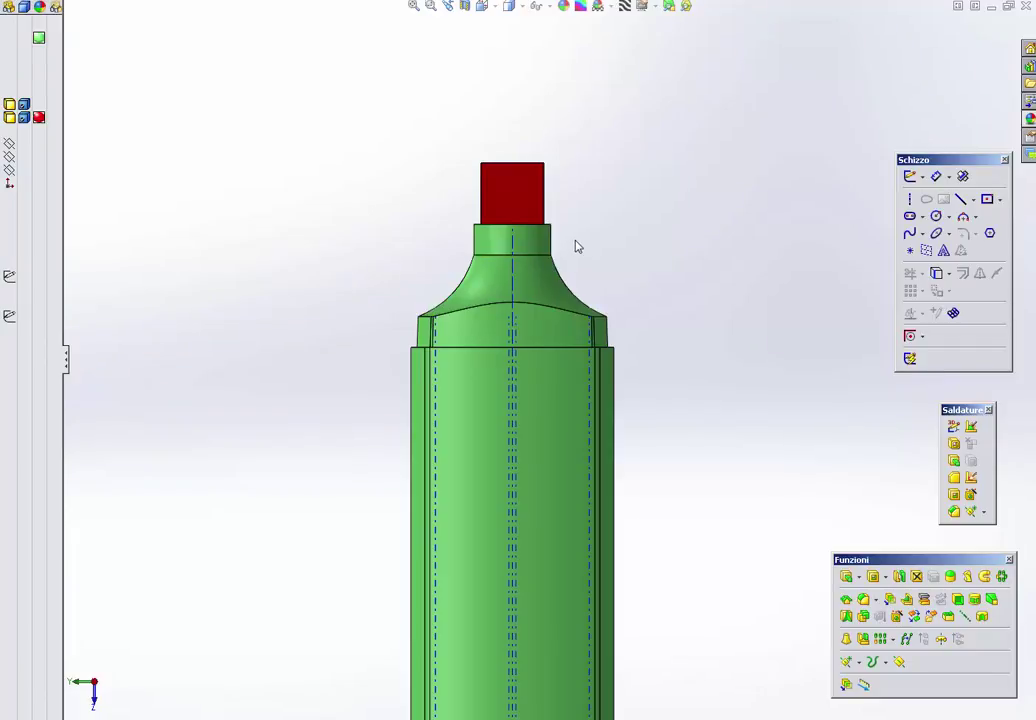
{"action": "scroll", "coordinate": [546, 210], "scroll_direction": "down", "scroll_amount": 2}
{"action": "scroll", "coordinate": [532, 199], "scroll_direction": "down", "scroll_amount": 3}
{"action": "scroll", "coordinate": [522, 202], "scroll_direction": "down", "scroll_amount": 1}
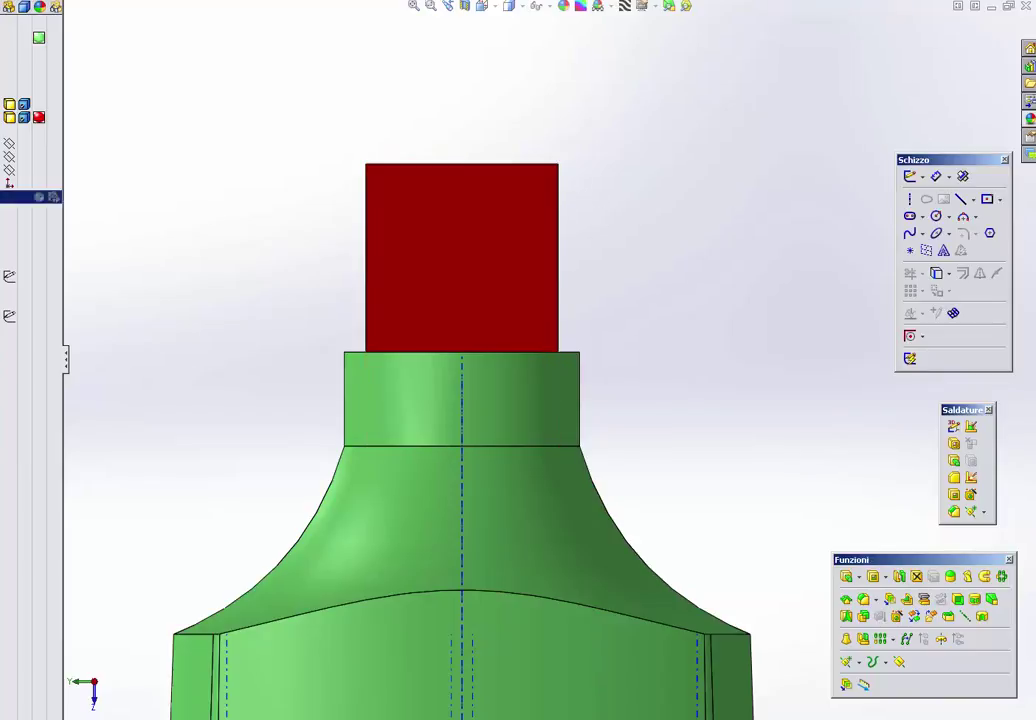
Step: Sketch lines on the chosen plane, starting with a short corner cut at the tip's top-left
{"action": "key", "text": "f"}
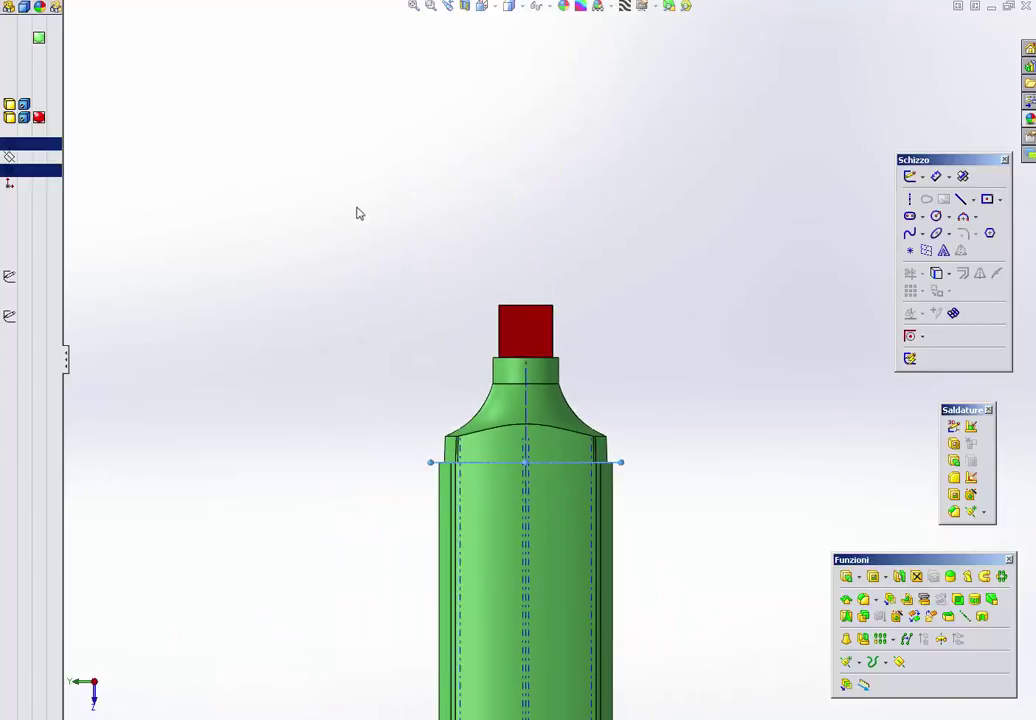
{"action": "left_click", "coordinate": [30, 170]}
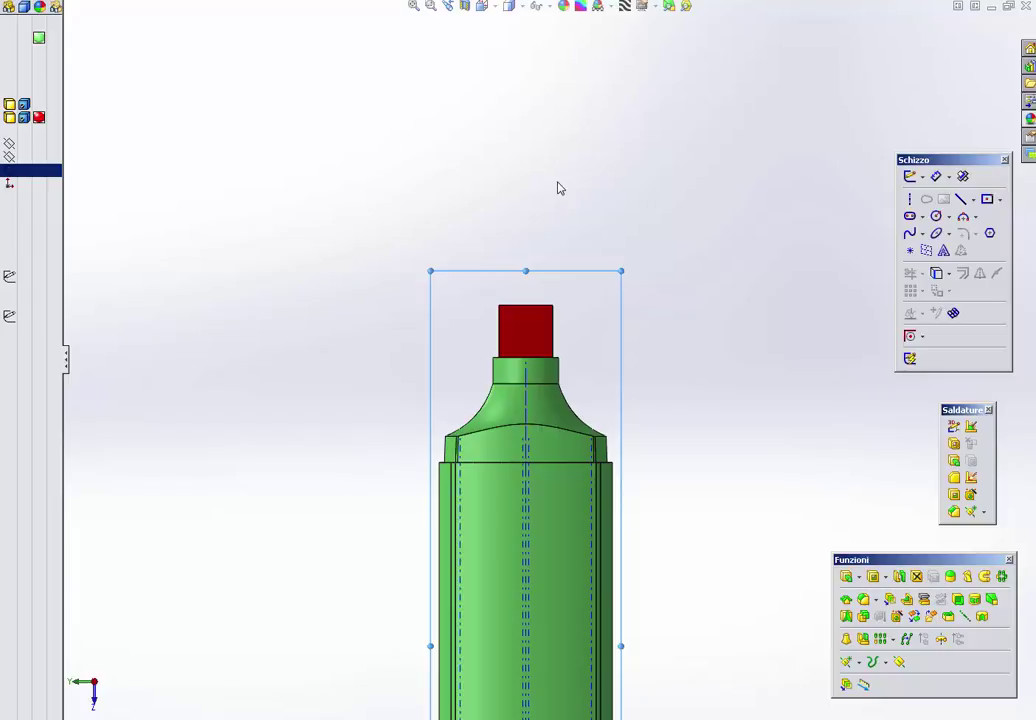
{"action": "key", "text": "l"}
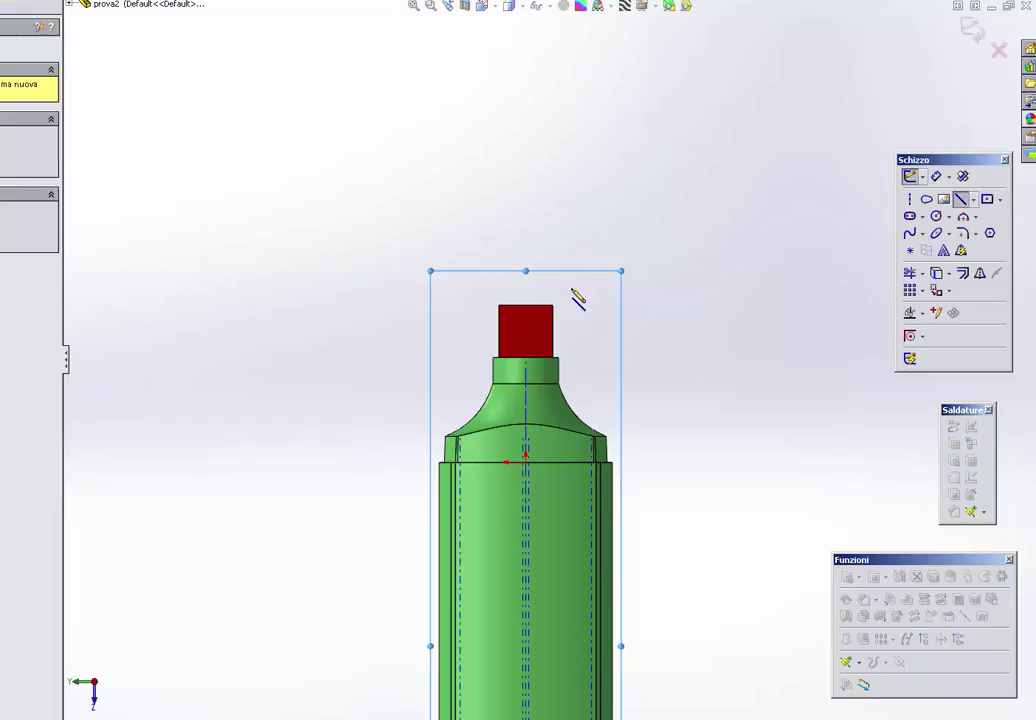
{"action": "scroll", "coordinate": [540, 330], "scroll_direction": "down", "scroll_amount": 3}
{"action": "scroll", "coordinate": [590, 365], "scroll_direction": "down", "scroll_amount": 2}
{"action": "scroll", "coordinate": [590, 365], "scroll_direction": "down", "scroll_amount": 1}
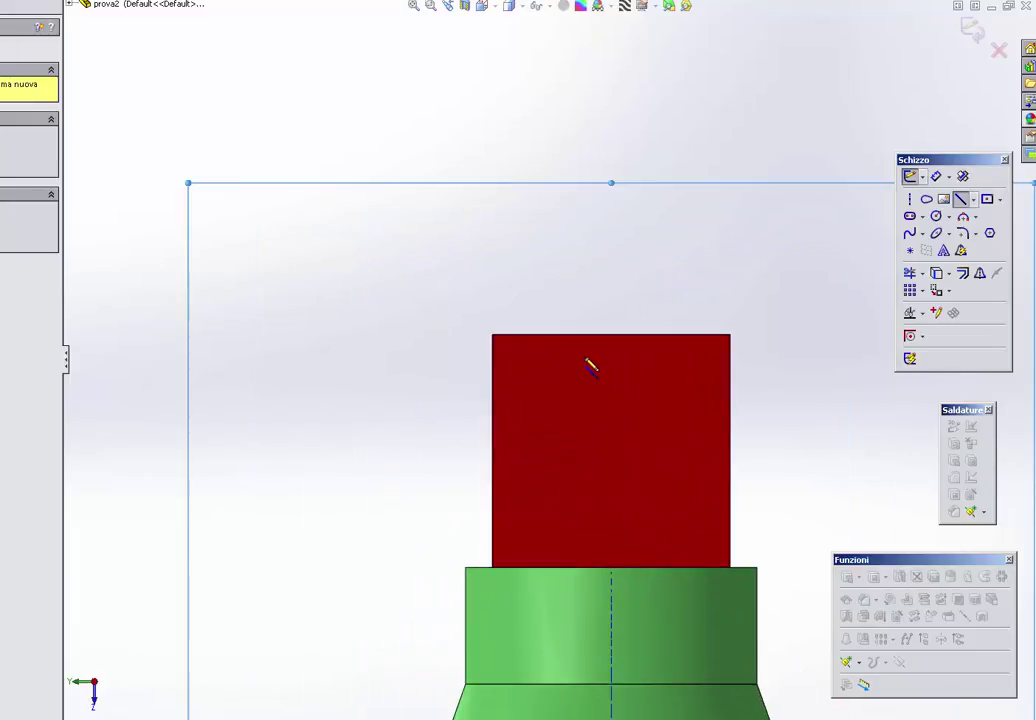
{"action": "scroll", "coordinate": [585, 360], "scroll_direction": "down", "scroll_amount": 2}
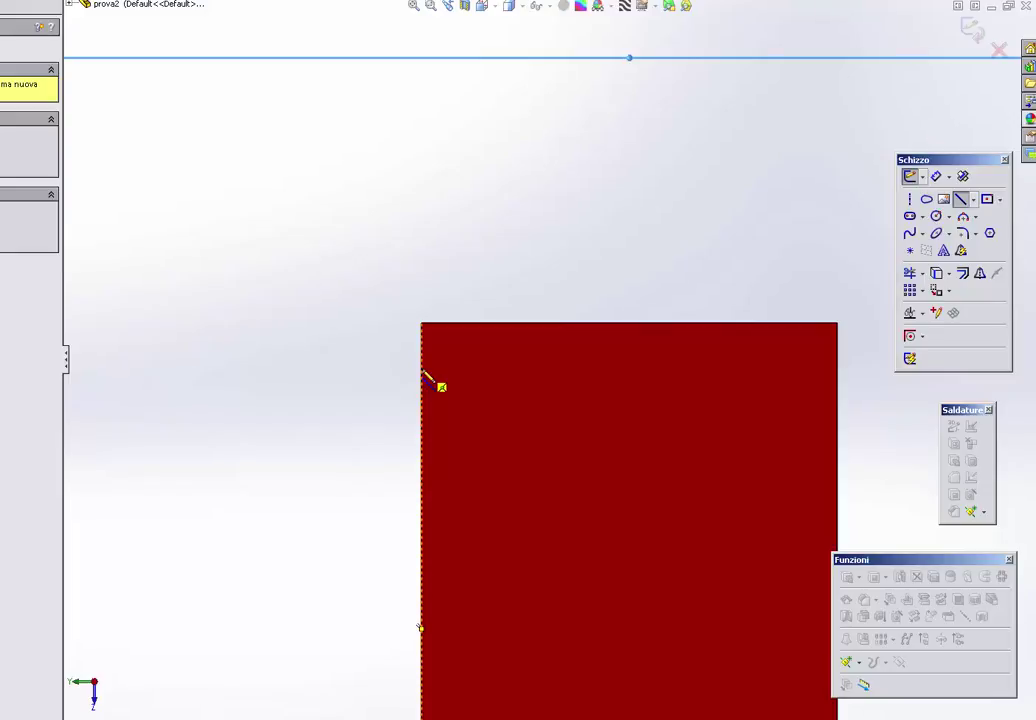
{"action": "left_click", "coordinate": [422, 368]}
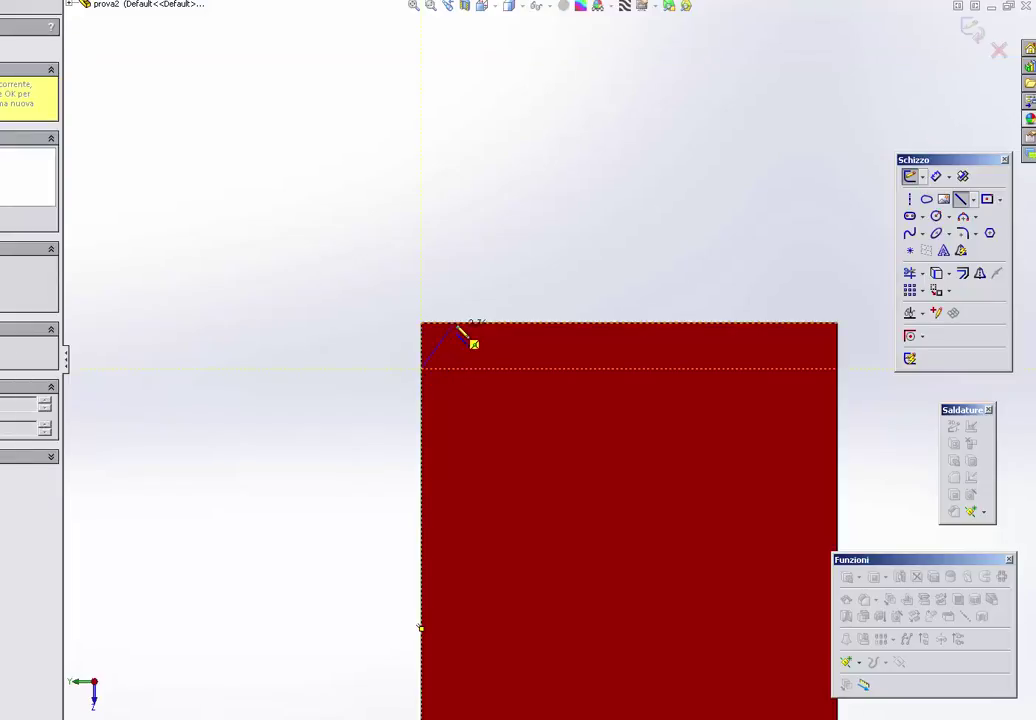
{"action": "left_click", "coordinate": [457, 325]}
{"action": "scroll", "coordinate": [549, 361], "scroll_direction": "up", "scroll_amount": 2}
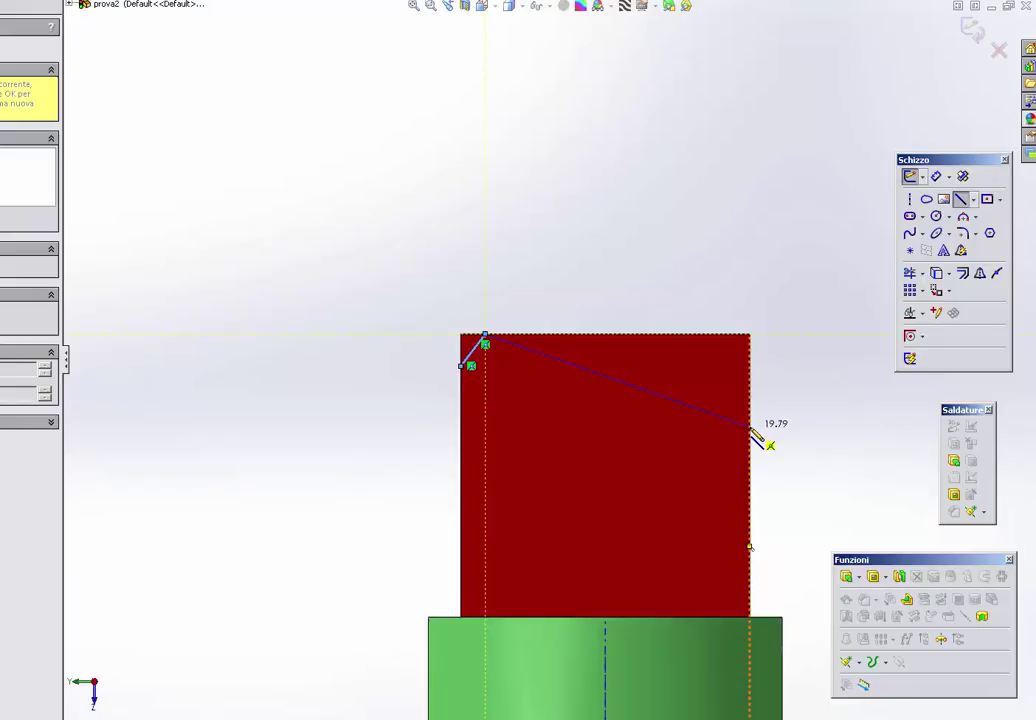
Step: End the slanted line on the tip's right edge and dimension its slope at 20°
{"action": "left_click", "coordinate": [752, 429]}
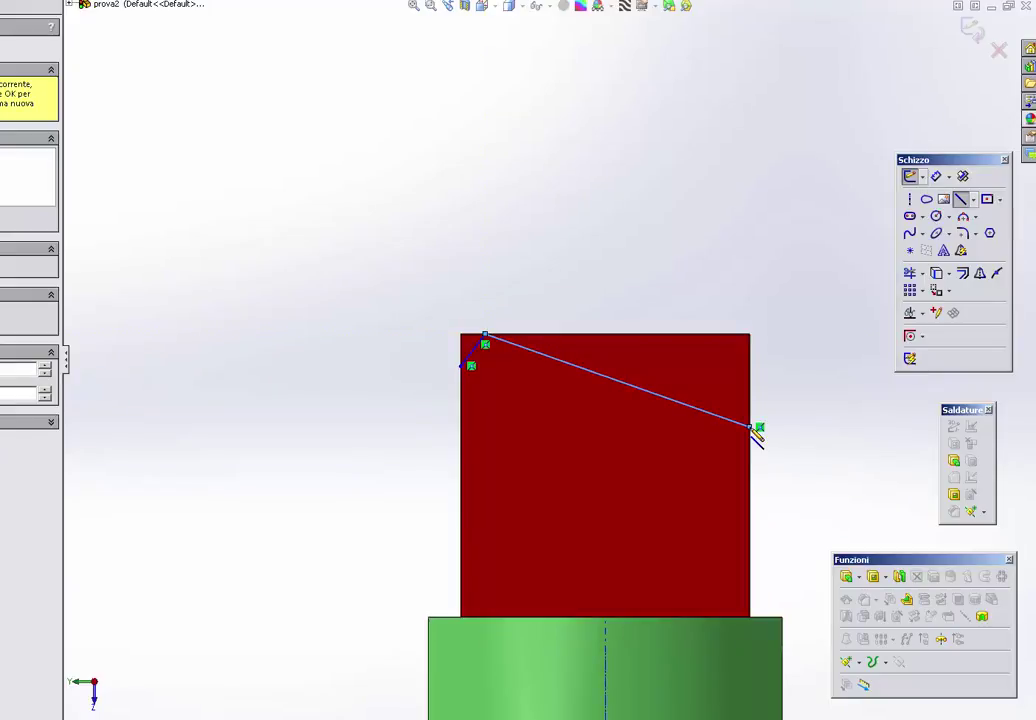
{"action": "key", "text": "Escape"}
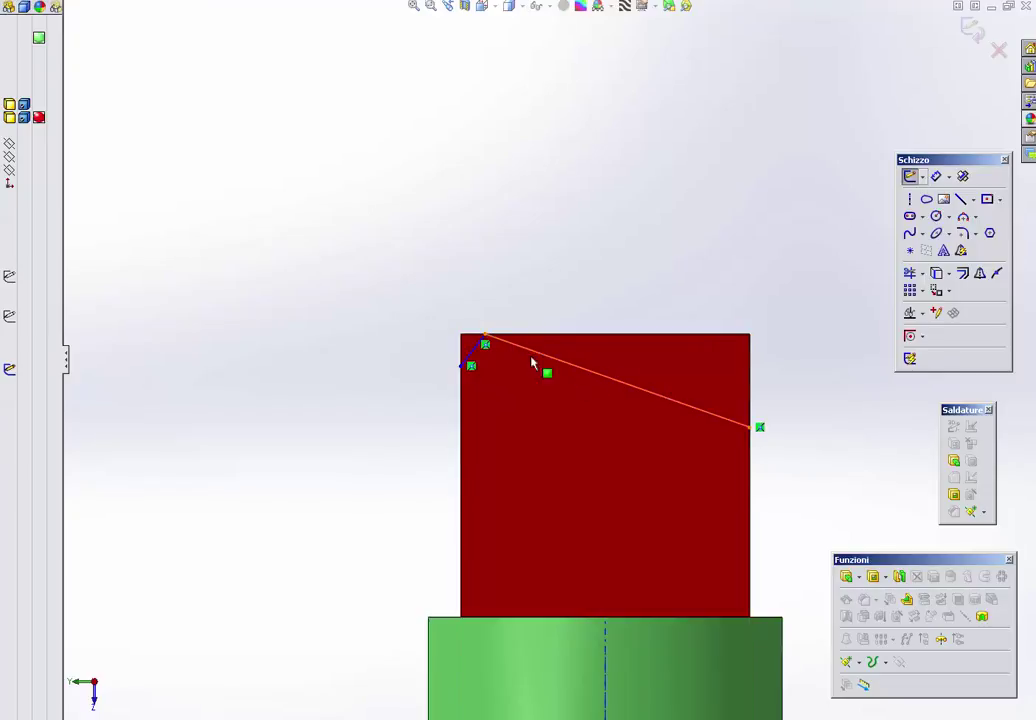
{"action": "mouse_move", "coordinate": [759, 427]}
{"action": "left_mouse_down"}
{"action": "mouse_move", "coordinate": [725, 415]}
{"action": "mouse_move", "coordinate": [760, 427]}
{"action": "left_mouse_up"}
{"action": "left_click", "coordinate": [647, 398]}
{"action": "left_click", "coordinate": [650, 334]}
{"action": "left_click", "coordinate": [681, 365]}
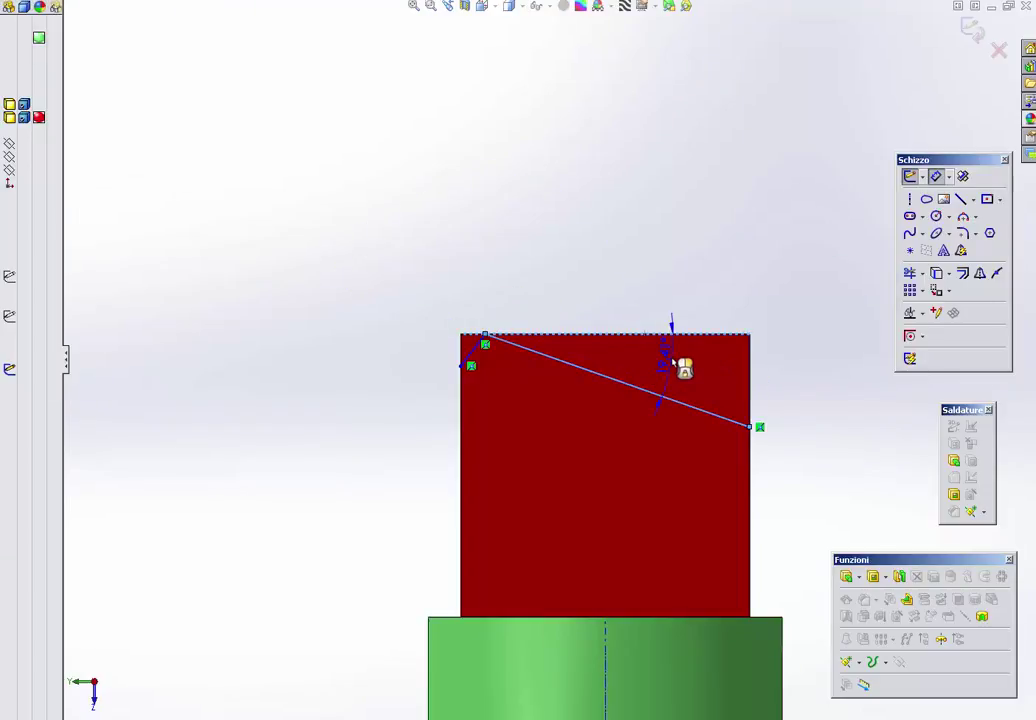
{"action": "type", "text": "20"}
{"action": "key", "text": "Return"}
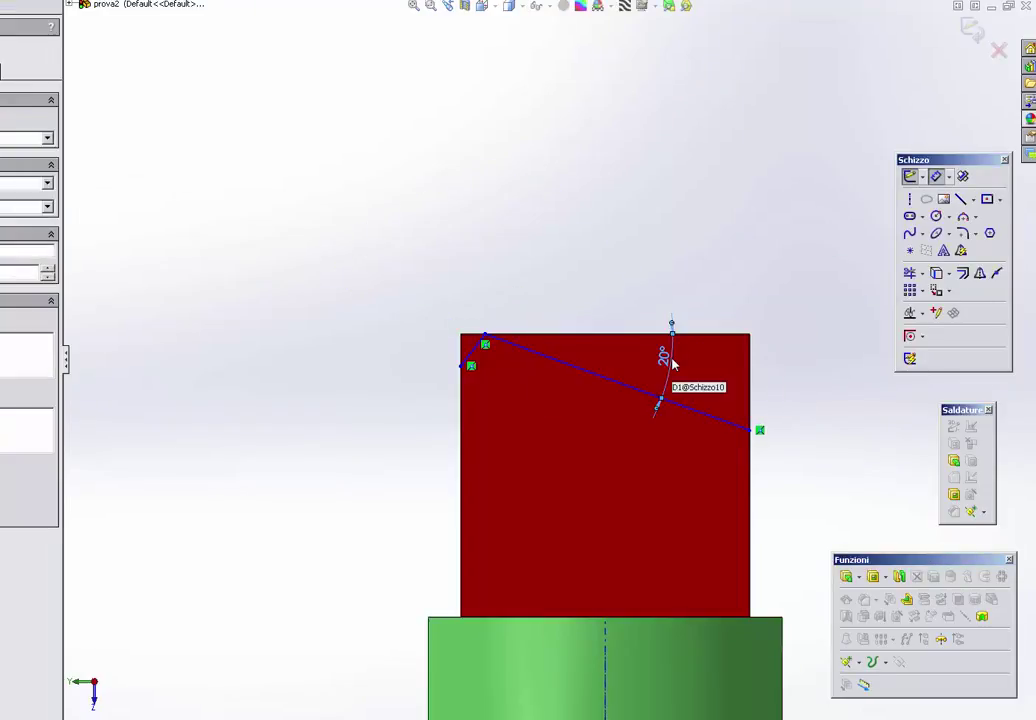
{"action": "key", "text": "Escape"}
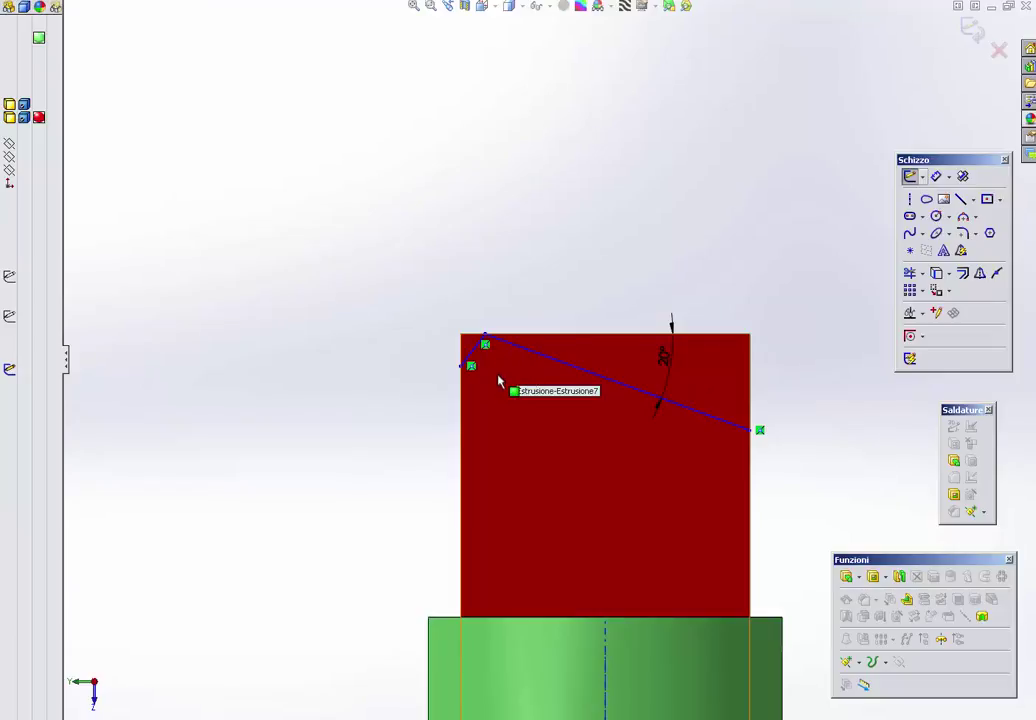
Step: Dimension the short corner line at 50° to the top edge
{"action": "scroll", "coordinate": [497, 363], "scroll_direction": "down", "scroll_amount": 5}
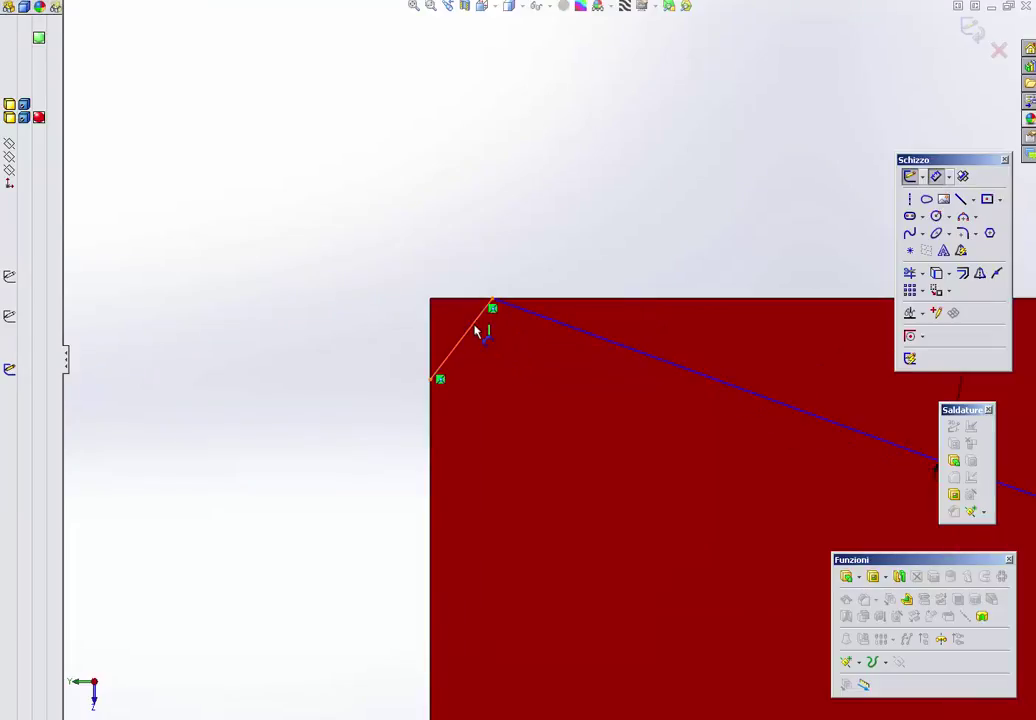
{"action": "key", "text": "Return"}
{"action": "left_click", "coordinate": [476, 331]}
{"action": "left_click", "coordinate": [462, 298]}
{"action": "left_click", "coordinate": [289, 358]}
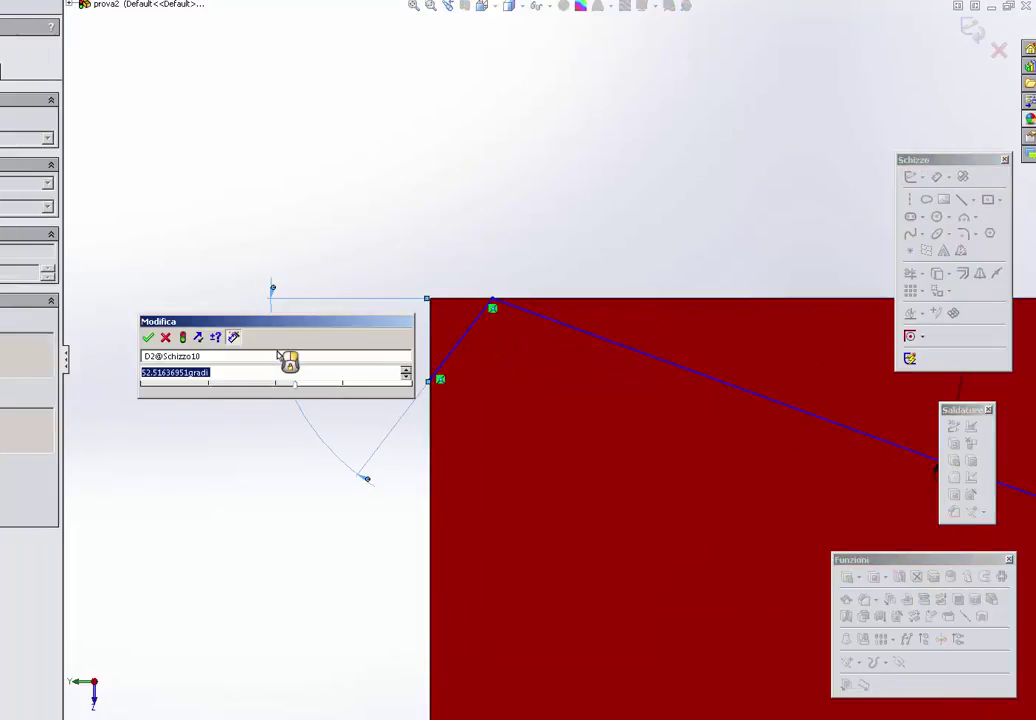
{"action": "type", "text": "50"}
{"action": "key", "text": "Return"}
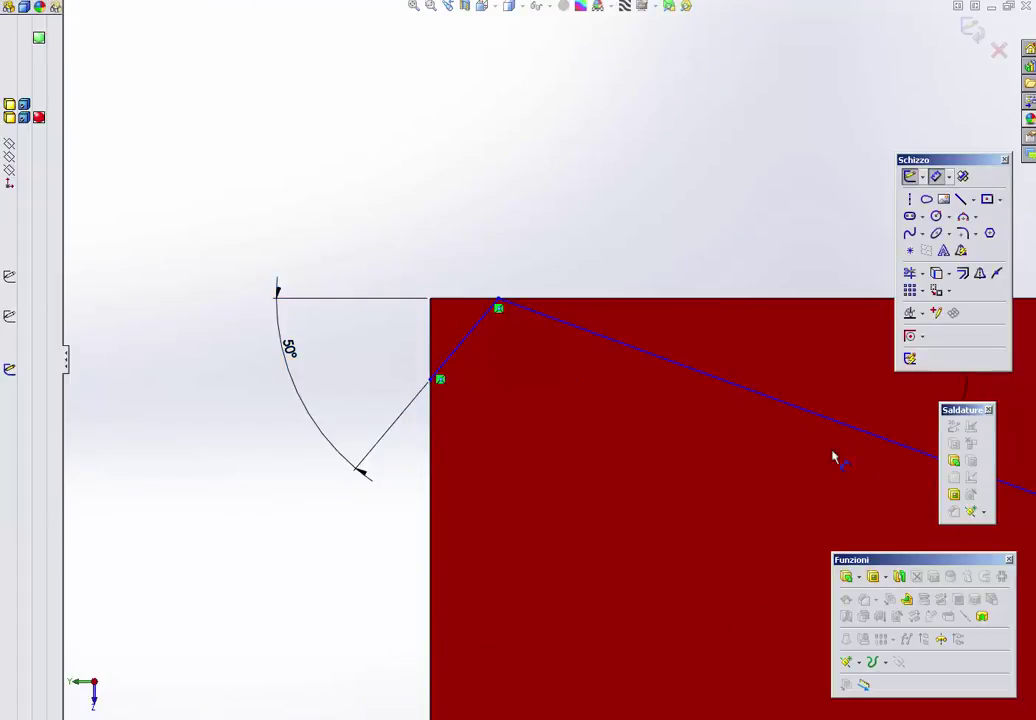
Step: Dimension the slanted line's right endpoint 6 below the block's top edge
{"action": "scroll", "coordinate": [850, 456], "scroll_direction": "up", "scroll_amount": 3}
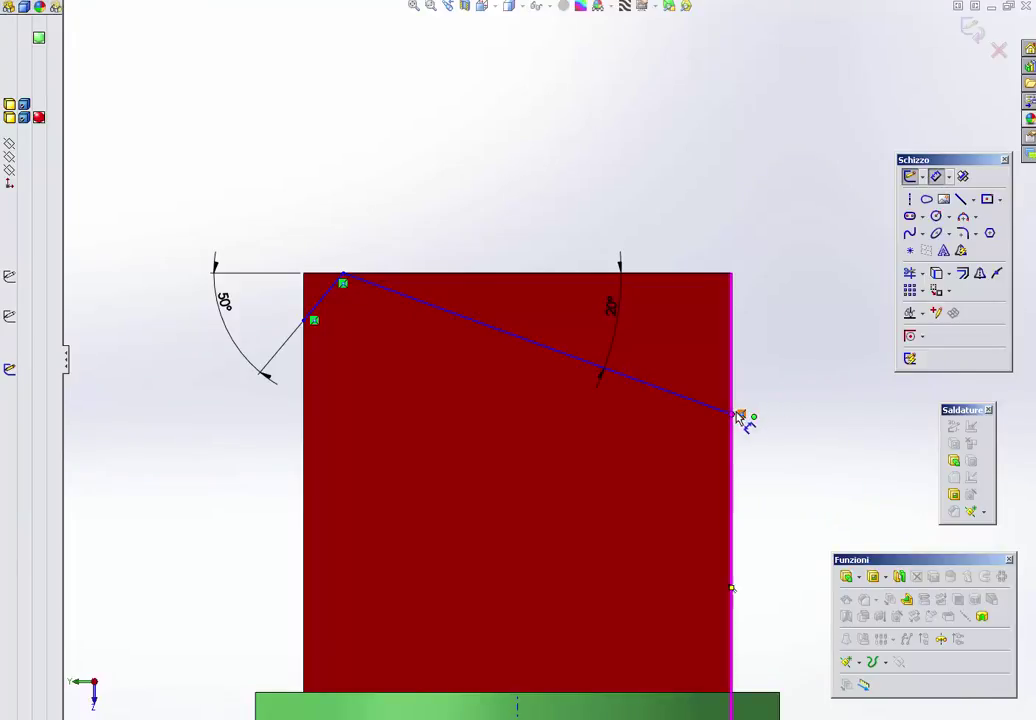
{"action": "left_click", "coordinate": [741, 414]}
{"action": "left_click", "coordinate": [706, 278]}
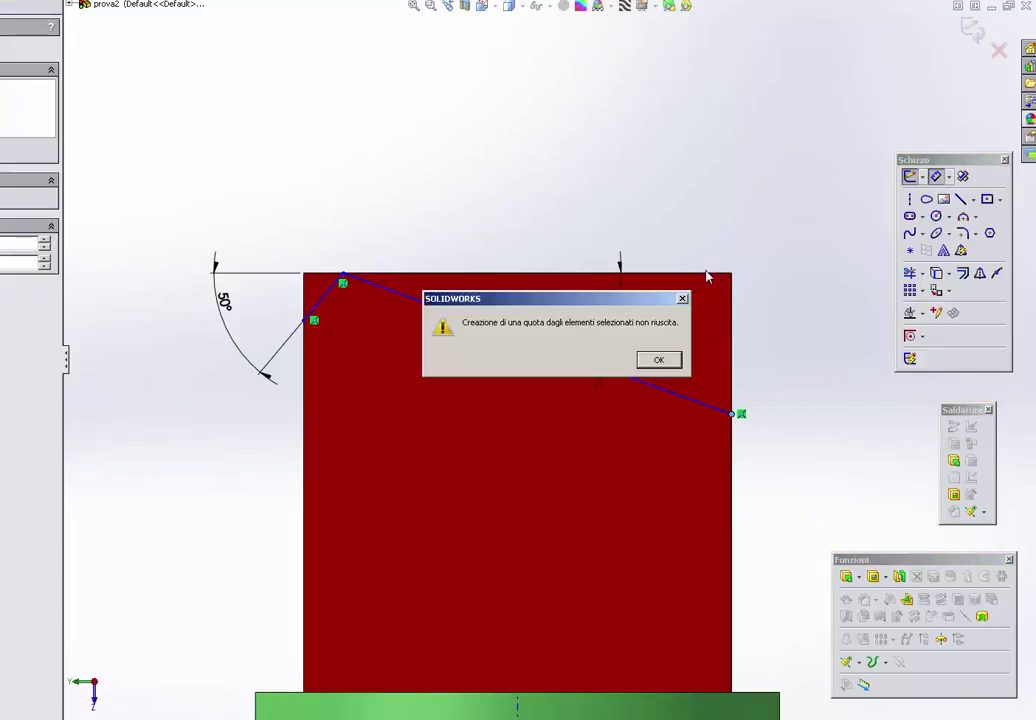
{"action": "key", "text": "Return"}
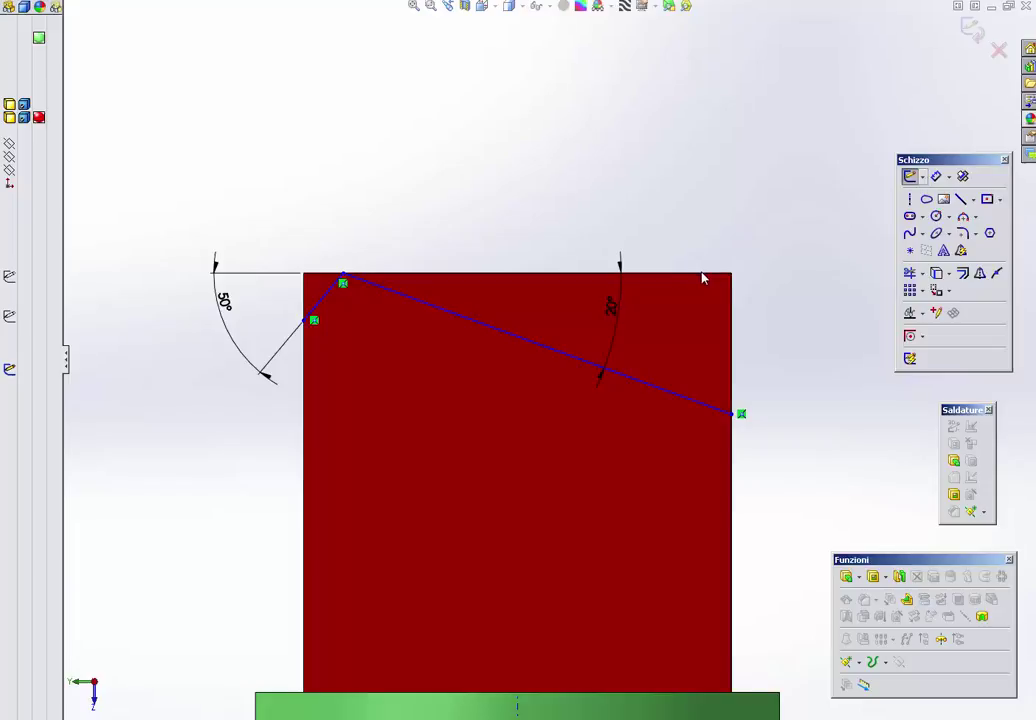
{"action": "key", "text": "Return"}
{"action": "left_click", "coordinate": [724, 274]}
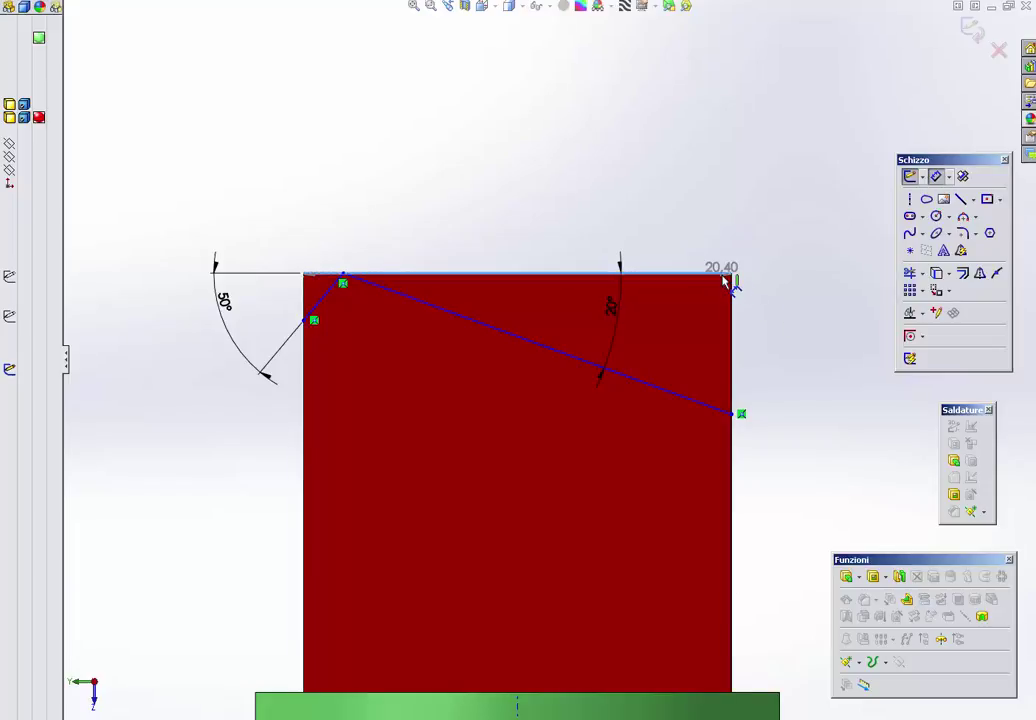
{"action": "left_click", "coordinate": [737, 418]}
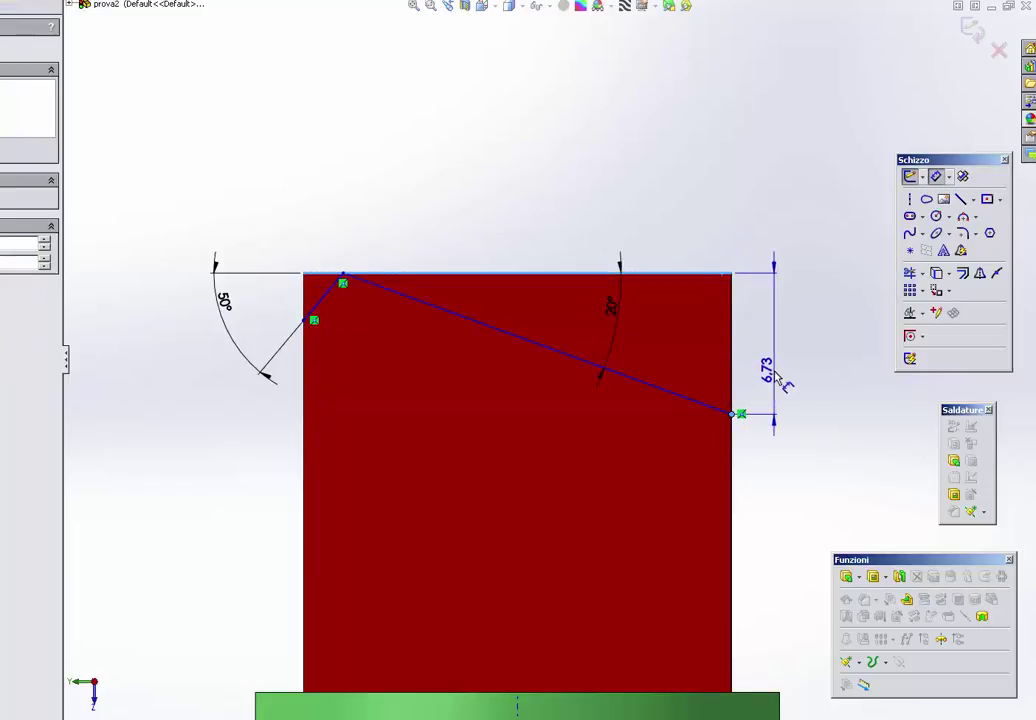
{"action": "left_click", "coordinate": [774, 368]}
{"action": "type", "text": "6"}
{"action": "key", "text": "Return"}
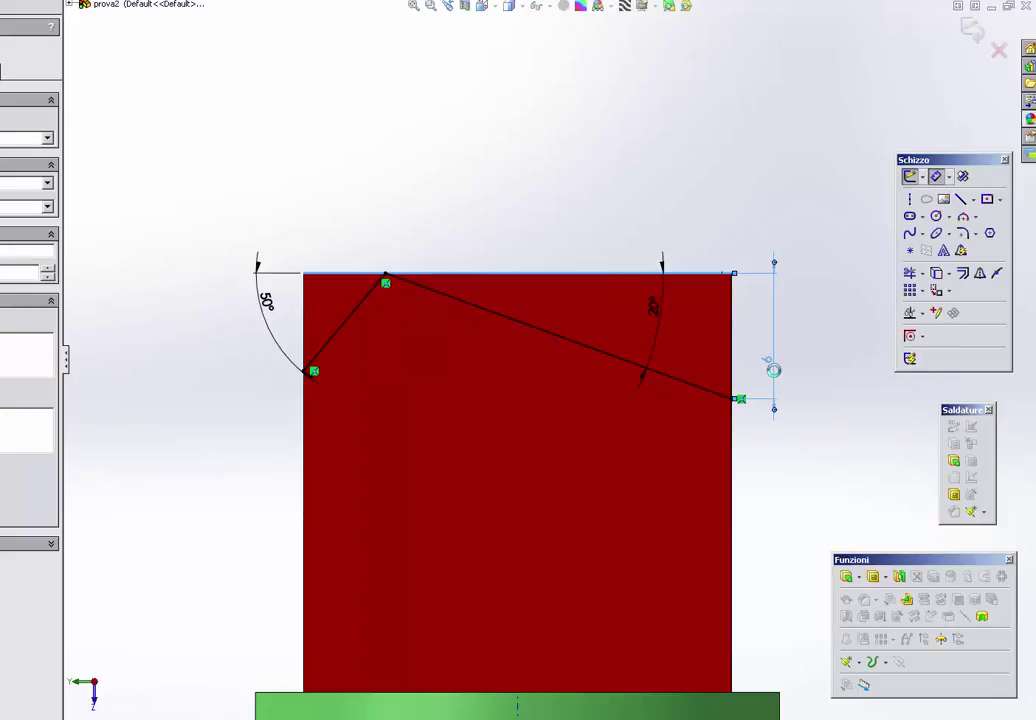
{"action": "left_click", "coordinate": [266, 295]}
{"action": "left_click", "coordinate": [222, 357]}
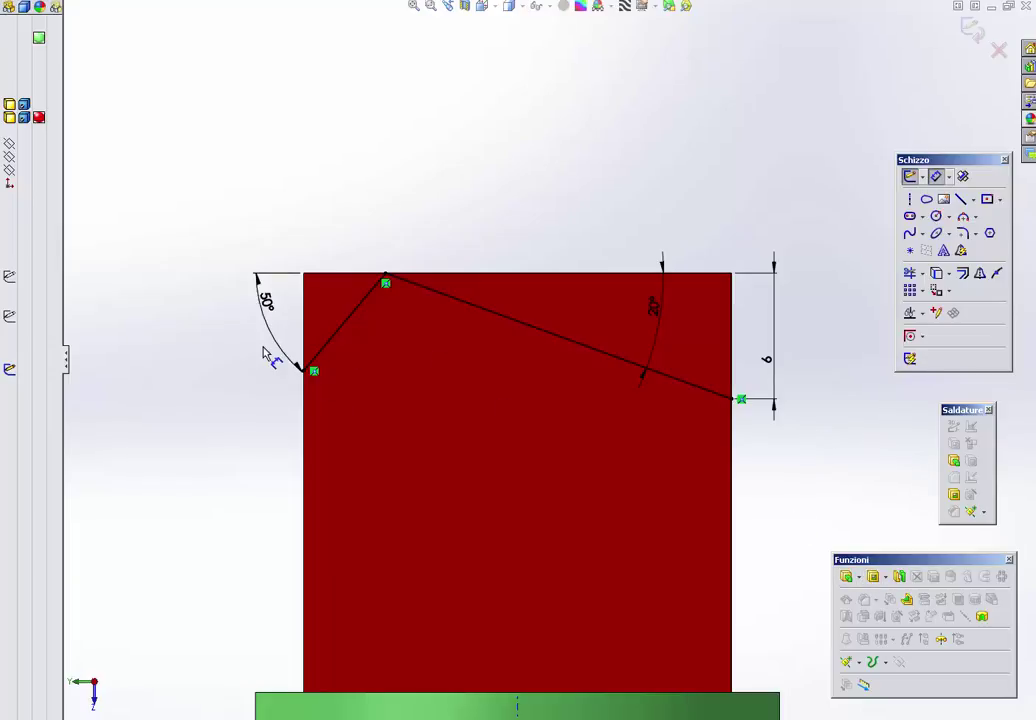
Step: Cut-extrude the open chisel sketch to remove the red tip material above the lines
{"action": "left_click", "coordinate": [874, 578]}
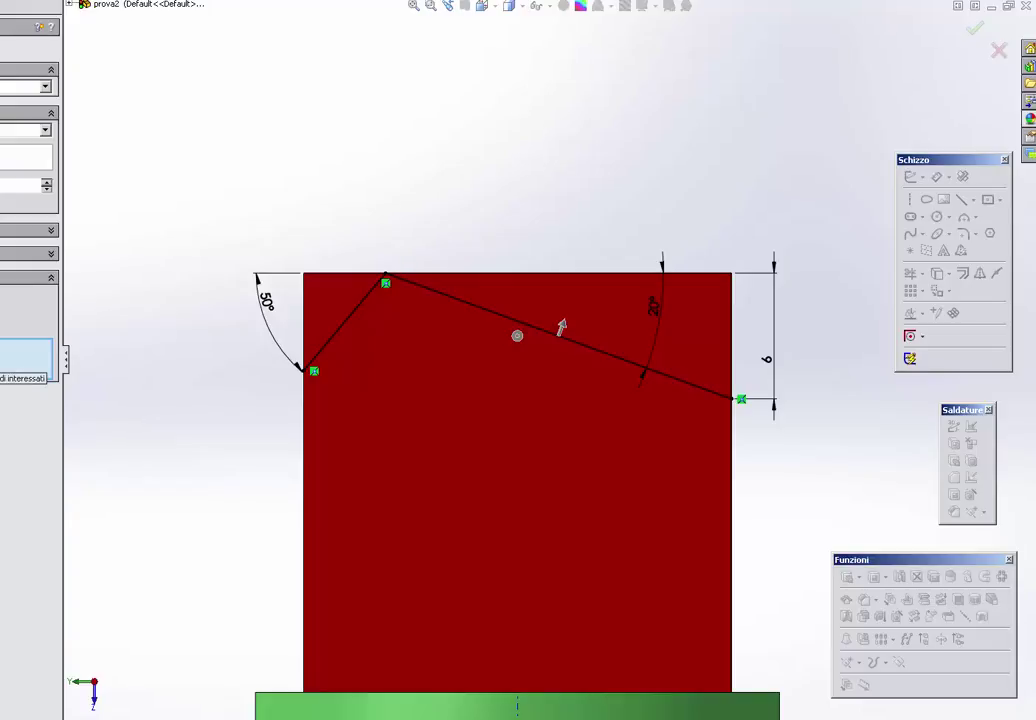
{"action": "left_click", "coordinate": [433, 396]}
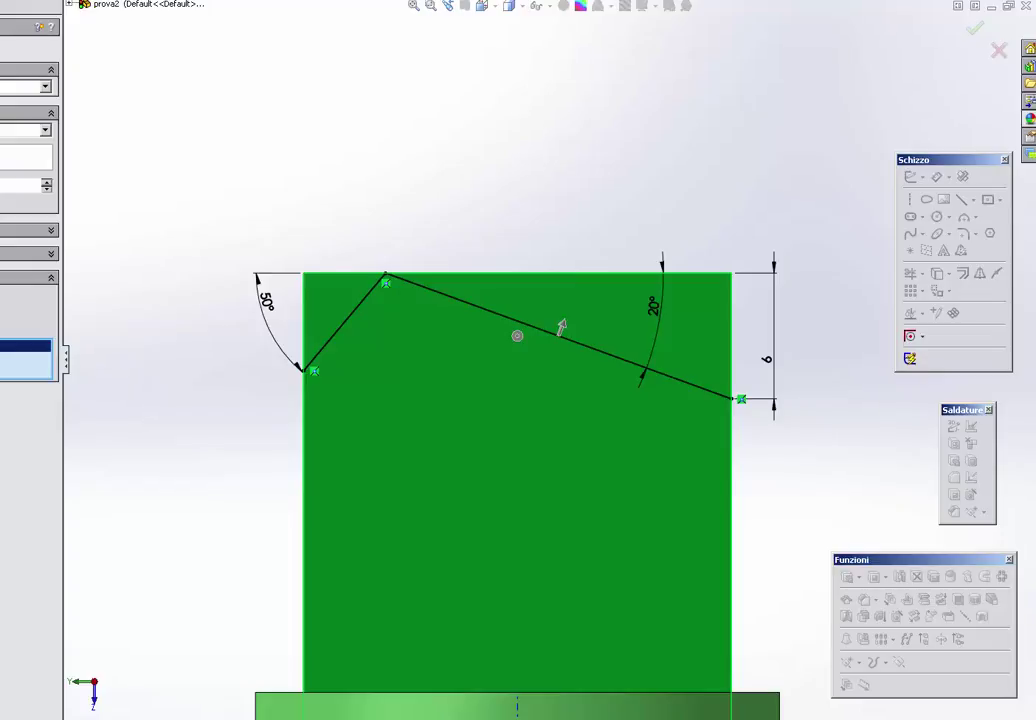
{"action": "left_click", "coordinate": [561, 327]}
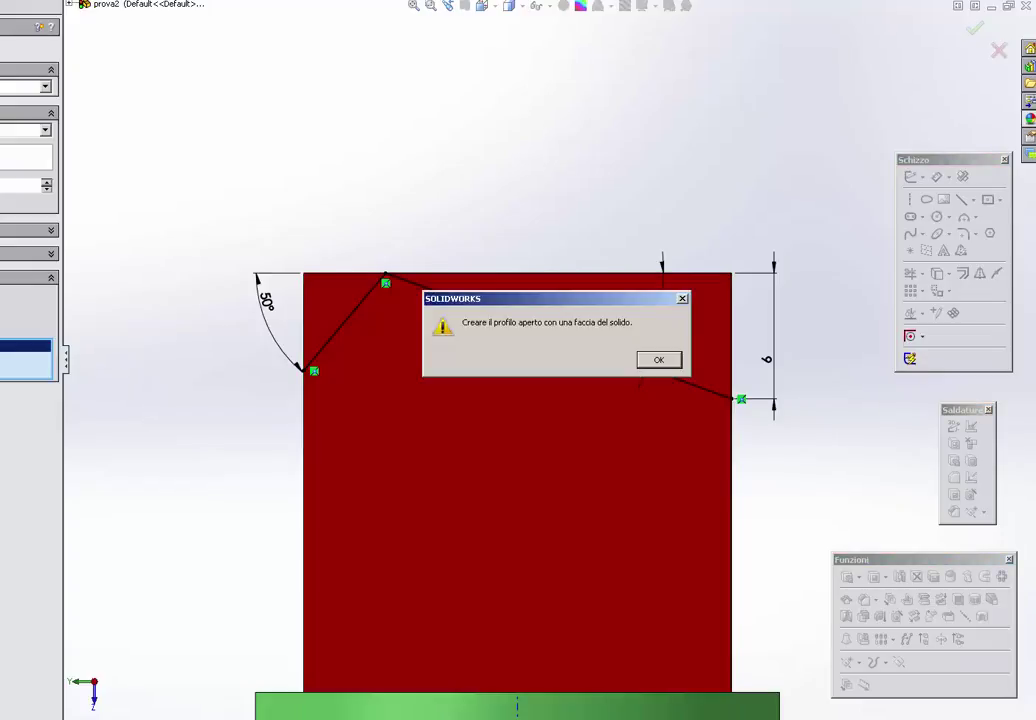
{"action": "left_click", "coordinate": [658, 359]}
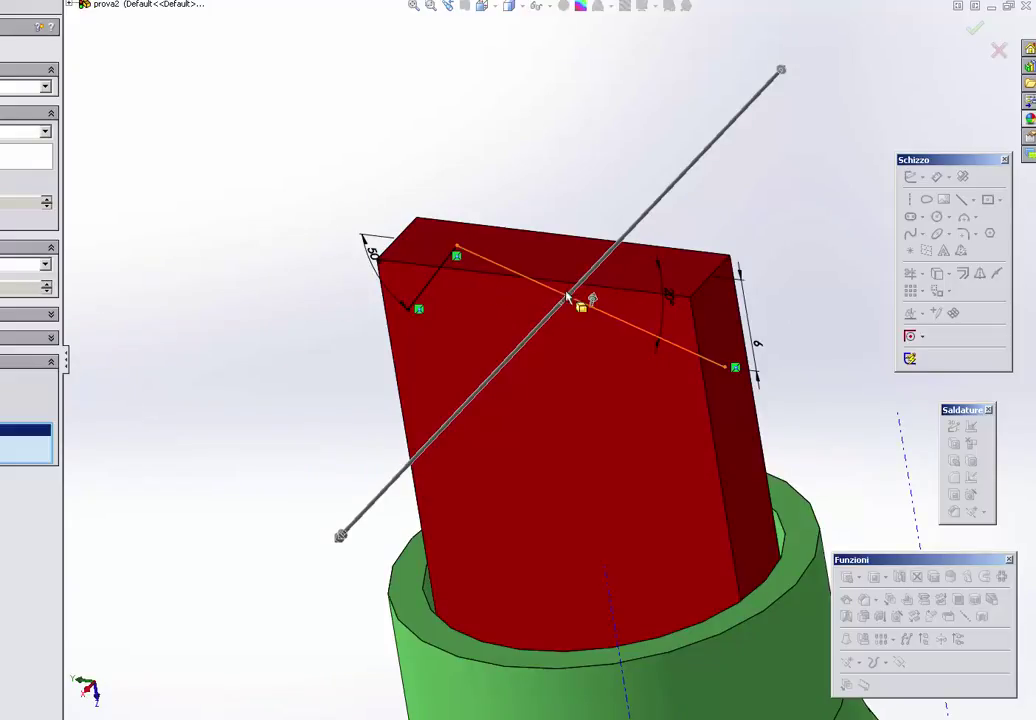
{"action": "key", "text": "Return"}
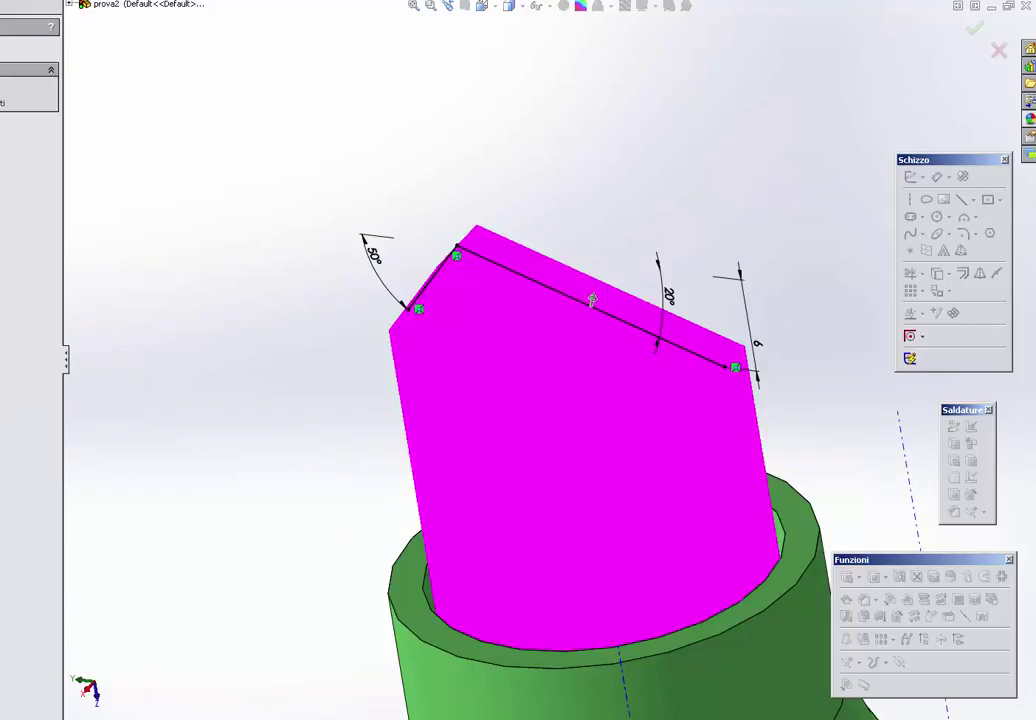
{"action": "mouse_move", "coordinate": [555, 180]}
{"action": "middle_mouse_down"}
{"action": "mouse_move", "coordinate": [490, 187]}
{"action": "mouse_move", "coordinate": [488, 169]}
{"action": "middle_mouse_up"}
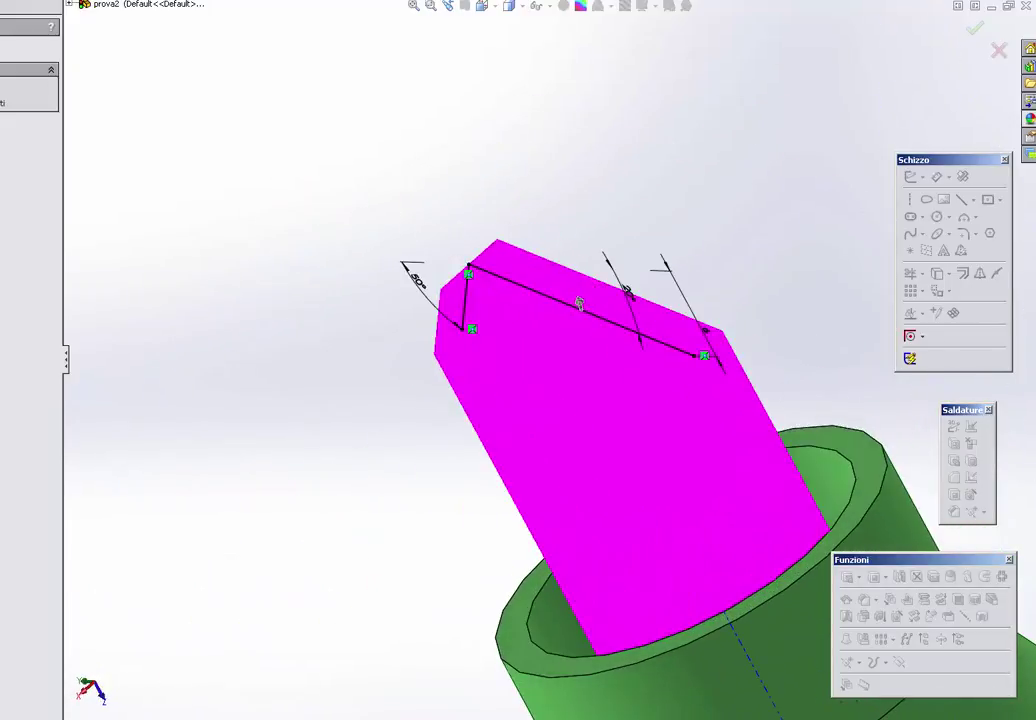
{"action": "key", "text": "Return"}
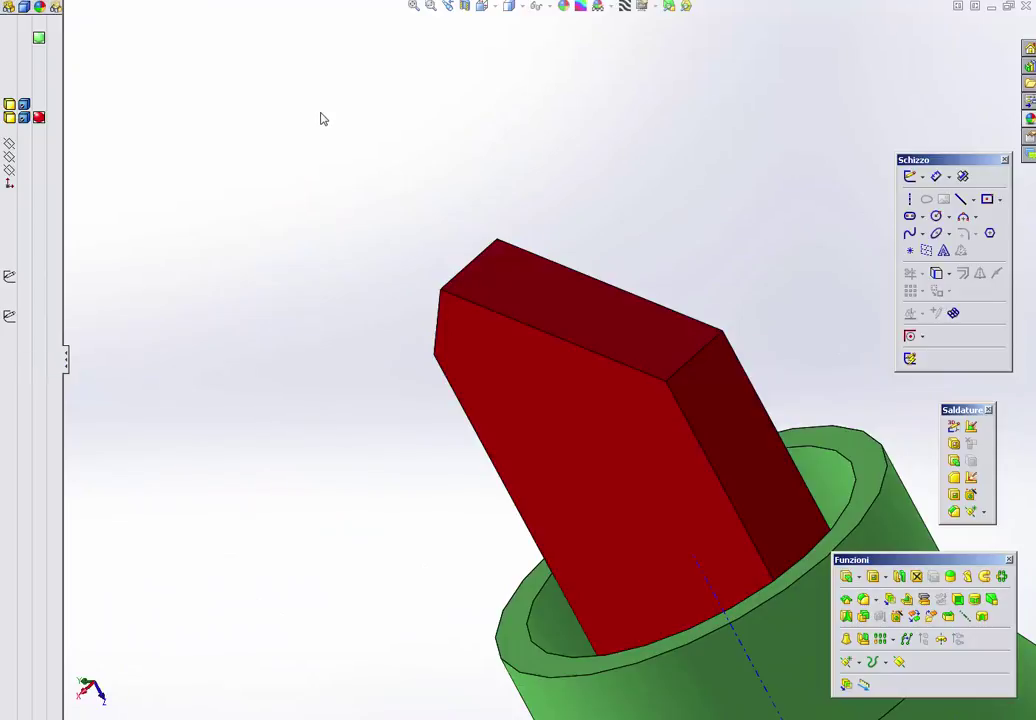
{"action": "key", "text": "space"}
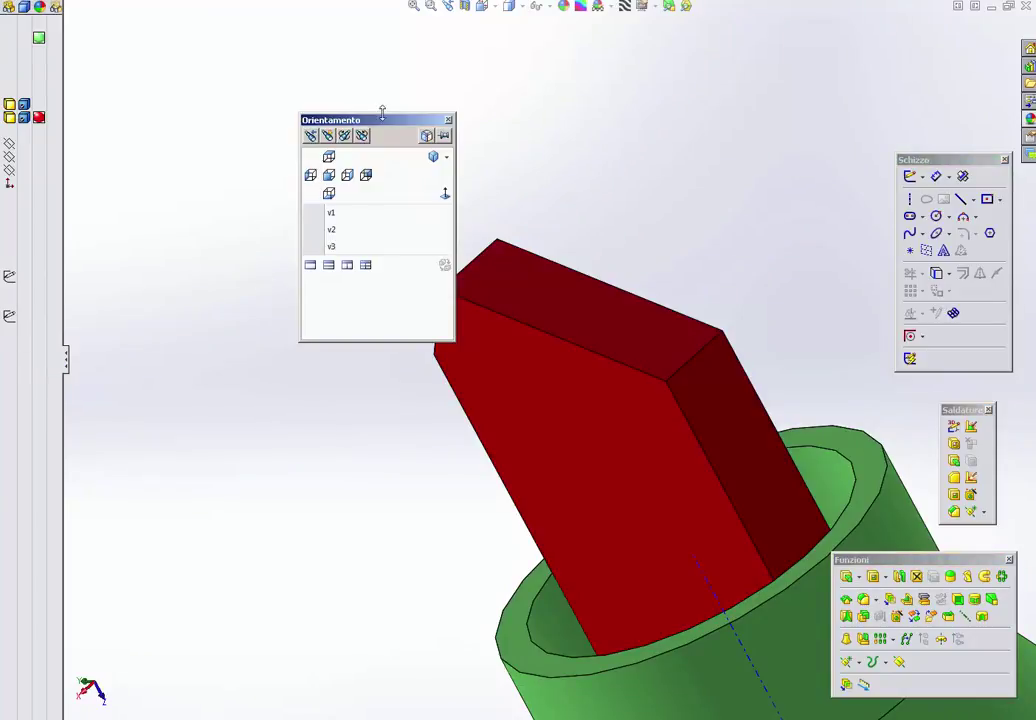
{"action": "left_click", "coordinate": [363, 248]}
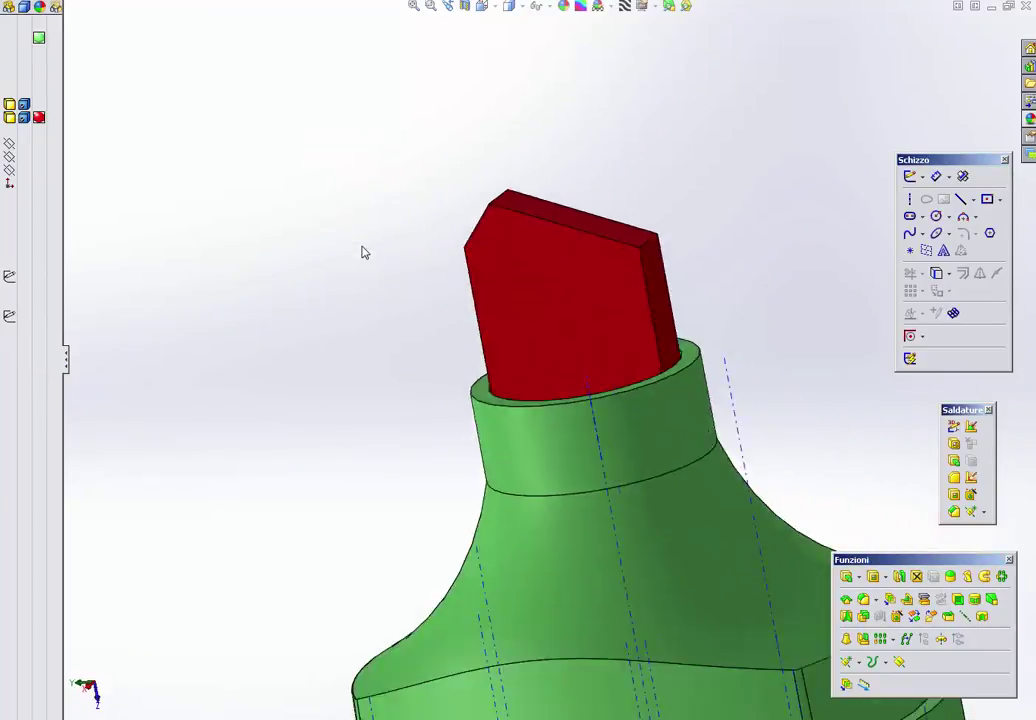
{"action": "scroll", "coordinate": [530, 190], "scroll_direction": "down", "scroll_amount": 3}
{"action": "scroll", "coordinate": [538, 168], "scroll_direction": "down", "scroll_amount": 3}
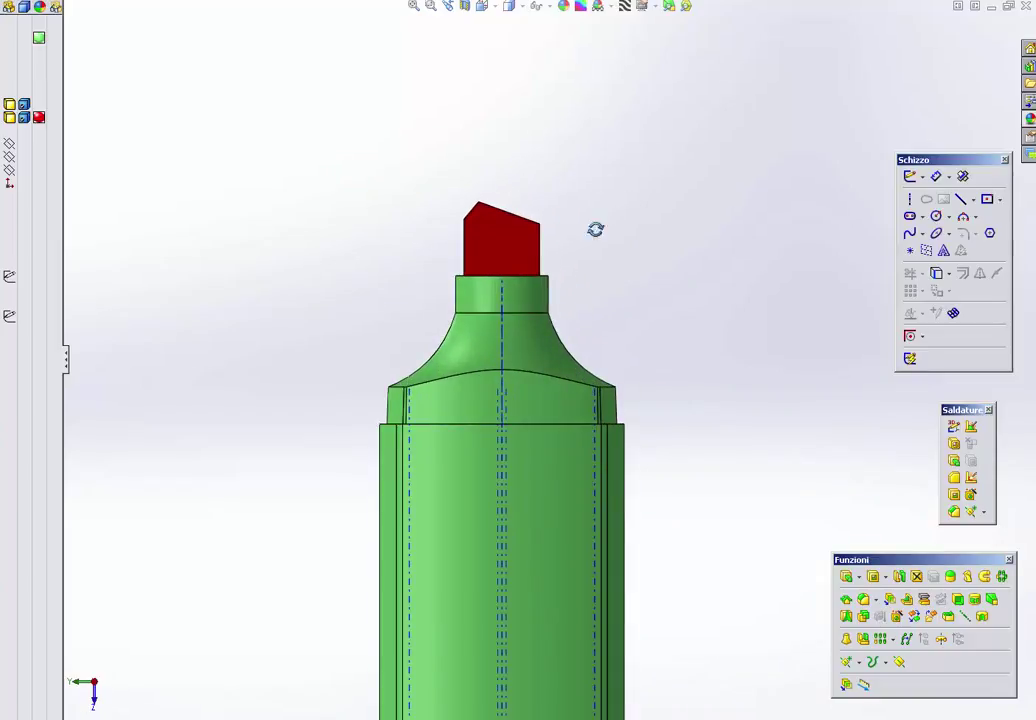
{"action": "middle_click_drag", "start_coordinate": [597, 229], "coordinate": [580, 197]}
{"action": "scroll", "coordinate": [580, 197], "scroll_direction": "down", "scroll_amount": 5}
{"action": "mouse_move", "coordinate": [543, 439]}
{"action": "middle_mouse_down"}
{"action": "mouse_move", "coordinate": [546, 493]}
{"action": "mouse_move", "coordinate": [497, 562]}
{"action": "mouse_move", "coordinate": [533, 549]}
{"action": "mouse_move", "coordinate": [631, 428]}
{"action": "mouse_move", "coordinate": [608, 370]}
{"action": "mouse_move", "coordinate": [634, 351]}
{"action": "mouse_move", "coordinate": [666, 373]}
{"action": "mouse_move", "coordinate": [657, 416]}
{"action": "mouse_move", "coordinate": [666, 462]}
{"action": "middle_mouse_up"}
{"action": "scroll", "coordinate": [481, 430], "scroll_direction": "down", "scroll_amount": 3}
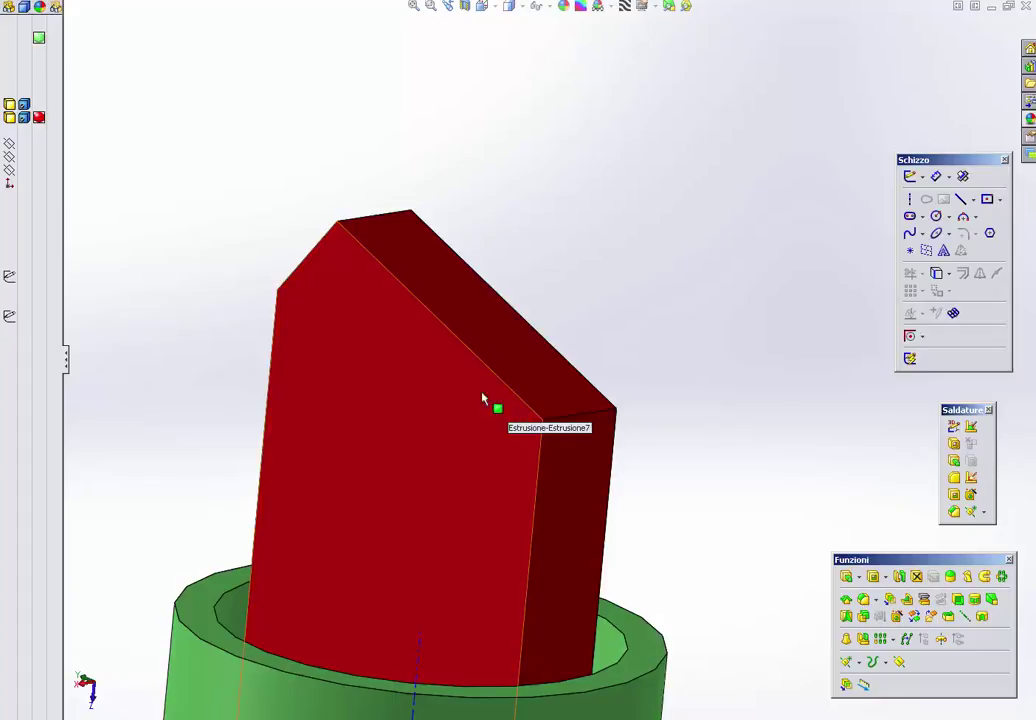
{"action": "mouse_move", "coordinate": [483, 398]}
{"action": "middle_mouse_down"}
{"action": "mouse_move", "coordinate": [443, 349]}
{"action": "mouse_move", "coordinate": [520, 351]}
{"action": "mouse_move", "coordinate": [546, 388]}
{"action": "mouse_move", "coordinate": [439, 451]}
{"action": "mouse_move", "coordinate": [363, 232]}
{"action": "middle_mouse_up"}
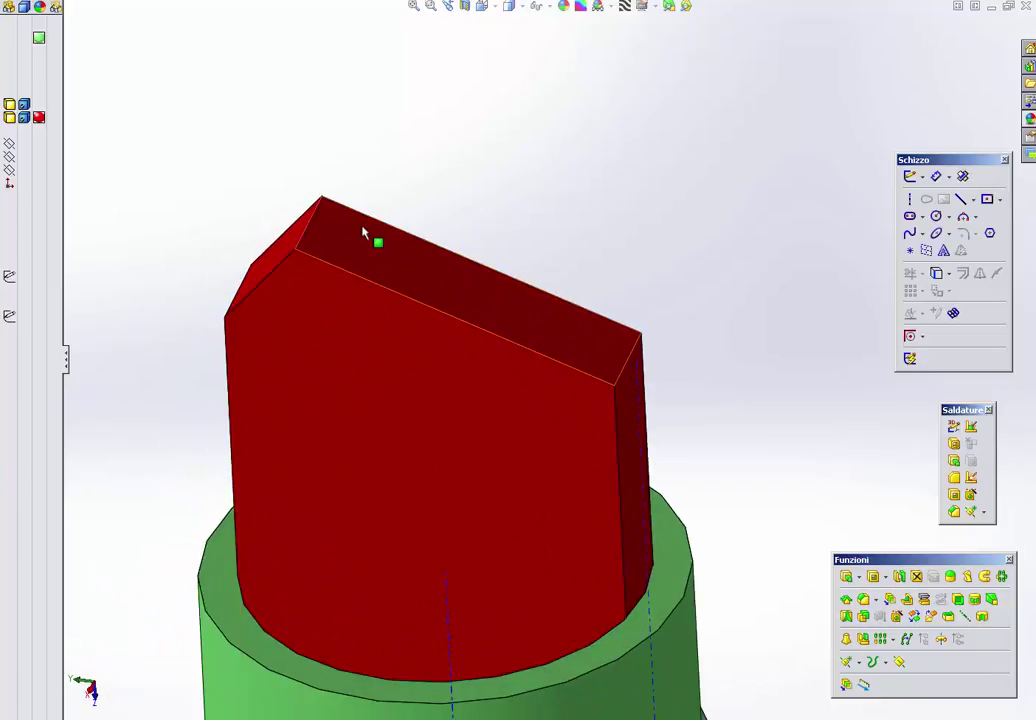
Step: Start a distance-distance chamfer on the tip's top edge, entering 5 and 1
{"action": "left_click", "coordinate": [363, 283]}
{"action": "left_click", "coordinate": [488, 234]}
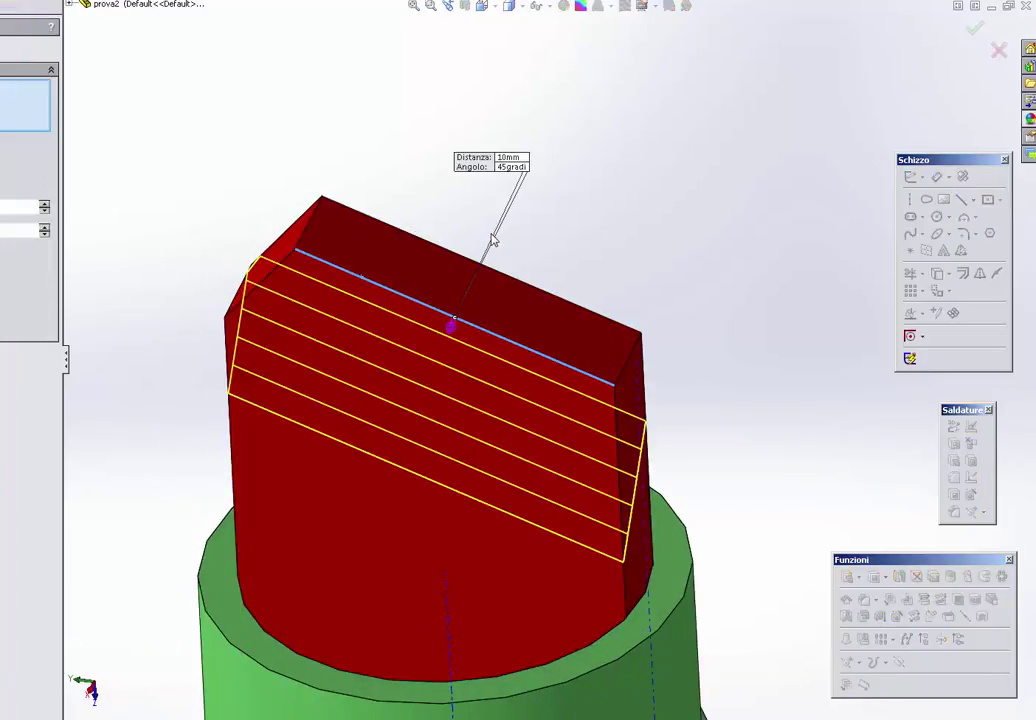
{"action": "type", "text": "5"}
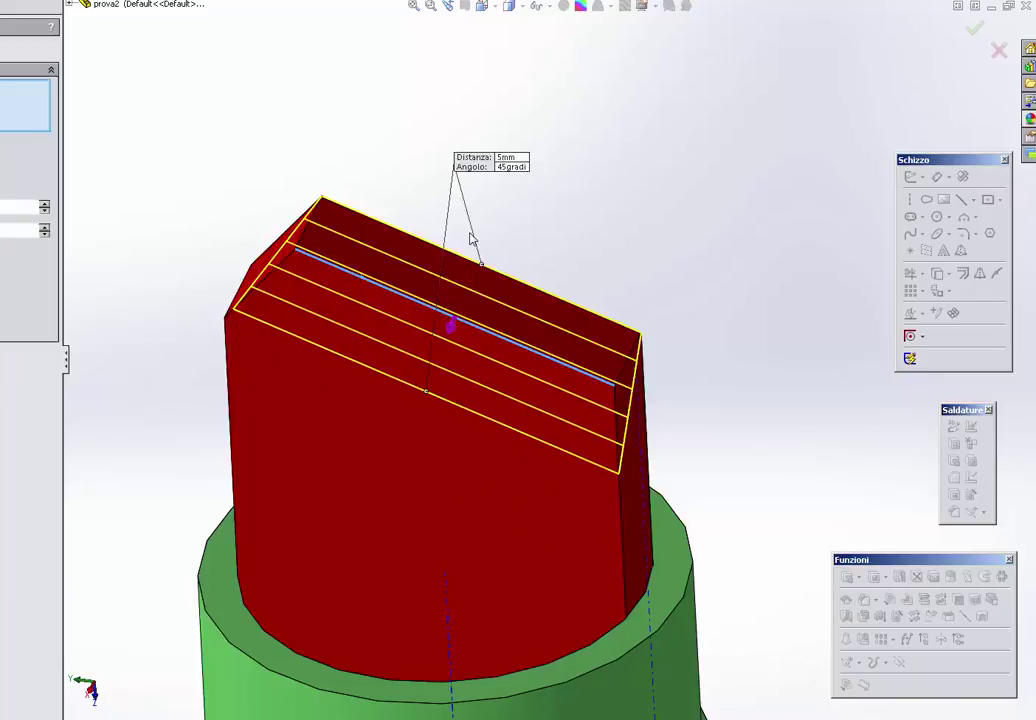
{"action": "middle_click_drag", "start_coordinate": [472, 238], "coordinate": [416, 326]}
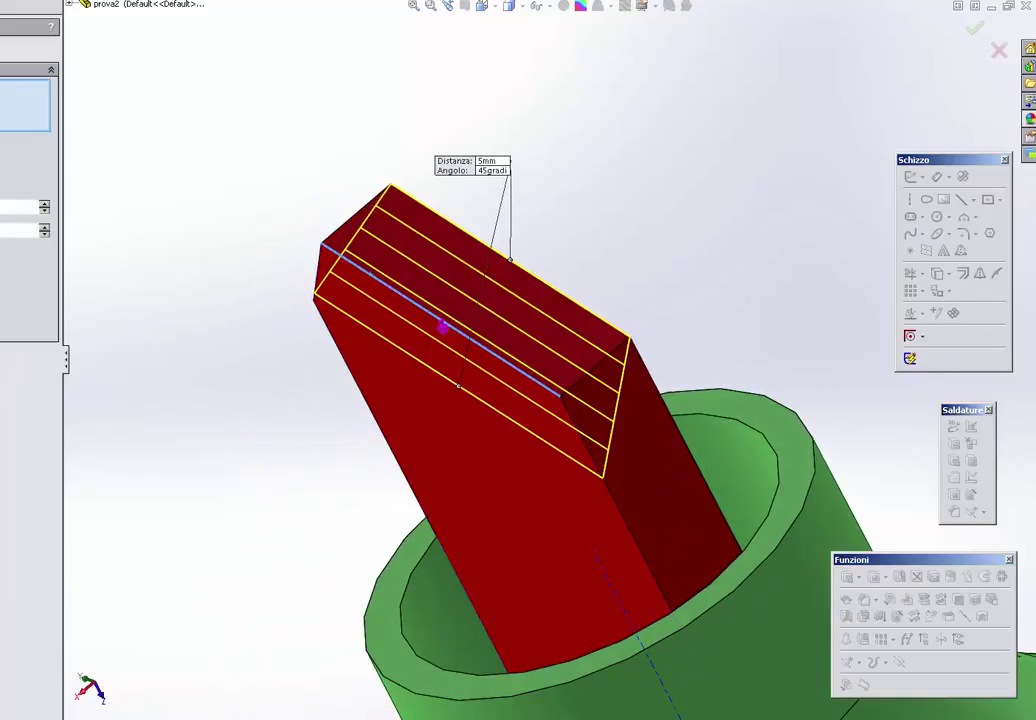
{"action": "type", "text": "1"}
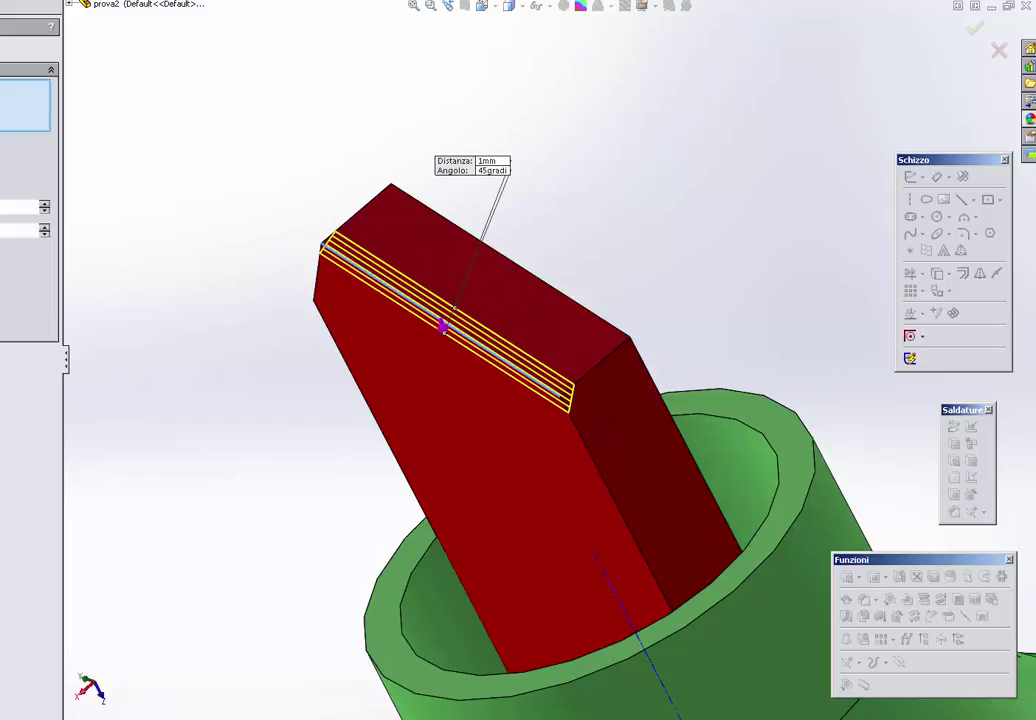
{"action": "mouse_move", "coordinate": [172, 256]}
{"action": "middle_mouse_down"}
{"action": "mouse_move", "coordinate": [254, 294]}
{"action": "mouse_move", "coordinate": [419, 305]}
{"action": "mouse_move", "coordinate": [752, 289]}
{"action": "mouse_move", "coordinate": [676, 241]}
{"action": "mouse_move", "coordinate": [659, 259]}
{"action": "middle_mouse_up"}
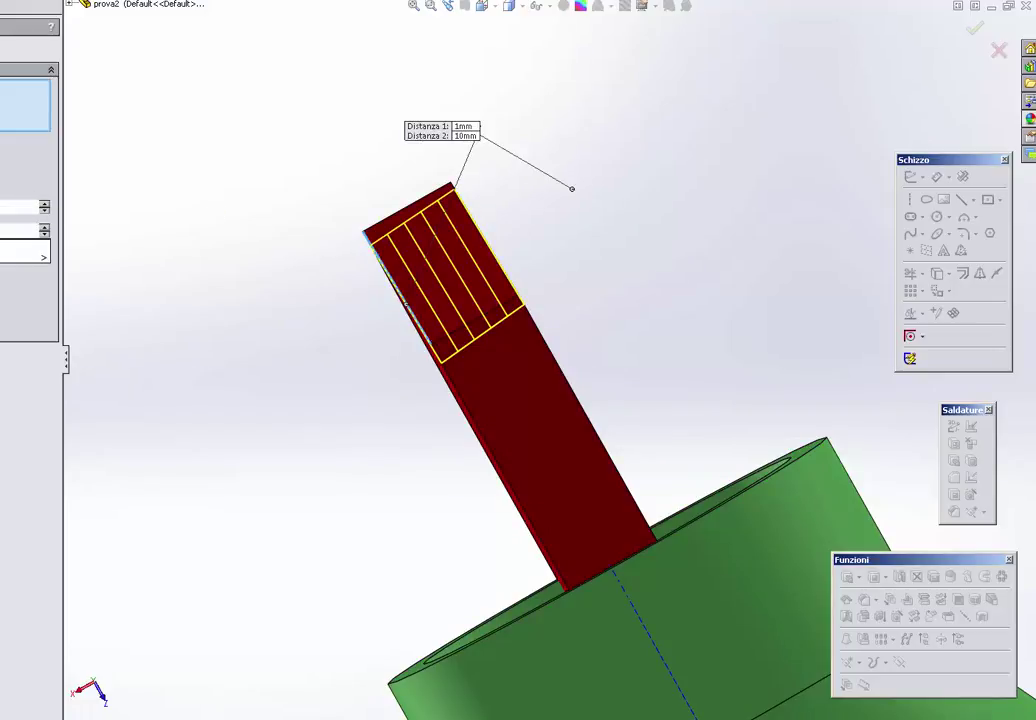
{"action": "middle_click_drag", "start_coordinate": [345, 310], "coordinate": [527, 363]}
{"action": "scroll", "coordinate": [428, 354], "scroll_direction": "down", "scroll_amount": 5}
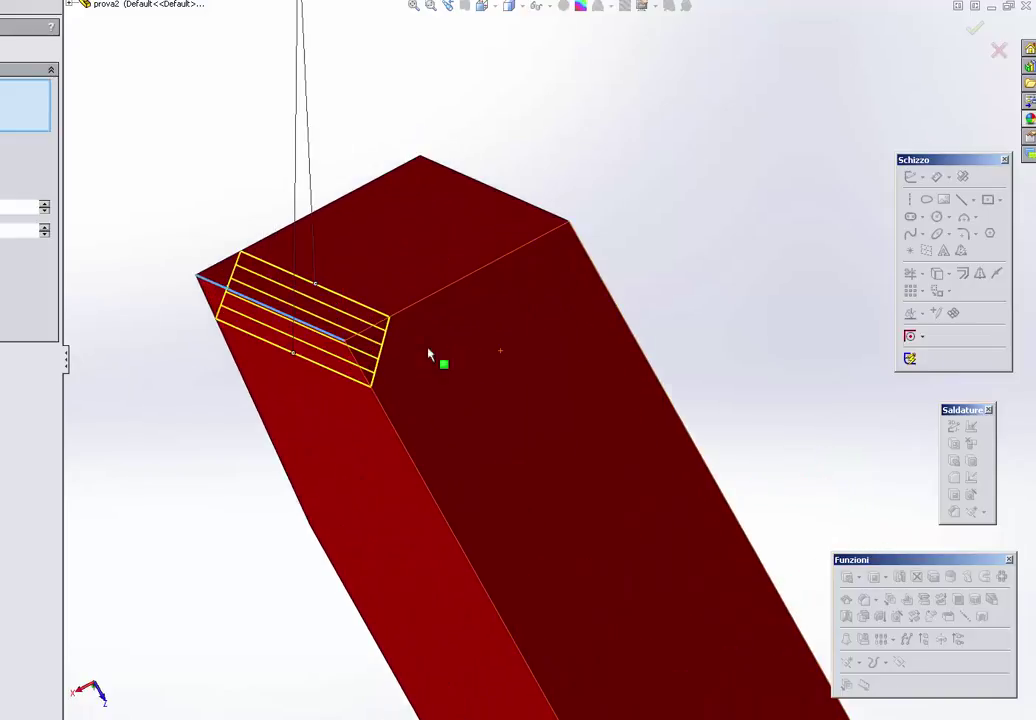
{"action": "scroll", "coordinate": [428, 354], "scroll_direction": "up", "scroll_amount": 2}
{"action": "scroll", "coordinate": [384, 268], "scroll_direction": "up", "scroll_amount": 1}
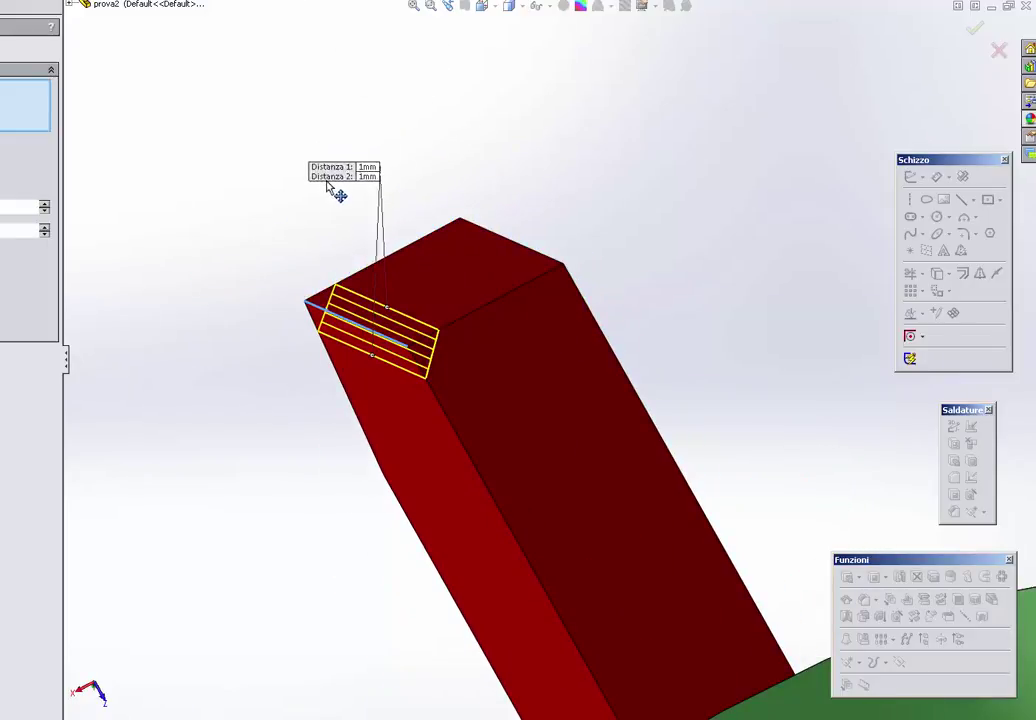
{"action": "mouse_move", "coordinate": [486, 363]}
{"action": "middle_mouse_down"}
{"action": "mouse_move", "coordinate": [474, 365]}
{"action": "mouse_move", "coordinate": [455, 224]}
{"action": "middle_mouse_up"}
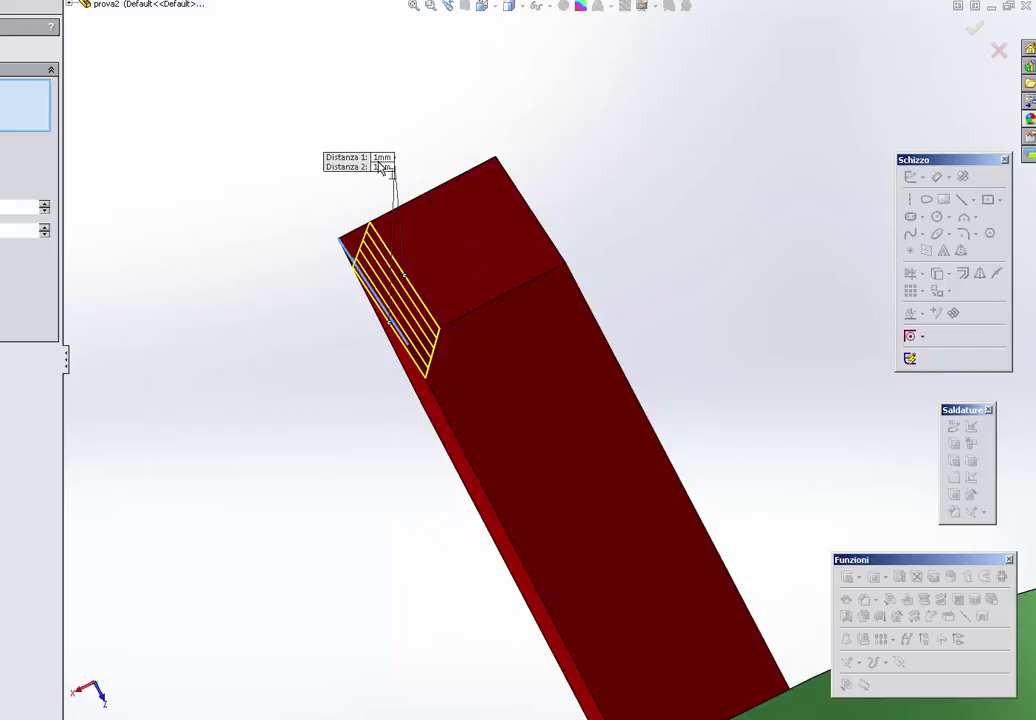
{"action": "left_click_drag", "start_coordinate": [381, 167], "coordinate": [275, 231]}
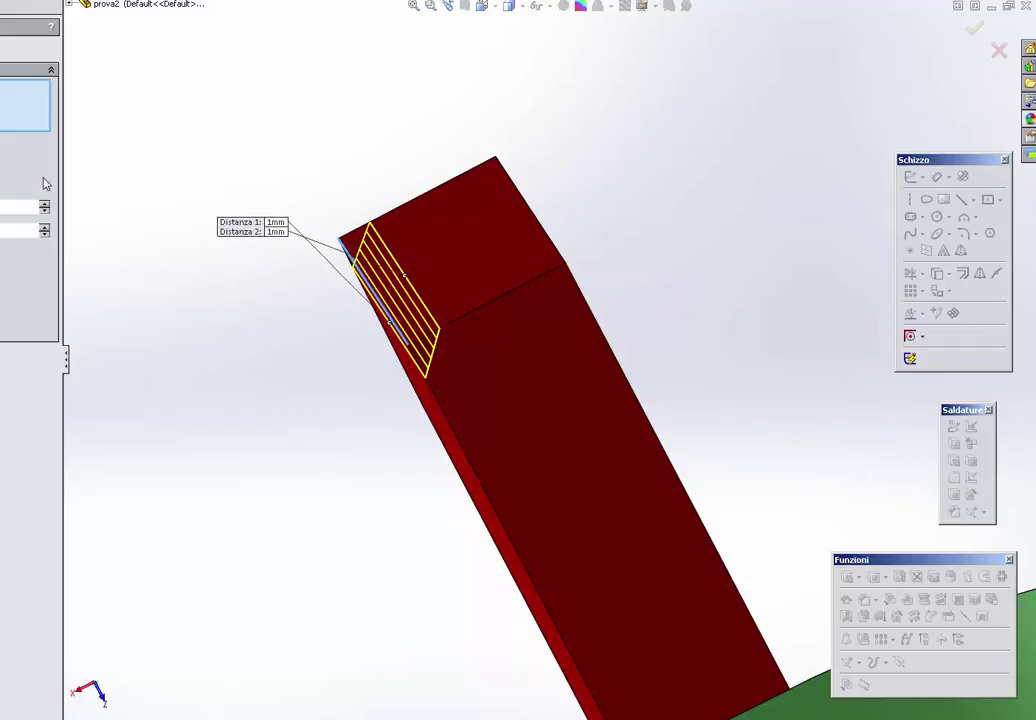
{"action": "mouse_move", "coordinate": [442, 314]}
{"action": "middle_mouse_down"}
{"action": "mouse_move", "coordinate": [314, 212]}
{"action": "mouse_move", "coordinate": [272, 236]}
{"action": "middle_mouse_up"}
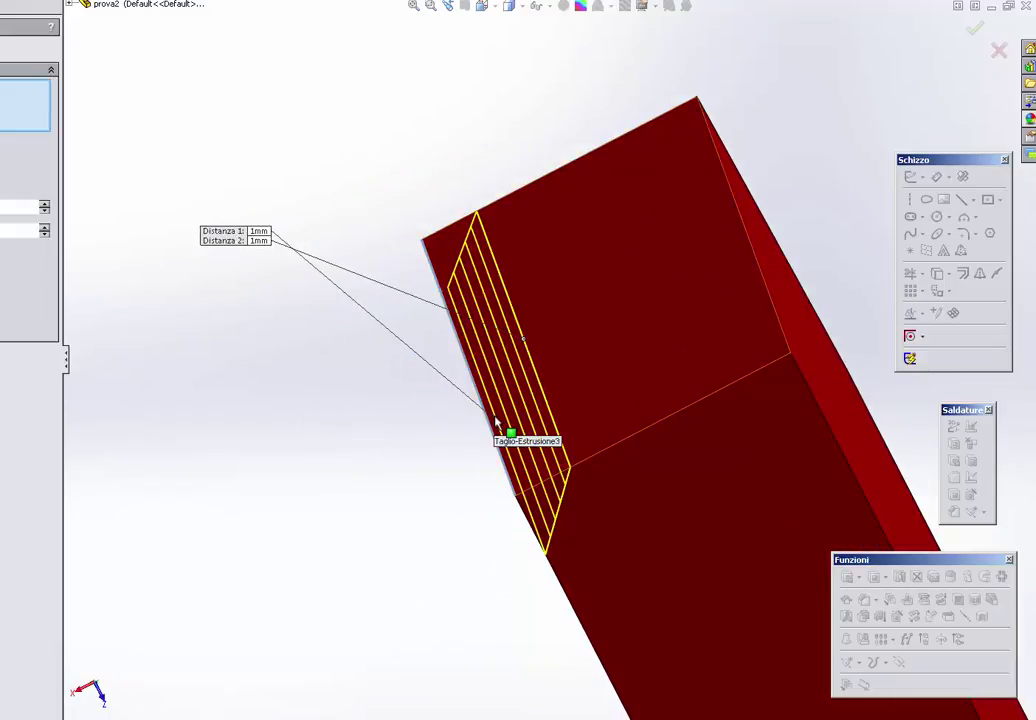
{"action": "middle_click_drag", "start_coordinate": [494, 424], "coordinate": [315, 361]}
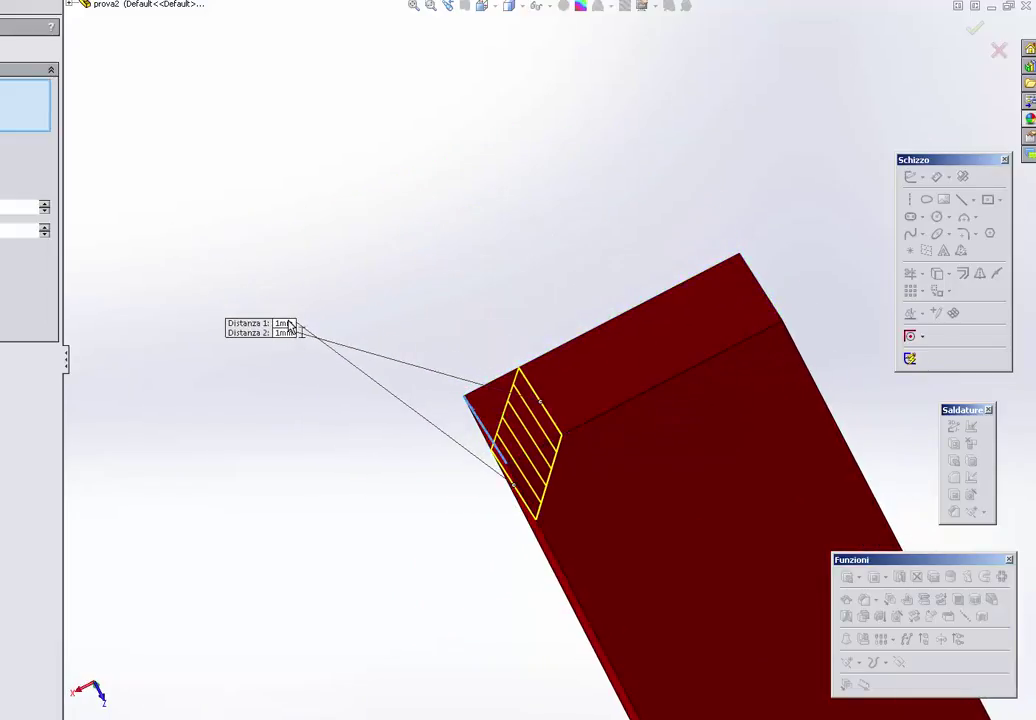
Step: Change the first chamfer distance to 2 mm and check the preview
{"action": "left_click", "coordinate": [287, 324]}
{"action": "type", "text": "2"}
{"action": "key", "text": "Return"}
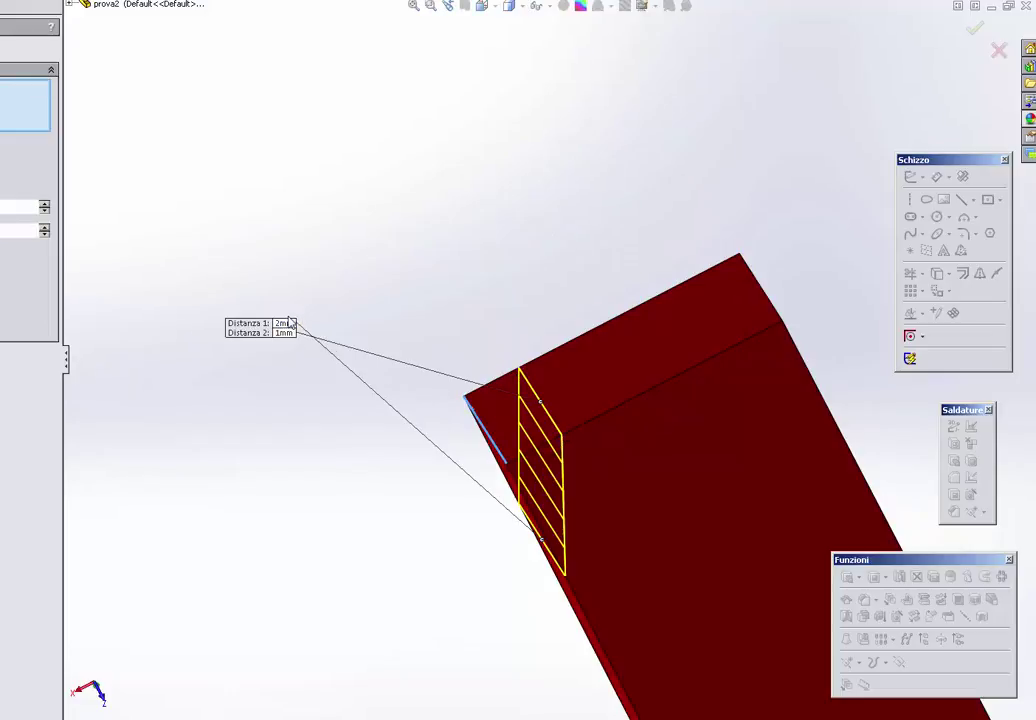
{"action": "middle_click_drag", "start_coordinate": [518, 473], "coordinate": [497, 476]}
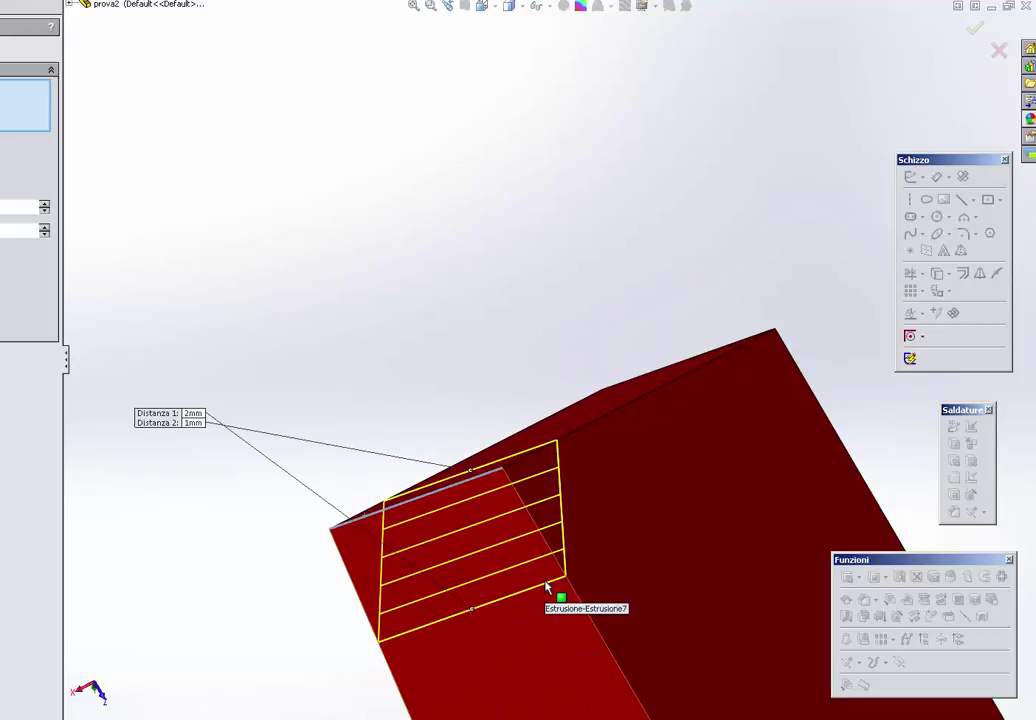
{"action": "middle_click_drag", "start_coordinate": [546, 585], "coordinate": [447, 487]}
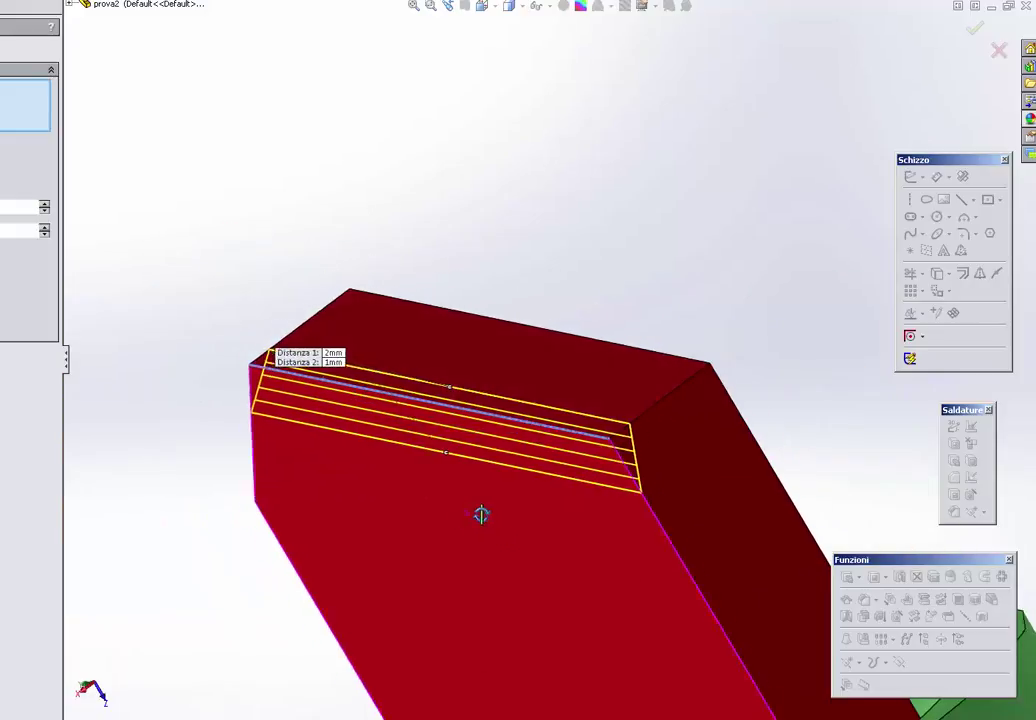
Step: Apply the chamfer, then edit it in wireframe to add the opposite top edge
{"action": "key", "text": "Return"}
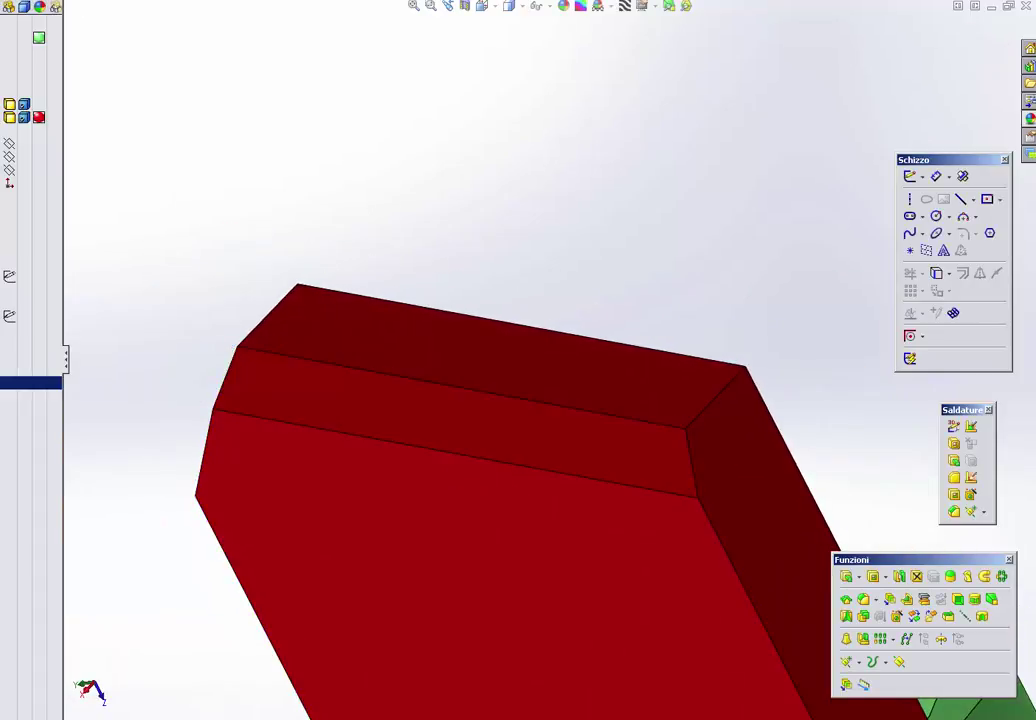
{"action": "mouse_move", "coordinate": [636, 365]}
{"action": "middle_mouse_down"}
{"action": "mouse_move", "coordinate": [608, 370]}
{"action": "mouse_move", "coordinate": [583, 409]}
{"action": "mouse_move", "coordinate": [666, 405]}
{"action": "mouse_move", "coordinate": [654, 416]}
{"action": "middle_mouse_up"}
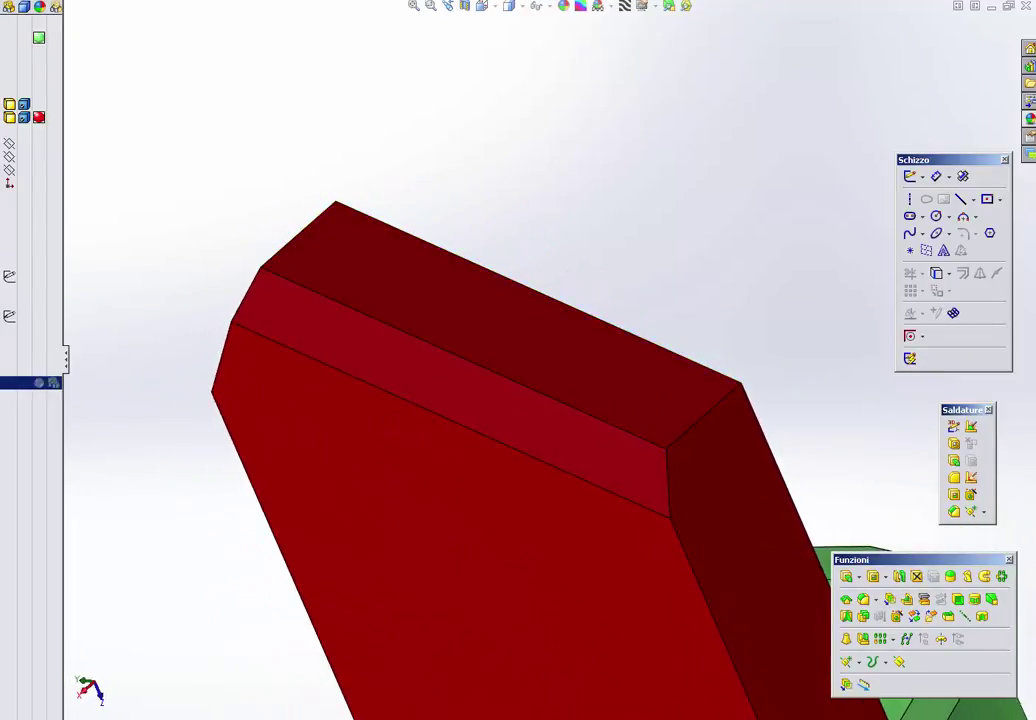
{"action": "right_click", "coordinate": [30, 382]}
{"action": "left_click", "coordinate": [20, 350]}
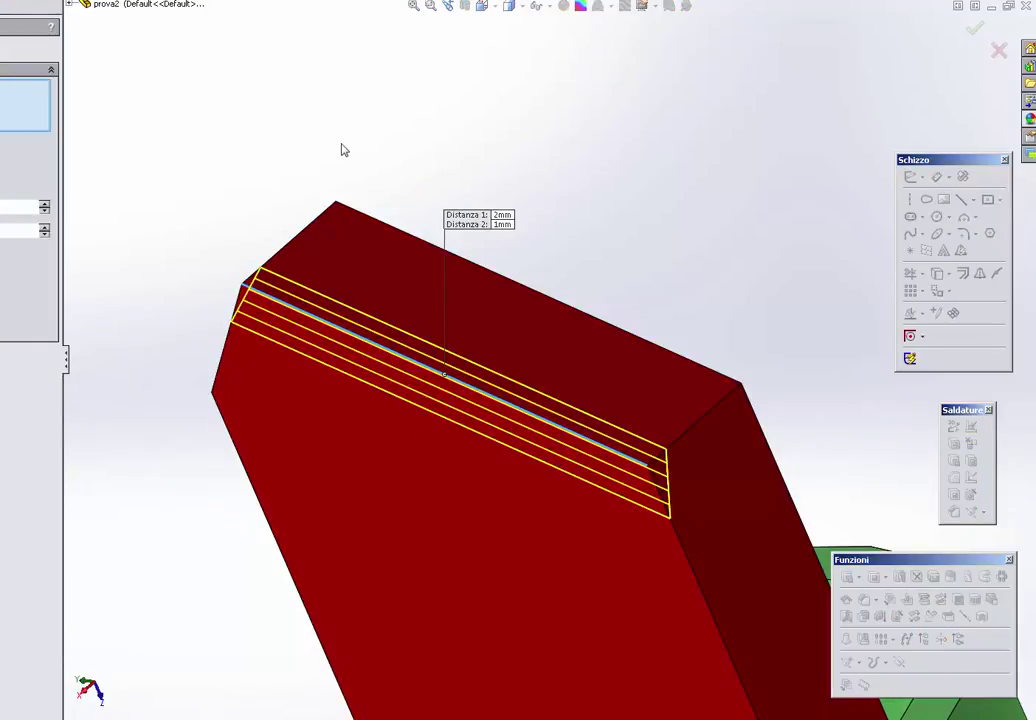
{"action": "mouse_move", "coordinate": [340, 194]}
{"action": "middle_mouse_down"}
{"action": "mouse_move", "coordinate": [356, 236]}
{"action": "mouse_move", "coordinate": [351, 190]}
{"action": "mouse_move", "coordinate": [320, 192]}
{"action": "middle_mouse_up"}
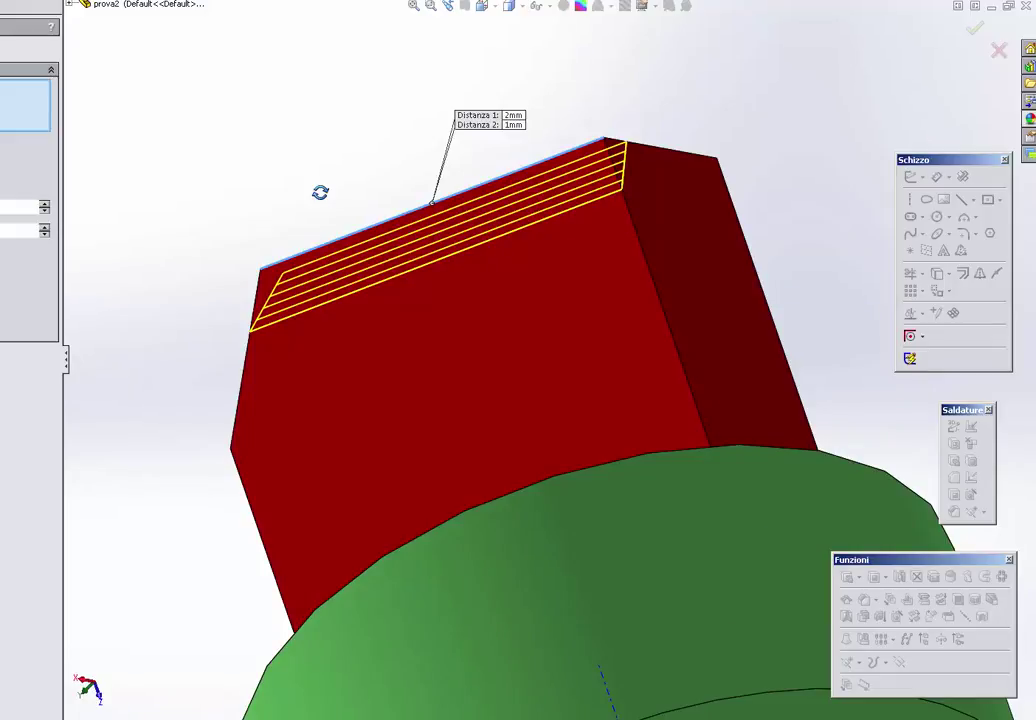
{"action": "key", "text": "w"}
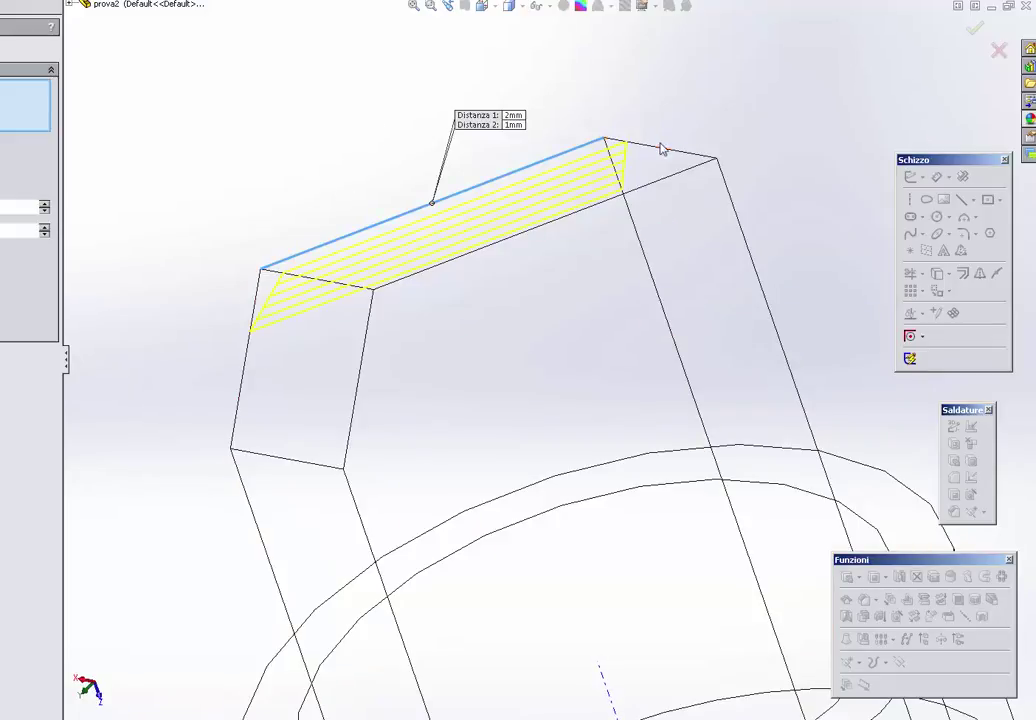
{"action": "left_click", "coordinate": [679, 178]}
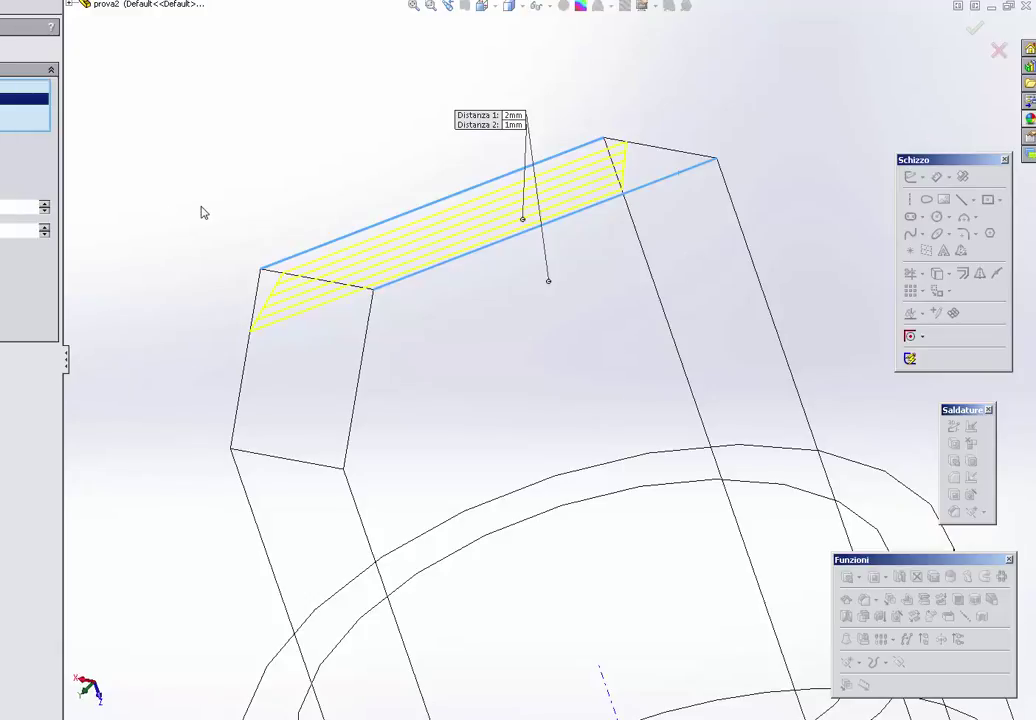
{"action": "key", "text": "Return"}
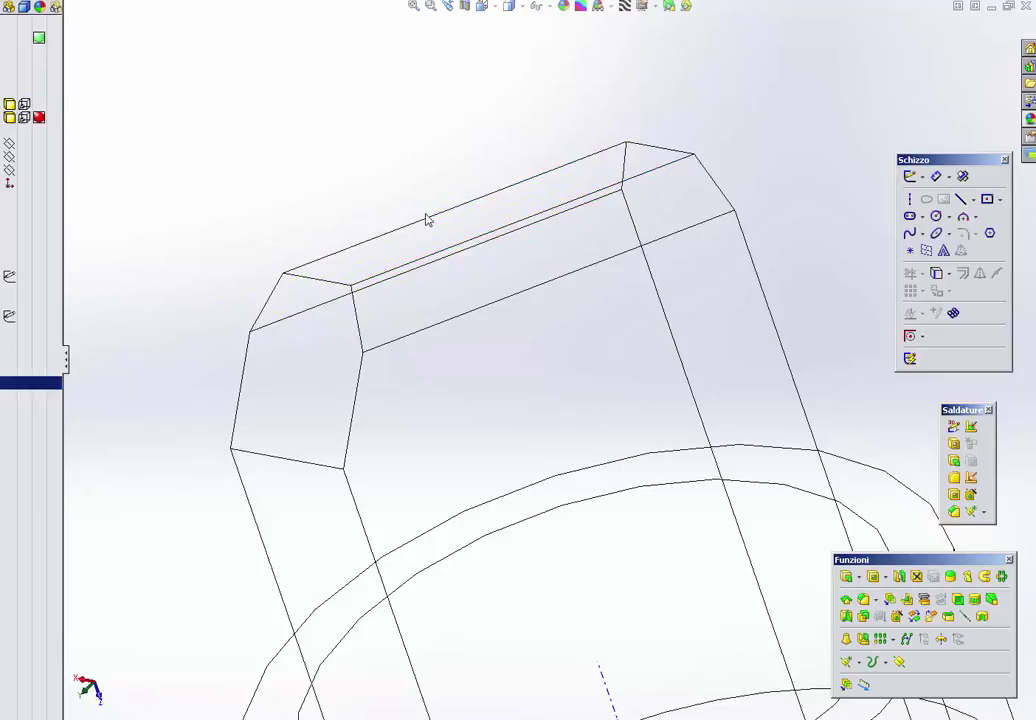
Step: Verify the chamfer distance D1@Smusso1 remains 2.00 mm
{"action": "middle_click_drag", "start_coordinate": [425, 218], "coordinate": [440, 457]}
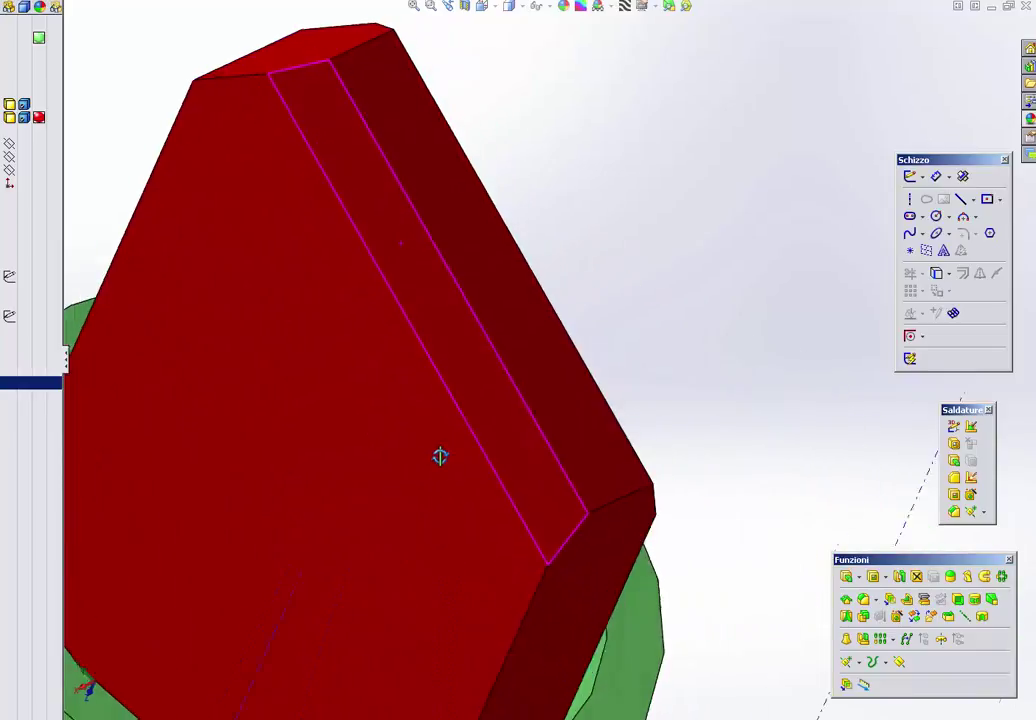
{"action": "key", "text": "ctrl+2"}
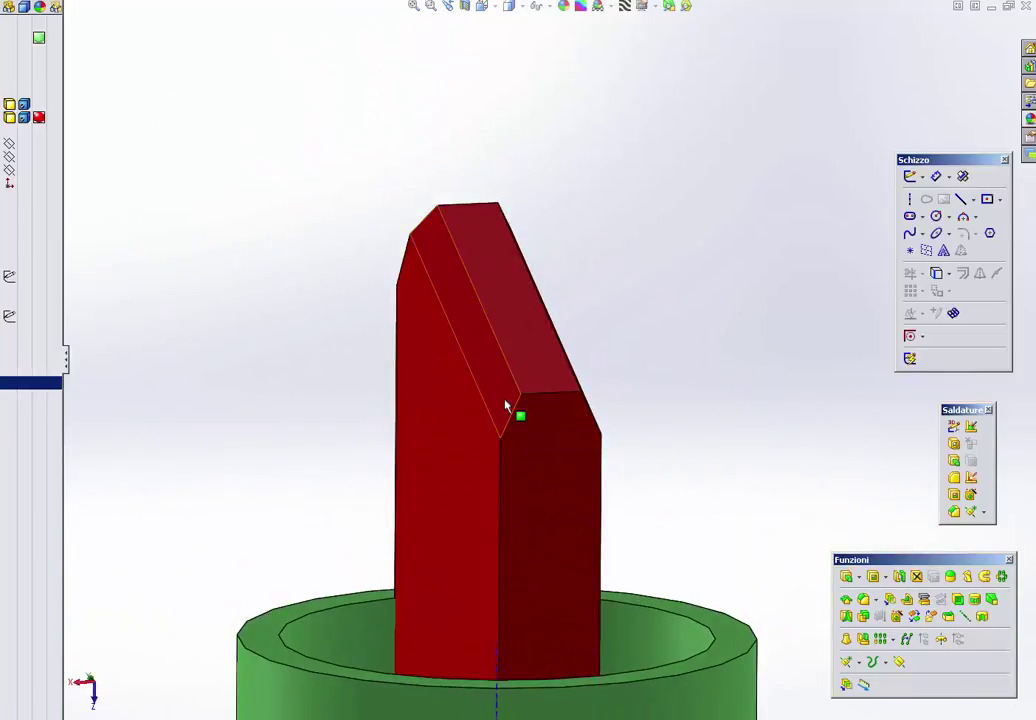
{"action": "left_click", "coordinate": [507, 406]}
{"action": "scroll", "coordinate": [472, 335], "scroll_direction": "up", "scroll_amount": 2}
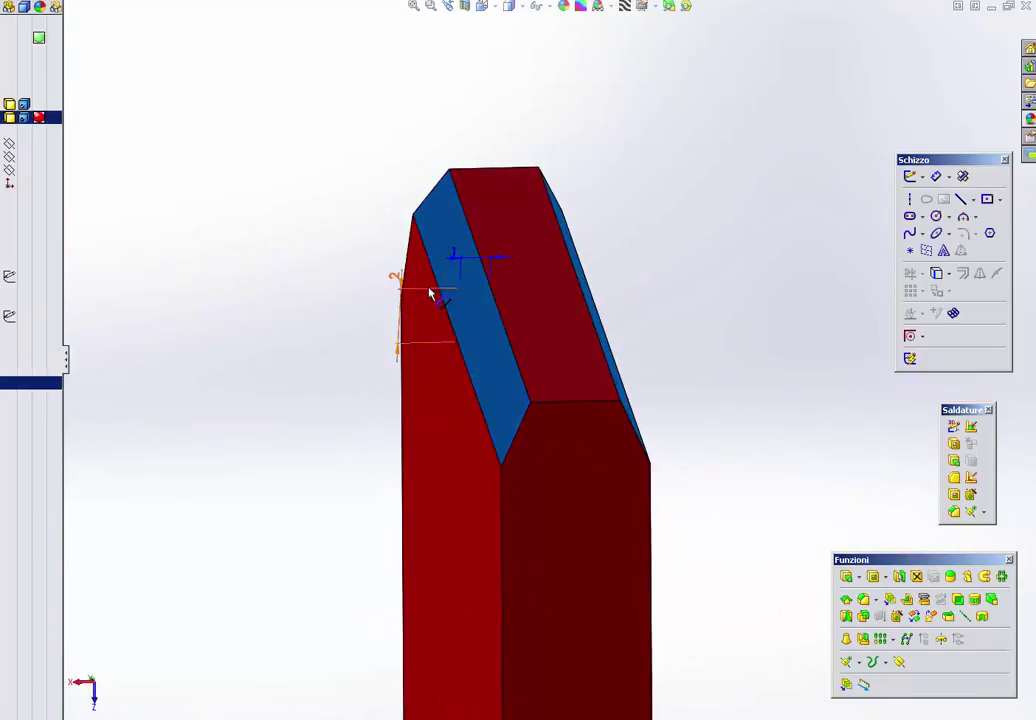
{"action": "double_click", "coordinate": [398, 280]}
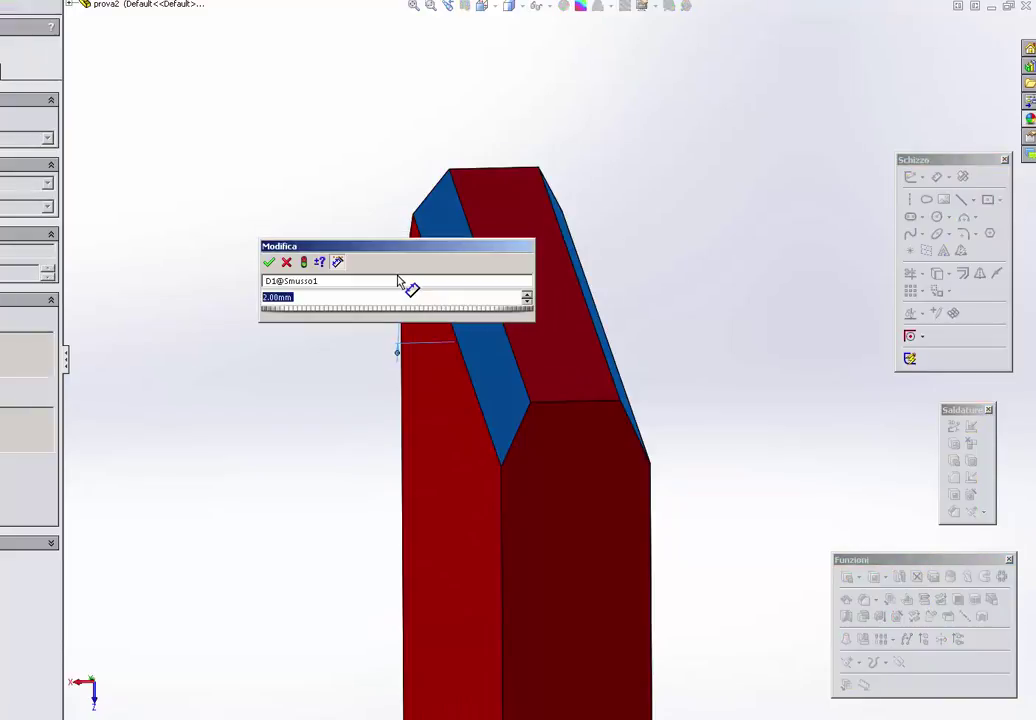
{"action": "key", "text": "Return"}
{"action": "left_click", "coordinate": [232, 201]}
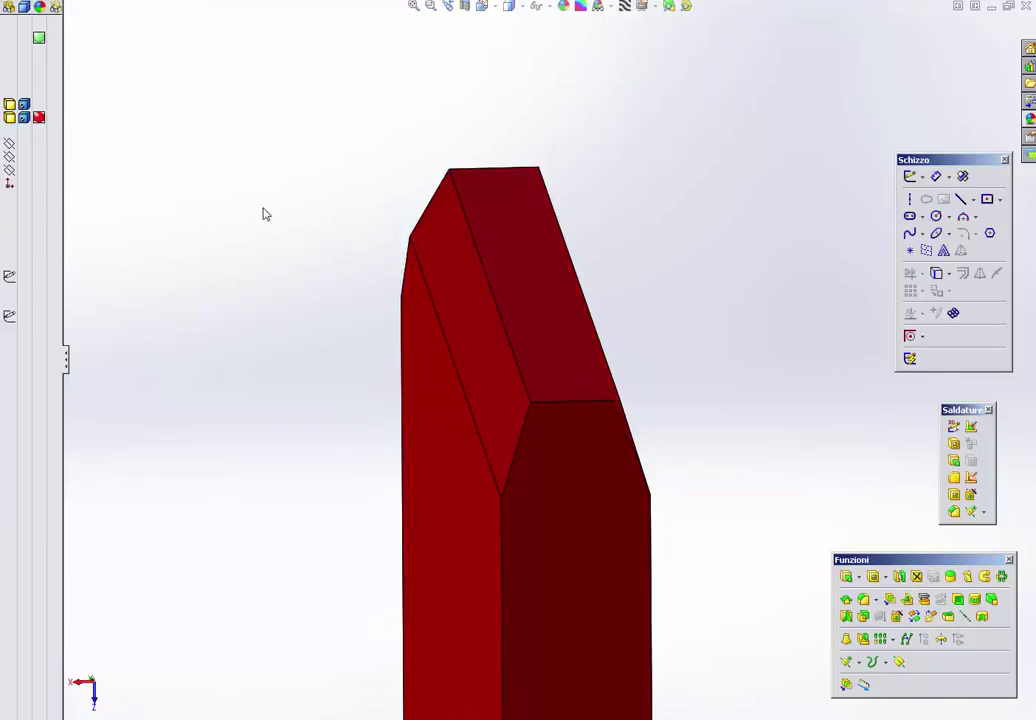
{"action": "middle_click_drag", "start_coordinate": [264, 213], "coordinate": [721, 394]}
Step: Hide the temporary axes and view the finished green marker with its red chisel tip diagonally
{"action": "scroll", "coordinate": [737, 463], "scroll_direction": "up", "scroll_amount": 6}
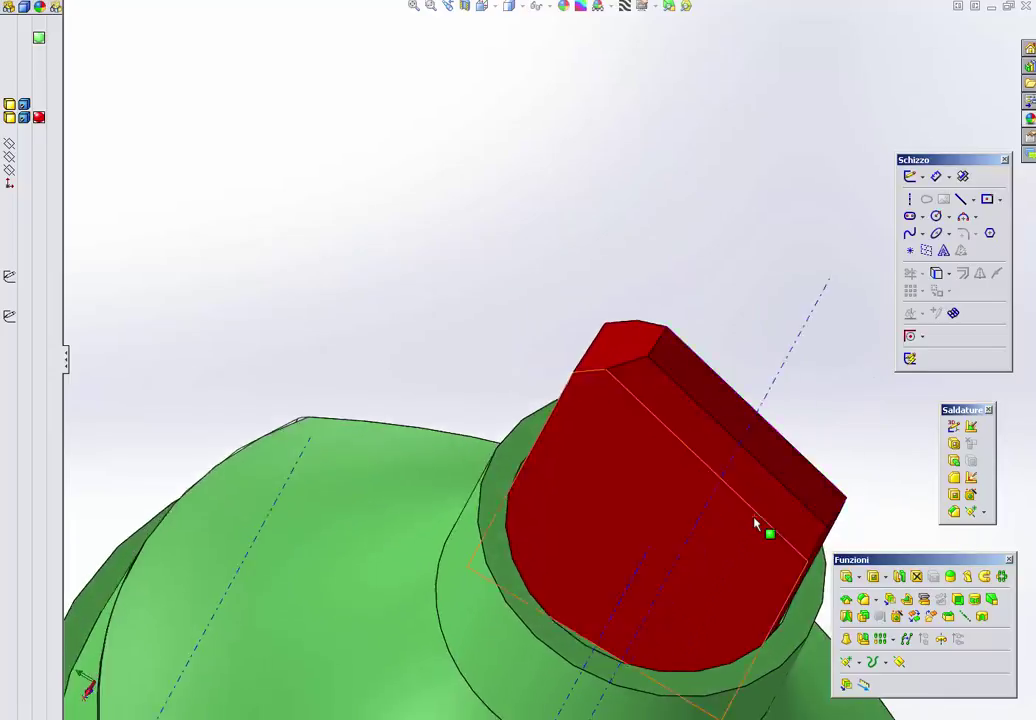
{"action": "middle_click_drag", "start_coordinate": [740, 513], "coordinate": [615, 428]}
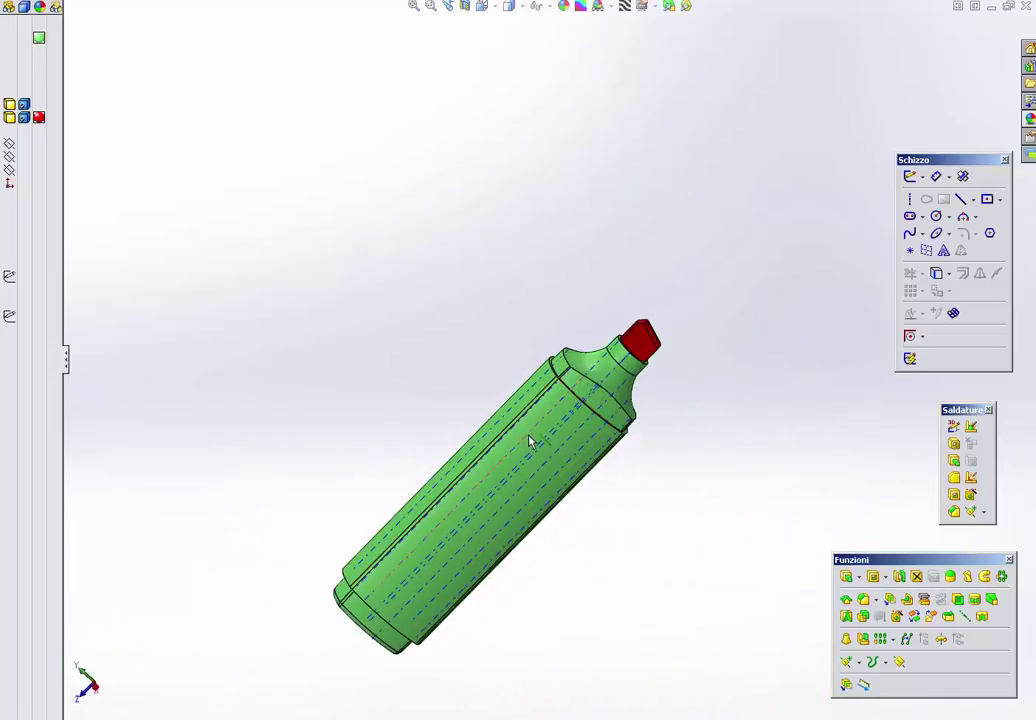
{"action": "middle_click_drag", "start_coordinate": [531, 441], "coordinate": [423, 548]}
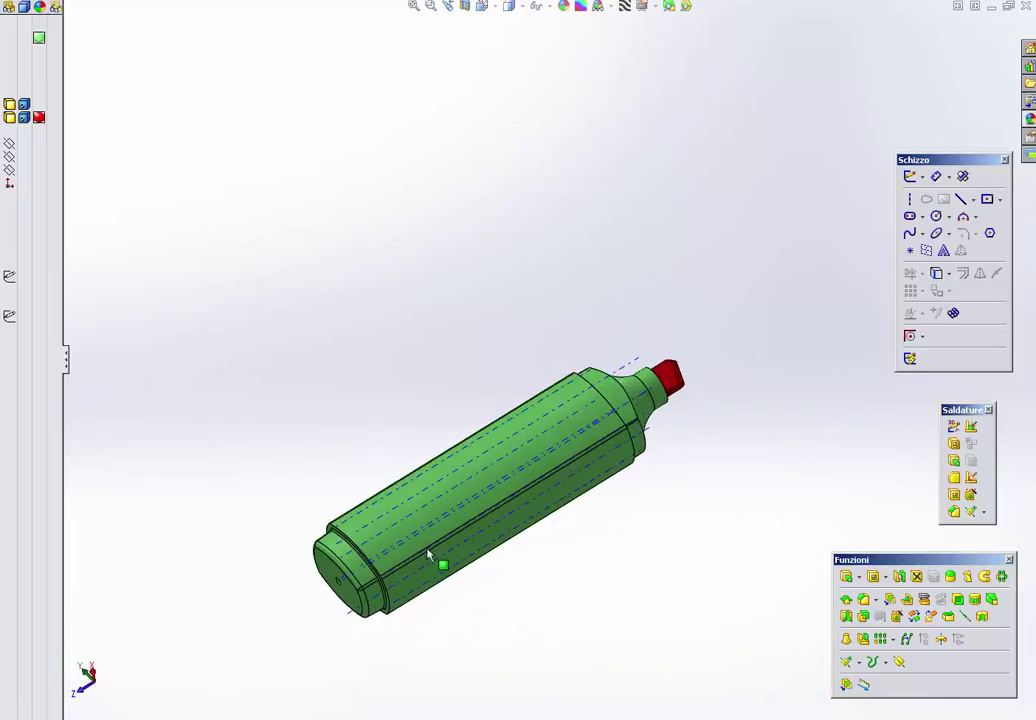
{"action": "scroll", "coordinate": [375, 509], "scroll_direction": "down", "scroll_amount": 3}
{"action": "scroll", "coordinate": [362, 475], "scroll_direction": "down", "scroll_amount": 2}
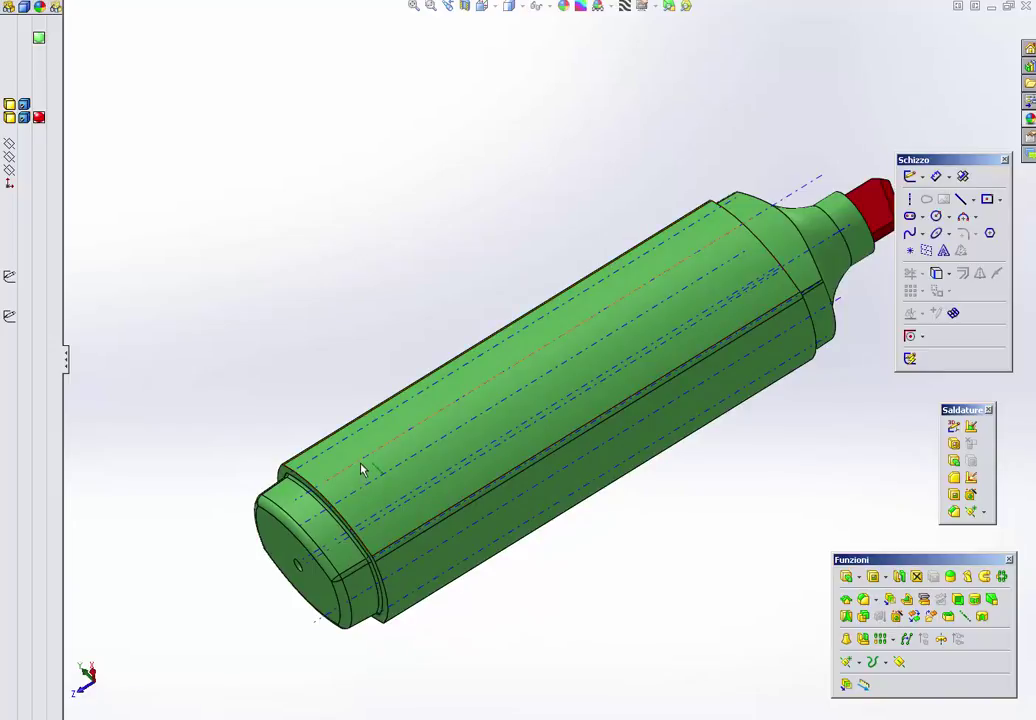
{"action": "left_click", "coordinate": [45, 2]}
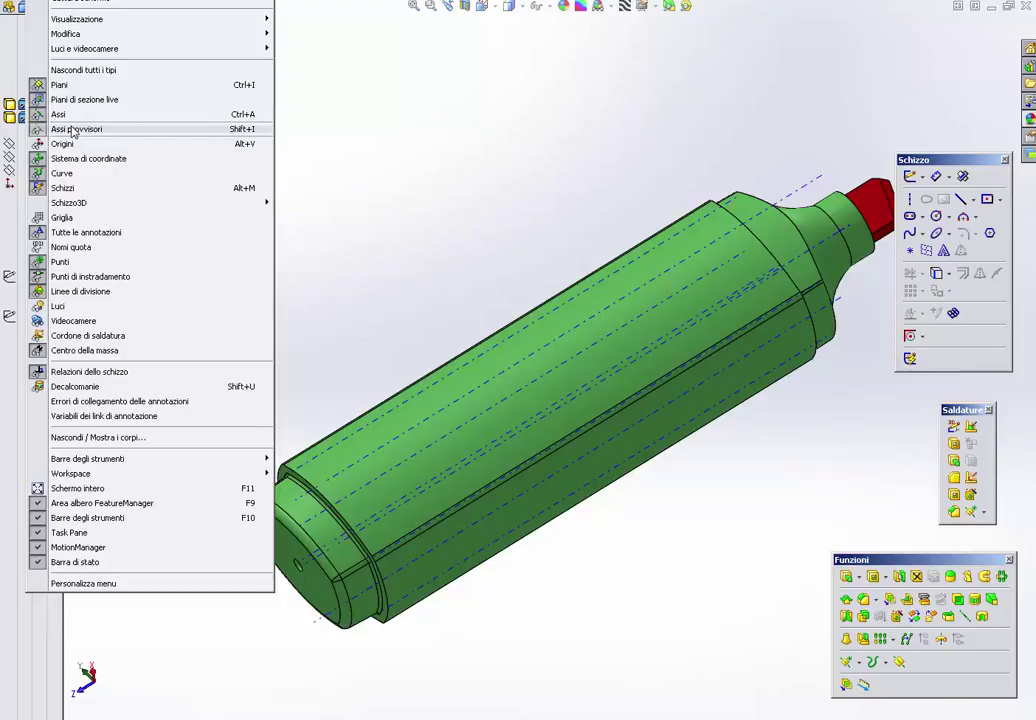
{"action": "left_click", "coordinate": [520, 133]}
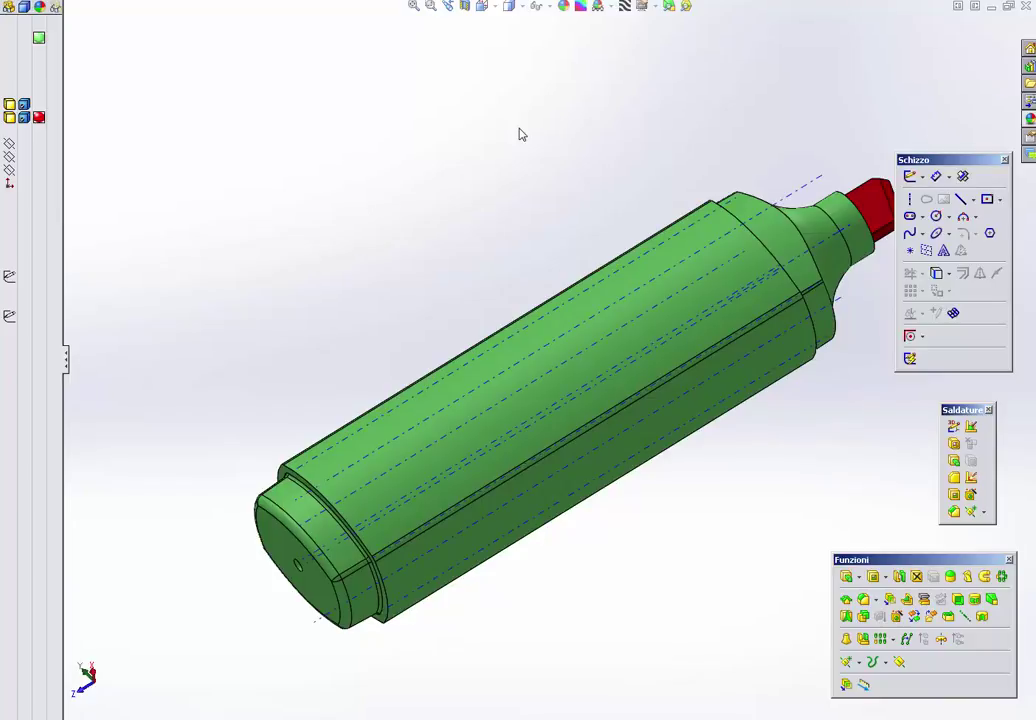
{"action": "scroll", "coordinate": [547, 277], "scroll_direction": "up", "scroll_amount": 3}
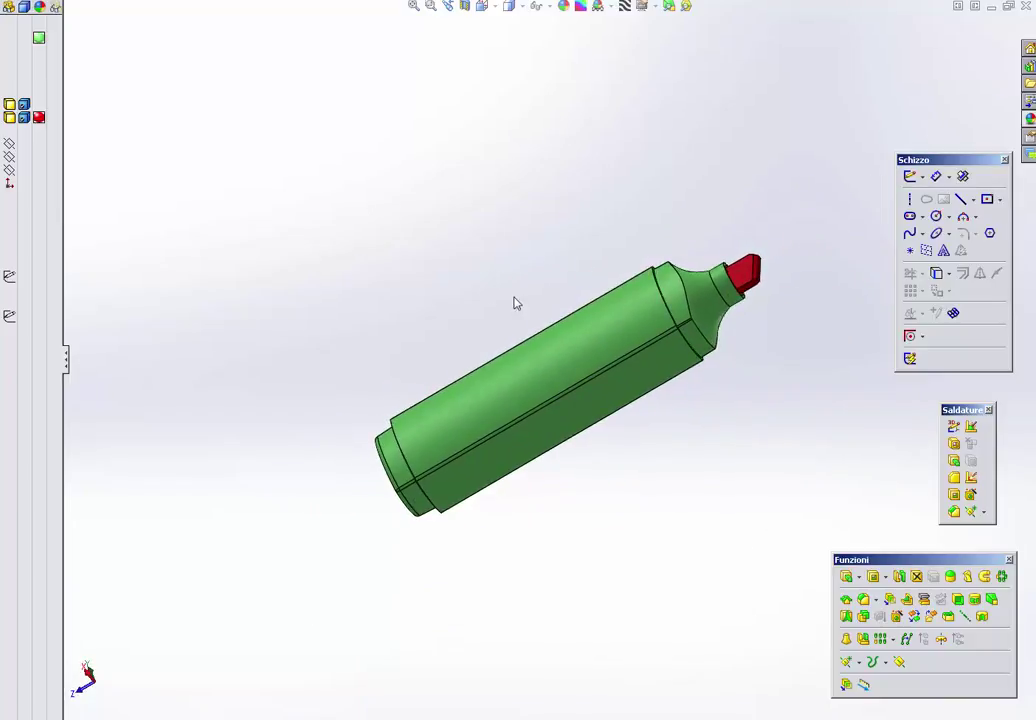
{"action": "mouse_move", "coordinate": [513, 301]}
{"action": "middle_mouse_down"}
{"action": "mouse_move", "coordinate": [436, 315]}
{"action": "mouse_move", "coordinate": [442, 282]}
{"action": "mouse_move", "coordinate": [331, 273]}
{"action": "mouse_move", "coordinate": [298, 217]}
{"action": "mouse_move", "coordinate": [310, 175]}
{"action": "mouse_move", "coordinate": [398, 180]}
{"action": "mouse_move", "coordinate": [590, 220]}
{"action": "mouse_move", "coordinate": [591, 229]}
{"action": "middle_mouse_up"}
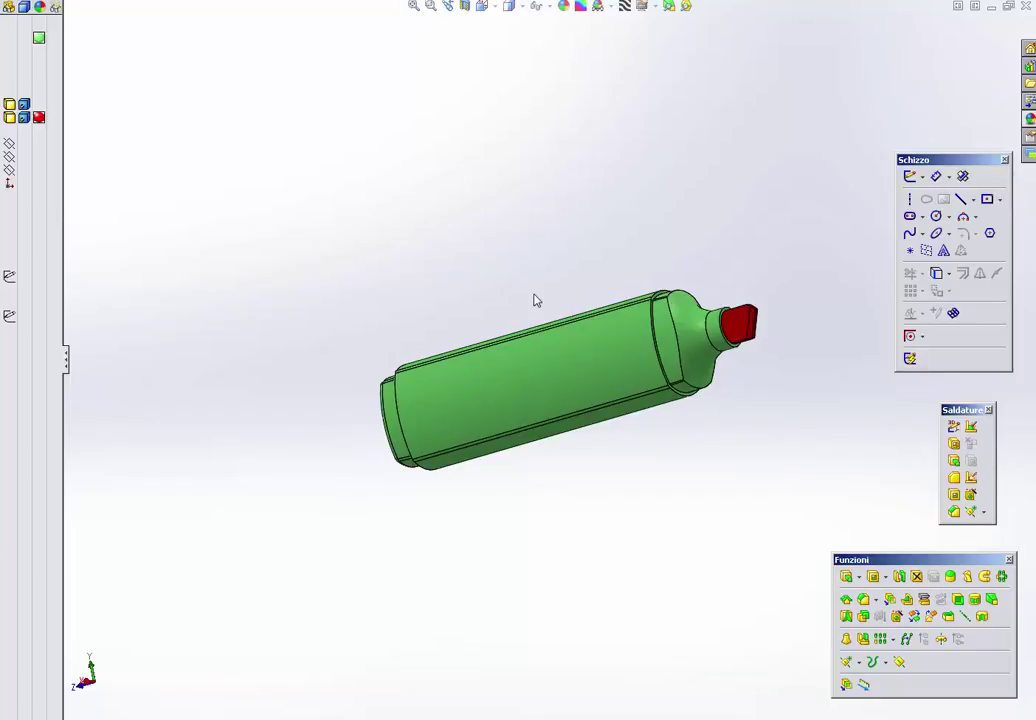
Step: Tile the marker and yellow cap windows horizontally and bring up the New Document dialog
{"action": "left_click", "coordinate": [232, 2]}
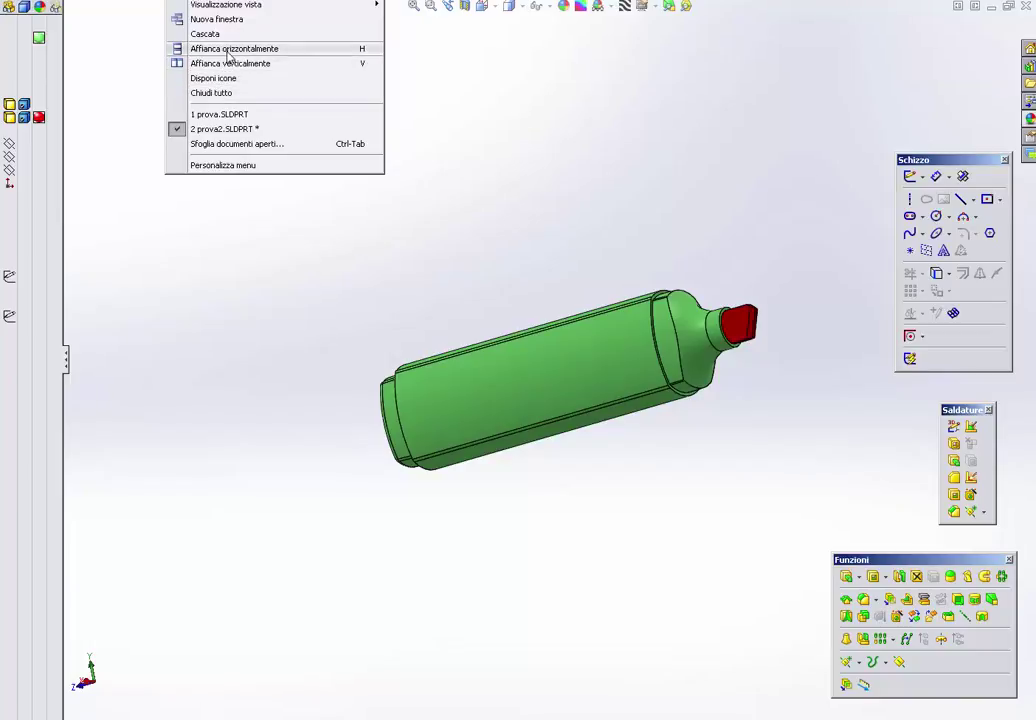
{"action": "key", "text": "h"}
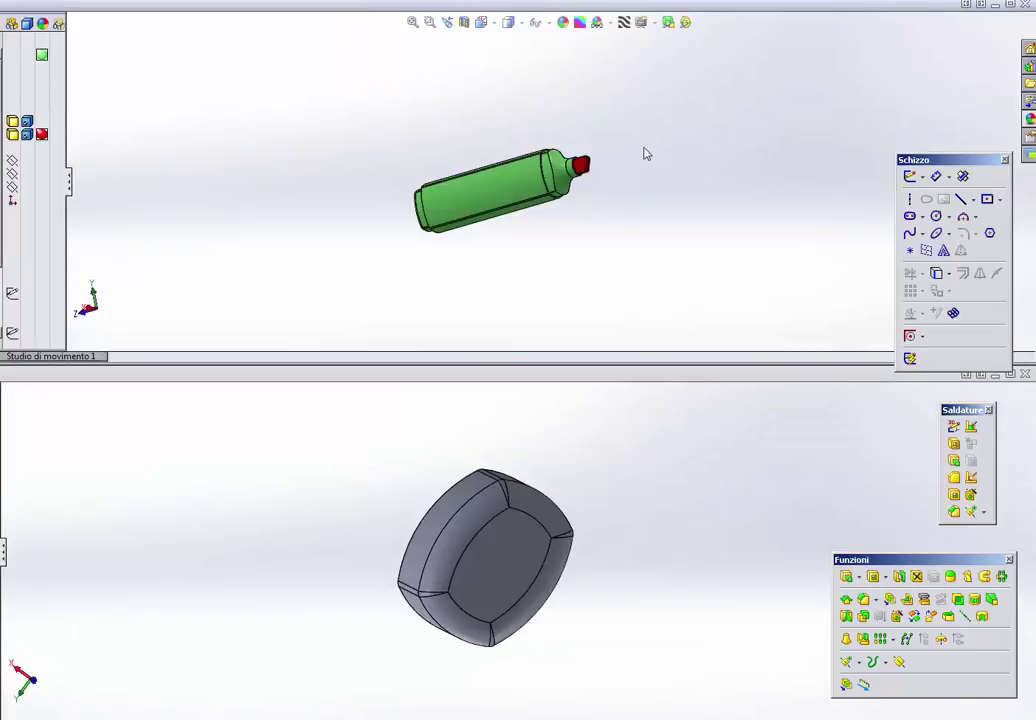
{"action": "mouse_move", "coordinate": [610, 449]}
{"action": "middle_mouse_down"}
{"action": "mouse_move", "coordinate": [700, 497]}
{"action": "mouse_move", "coordinate": [675, 522]}
{"action": "middle_mouse_up"}
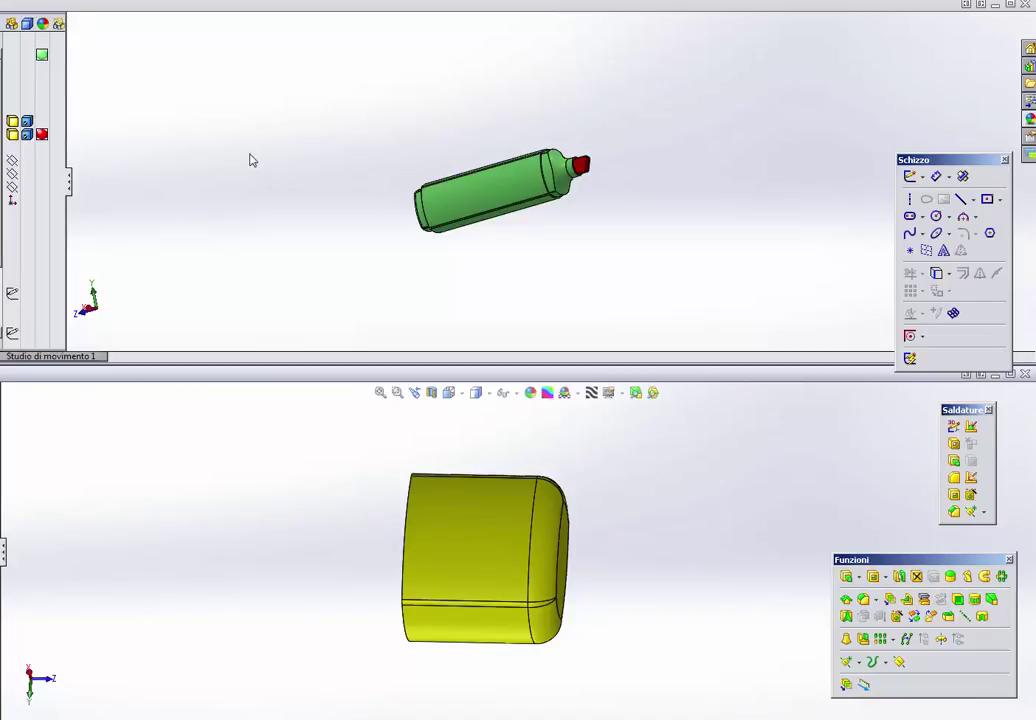
{"action": "key", "text": "ctrl+n"}
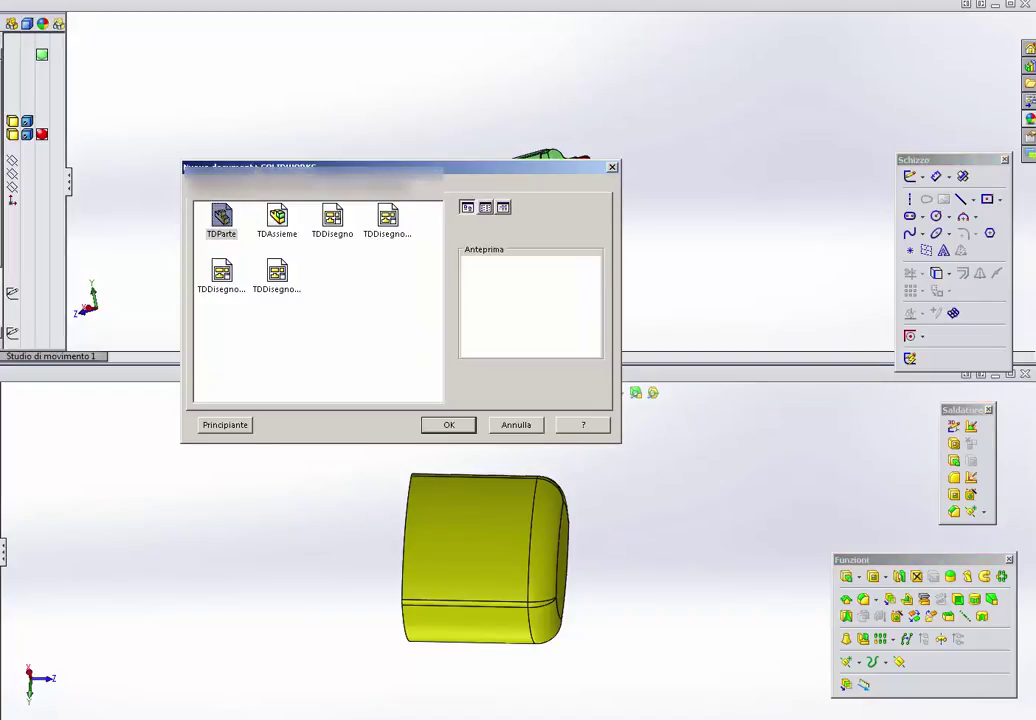
Step: Create a TDAssieme assembly containing the yellow cap and the green marker part
{"action": "left_click", "coordinate": [441, 424]}
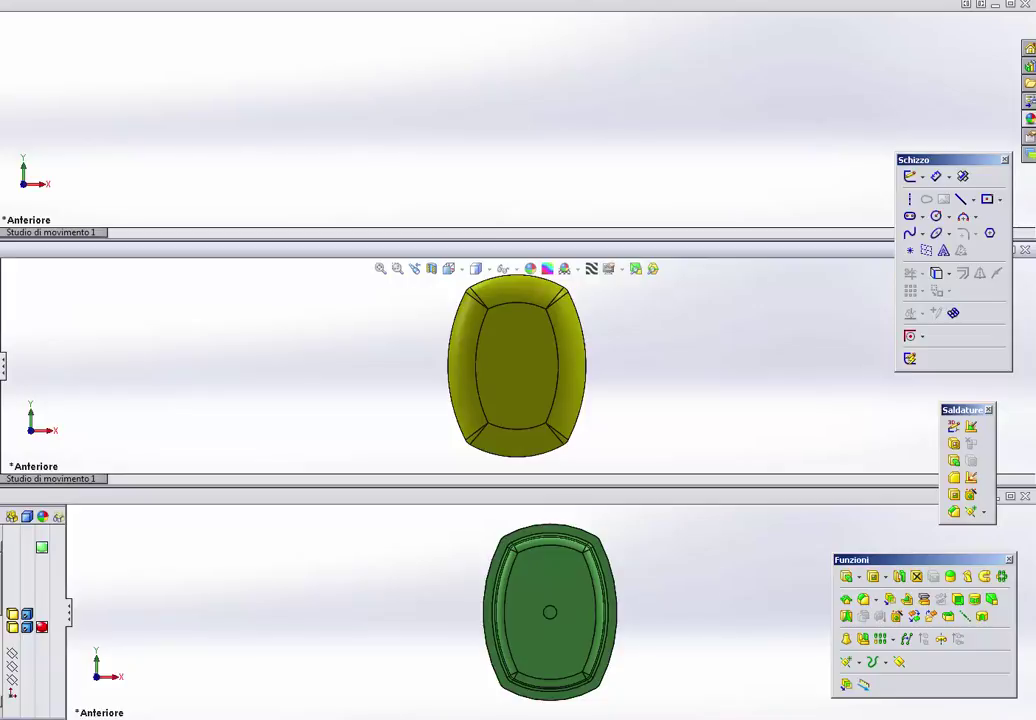
{"action": "left_click", "coordinate": [252, 104]}
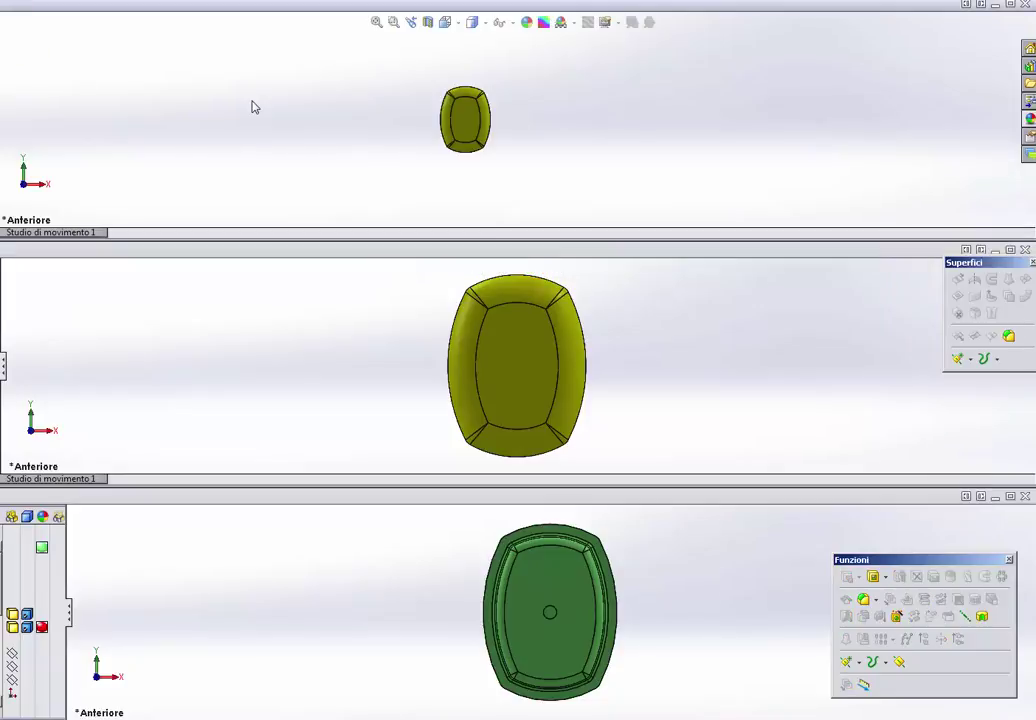
{"action": "left_click", "coordinate": [176, 643]}
{"action": "left_click", "coordinate": [30, 547]}
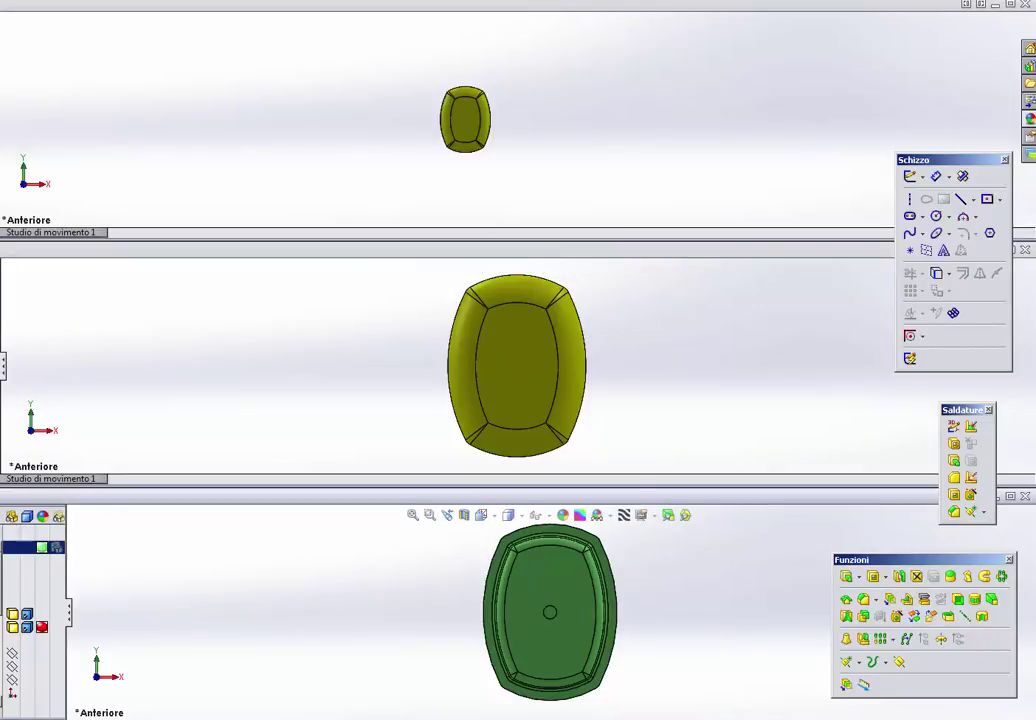
{"action": "left_click_drag", "start_coordinate": [30, 547], "coordinate": [453, 88]}
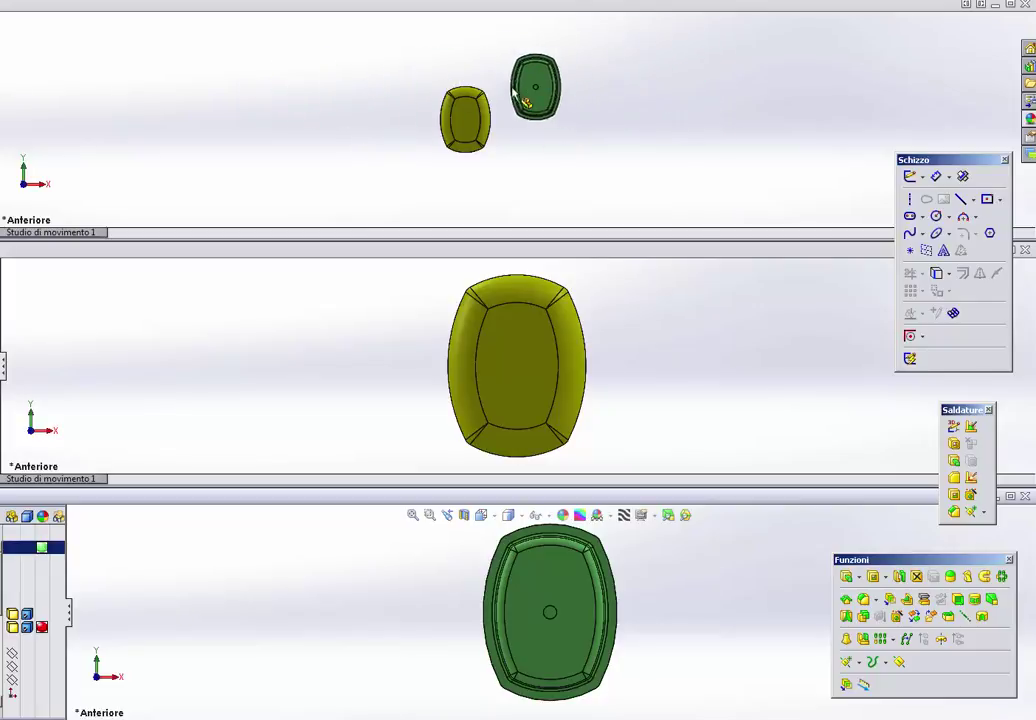
{"action": "mouse_move", "coordinate": [453, 88]}
{"action": "left_mouse_down"}
{"action": "mouse_move", "coordinate": [655, 120]}
{"action": "mouse_move", "coordinate": [37, 65]}
{"action": "mouse_move", "coordinate": [572, 128]}
{"action": "left_mouse_up"}
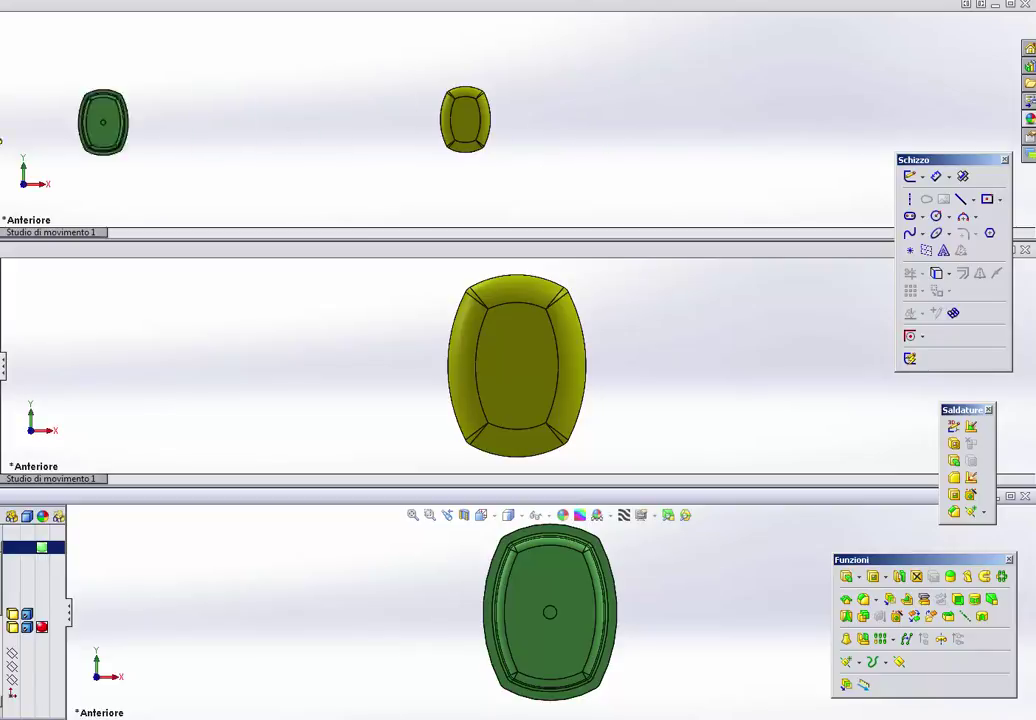
{"action": "left_click_drag", "start_coordinate": [572, 128], "coordinate": [100, 120]}
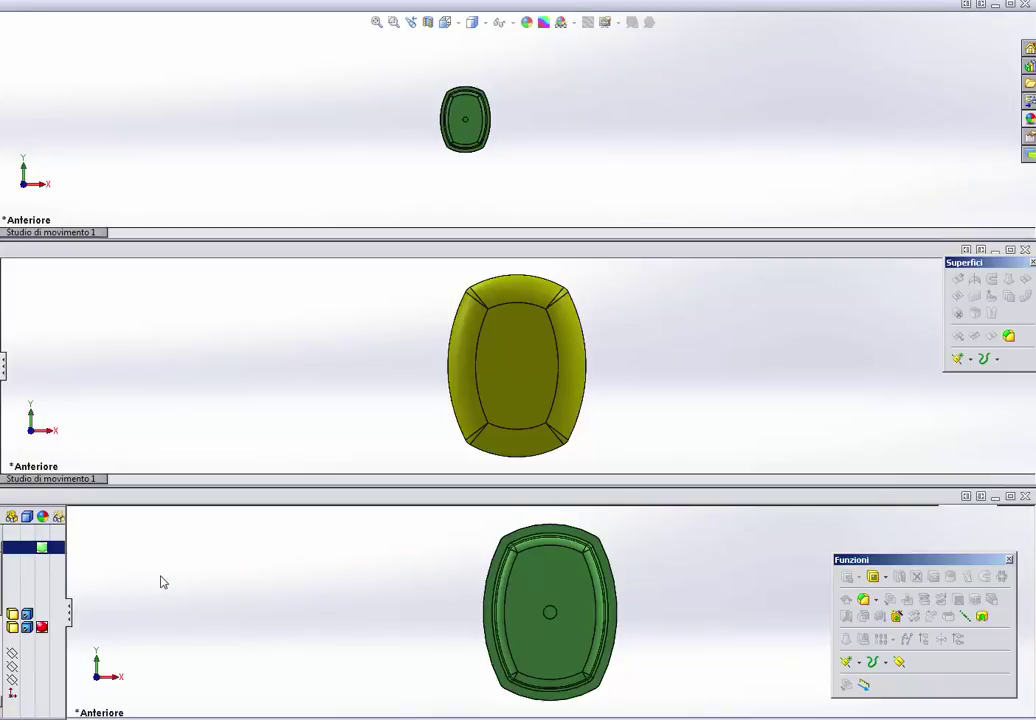
{"action": "double_click", "coordinate": [263, 8]}
Step: Rebuild and save the assembly with all modified parts as 'prova'
{"action": "middle_click_drag", "start_coordinate": [331, 284], "coordinate": [511, 423]}
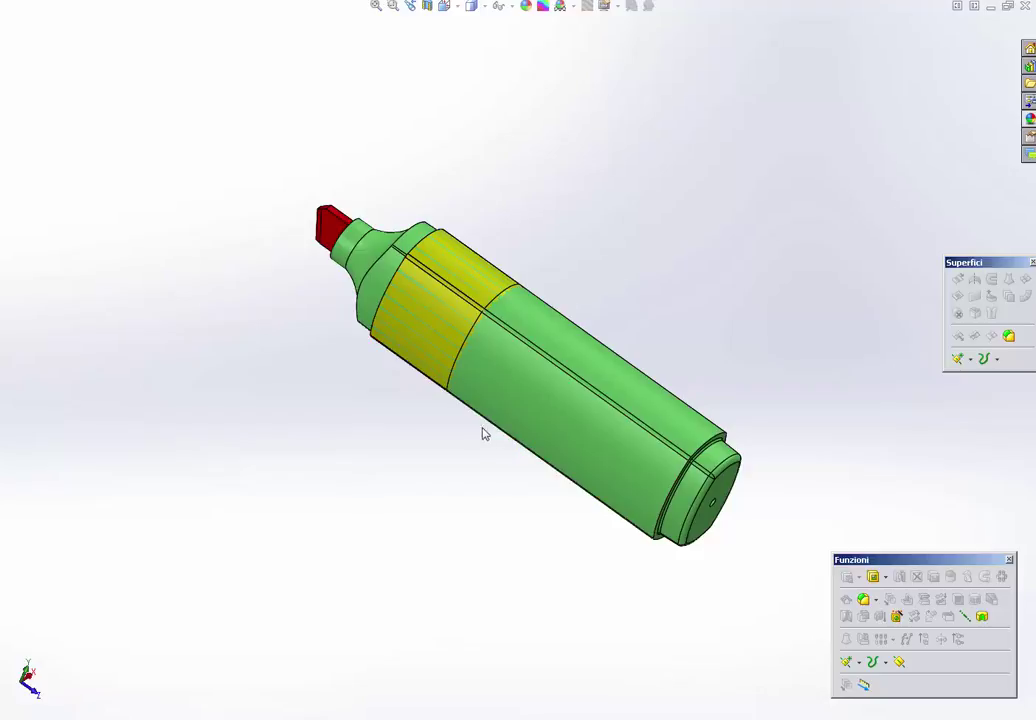
{"action": "middle_click_drag", "start_coordinate": [483, 430], "coordinate": [364, 357]}
{"action": "key", "text": "ctrl+s"}
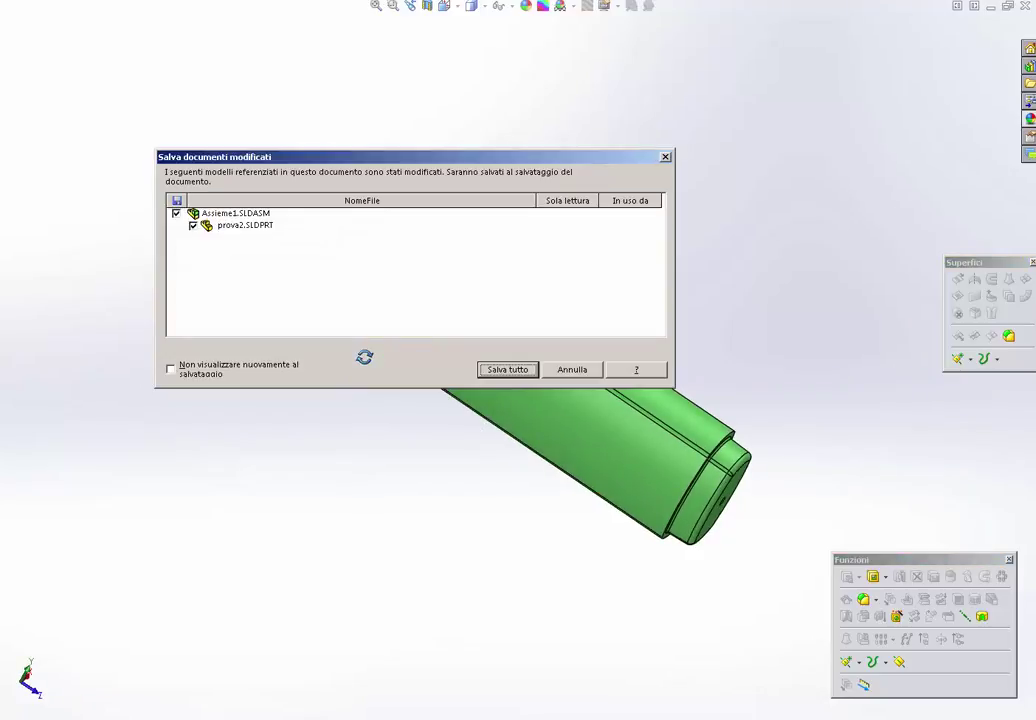
{"action": "left_click", "coordinate": [510, 369]}
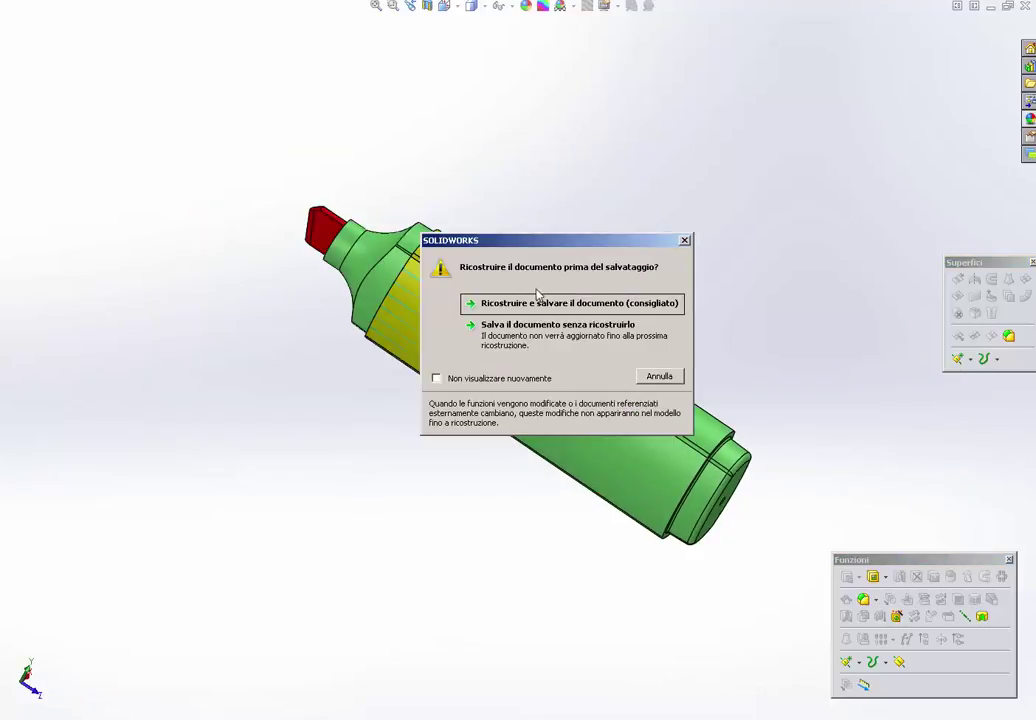
{"action": "left_click", "coordinate": [540, 302]}
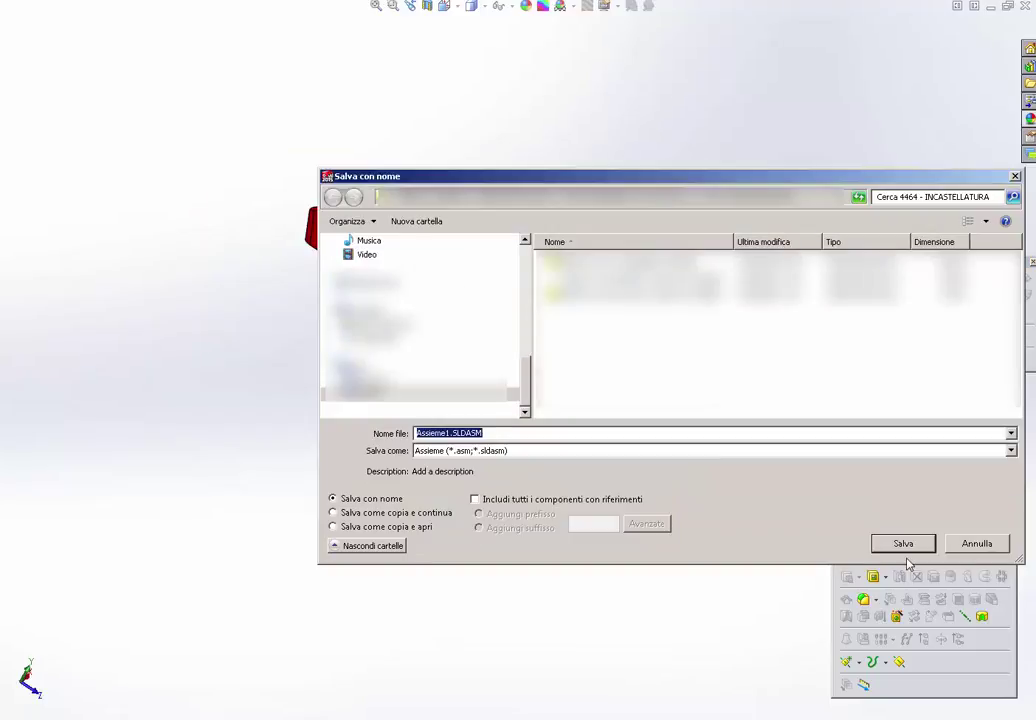
{"action": "type", "text": "prova"}
{"action": "left_click", "coordinate": [908, 563]}
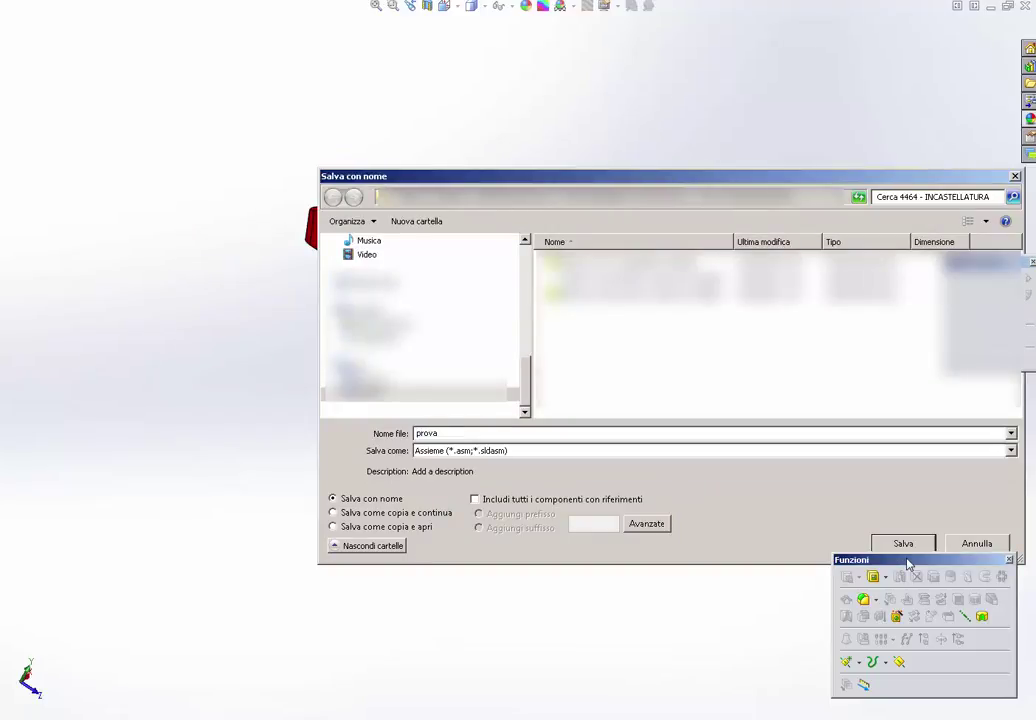
{"action": "key", "text": "Return"}
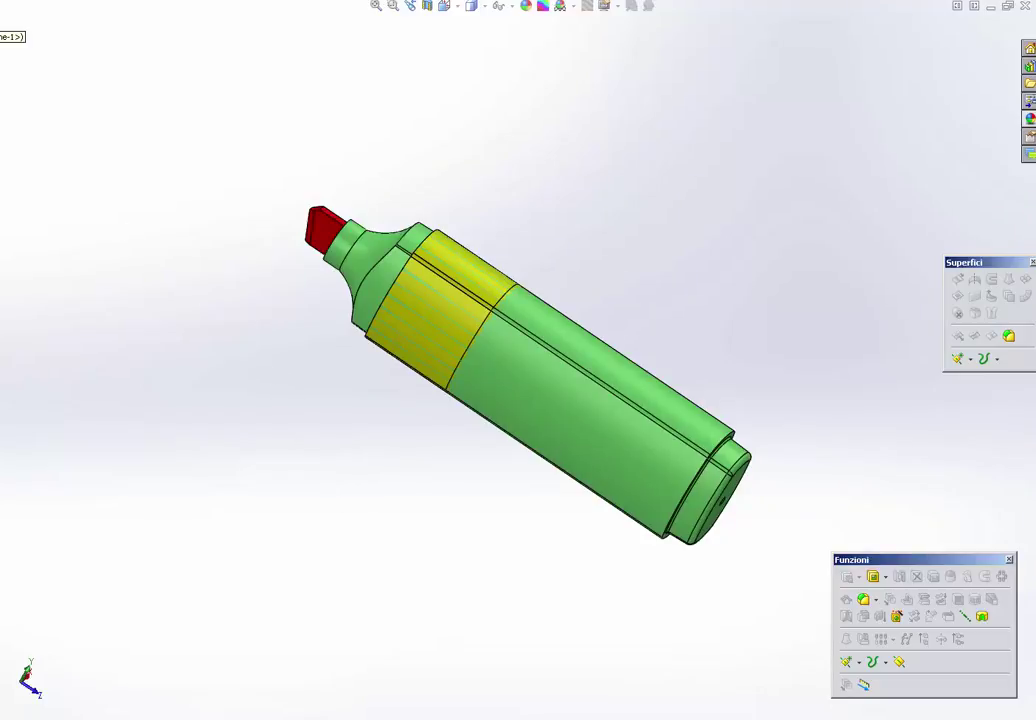
Step: Select the marker component and drag it apart from the yellow cap
{"action": "left_click", "coordinate": [12, 37]}
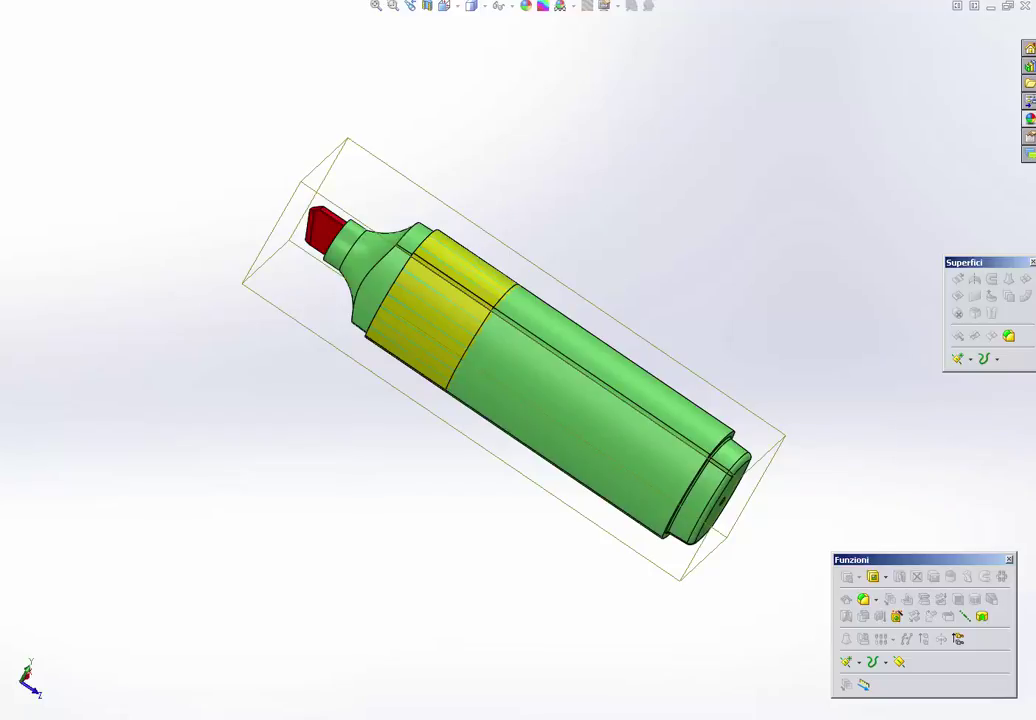
{"action": "left_click", "coordinate": [5, 140]}
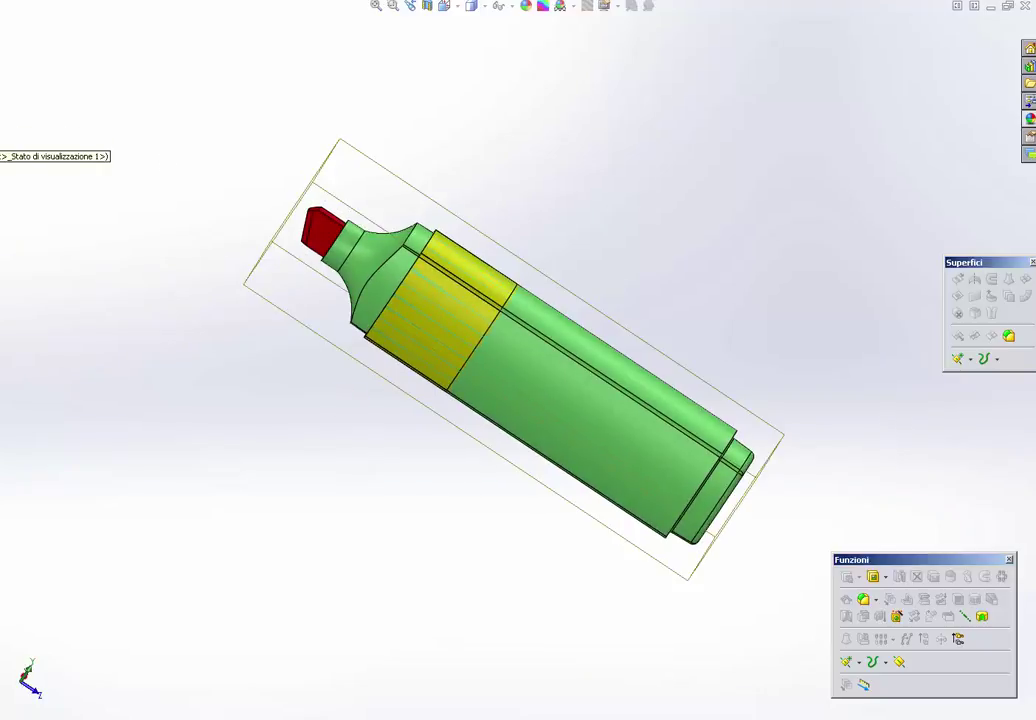
{"action": "left_click", "coordinate": [5, 140]}
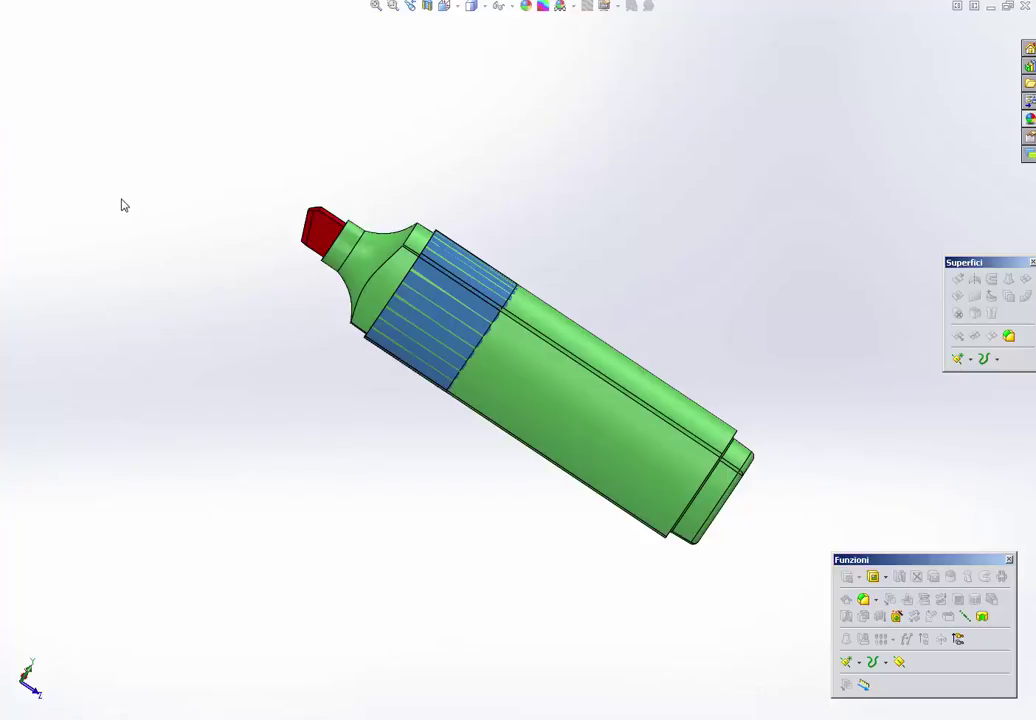
{"action": "left_click", "coordinate": [5, 125]}
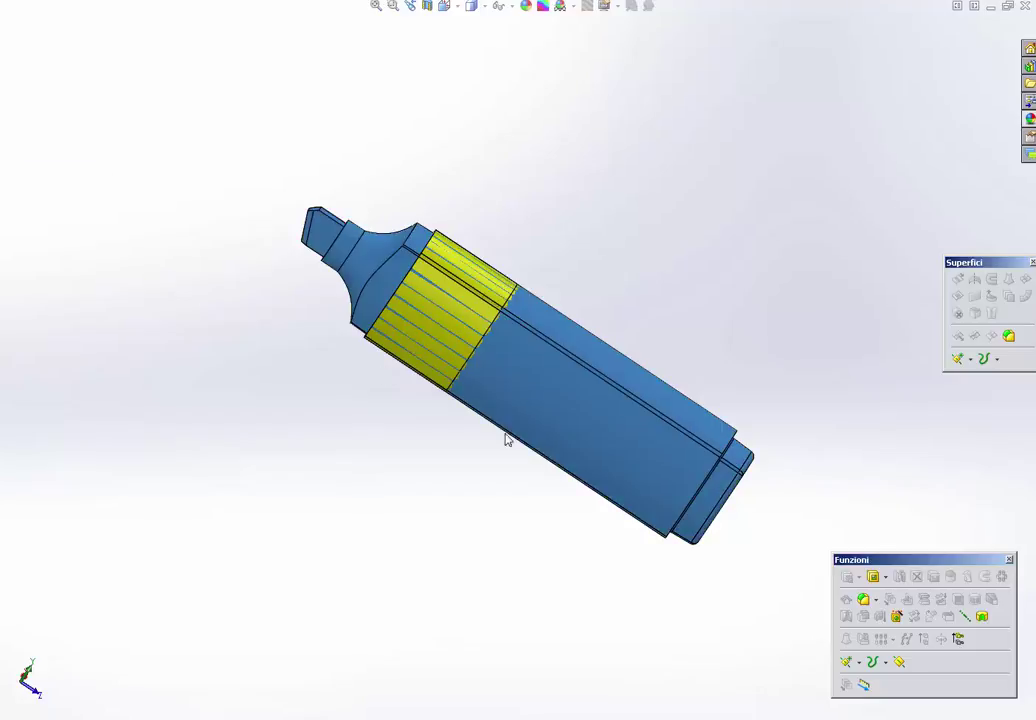
{"action": "middle_click_drag", "start_coordinate": [613, 462], "coordinate": [660, 452]}
{"action": "mouse_move", "coordinate": [660, 452]}
{"action": "left_mouse_down"}
{"action": "mouse_move", "coordinate": [717, 537]}
{"action": "mouse_move", "coordinate": [654, 431]}
{"action": "mouse_move", "coordinate": [666, 296]}
{"action": "mouse_move", "coordinate": [760, 464]}
{"action": "mouse_move", "coordinate": [678, 421]}
{"action": "mouse_move", "coordinate": [636, 414]}
{"action": "left_mouse_up"}
Step: Rotate and move the marker body left so it lines up with the cap
{"action": "mouse_move", "coordinate": [622, 407]}
{"action": "middle_mouse_down"}
{"action": "mouse_move", "coordinate": [701, 395]}
{"action": "mouse_move", "coordinate": [594, 331]}
{"action": "middle_mouse_up"}
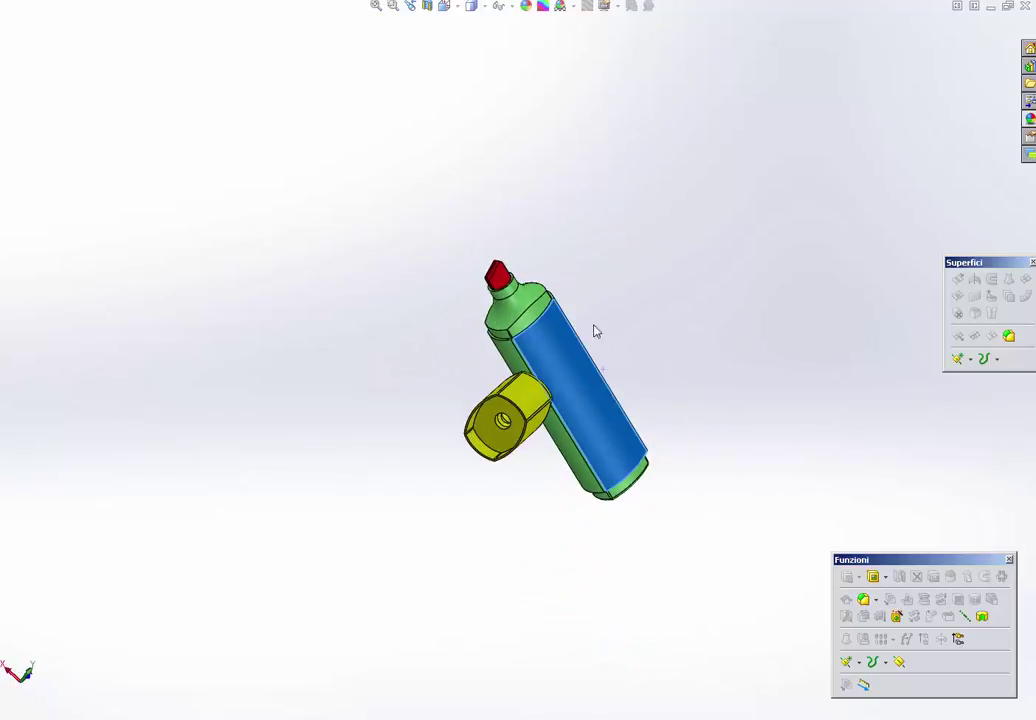
{"action": "mouse_move", "coordinate": [557, 339]}
{"action": "left_mouse_down"}
{"action": "mouse_move", "coordinate": [349, 282]}
{"action": "mouse_move", "coordinate": [597, 476]}
{"action": "mouse_move", "coordinate": [613, 437]}
{"action": "mouse_move", "coordinate": [604, 375]}
{"action": "mouse_move", "coordinate": [433, 368]}
{"action": "left_mouse_up"}
{"action": "scroll", "coordinate": [523, 458], "scroll_direction": "down", "scroll_amount": 3}
{"action": "scroll", "coordinate": [483, 455], "scroll_direction": "down", "scroll_amount": 3}
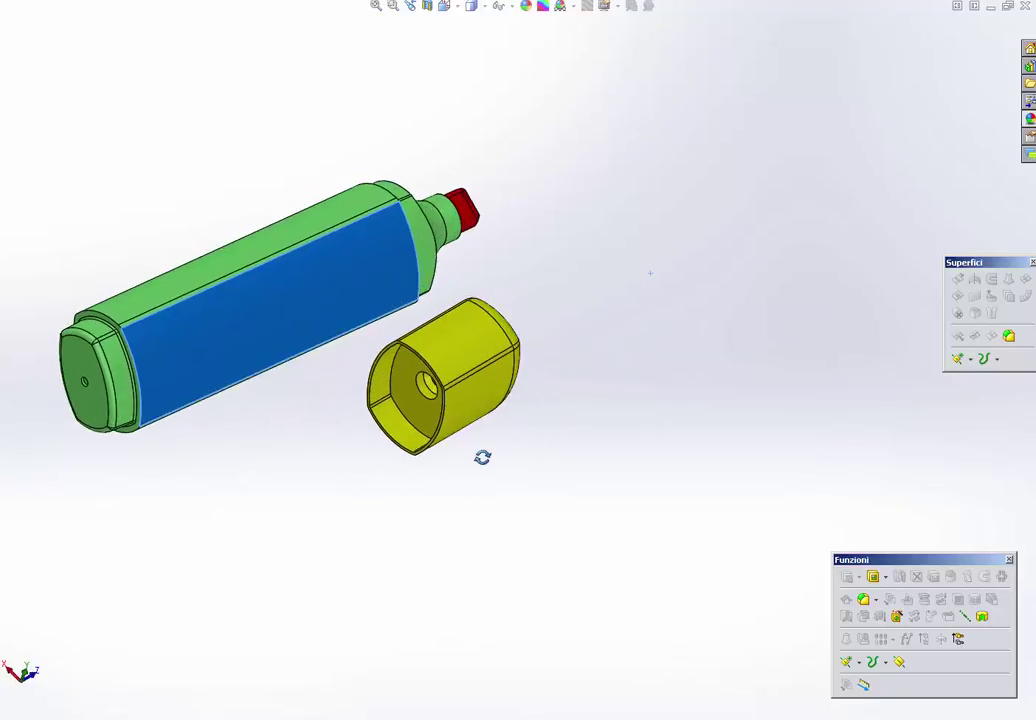
{"action": "left_click_drag", "start_coordinate": [292, 281], "coordinate": [155, 305]}
{"action": "scroll", "coordinate": [465, 412], "scroll_direction": "down", "scroll_amount": 1}
{"action": "scroll", "coordinate": [435, 388], "scroll_direction": "down", "scroll_amount": 3}
{"action": "scroll", "coordinate": [430, 377], "scroll_direction": "down", "scroll_amount": 2}
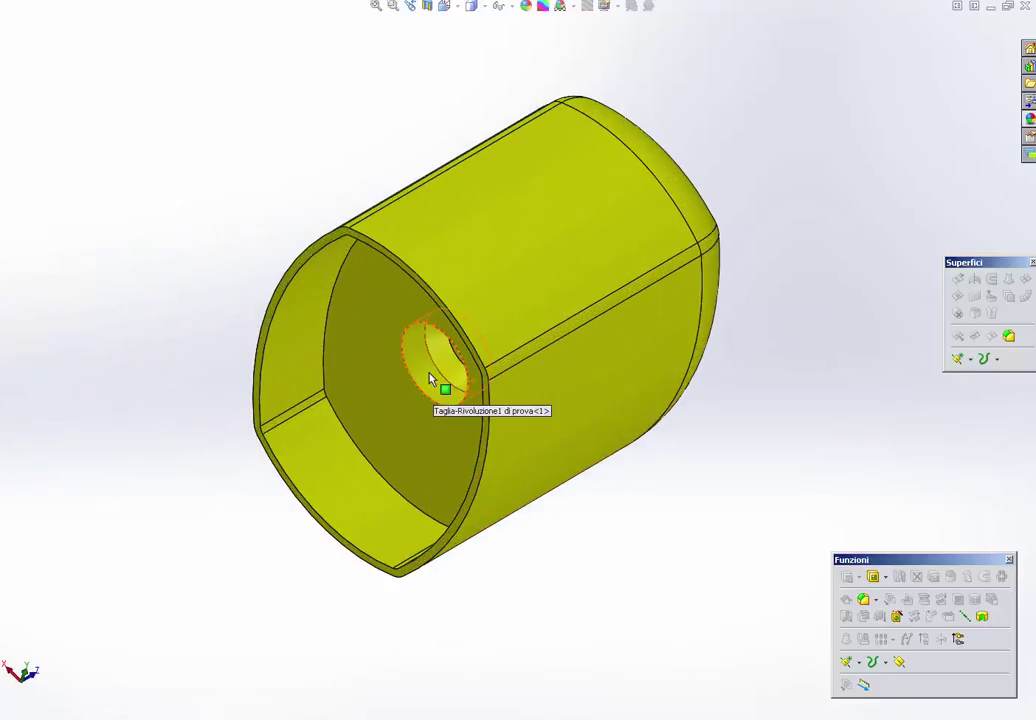
Step: Inspect the cap's central hole and turn on Temporary Axes through both parts
{"action": "left_click", "coordinate": [430, 378]}
{"action": "scroll", "coordinate": [430, 378], "scroll_direction": "up", "scroll_amount": 2}
{"action": "scroll", "coordinate": [430, 376], "scroll_direction": "up", "scroll_amount": 3}
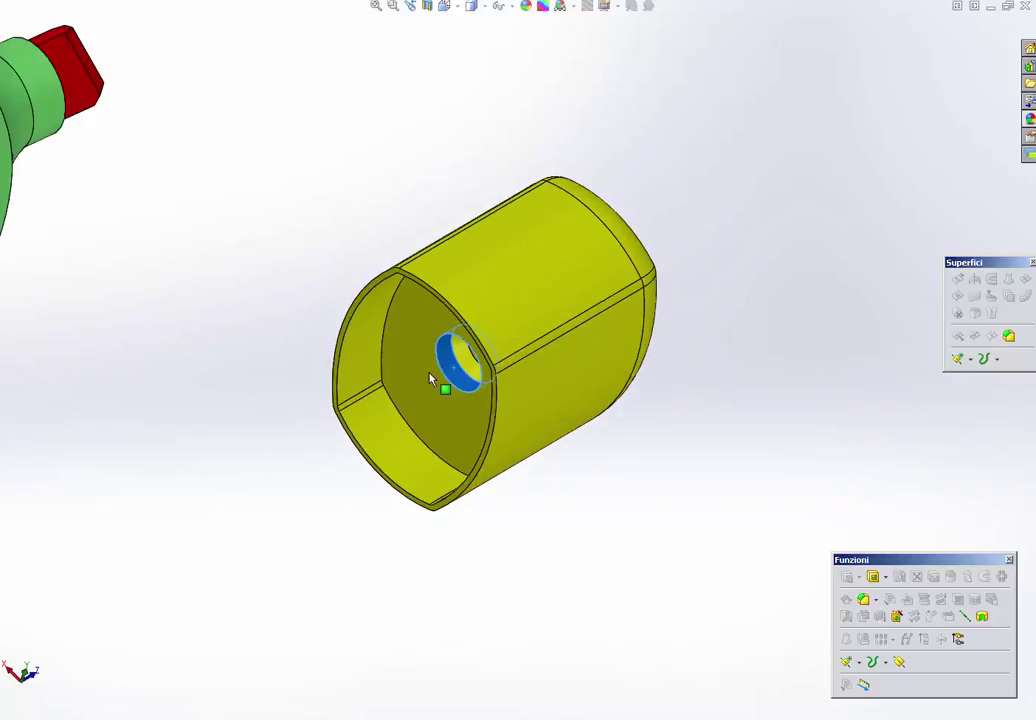
{"action": "scroll", "coordinate": [430, 376], "scroll_direction": "up", "scroll_amount": 2}
{"action": "scroll", "coordinate": [401, 340], "scroll_direction": "up", "scroll_amount": 1}
{"action": "scroll", "coordinate": [500, 360], "scroll_direction": "down", "scroll_amount": 3}
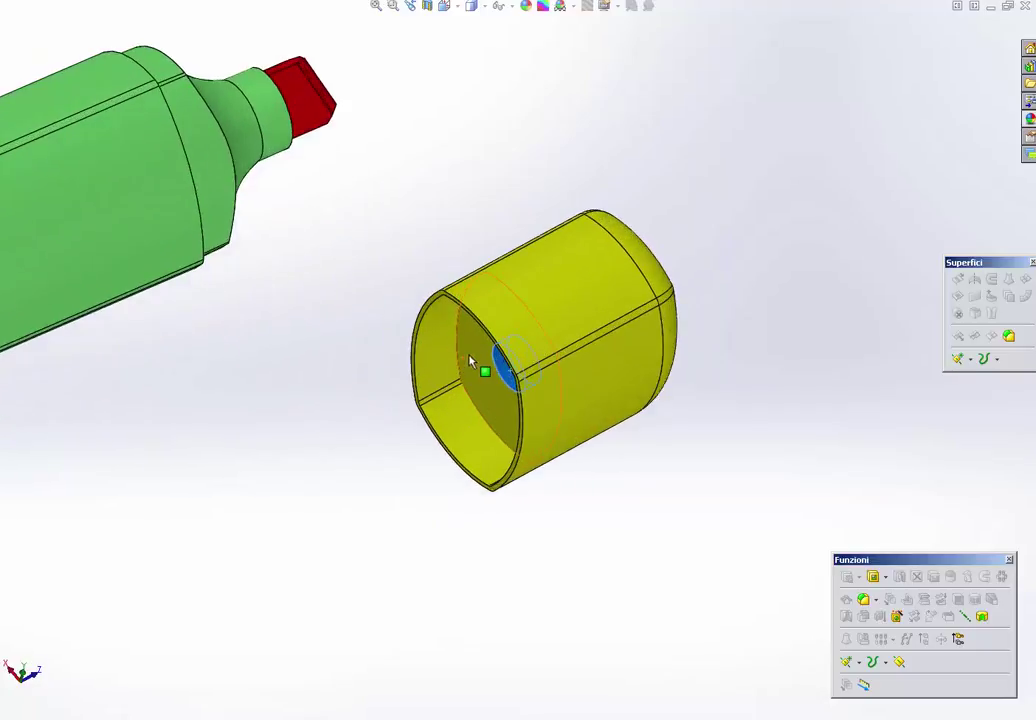
{"action": "scroll", "coordinate": [512, 370], "scroll_direction": "down", "scroll_amount": 2}
{"action": "scroll", "coordinate": [512, 385], "scroll_direction": "up", "scroll_amount": 4}
{"action": "left_click", "coordinate": [350, 260]}
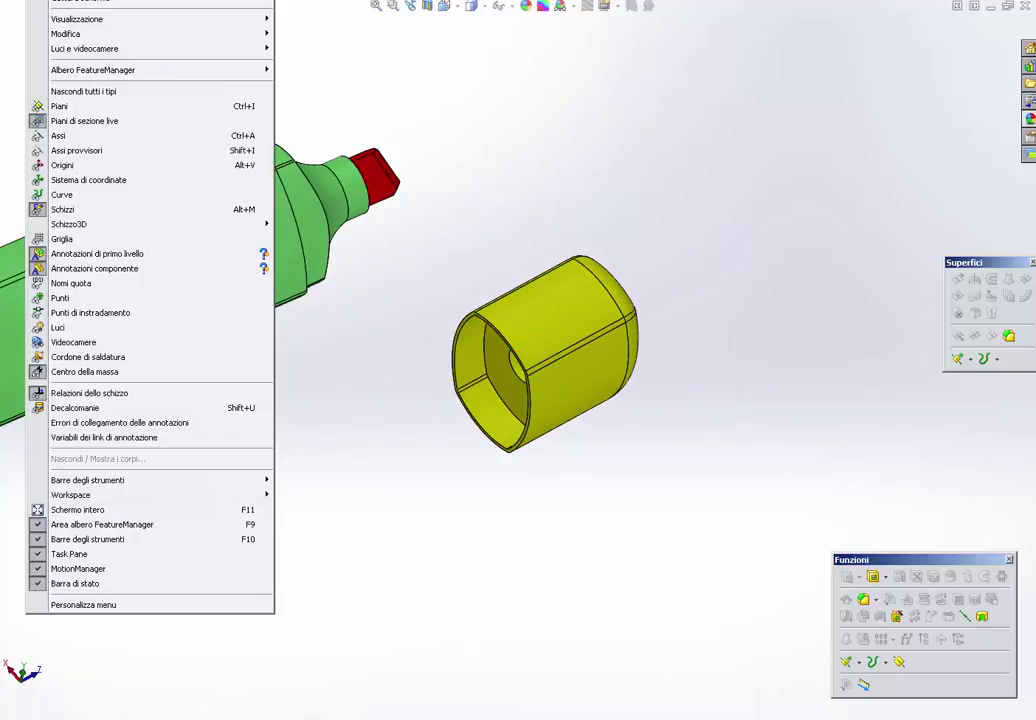
{"action": "left_click", "coordinate": [72, 152]}
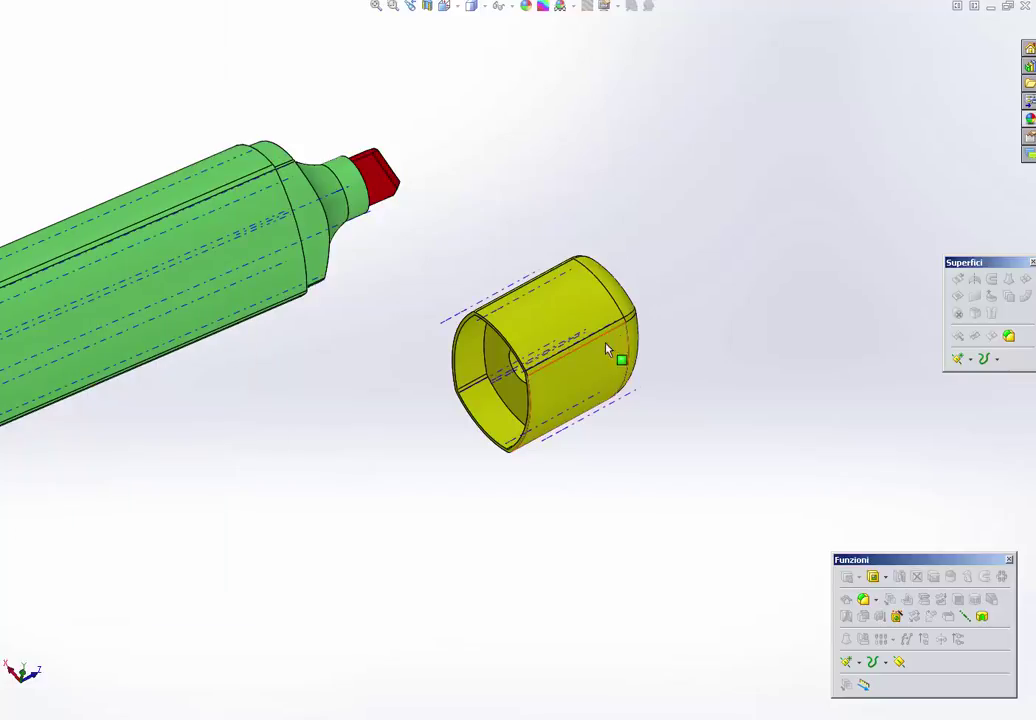
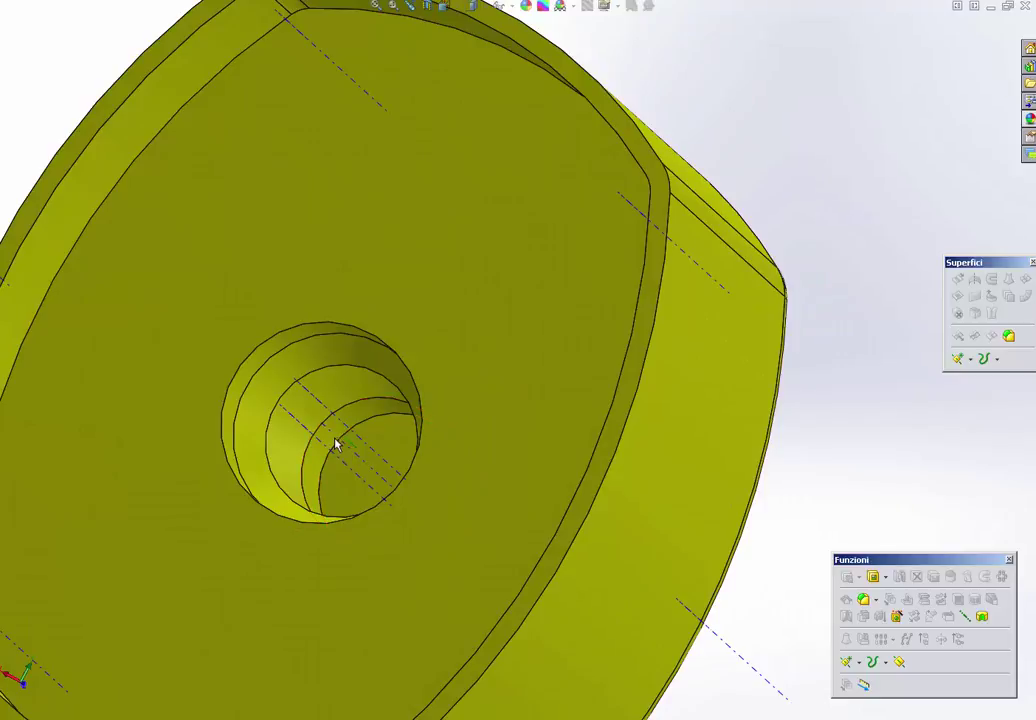
Step: Mate the yellow cap's face coincident with the face at the marker tip, seating it on the neck
{"action": "scroll", "coordinate": [335, 440], "scroll_direction": "up", "scroll_amount": 3}
{"action": "scroll", "coordinate": [358, 446], "scroll_direction": "down", "scroll_amount": 4}
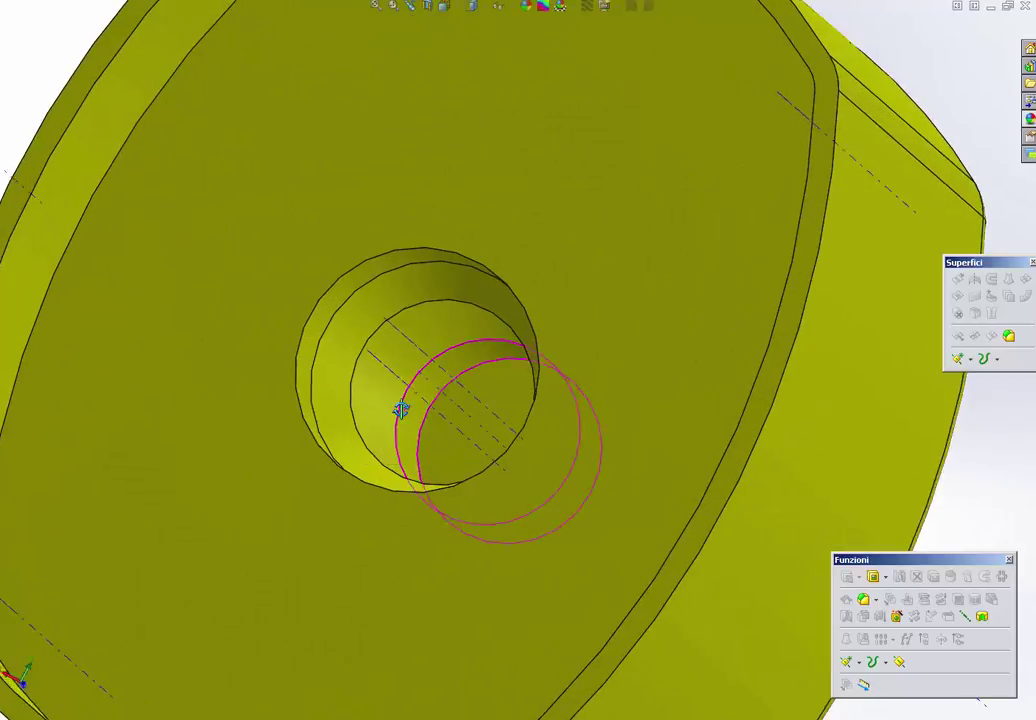
{"action": "middle_click_drag", "start_coordinate": [400, 407], "coordinate": [382, 389]}
{"action": "scroll", "coordinate": [386, 368], "scroll_direction": "down", "scroll_amount": 2}
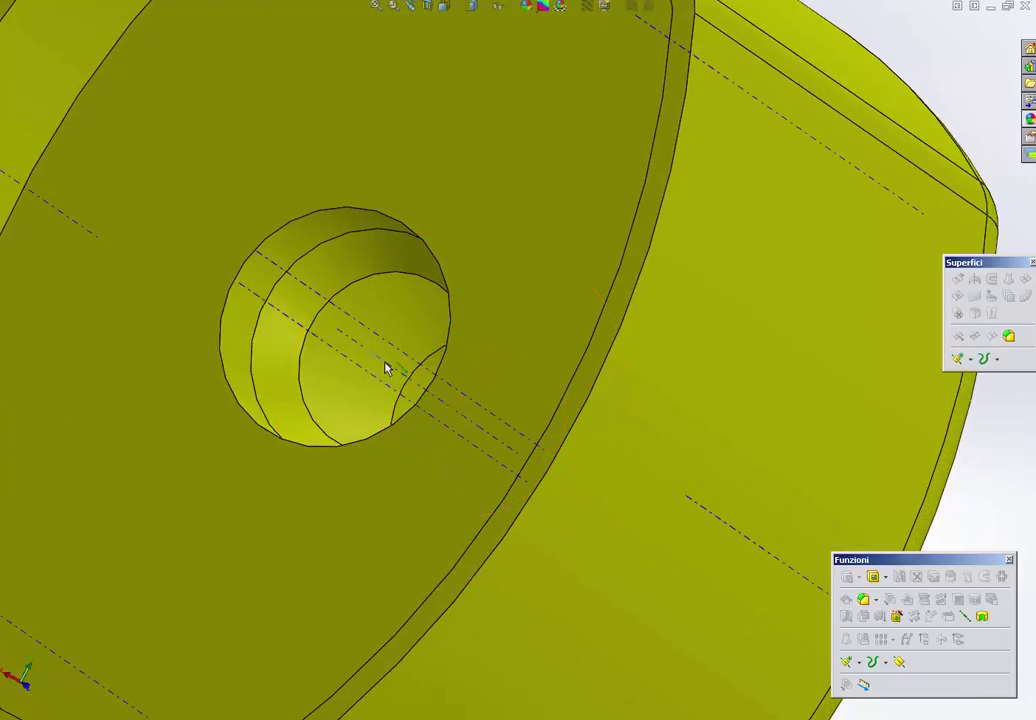
{"action": "scroll", "coordinate": [386, 368], "scroll_direction": "up", "scroll_amount": 5}
{"action": "scroll", "coordinate": [456, 469], "scroll_direction": "up", "scroll_amount": 4}
{"action": "mouse_move", "coordinate": [444, 400]}
{"action": "middle_mouse_down"}
{"action": "mouse_move", "coordinate": [388, 419]}
{"action": "mouse_move", "coordinate": [377, 409]}
{"action": "mouse_move", "coordinate": [409, 363]}
{"action": "middle_mouse_up"}
{"action": "scroll", "coordinate": [377, 409], "scroll_direction": "down", "scroll_amount": 3}
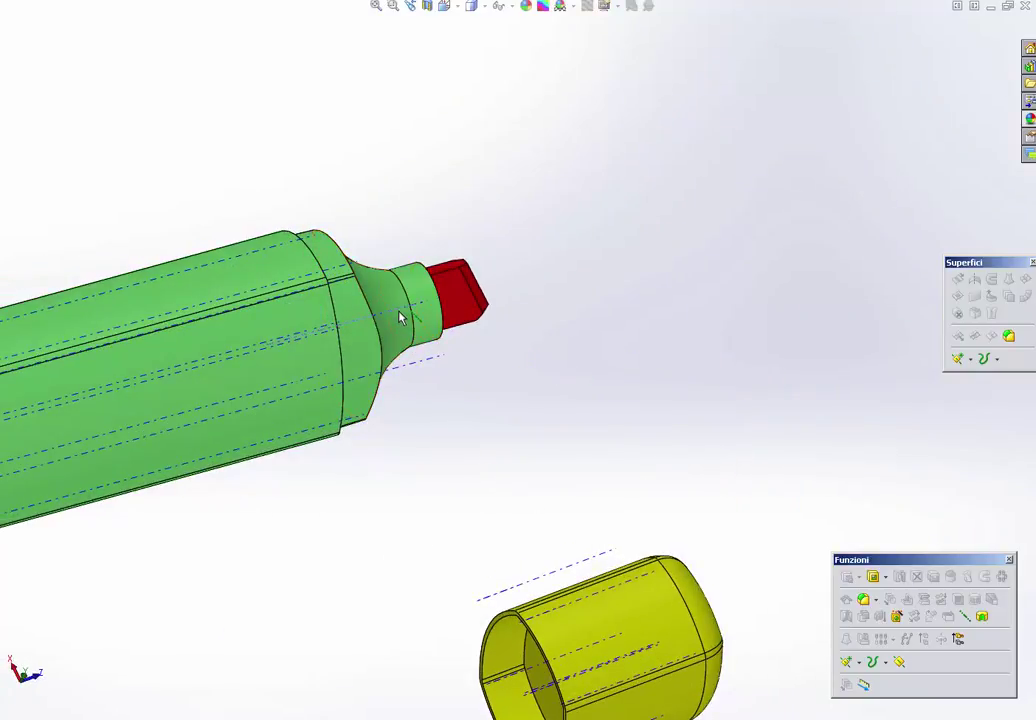
{"action": "left_click", "coordinate": [400, 318]}
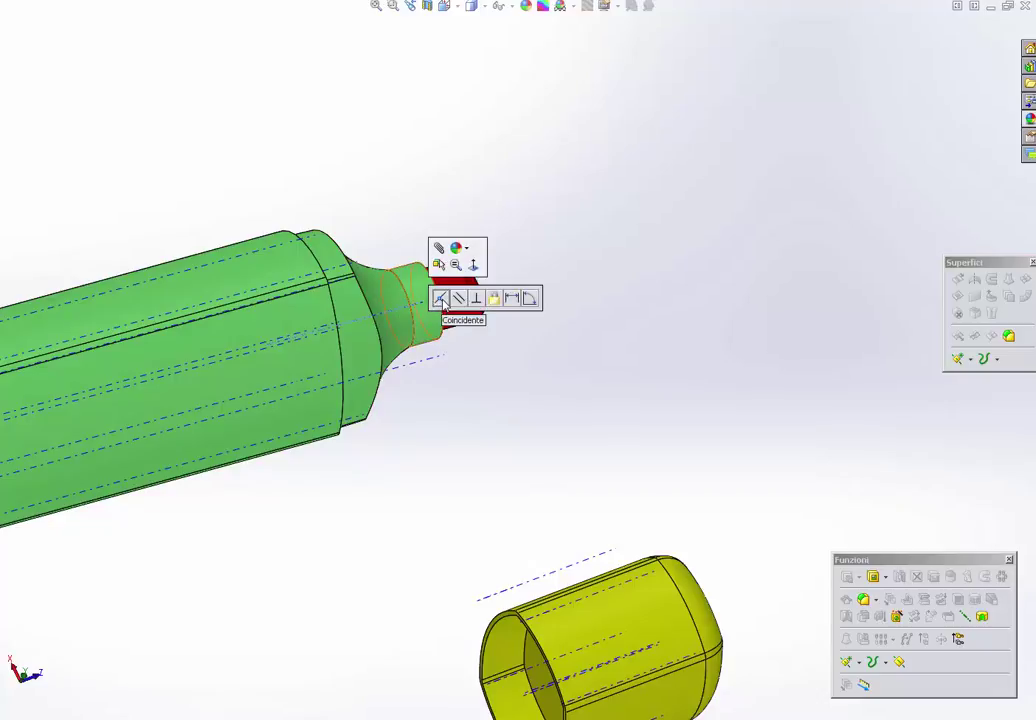
{"action": "left_click", "coordinate": [441, 301]}
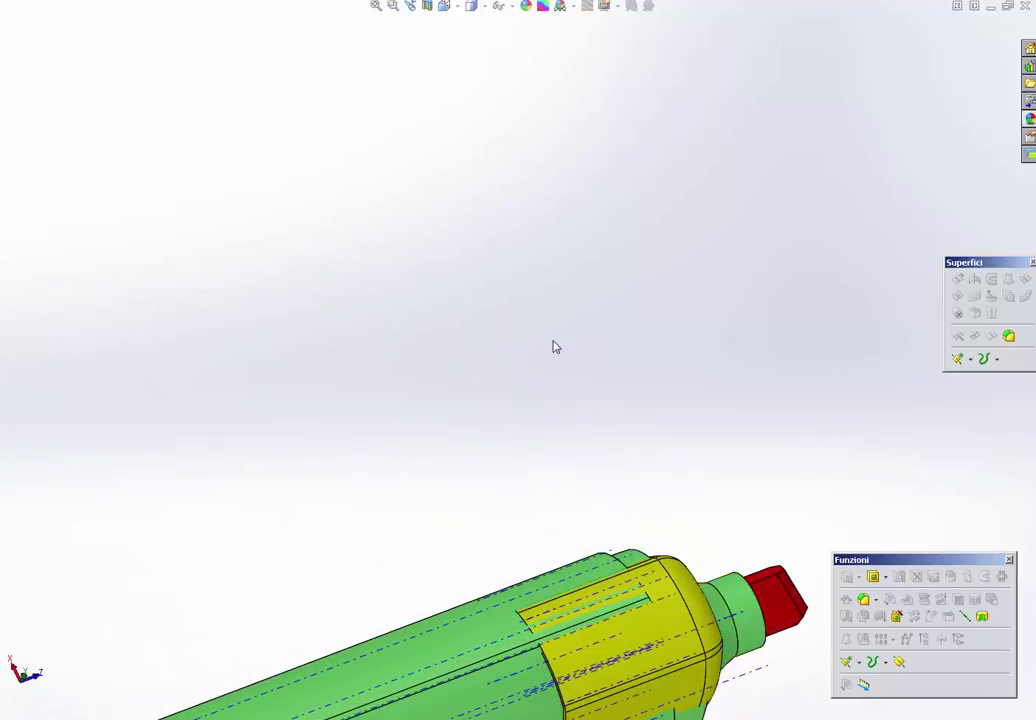
{"action": "scroll", "coordinate": [556, 347], "scroll_direction": "up", "scroll_amount": 5}
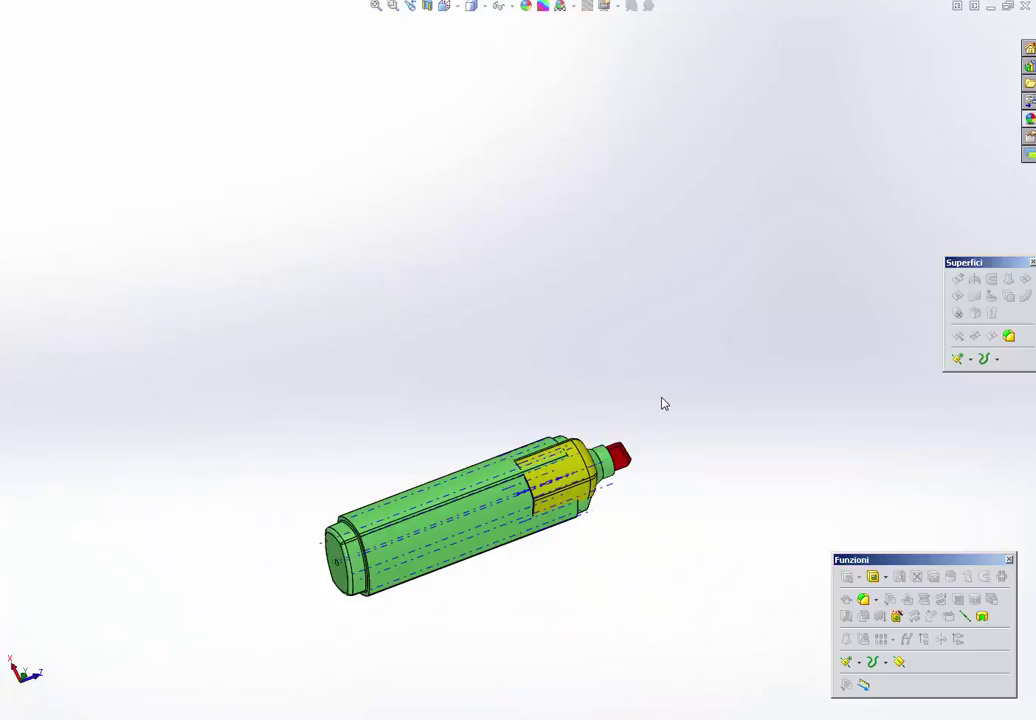
Step: Hide the dashed axis lines from the View menu and bring the green body's collar into view
{"action": "left_click", "coordinate": [75, 2]}
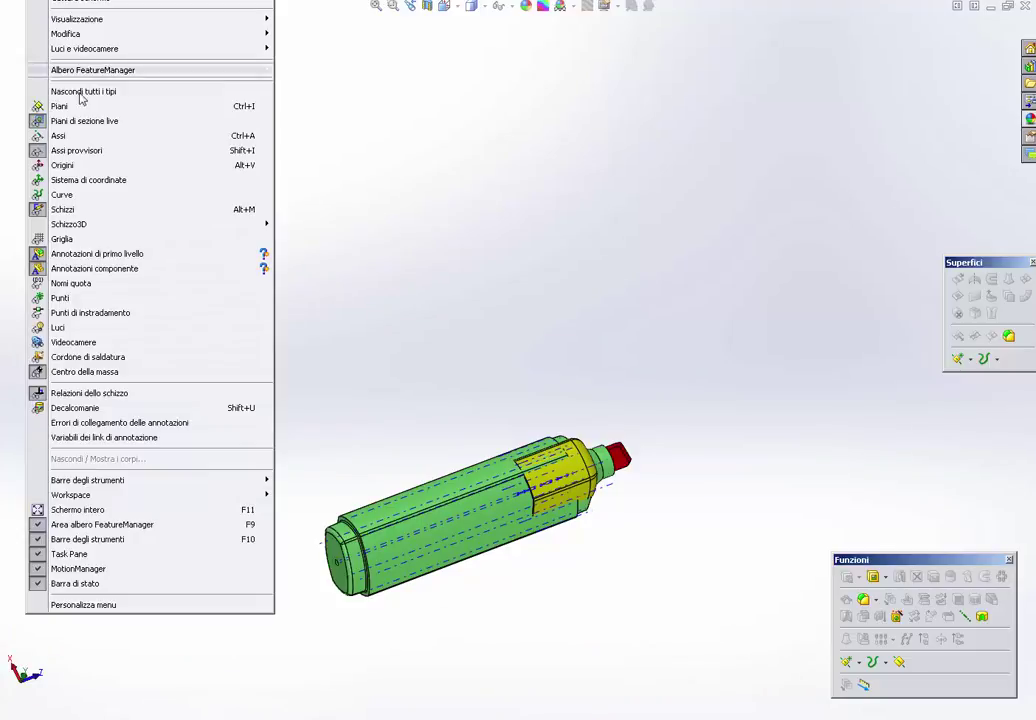
{"action": "left_click", "coordinate": [523, 197]}
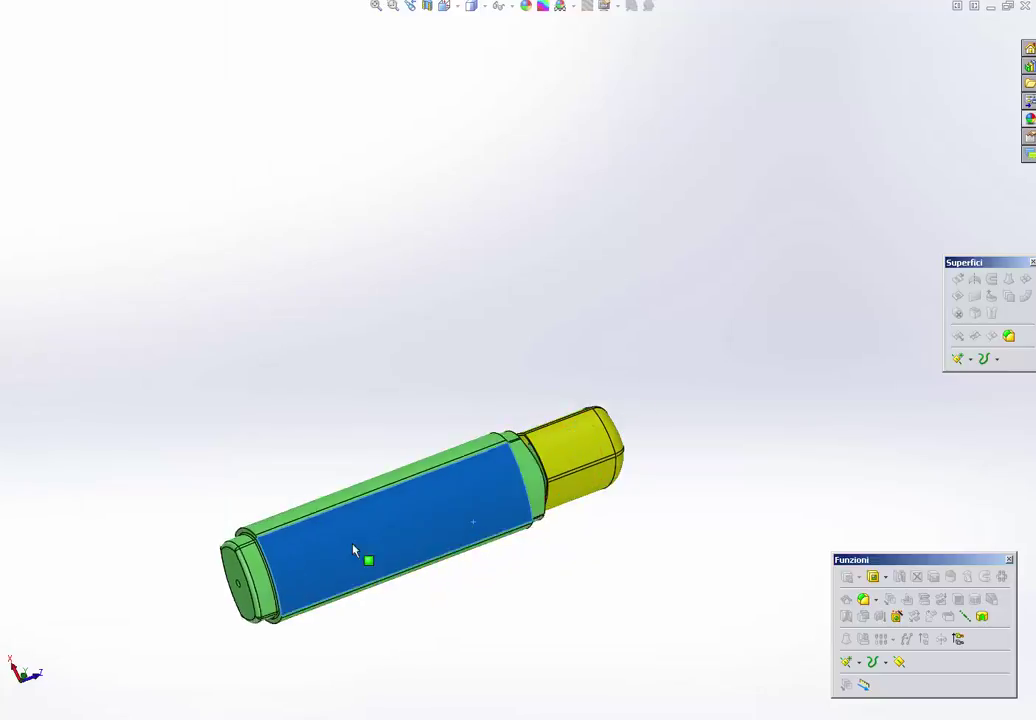
{"action": "left_click", "coordinate": [375, 565]}
{"action": "mouse_move", "coordinate": [380, 545]}
{"action": "middle_mouse_down"}
{"action": "mouse_move", "coordinate": [392, 503]}
{"action": "mouse_move", "coordinate": [530, 493]}
{"action": "middle_mouse_up"}
{"action": "scroll", "coordinate": [392, 502], "scroll_direction": "down", "scroll_amount": 5}
{"action": "scroll", "coordinate": [545, 328], "scroll_direction": "down", "scroll_amount": 3}
{"action": "middle_click_drag", "start_coordinate": [543, 328], "coordinate": [432, 243]}
{"action": "scroll", "coordinate": [437, 235], "scroll_direction": "down", "scroll_amount": 3}
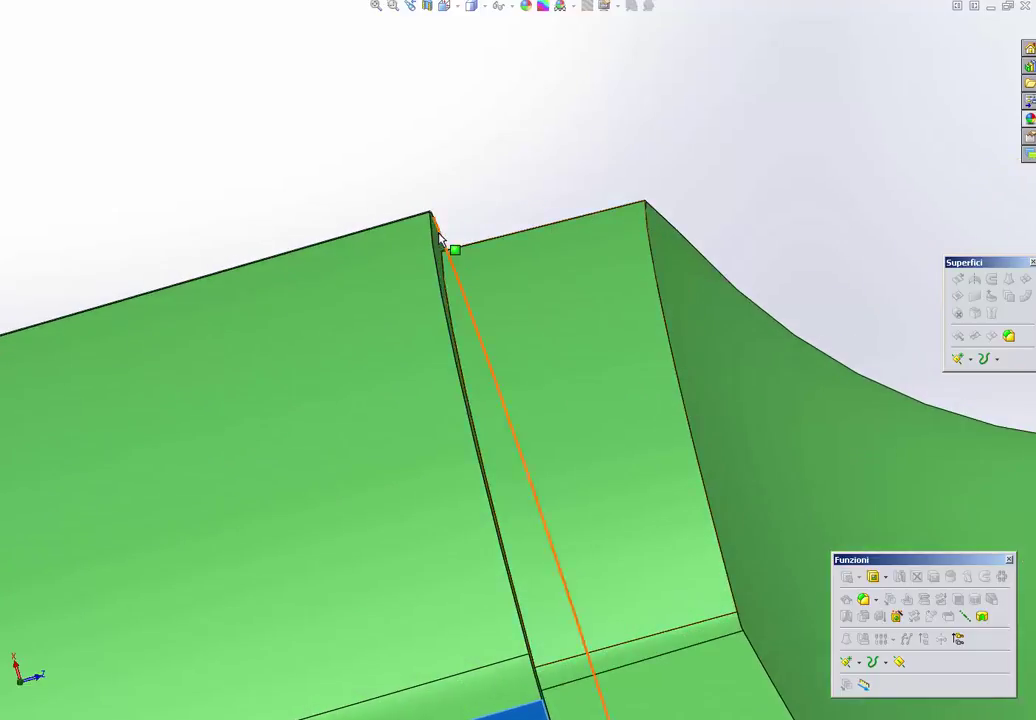
Step: Mate the yellow cap's circular rim edge to the green body's collar edge
{"action": "left_click", "coordinate": [437, 232]}
{"action": "scroll", "coordinate": [678, 487], "scroll_direction": "up", "scroll_amount": 5}
{"action": "mouse_move", "coordinate": [678, 487]}
{"action": "middle_mouse_down"}
{"action": "mouse_move", "coordinate": [733, 431]}
{"action": "mouse_move", "coordinate": [786, 435]}
{"action": "mouse_move", "coordinate": [814, 469]}
{"action": "mouse_move", "coordinate": [680, 472]}
{"action": "mouse_move", "coordinate": [819, 347]}
{"action": "mouse_move", "coordinate": [726, 338]}
{"action": "mouse_move", "coordinate": [783, 315]}
{"action": "middle_mouse_up"}
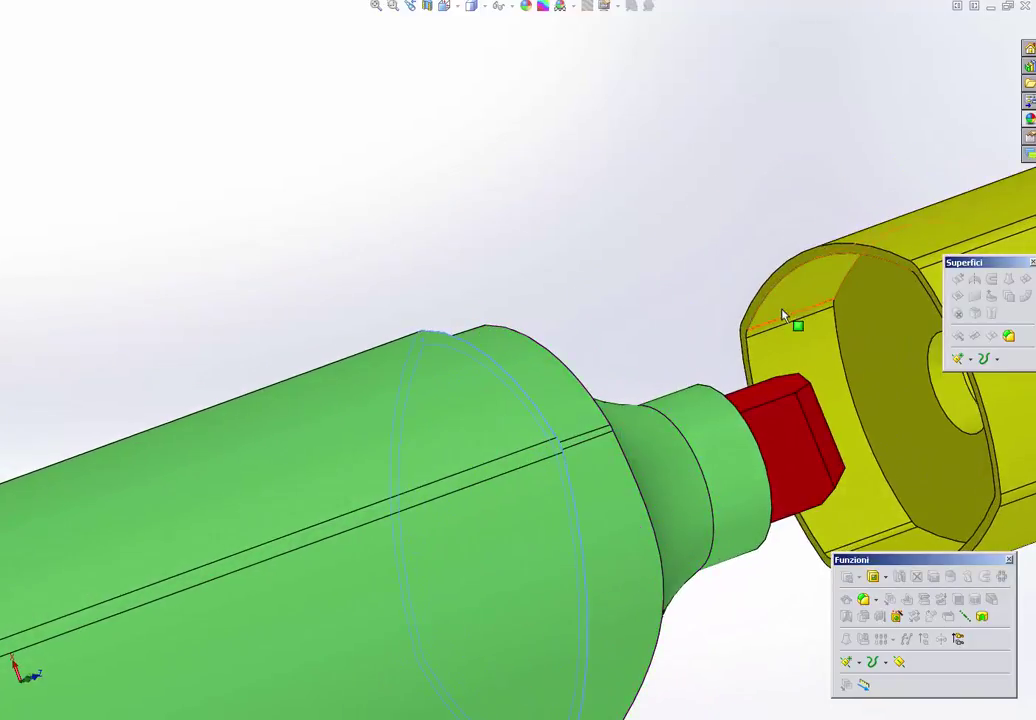
{"action": "left_click", "coordinate": [841, 258]}
{"action": "left_click", "coordinate": [843, 256]}
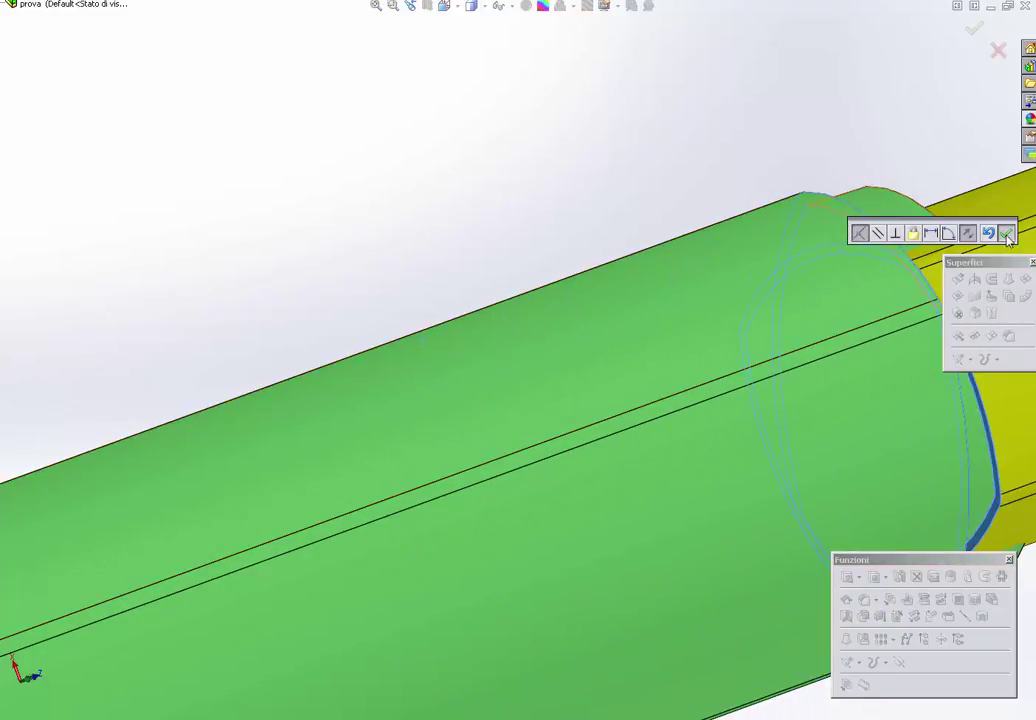
{"action": "left_click", "coordinate": [967, 232]}
{"action": "key", "text": "ctrl+b"}
{"action": "middle_click_drag", "start_coordinate": [705, 347], "coordinate": [569, 505]}
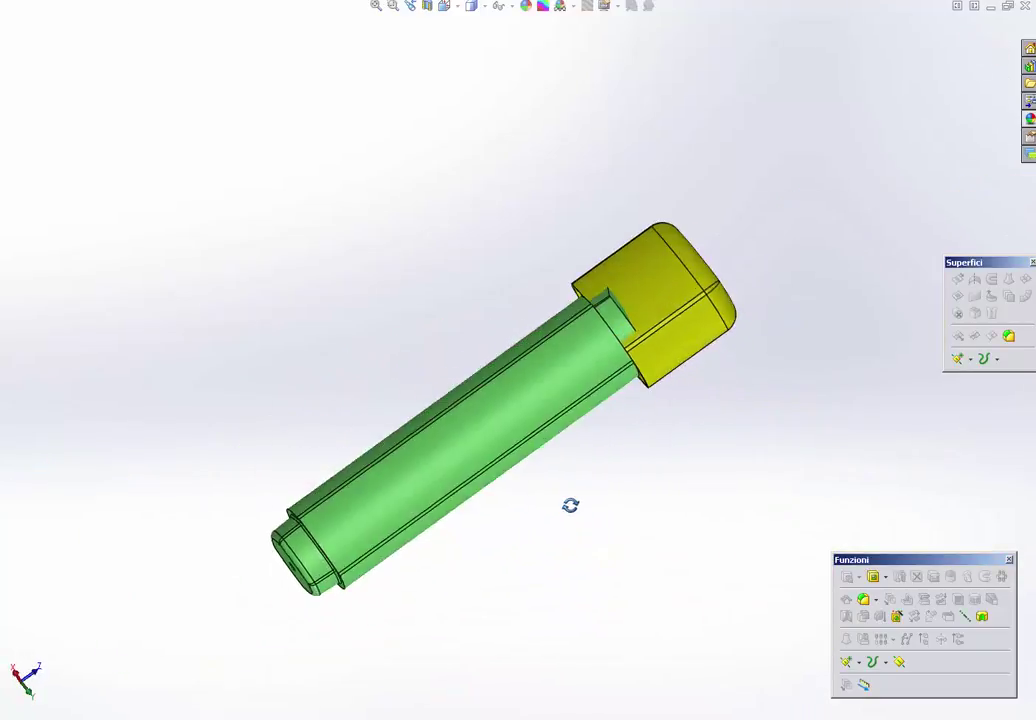
{"action": "middle_click_drag", "start_coordinate": [557, 441], "coordinate": [583, 439]}
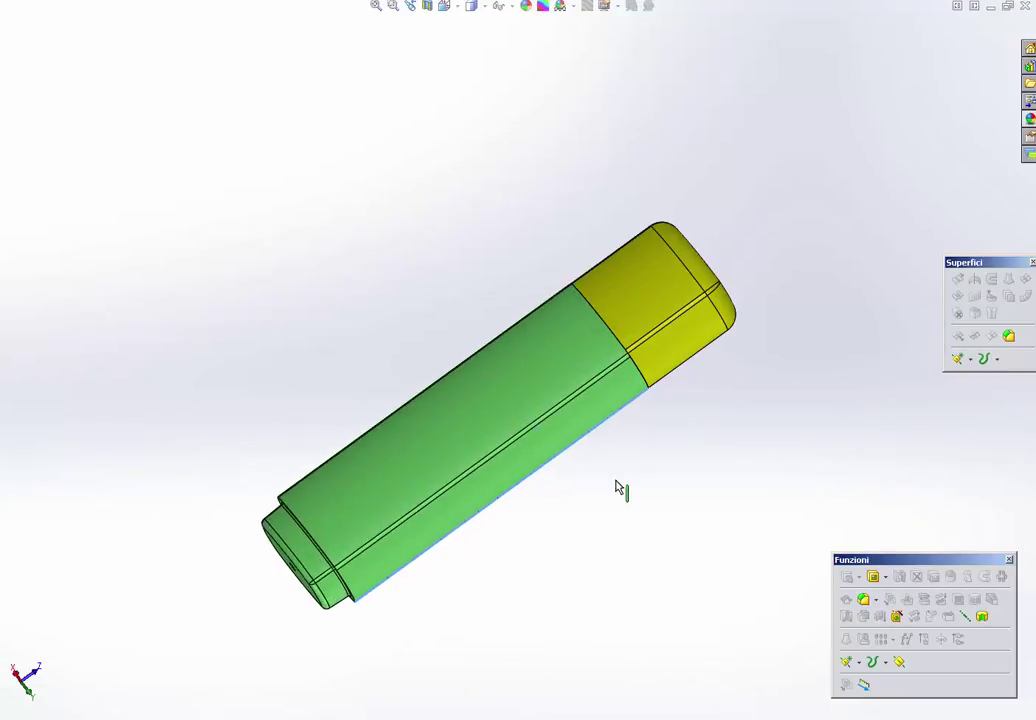
Step: Inspect the body's flat and side faces, the green shaft, and the yellow cap by selecting them
{"action": "left_click", "coordinate": [581, 390]}
{"action": "mouse_move", "coordinate": [581, 390]}
{"action": "middle_mouse_down"}
{"action": "mouse_move", "coordinate": [590, 444]}
{"action": "mouse_move", "coordinate": [504, 368]}
{"action": "middle_mouse_up"}
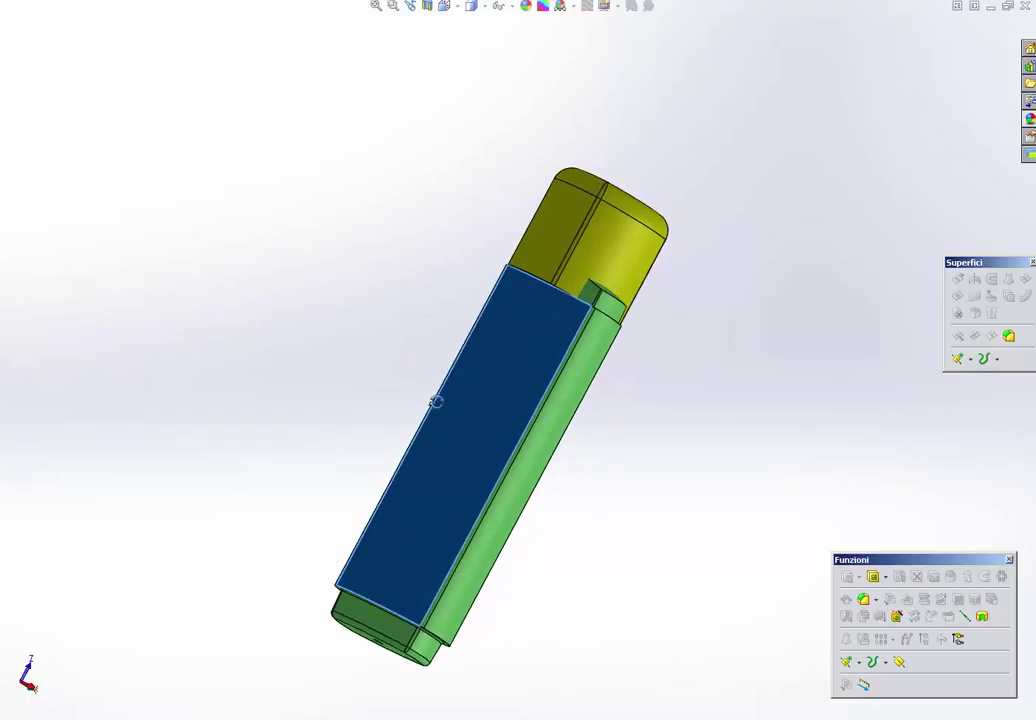
{"action": "middle_click_drag", "start_coordinate": [434, 400], "coordinate": [405, 480]}
{"action": "left_click", "coordinate": [453, 462]}
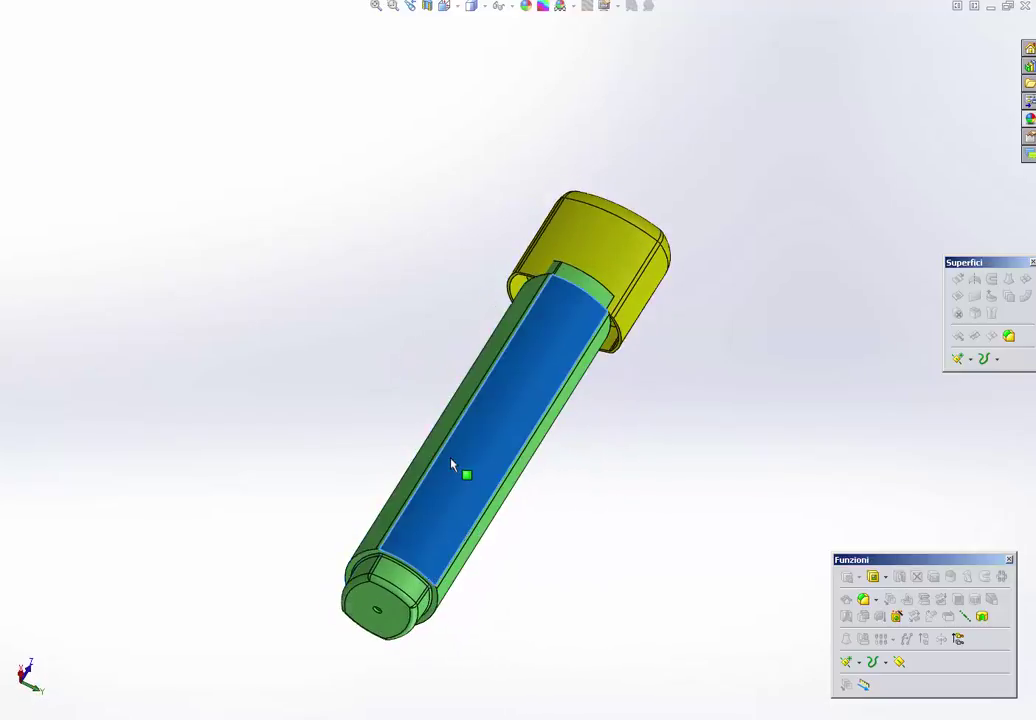
{"action": "left_click", "coordinate": [351, 377]}
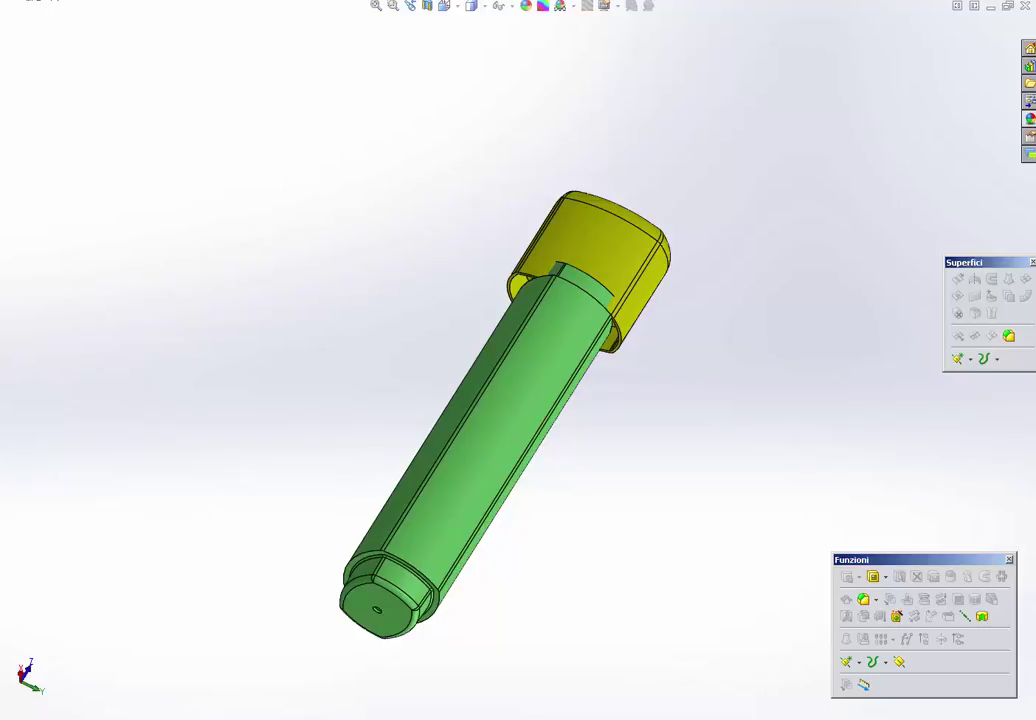
{"action": "left_click", "coordinate": [40, 118]}
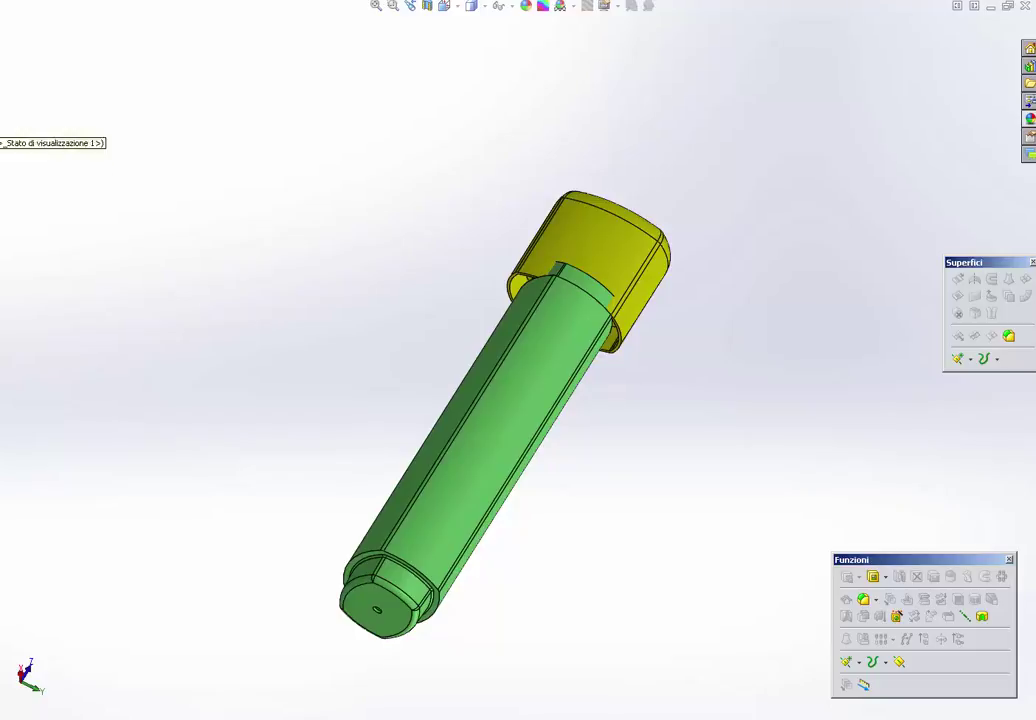
{"action": "left_click", "coordinate": [590, 240]}
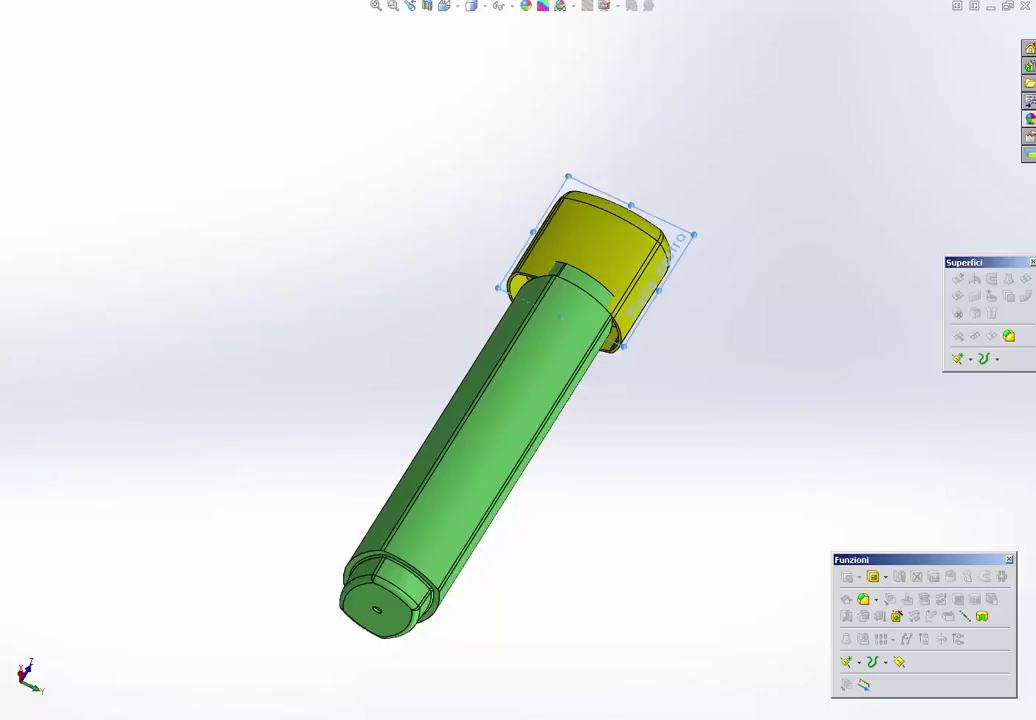
{"action": "left_click", "coordinate": [280, 258]}
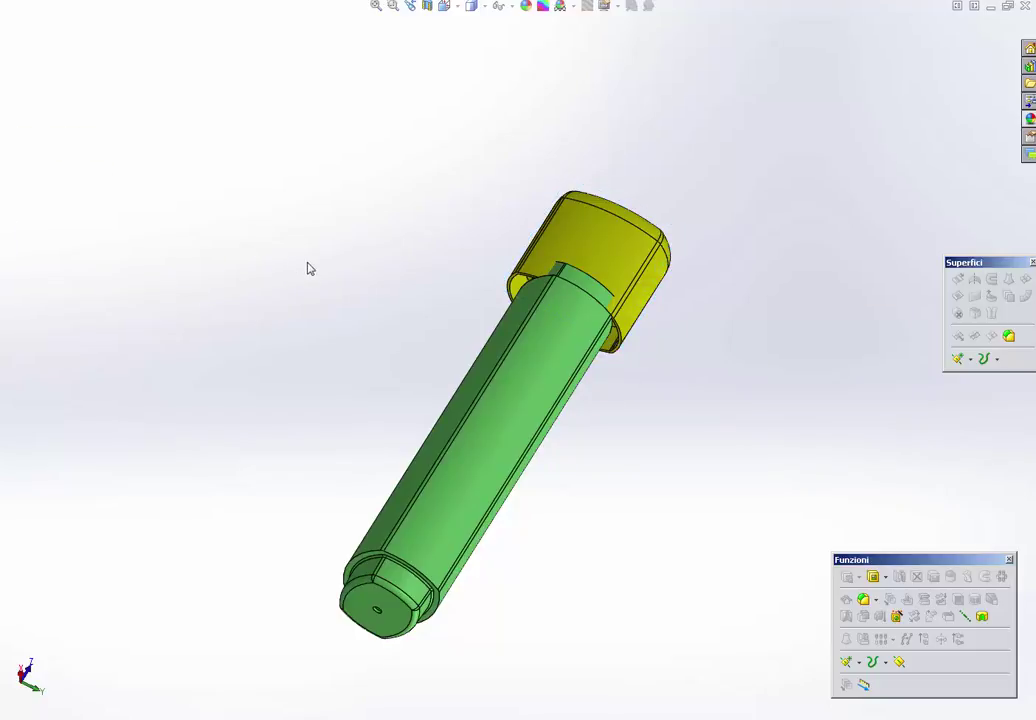
Step: Check the face where shaft meets cap, then bring up the View show/hide list
{"action": "middle_click_drag", "start_coordinate": [308, 266], "coordinate": [439, 294]}
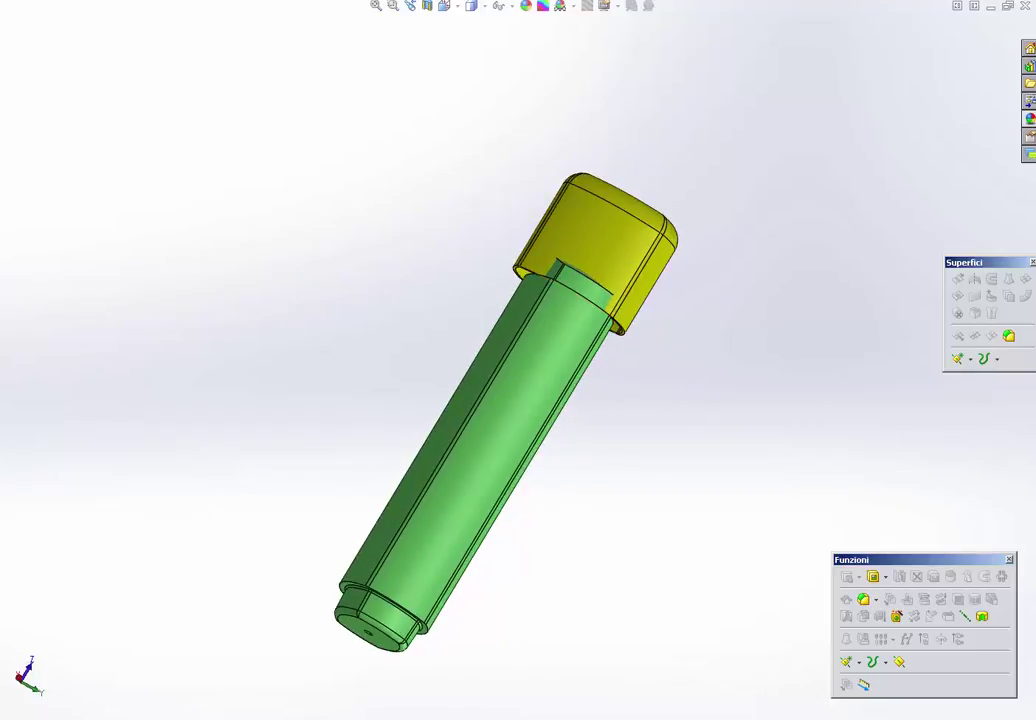
{"action": "left_click", "coordinate": [575, 305]}
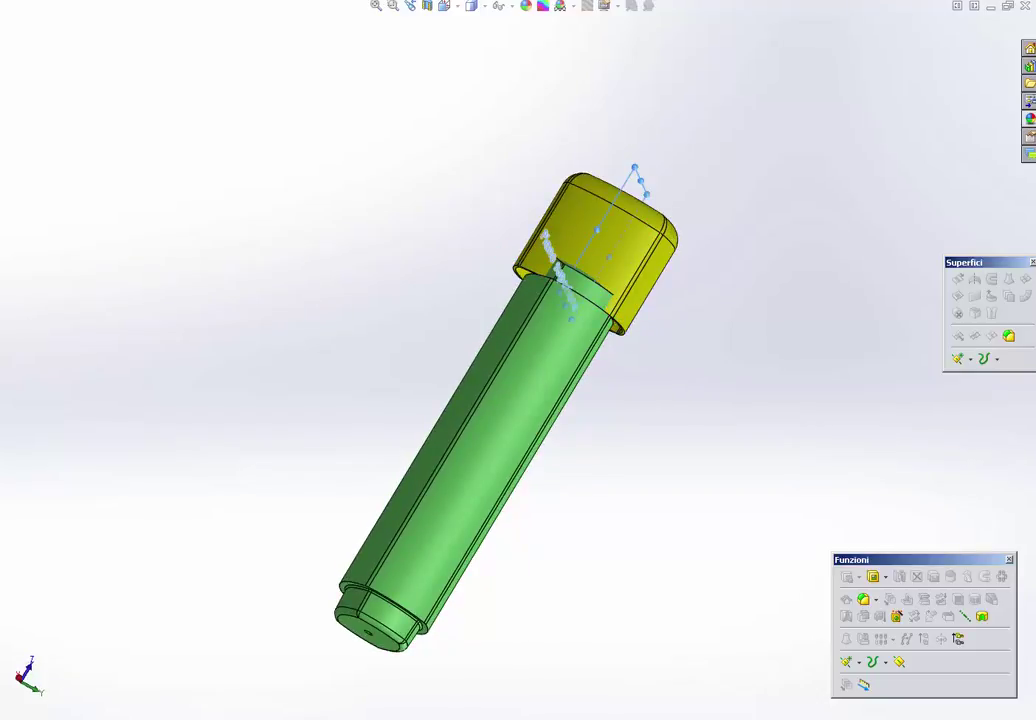
{"action": "left_click", "coordinate": [565, 240]}
{"action": "left_click", "coordinate": [254, 282]}
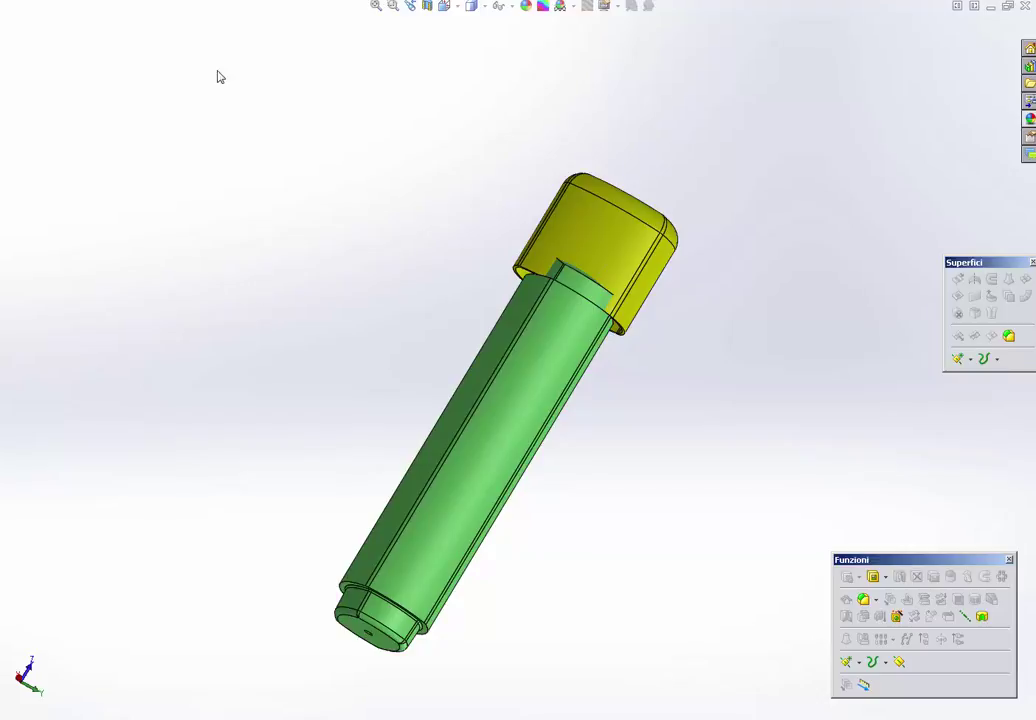
{"action": "left_click", "coordinate": [70, 2]}
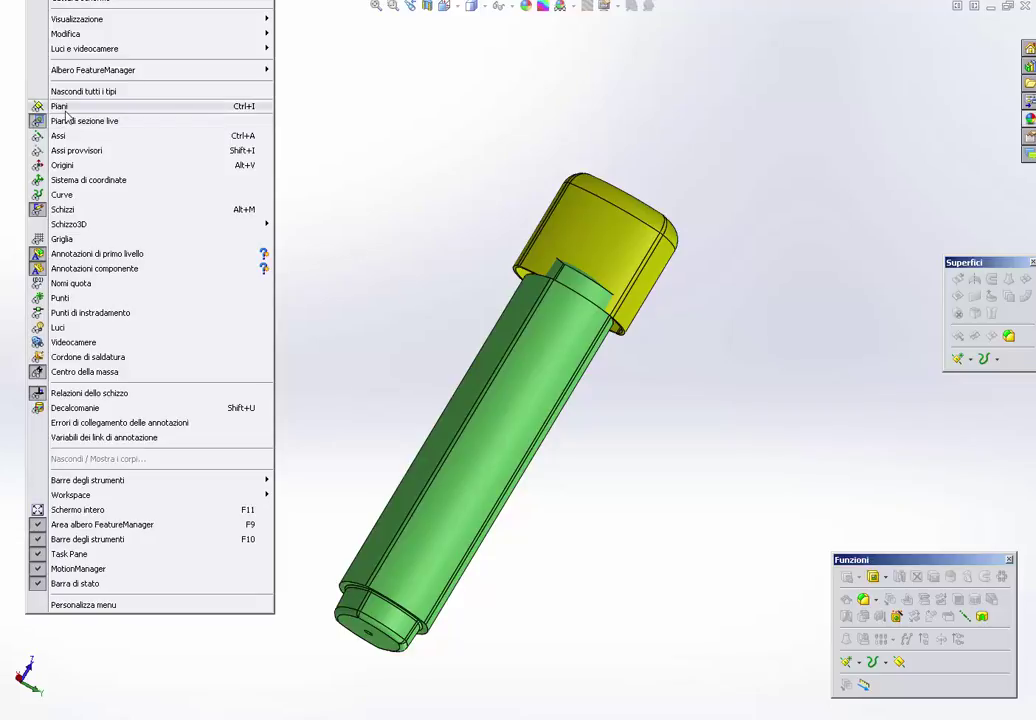
Step: Show the reference planes and select and commit the plane through the yellow cap
{"action": "left_click", "coordinate": [540, 152]}
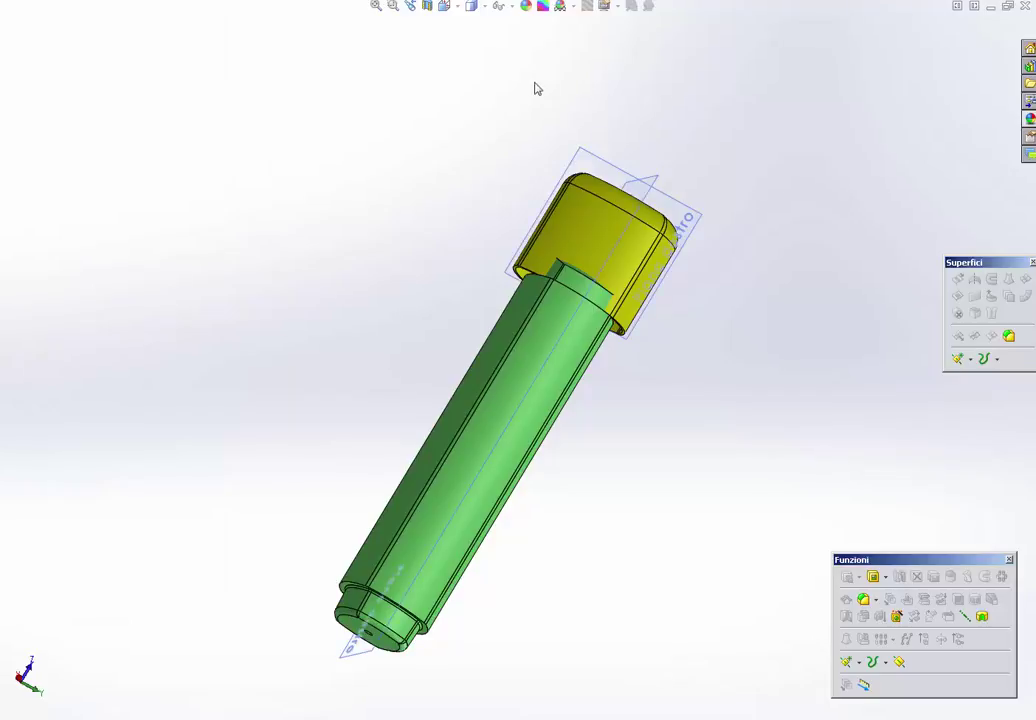
{"action": "mouse_move", "coordinate": [535, 88]}
{"action": "middle_mouse_down"}
{"action": "mouse_move", "coordinate": [430, 183]}
{"action": "mouse_move", "coordinate": [417, 214]}
{"action": "middle_mouse_up"}
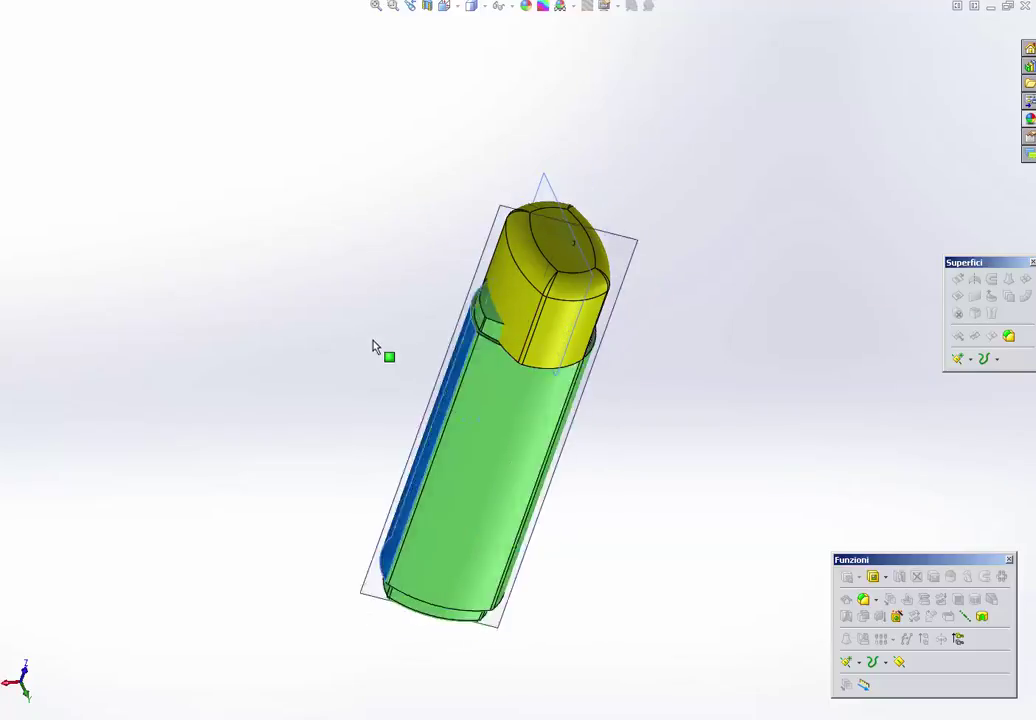
{"action": "scroll", "coordinate": [516, 260], "scroll_direction": "down", "scroll_amount": 3}
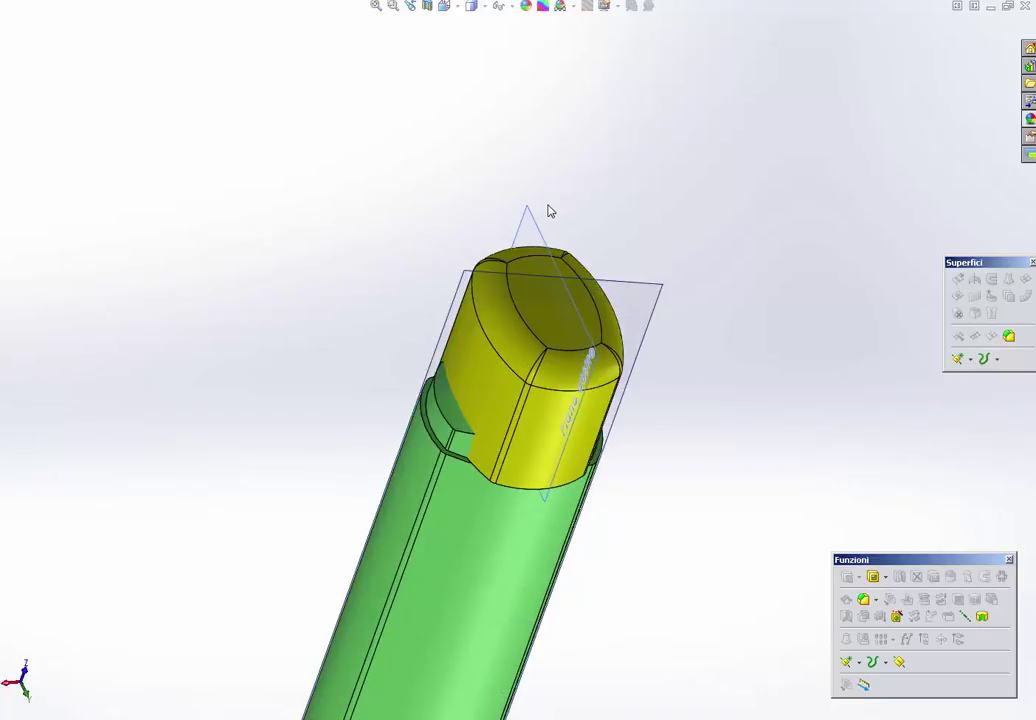
{"action": "left_click", "coordinate": [474, 276]}
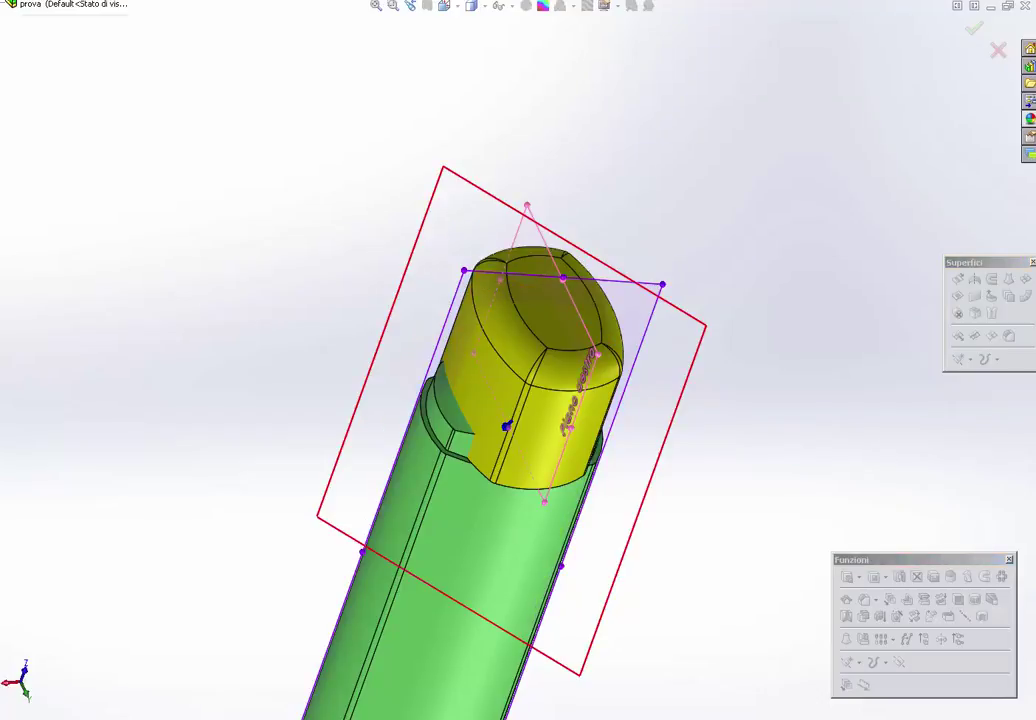
{"action": "key", "text": "Return"}
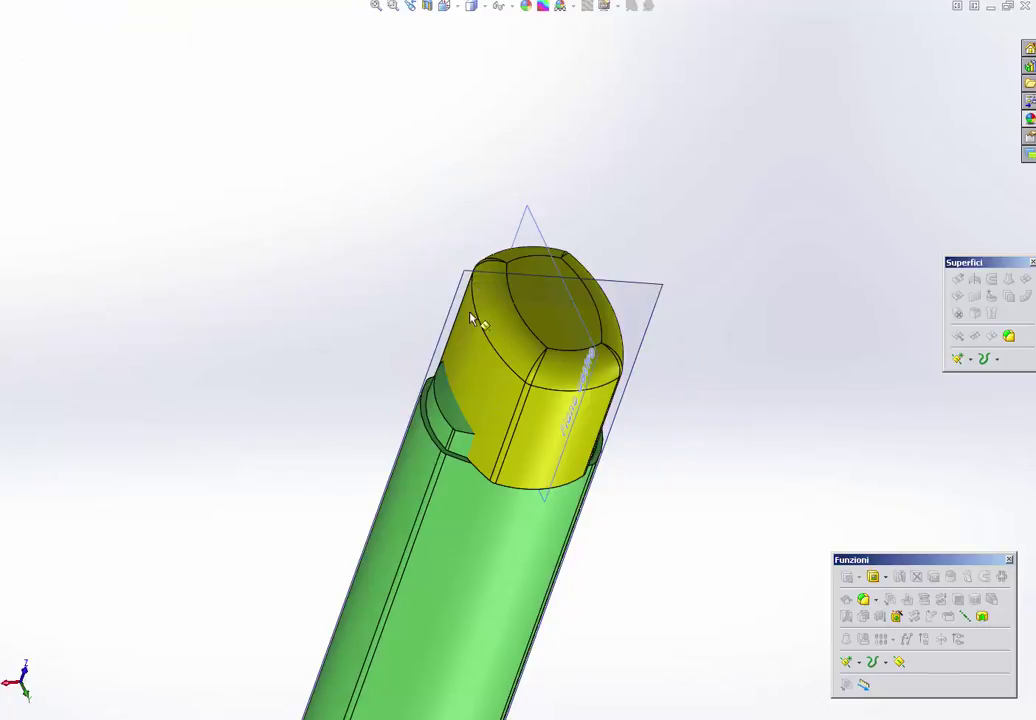
{"action": "scroll", "coordinate": [470, 318], "scroll_direction": "up", "scroll_amount": 3}
{"action": "scroll", "coordinate": [462, 320], "scroll_direction": "up", "scroll_amount": 2}
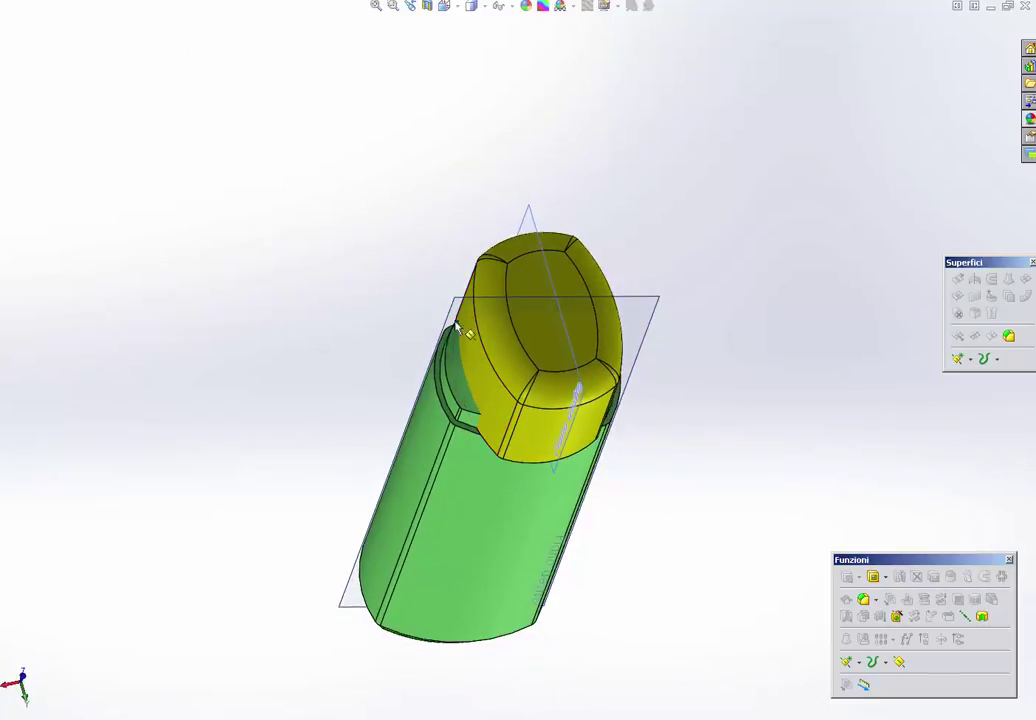
Step: Mate the cap's plane Coincidente with the sketch line, view it Normal To, and press Ctrl+S
{"action": "left_click", "coordinate": [531, 218]}
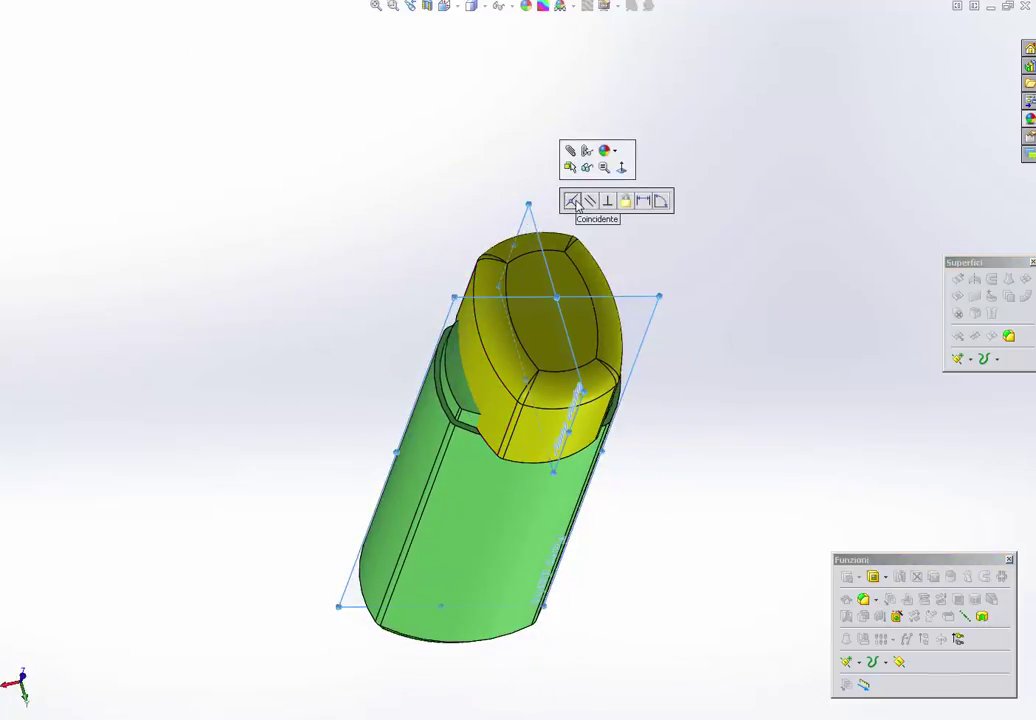
{"action": "left_click", "coordinate": [576, 204]}
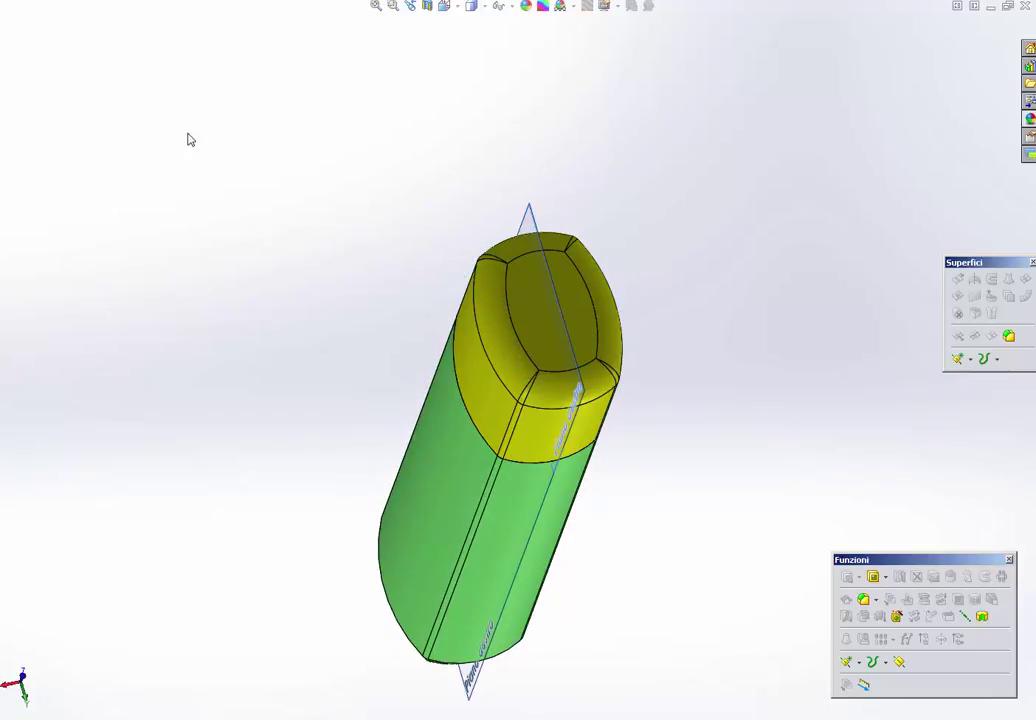
{"action": "key", "text": "ctrl+8"}
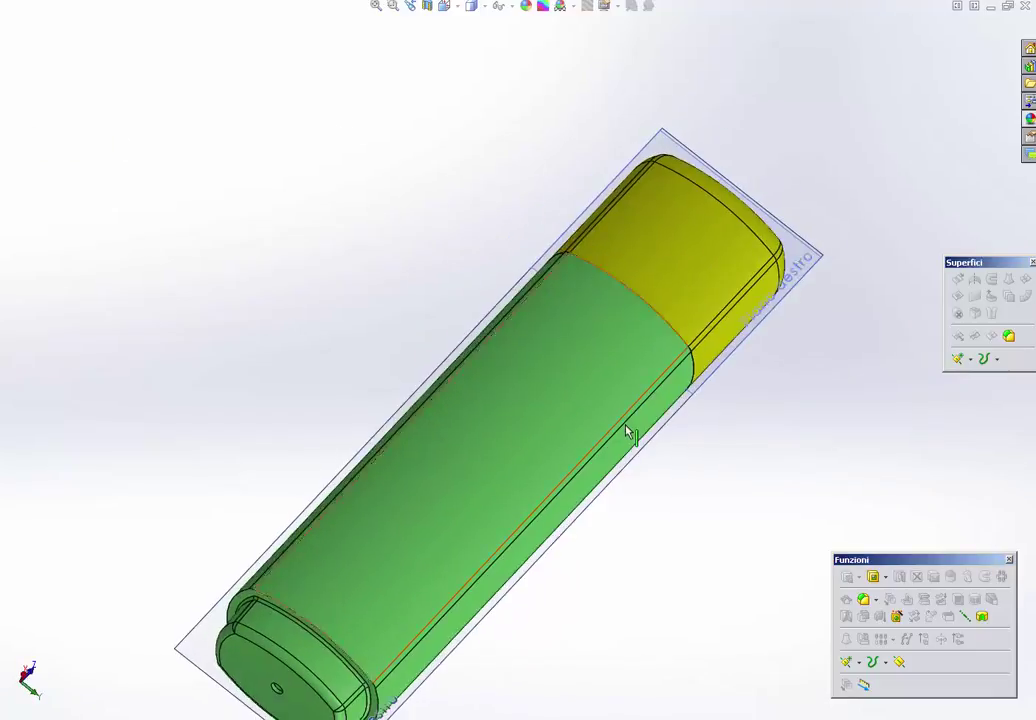
{"action": "key", "text": "ctrl+s"}
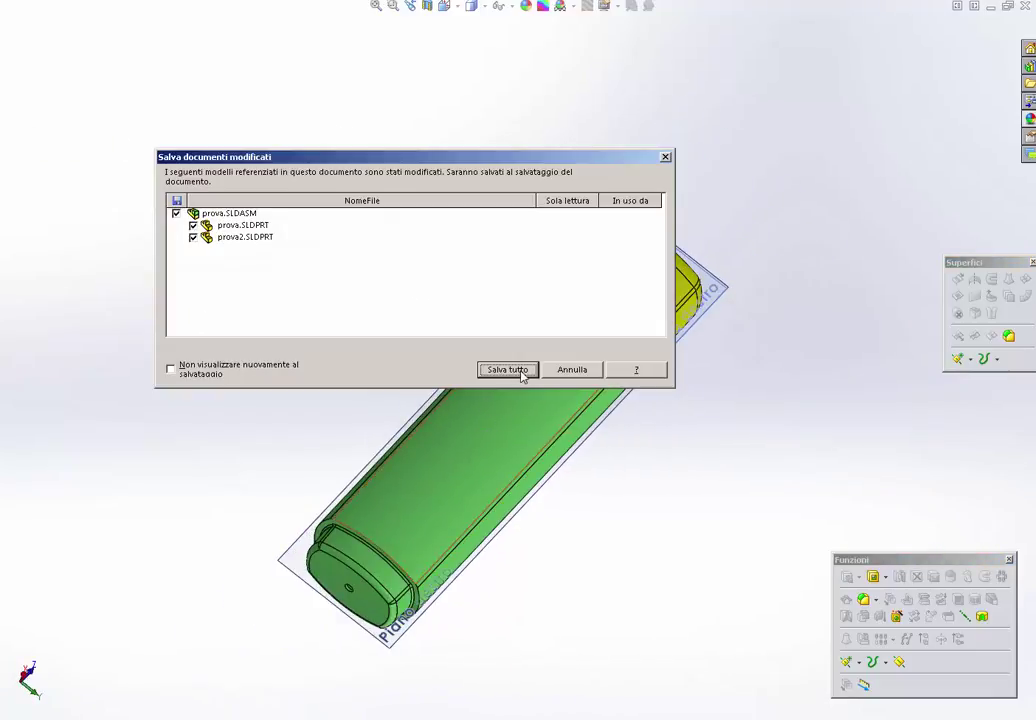
Step: Save all: prova.SLDASM, prova.SLDPRT and prova2.SLDPRT, then view the marker front and isometric
{"action": "left_click", "coordinate": [520, 372]}
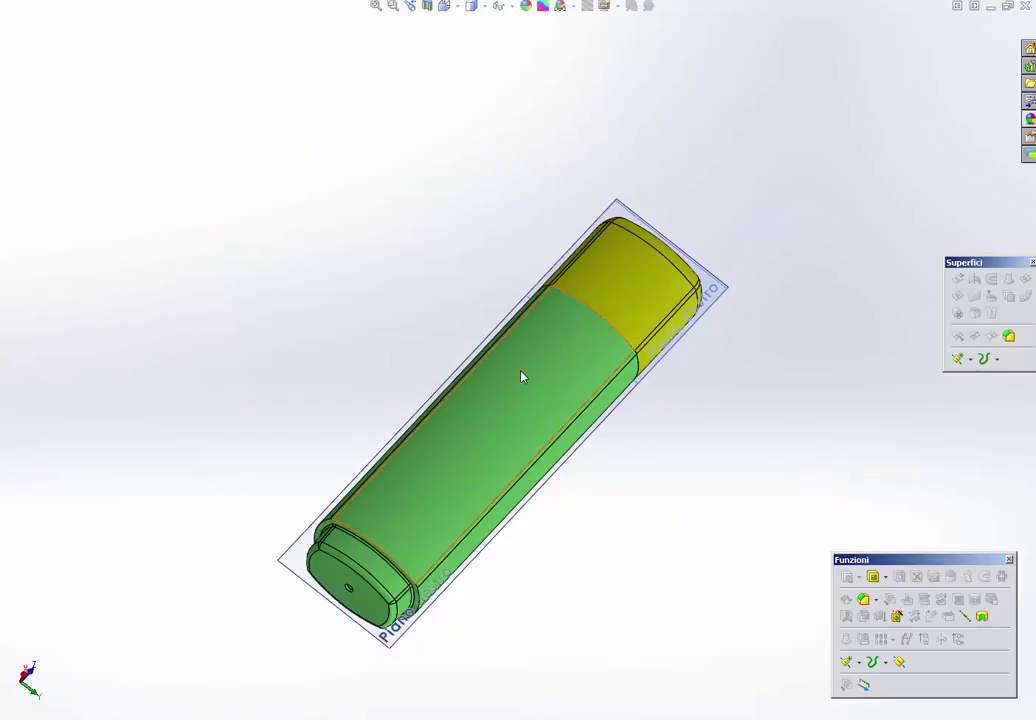
{"action": "key", "text": "ctrl+1"}
{"action": "key", "text": "ctrl+7"}
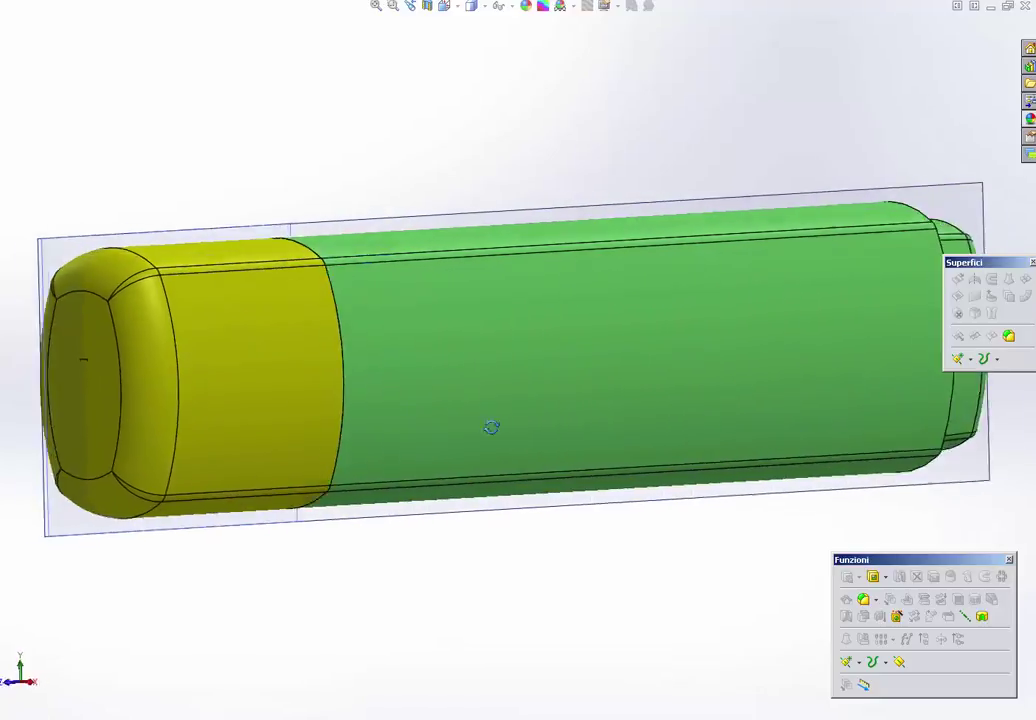
{"action": "middle_click_drag", "start_coordinate": [590, 329], "coordinate": [557, 398]}
{"action": "scroll", "coordinate": [527, 361], "scroll_direction": "down", "scroll_amount": 3}
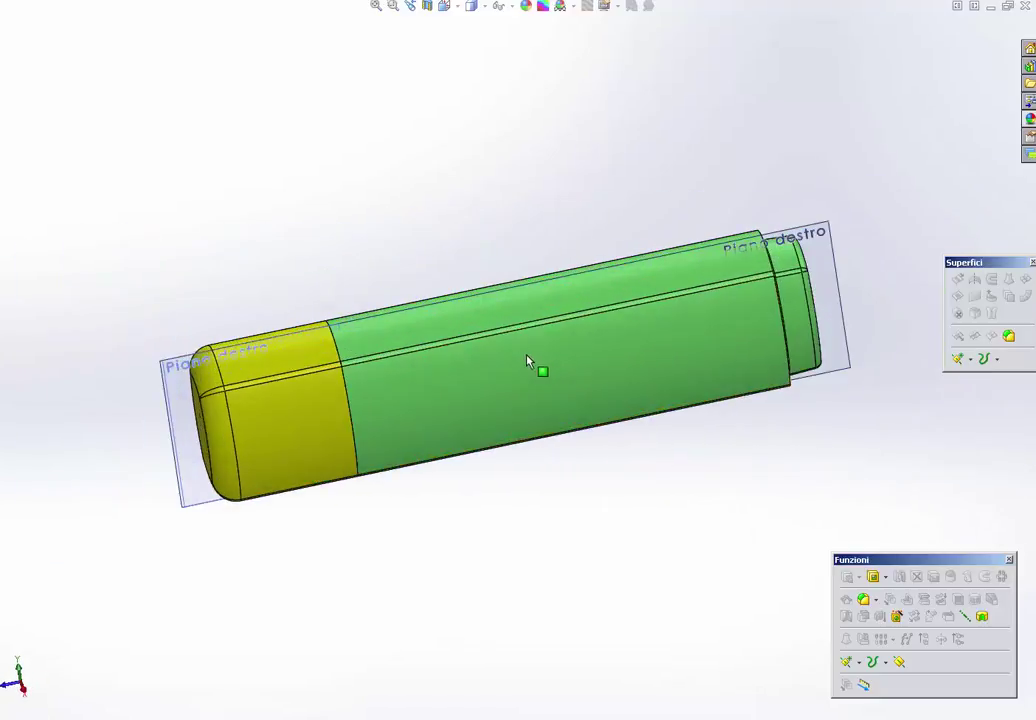
Step: Create a lengthwise section view of the marker on the Piano destro plane
{"action": "left_click", "coordinate": [430, 8]}
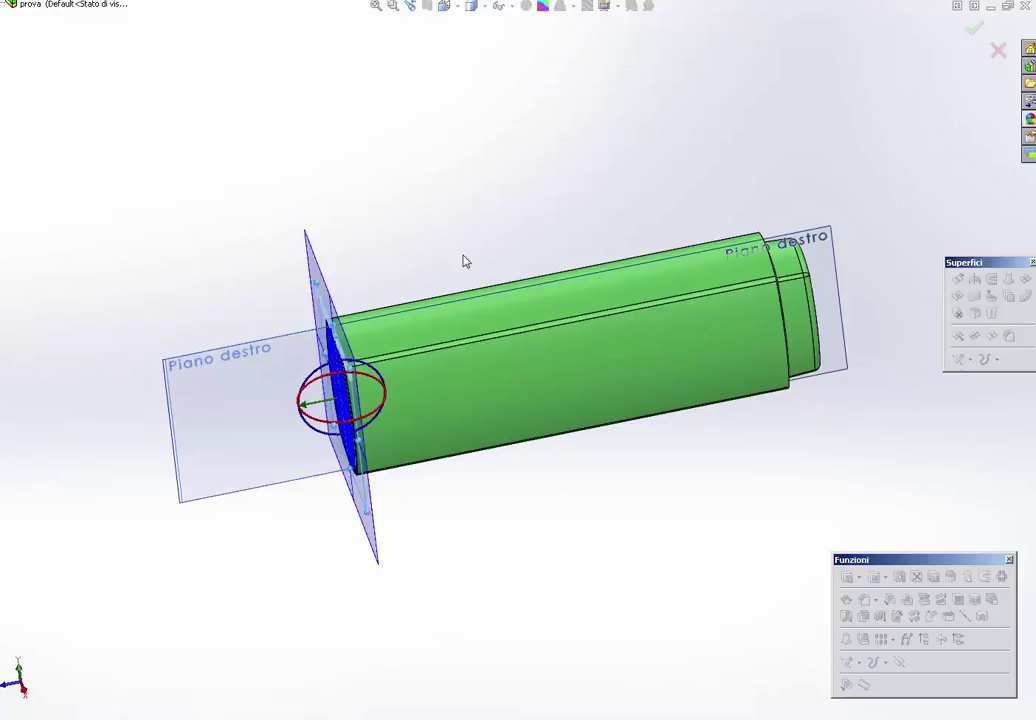
{"action": "left_click", "coordinate": [814, 263]}
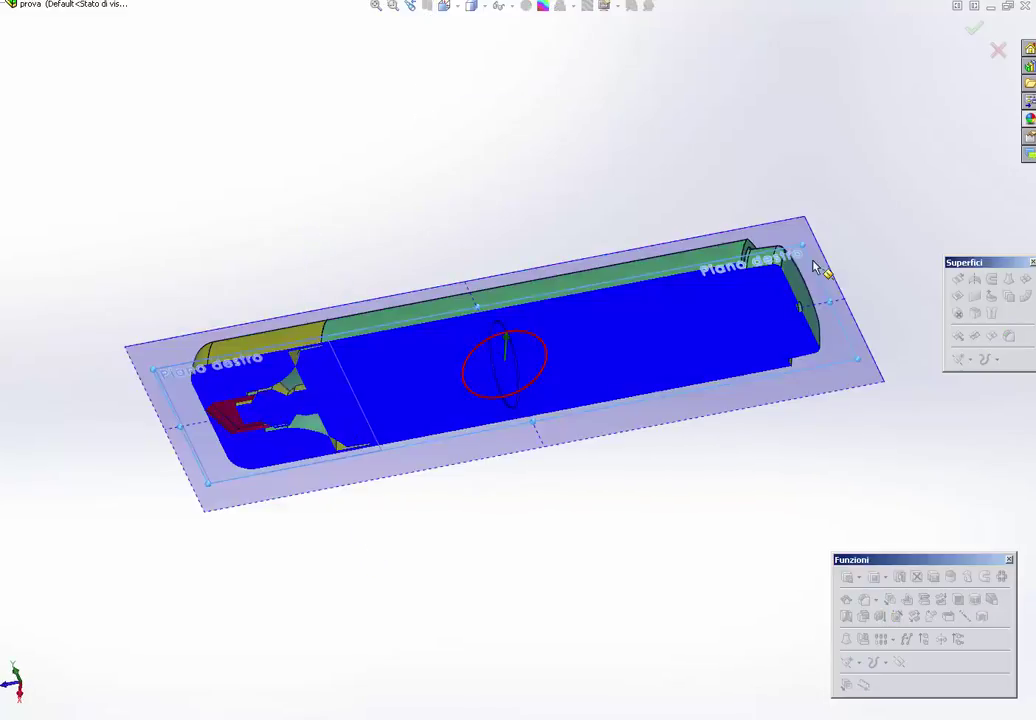
{"action": "key", "text": "Escape"}
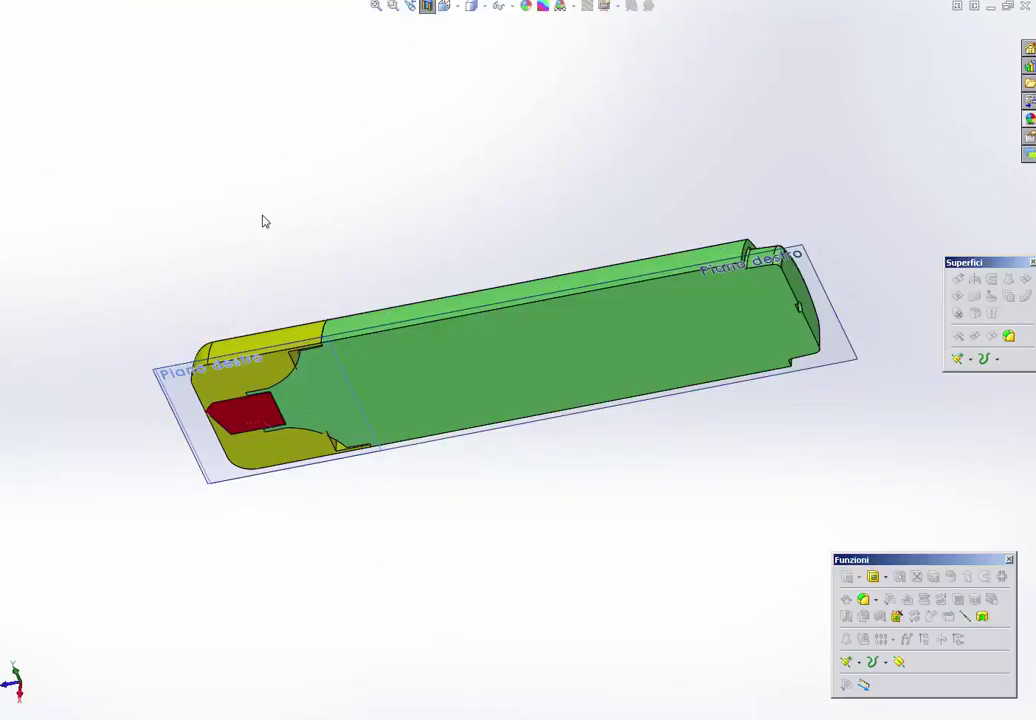
{"action": "scroll", "coordinate": [290, 430], "scroll_direction": "down", "scroll_amount": 3}
{"action": "scroll", "coordinate": [324, 375], "scroll_direction": "down", "scroll_amount": 3}
{"action": "scroll", "coordinate": [230, 348], "scroll_direction": "down", "scroll_amount": 3}
{"action": "scroll", "coordinate": [513, 342], "scroll_direction": "up", "scroll_amount": 3}
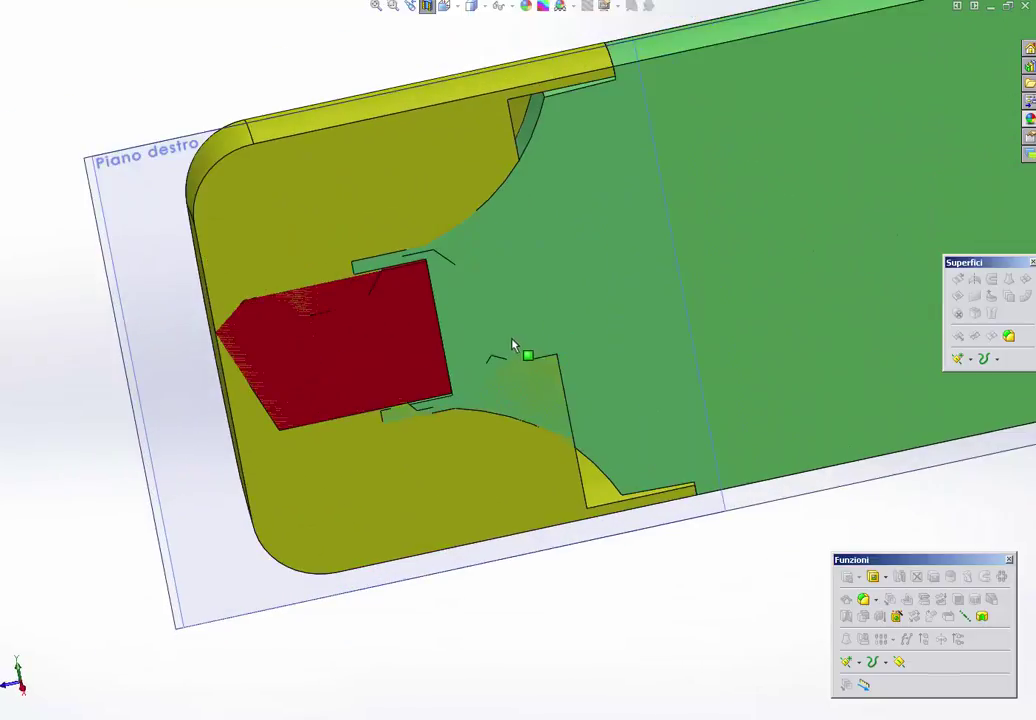
Step: Inspect the cut cap end over the red tip and select the yellow cap's top face
{"action": "mouse_move", "coordinate": [483, 338]}
{"action": "middle_mouse_down"}
{"action": "mouse_move", "coordinate": [321, 340]}
{"action": "mouse_move", "coordinate": [312, 350]}
{"action": "mouse_move", "coordinate": [349, 280]}
{"action": "middle_mouse_up"}
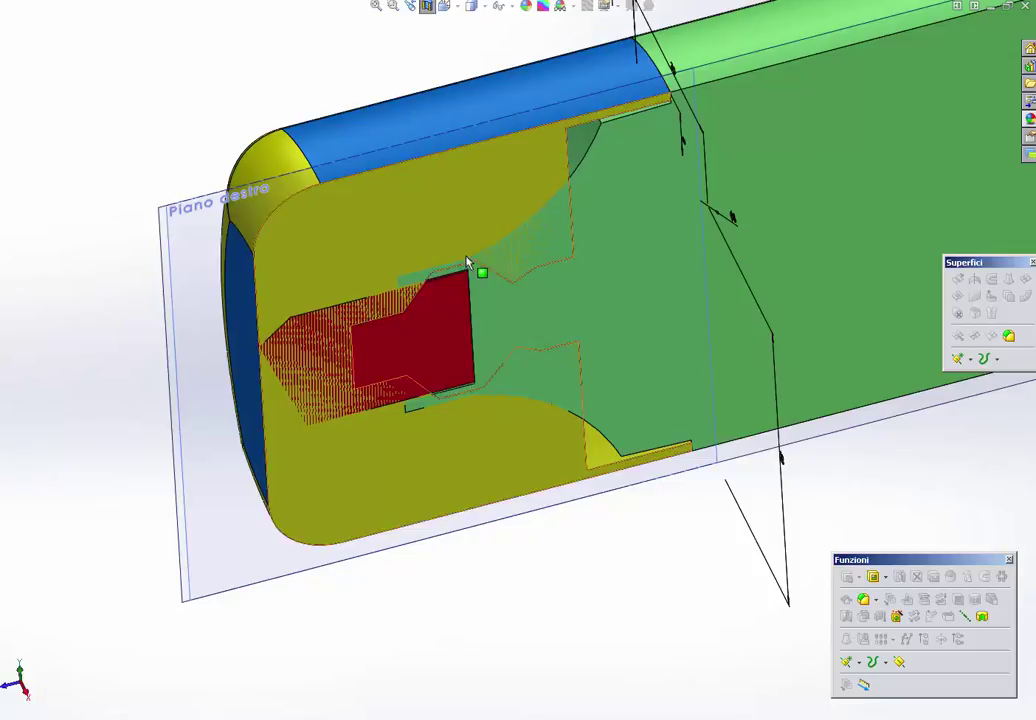
{"action": "middle_click_drag", "start_coordinate": [470, 266], "coordinate": [501, 441]}
{"action": "scroll", "coordinate": [501, 441], "scroll_direction": "up", "scroll_amount": 2}
{"action": "mouse_move", "coordinate": [502, 294]}
{"action": "middle_mouse_down"}
{"action": "mouse_move", "coordinate": [428, 224]}
{"action": "mouse_move", "coordinate": [470, 230]}
{"action": "middle_mouse_up"}
{"action": "mouse_move", "coordinate": [340, 171]}
{"action": "middle_mouse_down"}
{"action": "mouse_move", "coordinate": [400, 200]}
{"action": "mouse_move", "coordinate": [433, 243]}
{"action": "middle_mouse_up"}
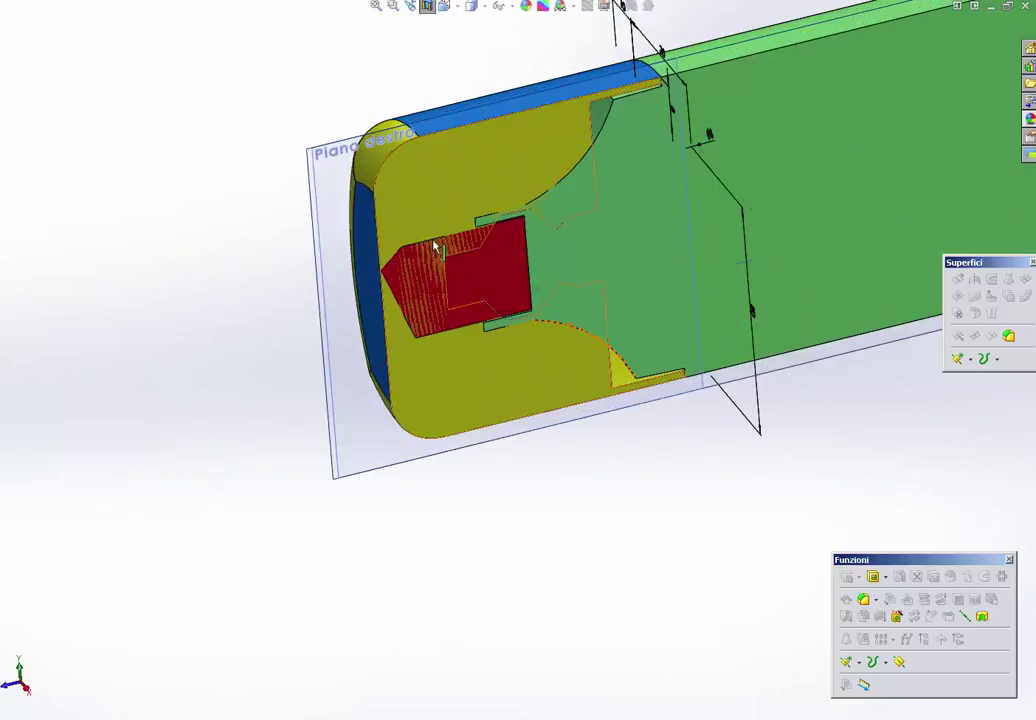
{"action": "key", "text": "Escape"}
{"action": "mouse_move", "coordinate": [437, 137]}
{"action": "middle_mouse_down"}
{"action": "mouse_move", "coordinate": [451, 261]}
{"action": "mouse_move", "coordinate": [469, 132]}
{"action": "middle_mouse_up"}
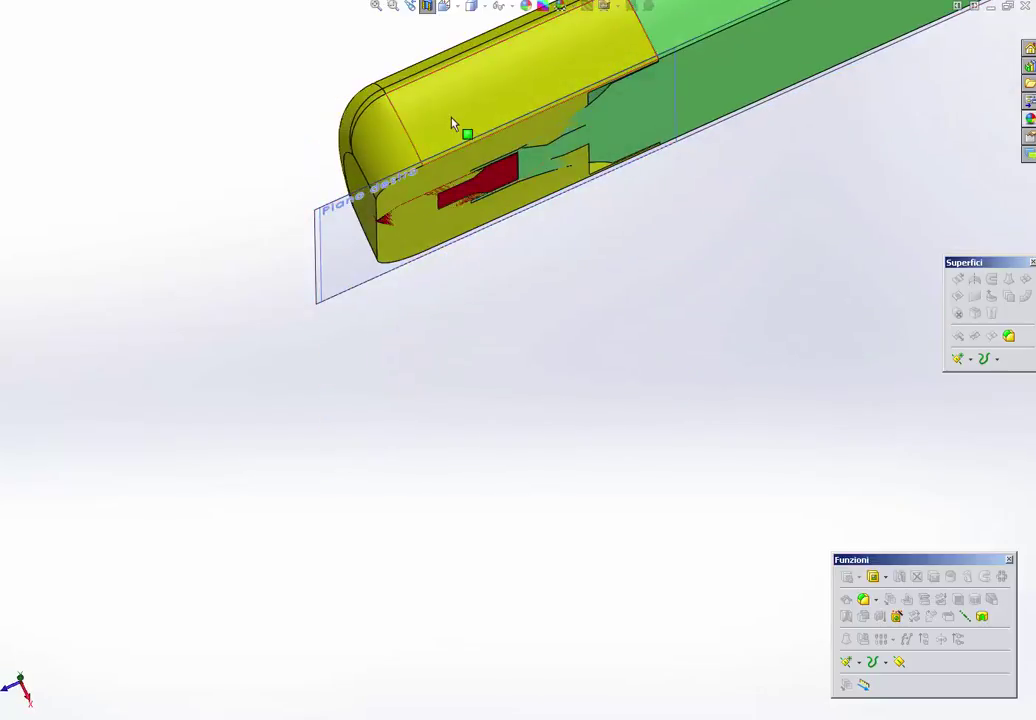
{"action": "left_click", "coordinate": [469, 125]}
Step: Open the cap part, set its extrusion depth from 60 to 80 mm, and close it saving prova.SLDPRT
{"action": "left_click", "coordinate": [494, 37]}
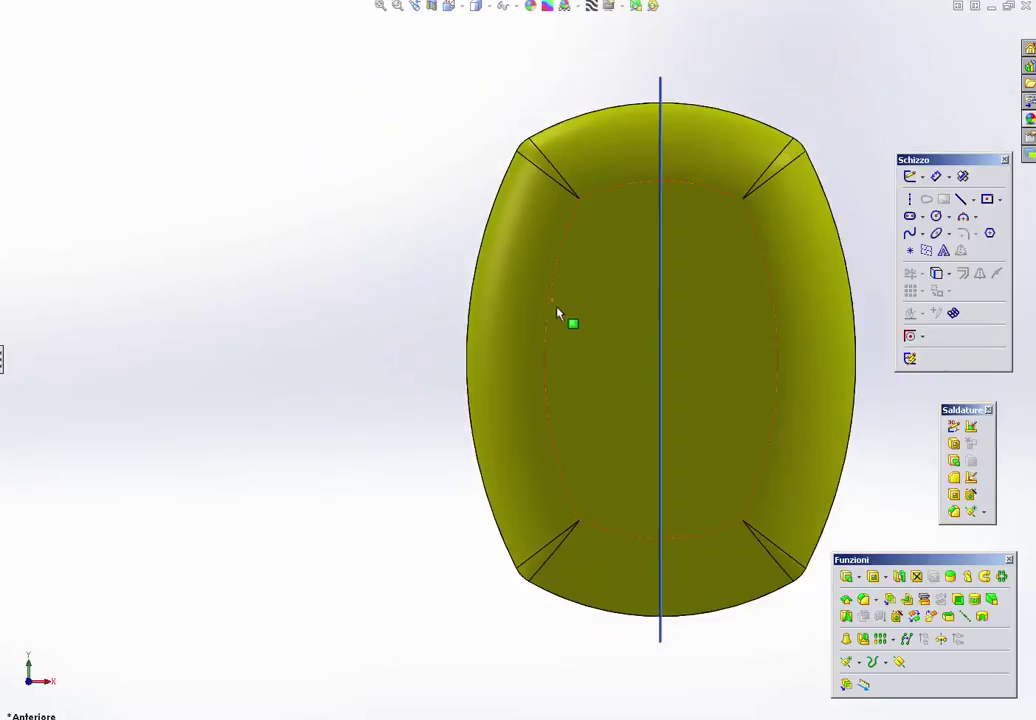
{"action": "mouse_move", "coordinate": [557, 307]}
{"action": "middle_mouse_down"}
{"action": "mouse_move", "coordinate": [414, 347]}
{"action": "mouse_move", "coordinate": [686, 336]}
{"action": "mouse_move", "coordinate": [668, 536]}
{"action": "middle_mouse_up"}
{"action": "double_click", "coordinate": [662, 522]}
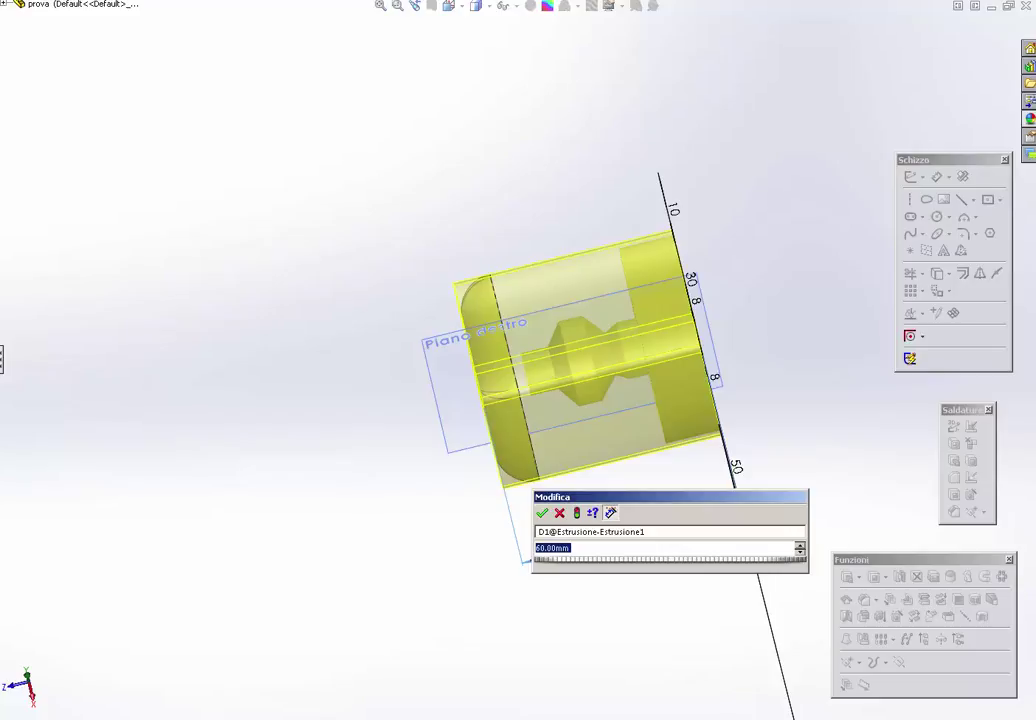
{"action": "type", "text": "80"}
{"action": "key", "text": "Return"}
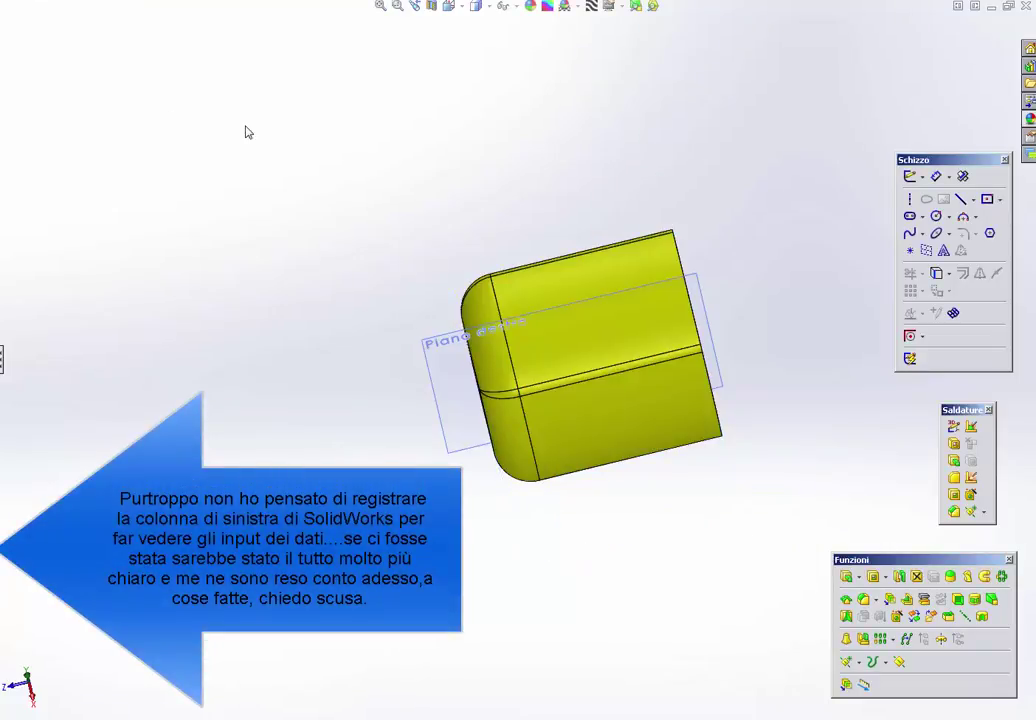
{"action": "middle_click_drag", "start_coordinate": [261, 181], "coordinate": [351, 370]}
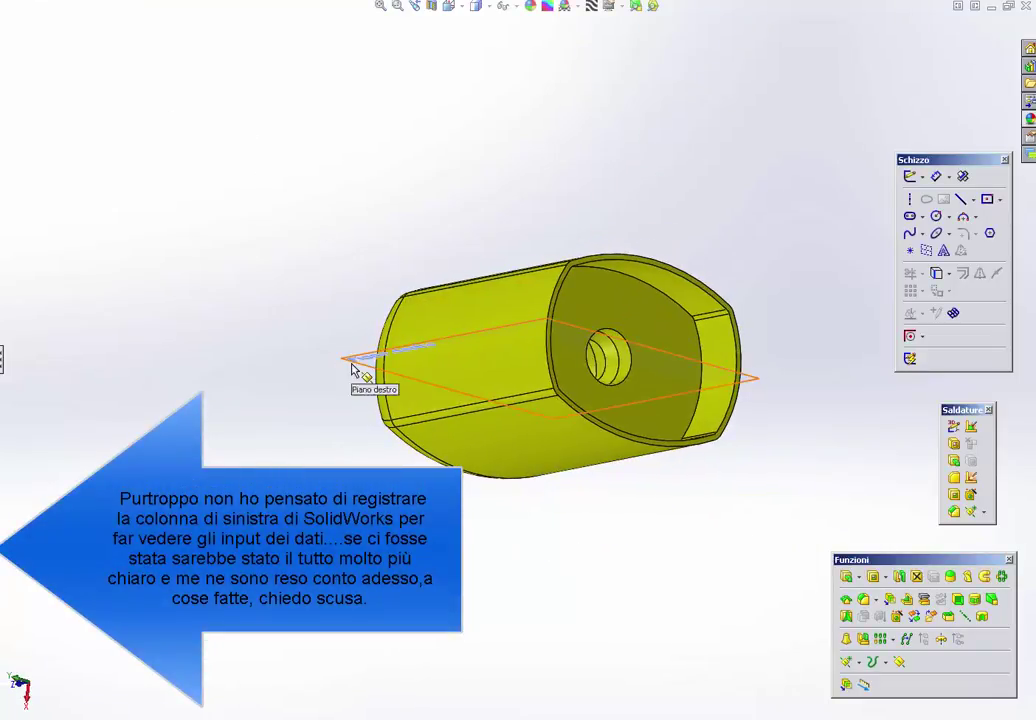
{"action": "key", "text": "ctrl+w"}
{"action": "key", "text": "Escape"}
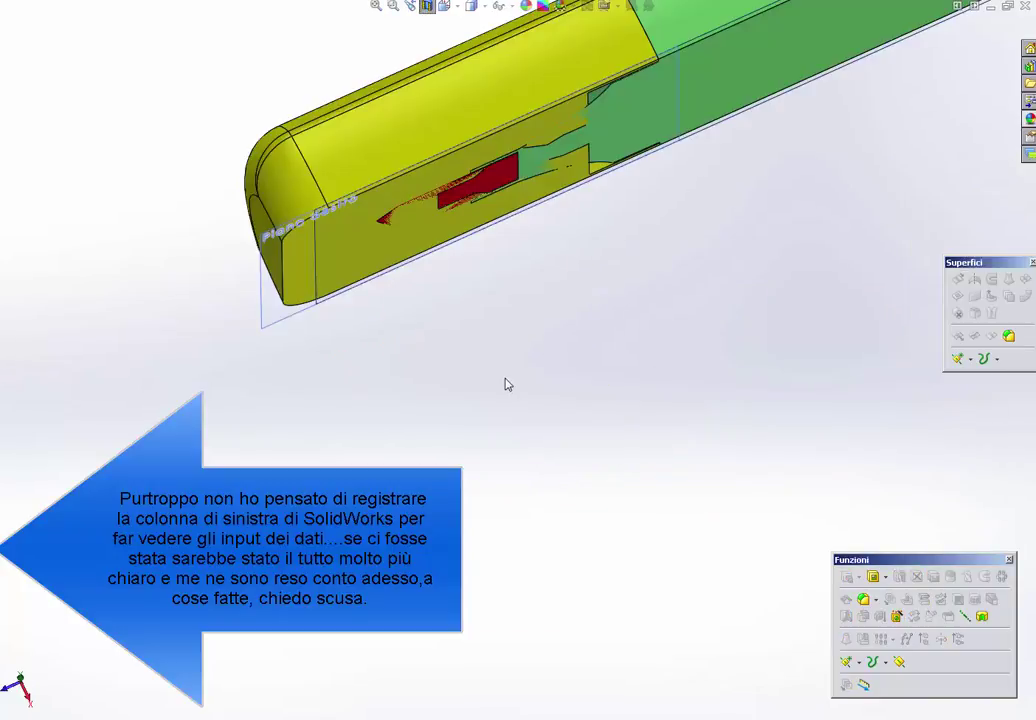
Step: Turn off the section view and set the yellow cap to transparent
{"action": "scroll", "coordinate": [493, 347], "scroll_direction": "up", "scroll_amount": 2}
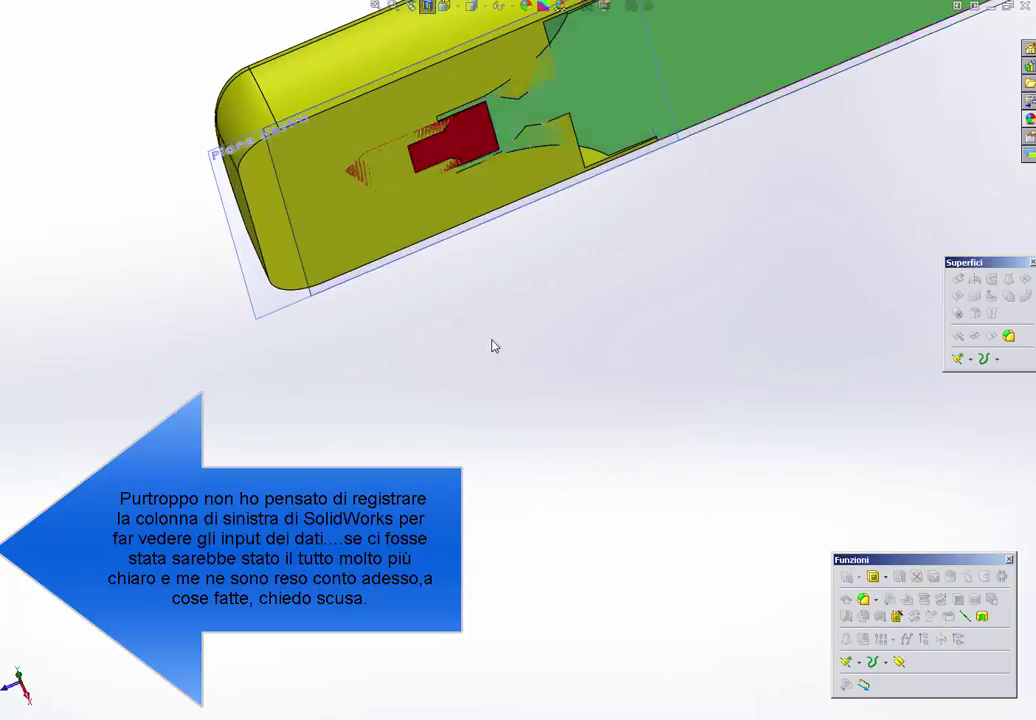
{"action": "scroll", "coordinate": [543, 298], "scroll_direction": "up", "scroll_amount": 2}
{"action": "scroll", "coordinate": [543, 298], "scroll_direction": "up", "scroll_amount": 2}
{"action": "left_click", "coordinate": [427, 7]}
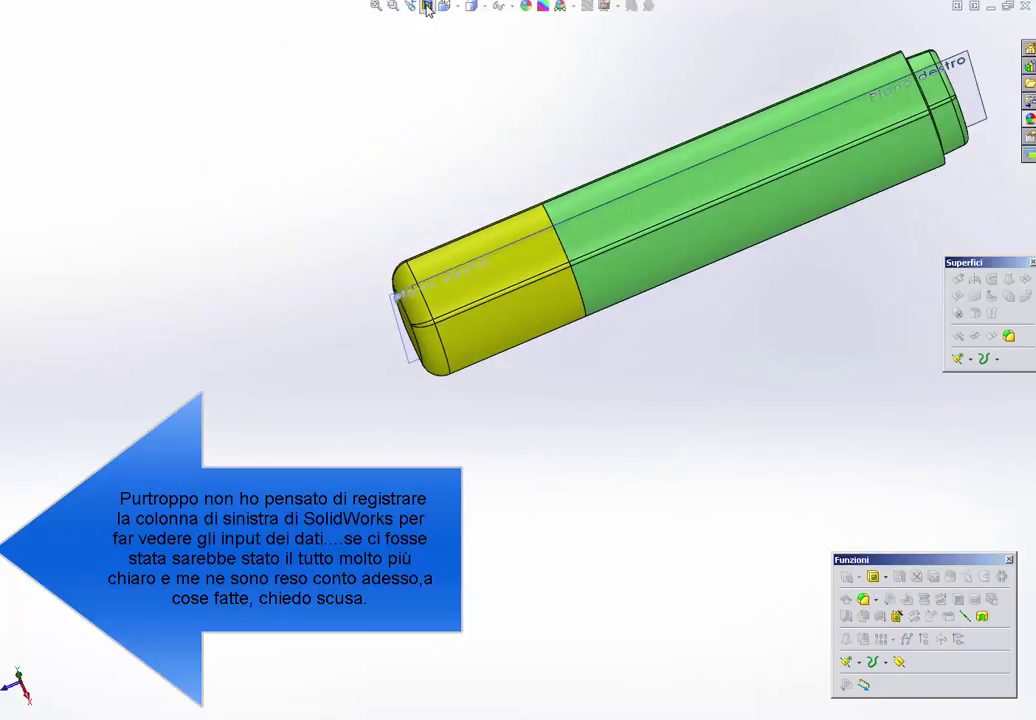
{"action": "left_click", "coordinate": [490, 306]}
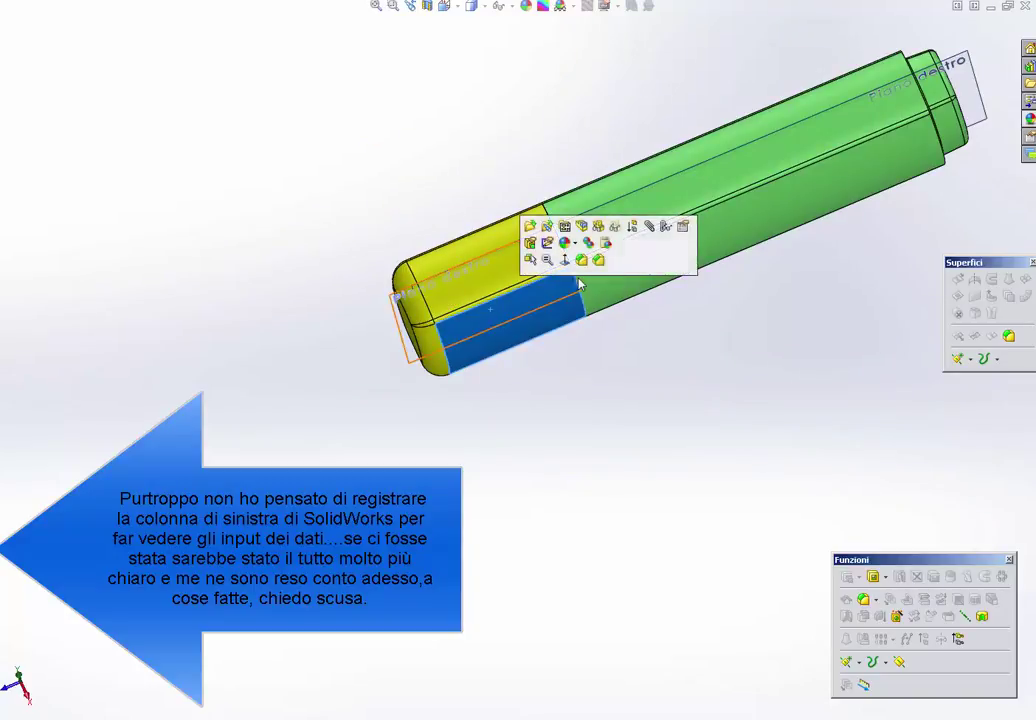
{"action": "left_click", "coordinate": [548, 382]}
{"action": "left_click", "coordinate": [534, 326]}
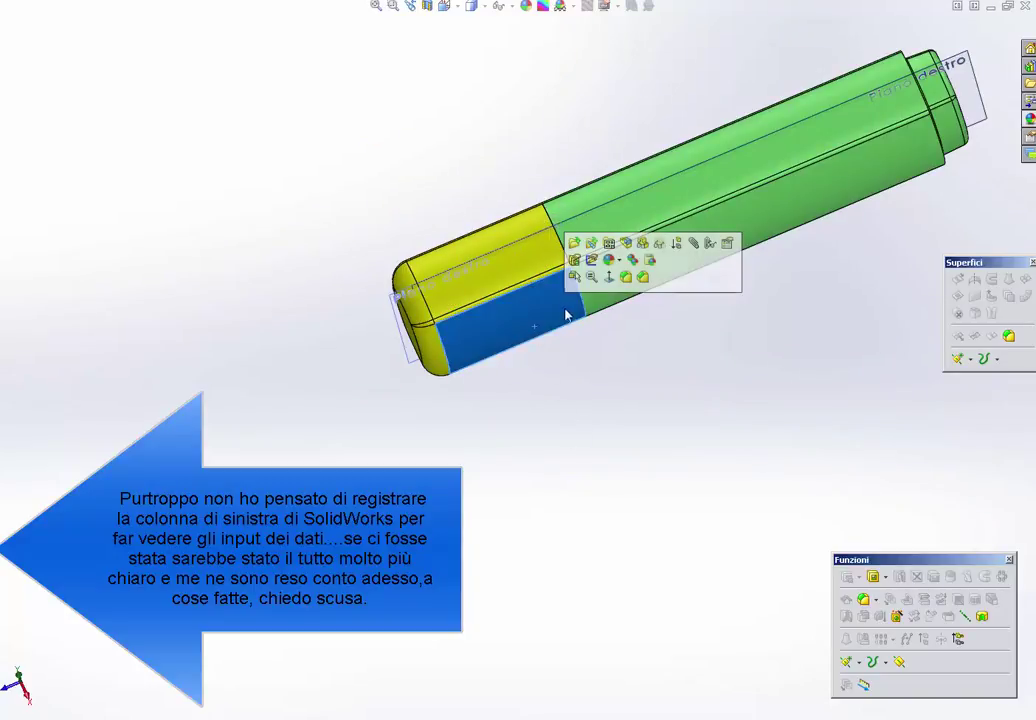
{"action": "left_click", "coordinate": [658, 245]}
Step: Orbit the marker to view the red tip through the transparent cap
{"action": "mouse_move", "coordinate": [654, 493]}
{"action": "middle_mouse_down"}
{"action": "mouse_move", "coordinate": [627, 338]}
{"action": "mouse_move", "coordinate": [567, 319]}
{"action": "mouse_move", "coordinate": [633, 331]}
{"action": "mouse_move", "coordinate": [650, 342]}
{"action": "mouse_move", "coordinate": [636, 363]}
{"action": "middle_mouse_up"}
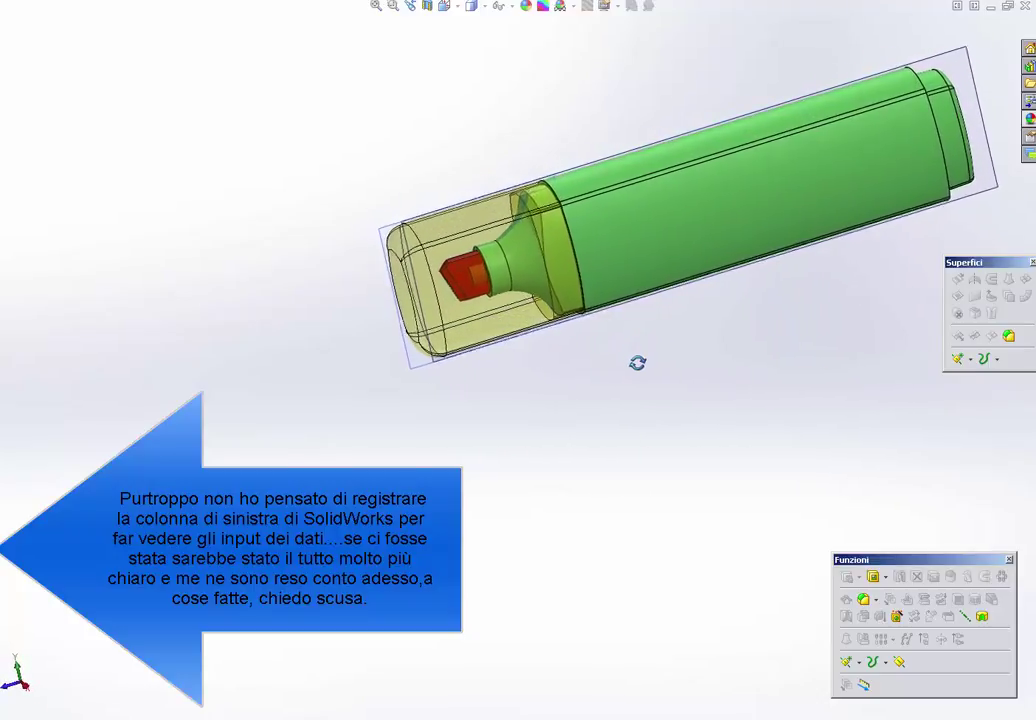
{"action": "scroll", "coordinate": [640, 370], "scroll_direction": "up", "scroll_amount": 2}
{"action": "mouse_move", "coordinate": [330, 127]}
{"action": "middle_mouse_down"}
{"action": "mouse_move", "coordinate": [416, 201]}
{"action": "mouse_move", "coordinate": [493, 308]}
{"action": "mouse_move", "coordinate": [430, 350]}
{"action": "mouse_move", "coordinate": [462, 354]}
{"action": "middle_mouse_up"}
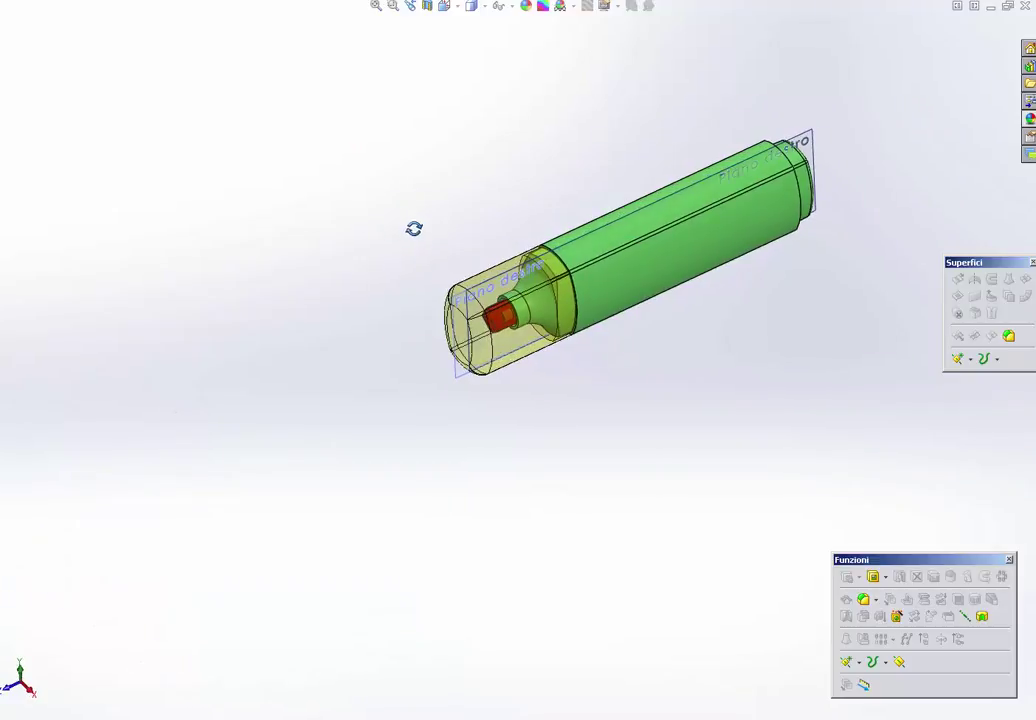
{"action": "scroll", "coordinate": [430, 238], "scroll_direction": "down", "scroll_amount": 5}
{"action": "scroll", "coordinate": [430, 350], "scroll_direction": "up", "scroll_amount": 3}
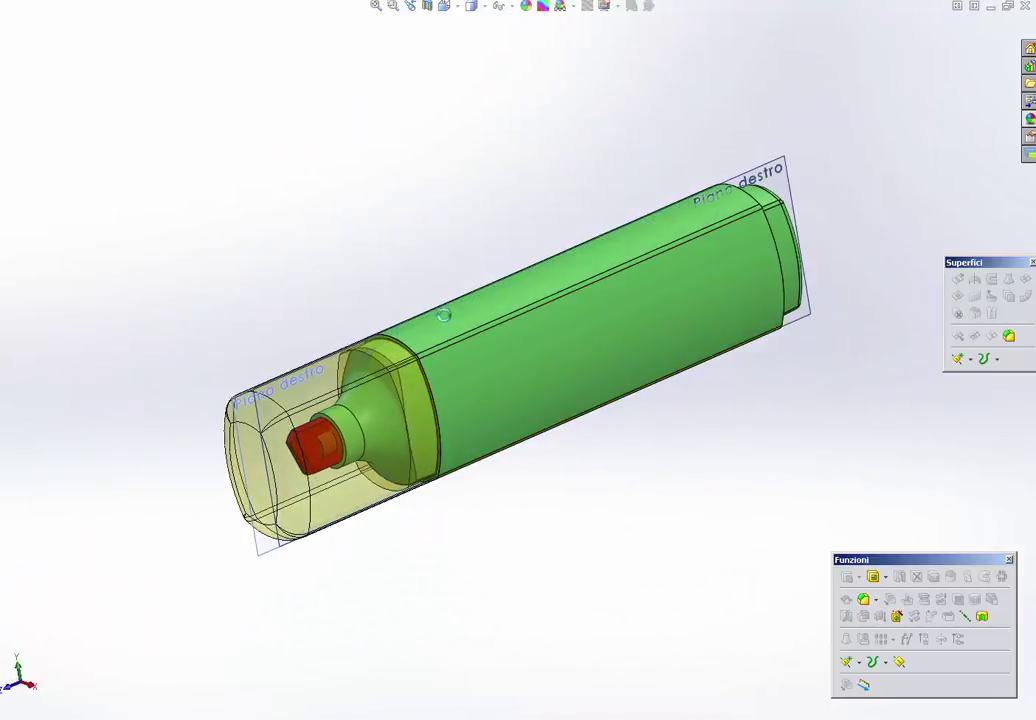